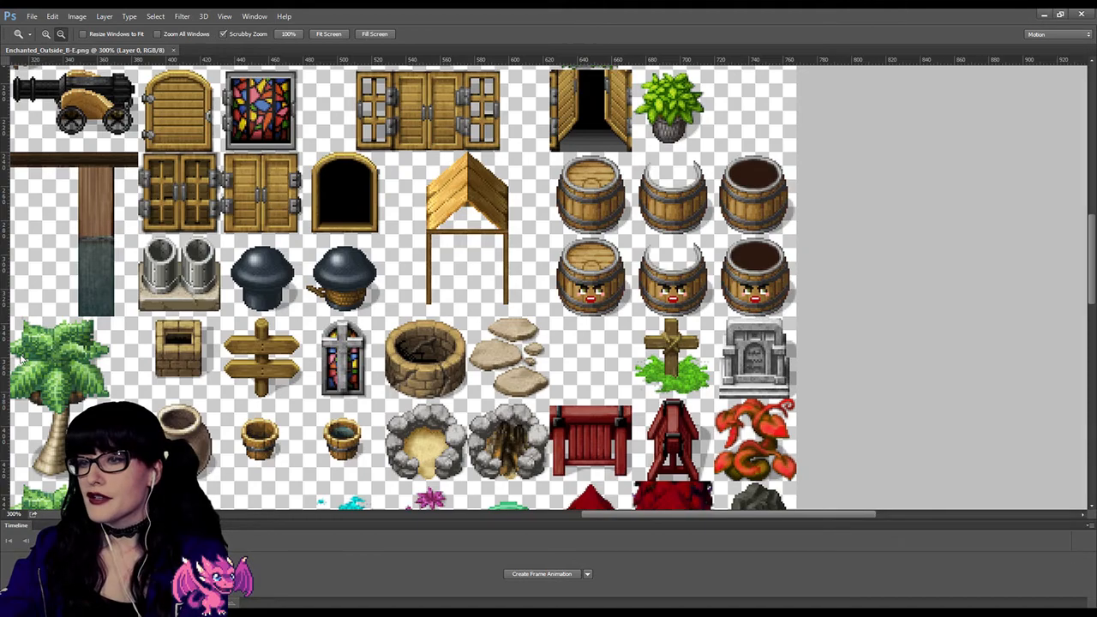
Step: Examine the plain and face-bearing barrel sprites in the Enchanted_Outside_B-E.png tileset up close
{"action": "left_click", "coordinate": [634, 252]}
{"action": "left_click_drag", "start_coordinate": [681, 246], "coordinate": [654, 251]}
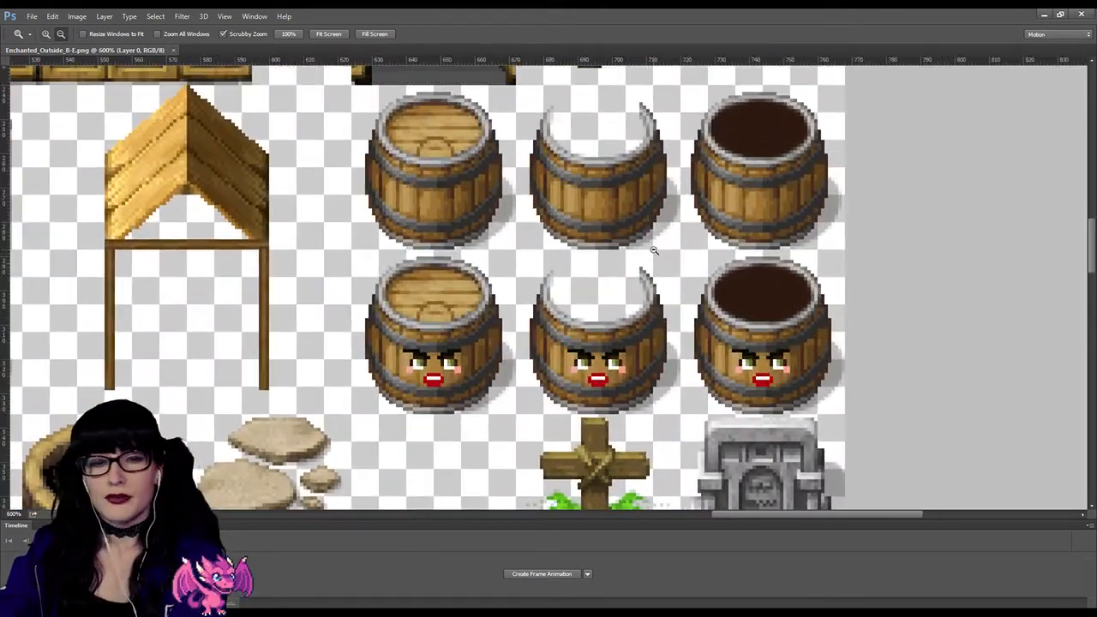
{"action": "scroll", "coordinate": [654, 250], "scroll_direction": "up", "scroll_amount": 1}
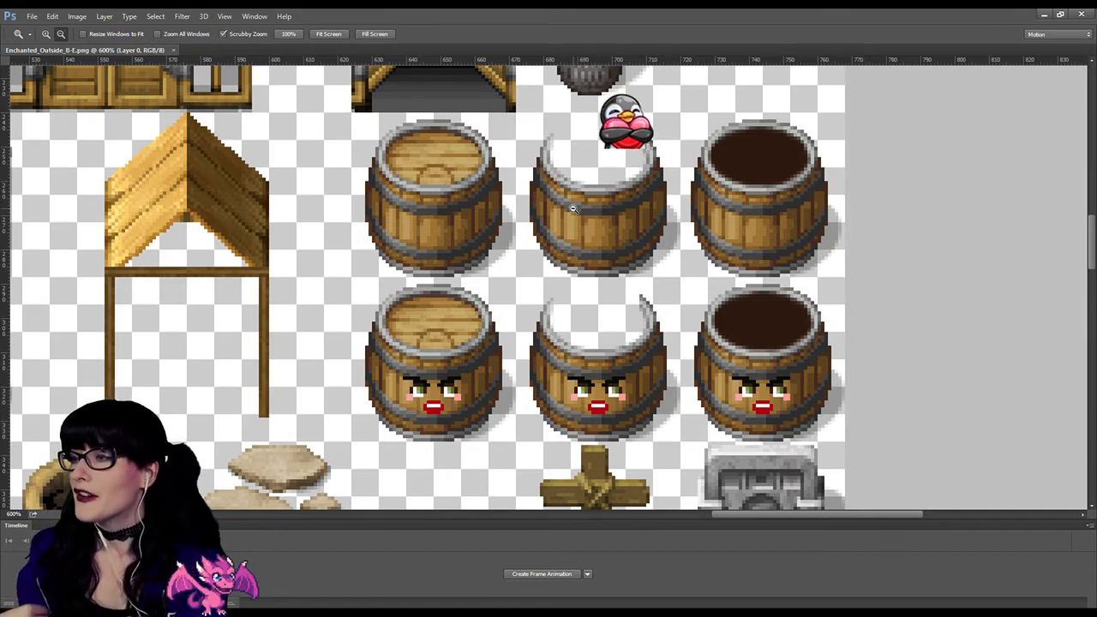
{"action": "scroll", "coordinate": [548, 275], "scroll_direction": "up", "scroll_amount": 1}
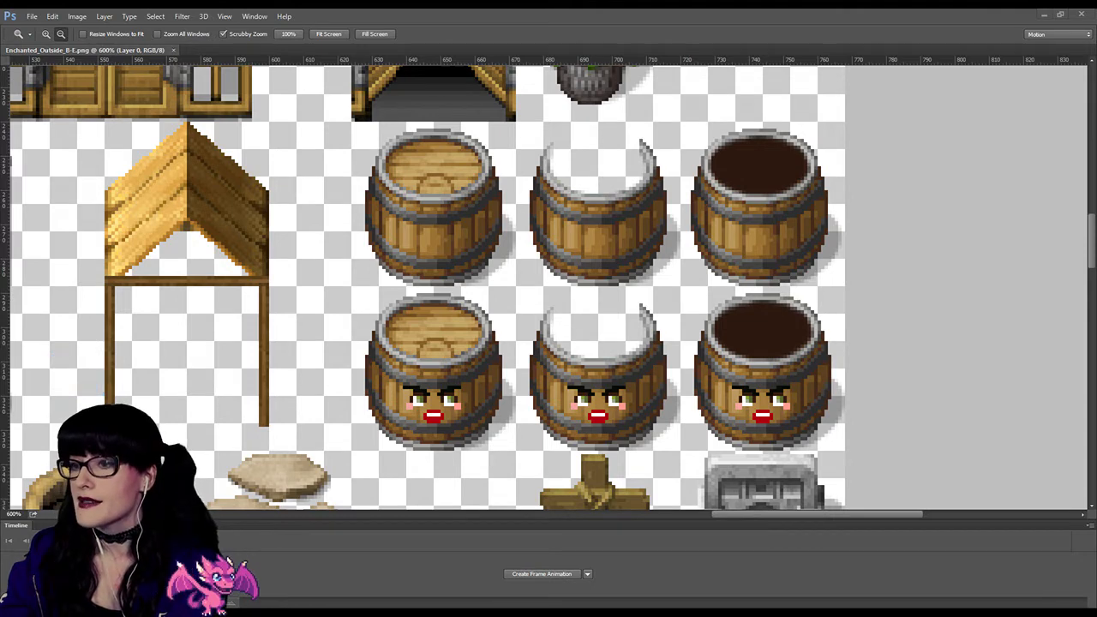
{"action": "scroll", "coordinate": [458, 271], "scroll_direction": "up", "scroll_amount": 1}
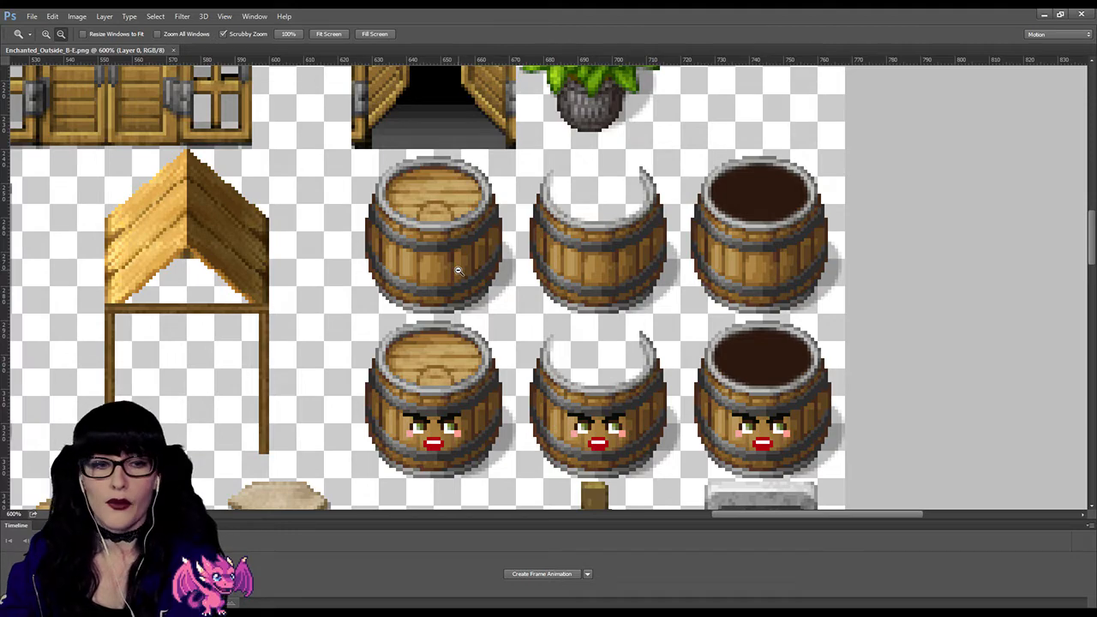
{"action": "left_click", "coordinate": [457, 271], "text": "alt"}
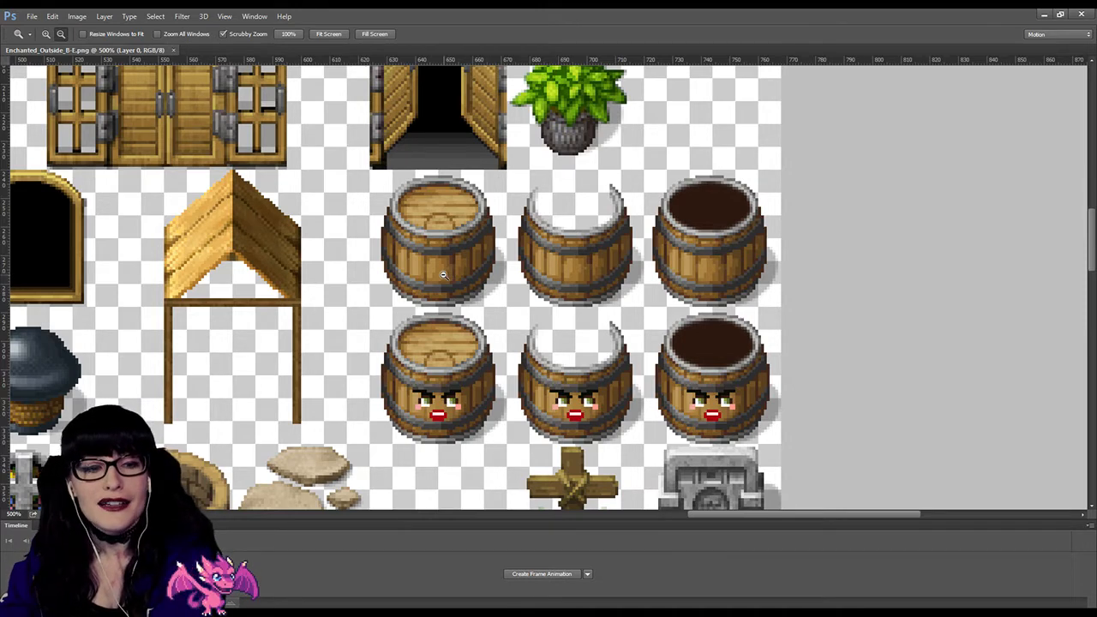
Step: Switch to RPG Maker and look over the Lakefall map around the lake, the inn and the barrels
{"action": "key", "text": "alt+Tab"}
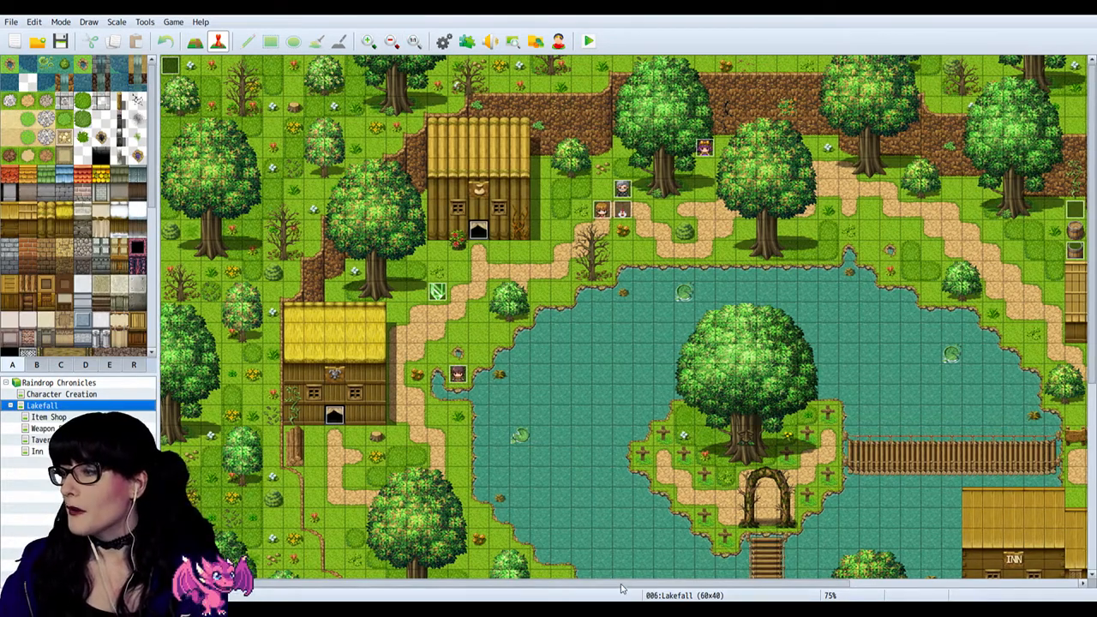
{"action": "left_click_drag", "start_coordinate": [626, 587], "coordinate": [723, 590]}
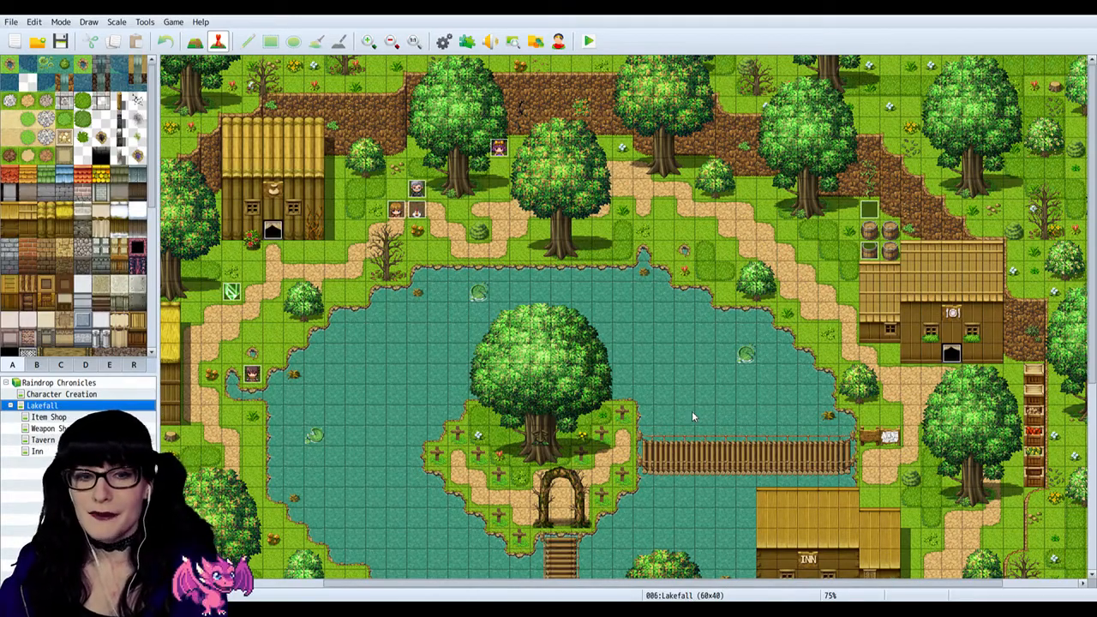
{"action": "scroll", "coordinate": [875, 371], "scroll_direction": "down", "scroll_amount": 2}
{"action": "scroll", "coordinate": [825, 555], "scroll_direction": "down", "scroll_amount": 1}
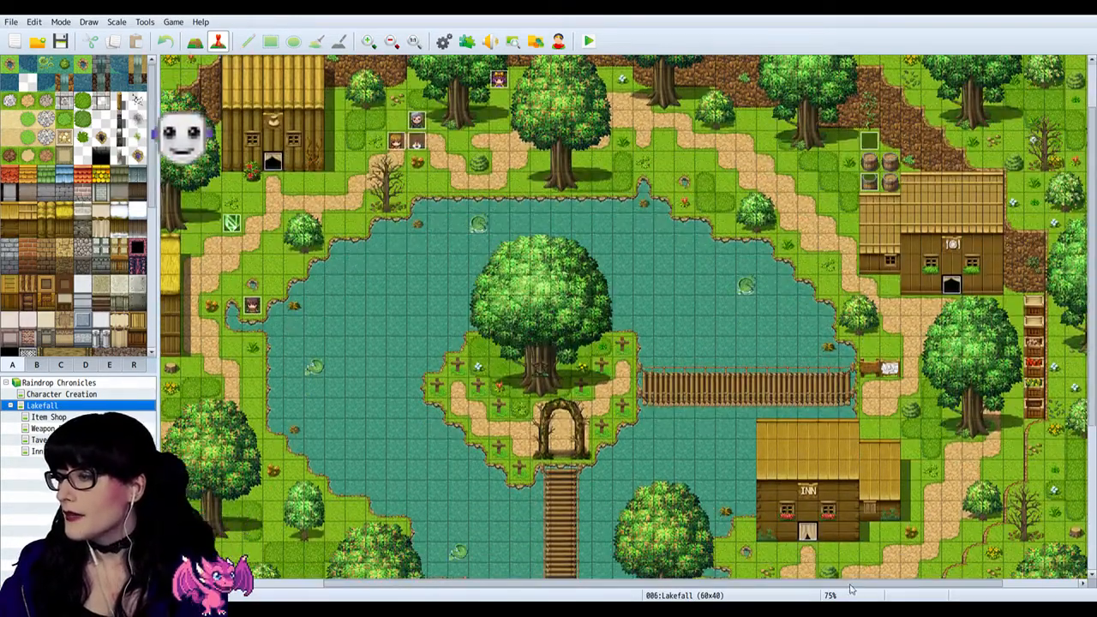
{"action": "left_click_drag", "start_coordinate": [852, 587], "coordinate": [923, 591]}
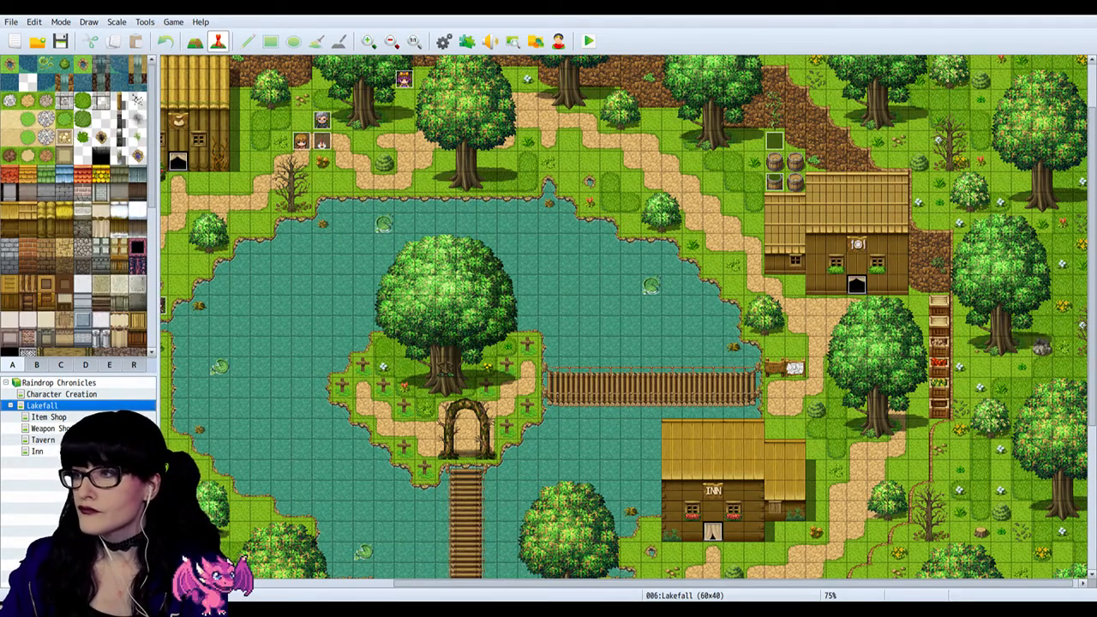
Step: Start a playtest of Raindrop Chronicles and begin a new game
{"action": "left_click", "coordinate": [594, 39]}
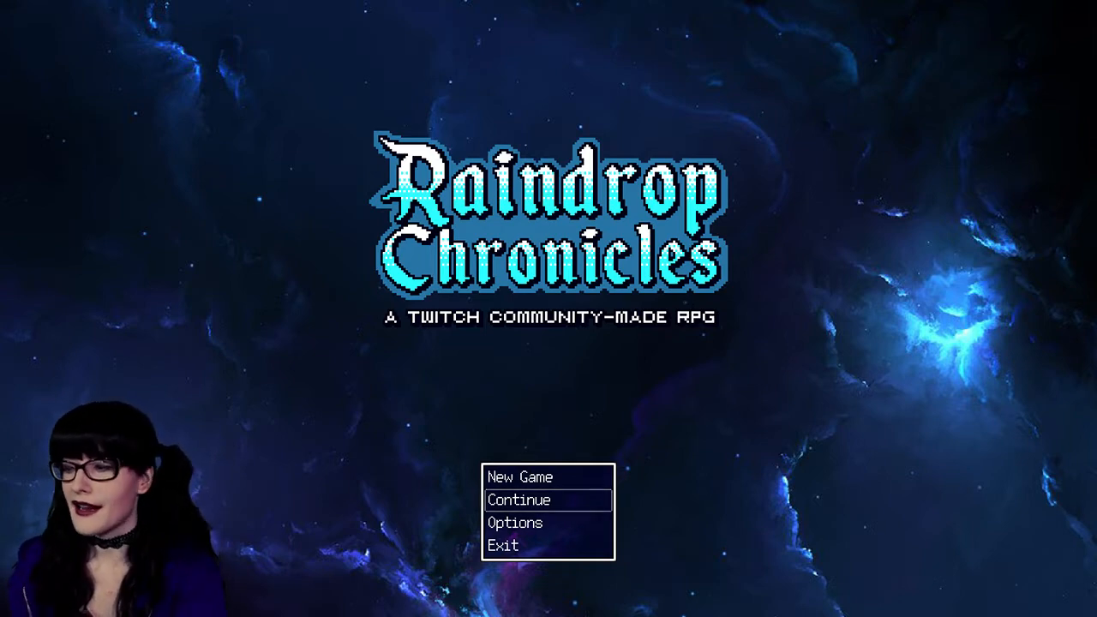
{"action": "key", "text": "Up"}
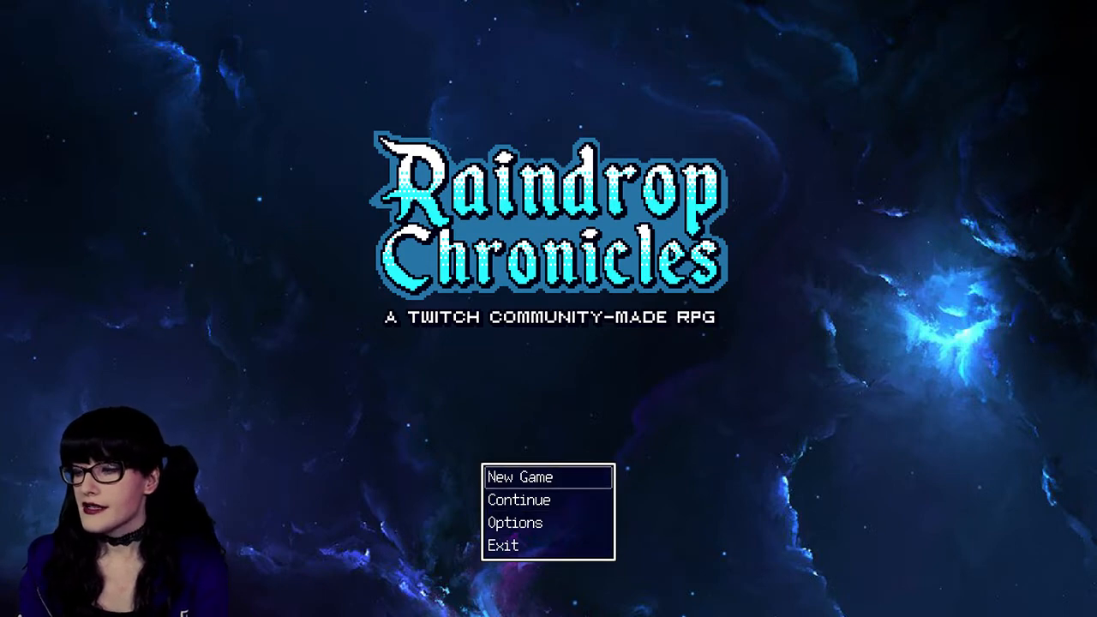
{"action": "key", "text": "Up"}
{"action": "key", "text": "Return"}
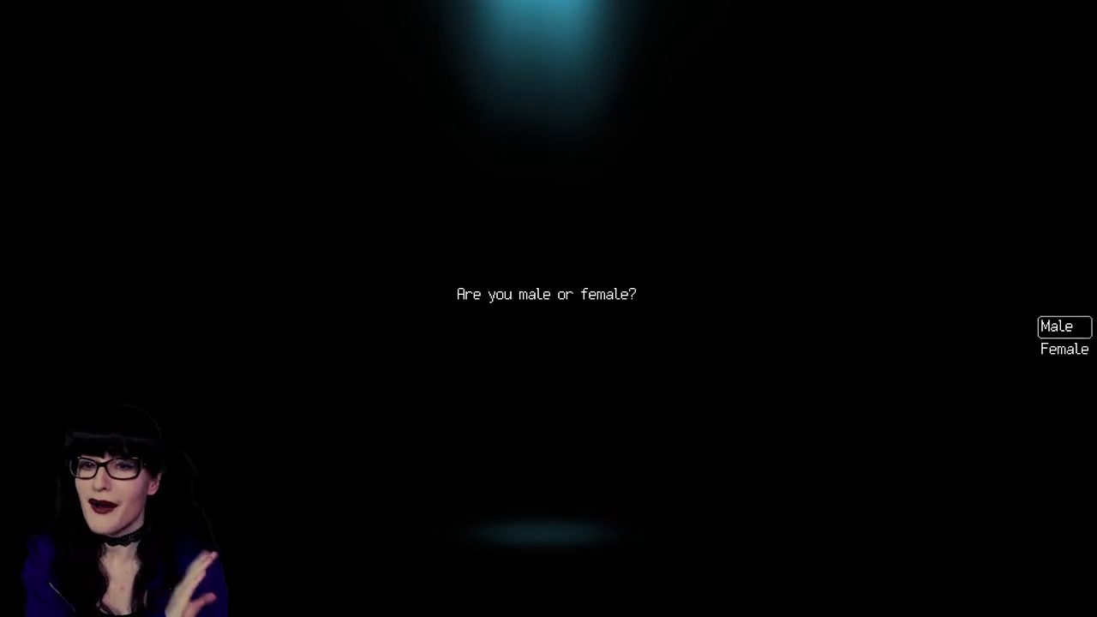
Step: Make the character male and choose the Tanned complexion
{"action": "key", "text": "Down"}
{"action": "key", "text": "Up"}
{"action": "key", "text": "Down"}
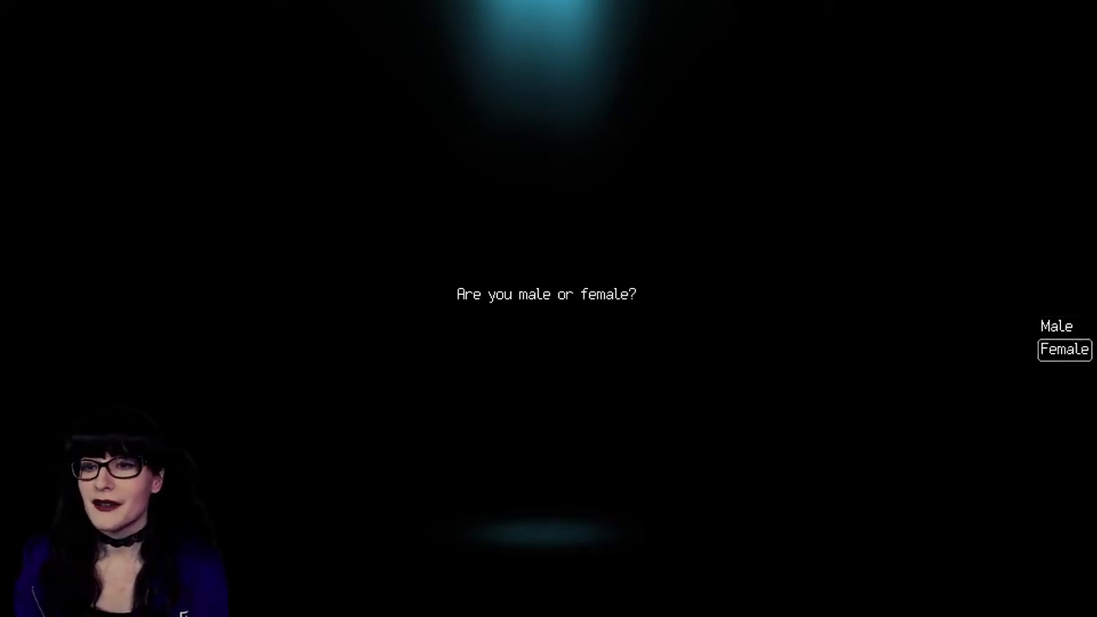
{"action": "key", "text": "Return"}
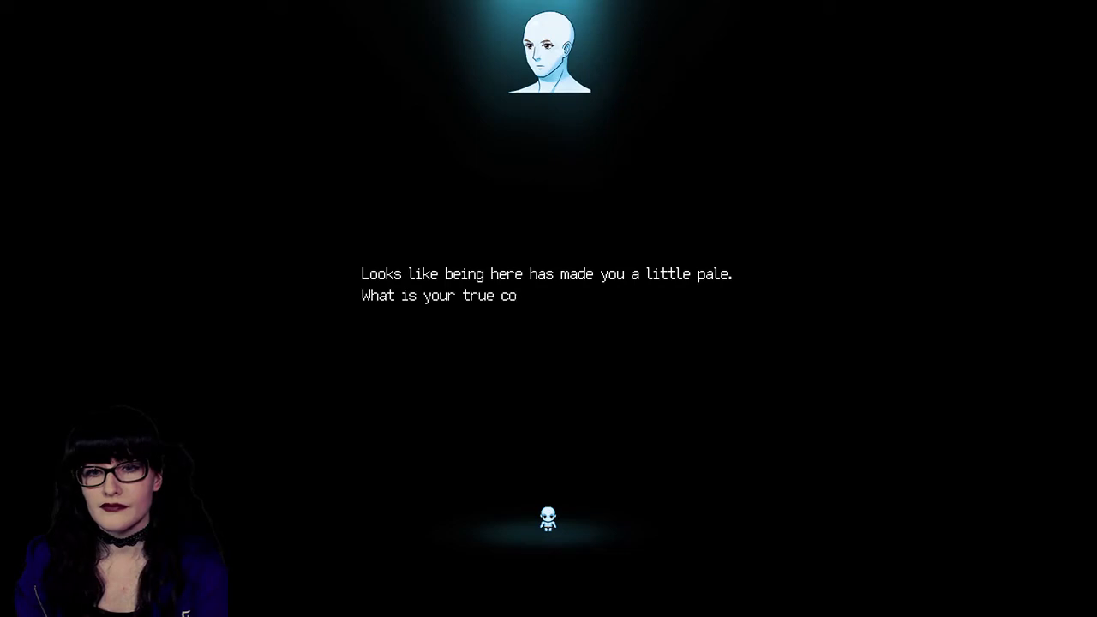
{"action": "key", "text": "Down"}
{"action": "key", "text": "Down"}
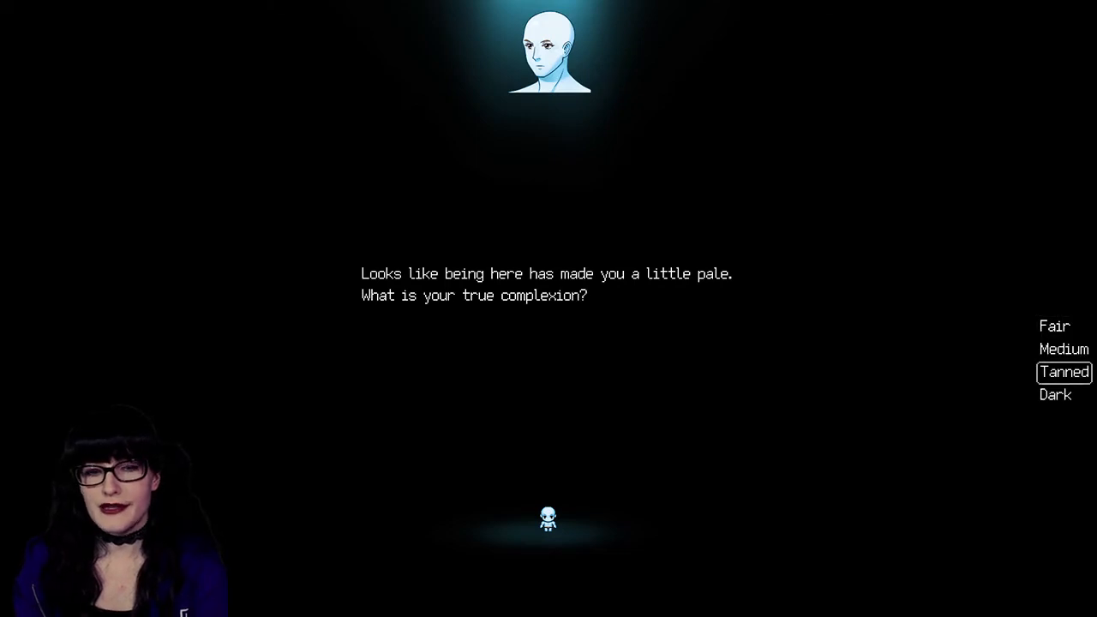
{"action": "key", "text": "Return"}
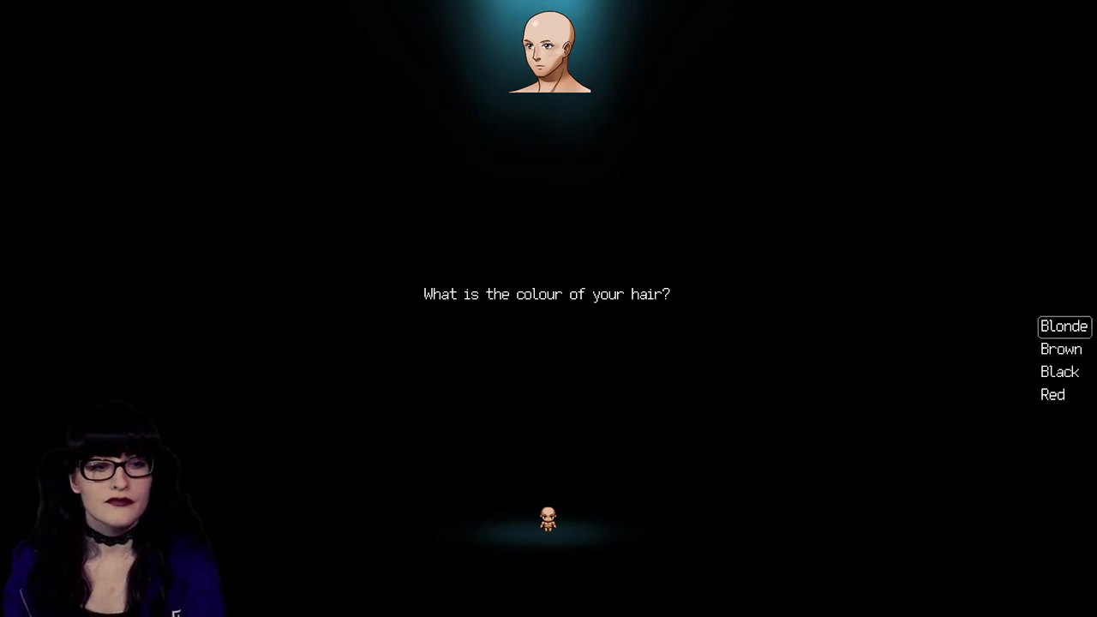
Step: Choose brown as the hair colour and answer "Erm... never" to when the hair was last cut
{"action": "key", "text": "Down"}
{"action": "key", "text": "Down"}
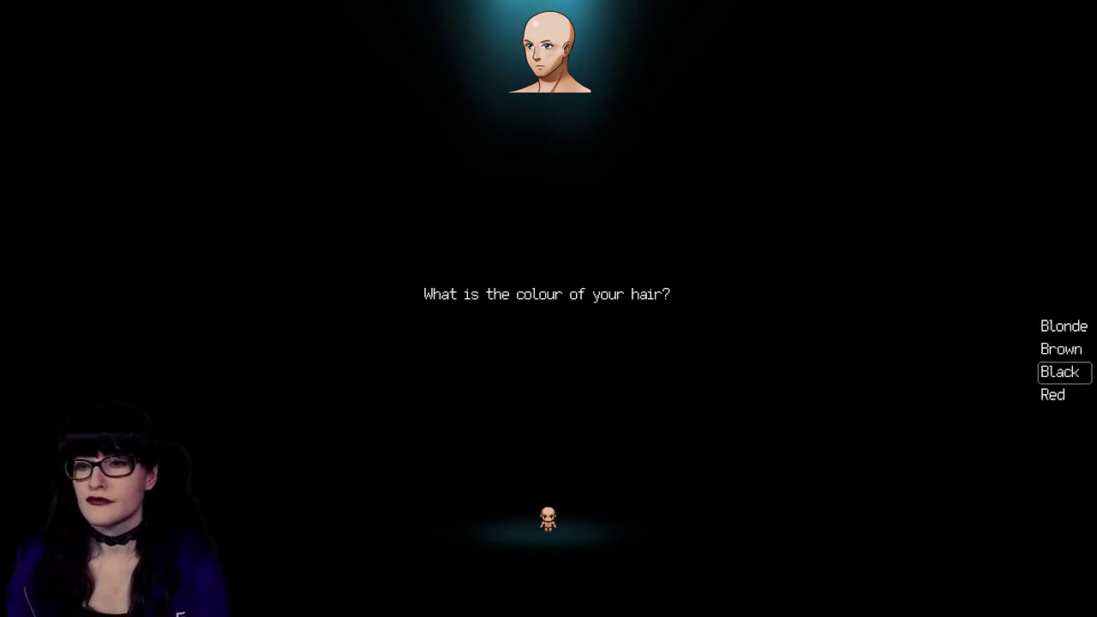
{"action": "key", "text": "Up"}
{"action": "key", "text": "Return"}
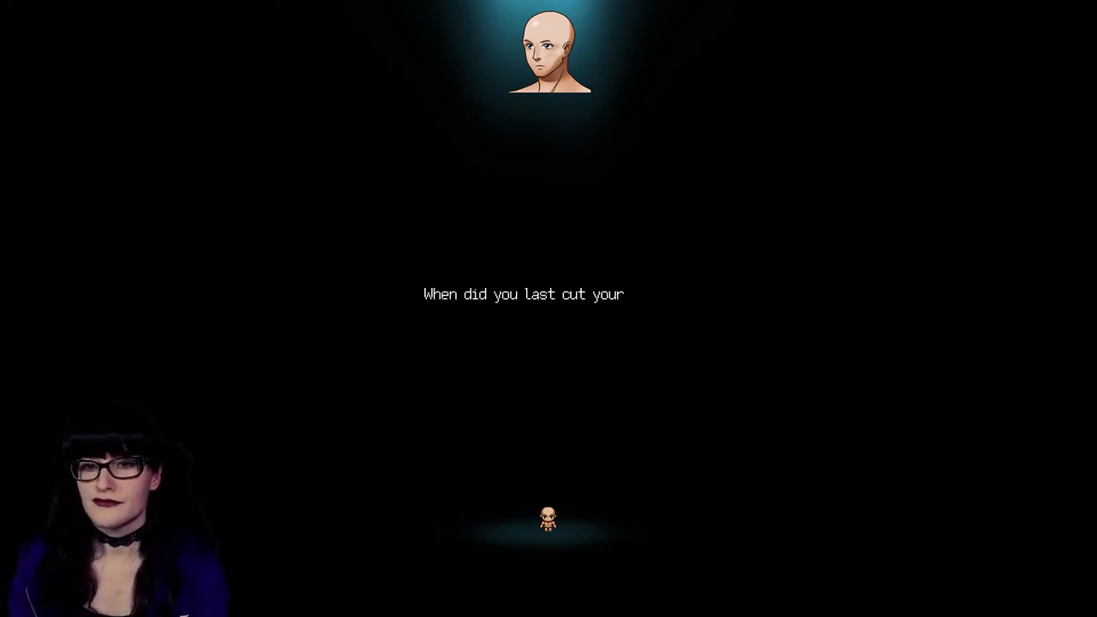
{"action": "key", "text": "Down"}
{"action": "key", "text": "Down"}
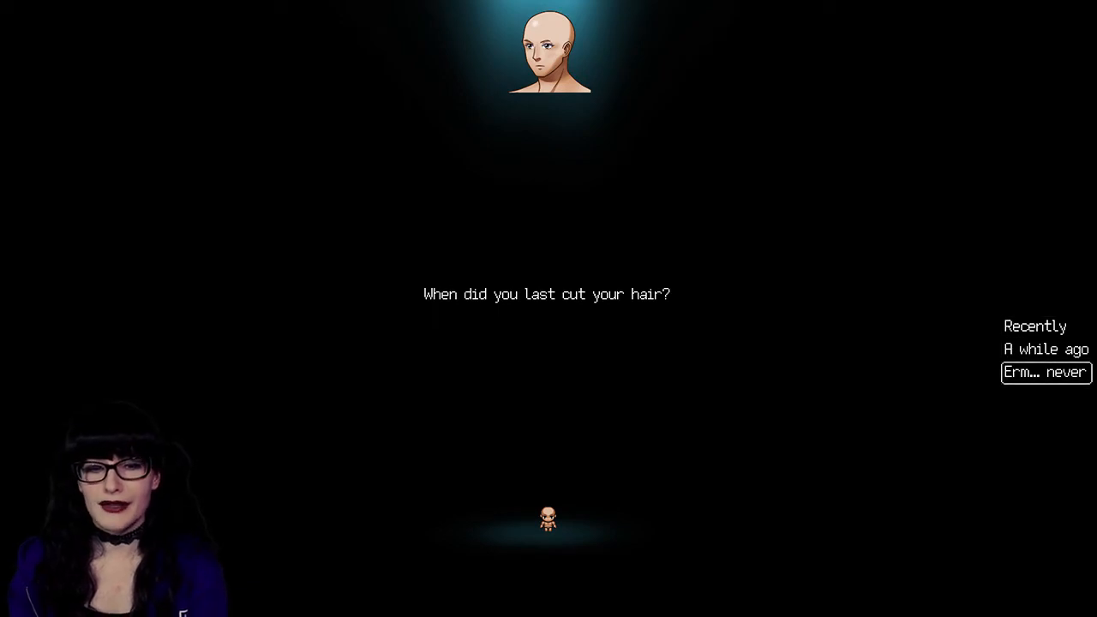
{"action": "key", "text": "Down"}
{"action": "key", "text": "Down"}
{"action": "key", "text": "Down"}
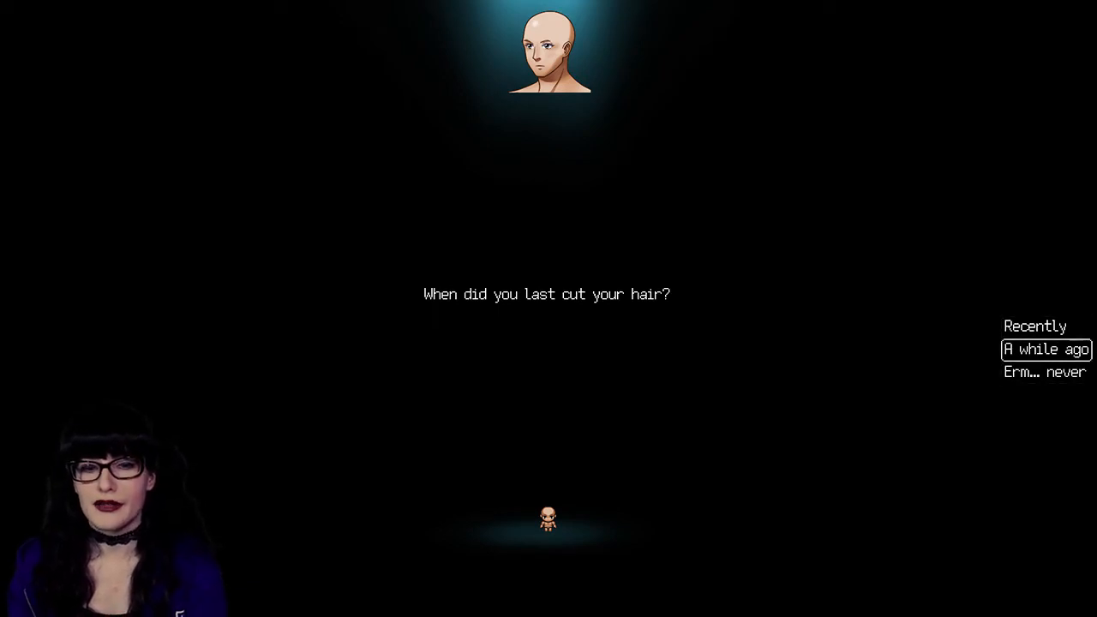
{"action": "key", "text": "Up"}
{"action": "key", "text": "Down"}
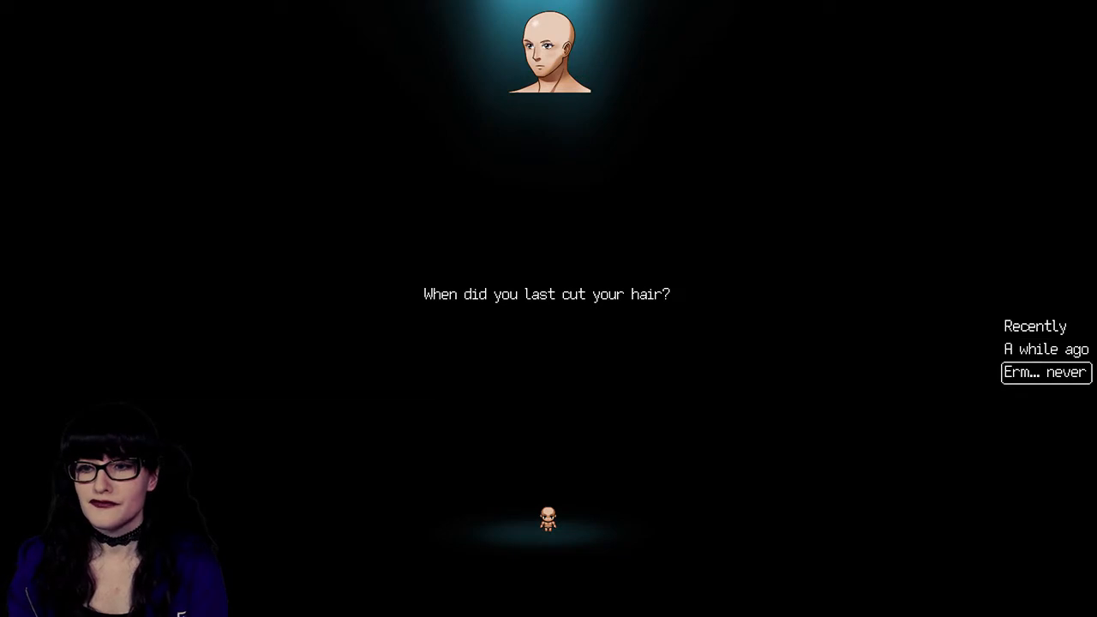
{"action": "key", "text": "Return"}
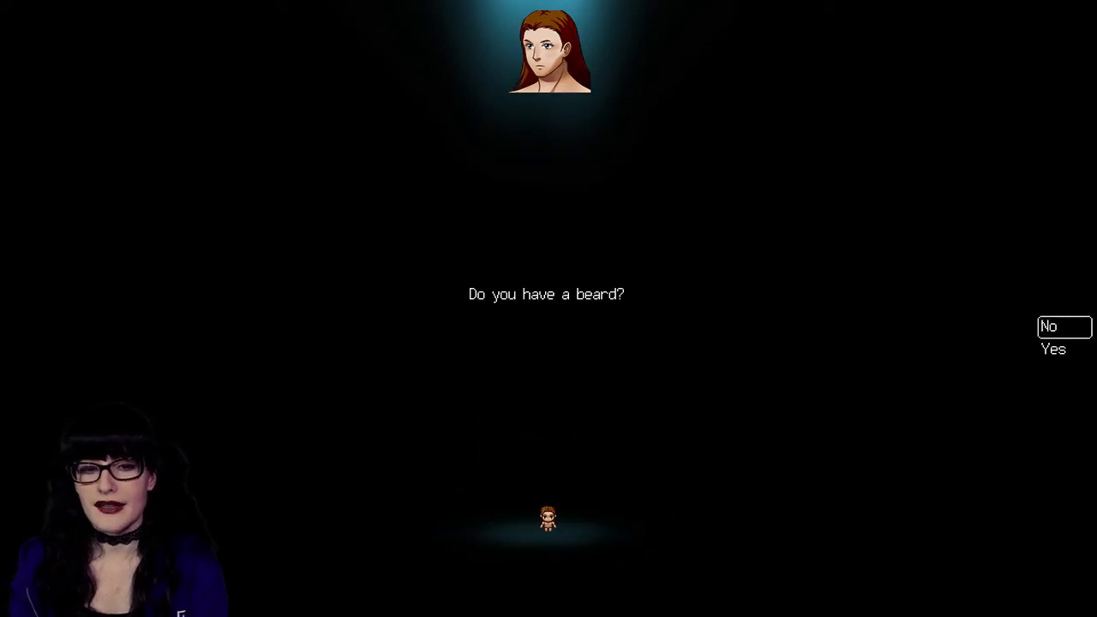
Step: Give the character a beard and pick the Warrior class
{"action": "key", "text": "Down"}
{"action": "key", "text": "Up"}
{"action": "key", "text": "Down"}
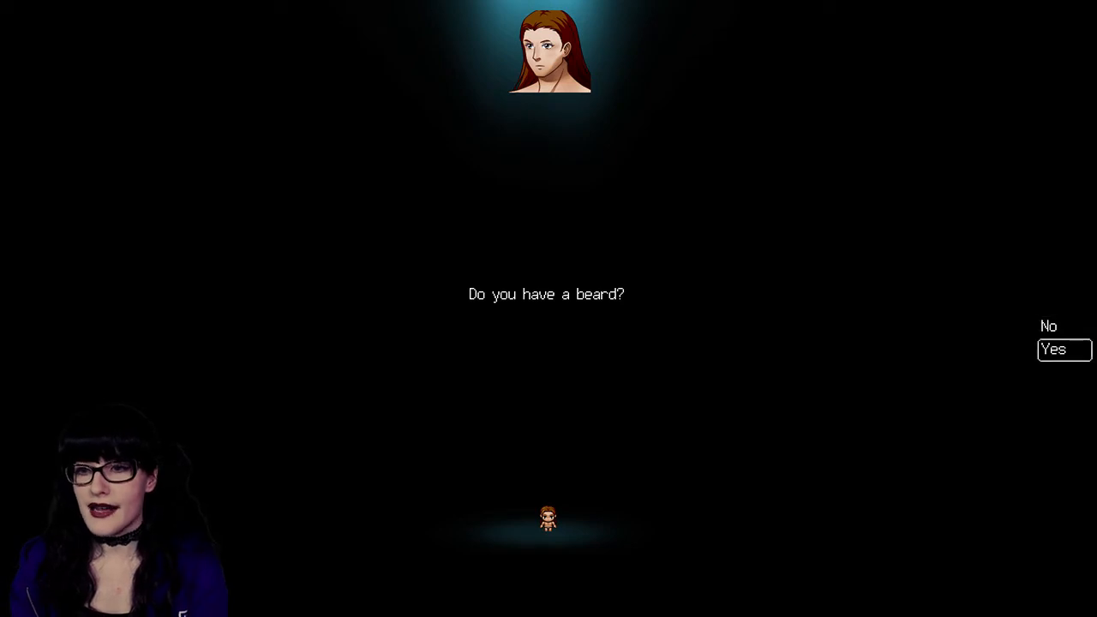
{"action": "key", "text": "Return"}
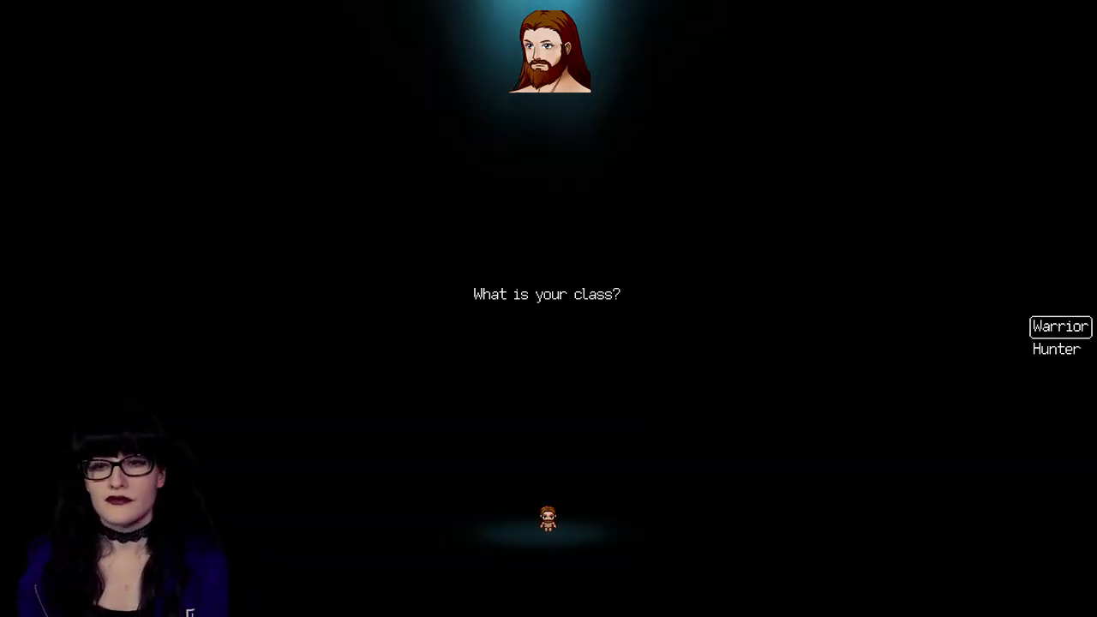
{"action": "key", "text": "Return"}
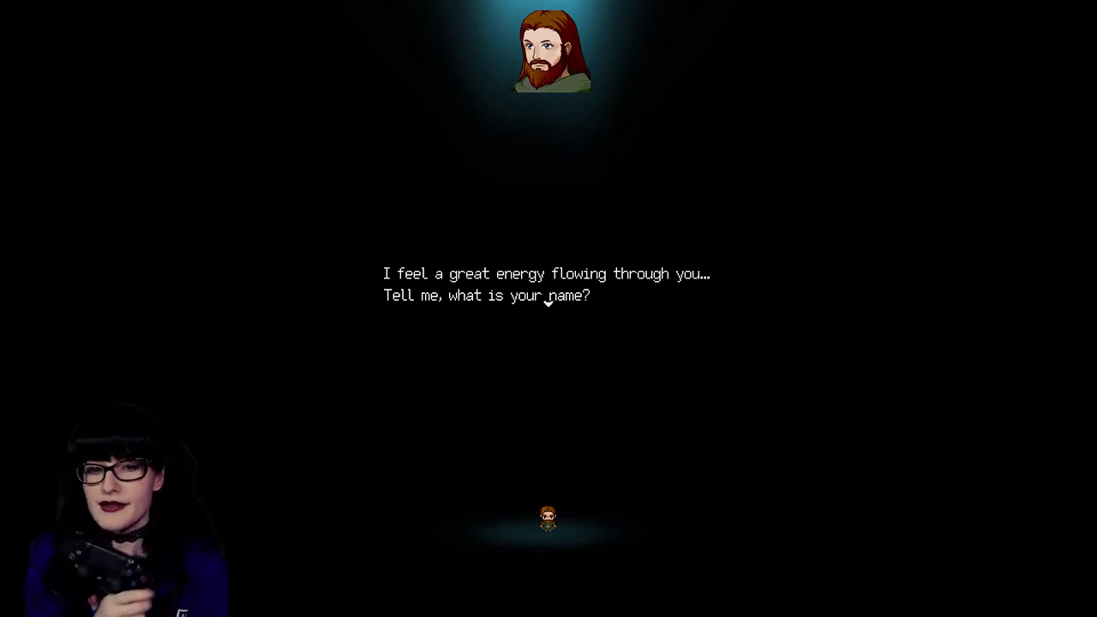
Step: Name the character Jesus, accept the character choices and proceed past the farewell message into the adventure
{"action": "key", "text": "Return"}
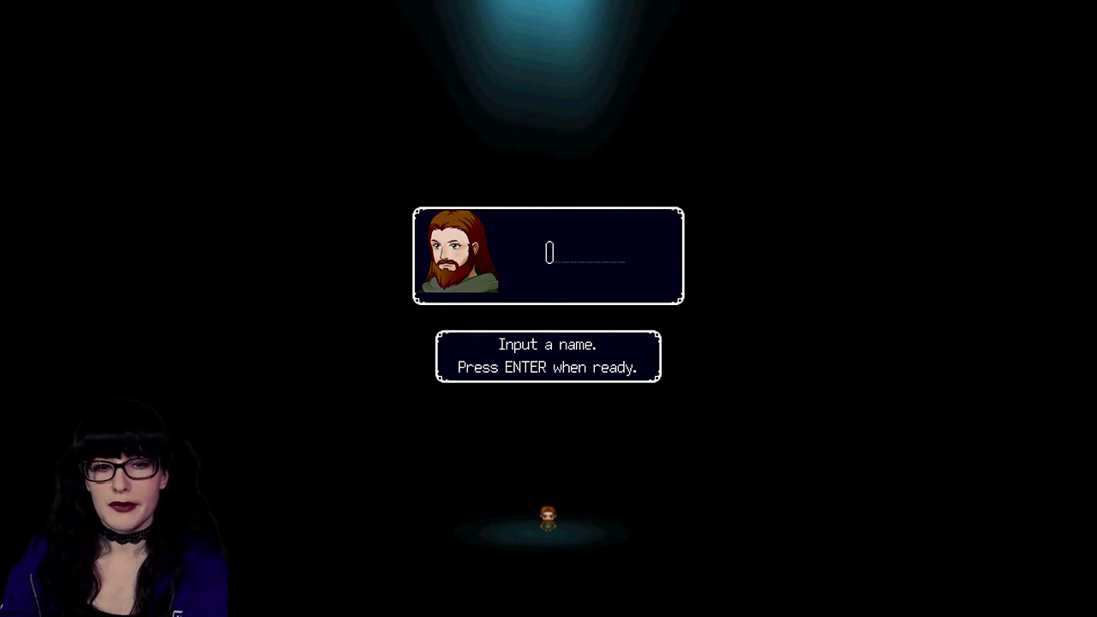
{"action": "type", "text": "Jesus"}
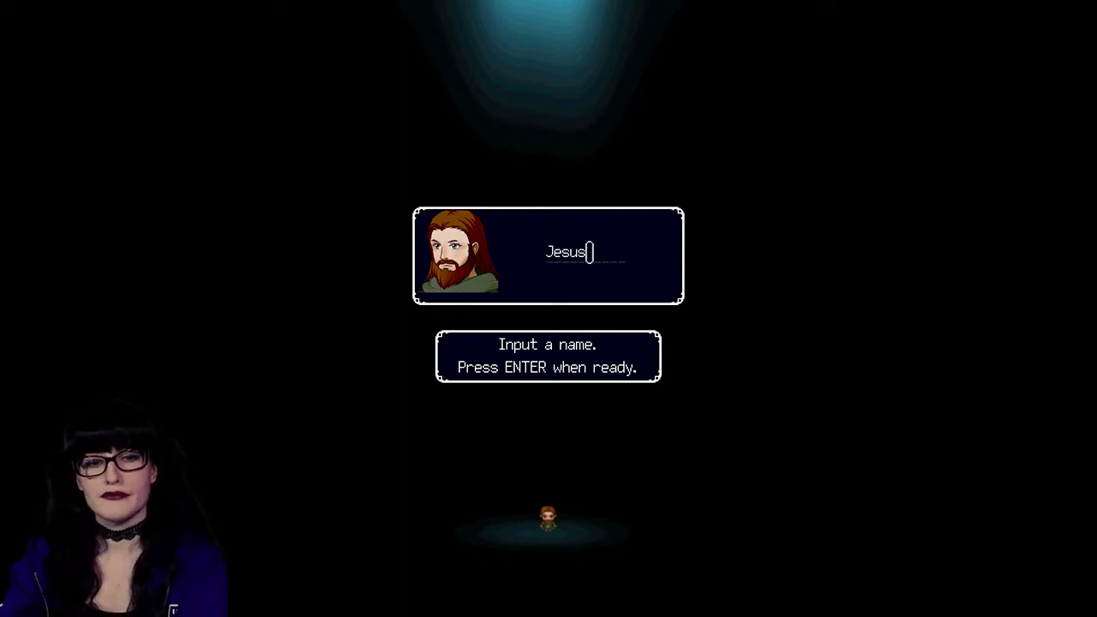
{"action": "key", "text": "Return"}
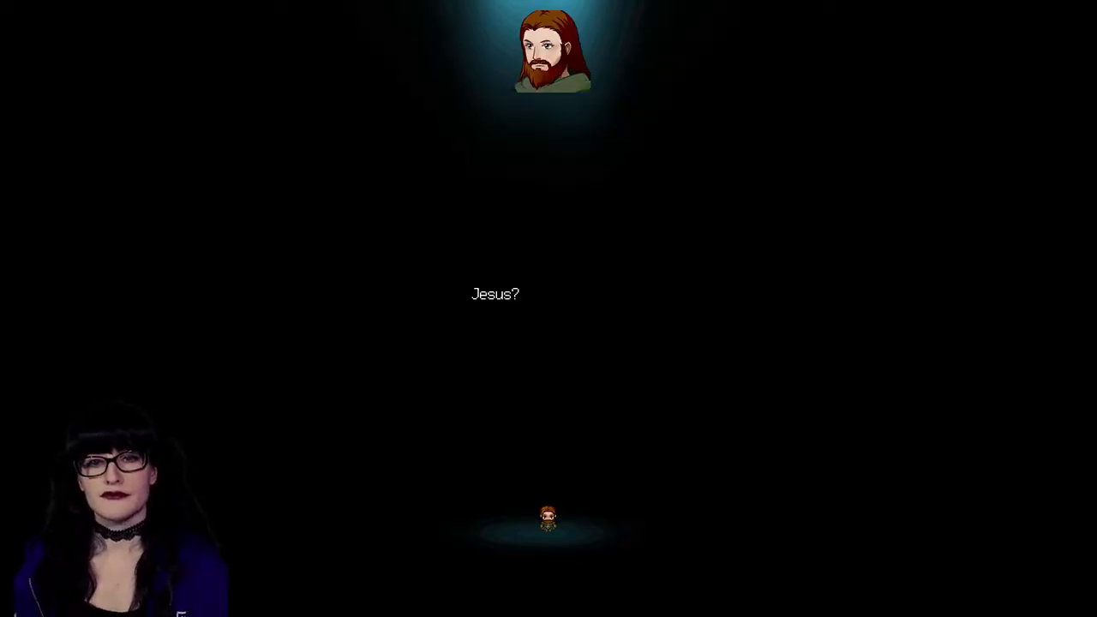
{"action": "key", "text": "Return"}
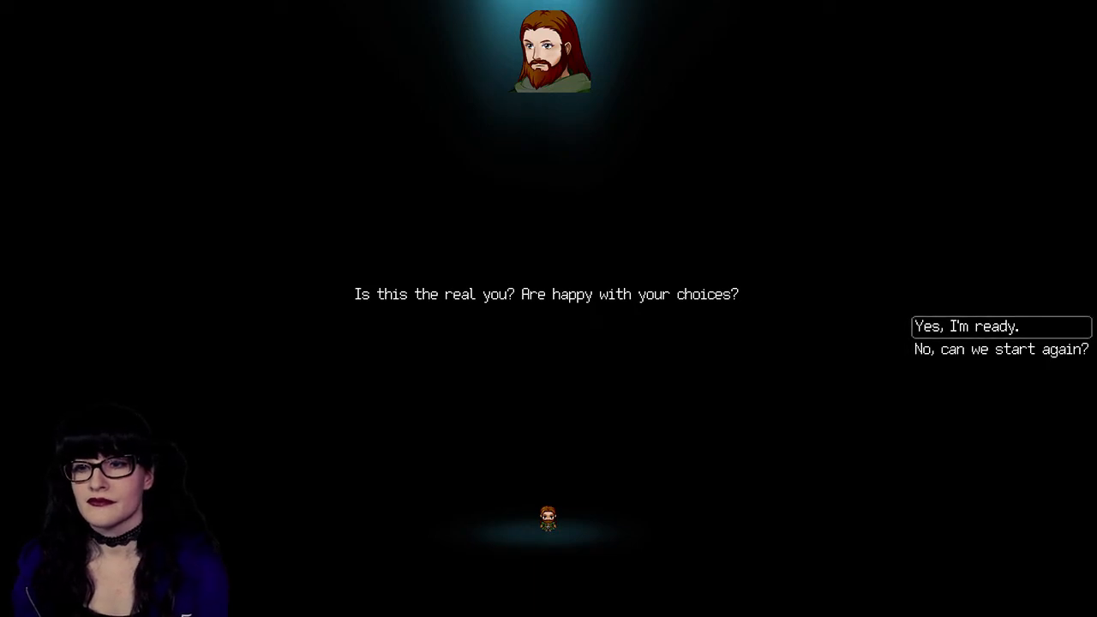
{"action": "key", "text": "Return"}
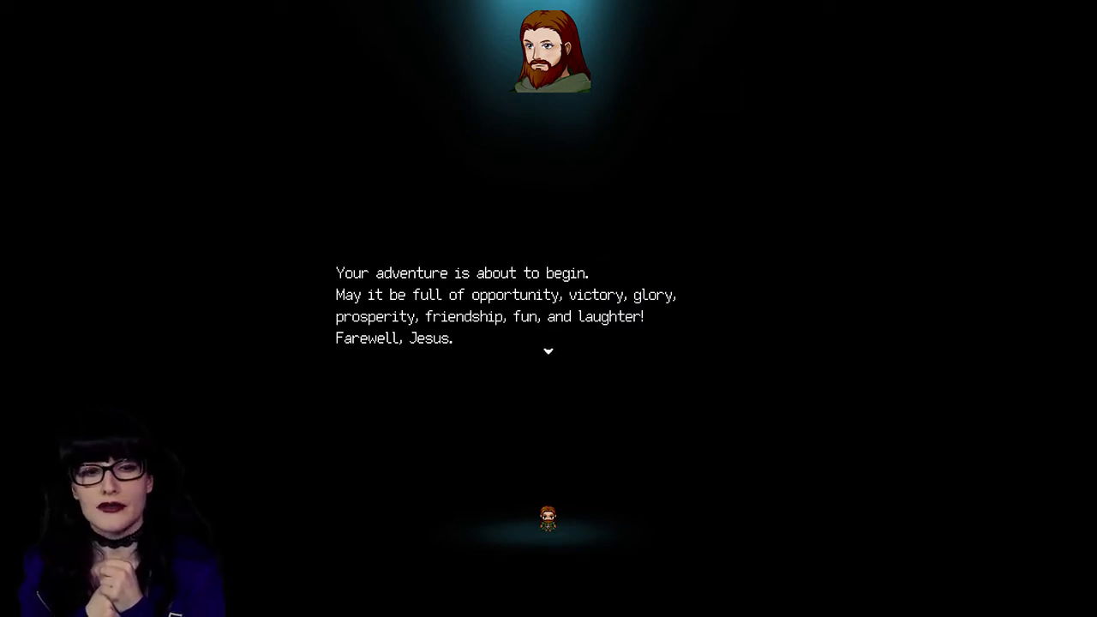
{"action": "key", "text": "Return"}
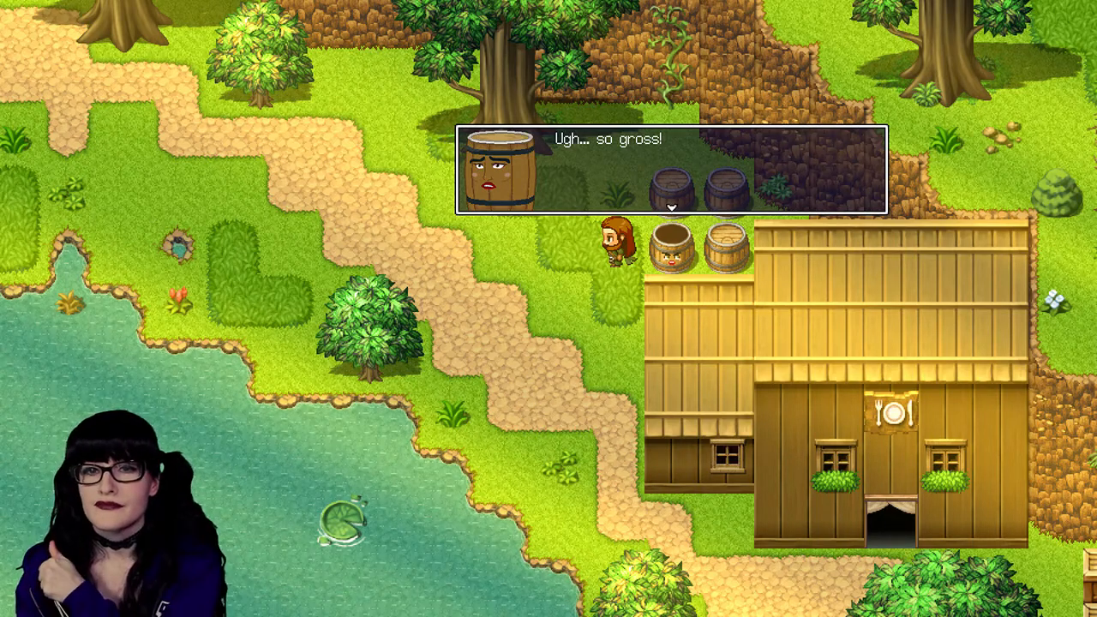
Step: Play through the talking barrel's dialogue beside the tavern until the conversation closes
{"action": "key", "text": "Return"}
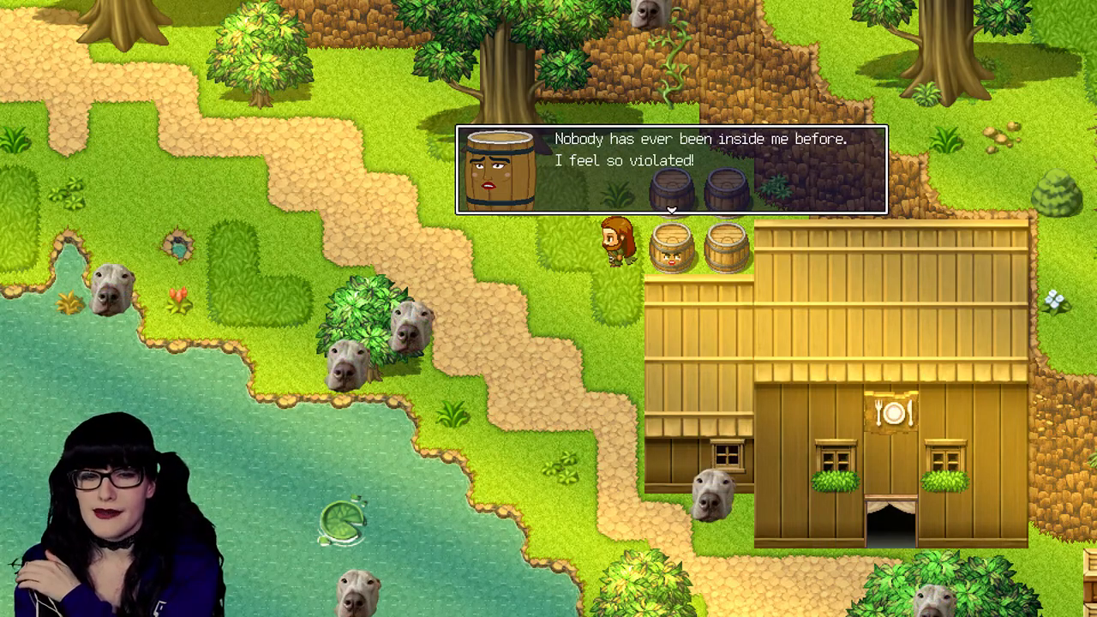
{"action": "key", "text": "Return"}
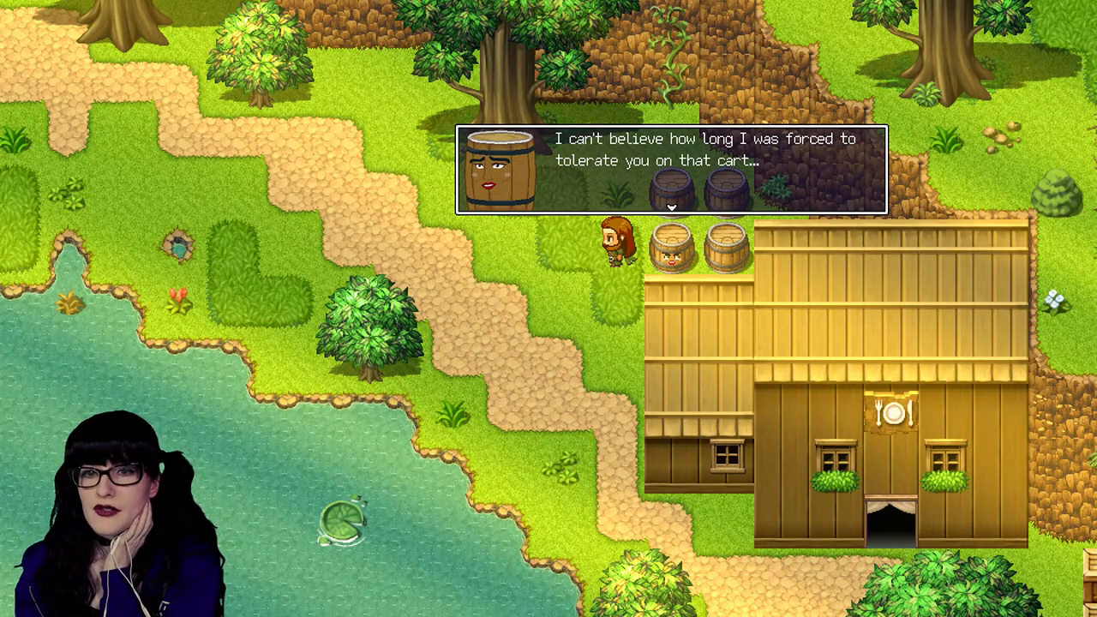
{"action": "key", "text": "Return"}
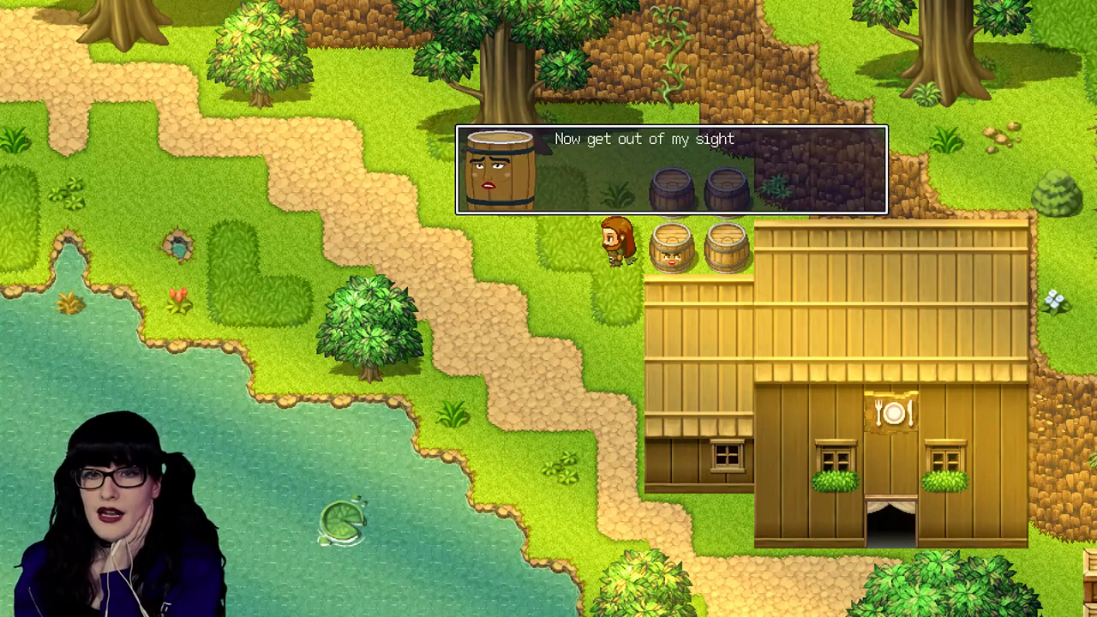
{"action": "key", "text": "Return"}
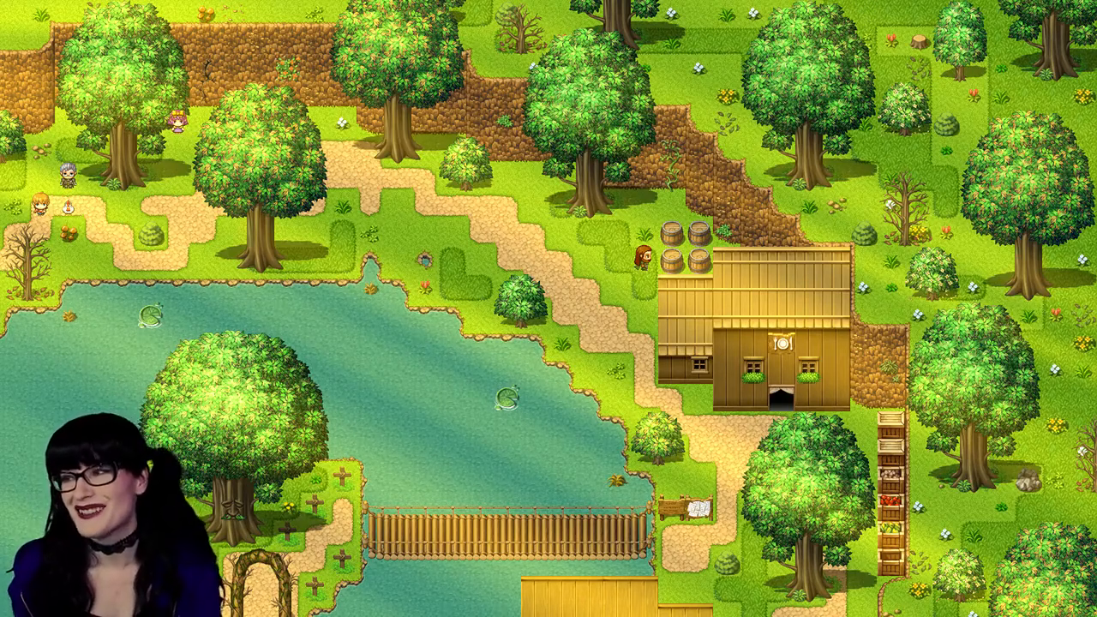
Step: Walk the character around beside the tavern's barrels and end the playtest, returning to the Lakefall map in the editor
{"action": "key", "text": "Up"}
{"action": "key", "text": "Down"}
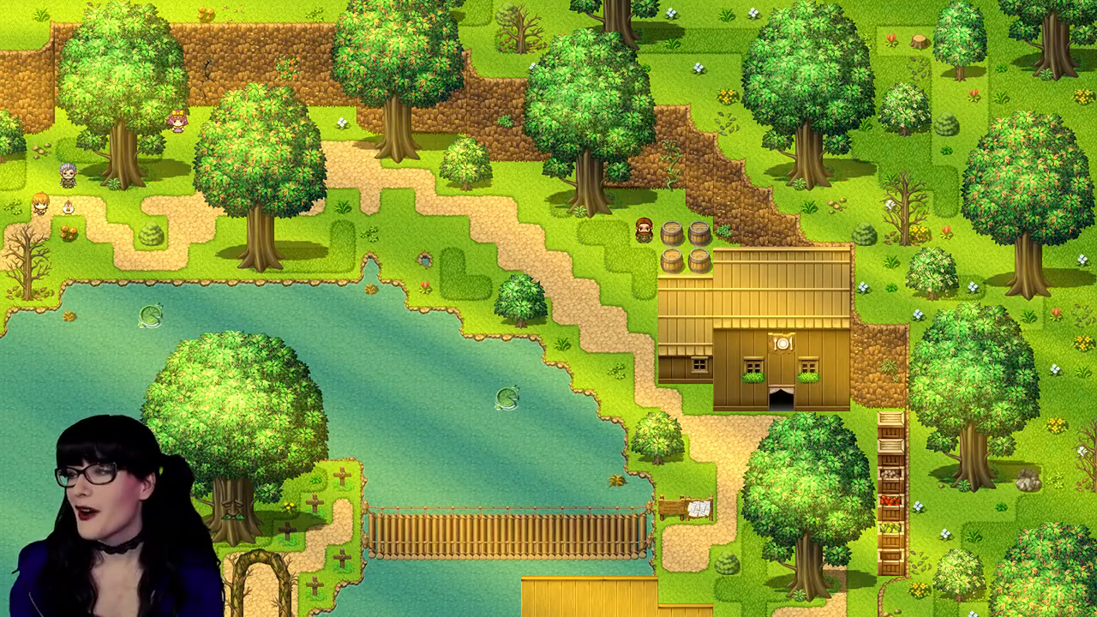
{"action": "key", "text": "Left"}
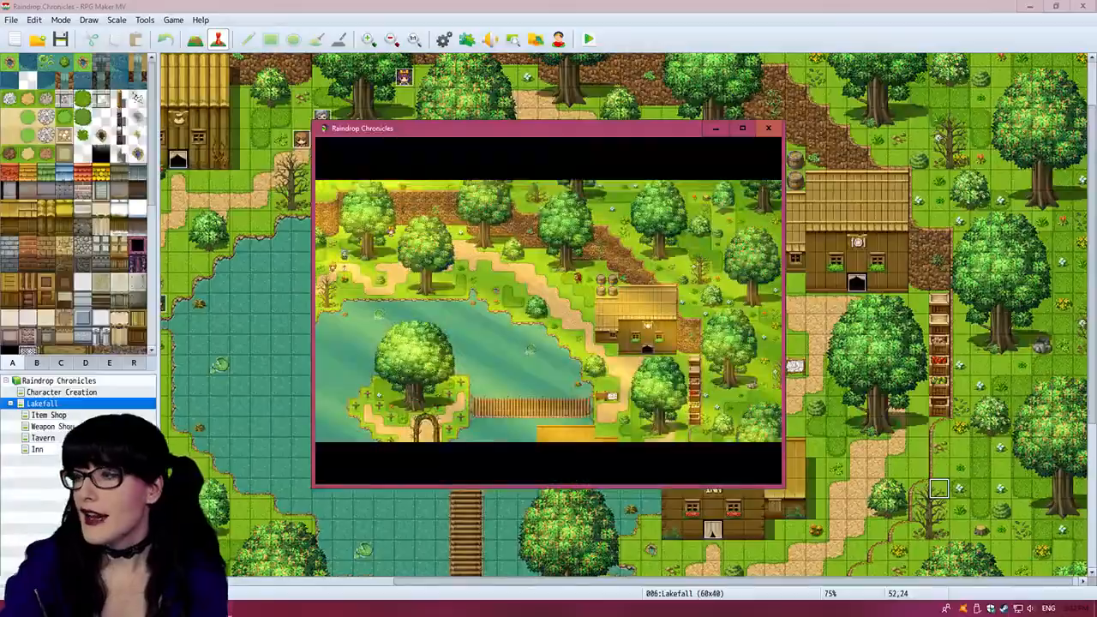
{"action": "left_click", "coordinate": [768, 128]}
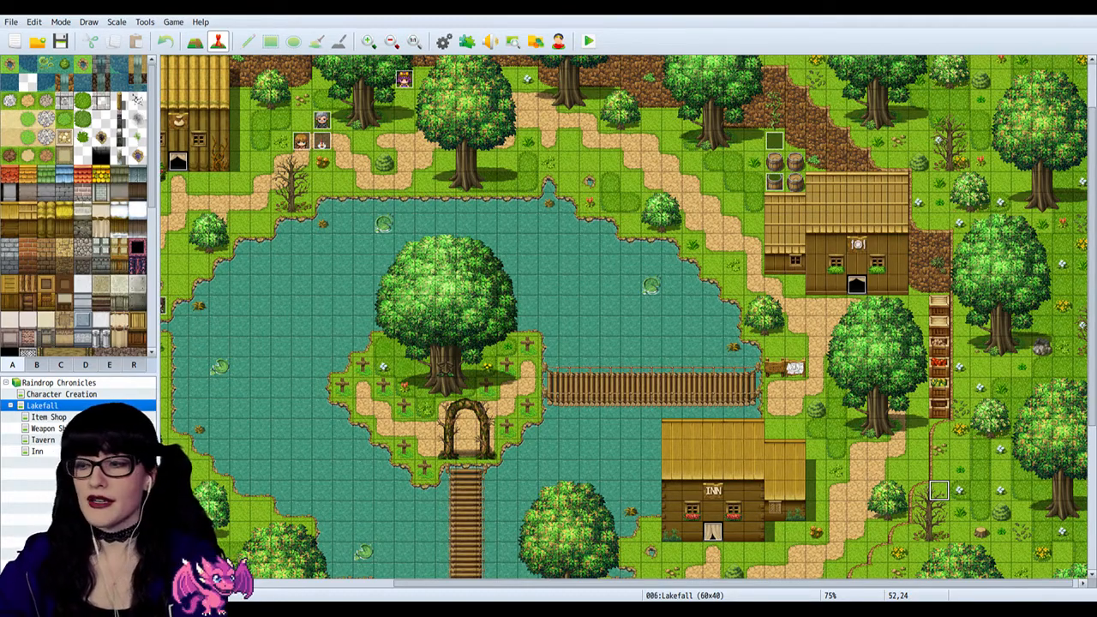
Step: Look over the Lakefall map, view the grey-haired character's event near the item shop, and close it without changes
{"action": "scroll", "coordinate": [625, 317], "scroll_direction": "down", "scroll_amount": 10}
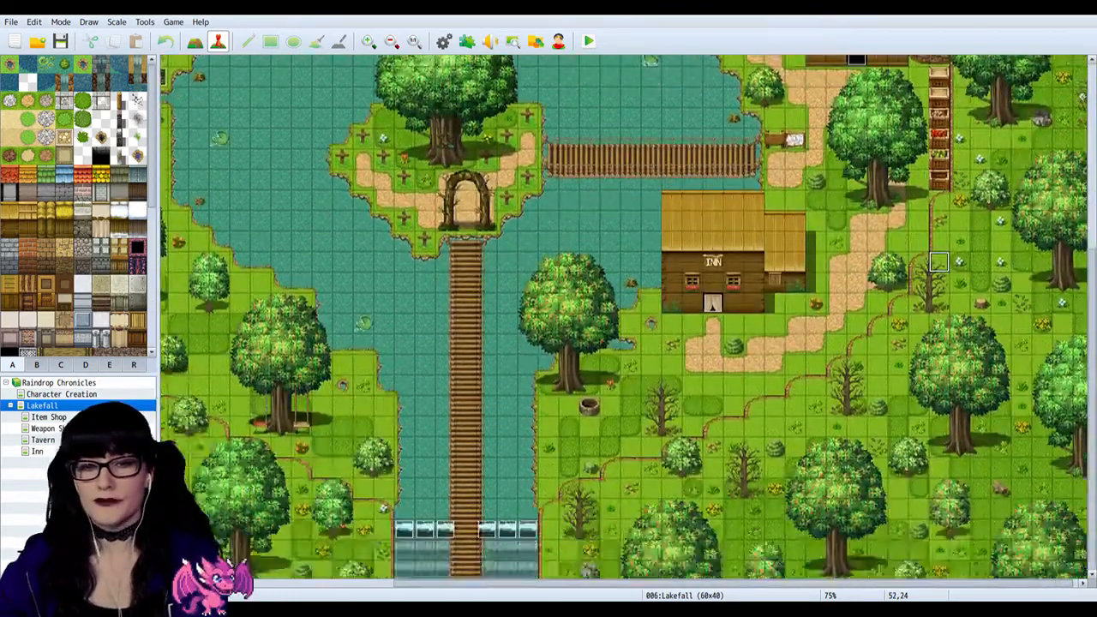
{"action": "scroll", "coordinate": [626, 317], "scroll_direction": "up", "scroll_amount": 7}
{"action": "scroll", "coordinate": [939, 422], "scroll_direction": "up", "scroll_amount": 3}
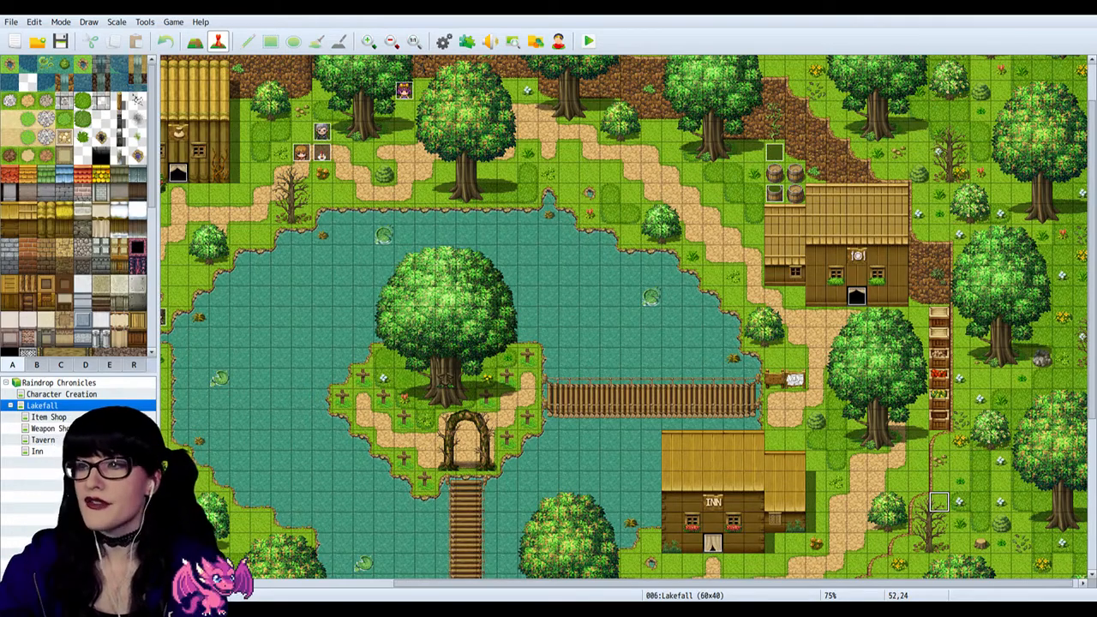
{"action": "left_click", "coordinate": [323, 129]}
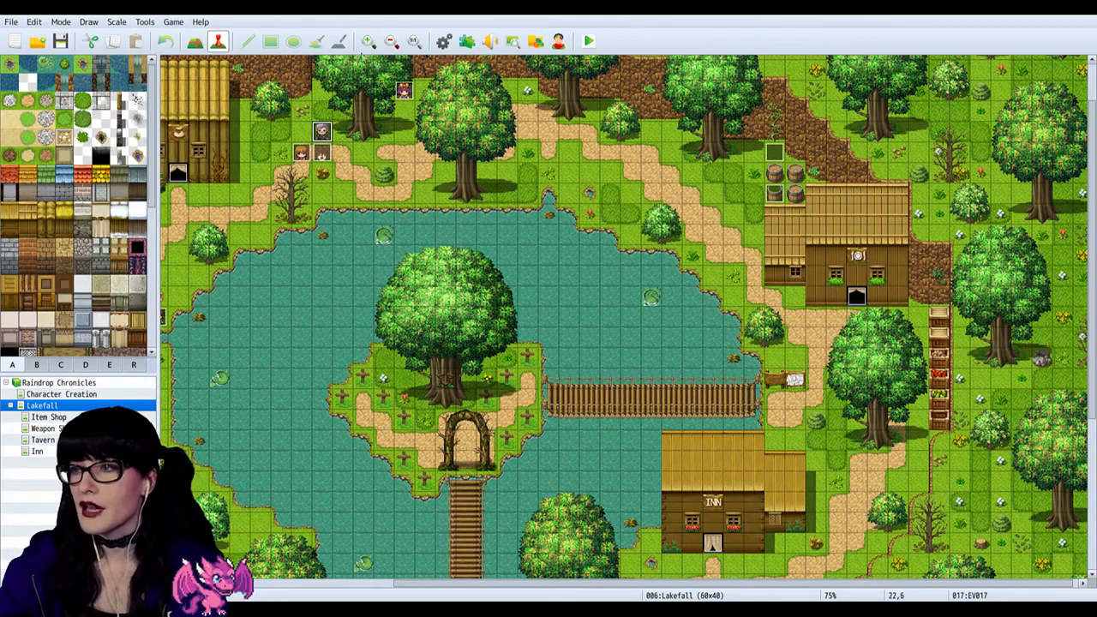
{"action": "double_click", "coordinate": [322, 129]}
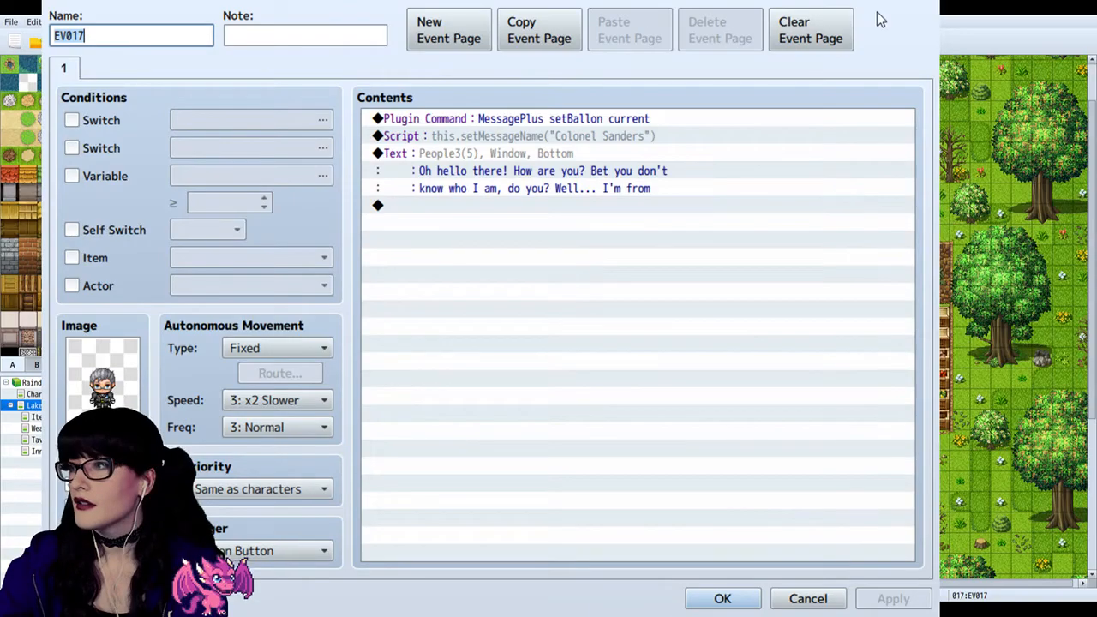
{"action": "left_click", "coordinate": [914, 2]}
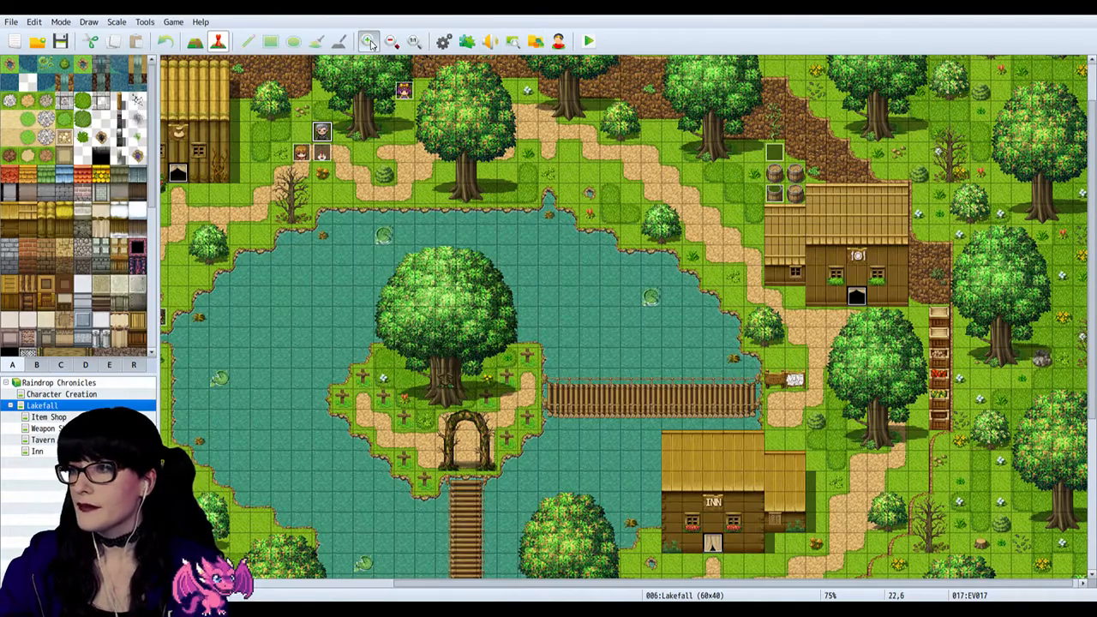
Step: Take a closer look at the characters beside the item shop and recheck the grey-haired character's event contents without editing
{"action": "left_click", "coordinate": [369, 41]}
{"action": "left_click", "coordinate": [369, 41]}
{"action": "left_click", "coordinate": [369, 41]}
{"action": "left_click", "coordinate": [369, 41]}
{"action": "left_click", "coordinate": [369, 41]}
{"action": "scroll", "coordinate": [535, 474], "scroll_direction": "up", "scroll_amount": 3}
{"action": "scroll", "coordinate": [535, 474], "scroll_direction": "up", "scroll_amount": 4}
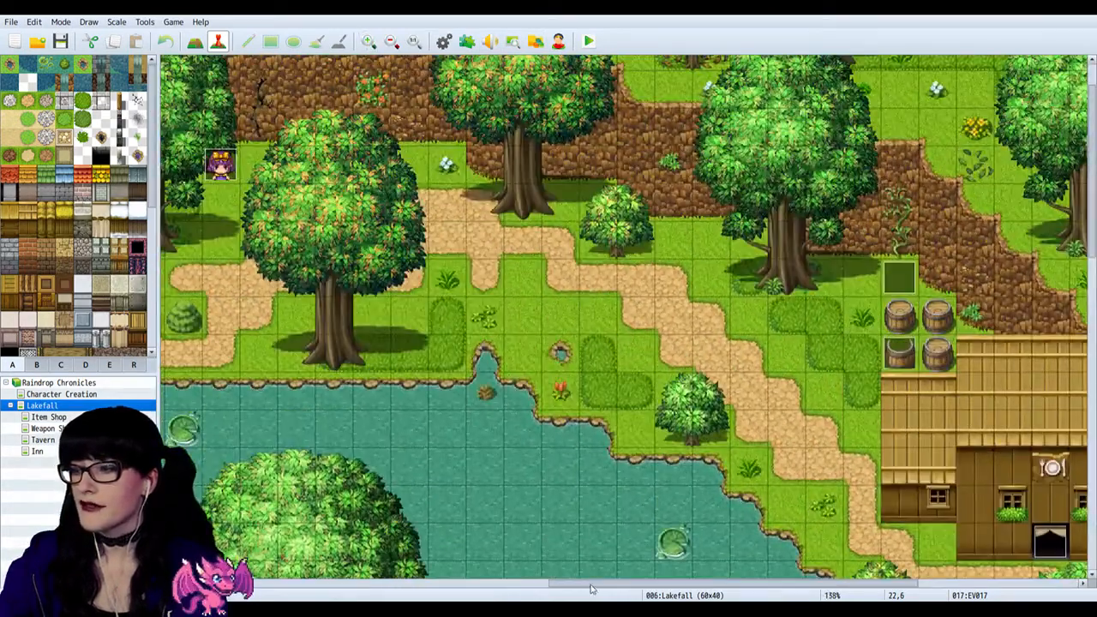
{"action": "scroll", "coordinate": [403, 565], "scroll_direction": "left", "scroll_amount": 5}
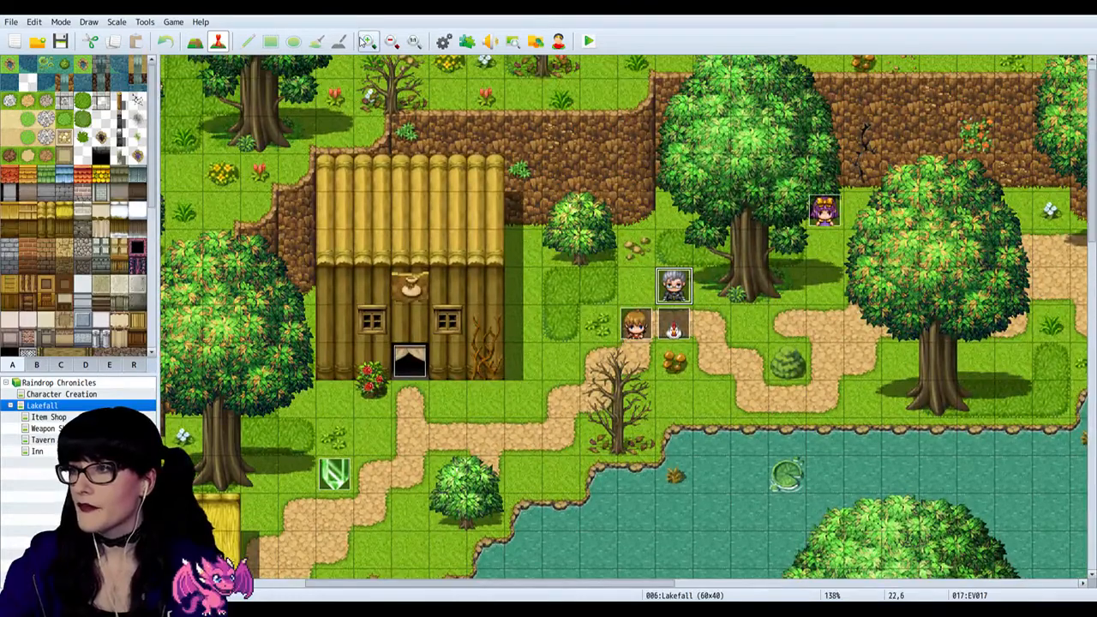
{"action": "left_click", "coordinate": [370, 41]}
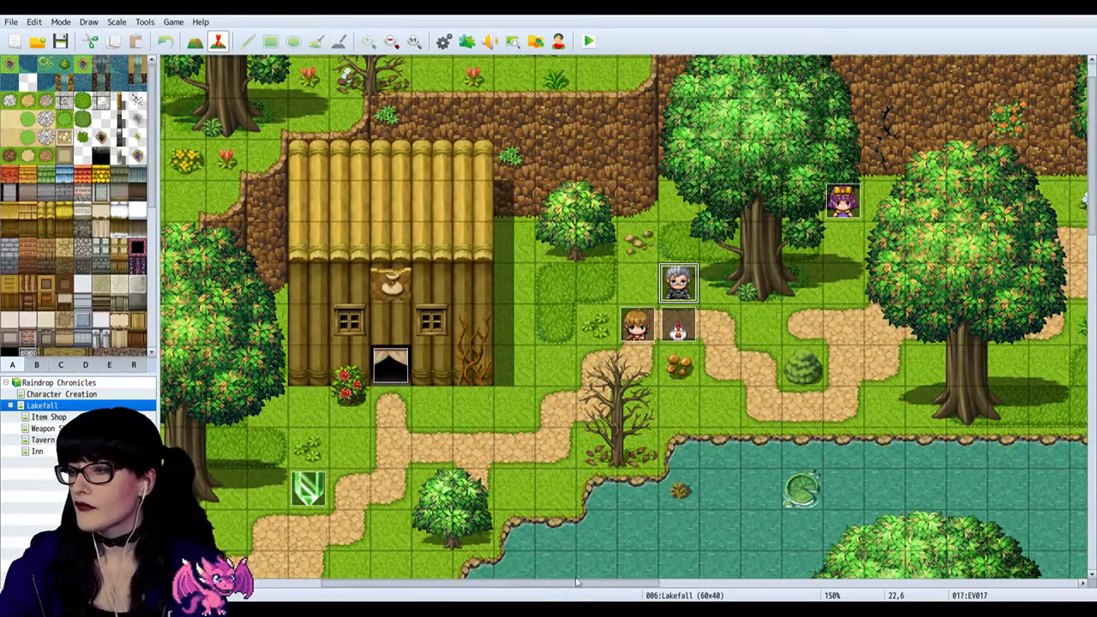
{"action": "left_click_drag", "start_coordinate": [586, 588], "coordinate": [649, 584]}
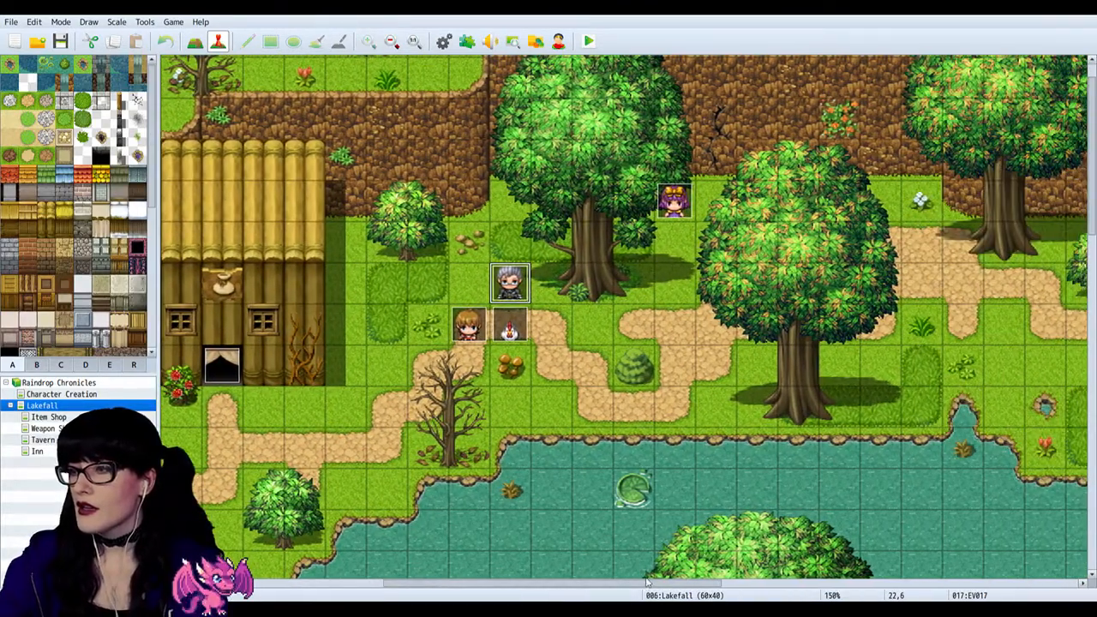
{"action": "double_click", "coordinate": [501, 292]}
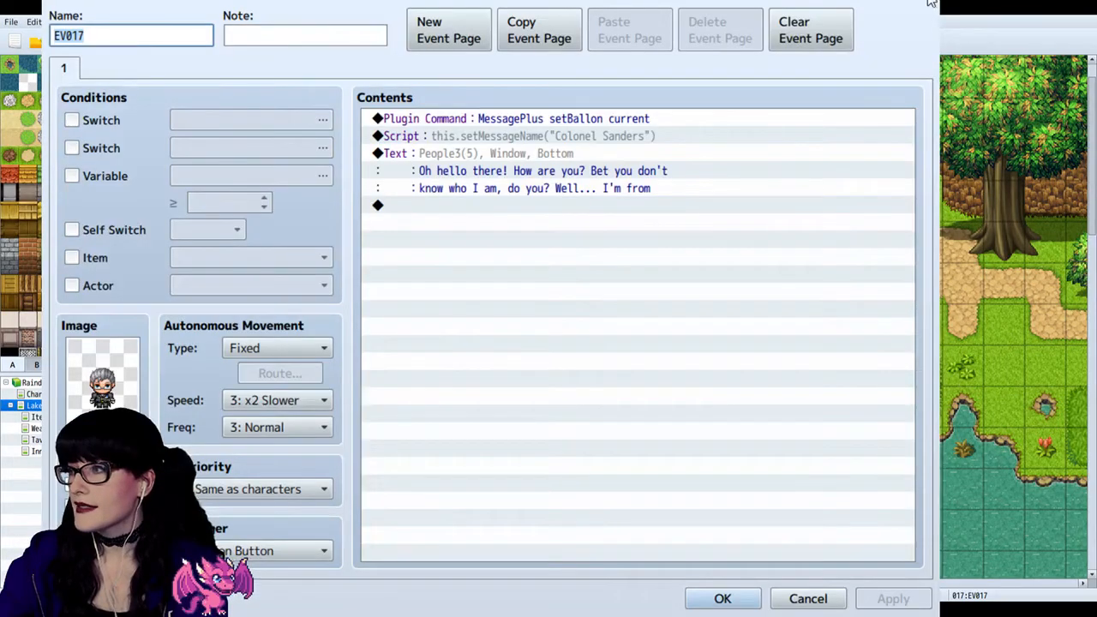
{"action": "key", "text": "Escape"}
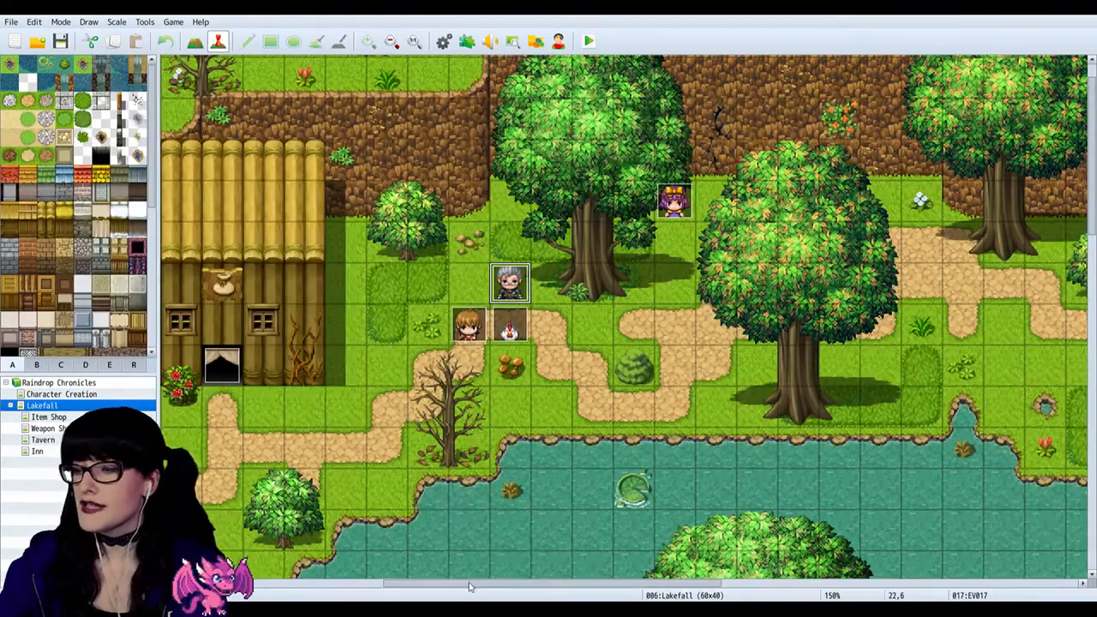
Step: Examine the wider Lakefall map from the item shop characters across the lake to the tavern and its barrels
{"action": "left_click_drag", "start_coordinate": [470, 588], "coordinate": [650, 588]}
{"action": "scroll", "coordinate": [634, 367], "scroll_direction": "down", "scroll_amount": 4}
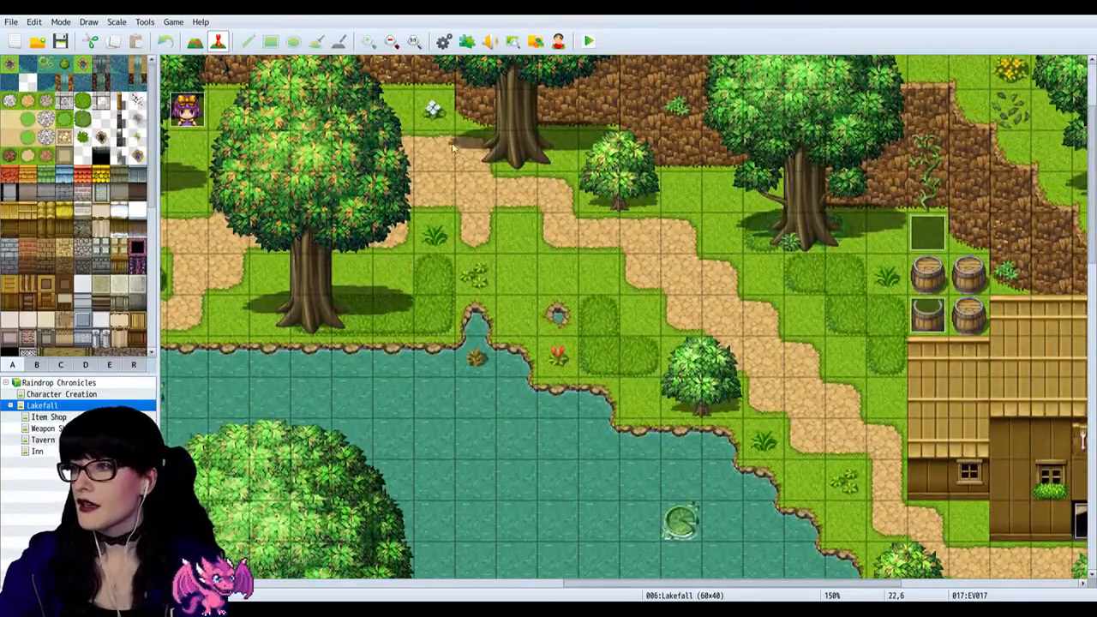
{"action": "left_click", "coordinate": [390, 41]}
{"action": "left_click", "coordinate": [391, 41]}
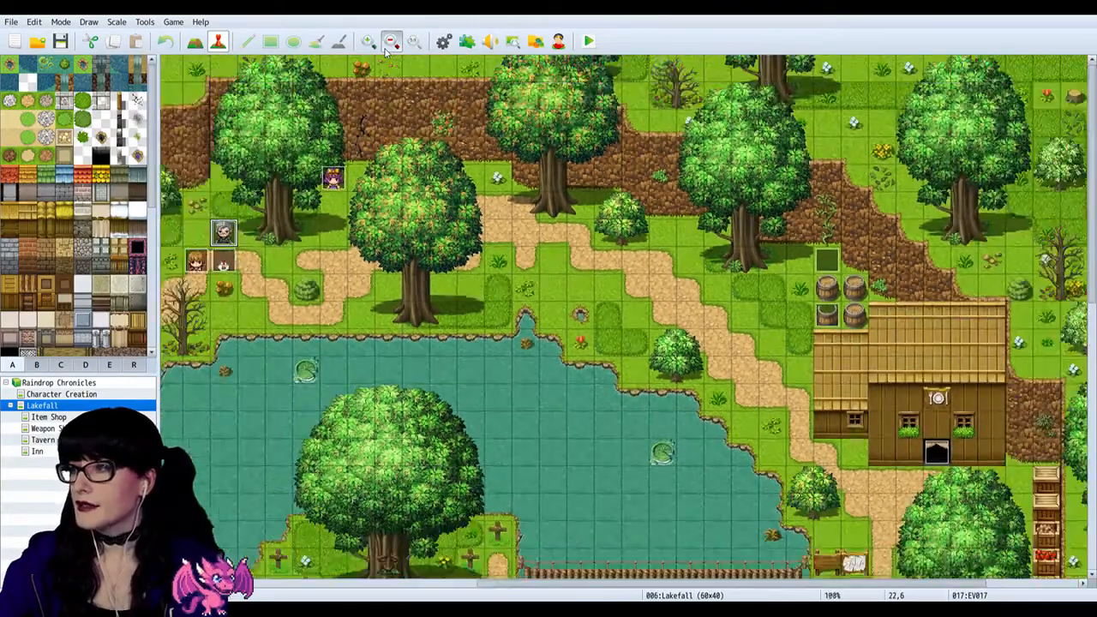
{"action": "left_click", "coordinate": [391, 41]}
{"action": "left_click", "coordinate": [391, 41]}
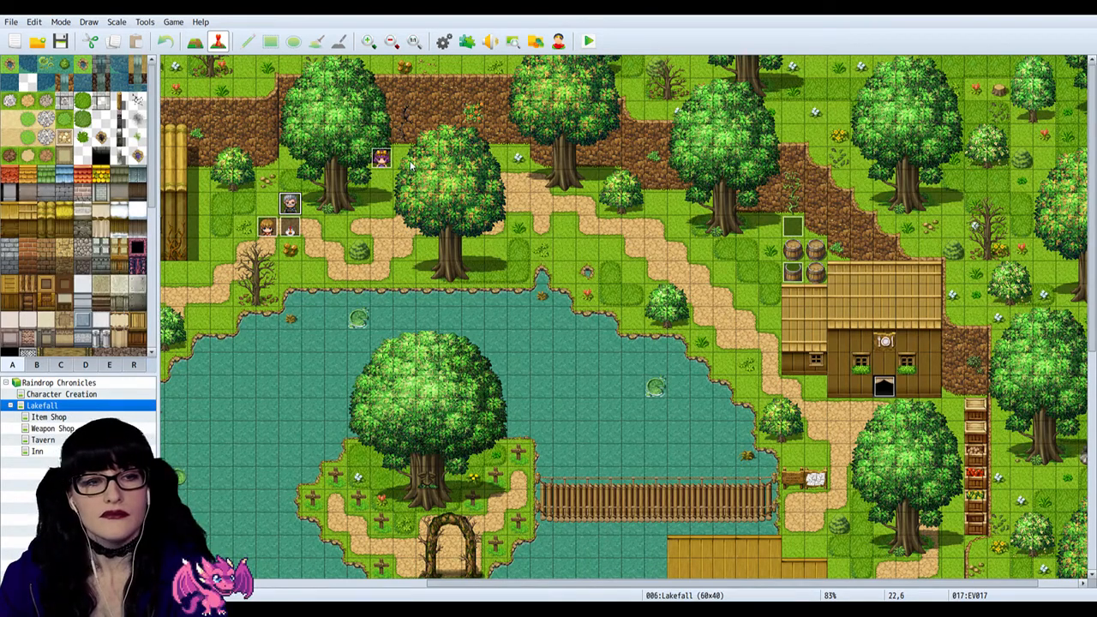
{"action": "scroll", "coordinate": [716, 298], "scroll_direction": "down", "scroll_amount": 1}
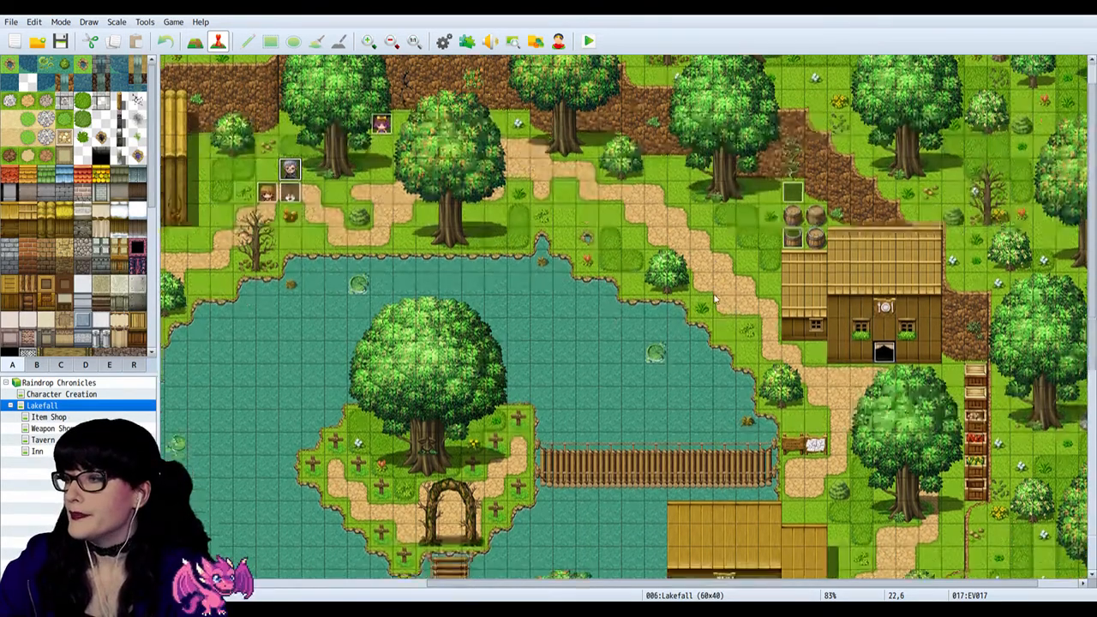
{"action": "scroll", "coordinate": [716, 298], "scroll_direction": "down", "scroll_amount": 1}
Step: Compare the switch conditions and barrel images on pages 2, 3 and 4 of the talking barrel's event, and close it unchanged
{"action": "double_click", "coordinate": [796, 187]}
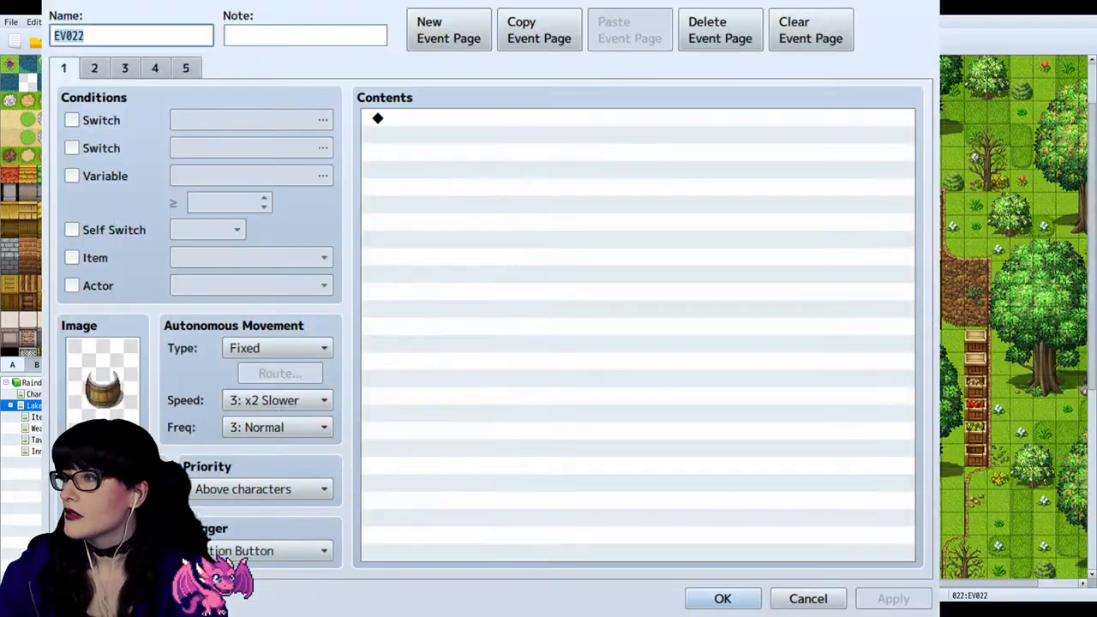
{"action": "left_click", "coordinate": [96, 68]}
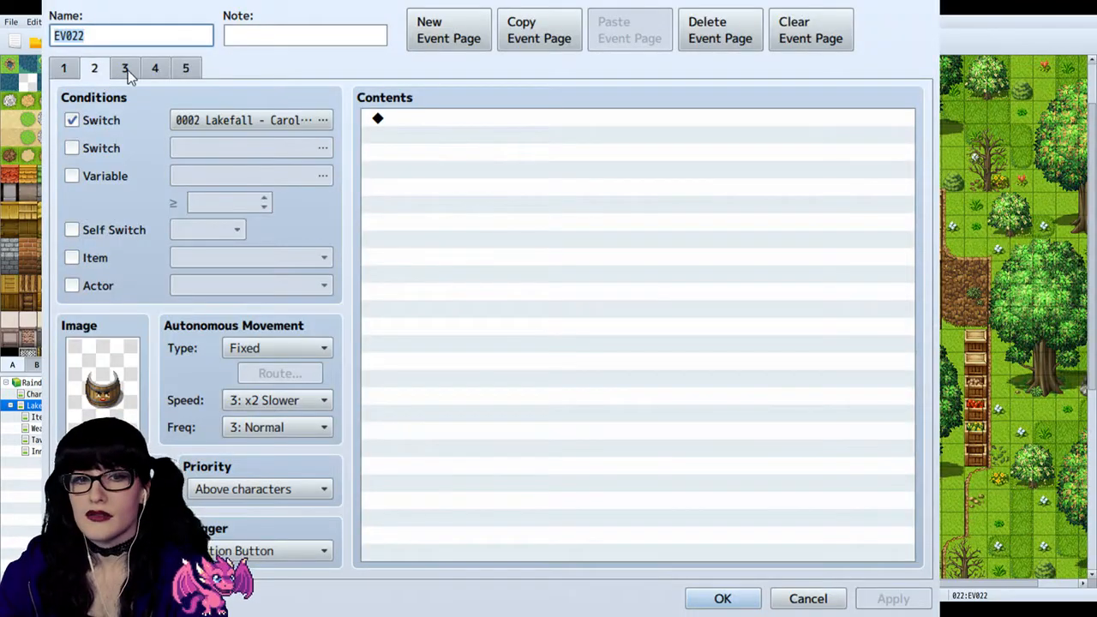
{"action": "left_click", "coordinate": [125, 69]}
{"action": "left_click", "coordinate": [155, 69]}
{"action": "left_click", "coordinate": [155, 69]}
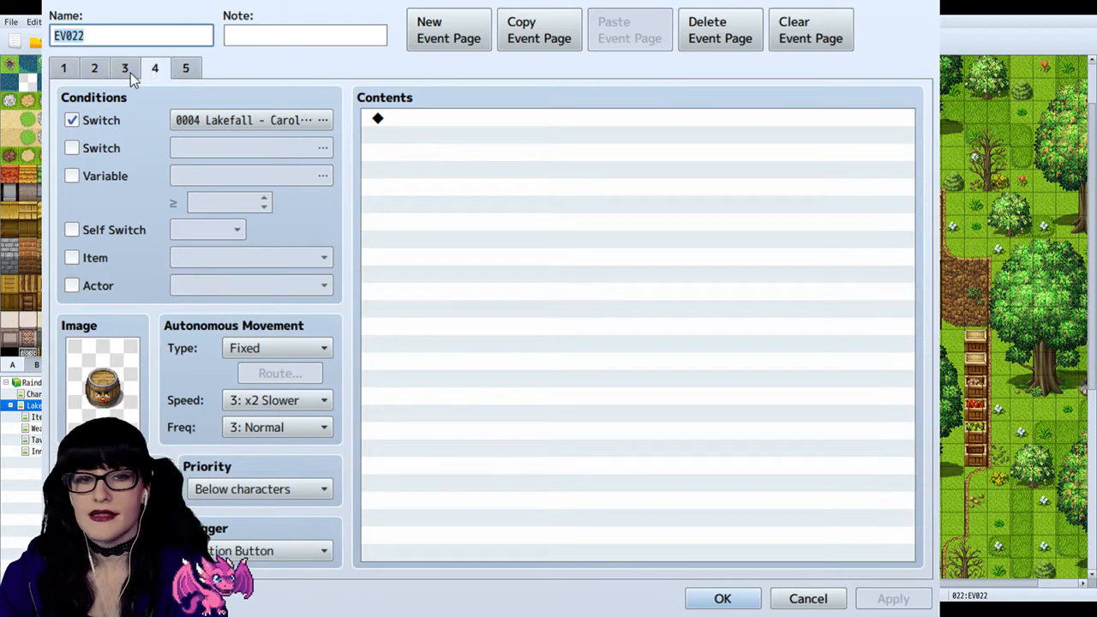
{"action": "left_click", "coordinate": [125, 68]}
{"action": "left_click", "coordinate": [96, 70]}
{"action": "left_click", "coordinate": [129, 71]}
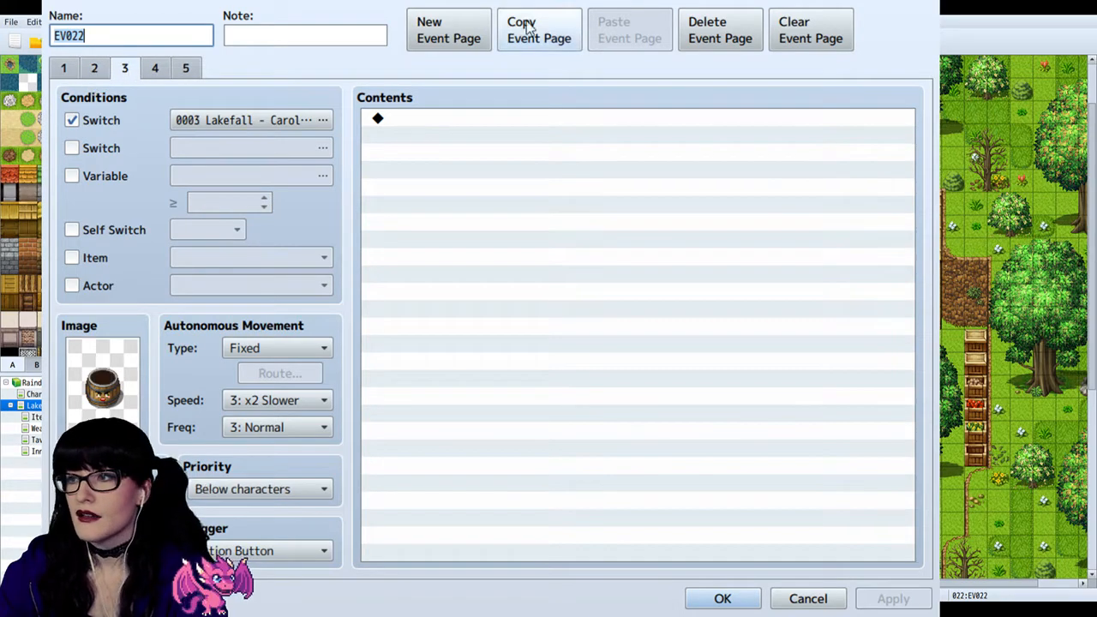
{"action": "left_click", "coordinate": [808, 598]}
Step: Open the autorun event EV021 in the Lakefall map's corner and read through its opening camera and location picture commands
{"action": "scroll", "coordinate": [801, 540], "scroll_direction": "up", "scroll_amount": 2}
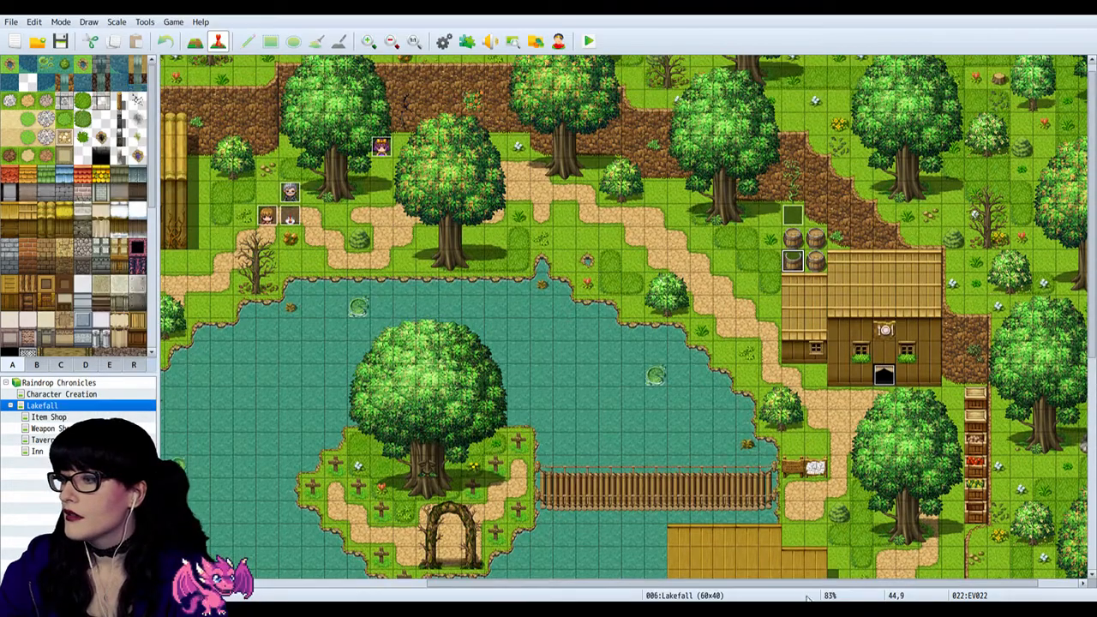
{"action": "scroll", "coordinate": [801, 540], "scroll_direction": "left", "scroll_amount": 5}
{"action": "scroll", "coordinate": [515, 534], "scroll_direction": "up", "scroll_amount": 1}
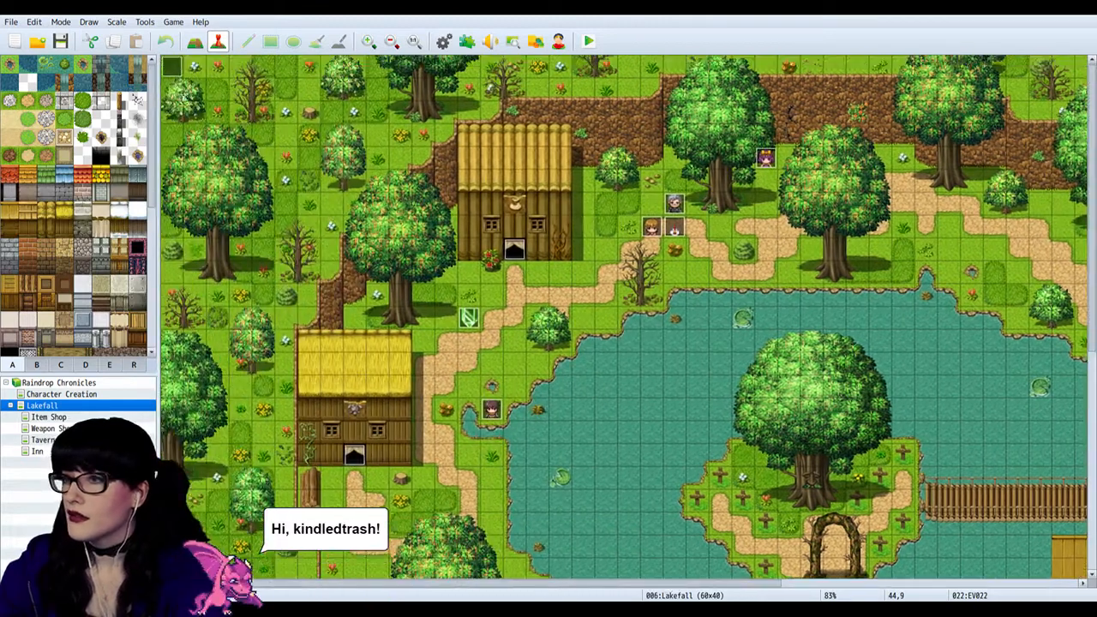
{"action": "double_click", "coordinate": [173, 73]}
{"action": "scroll", "coordinate": [539, 264], "scroll_direction": "down", "scroll_amount": 1}
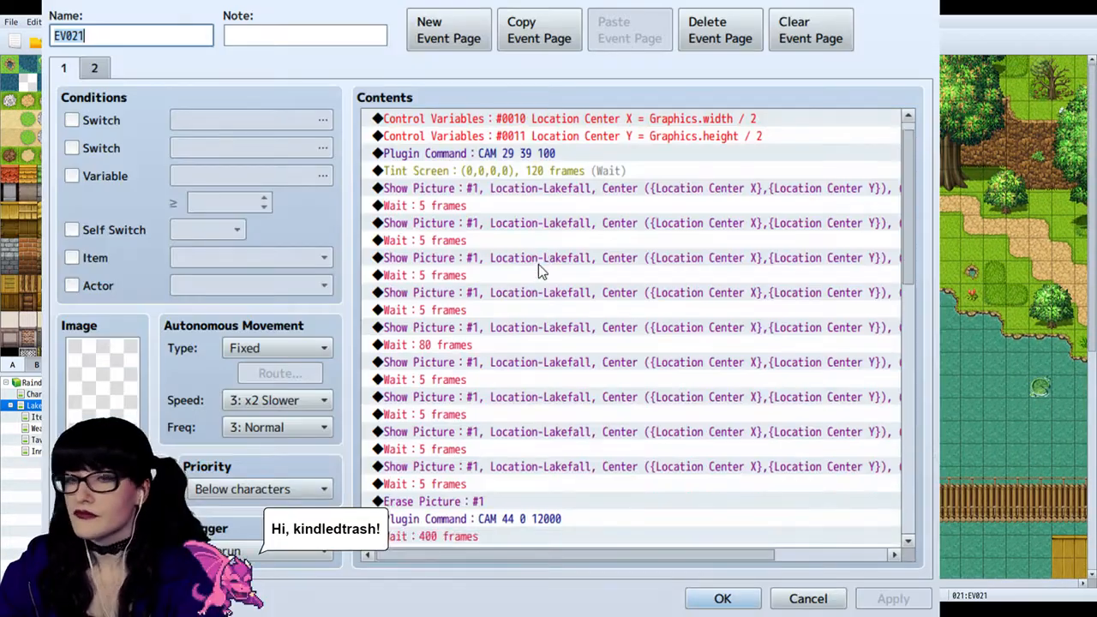
{"action": "scroll", "coordinate": [539, 264], "scroll_direction": "up", "scroll_amount": 1}
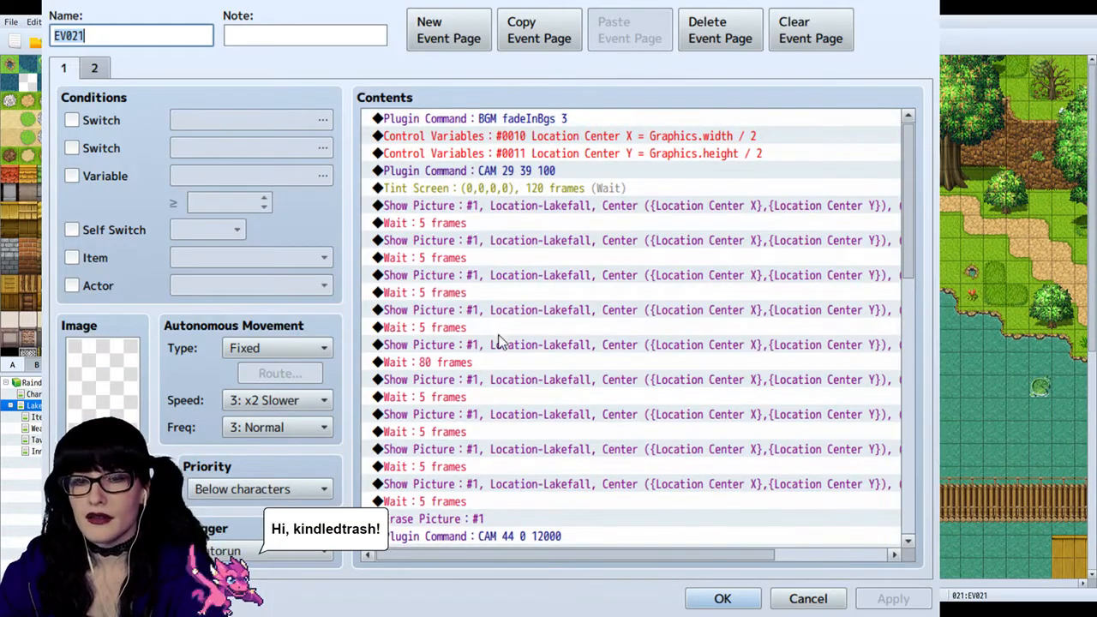
{"action": "scroll", "coordinate": [515, 250], "scroll_direction": "down", "scroll_amount": 2}
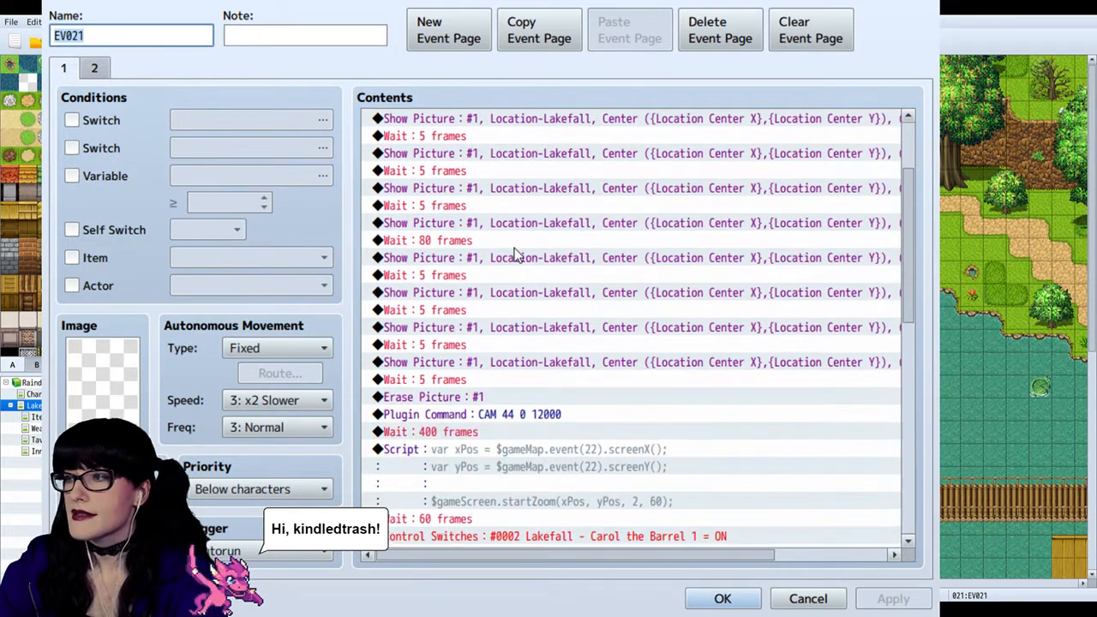
{"action": "scroll", "coordinate": [514, 253], "scroll_direction": "up", "scroll_amount": 2}
{"action": "scroll", "coordinate": [460, 216], "scroll_direction": "down", "scroll_amount": 2}
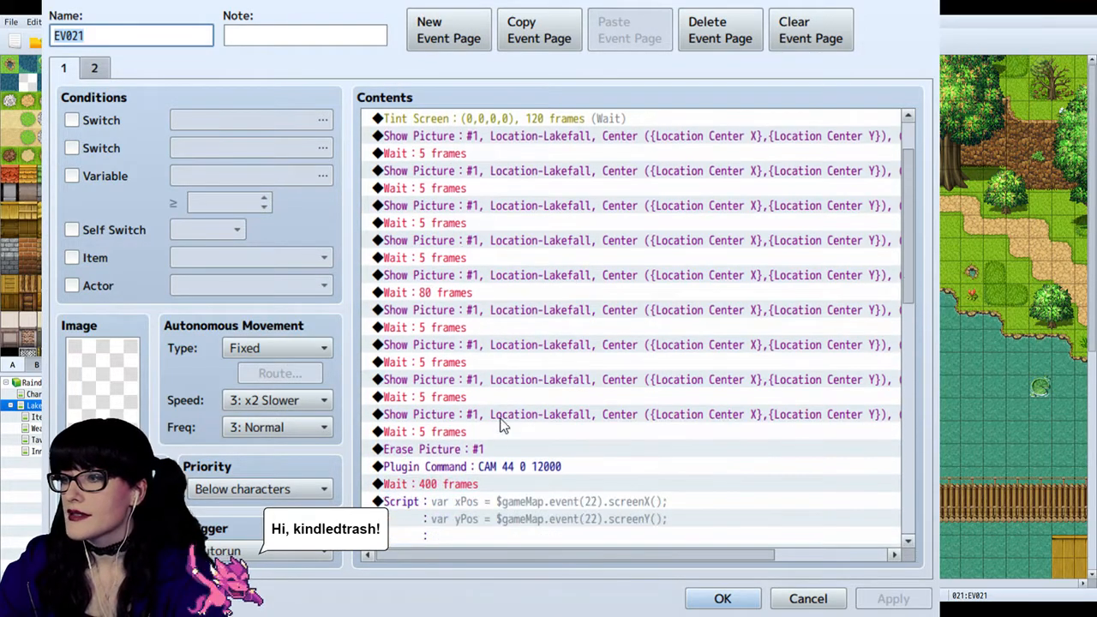
{"action": "scroll", "coordinate": [506, 253], "scroll_direction": "up", "scroll_amount": 2}
Step: Inspect EV021's Tint Screen and Show Picture commands, and follow the barrel cutscene through the Hit Physical animation and its wait
{"action": "left_click", "coordinate": [528, 191]}
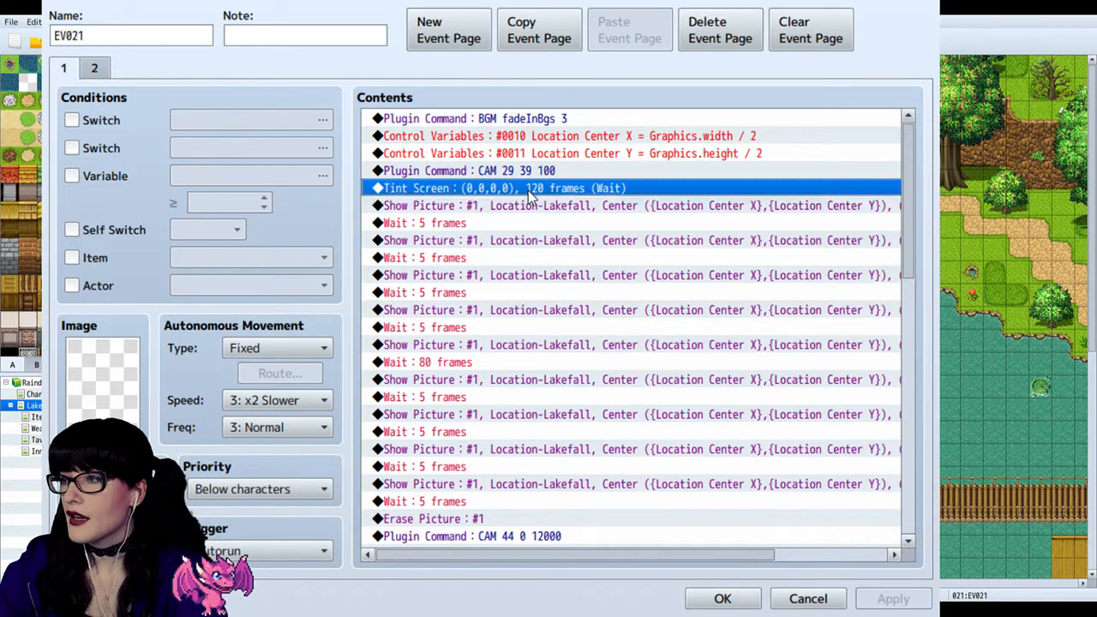
{"action": "left_click", "coordinate": [460, 214]}
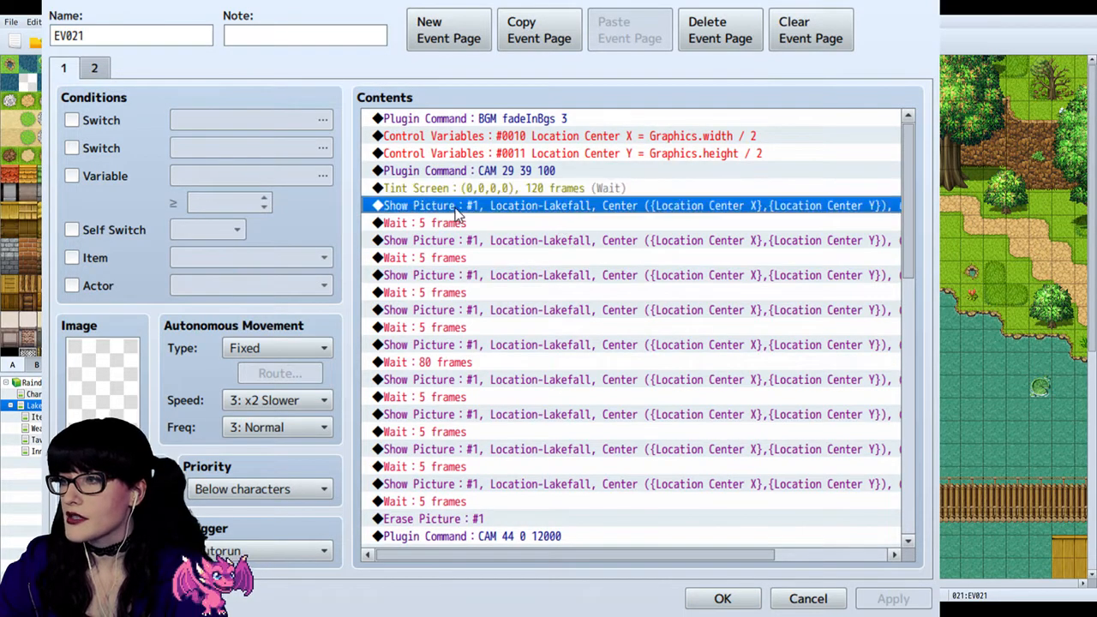
{"action": "scroll", "coordinate": [454, 214], "scroll_direction": "down", "scroll_amount": 2}
{"action": "left_click", "coordinate": [461, 292]}
{"action": "scroll", "coordinate": [454, 314], "scroll_direction": "down", "scroll_amount": 8}
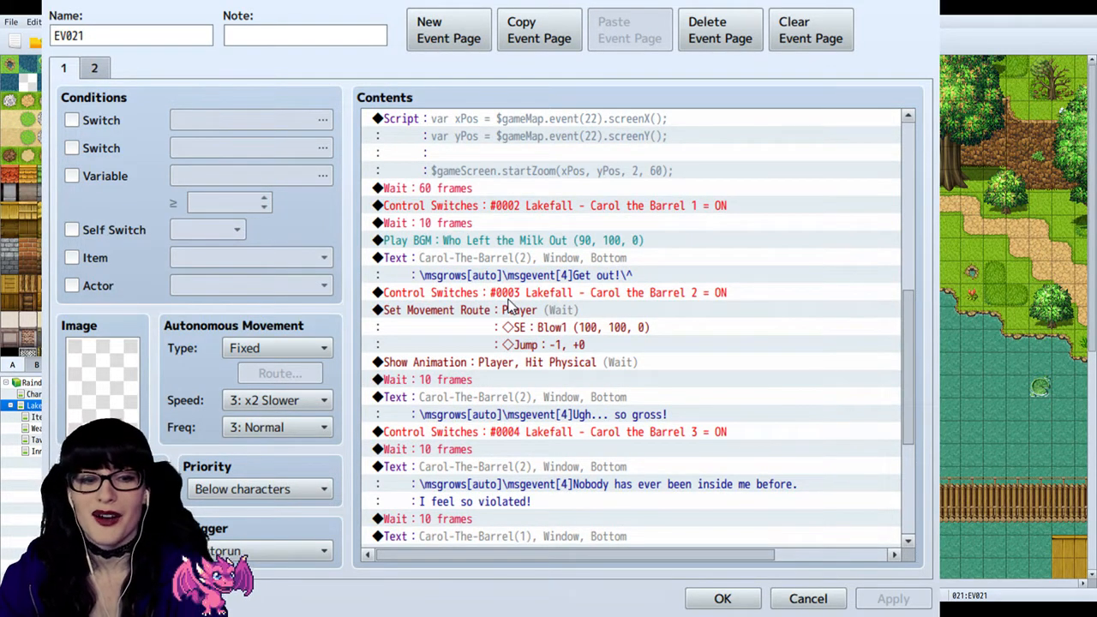
{"action": "left_click", "coordinate": [526, 362]}
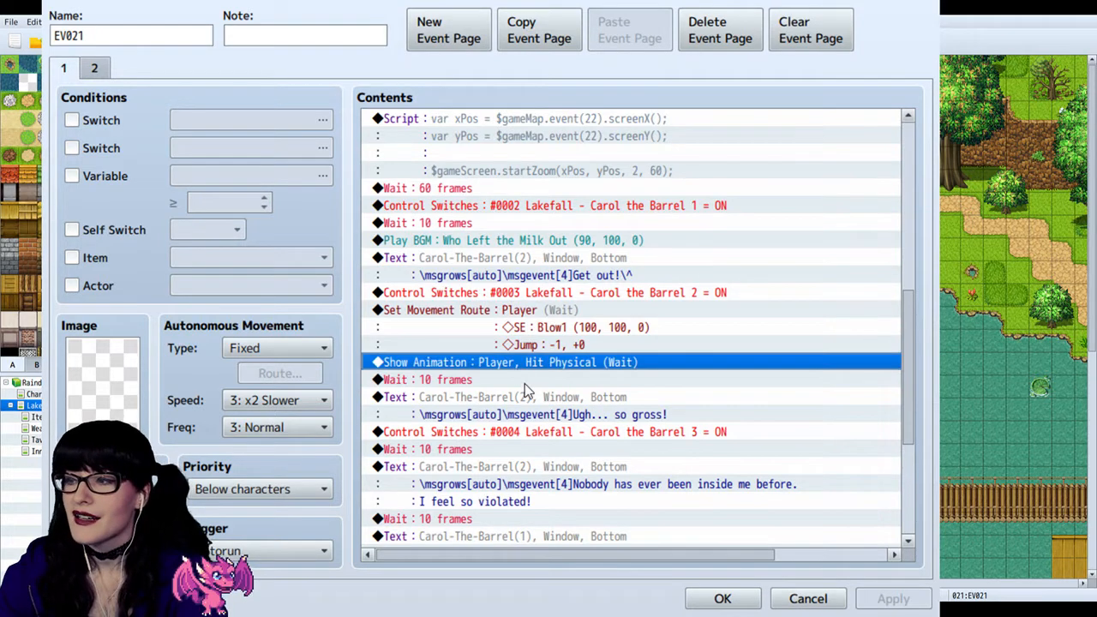
{"action": "left_click", "coordinate": [525, 381]}
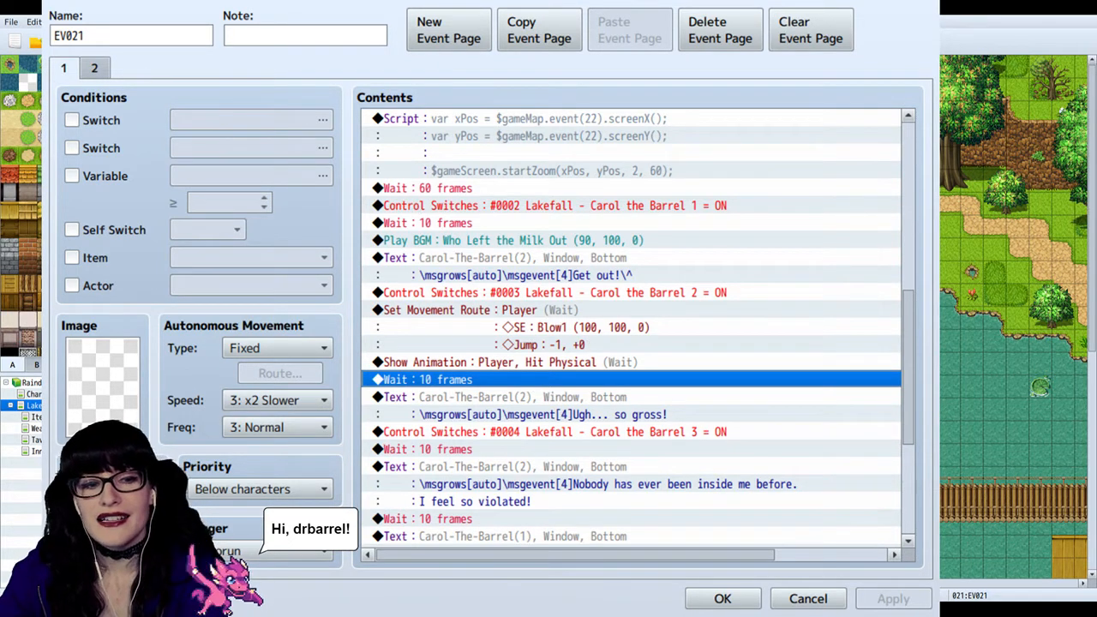
Step: Review the camera move and screen zoom script that lead into the barrel cutscene in EV021
{"action": "scroll", "coordinate": [578, 154], "scroll_direction": "up", "scroll_amount": 3}
{"action": "scroll", "coordinate": [576, 163], "scroll_direction": "up", "scroll_amount": 4}
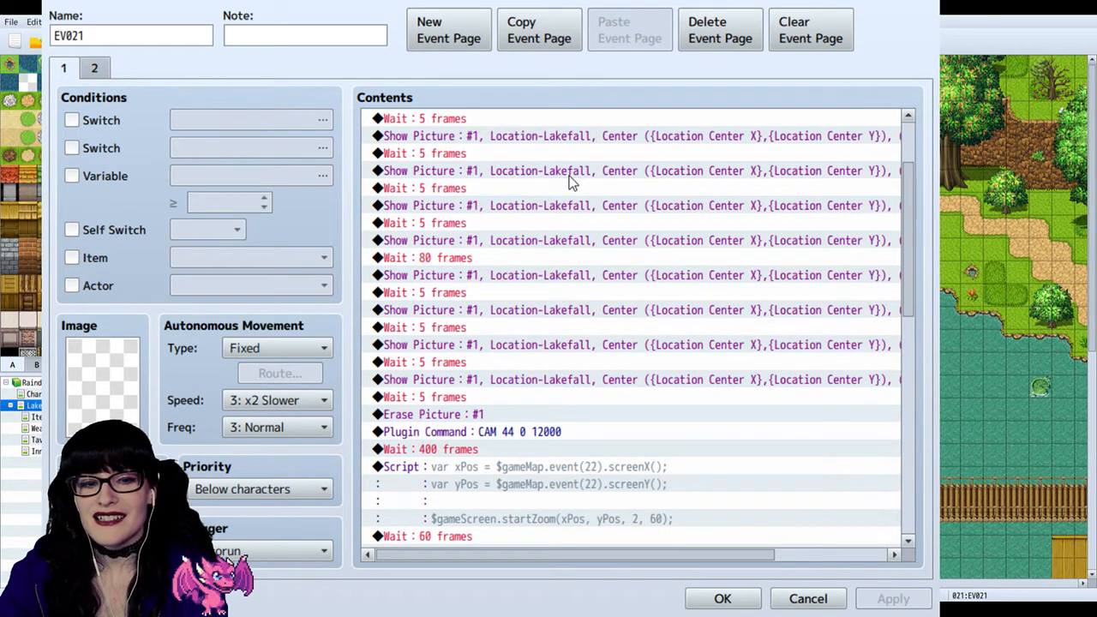
{"action": "scroll", "coordinate": [651, 230], "scroll_direction": "down", "scroll_amount": 3}
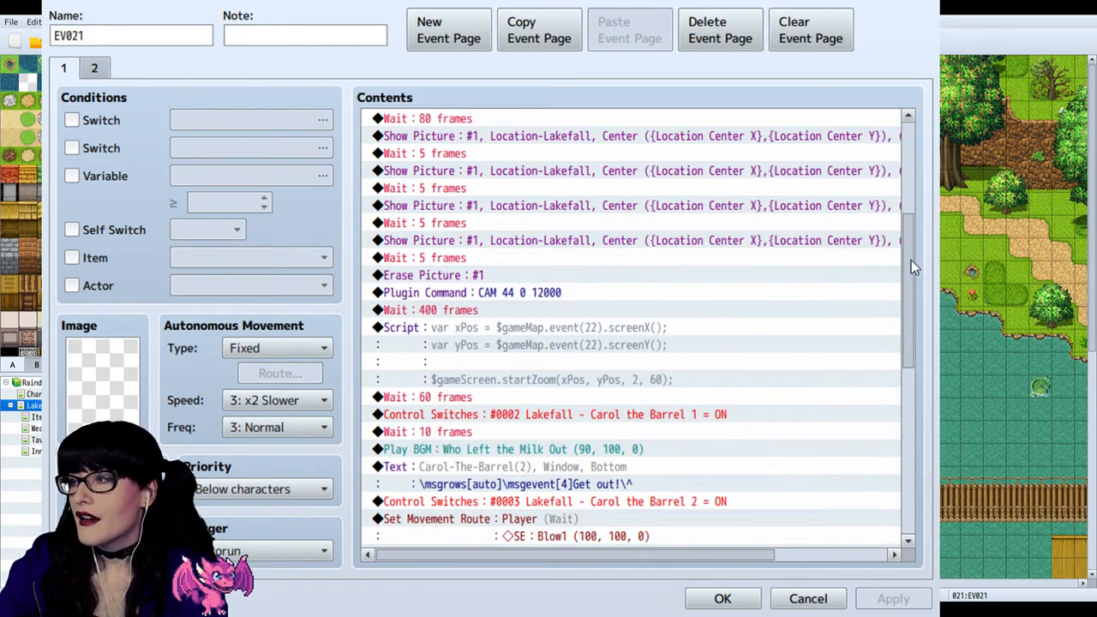
Step: Read through EV021's command list from the opening tint to the barrel's dialogue, switch changes and closing zoom script
{"action": "left_click_drag", "start_coordinate": [911, 259], "coordinate": [910, 455]}
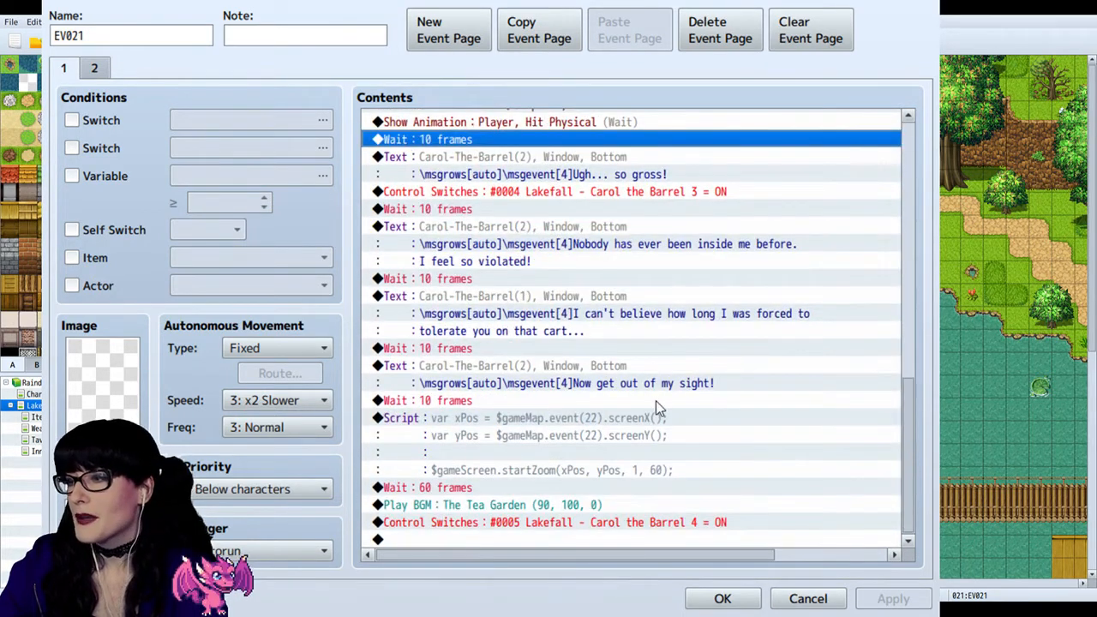
{"action": "scroll", "coordinate": [657, 406], "scroll_direction": "up", "scroll_amount": 12}
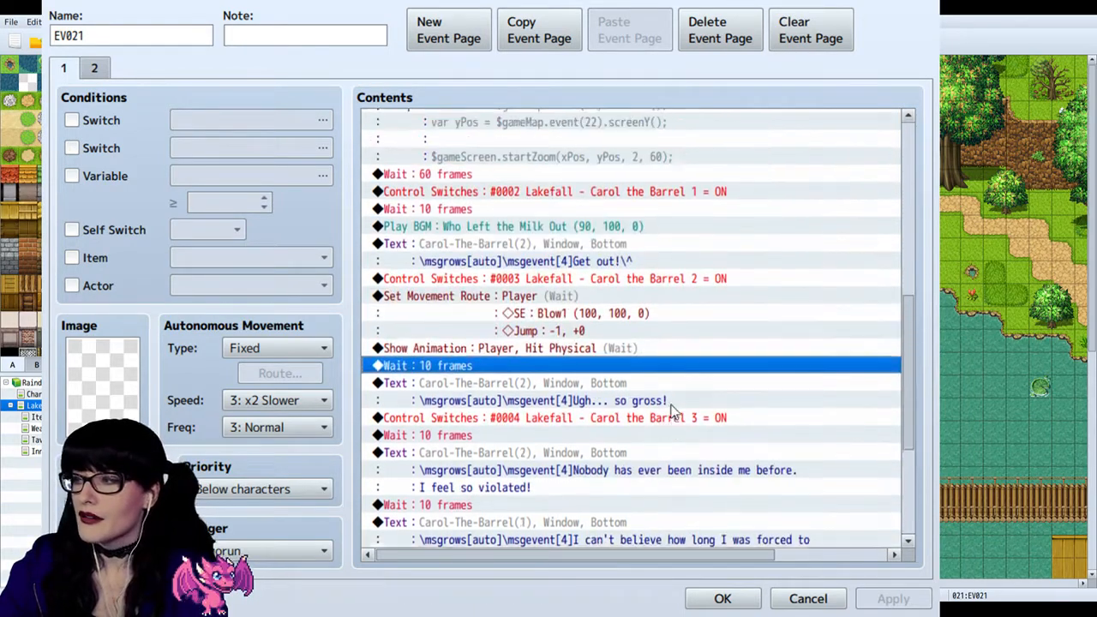
{"action": "scroll", "coordinate": [683, 397], "scroll_direction": "up", "scroll_amount": 1}
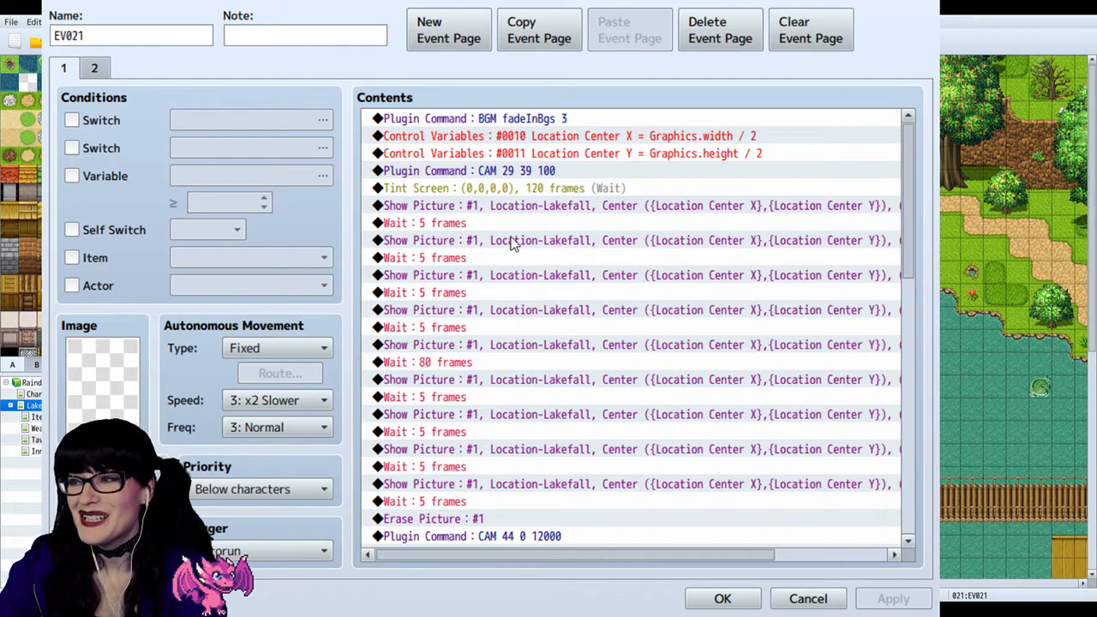
{"action": "left_click", "coordinate": [512, 188]}
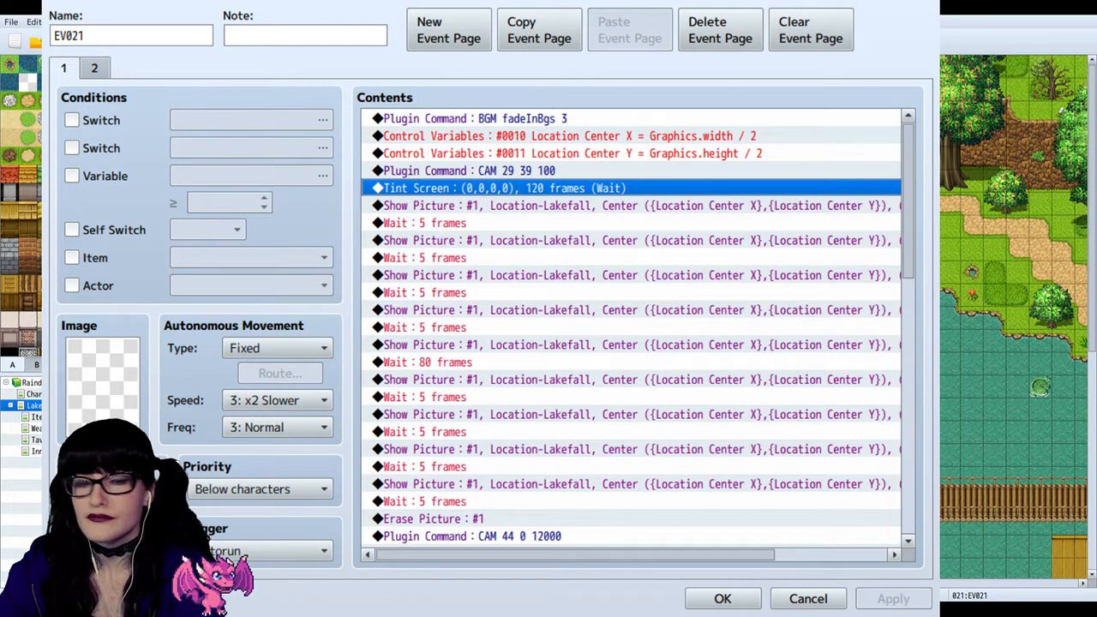
{"action": "scroll", "coordinate": [502, 348], "scroll_direction": "down", "scroll_amount": 8}
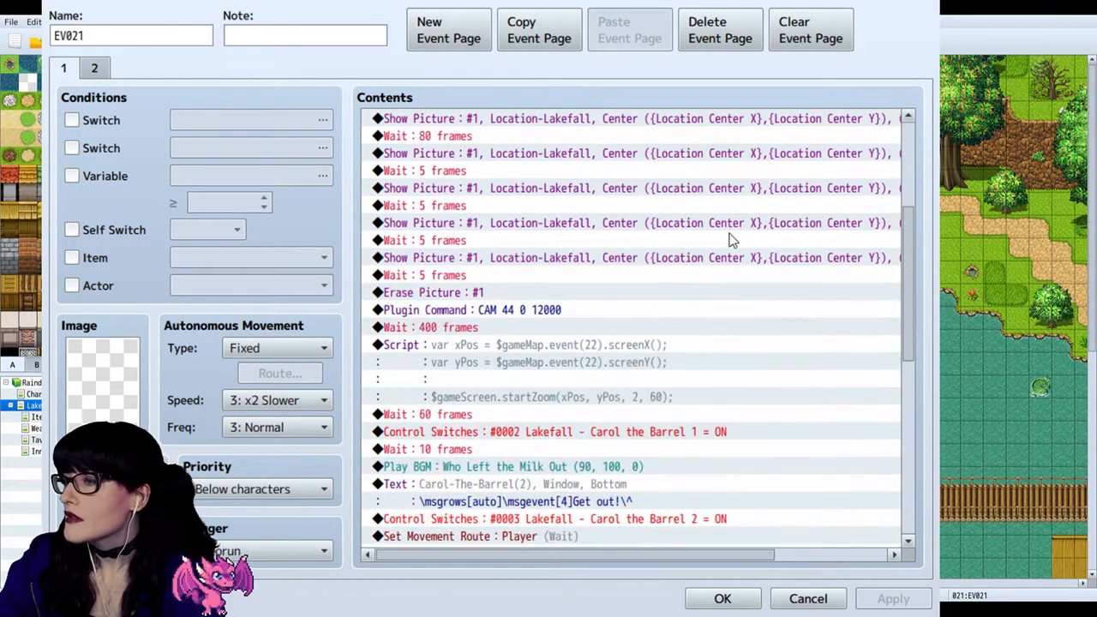
{"action": "scroll", "coordinate": [589, 288], "scroll_direction": "down", "scroll_amount": 5}
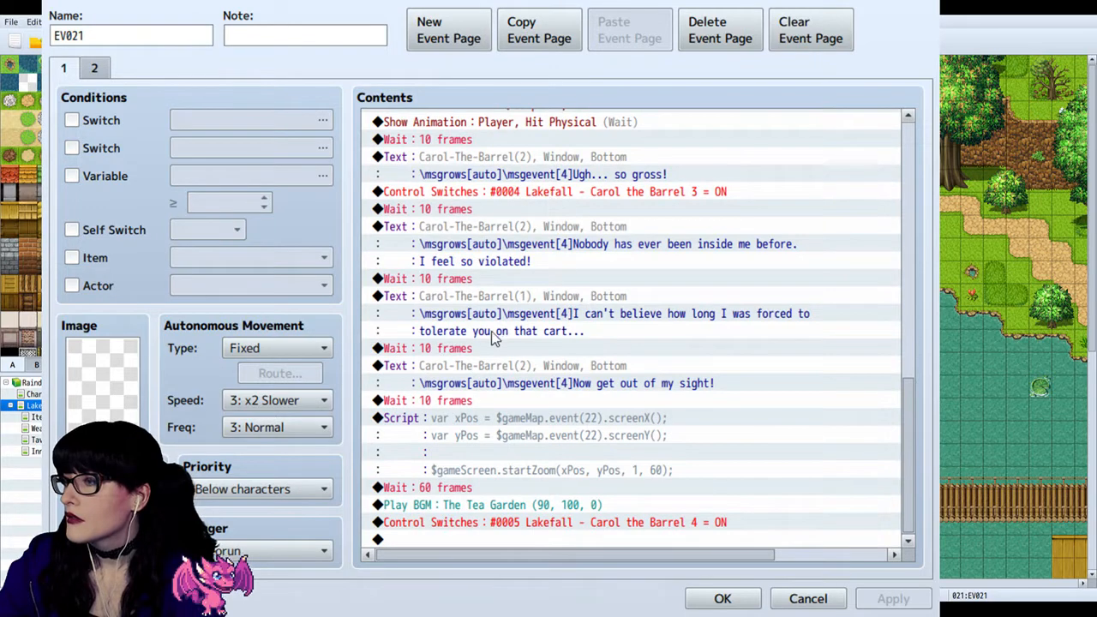
{"action": "scroll", "coordinate": [580, 190], "scroll_direction": "up", "scroll_amount": 1}
{"action": "scroll", "coordinate": [579, 191], "scroll_direction": "up", "scroll_amount": 2}
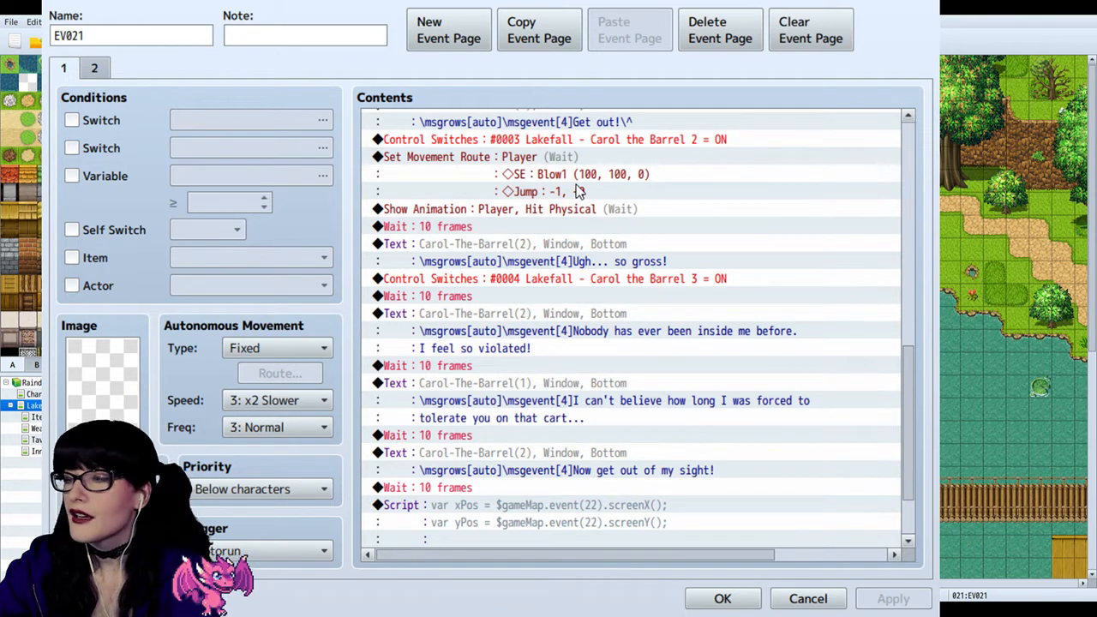
{"action": "scroll", "coordinate": [579, 193], "scroll_direction": "down", "scroll_amount": 2}
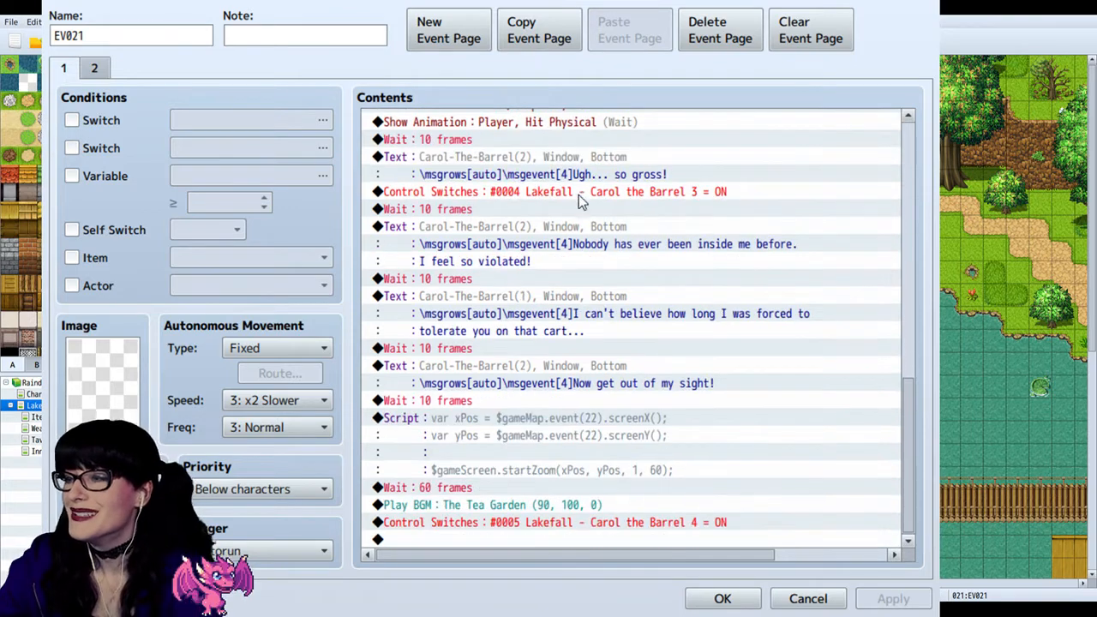
Step: Inspect the wait and the "Ugh... so gross!" text following the Hit Physical animation in EV021, and close the event unchanged
{"action": "scroll", "coordinate": [571, 268], "scroll_direction": "up", "scroll_amount": 2}
{"action": "left_click_drag", "start_coordinate": [908, 398], "coordinate": [865, 404]}
{"action": "left_click", "coordinate": [528, 224]}
{"action": "left_click", "coordinate": [527, 210]}
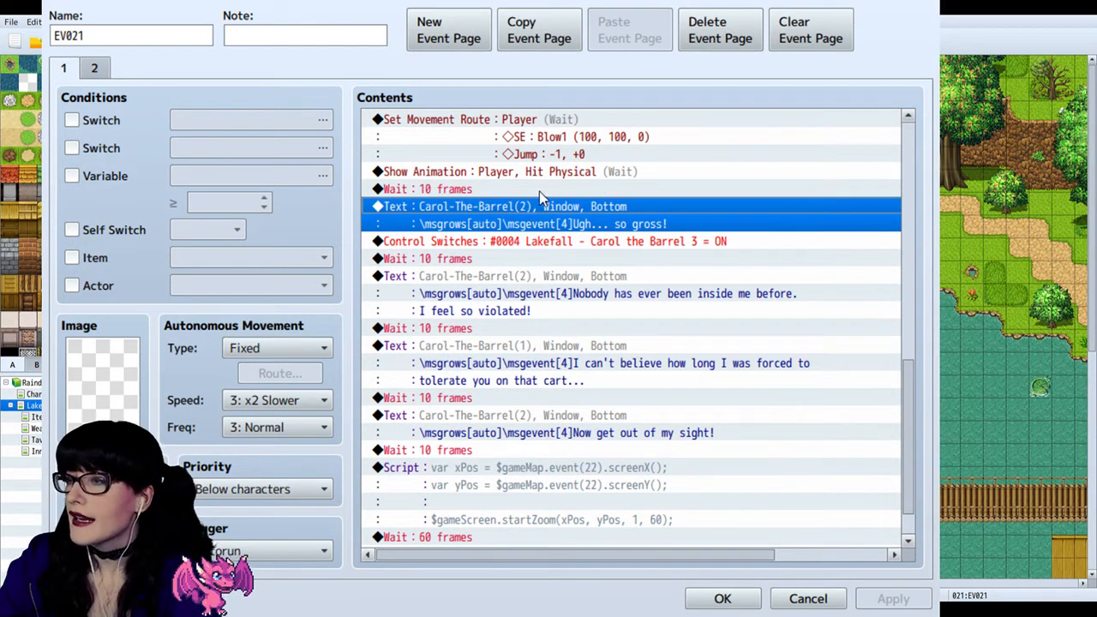
{"action": "left_click", "coordinate": [539, 190]}
{"action": "left_click", "coordinate": [527, 208]}
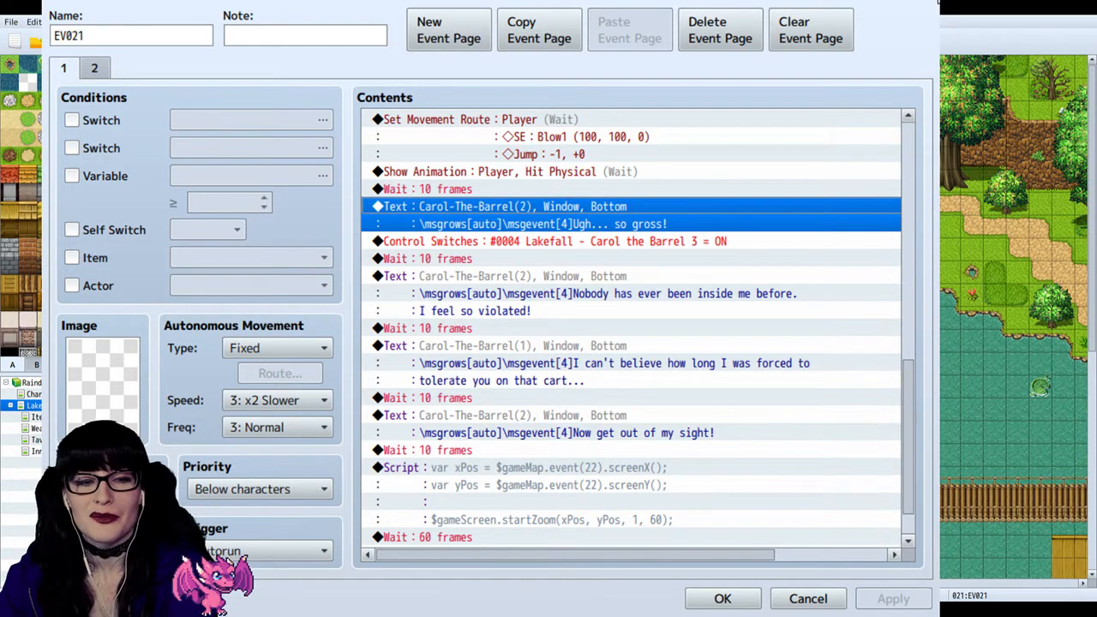
{"action": "key", "text": "Escape"}
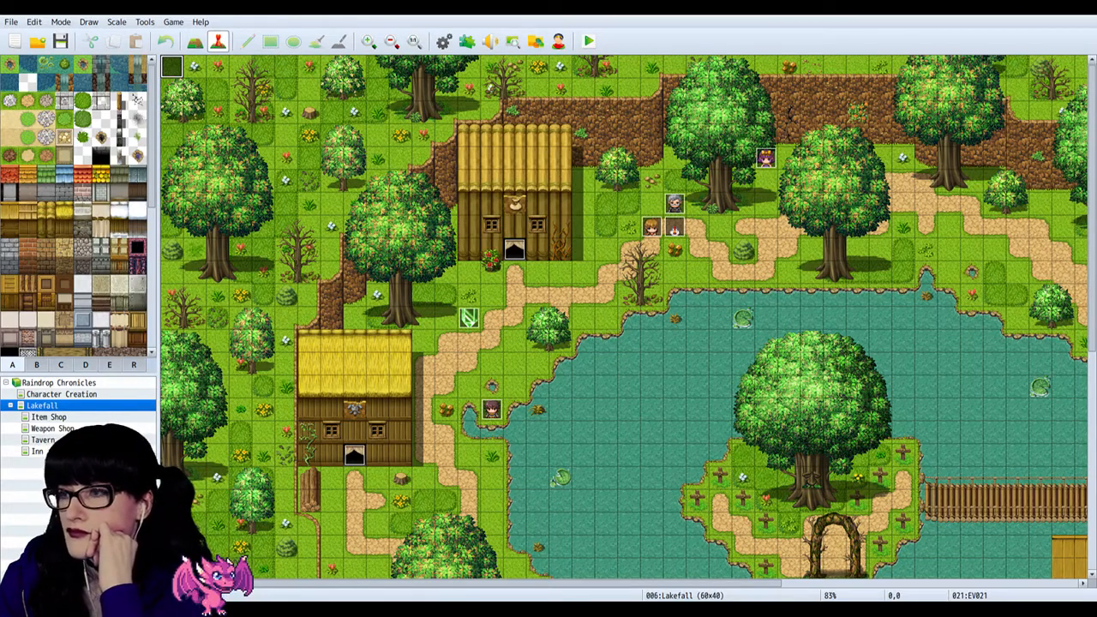
{"action": "scroll", "coordinate": [576, 286], "scroll_direction": "down", "scroll_amount": 3}
{"action": "scroll", "coordinate": [576, 285], "scroll_direction": "up", "scroll_amount": 3}
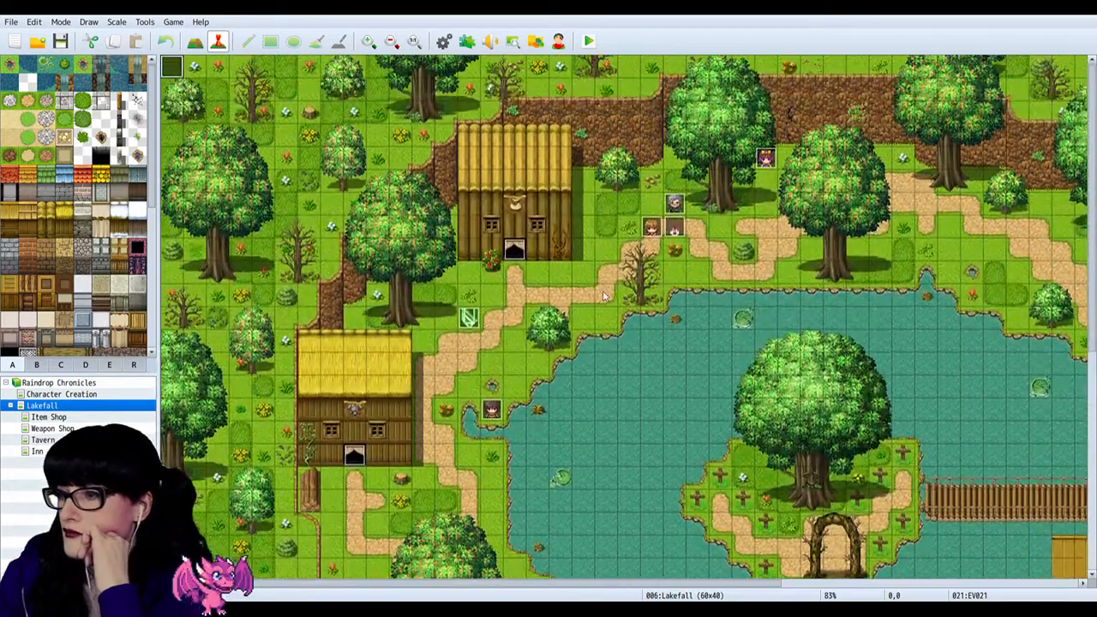
{"action": "left_click_drag", "start_coordinate": [576, 584], "coordinate": [733, 597]}
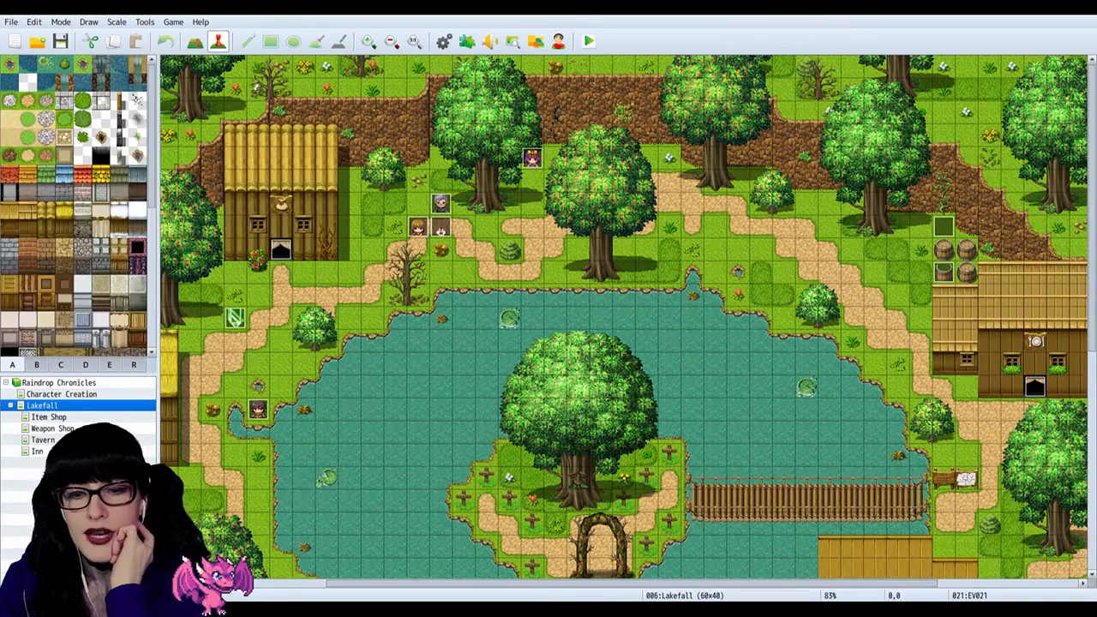
Step: Switch to Discord, view the toy barrel picture enlarged in The Rain Army's general-chat channel, and close the preview
{"action": "key", "text": "alt+Tab"}
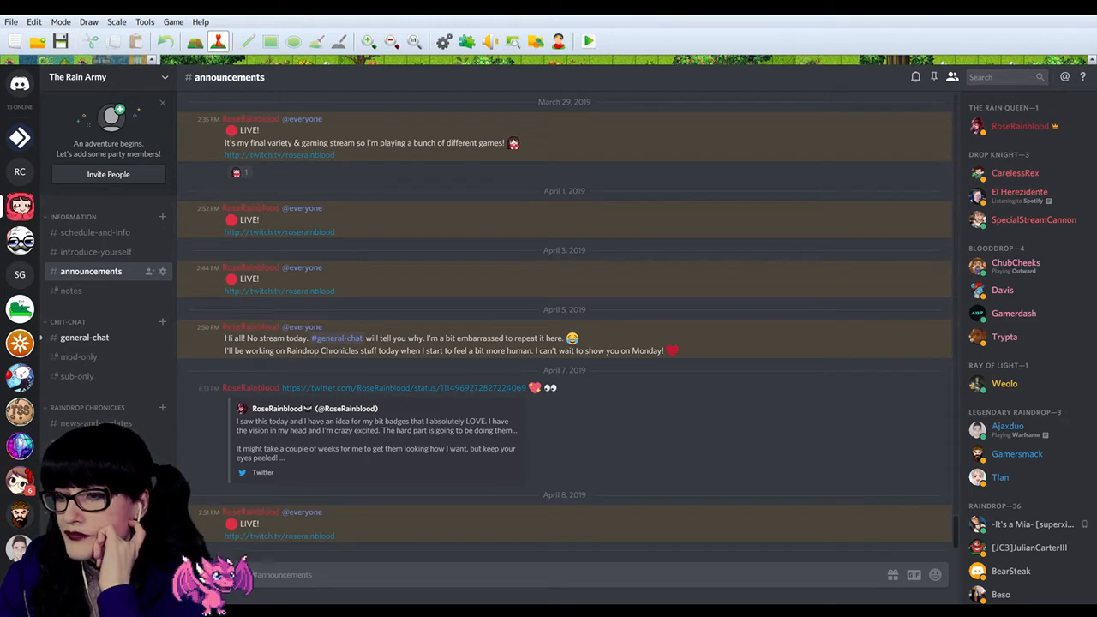
{"action": "left_click", "coordinate": [99, 343]}
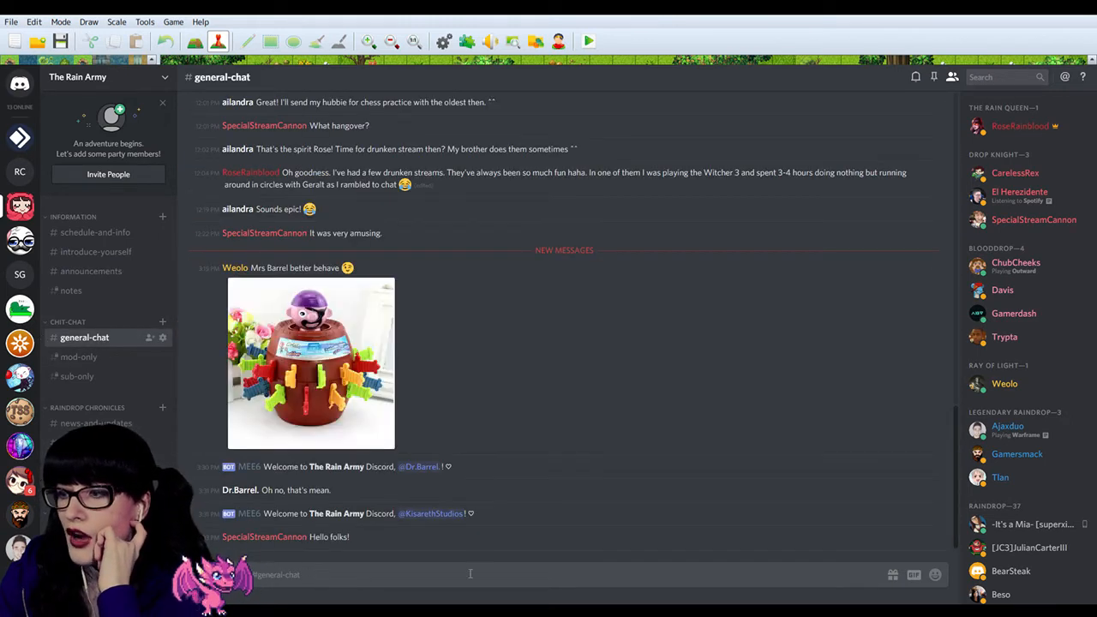
{"action": "left_click", "coordinate": [339, 343]}
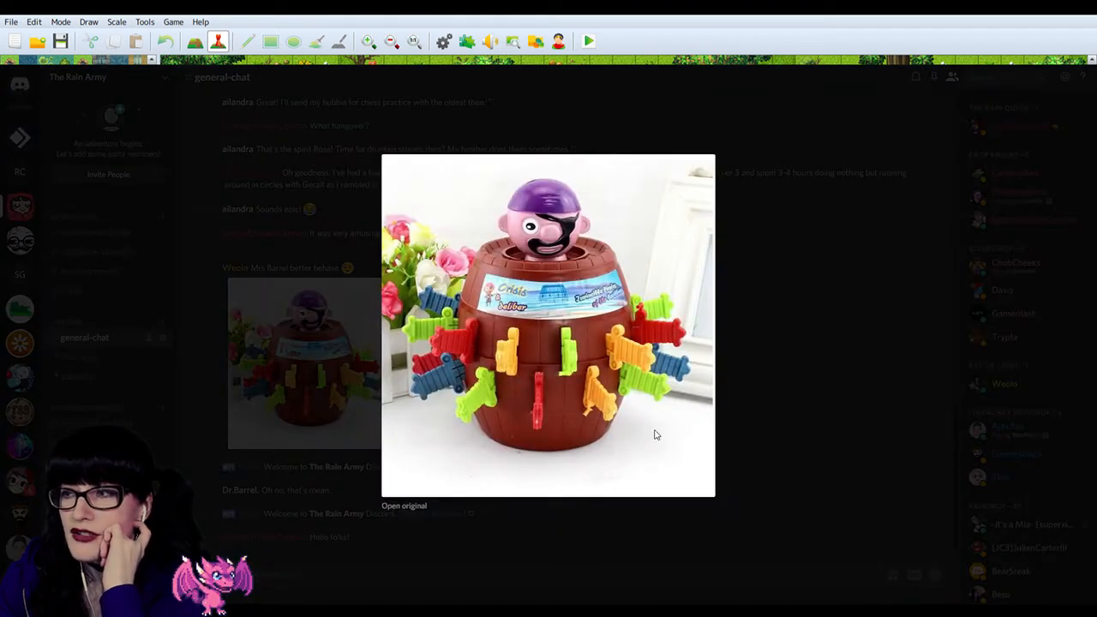
{"action": "left_click", "coordinate": [772, 359]}
{"action": "left_click", "coordinate": [353, 352]}
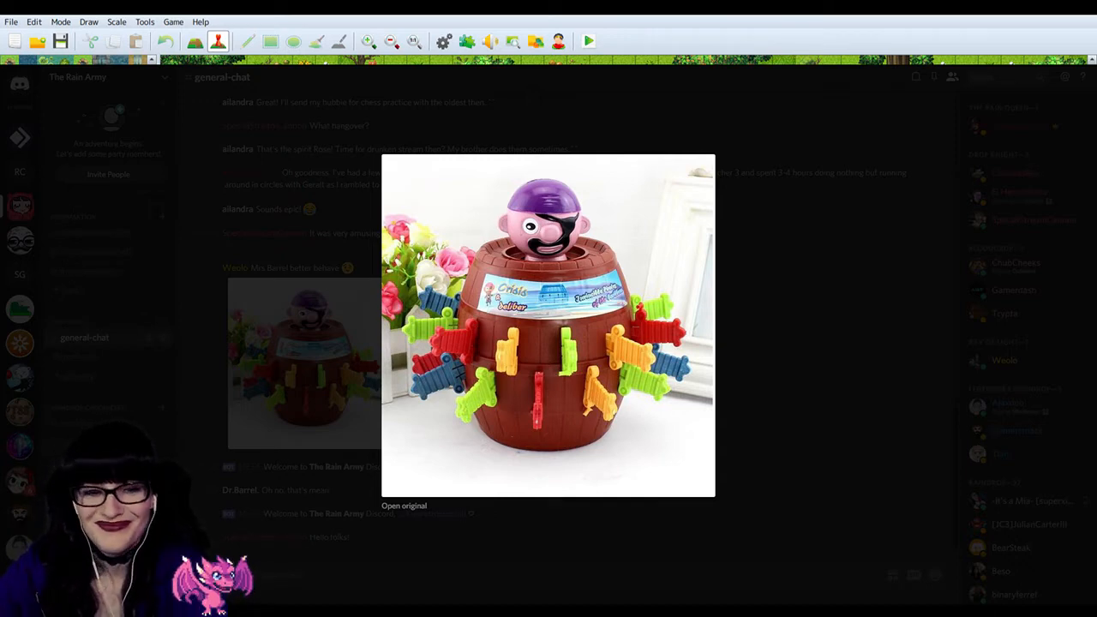
{"action": "left_click", "coordinate": [792, 317]}
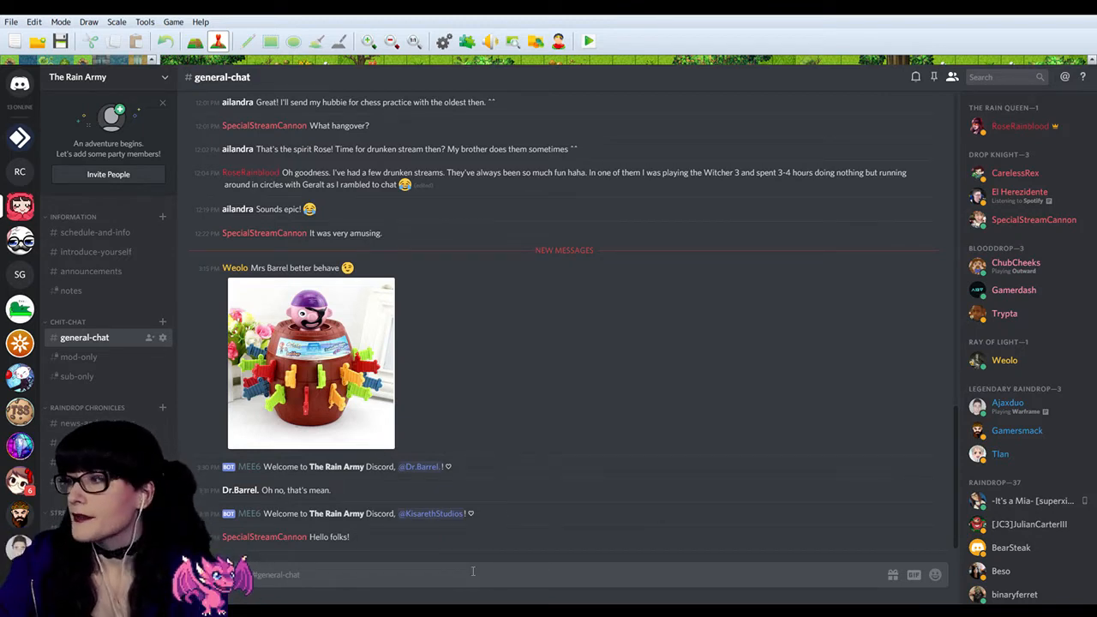
{"action": "left_click", "coordinate": [324, 325]}
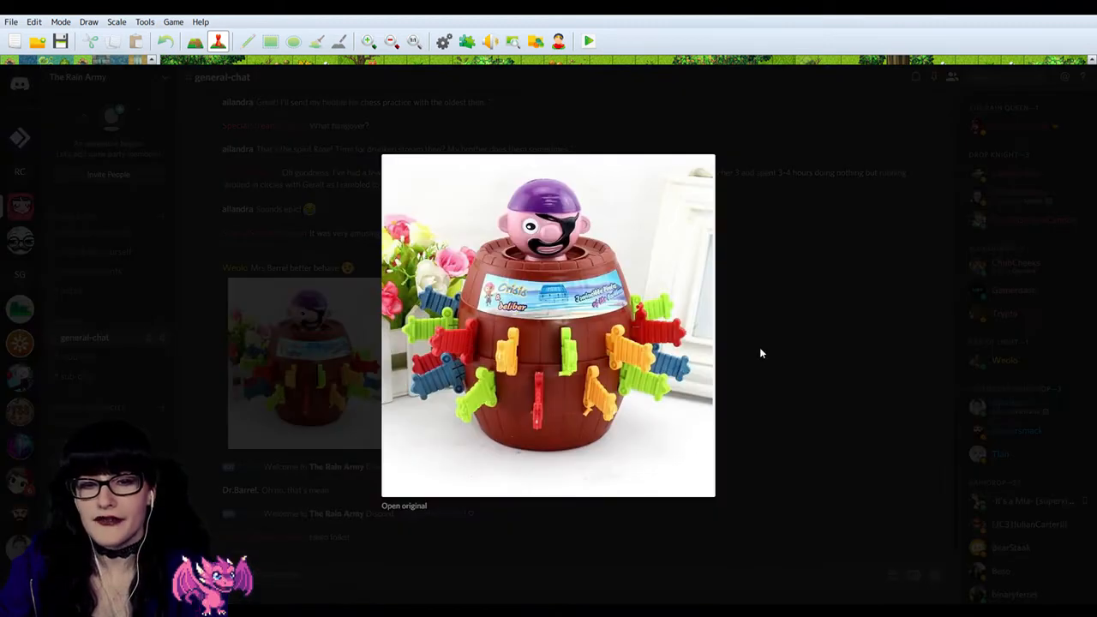
{"action": "left_click", "coordinate": [743, 334]}
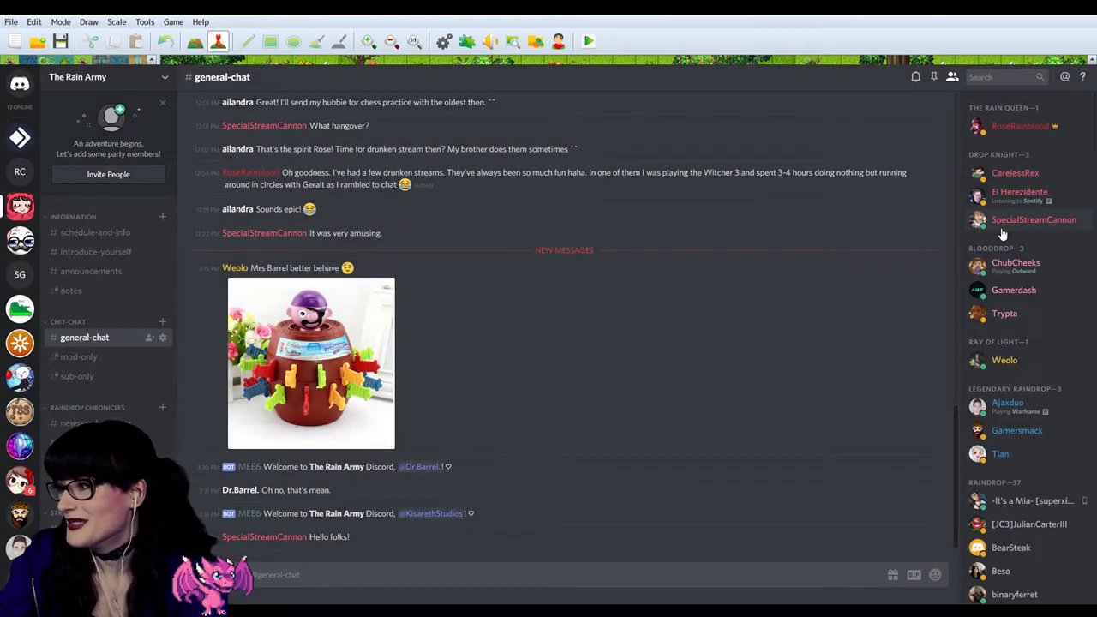
Step: Look at the cosplay photos in the random-snaps channel and return to general-chat
{"action": "scroll", "coordinate": [122, 394], "scroll_direction": "down", "scroll_amount": 5}
{"action": "left_click", "coordinate": [120, 381]}
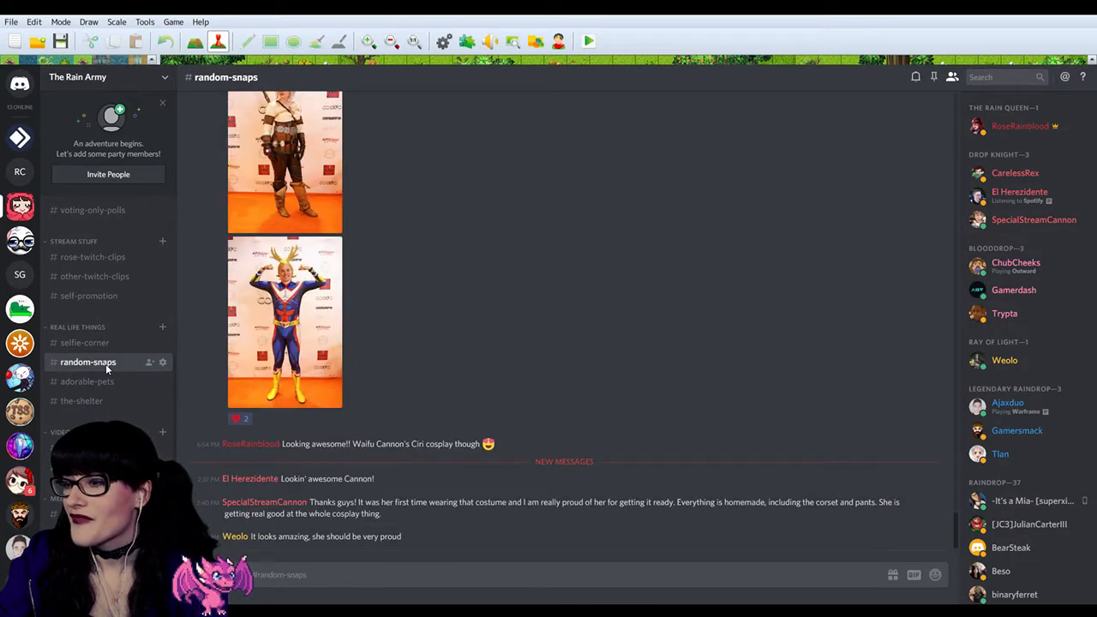
{"action": "scroll", "coordinate": [105, 367], "scroll_direction": "up", "scroll_amount": 3}
{"action": "scroll", "coordinate": [106, 370], "scroll_direction": "up", "scroll_amount": 4}
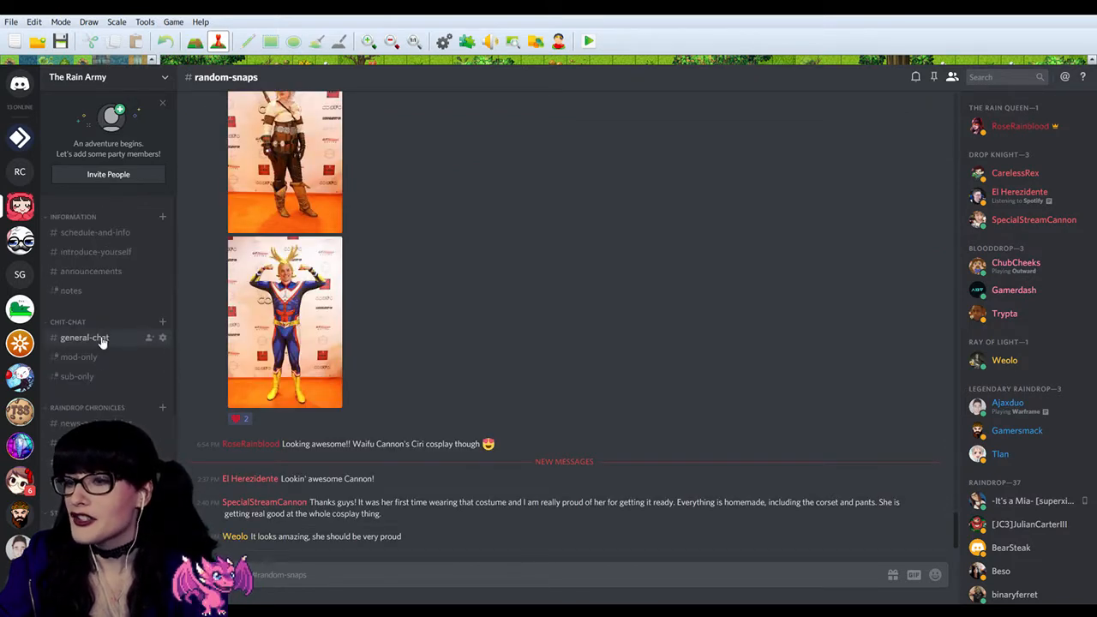
{"action": "left_click", "coordinate": [100, 337]}
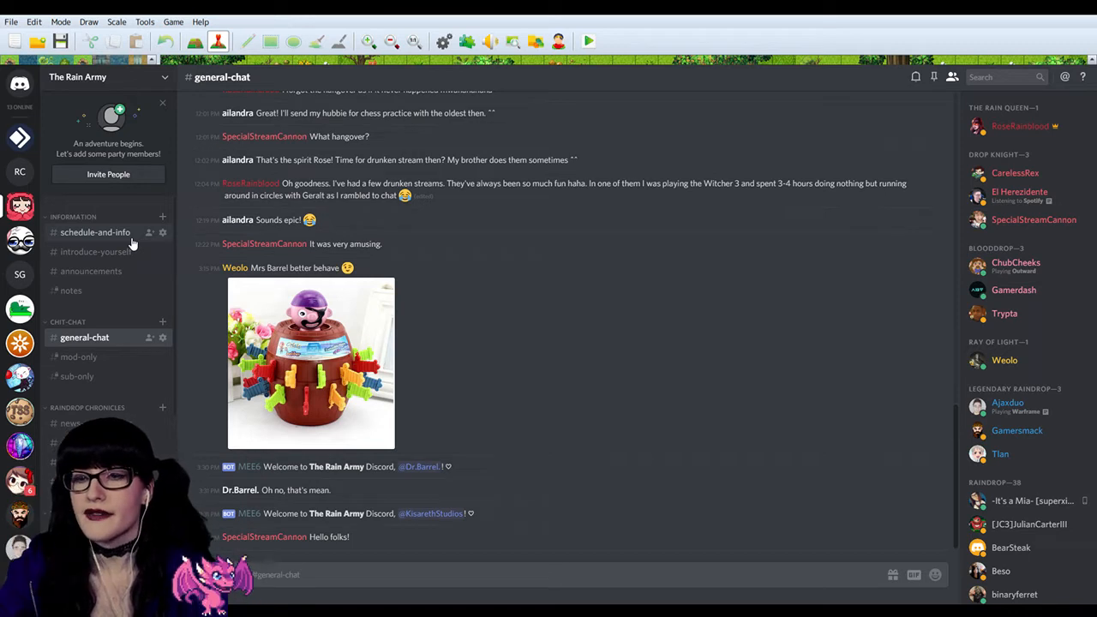
Step: View the Carol the Barrel post in news-and-updates and open the character list in characters-places-etc
{"action": "scroll", "coordinate": [128, 346], "scroll_direction": "down", "scroll_amount": 3}
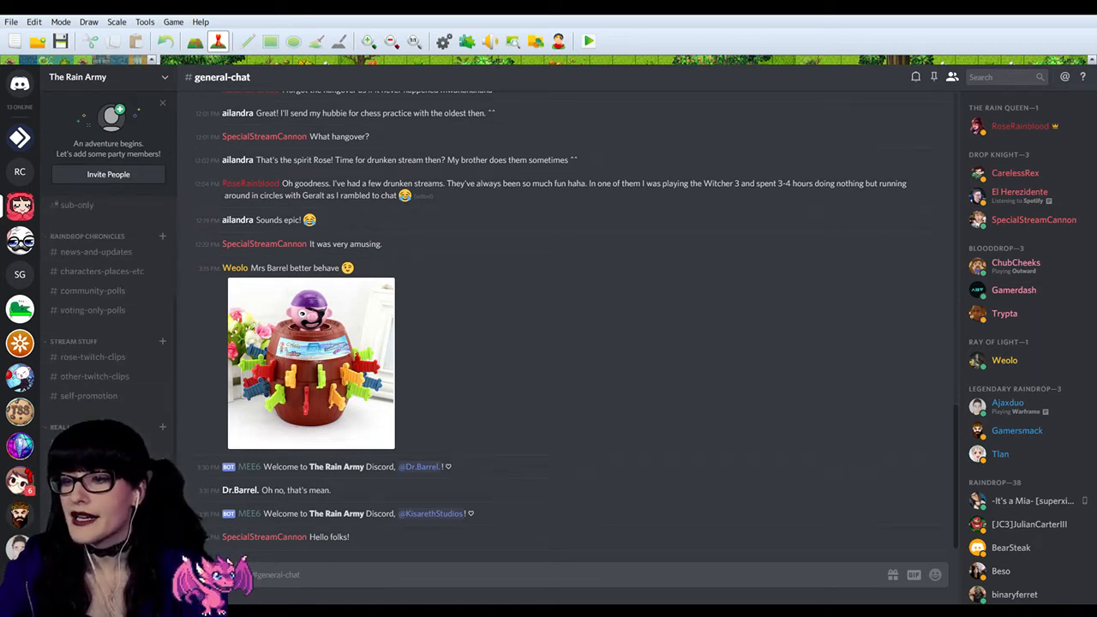
{"action": "left_click", "coordinate": [104, 255]}
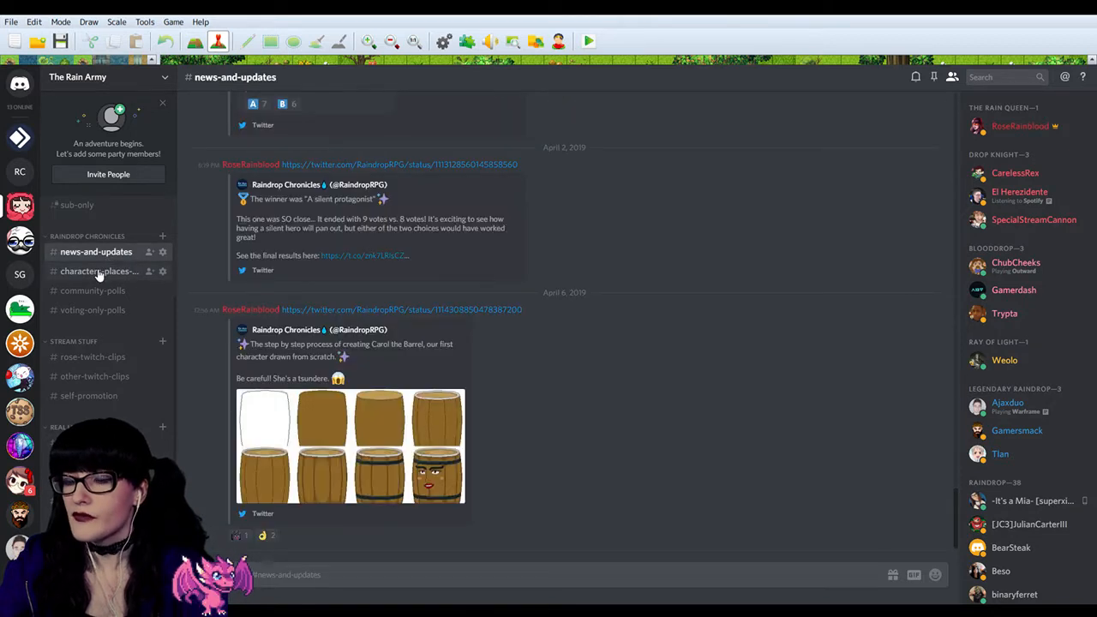
{"action": "scroll", "coordinate": [100, 283], "scroll_direction": "up", "scroll_amount": 3}
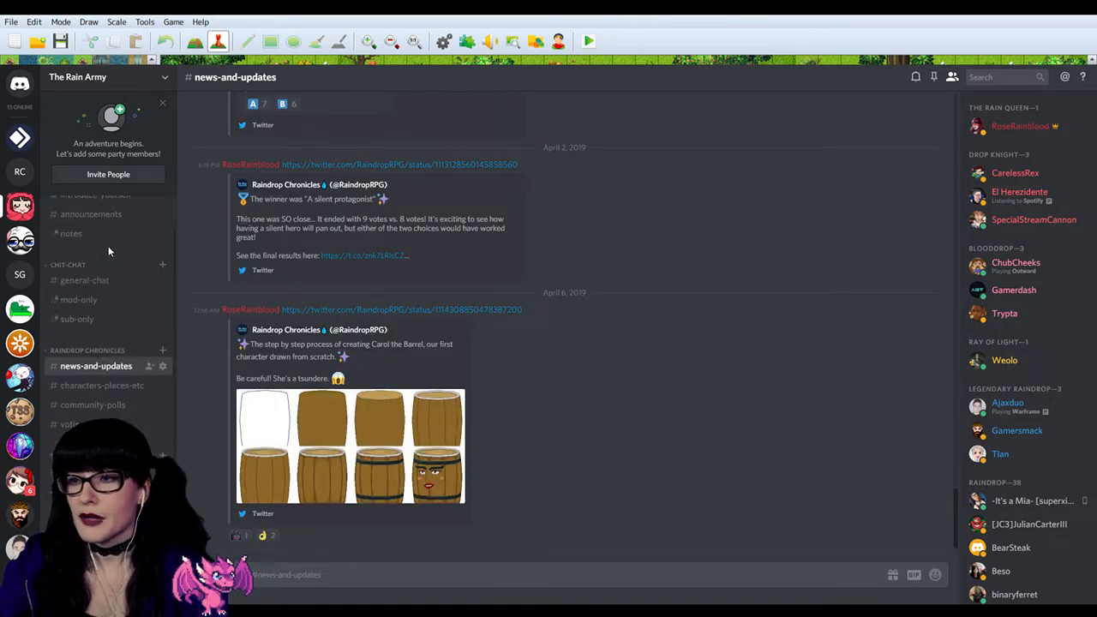
{"action": "scroll", "coordinate": [99, 283], "scroll_direction": "down", "scroll_amount": 1}
{"action": "scroll", "coordinate": [102, 334], "scroll_direction": "down", "scroll_amount": 2}
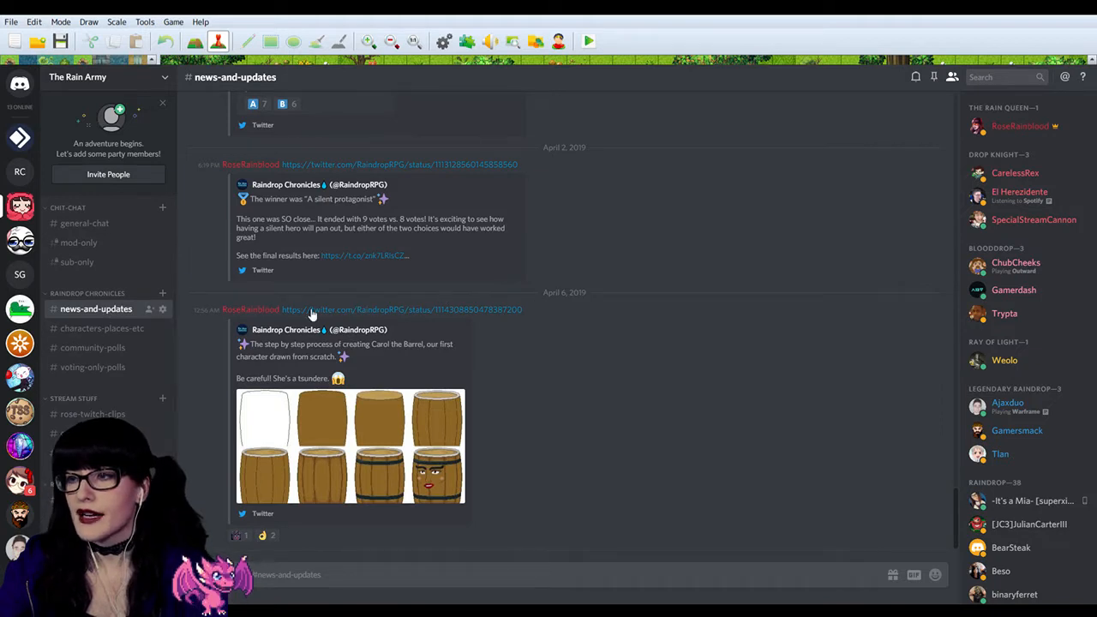
{"action": "left_click", "coordinate": [104, 334]}
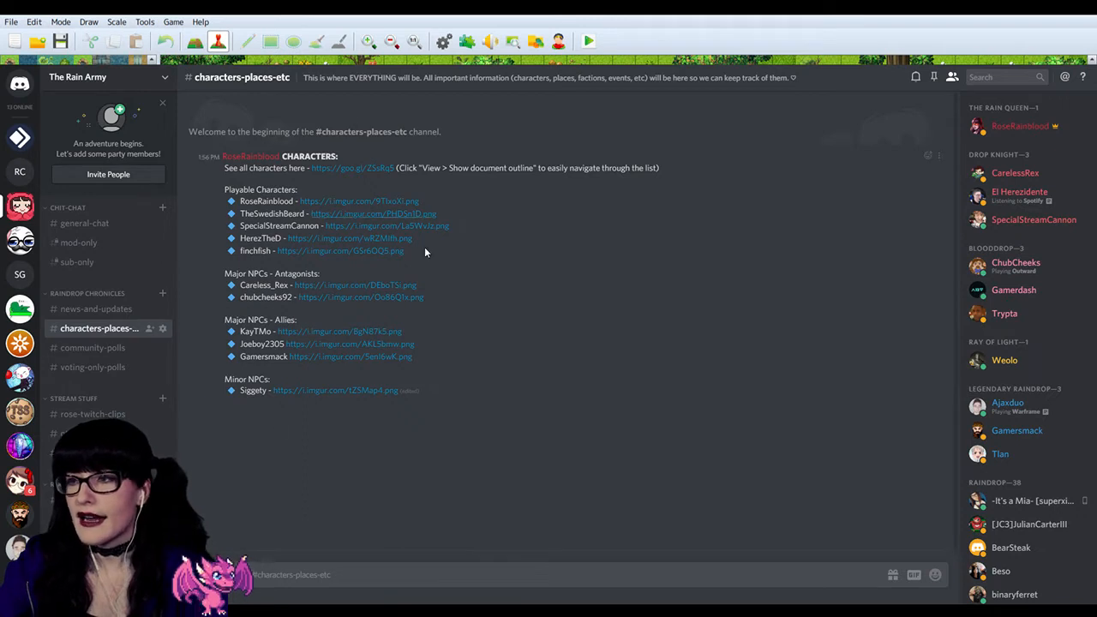
Step: Check the community-polls and voting-only-polls channels under Raindrop Chronicles for content, ending on community-polls
{"action": "left_click", "coordinate": [103, 349]}
{"action": "left_click", "coordinate": [103, 329]}
{"action": "left_click", "coordinate": [119, 351]}
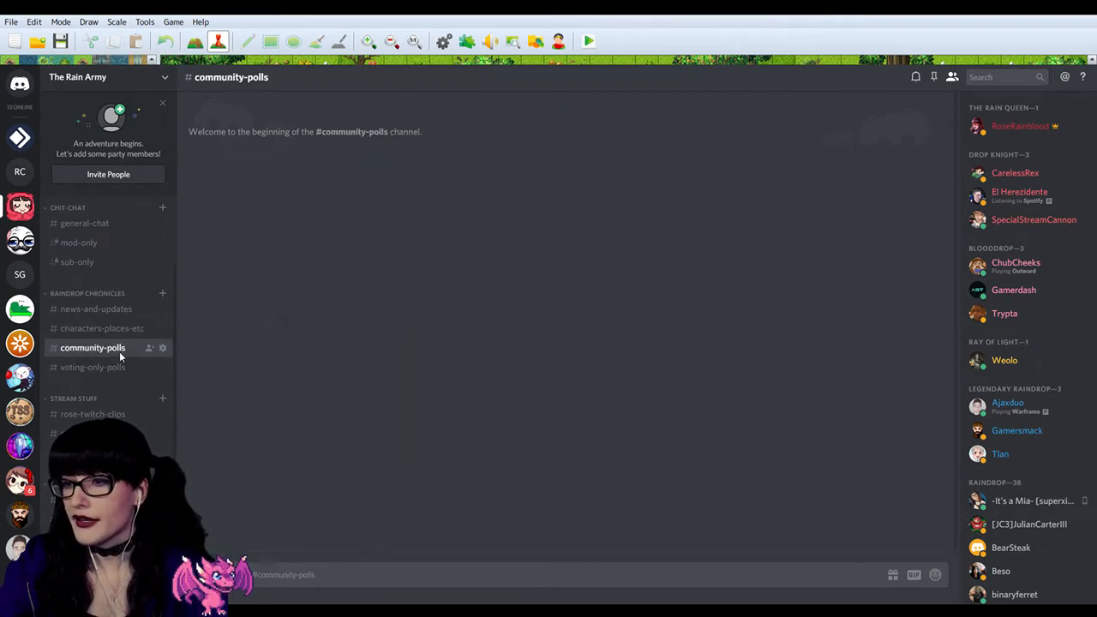
{"action": "left_click", "coordinate": [99, 365]}
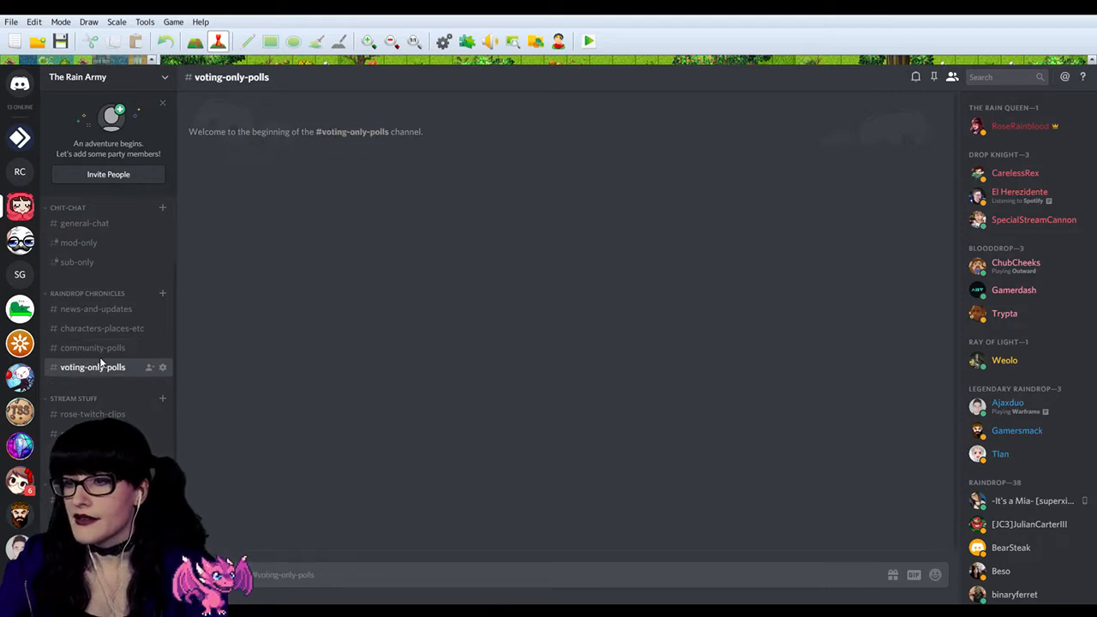
{"action": "left_click", "coordinate": [102, 348]}
{"action": "left_click", "coordinate": [109, 367]}
{"action": "left_click", "coordinate": [113, 347]}
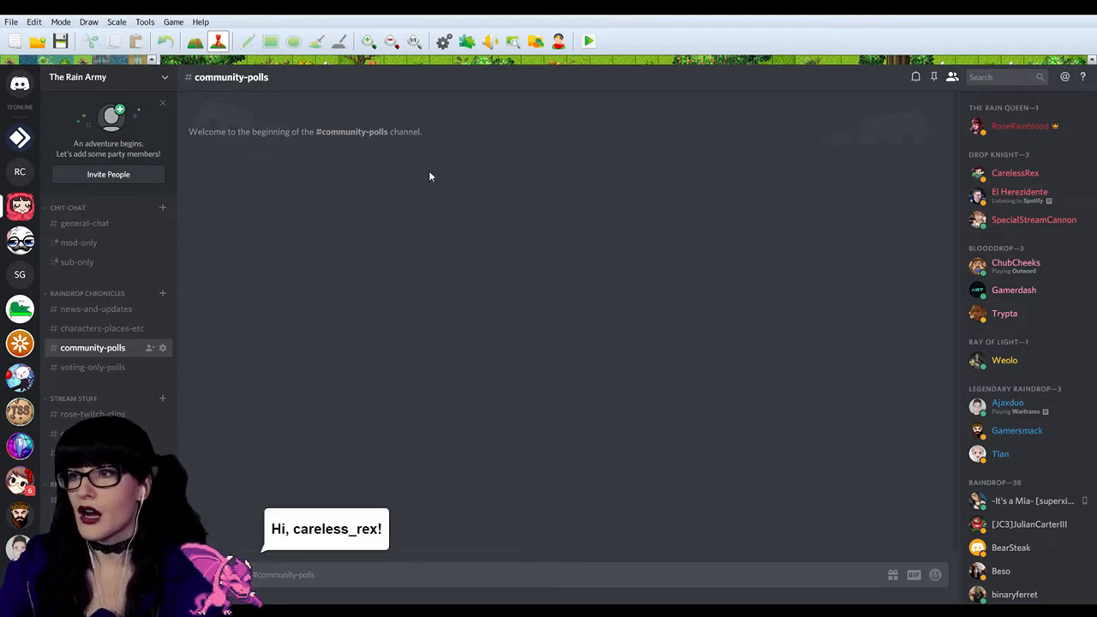
{"action": "left_click", "coordinate": [111, 369]}
{"action": "left_click", "coordinate": [102, 349]}
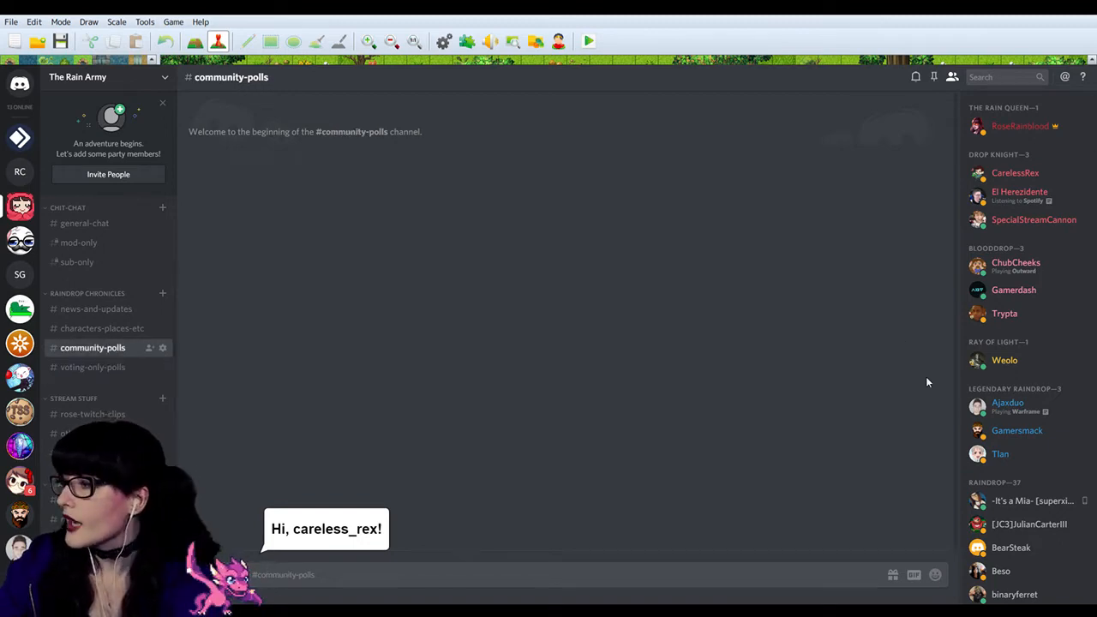
Step: Find the server's bots in the member list and view the profiles of Septapus, Simple Poll and Dyno
{"action": "scroll", "coordinate": [1038, 411], "scroll_direction": "down", "scroll_amount": 3}
{"action": "scroll", "coordinate": [1037, 411], "scroll_direction": "down", "scroll_amount": 10}
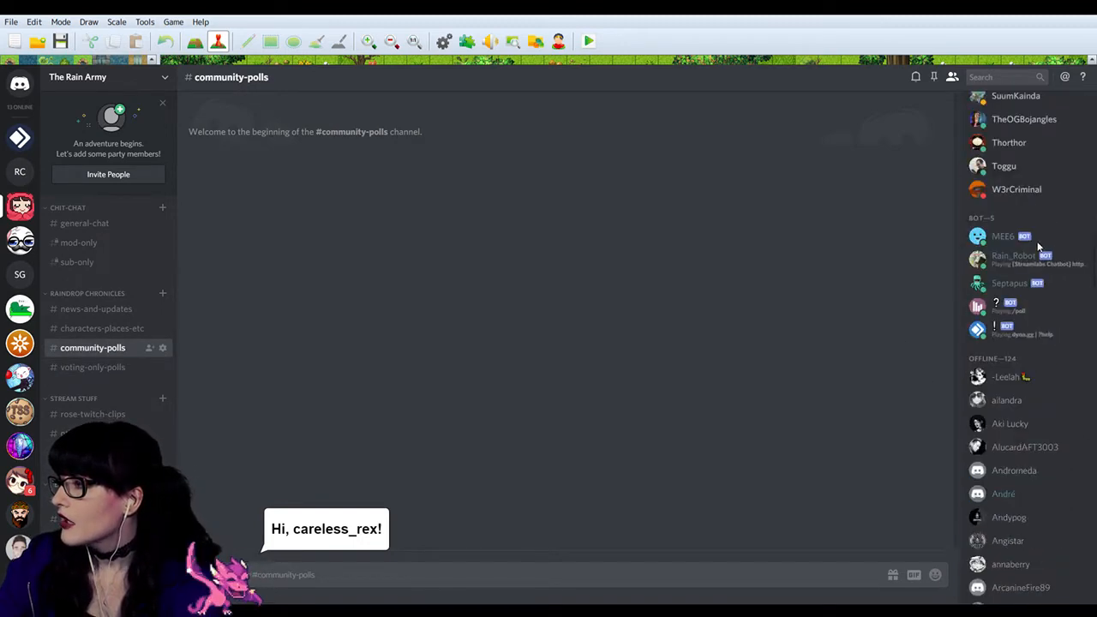
{"action": "left_click", "coordinate": [1024, 284]}
{"action": "left_click", "coordinate": [1027, 307]}
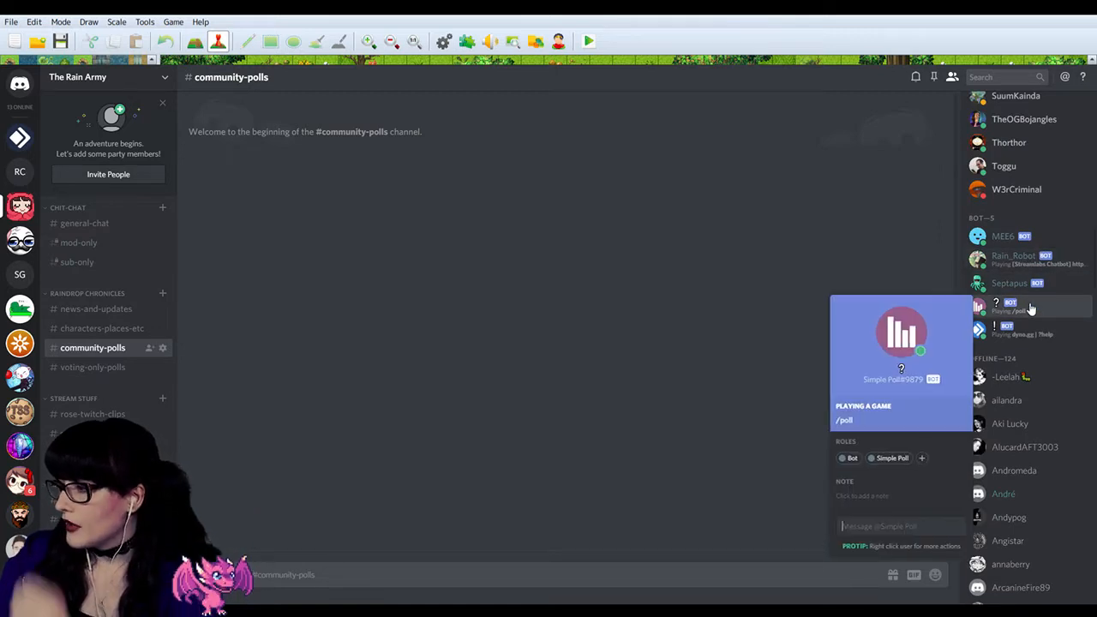
{"action": "left_click", "coordinate": [1038, 330]}
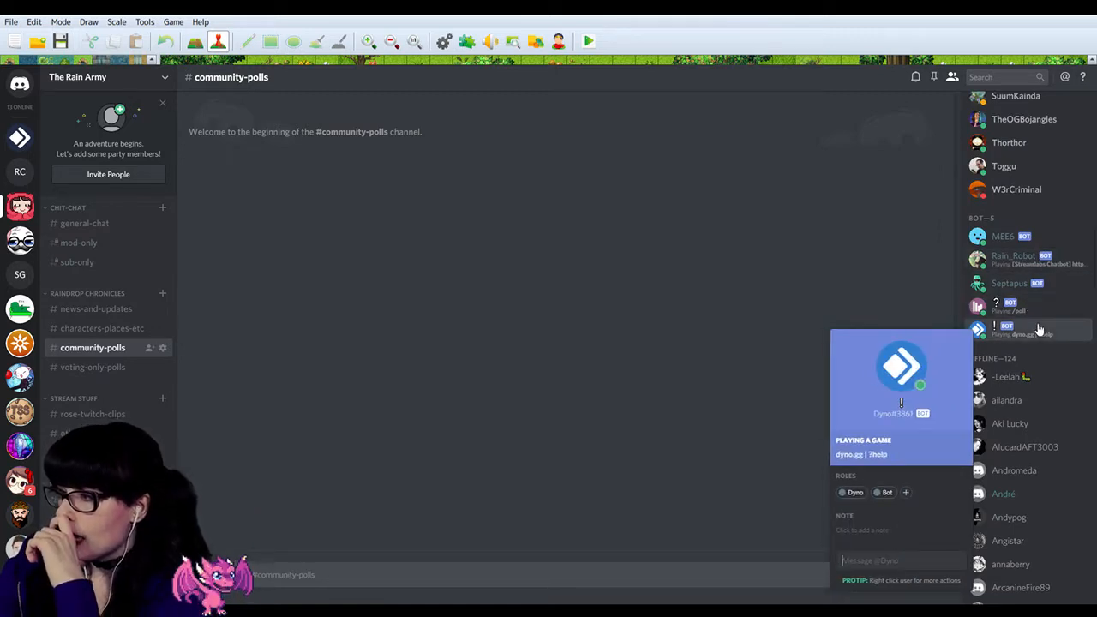
Step: View the Simple Poll bot's profile, then look through the voting-only-polls and news-and-updates channels
{"action": "left_click", "coordinate": [1033, 310]}
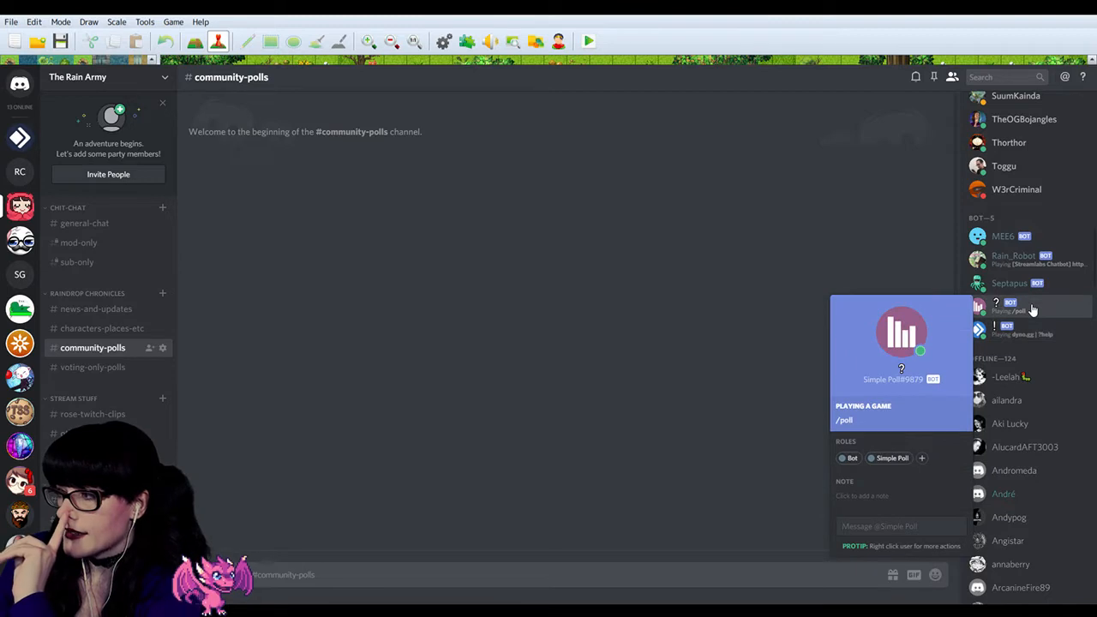
{"action": "left_click", "coordinate": [1033, 310]}
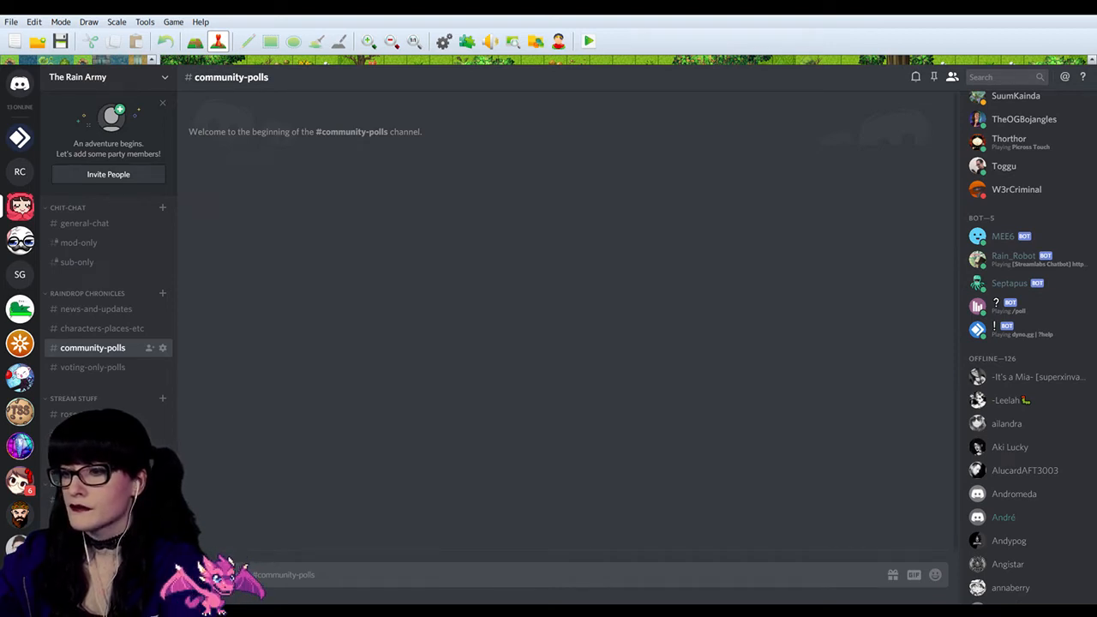
{"action": "left_click", "coordinate": [101, 310]}
{"action": "left_click", "coordinate": [116, 367]}
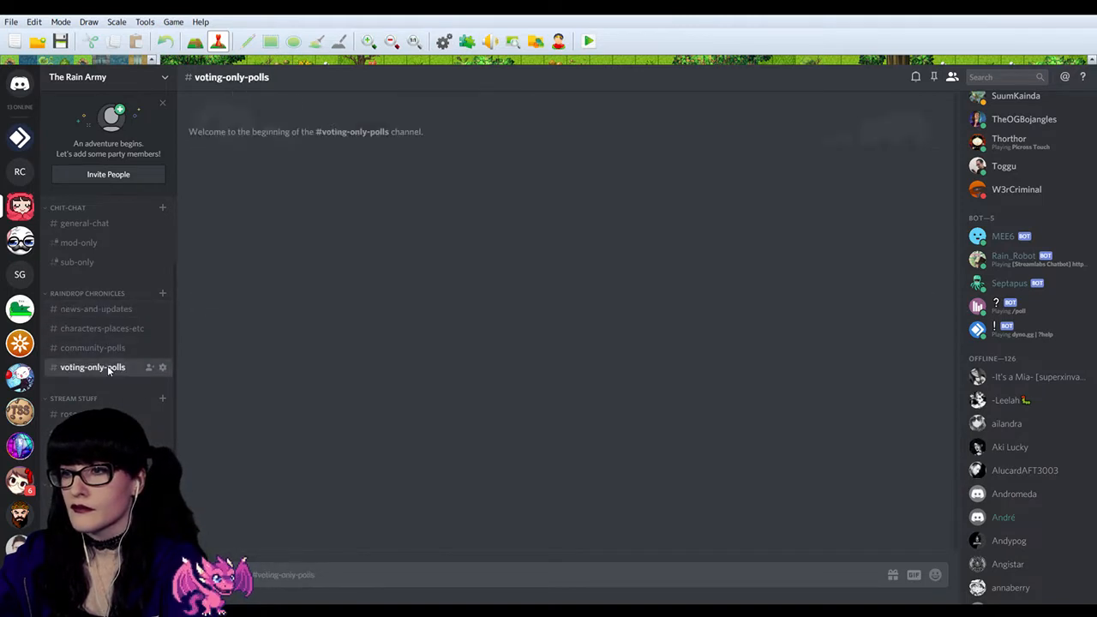
{"action": "left_click", "coordinate": [113, 309]}
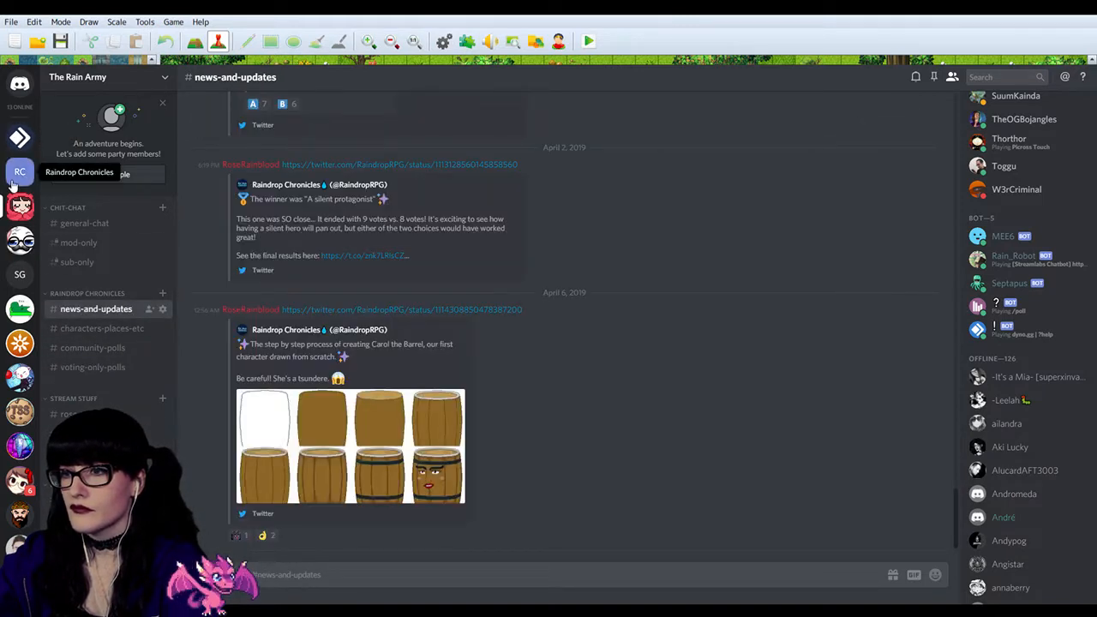
Step: Switch to the Raindrop Chronicles server and review the channel permissions of submissions-here, then close its settings
{"action": "left_click", "coordinate": [20, 171]}
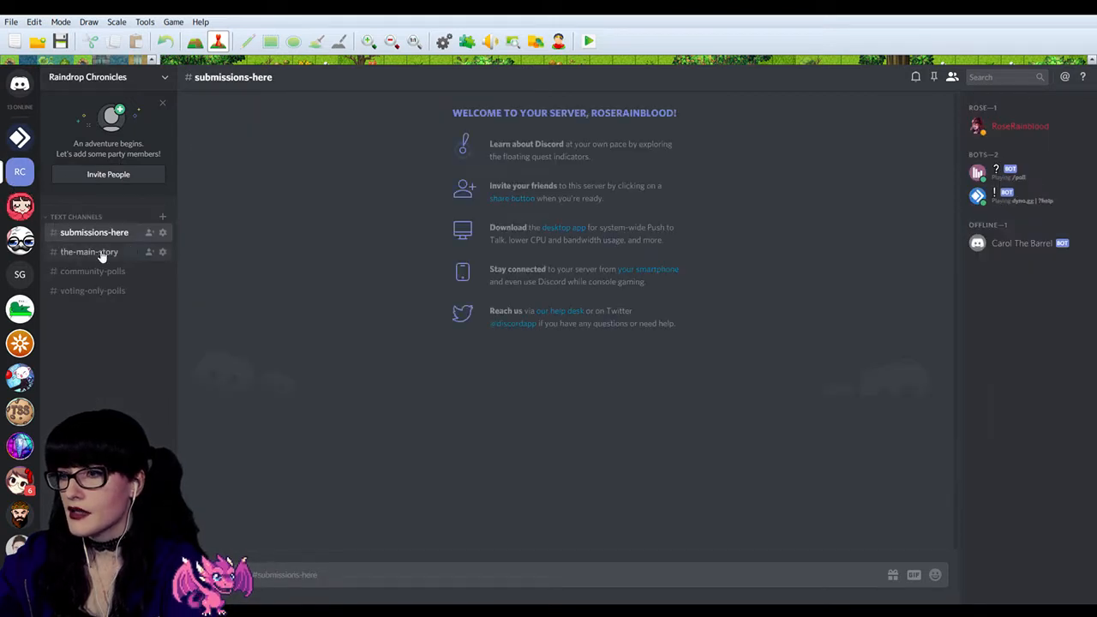
{"action": "left_click", "coordinate": [162, 232]}
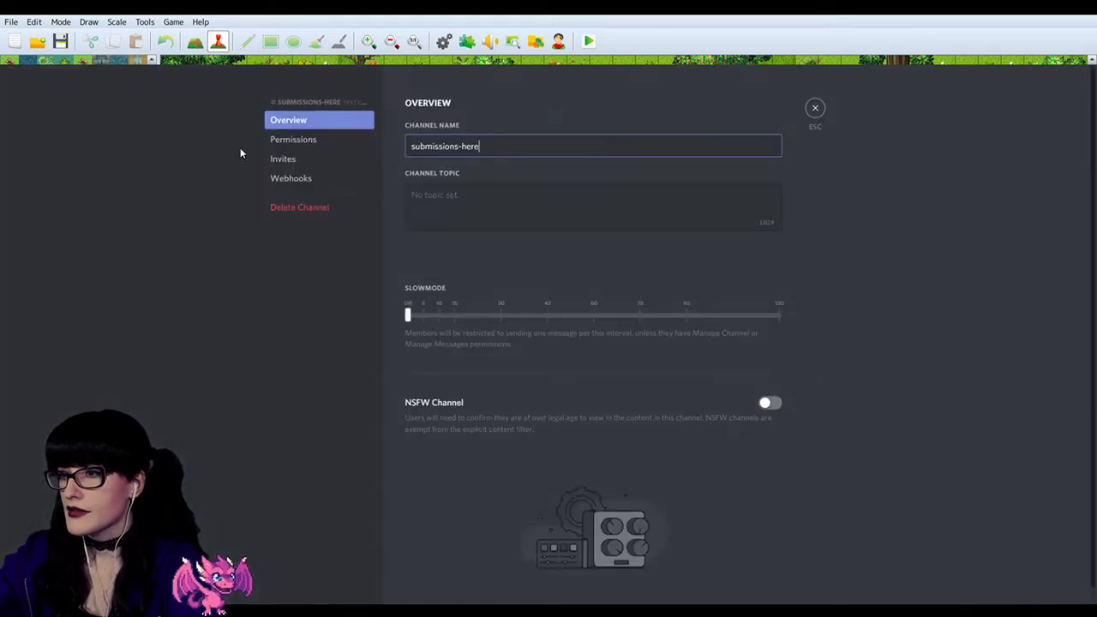
{"action": "left_click", "coordinate": [293, 139]}
{"action": "scroll", "coordinate": [645, 308], "scroll_direction": "down", "scroll_amount": 5}
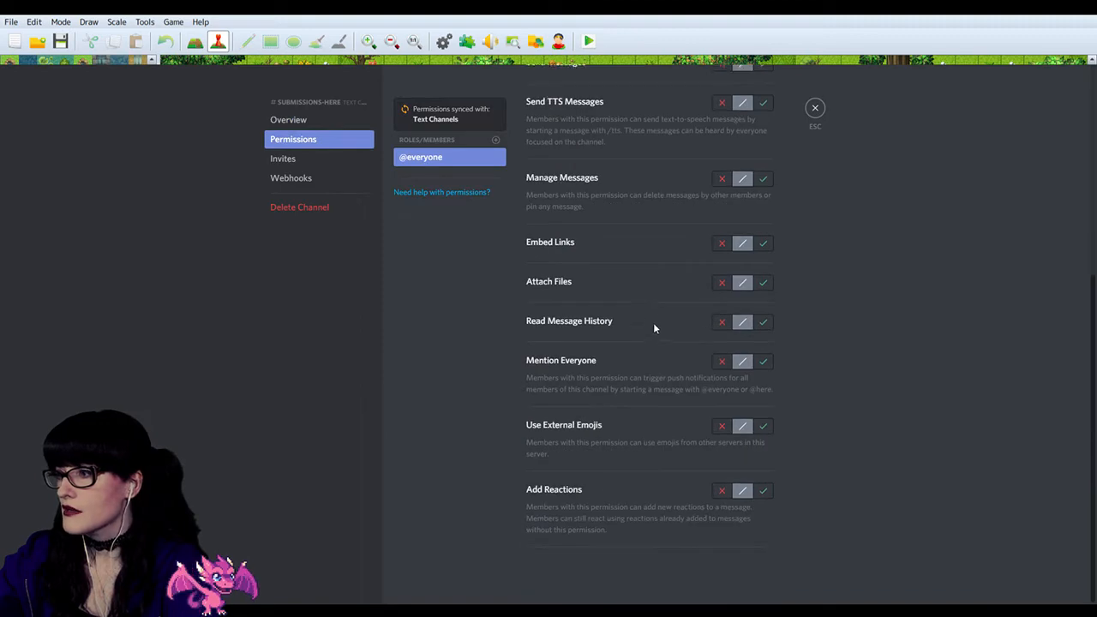
{"action": "left_click", "coordinate": [821, 111]}
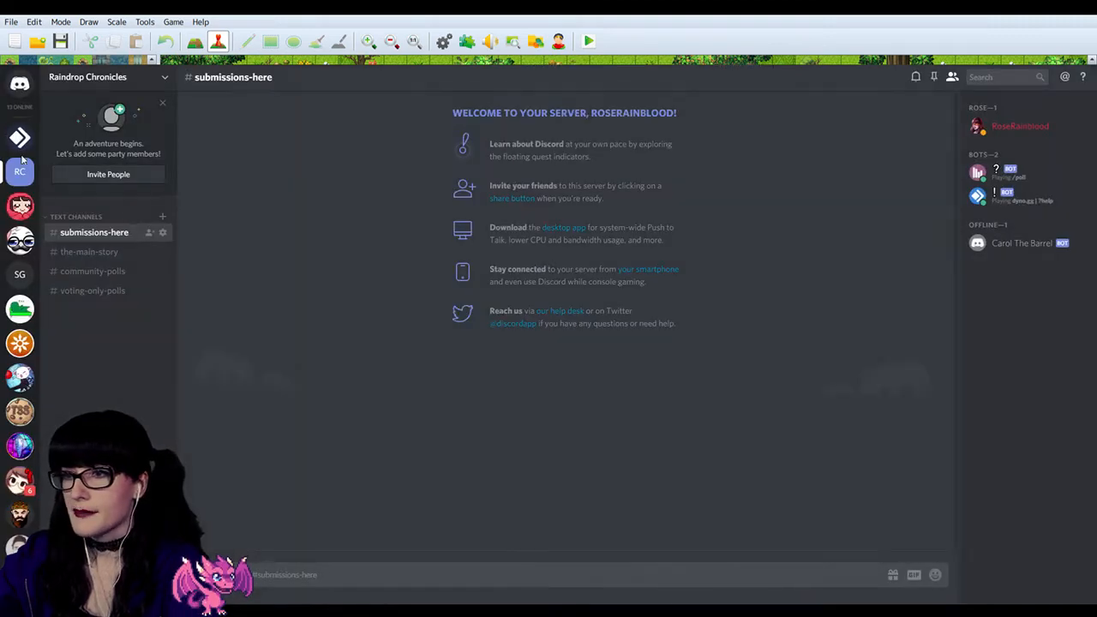
Step: Create a text channel named submissions-here in the Raindrop Chronicles category of The Rain Army server
{"action": "left_click", "coordinate": [19, 206]}
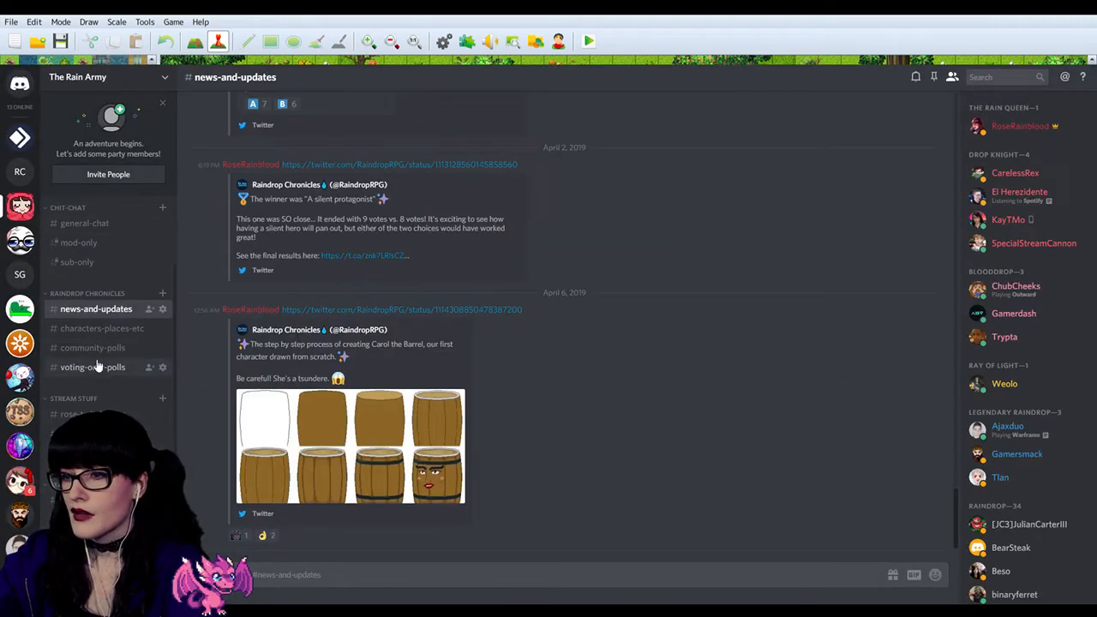
{"action": "left_click", "coordinate": [92, 347]}
{"action": "left_click", "coordinate": [162, 293]}
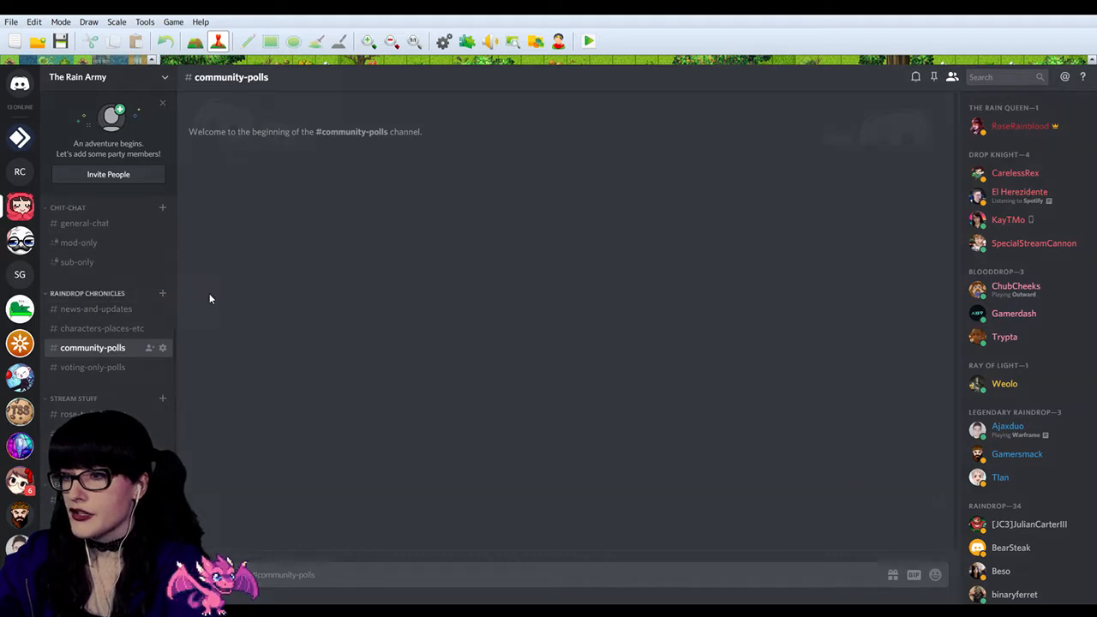
{"action": "type", "text": "bmissions-her"}
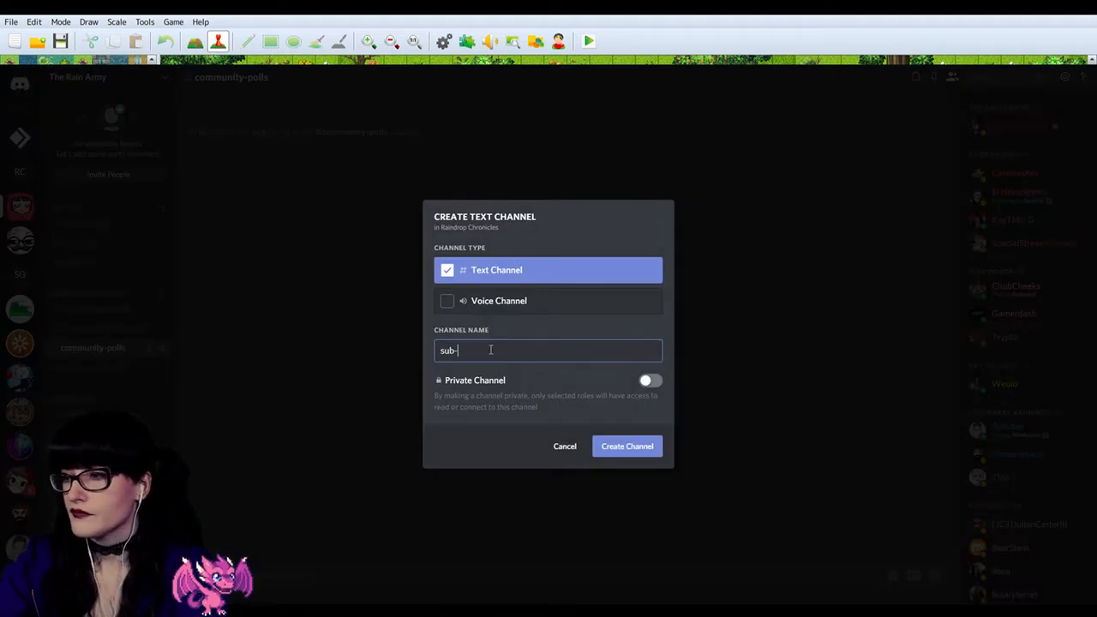
{"action": "type", "text": "e"}
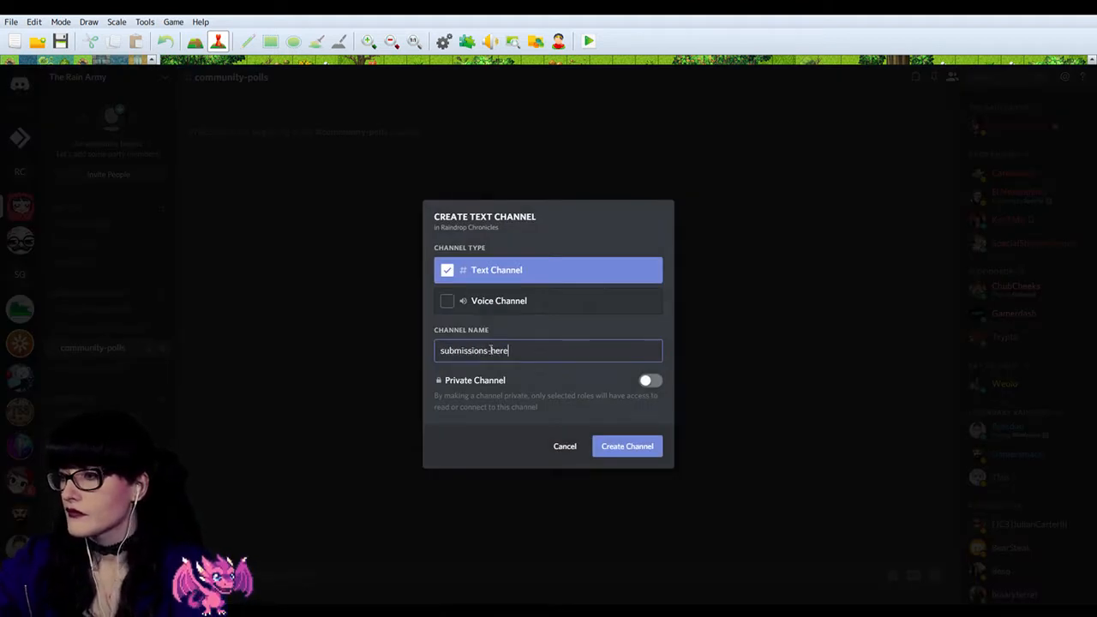
{"action": "left_click", "coordinate": [632, 444]}
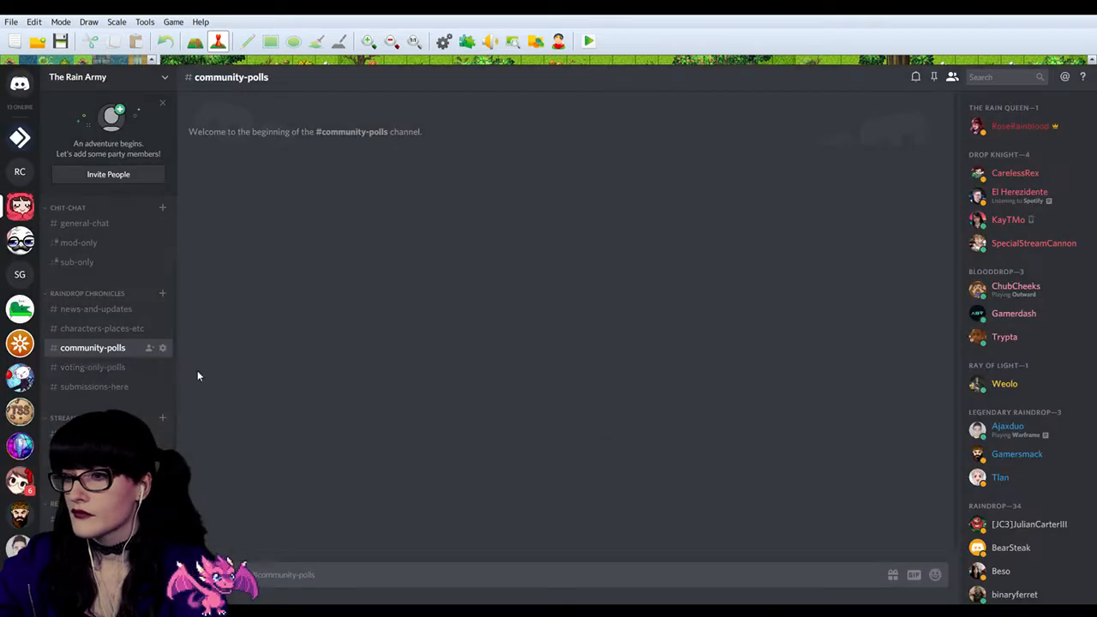
Step: Reorder the Raindrop Chronicles category so voting-only-polls comes first, followed by community-polls and submissions-here
{"action": "left_click_drag", "start_coordinate": [119, 353], "coordinate": [116, 349]}
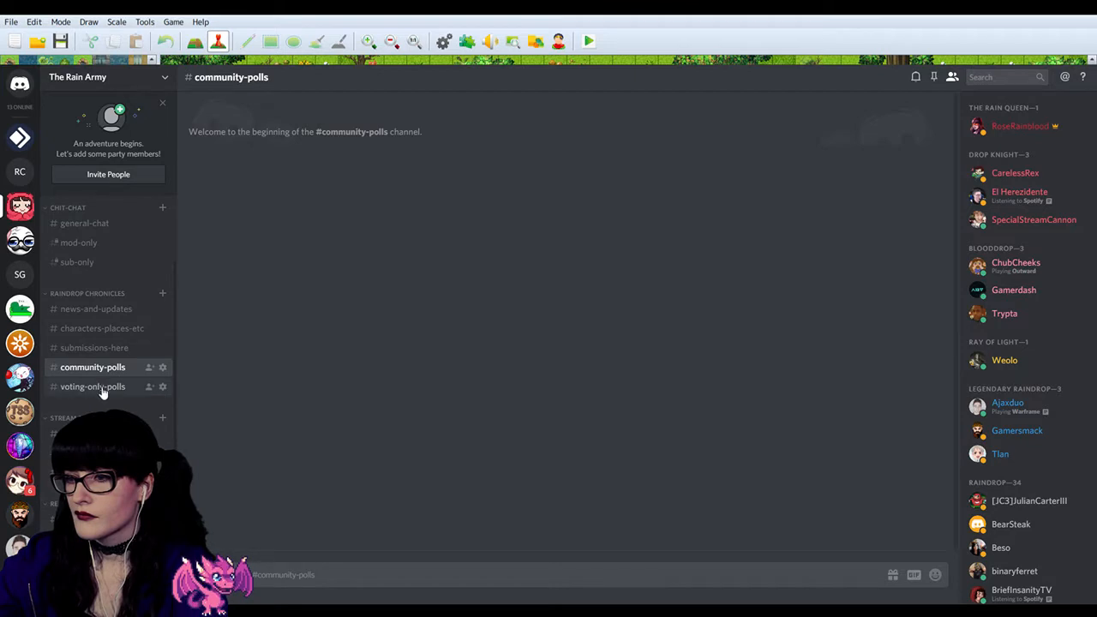
{"action": "left_click", "coordinate": [114, 349]}
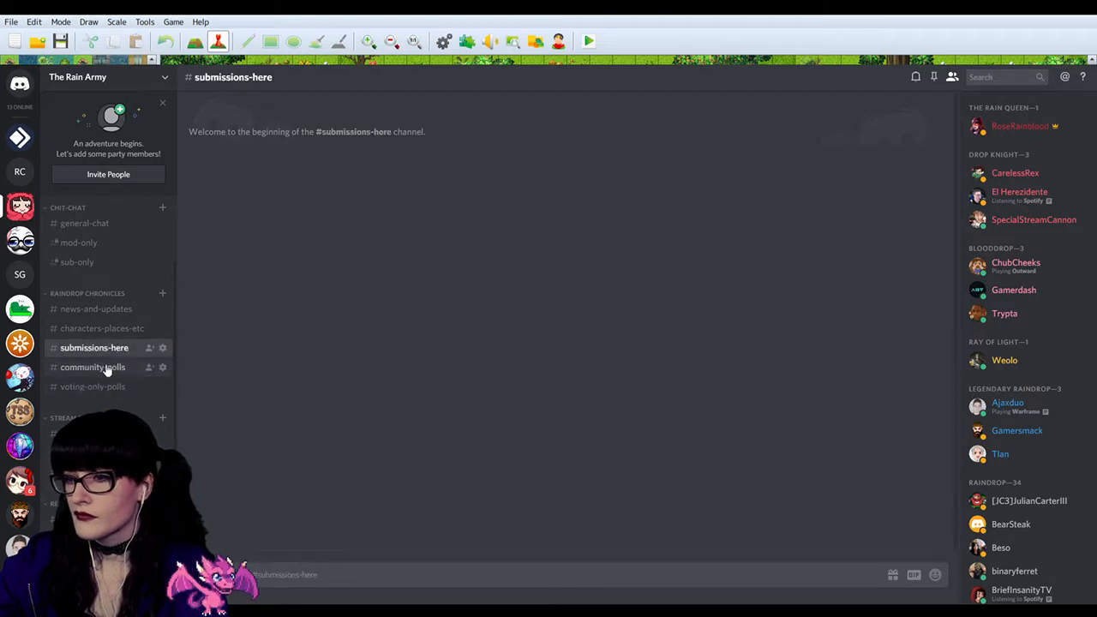
{"action": "mouse_move", "coordinate": [103, 351]}
{"action": "left_mouse_down"}
{"action": "mouse_move", "coordinate": [95, 395]}
{"action": "mouse_move", "coordinate": [113, 346]}
{"action": "left_mouse_up"}
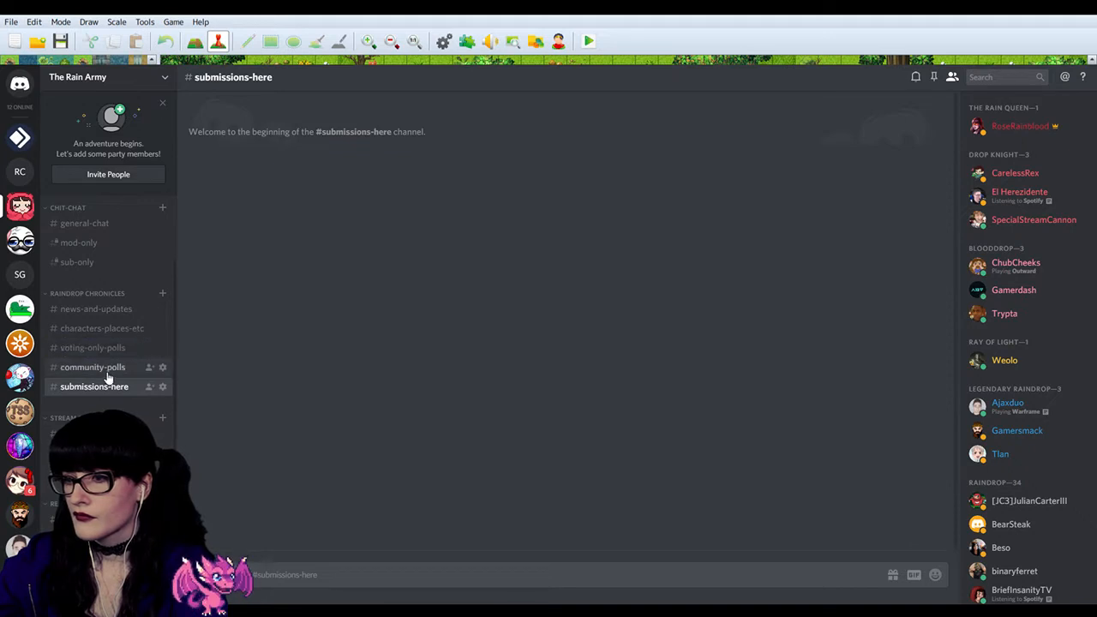
{"action": "left_click", "coordinate": [107, 374]}
{"action": "left_click", "coordinate": [105, 387]}
{"action": "left_click", "coordinate": [111, 373]}
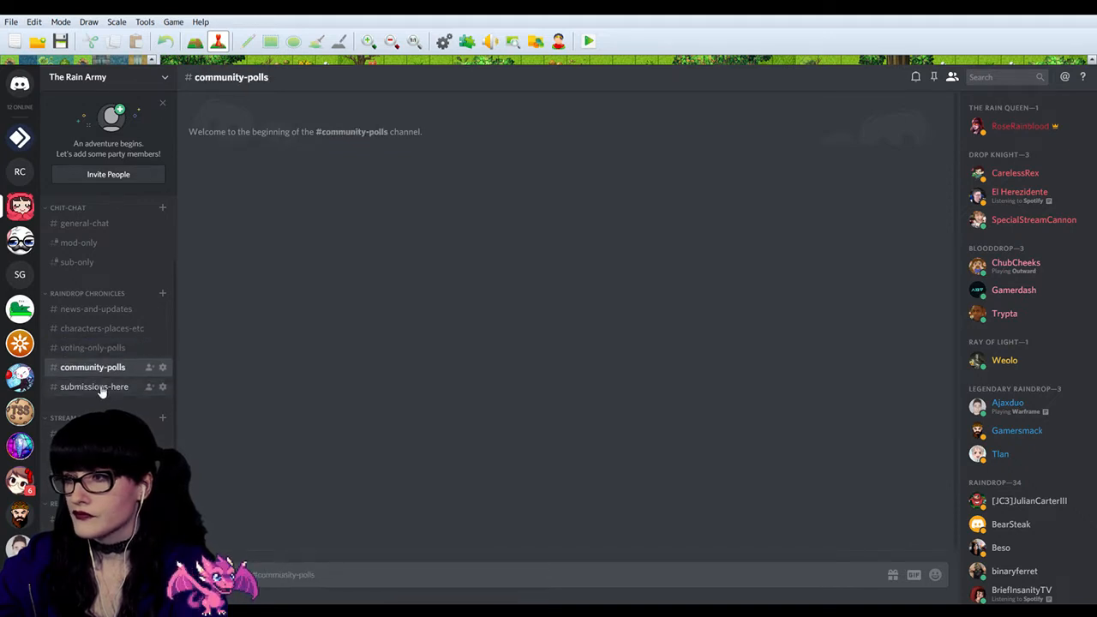
Step: Post the test submission "!community-polls dfjgjiodfgojidfogidfogjidfig" in the submissions-here channel
{"action": "left_click", "coordinate": [103, 388]}
{"action": "left_click", "coordinate": [295, 569]}
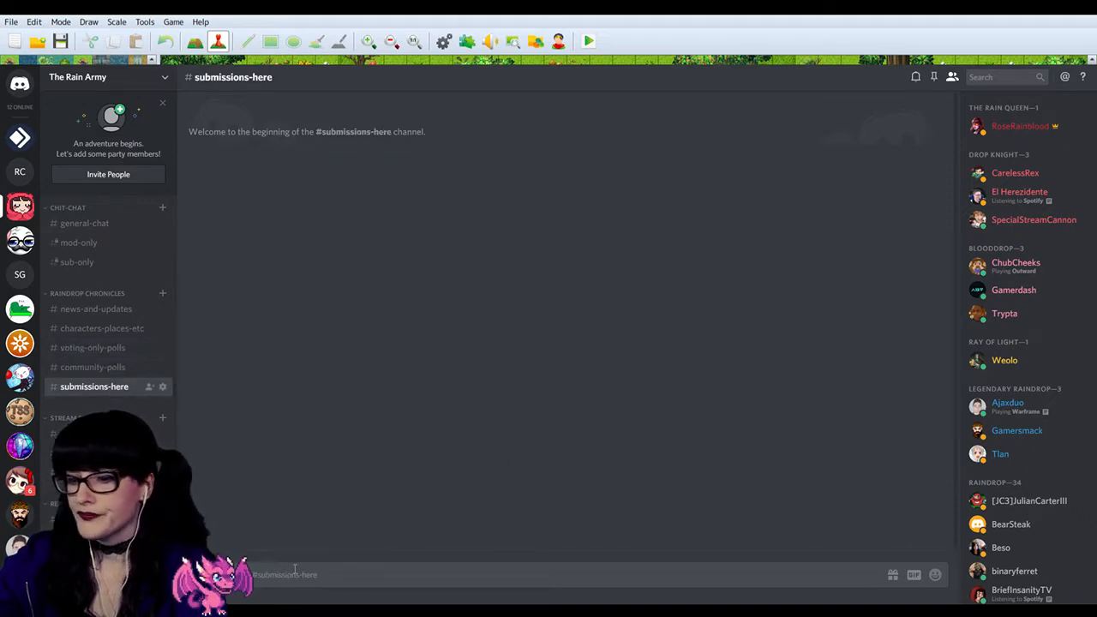
{"action": "type", "text": "Please not"}
{"action": "key", "text": "BackSpace"}
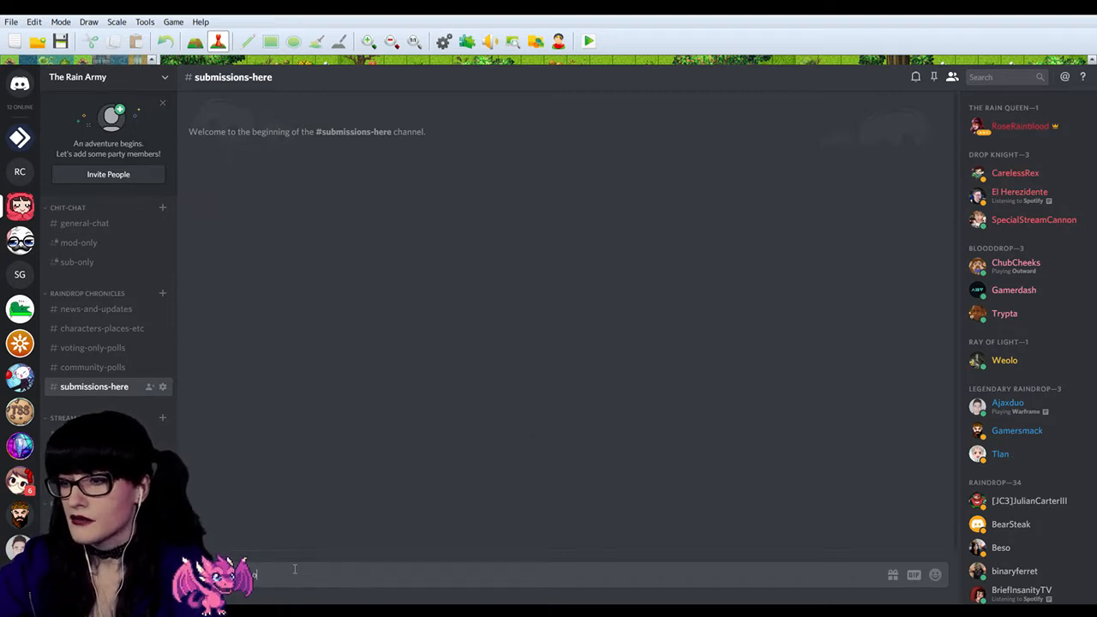
{"action": "type", "text": "d"}
{"action": "key", "text": "BackSpace"}
{"action": "key", "text": "BackSpace"}
{"action": "key", "text": "BackSpace"}
{"action": "type", "text": "ity-p"}
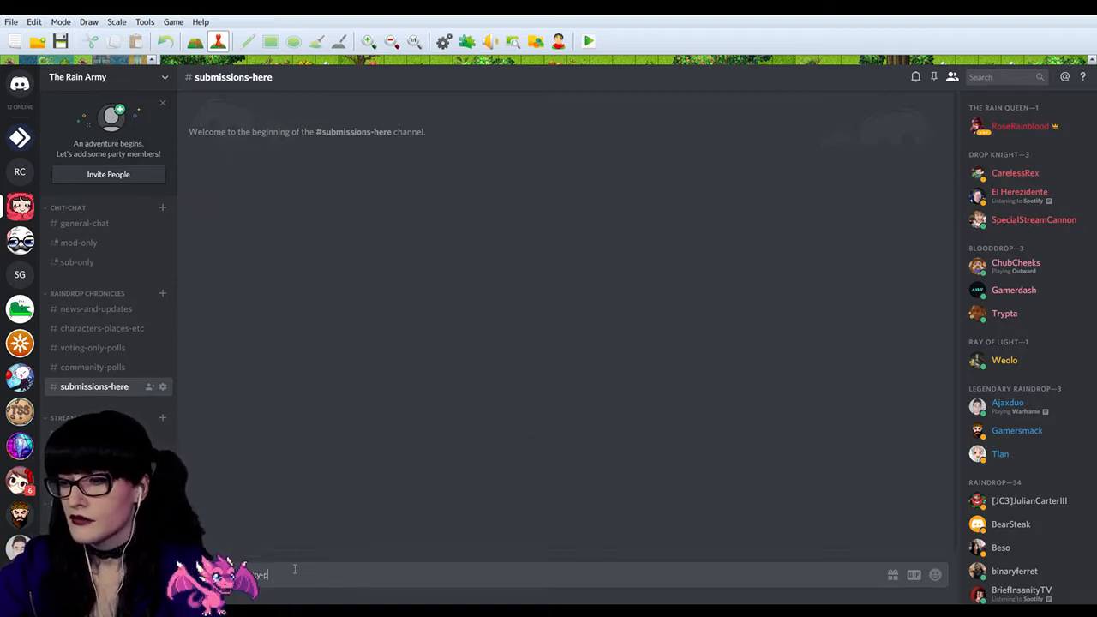
{"action": "type", "text": "olls"}
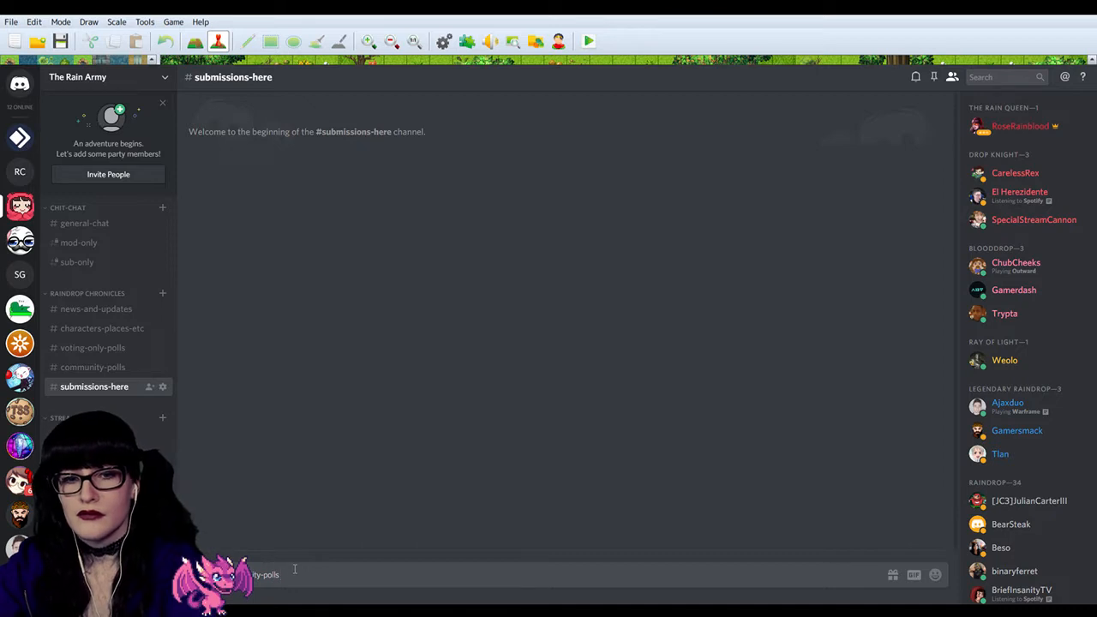
{"action": "type", "text": " dfjglodfgjodfigjdfogjdfg"}
{"action": "key", "text": "Return"}
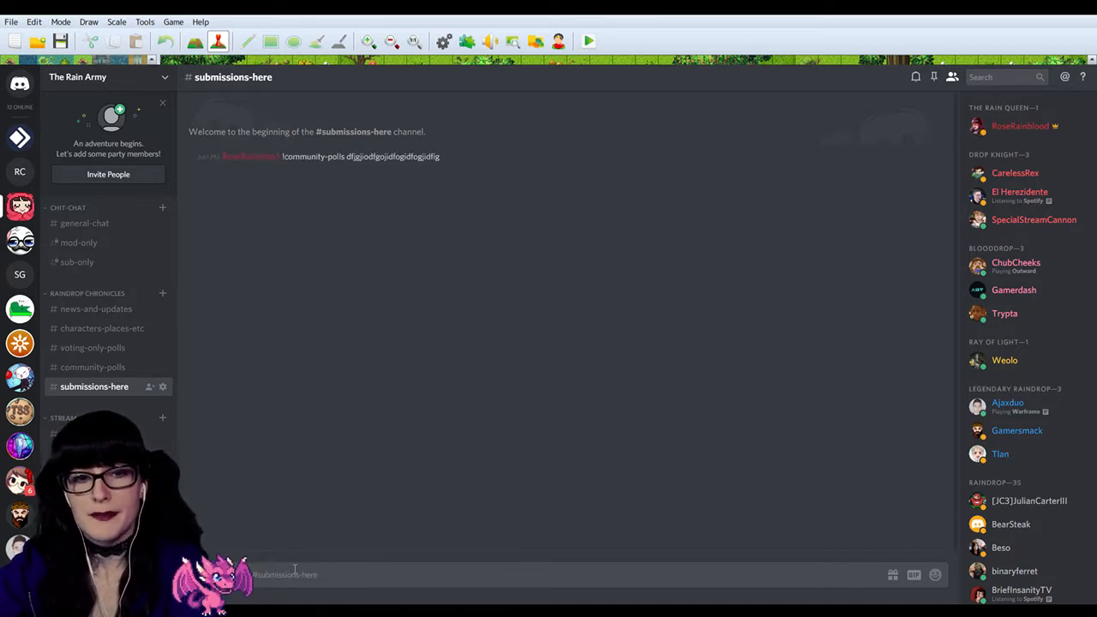
Step: Delete the bot's test submission message from the community-polls channel
{"action": "left_click", "coordinate": [106, 370]}
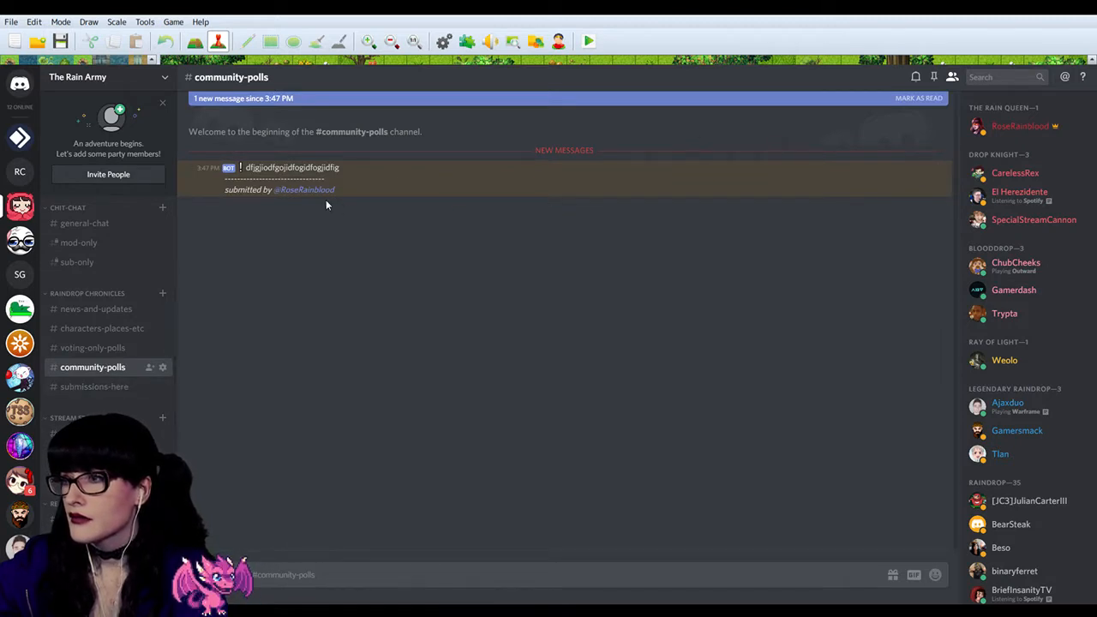
{"action": "left_click", "coordinate": [941, 166]}
{"action": "left_click", "coordinate": [941, 213]}
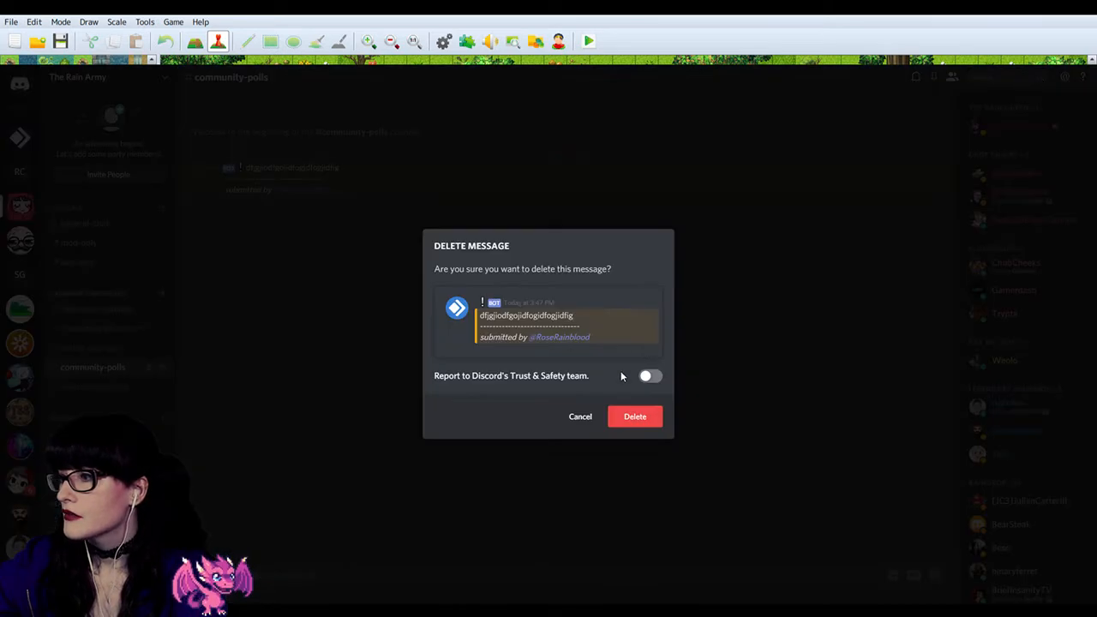
{"action": "left_click", "coordinate": [644, 415]}
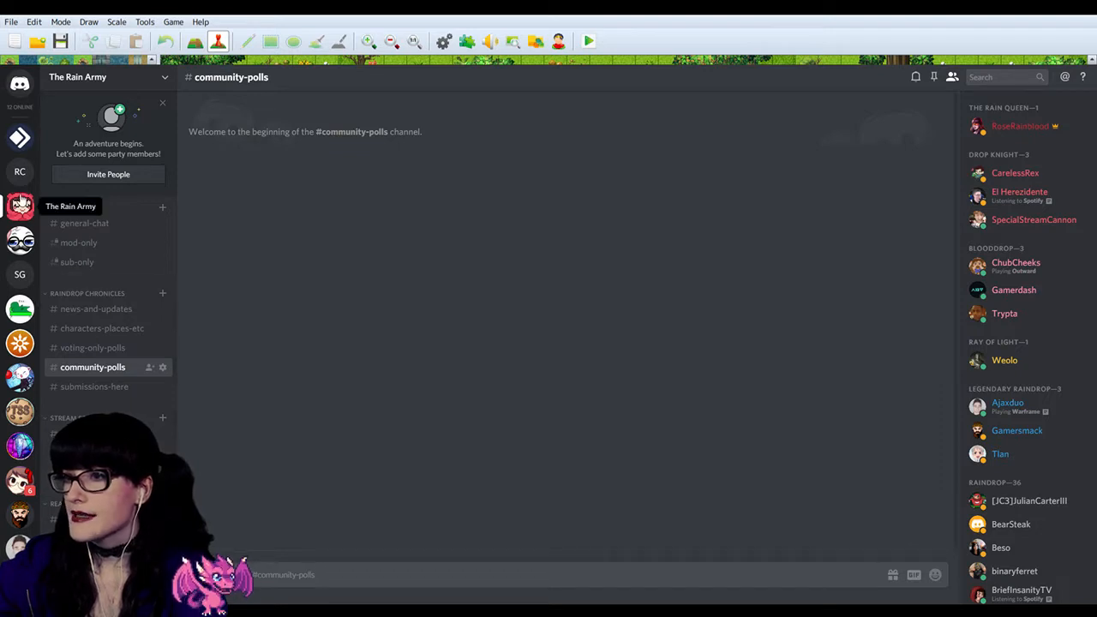
Step: Switch to the Raindrop Chronicles server and view the Carol The Barrel bot's profile card
{"action": "left_click", "coordinate": [19, 172]}
{"action": "left_click", "coordinate": [1004, 247]}
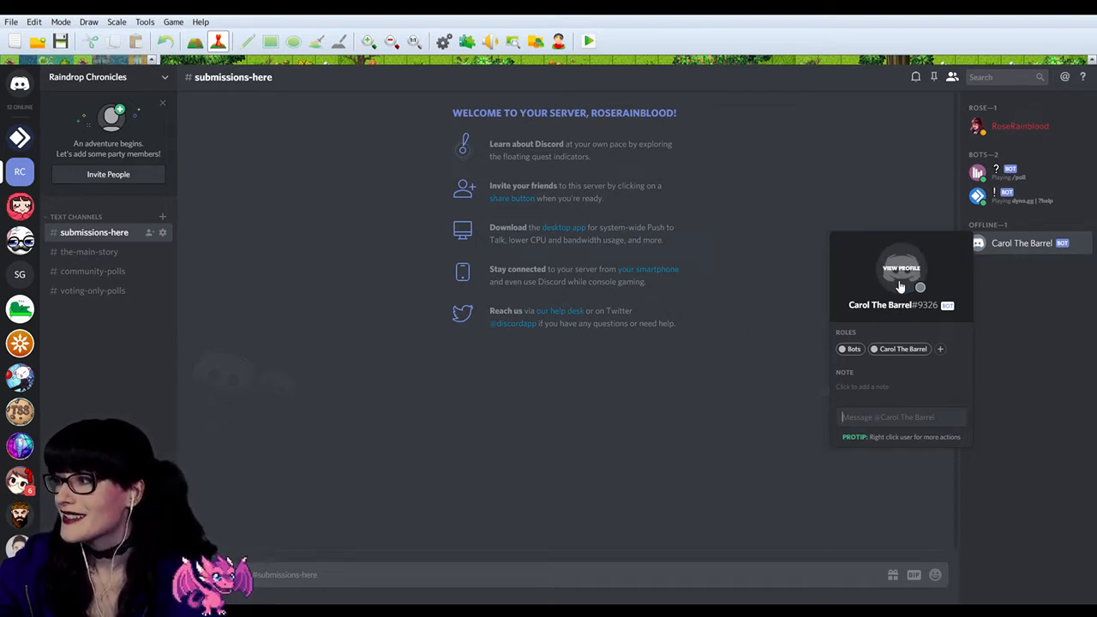
{"action": "left_click", "coordinate": [256, 249]}
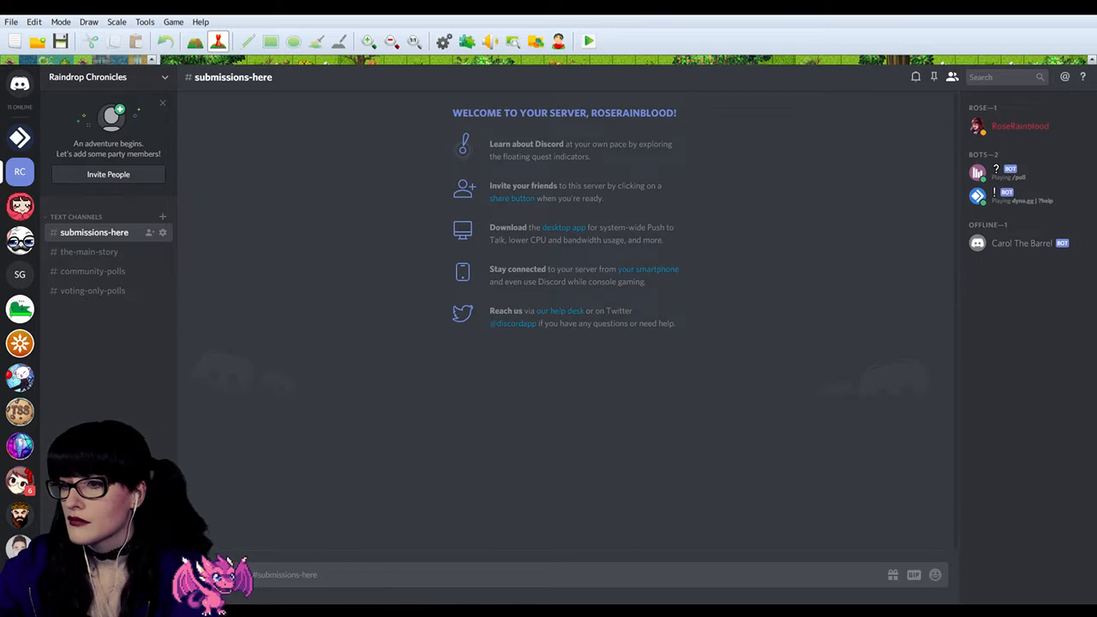
Step: Open the Carol The Barrel application in the Discord Developer Portal in a new browser tab and review its general information
{"action": "key", "text": "ctrl+t"}
{"action": "key", "text": "ctrl+v"}
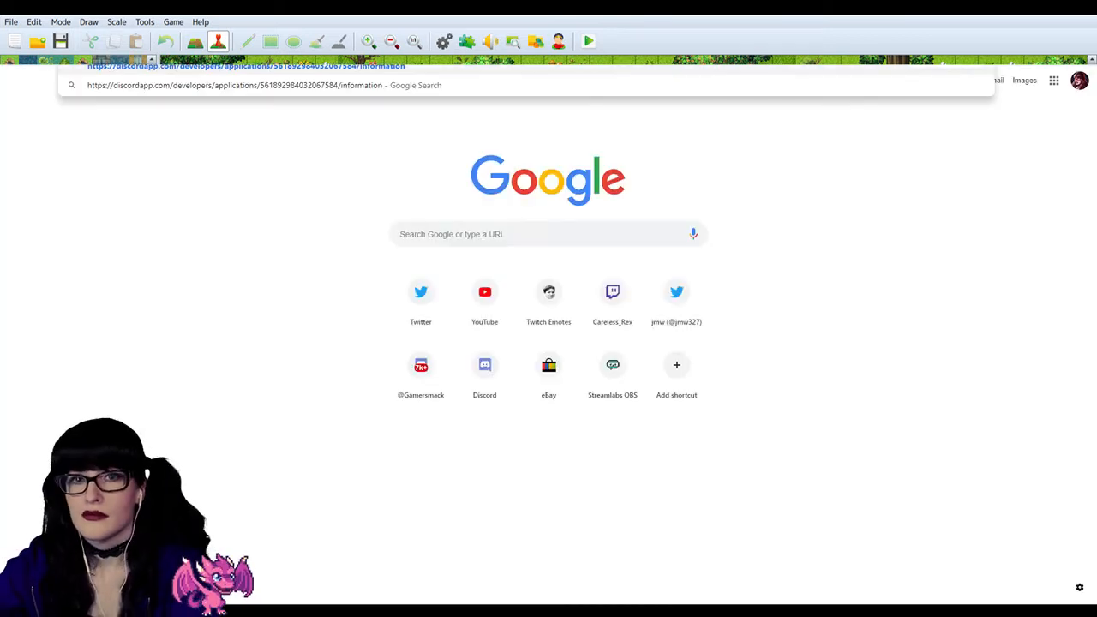
{"action": "key", "text": "Return"}
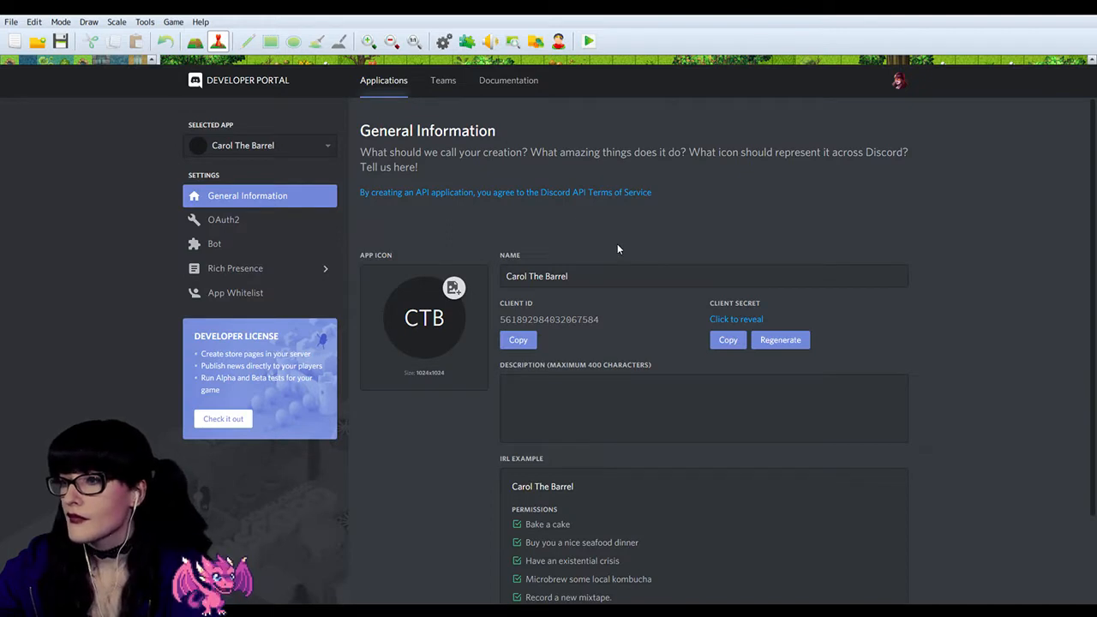
{"action": "scroll", "coordinate": [617, 244], "scroll_direction": "down", "scroll_amount": 1}
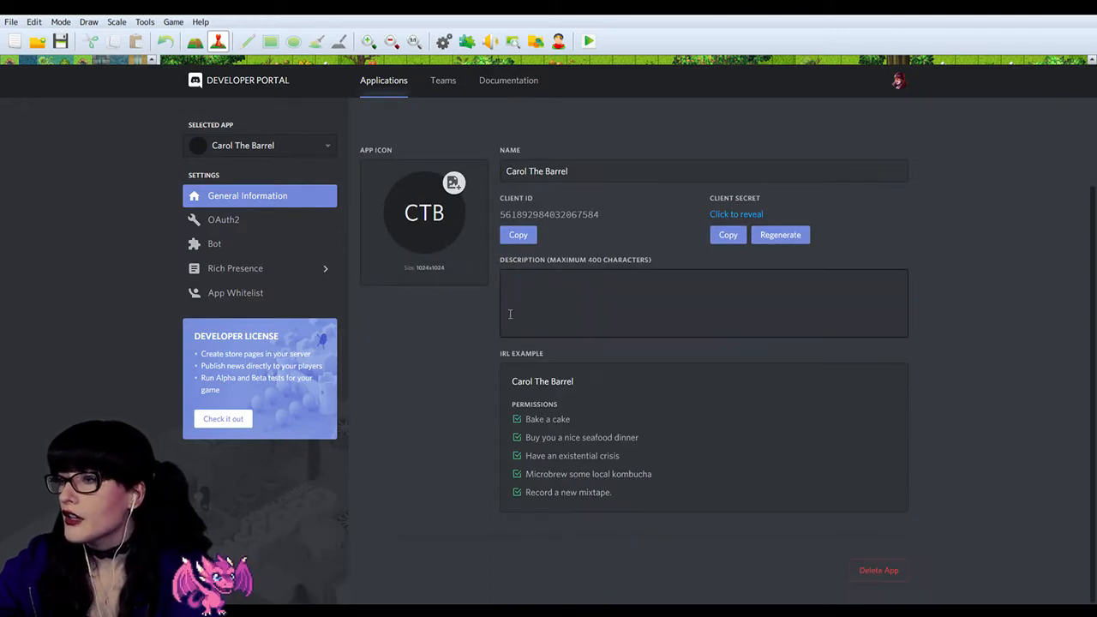
{"action": "scroll", "coordinate": [290, 273], "scroll_direction": "up", "scroll_amount": 1}
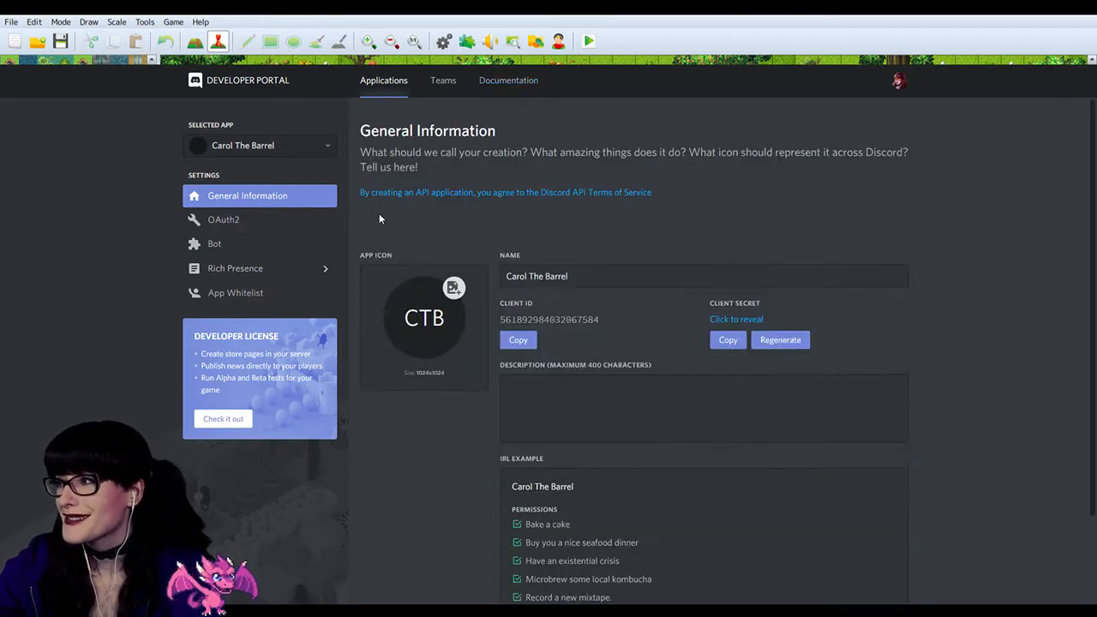
Step: Review the Carol The Barrel application's OAuth2 settings and its Bot settings, including the bot permissions
{"action": "left_click", "coordinate": [247, 220]}
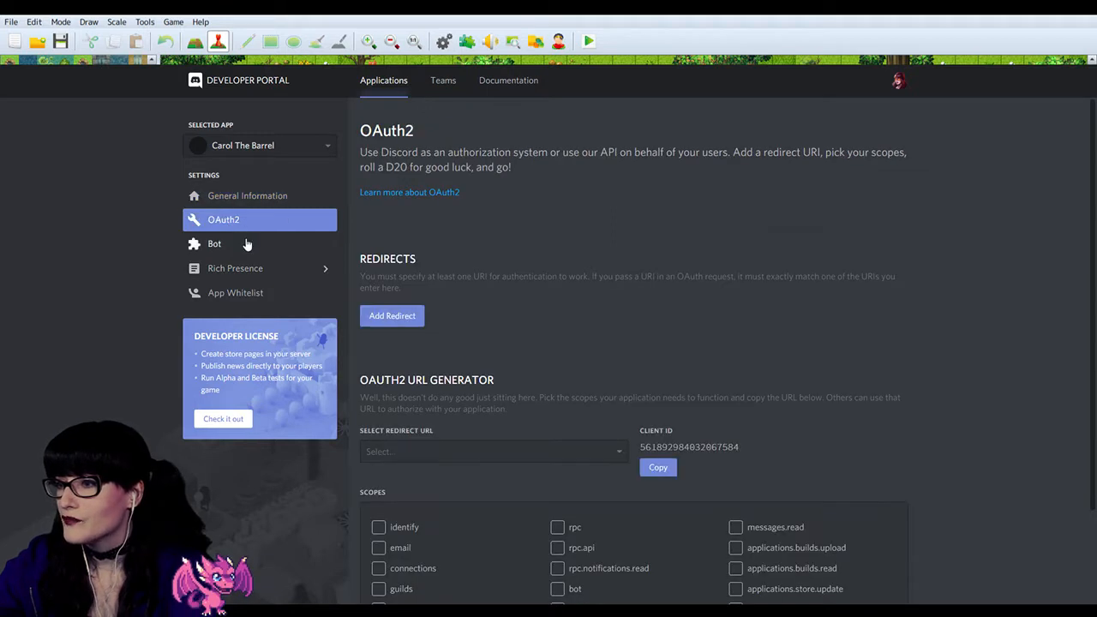
{"action": "scroll", "coordinate": [450, 321], "scroll_direction": "down", "scroll_amount": 1}
{"action": "scroll", "coordinate": [450, 321], "scroll_direction": "up", "scroll_amount": 1}
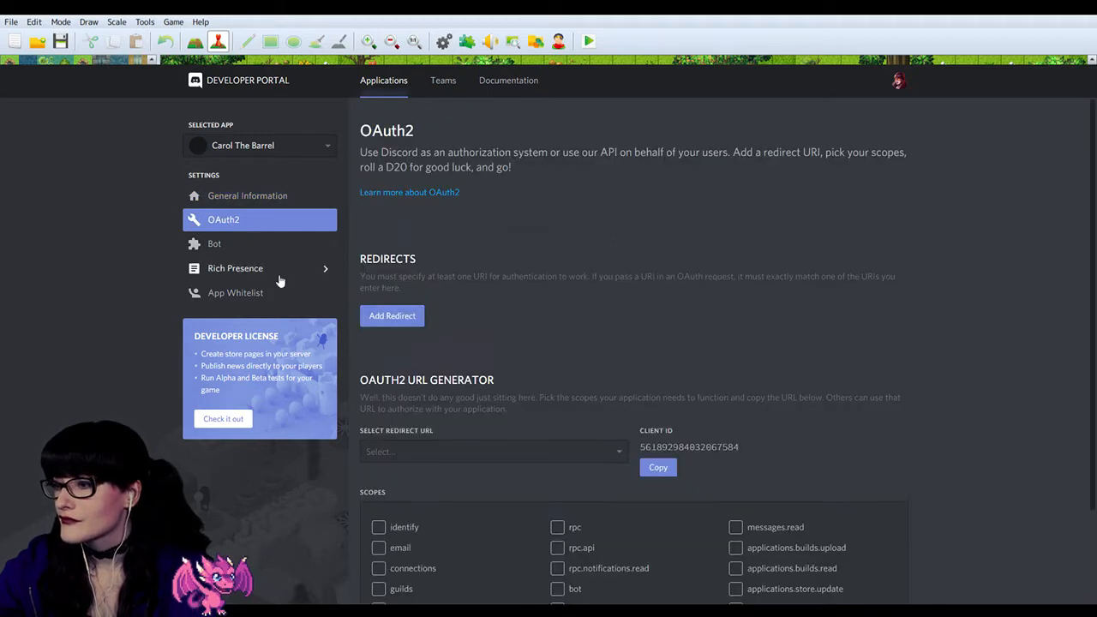
{"action": "left_click", "coordinate": [233, 246]}
{"action": "scroll", "coordinate": [360, 291], "scroll_direction": "down", "scroll_amount": 2}
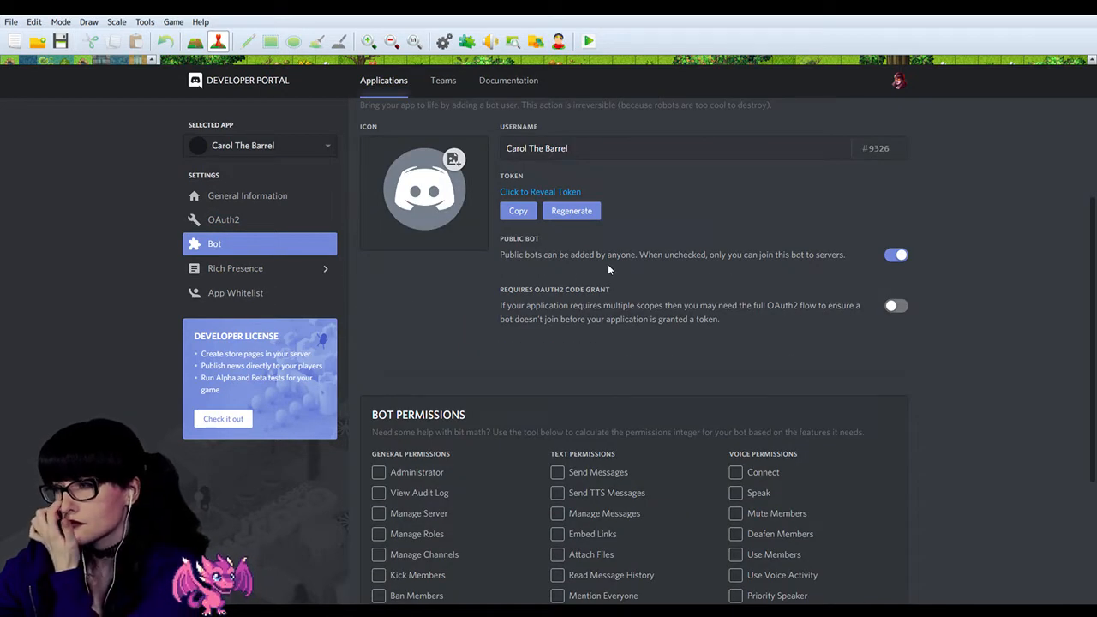
{"action": "scroll", "coordinate": [600, 270], "scroll_direction": "down", "scroll_amount": 3}
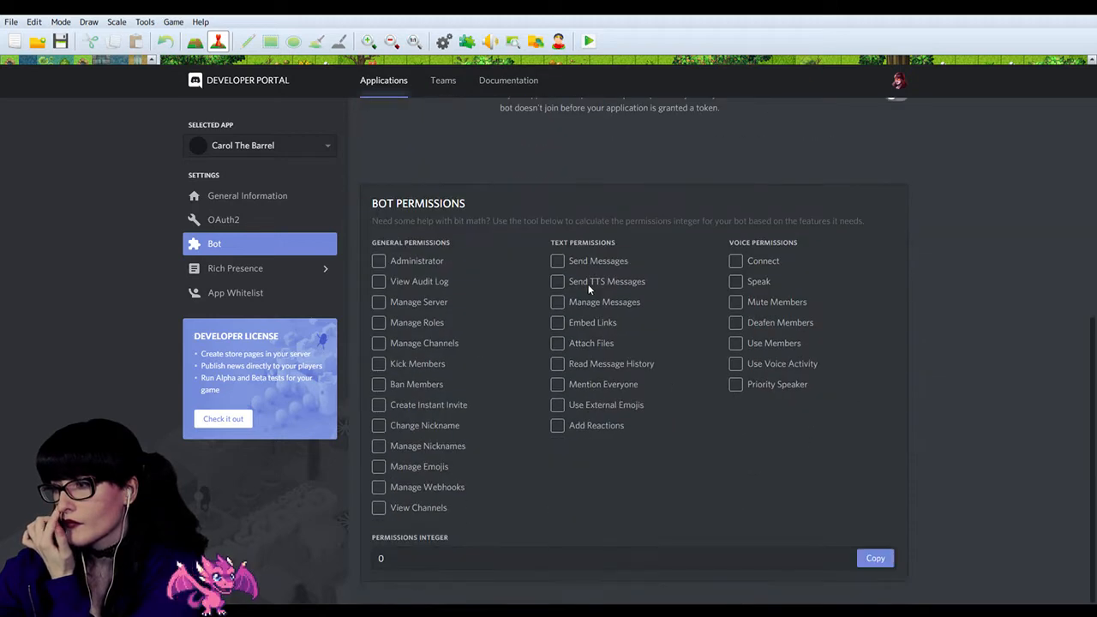
{"action": "scroll", "coordinate": [566, 280], "scroll_direction": "up", "scroll_amount": 5}
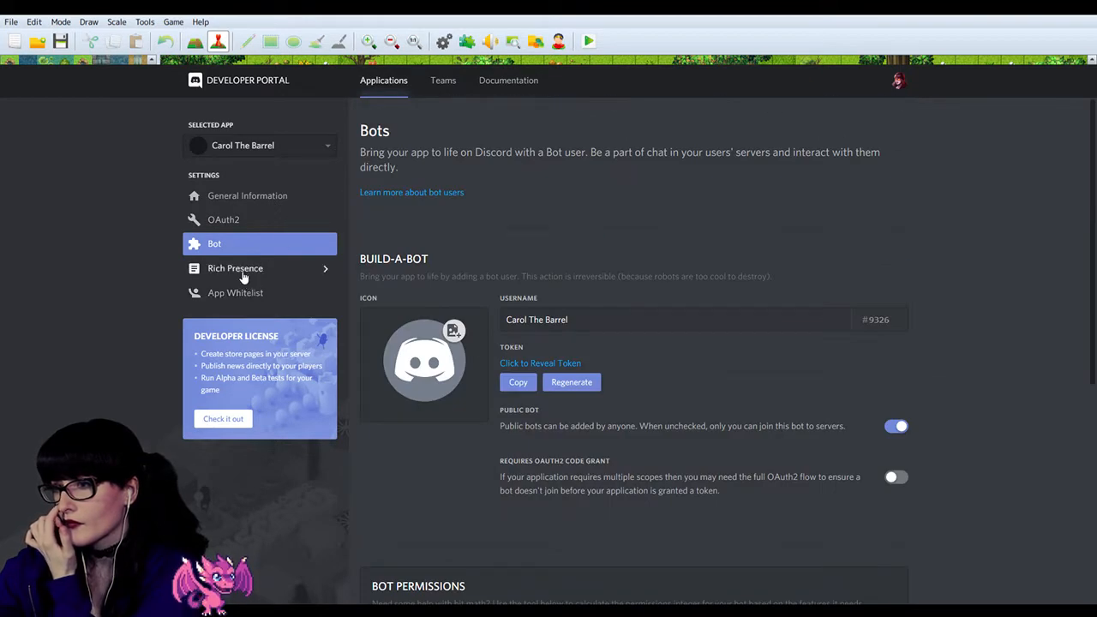
Step: Return to the Raindrop Chronicles server, check the integrations in its server settings and close them
{"action": "left_click", "coordinate": [154, 12]}
{"action": "left_click", "coordinate": [151, 83]}
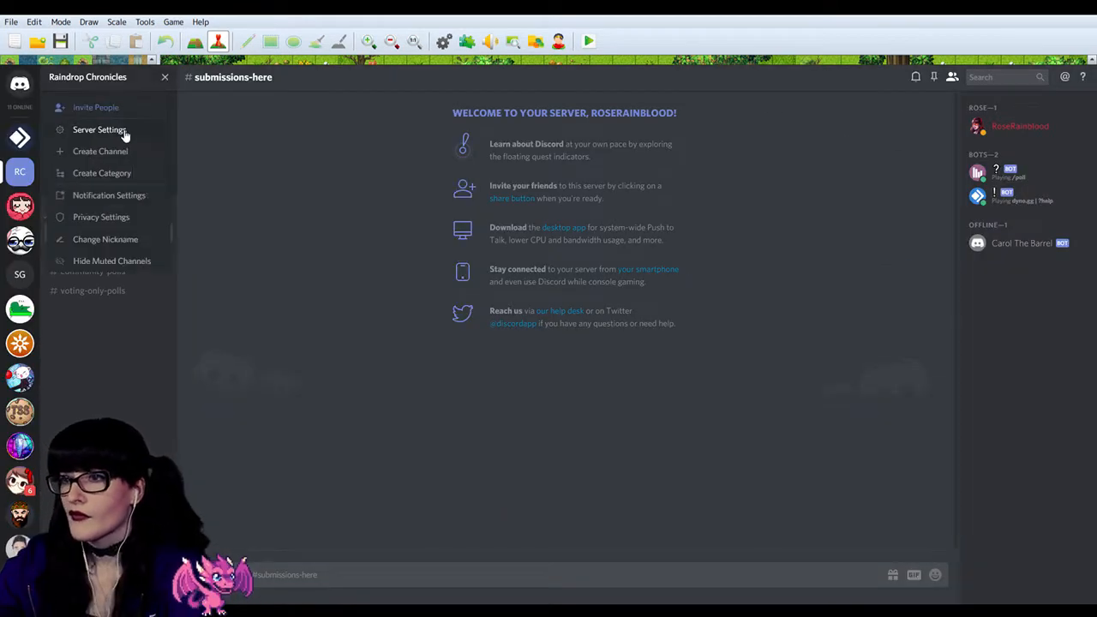
{"action": "left_click", "coordinate": [123, 131]}
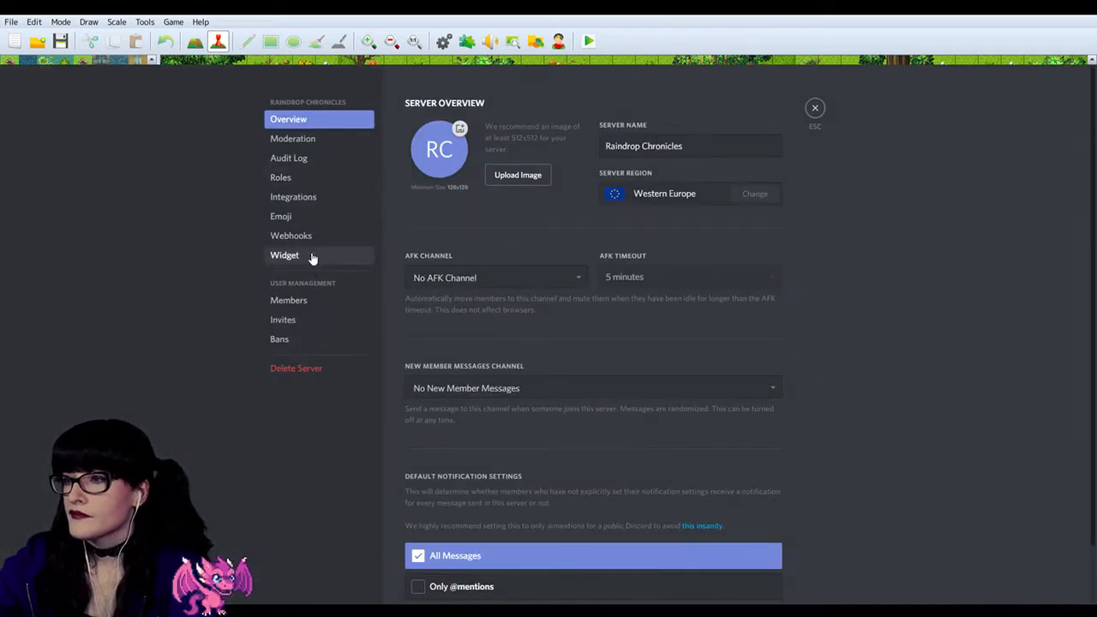
{"action": "left_click", "coordinate": [309, 199]}
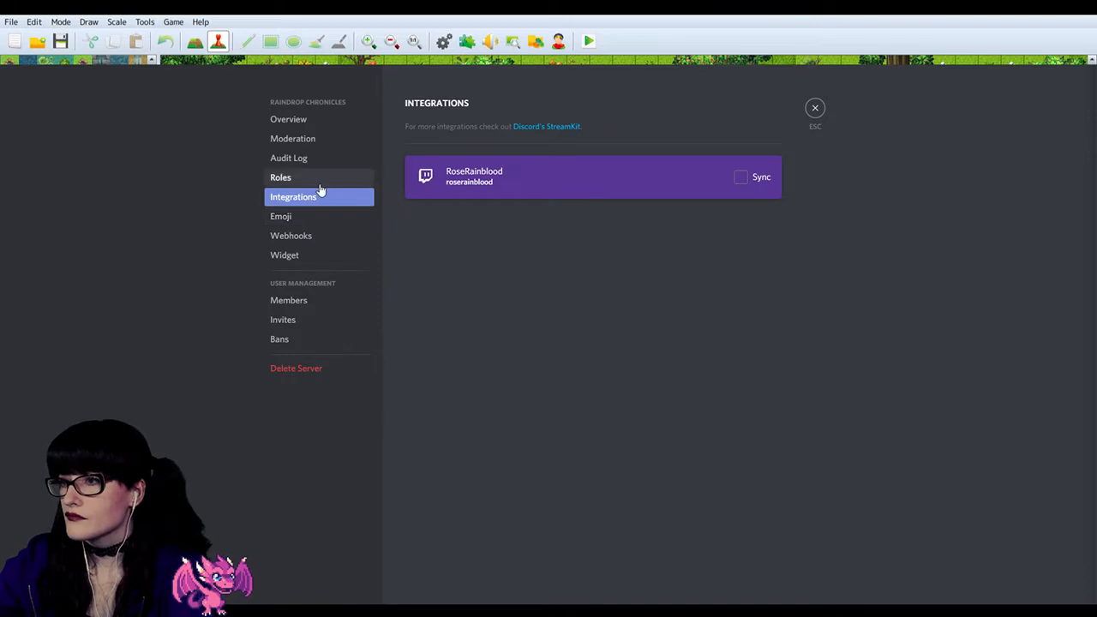
{"action": "left_click", "coordinate": [807, 111]}
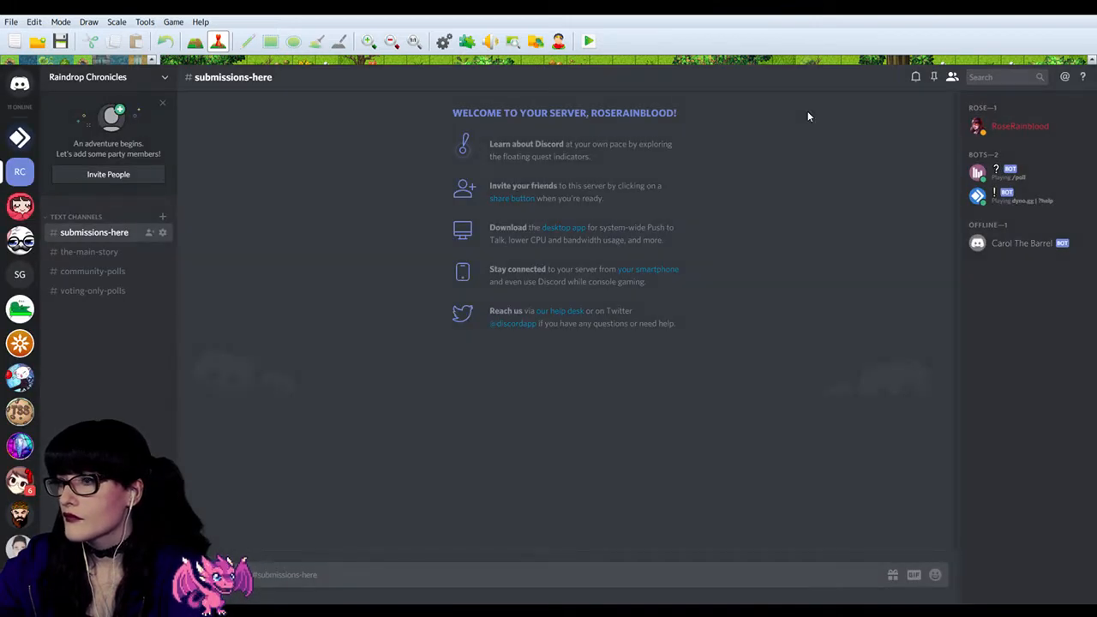
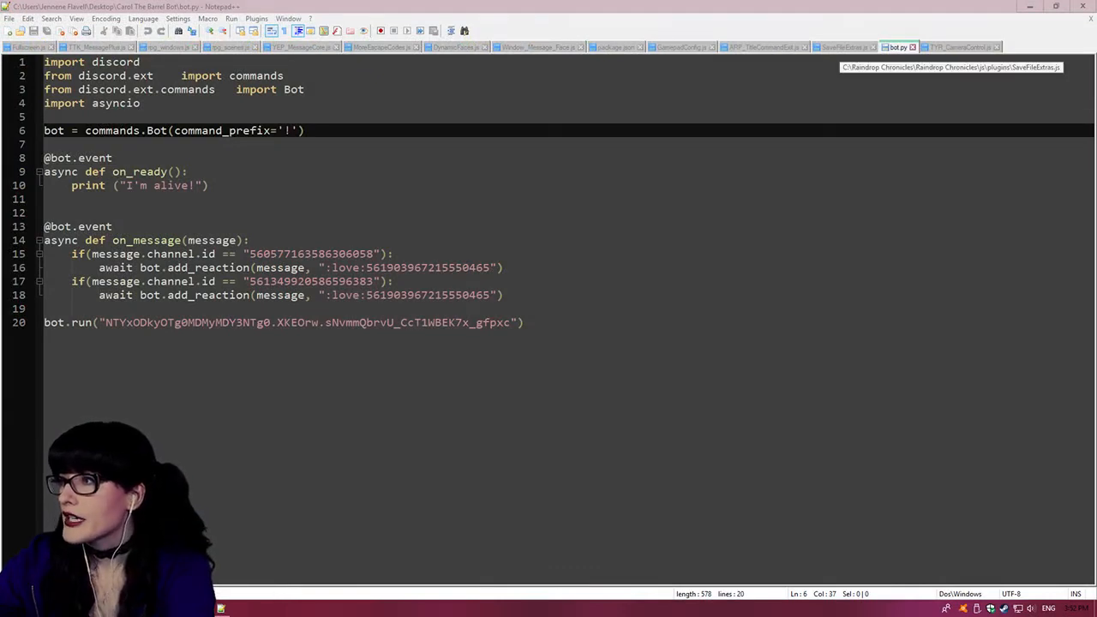
Step: Switch to Notepad++, move the bot.py tab to the end of the open files and place the cursor at the on_message event decorator
{"action": "left_click_drag", "start_coordinate": [897, 47], "coordinate": [981, 47]}
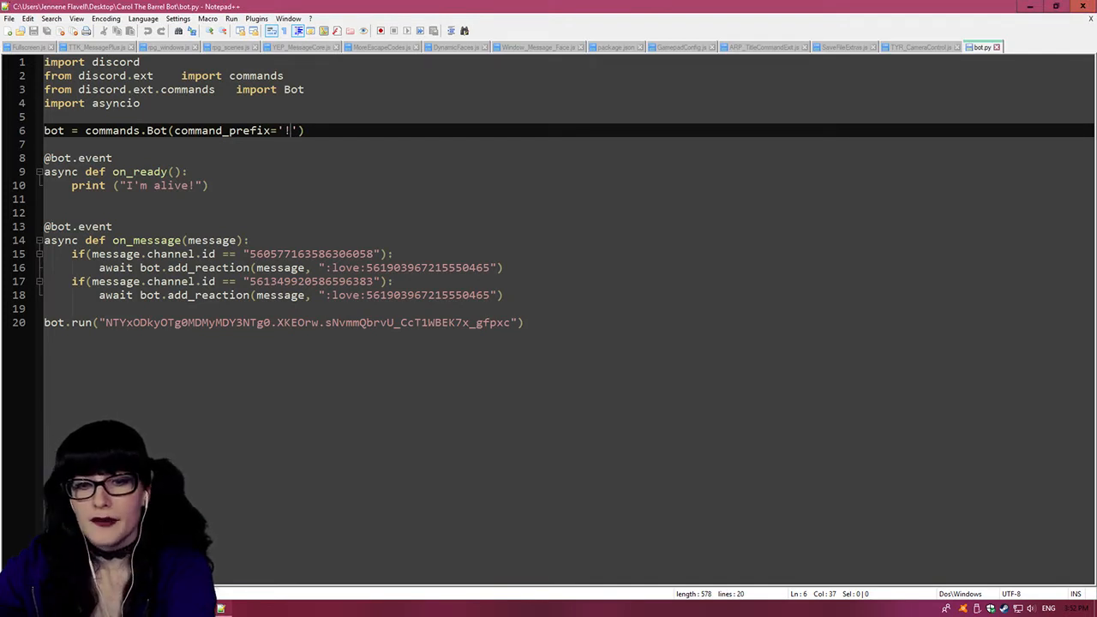
{"action": "left_click", "coordinate": [112, 226]}
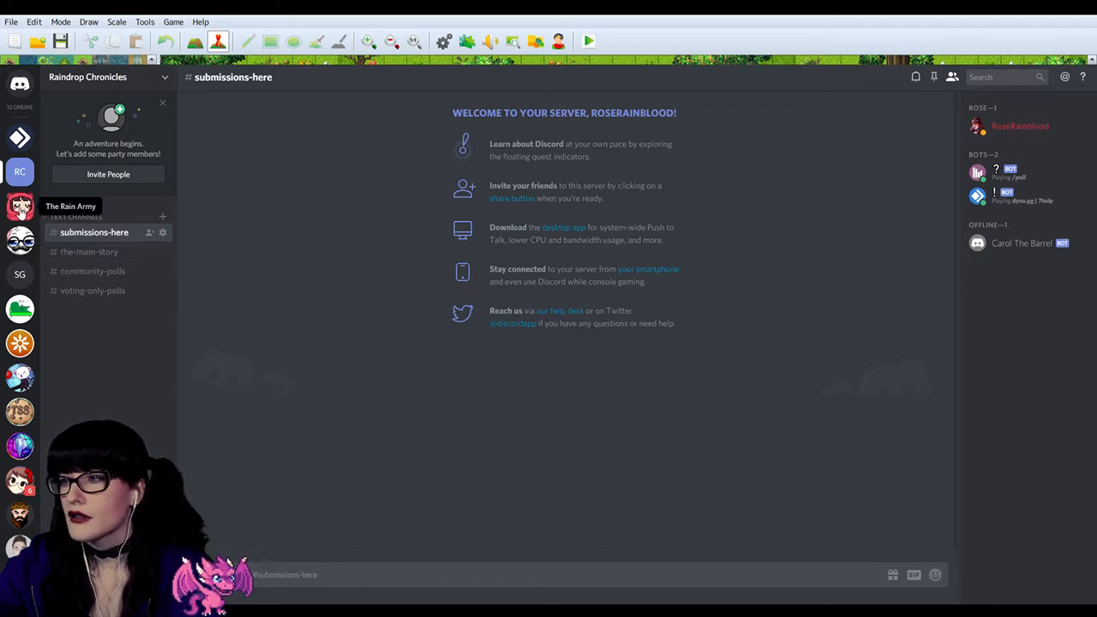
Step: Switch to The Rain Army server in Discord and examine its member list for the bots, both online and offline
{"action": "left_click", "coordinate": [20, 206]}
{"action": "scroll", "coordinate": [1016, 376], "scroll_direction": "down", "scroll_amount": 12}
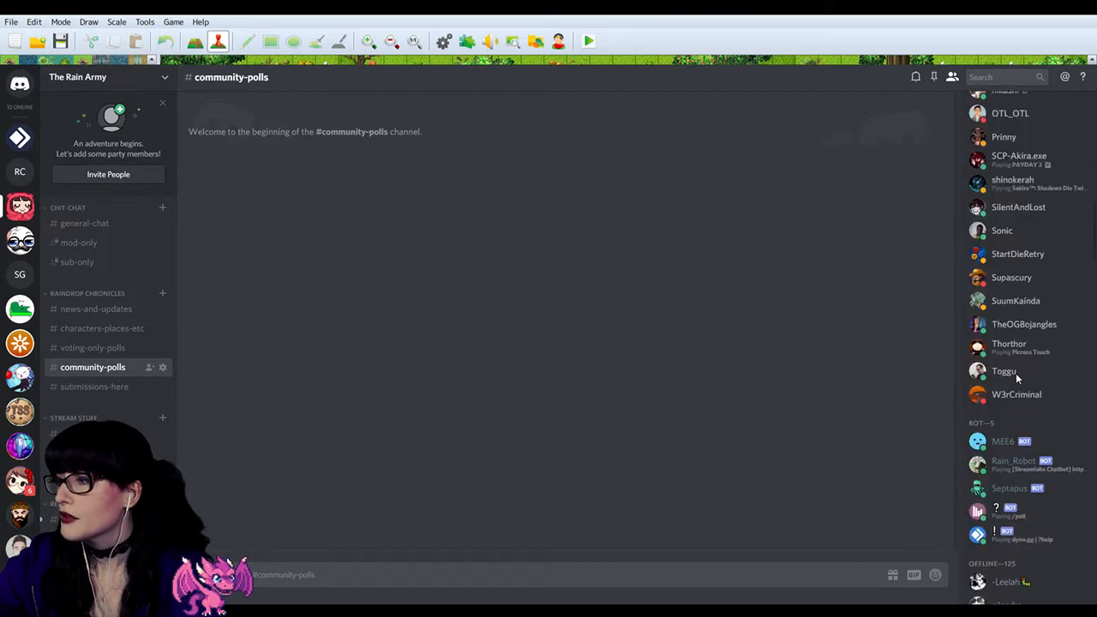
{"action": "scroll", "coordinate": [1026, 460], "scroll_direction": "down", "scroll_amount": 8}
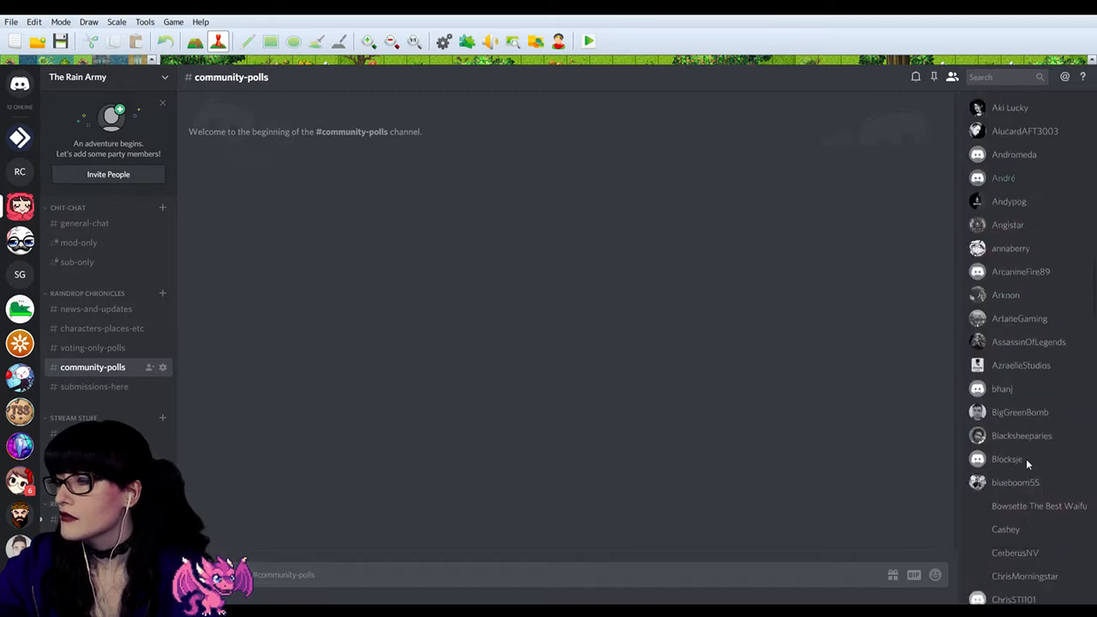
{"action": "scroll", "coordinate": [1026, 459], "scroll_direction": "down", "scroll_amount": 10}
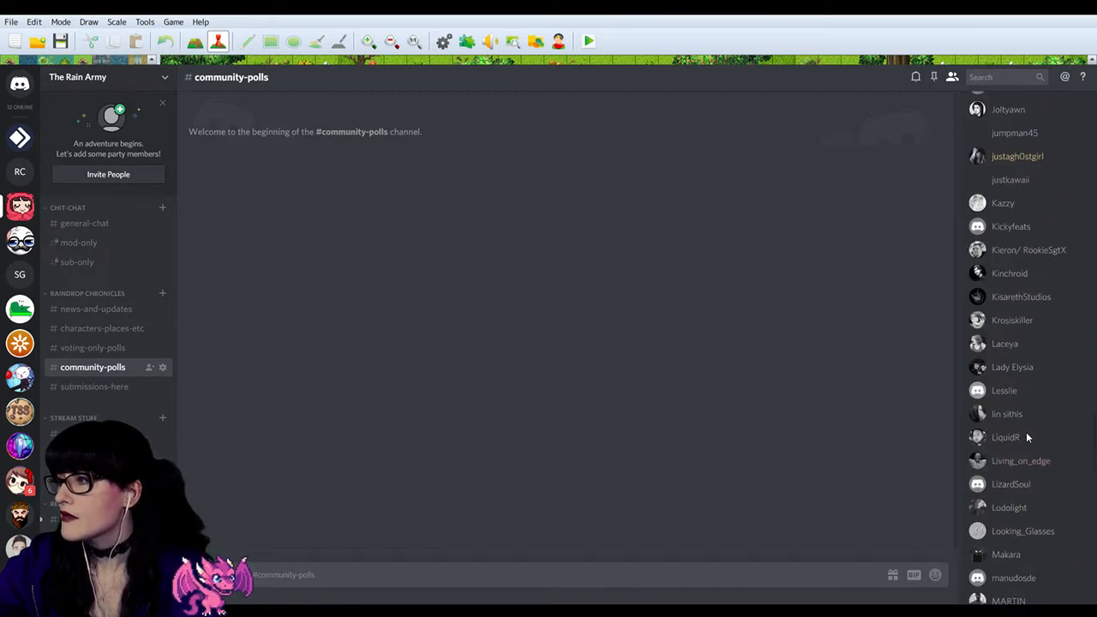
{"action": "scroll", "coordinate": [1028, 403], "scroll_direction": "up", "scroll_amount": 10}
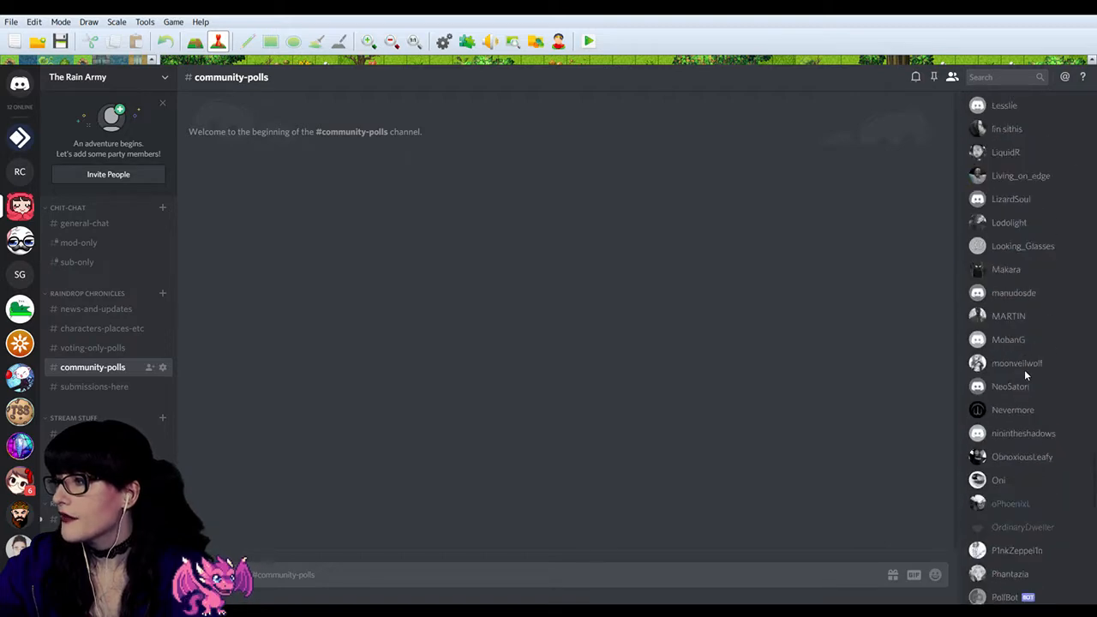
{"action": "scroll", "coordinate": [1031, 368], "scroll_direction": "up", "scroll_amount": 10}
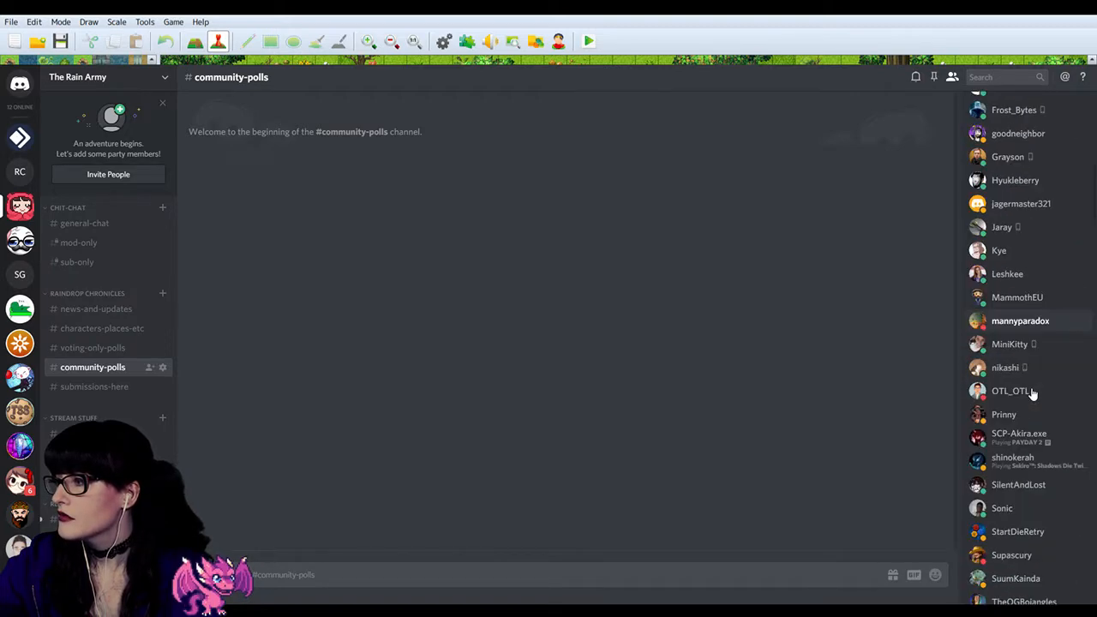
{"action": "scroll", "coordinate": [1031, 388], "scroll_direction": "down", "scroll_amount": 4}
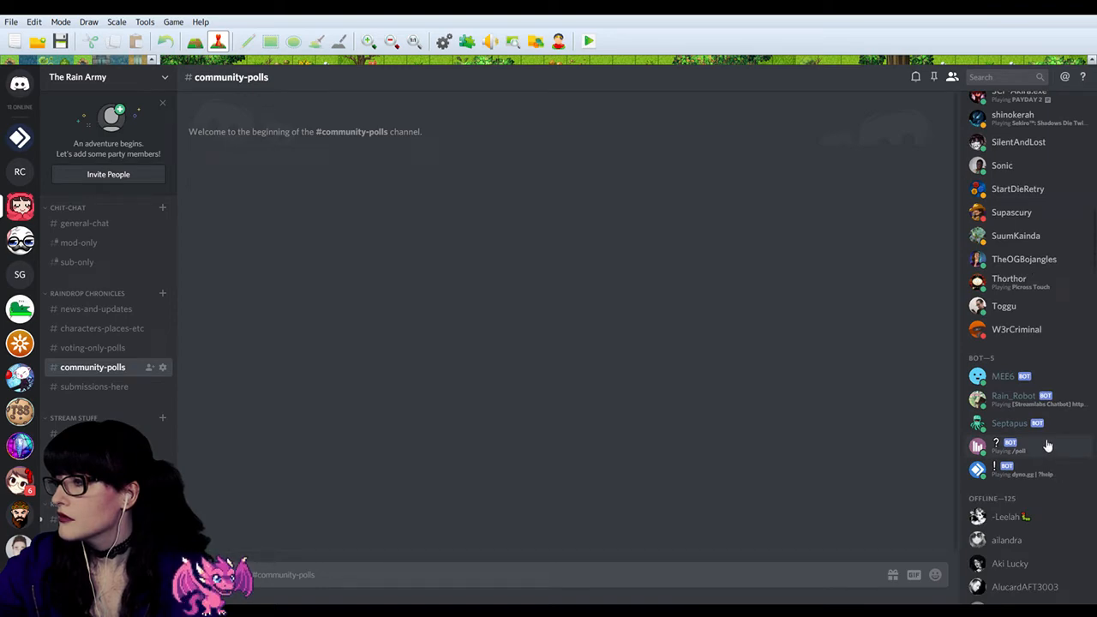
{"action": "scroll", "coordinate": [1046, 441], "scroll_direction": "up", "scroll_amount": 15}
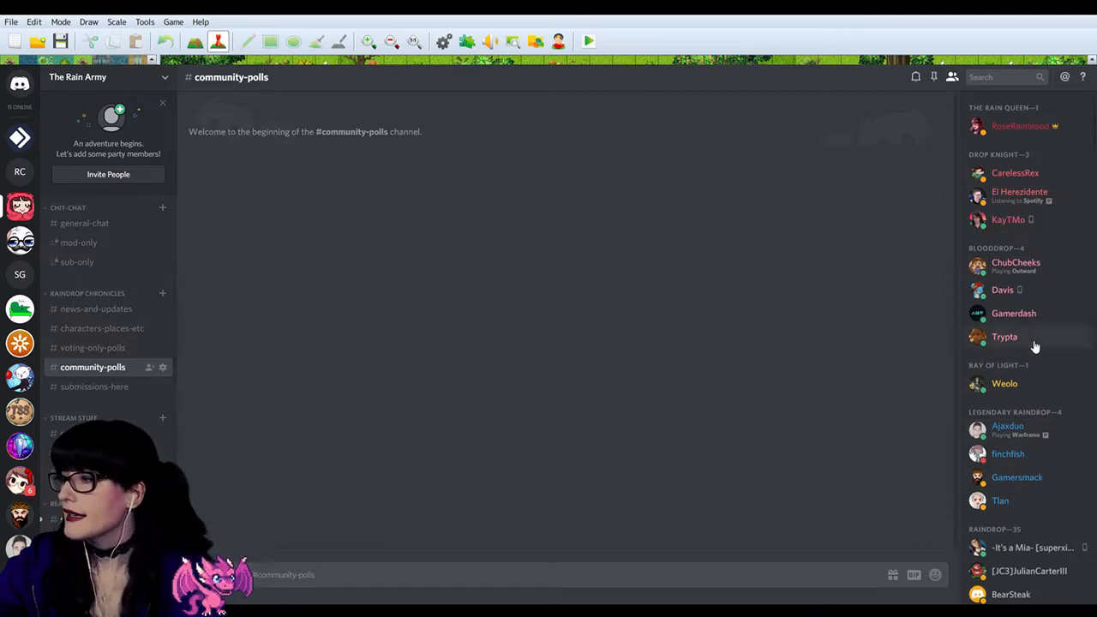
{"action": "scroll", "coordinate": [1046, 353], "scroll_direction": "down", "scroll_amount": 10}
{"action": "scroll", "coordinate": [1045, 353], "scroll_direction": "down", "scroll_amount": 3}
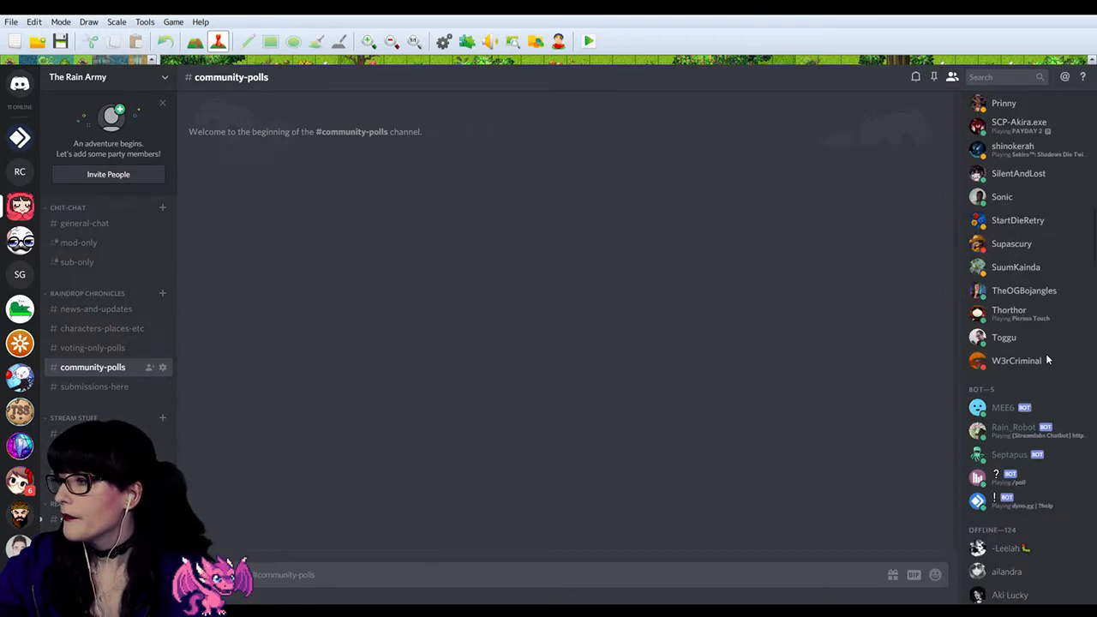
{"action": "scroll", "coordinate": [1046, 354], "scroll_direction": "up", "scroll_amount": 15}
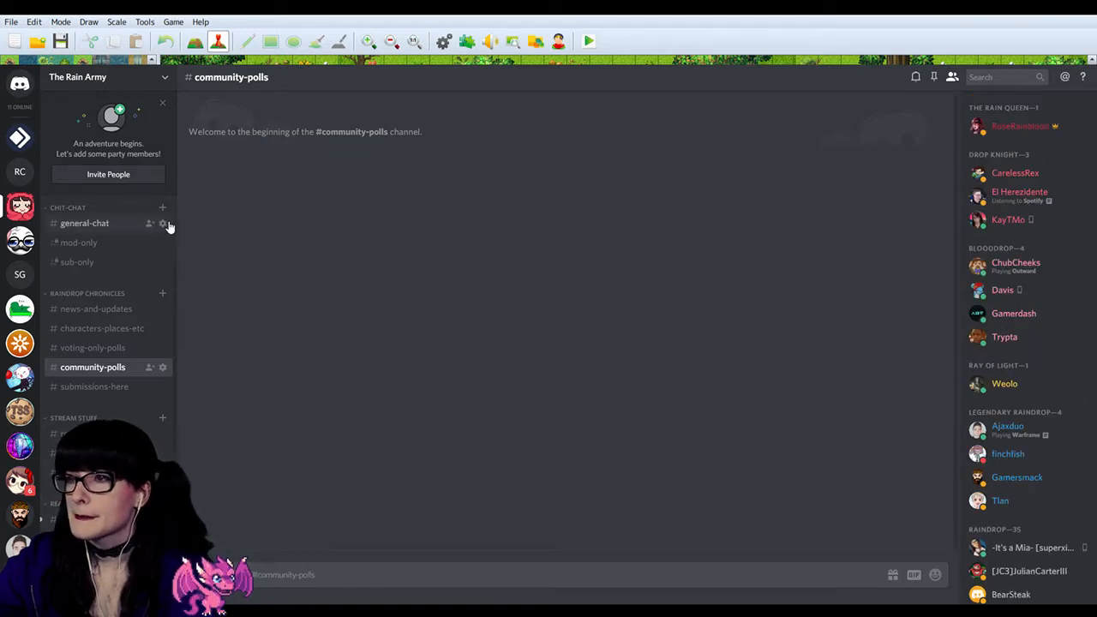
Step: Check the Raindrop Chronicles server's members, then return to The Rain Army and look through its member list for Carol The Barrel
{"action": "left_click", "coordinate": [20, 171]}
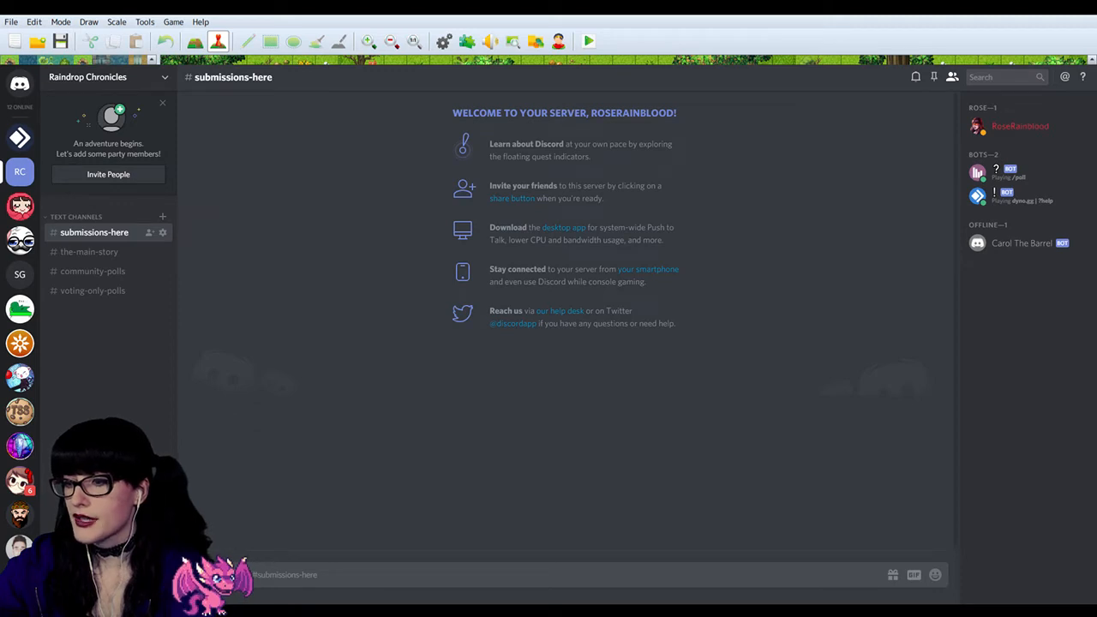
{"action": "left_click", "coordinate": [19, 206]}
{"action": "scroll", "coordinate": [1068, 313], "scroll_direction": "down", "scroll_amount": 5}
{"action": "scroll", "coordinate": [1068, 313], "scroll_direction": "down", "scroll_amount": 10}
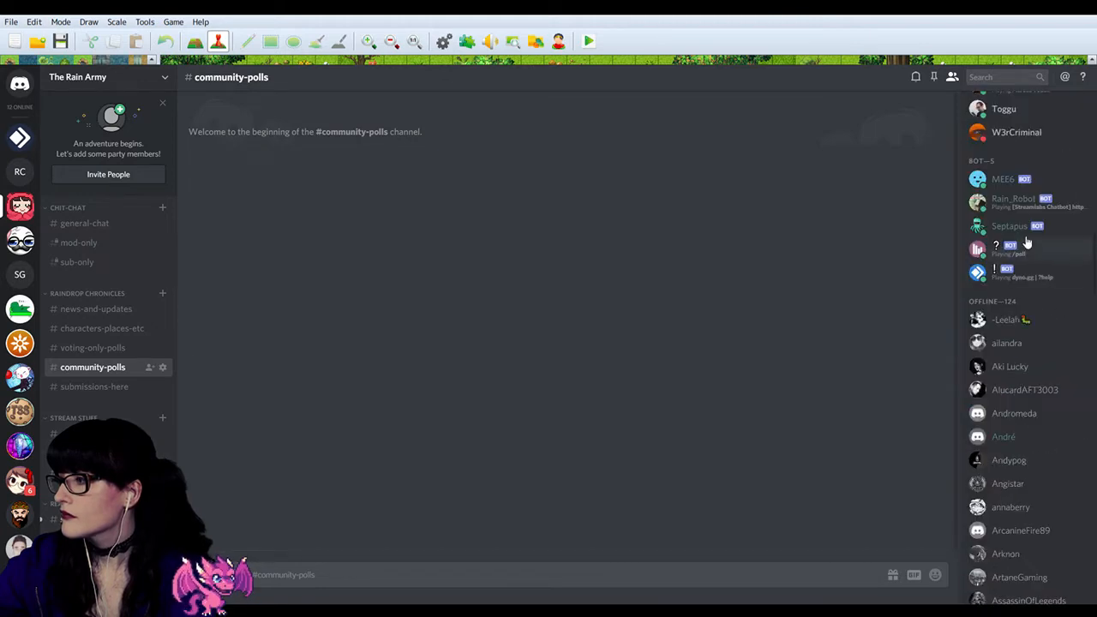
{"action": "scroll", "coordinate": [1028, 247], "scroll_direction": "down", "scroll_amount": 15}
{"action": "scroll", "coordinate": [1037, 245], "scroll_direction": "down", "scroll_amount": 20}
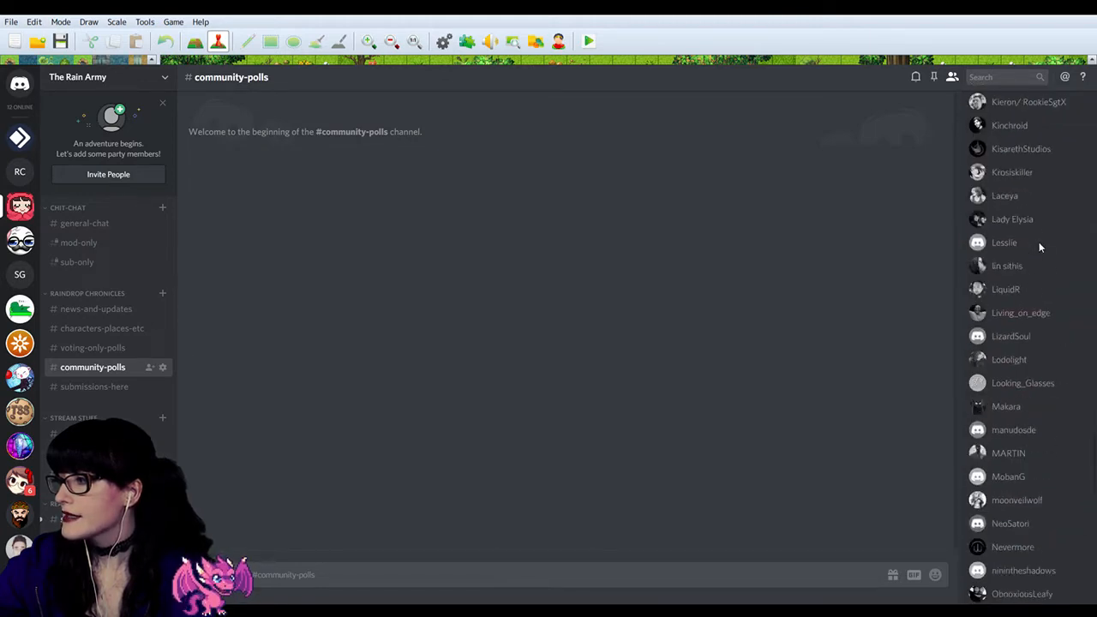
{"action": "scroll", "coordinate": [1041, 249], "scroll_direction": "up", "scroll_amount": 20}
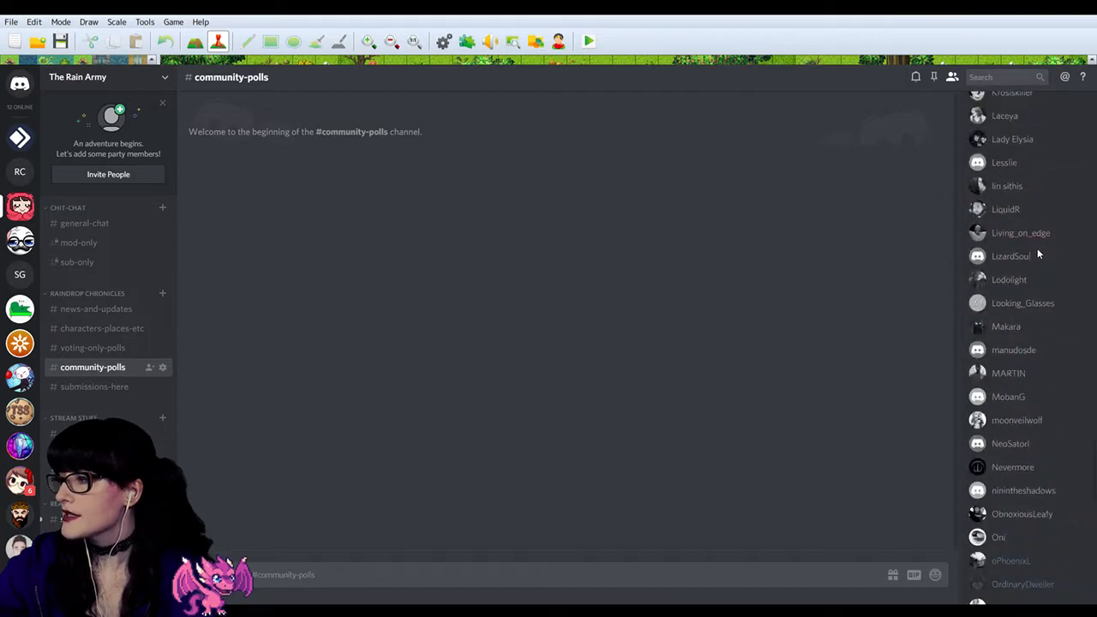
{"action": "scroll", "coordinate": [1059, 385], "scroll_direction": "down", "scroll_amount": 2}
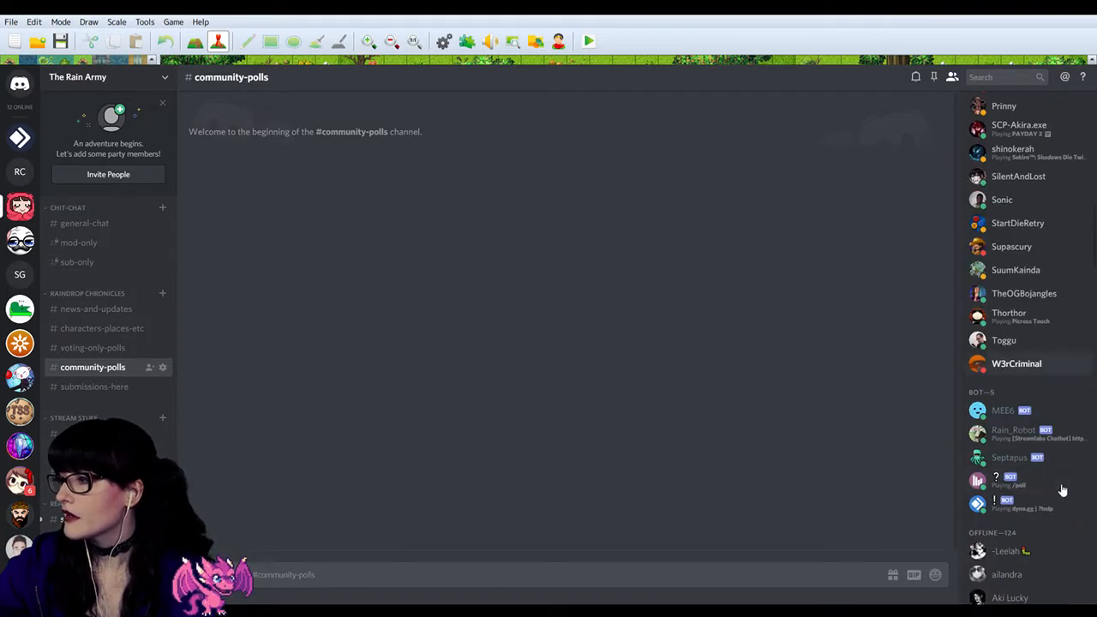
{"action": "scroll", "coordinate": [1003, 411], "scroll_direction": "up", "scroll_amount": 6}
{"action": "scroll", "coordinate": [1004, 377], "scroll_direction": "up", "scroll_amount": 6}
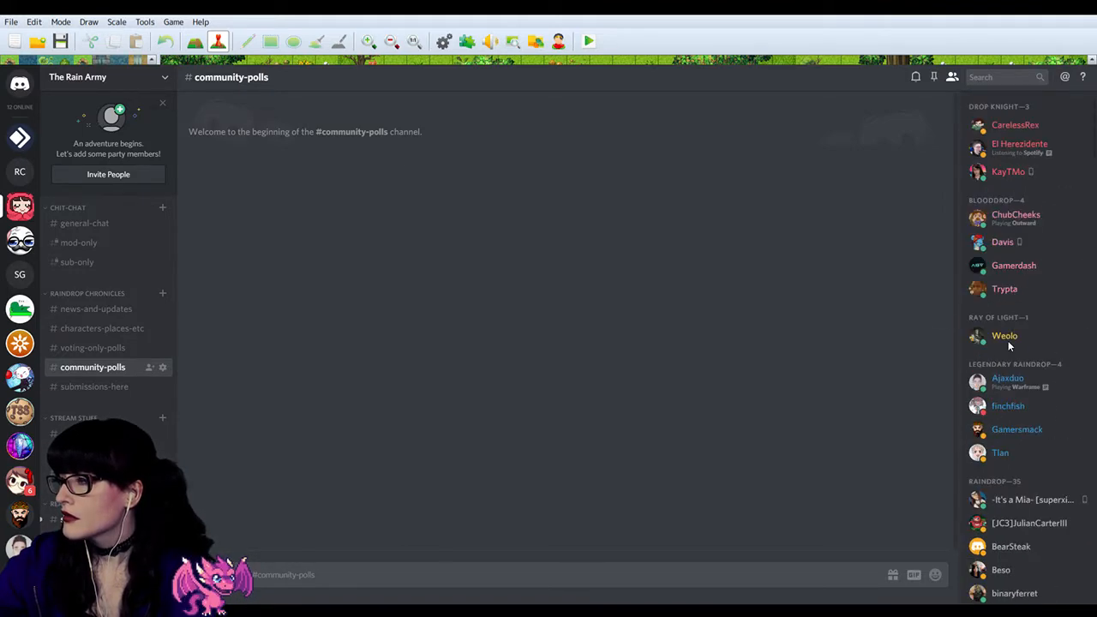
{"action": "scroll", "coordinate": [1008, 341], "scroll_direction": "down", "scroll_amount": 5}
{"action": "scroll", "coordinate": [1007, 341], "scroll_direction": "down", "scroll_amount": 10}
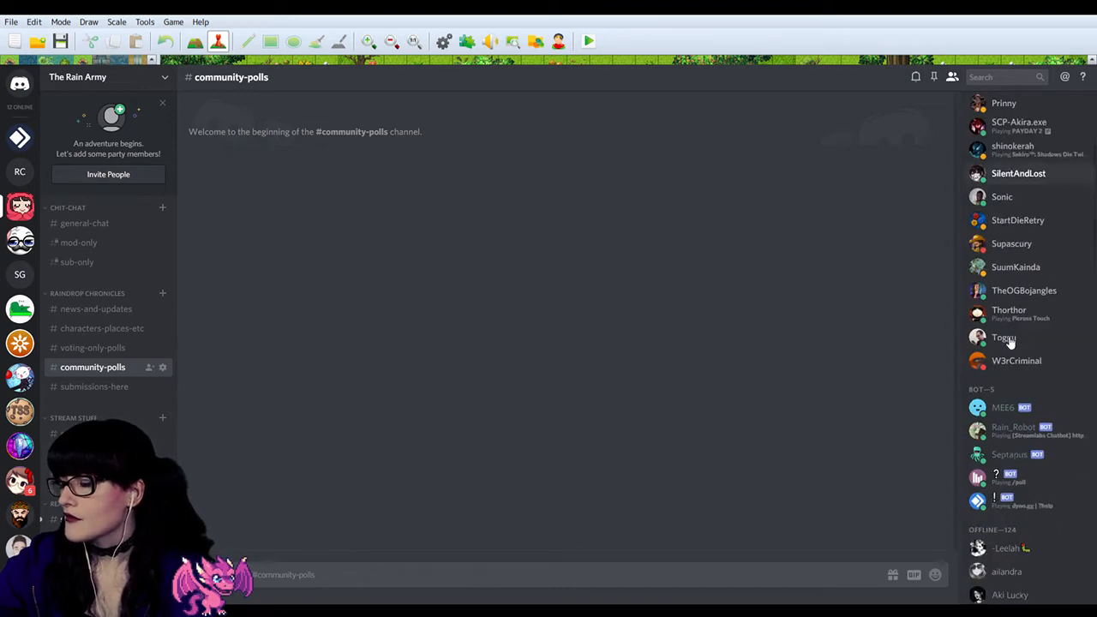
{"action": "scroll", "coordinate": [1009, 336], "scroll_direction": "up", "scroll_amount": 3}
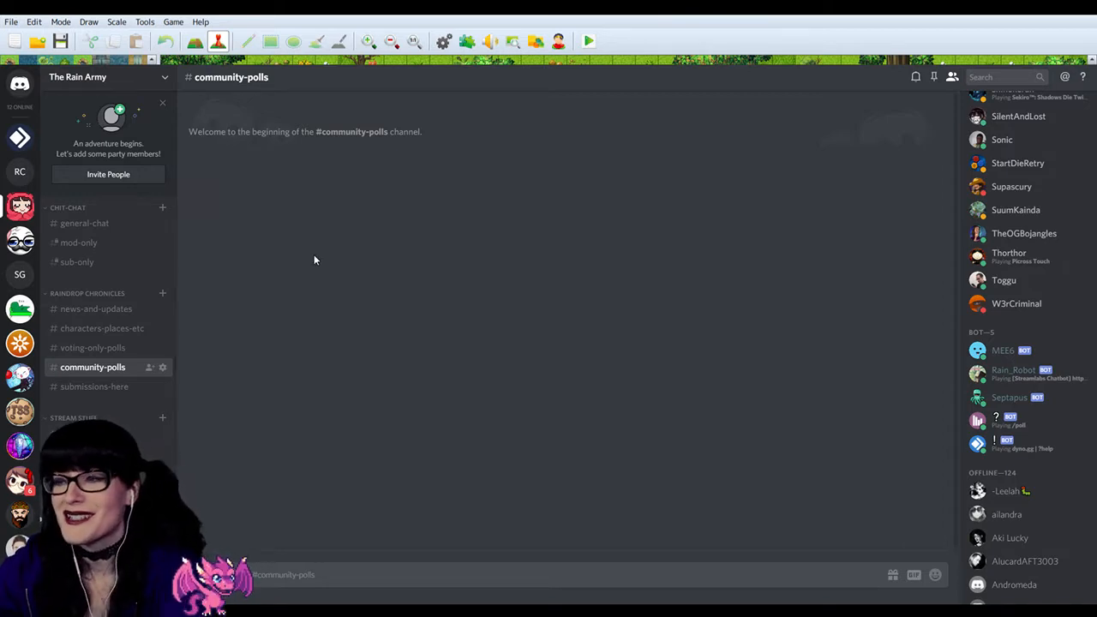
Step: Open The Rain Army's selfie-corner channel and look through the recent posts
{"action": "left_click", "coordinate": [96, 492]}
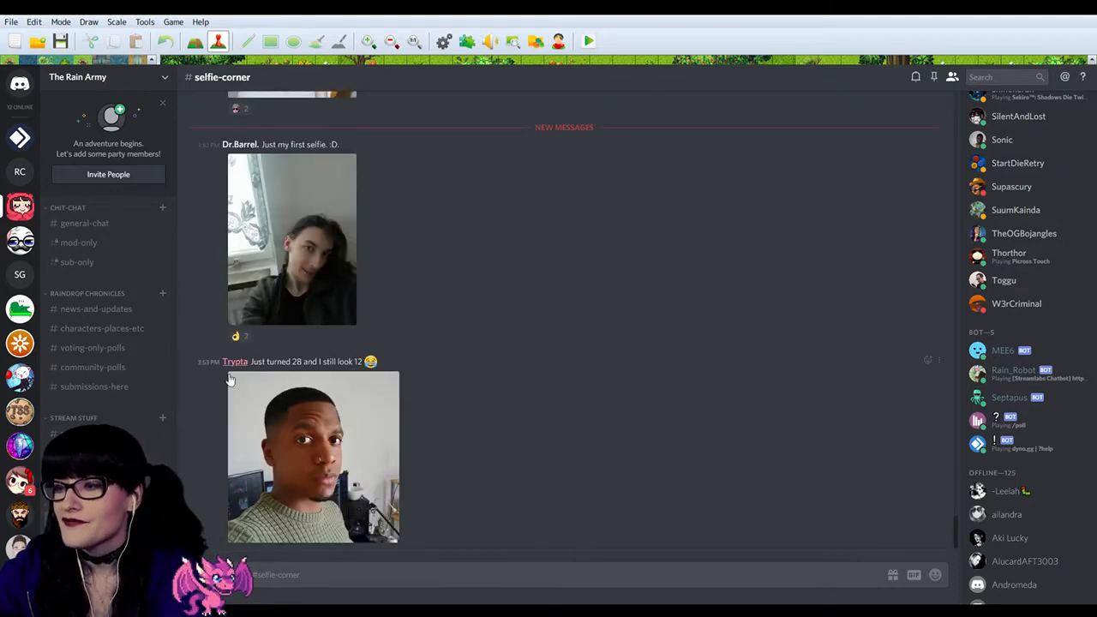
{"action": "scroll", "coordinate": [182, 385], "scroll_direction": "up", "scroll_amount": 4}
{"action": "scroll", "coordinate": [181, 386], "scroll_direction": "down", "scroll_amount": 4}
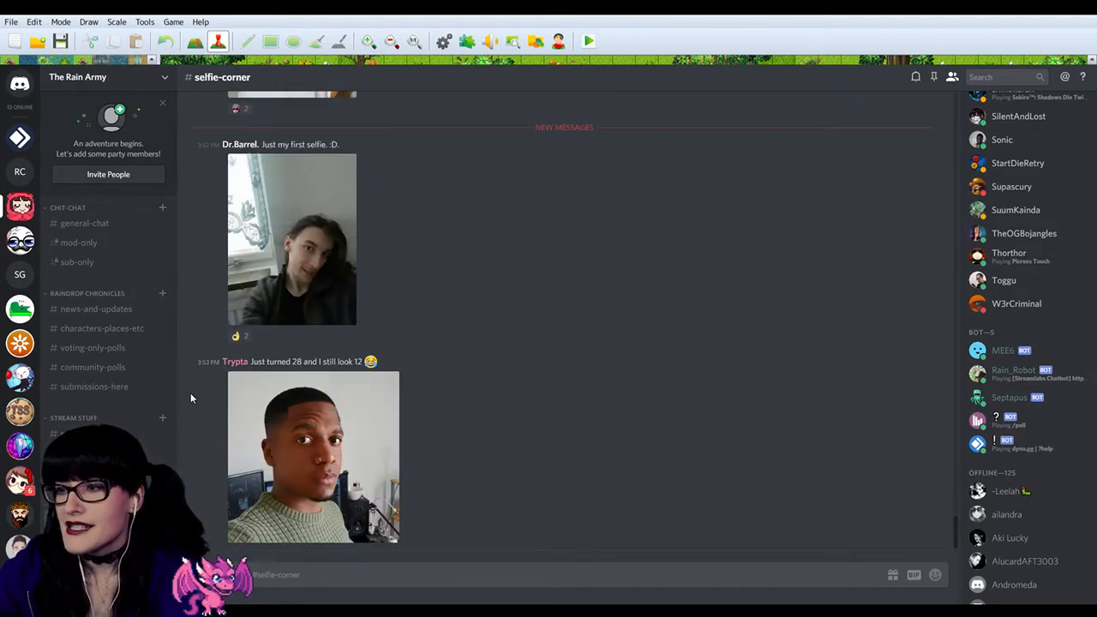
{"action": "scroll", "coordinate": [206, 396], "scroll_direction": "up", "scroll_amount": 12}
{"action": "scroll", "coordinate": [224, 404], "scroll_direction": "up", "scroll_amount": 9}
{"action": "scroll", "coordinate": [242, 394], "scroll_direction": "down", "scroll_amount": 20}
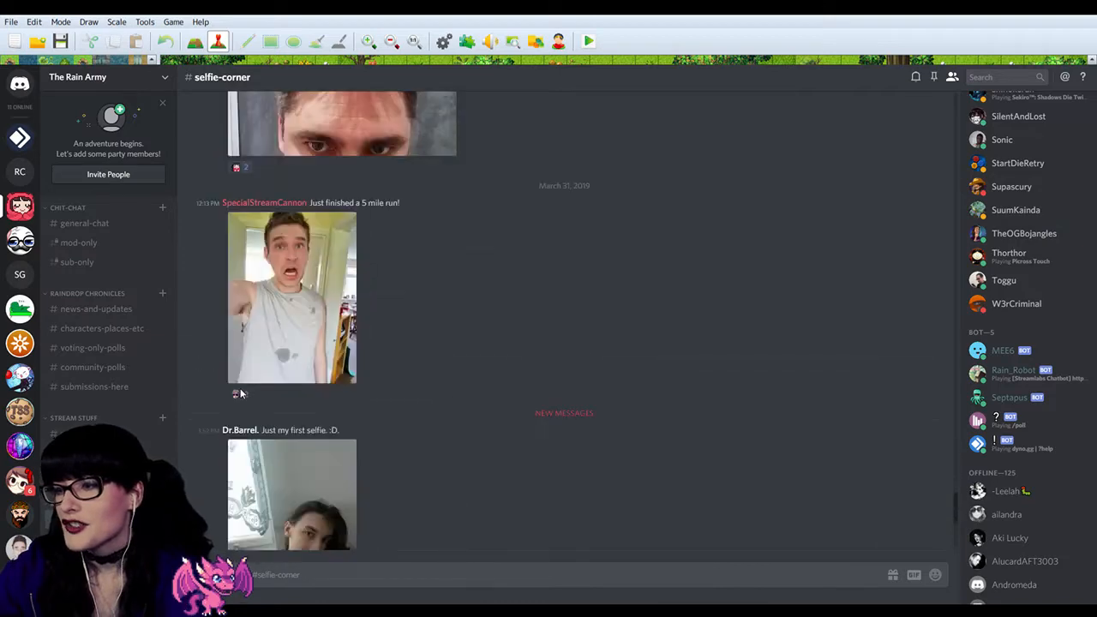
Step: View the rose-twitch-clips channel alongside the member list, and open the news-and-updates channel
{"action": "left_click", "coordinate": [94, 433]}
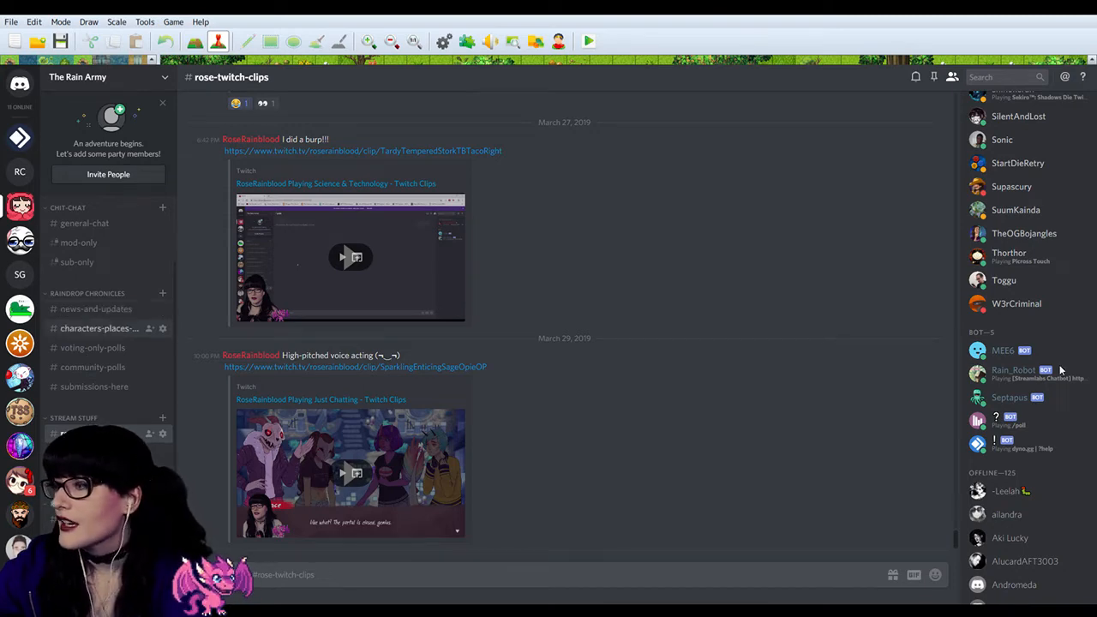
{"action": "scroll", "coordinate": [1047, 403], "scroll_direction": "down", "scroll_amount": 4}
{"action": "scroll", "coordinate": [1048, 414], "scroll_direction": "up", "scroll_amount": 6}
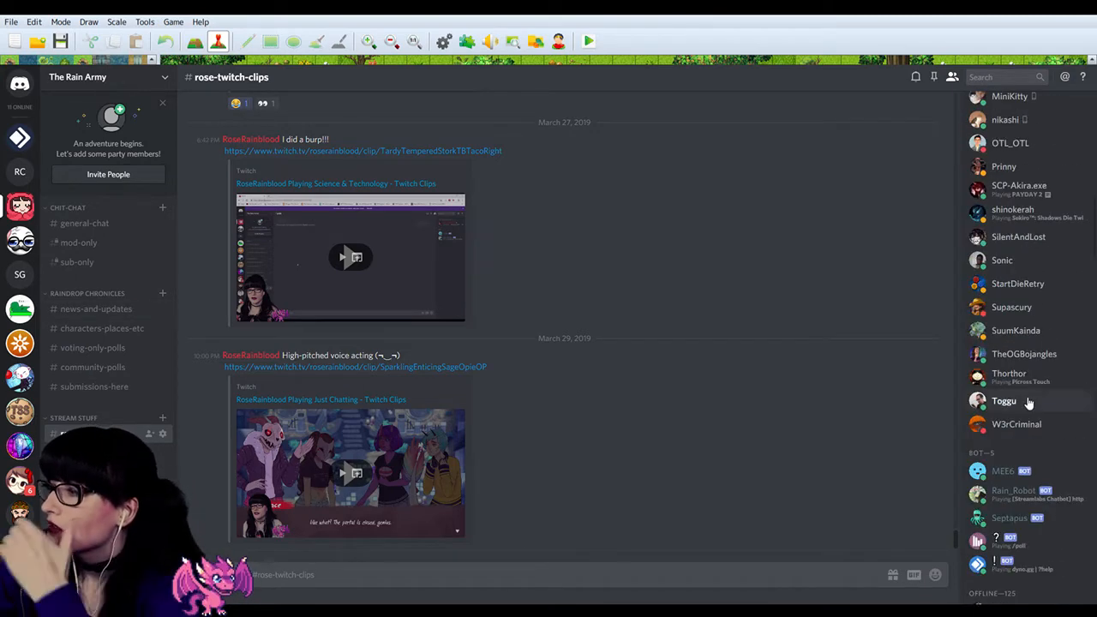
{"action": "left_click", "coordinate": [110, 309]}
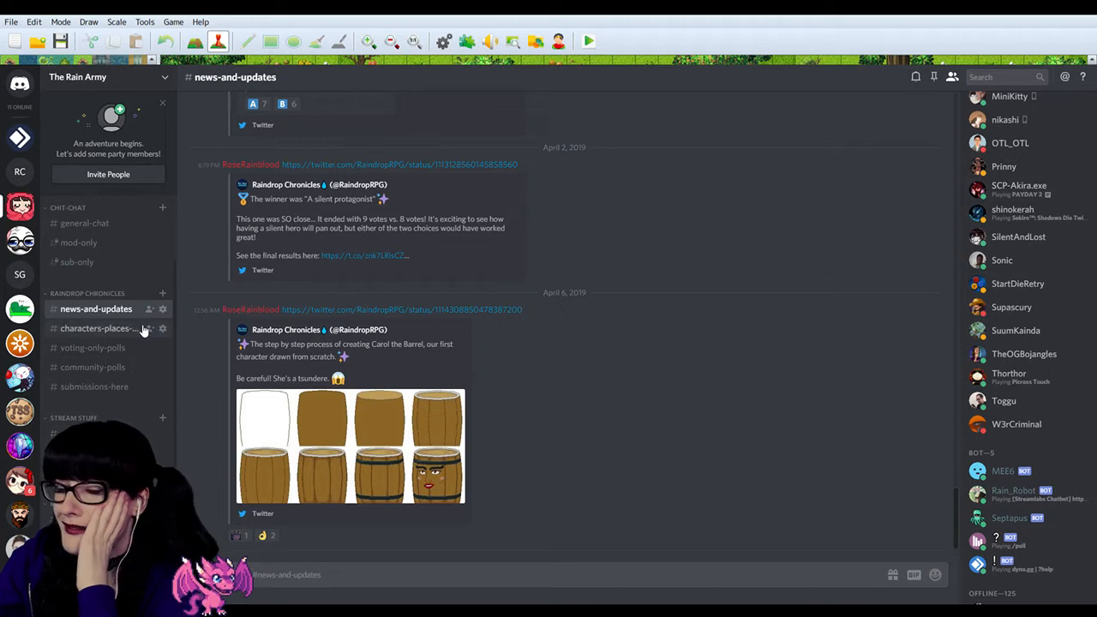
{"action": "scroll", "coordinate": [110, 327], "scroll_direction": "down", "scroll_amount": 2}
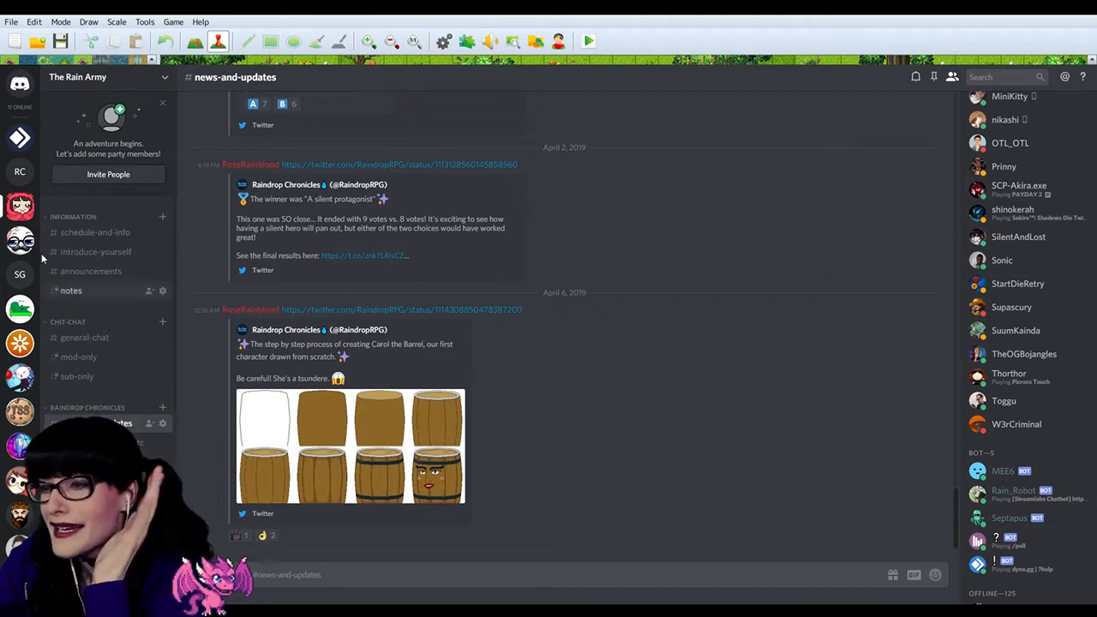
Step: Examine The Rain Army's role groups, bot group and offline members from the news-and-updates channel
{"action": "left_click", "coordinate": [23, 179]}
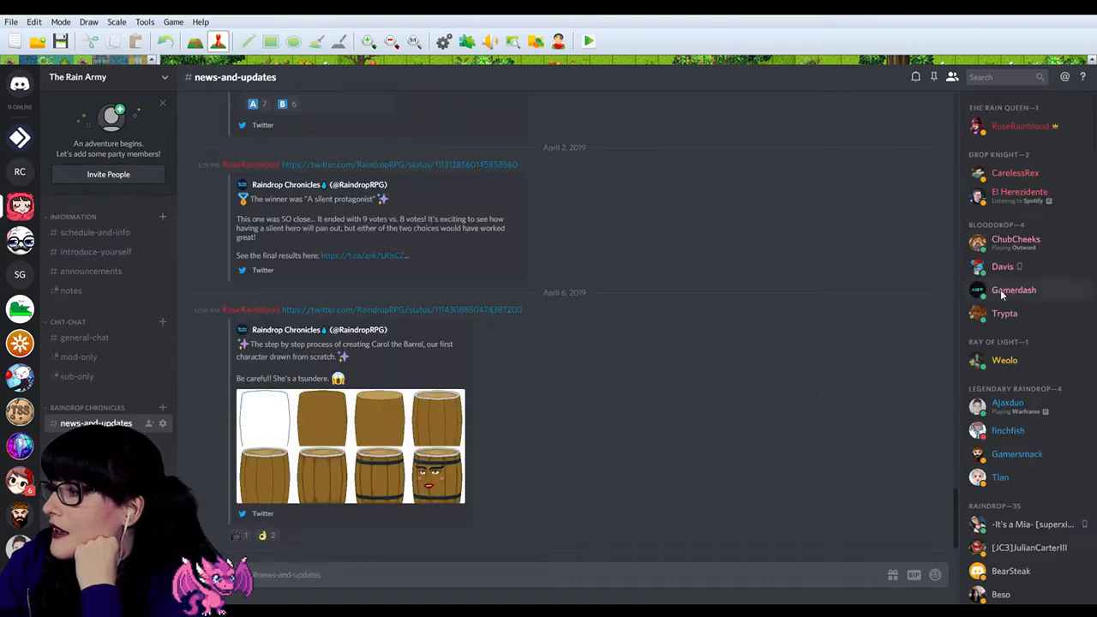
{"action": "scroll", "coordinate": [1004, 295], "scroll_direction": "down", "scroll_amount": 9}
{"action": "scroll", "coordinate": [1006, 297], "scroll_direction": "up", "scroll_amount": 7}
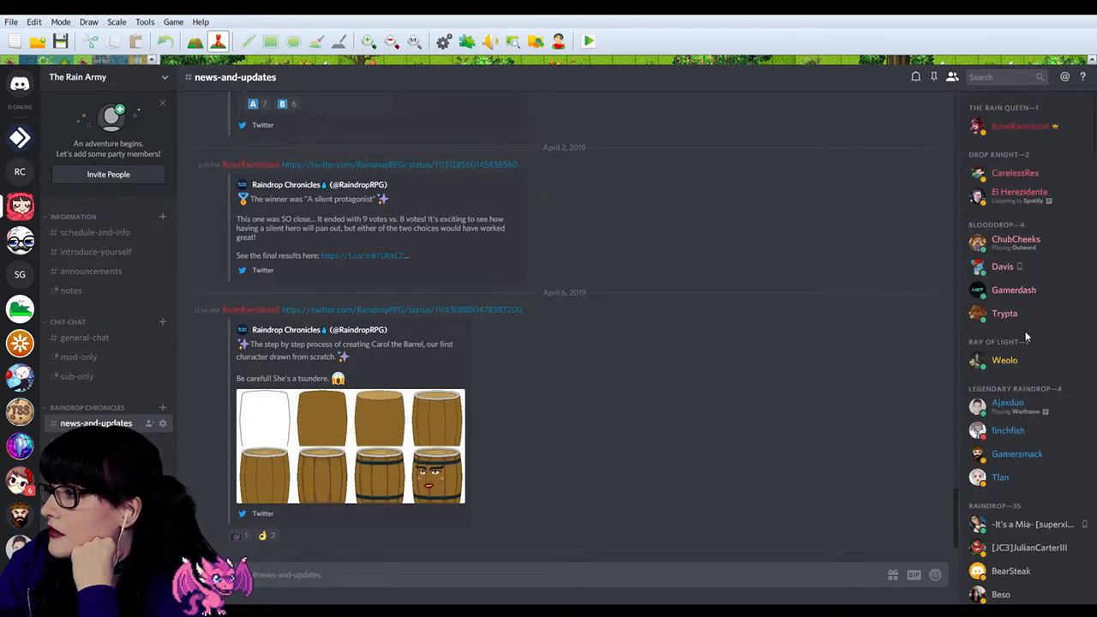
{"action": "scroll", "coordinate": [1025, 331], "scroll_direction": "down", "scroll_amount": 10}
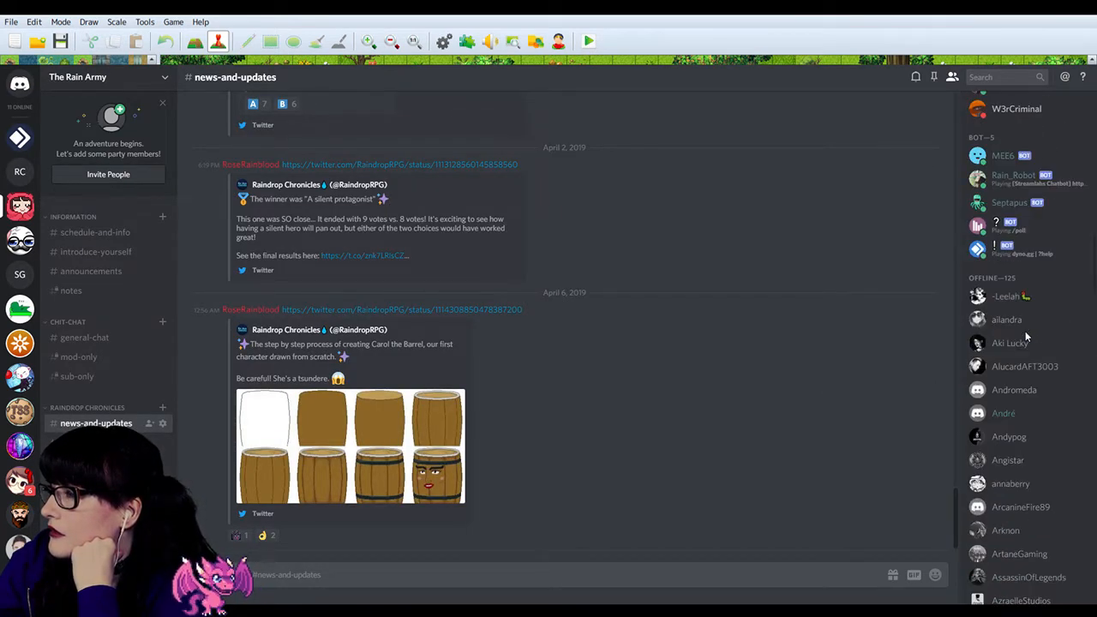
{"action": "scroll", "coordinate": [1026, 337], "scroll_direction": "up", "scroll_amount": 10}
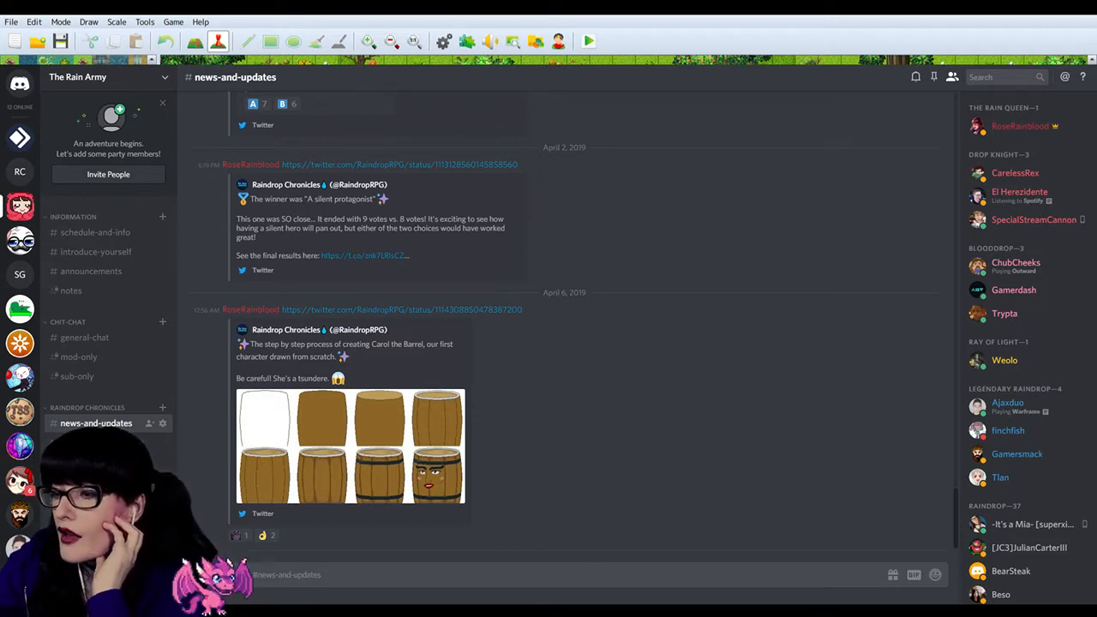
{"action": "scroll", "coordinate": [1036, 401], "scroll_direction": "down", "scroll_amount": 12}
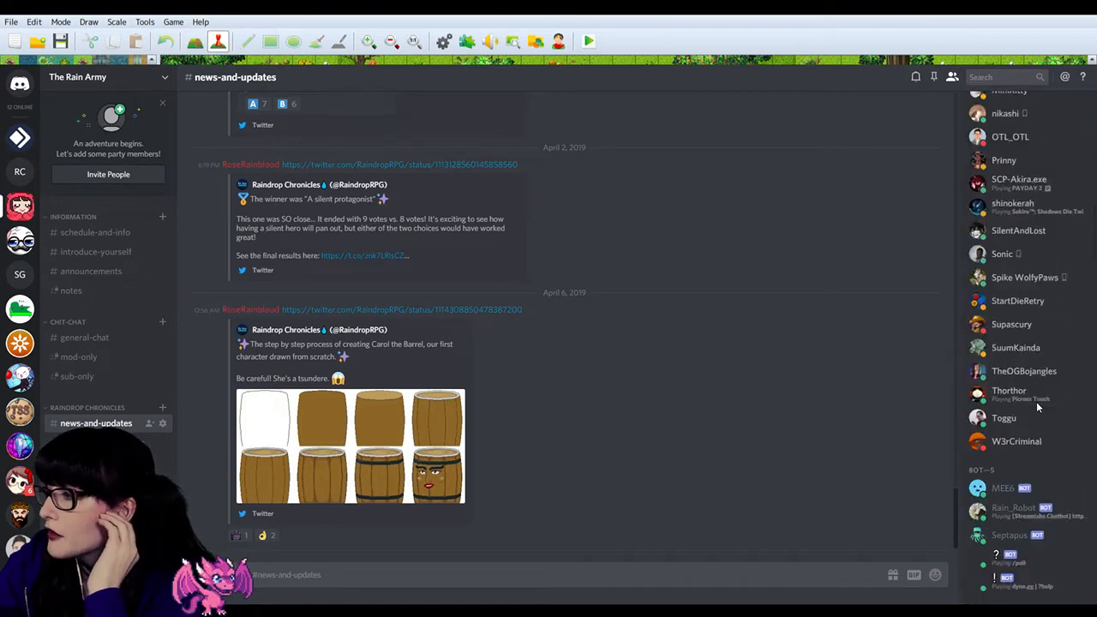
{"action": "scroll", "coordinate": [1033, 400], "scroll_direction": "up", "scroll_amount": 5}
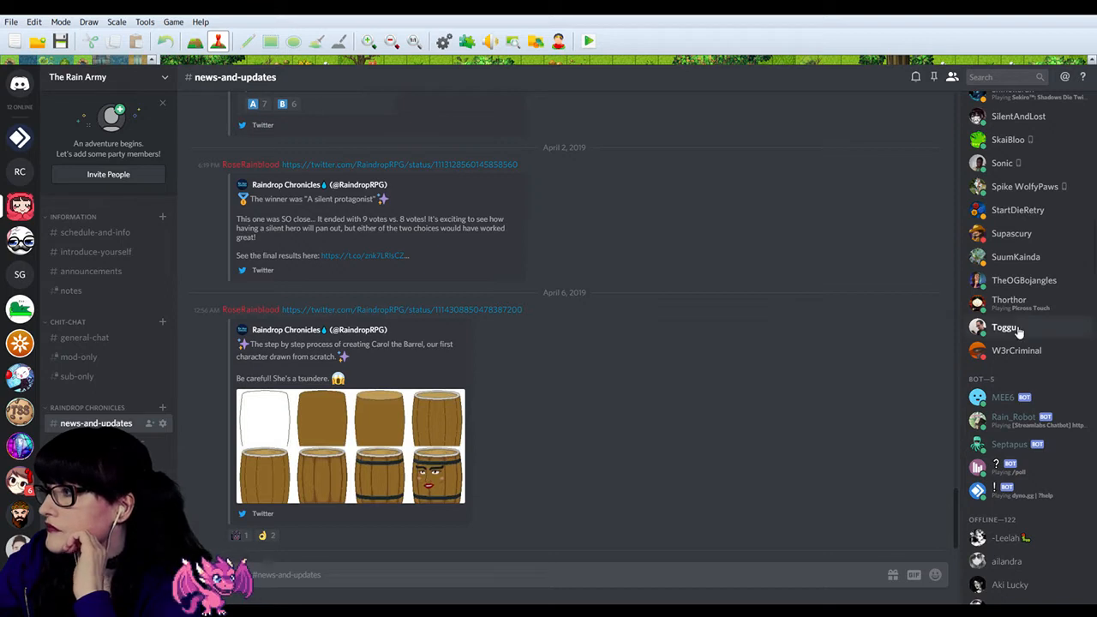
{"action": "scroll", "coordinate": [1018, 330], "scroll_direction": "down", "scroll_amount": 3}
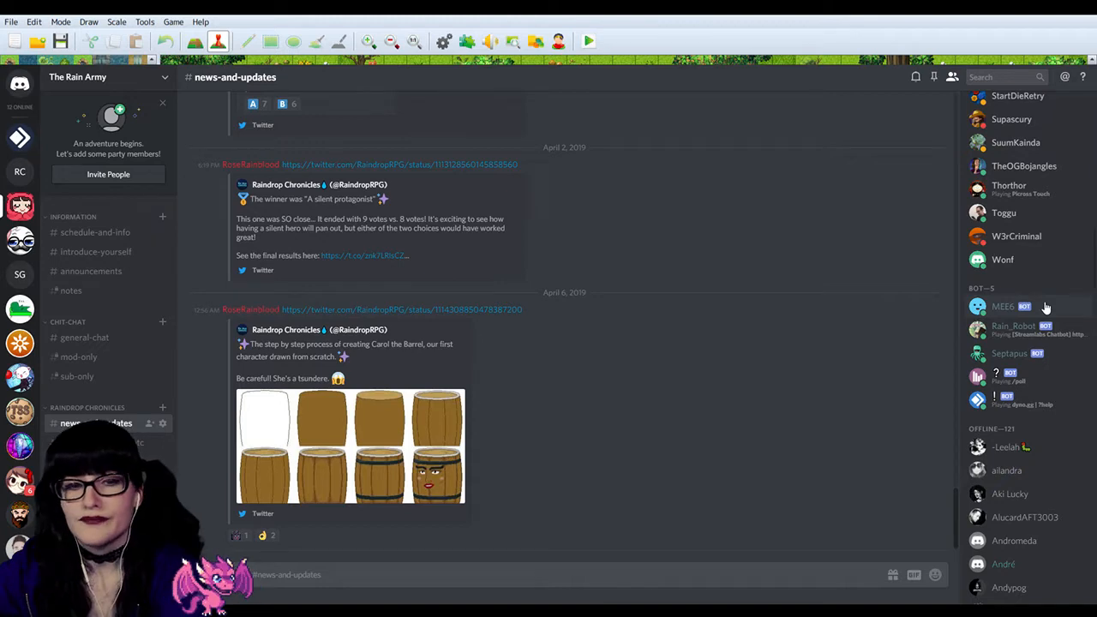
{"action": "scroll", "coordinate": [1047, 326], "scroll_direction": "down", "scroll_amount": 10}
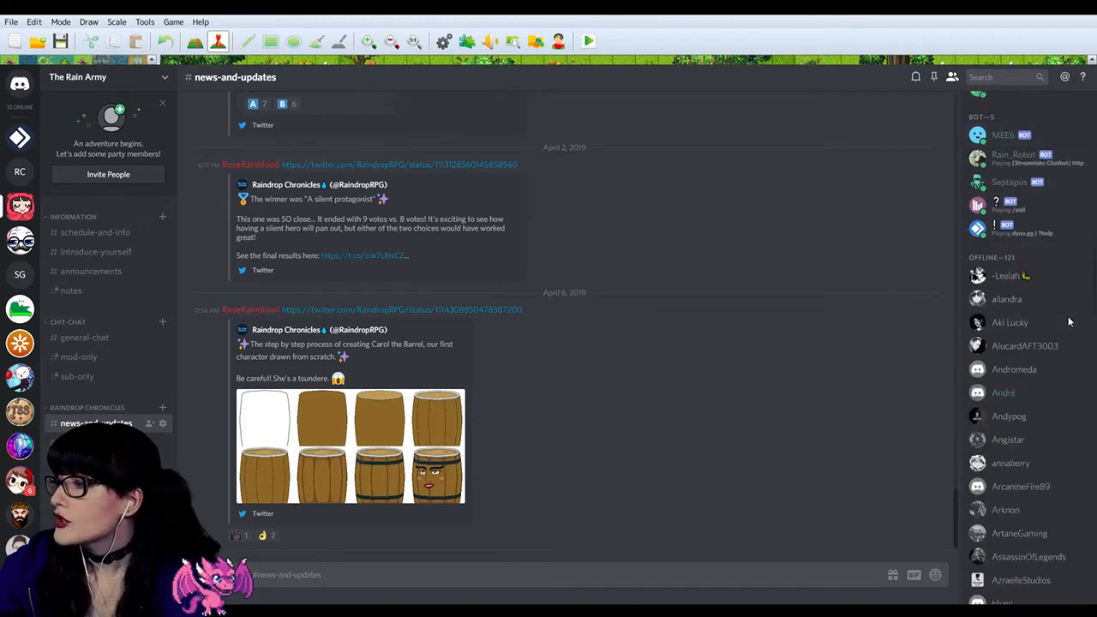
{"action": "scroll", "coordinate": [1051, 377], "scroll_direction": "down", "scroll_amount": 10}
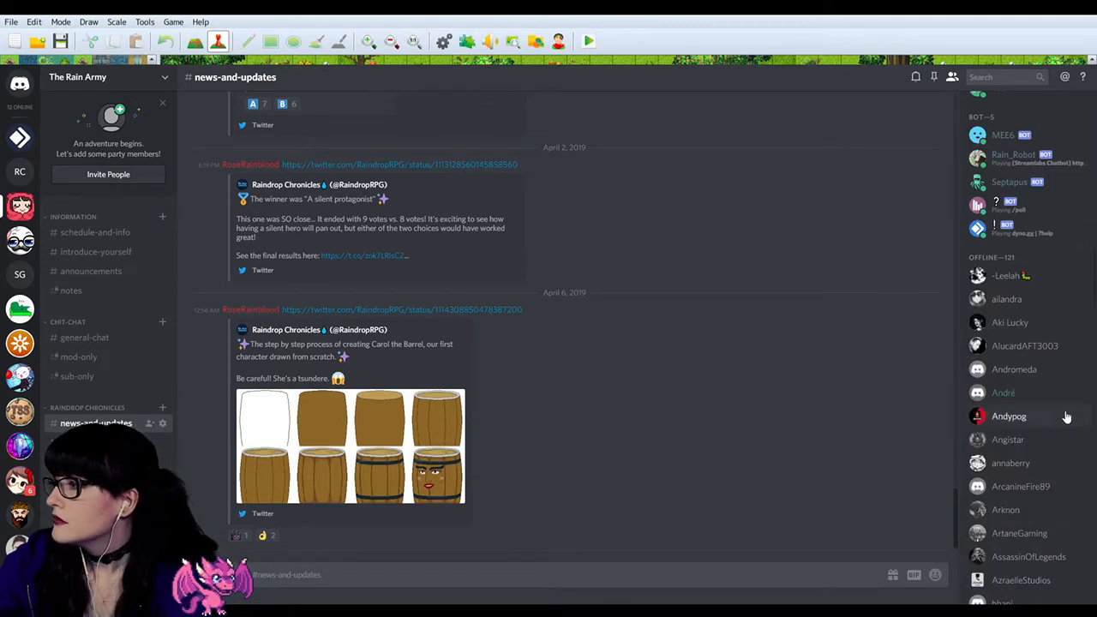
Step: Find PollBot among The Rain Army's offline members and kick it from the server
{"action": "scroll", "coordinate": [1028, 424], "scroll_direction": "up", "scroll_amount": 15}
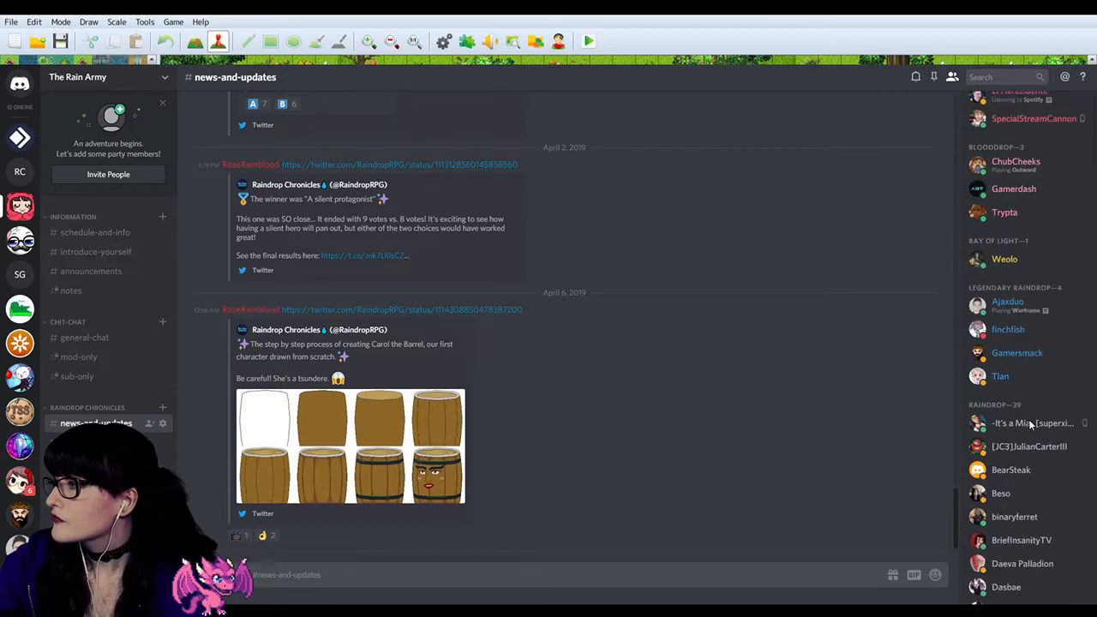
{"action": "scroll", "coordinate": [1029, 425], "scroll_direction": "down", "scroll_amount": 13}
{"action": "scroll", "coordinate": [1029, 419], "scroll_direction": "down", "scroll_amount": 10}
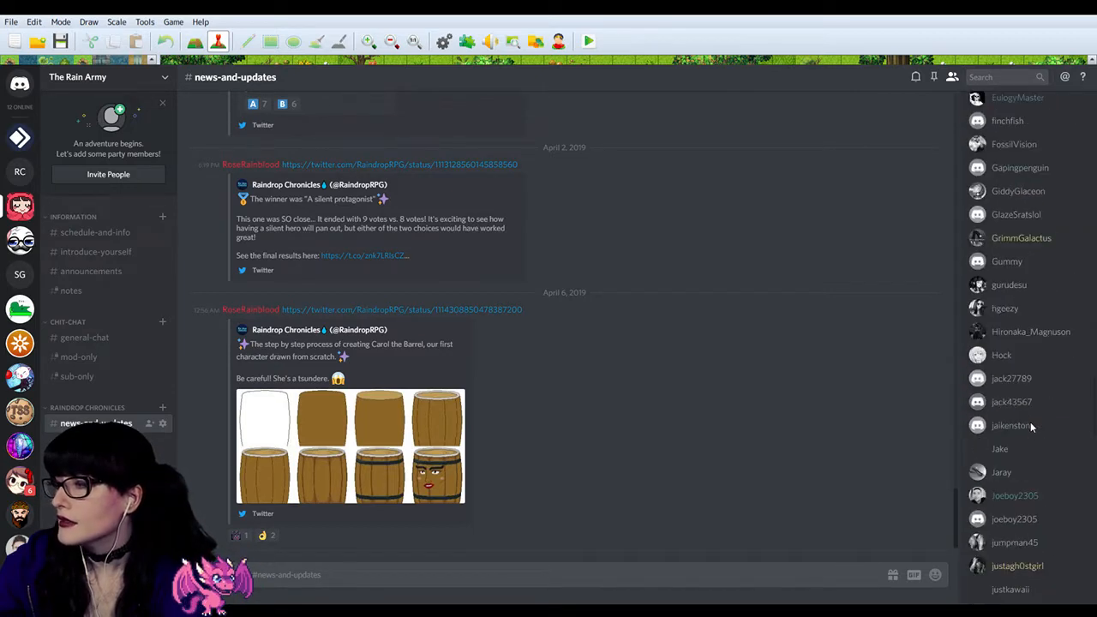
{"action": "scroll", "coordinate": [1030, 421], "scroll_direction": "up", "scroll_amount": 5}
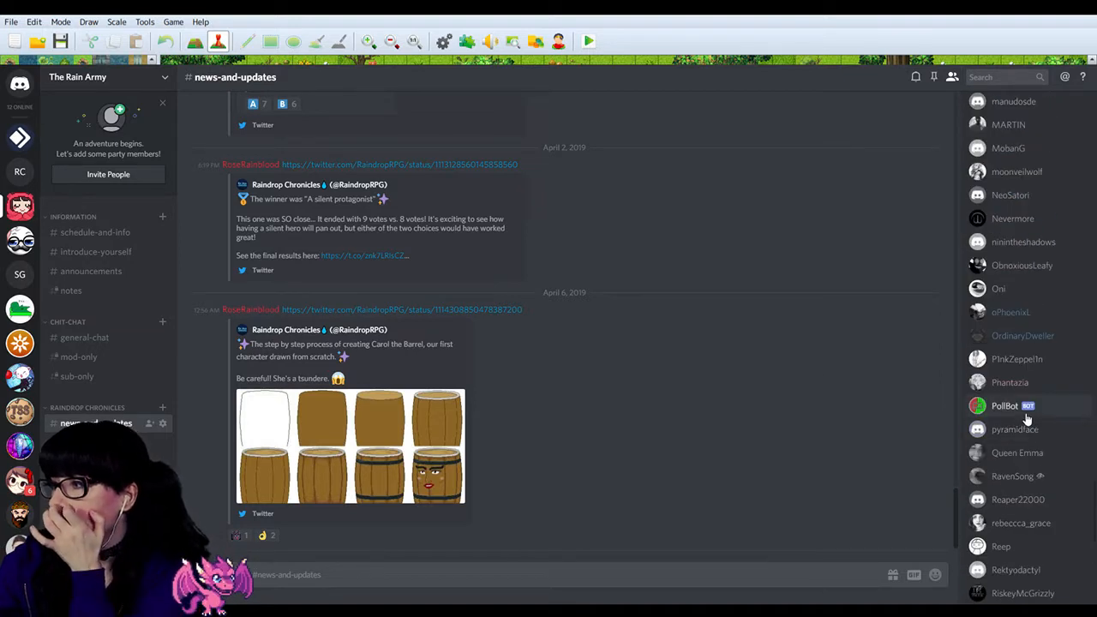
{"action": "left_click", "coordinate": [1027, 416]}
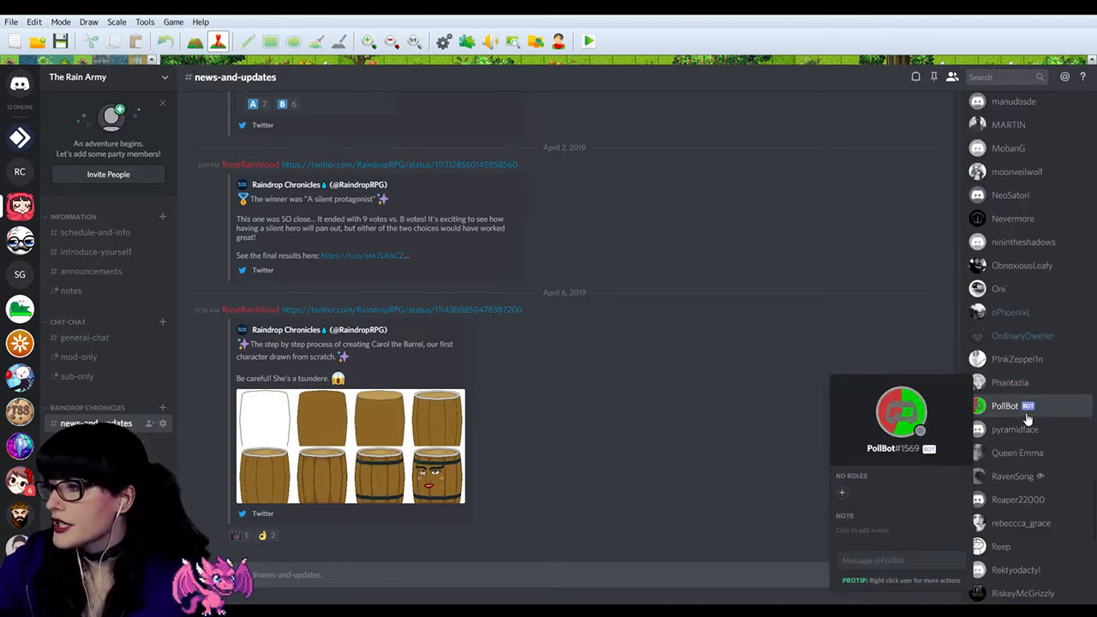
{"action": "left_click", "coordinate": [1027, 417]}
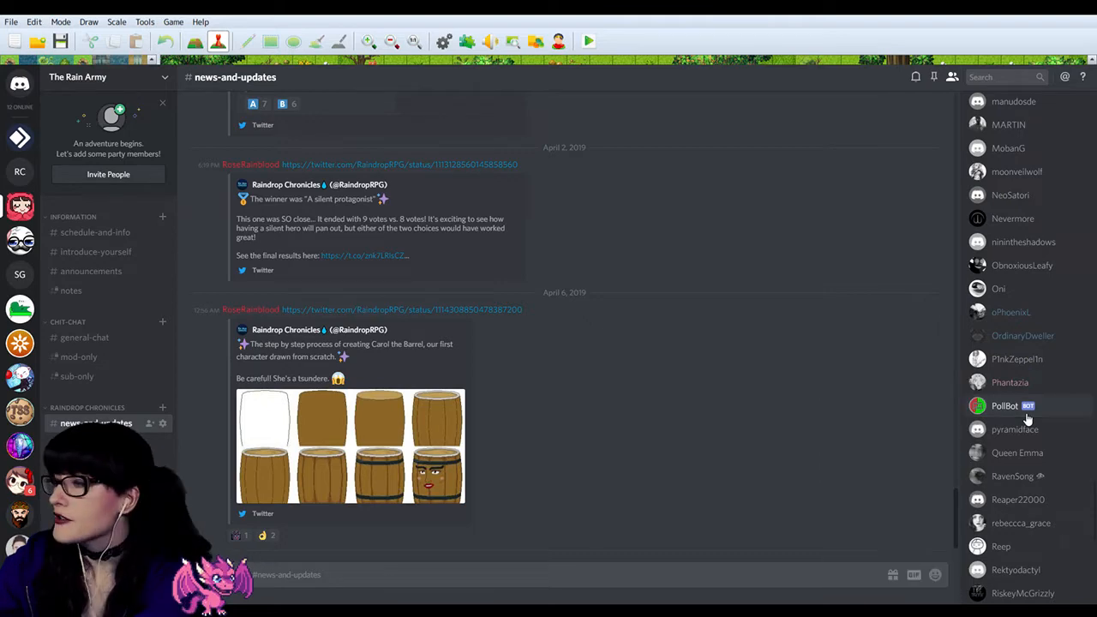
{"action": "left_click", "coordinate": [1027, 417]}
{"action": "right_click", "coordinate": [1026, 414]}
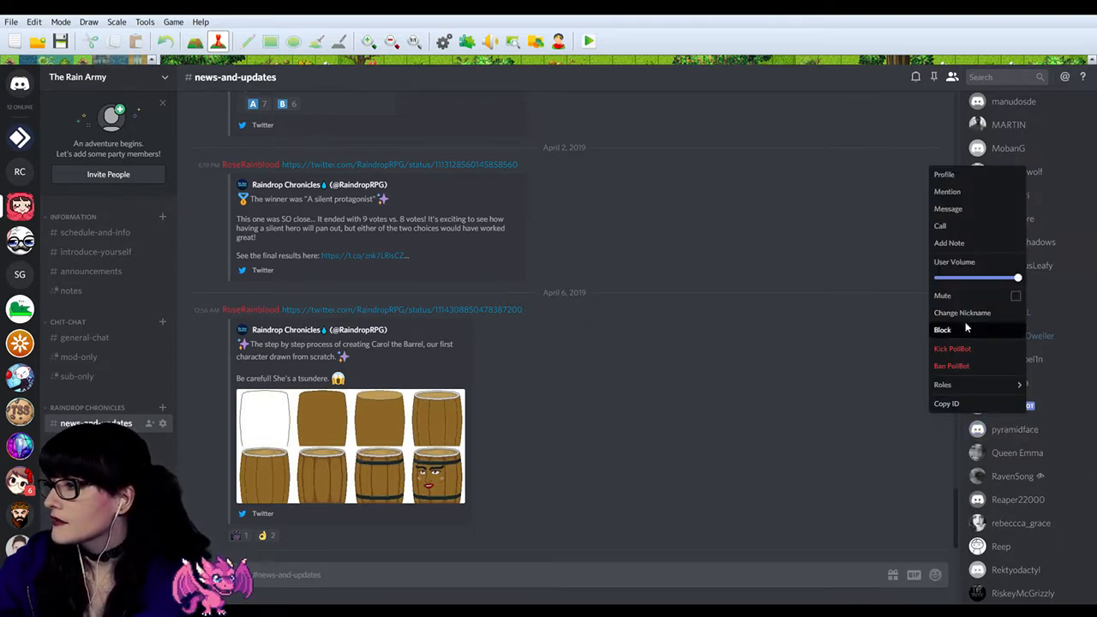
{"action": "left_click", "coordinate": [953, 348]}
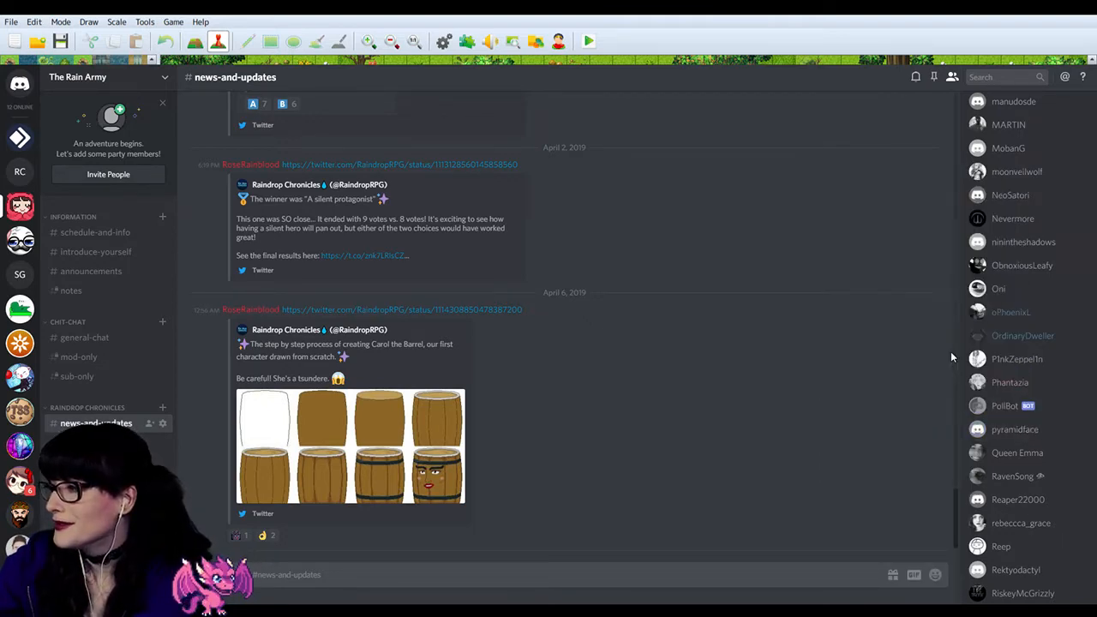
{"action": "left_click", "coordinate": [644, 408]}
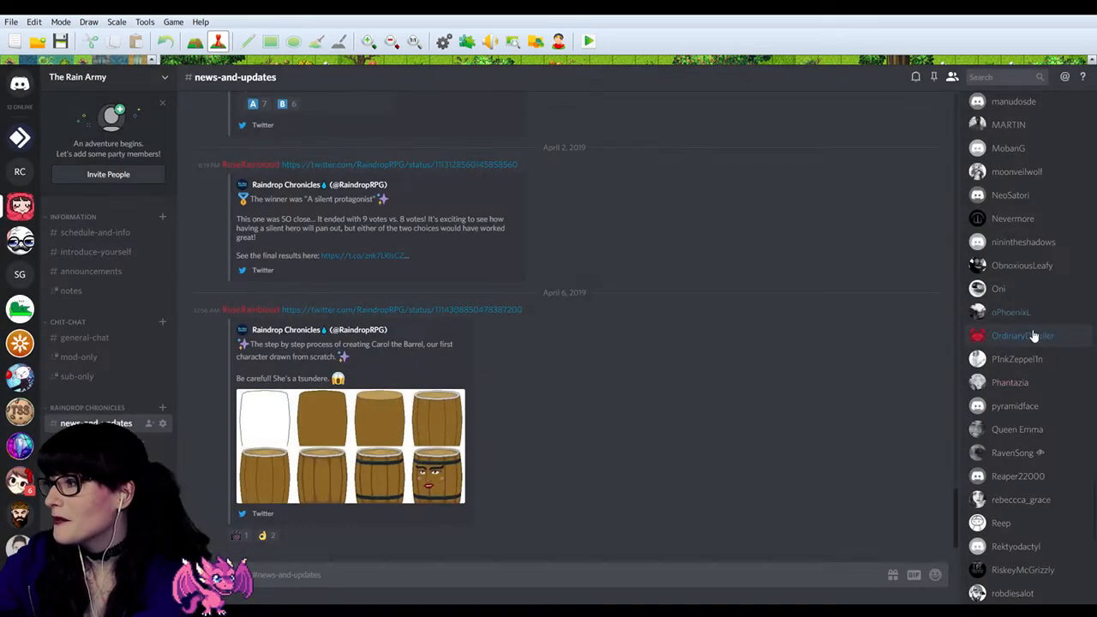
Step: Examine The Rain Army's member list from the offline members up to the highest role for Carol The Barrel
{"action": "scroll", "coordinate": [1033, 329], "scroll_direction": "up", "scroll_amount": 10}
{"action": "scroll", "coordinate": [1033, 257], "scroll_direction": "up", "scroll_amount": 5}
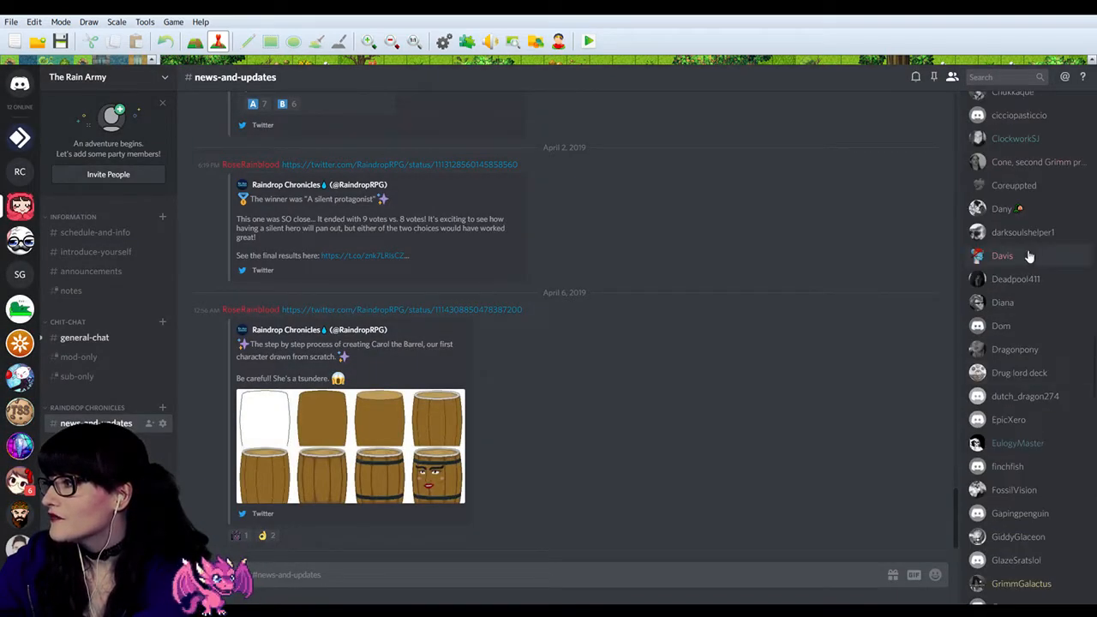
{"action": "scroll", "coordinate": [1026, 163], "scroll_direction": "up", "scroll_amount": 4}
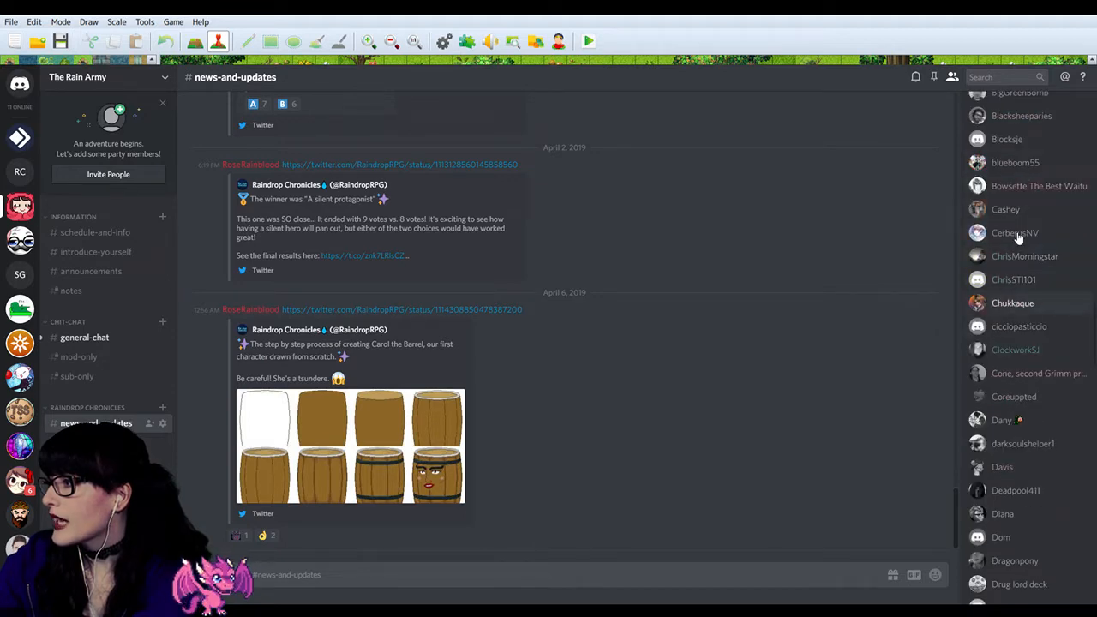
{"action": "scroll", "coordinate": [1045, 222], "scroll_direction": "up", "scroll_amount": 4}
{"action": "scroll", "coordinate": [1045, 219], "scroll_direction": "up", "scroll_amount": 8}
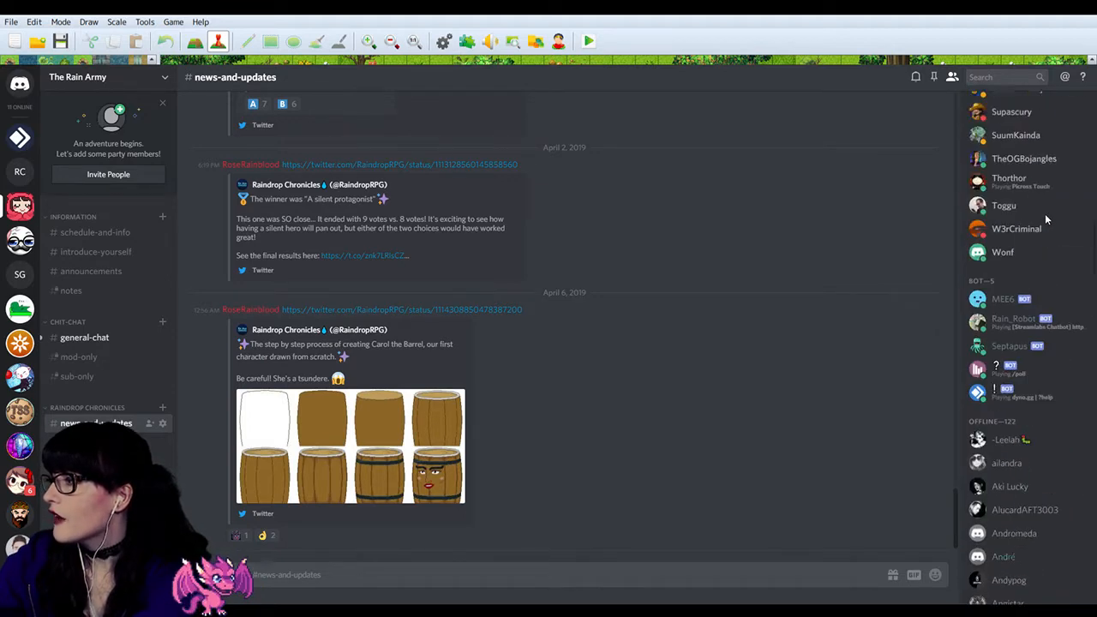
{"action": "scroll", "coordinate": [1047, 387], "scroll_direction": "up", "scroll_amount": 6}
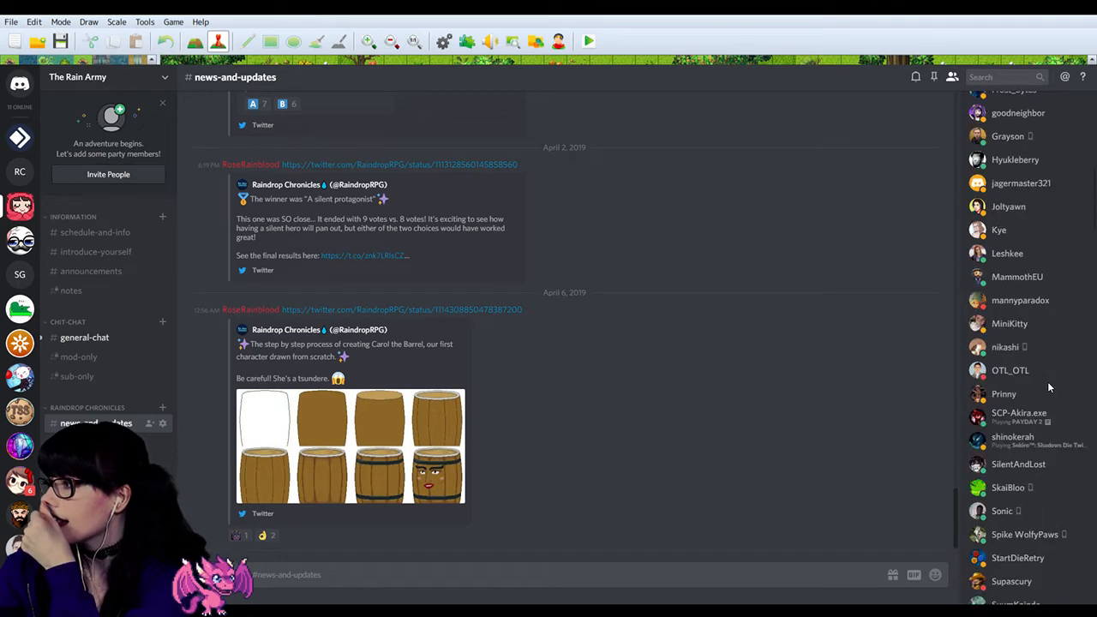
{"action": "scroll", "coordinate": [1029, 189], "scroll_direction": "up", "scroll_amount": 3}
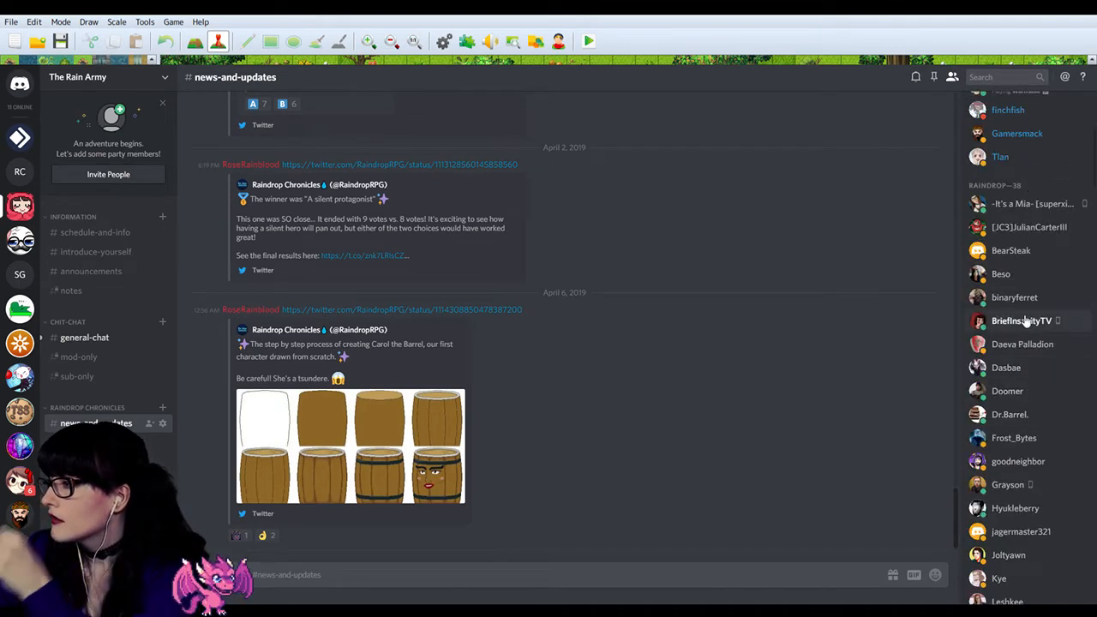
{"action": "scroll", "coordinate": [1027, 317], "scroll_direction": "up", "scroll_amount": 8}
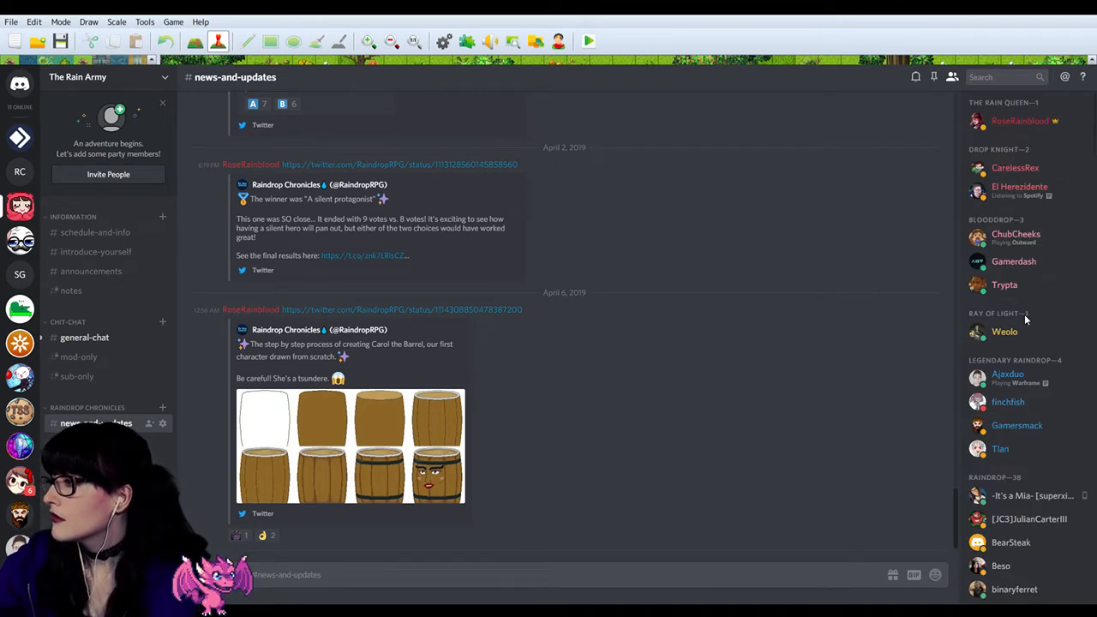
{"action": "left_click", "coordinate": [142, 79]}
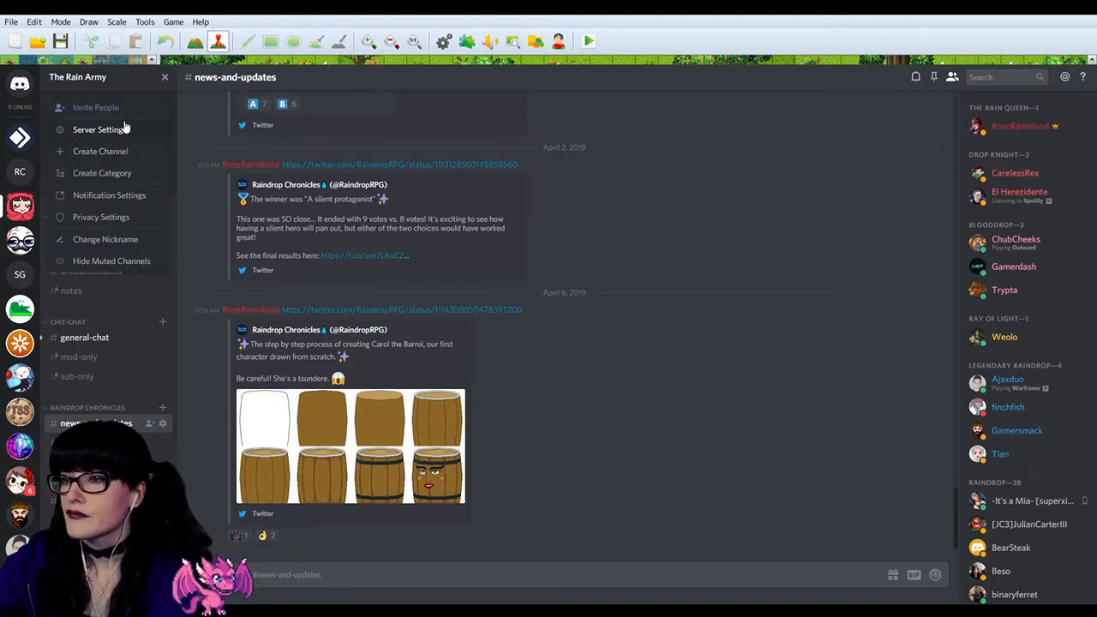
{"action": "left_click", "coordinate": [127, 129]}
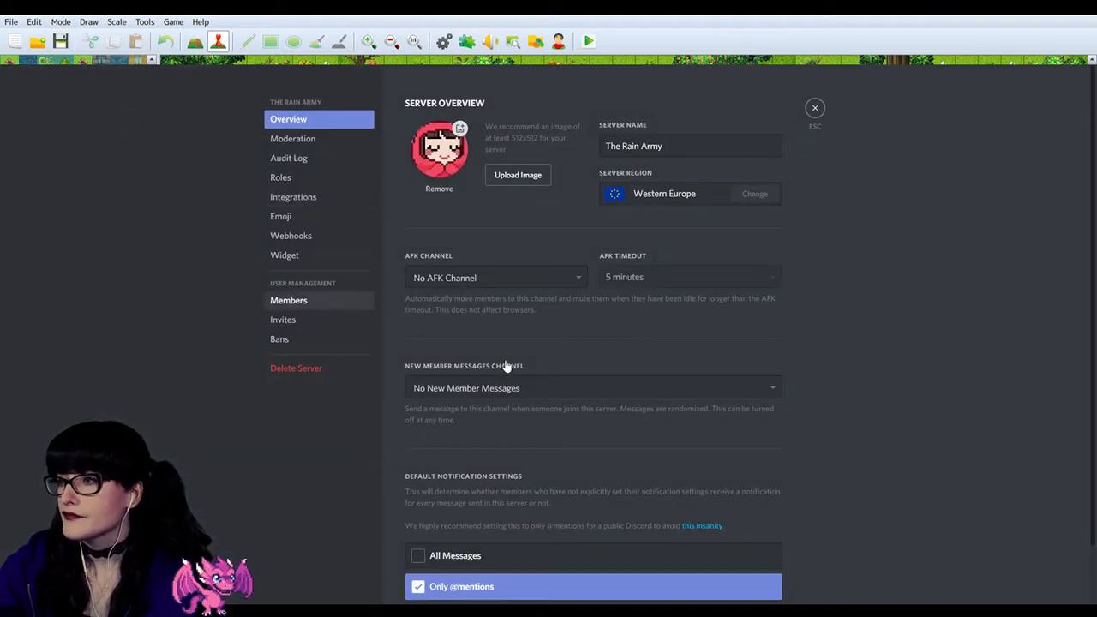
{"action": "left_click", "coordinate": [335, 307]}
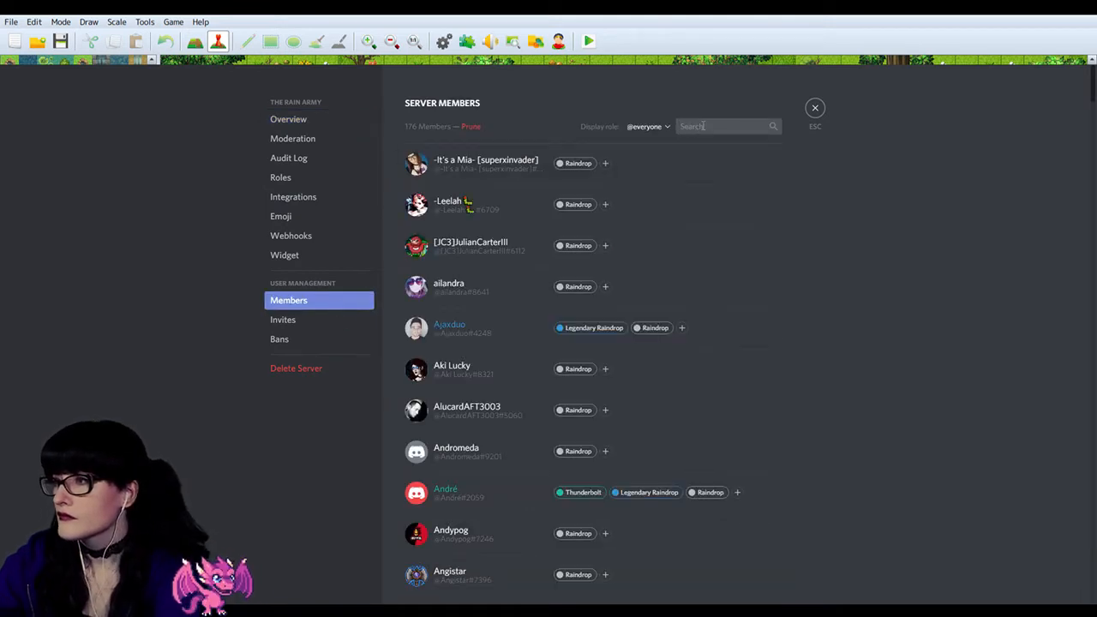
{"action": "left_click", "coordinate": [704, 126]}
{"action": "type", "text": "carol"}
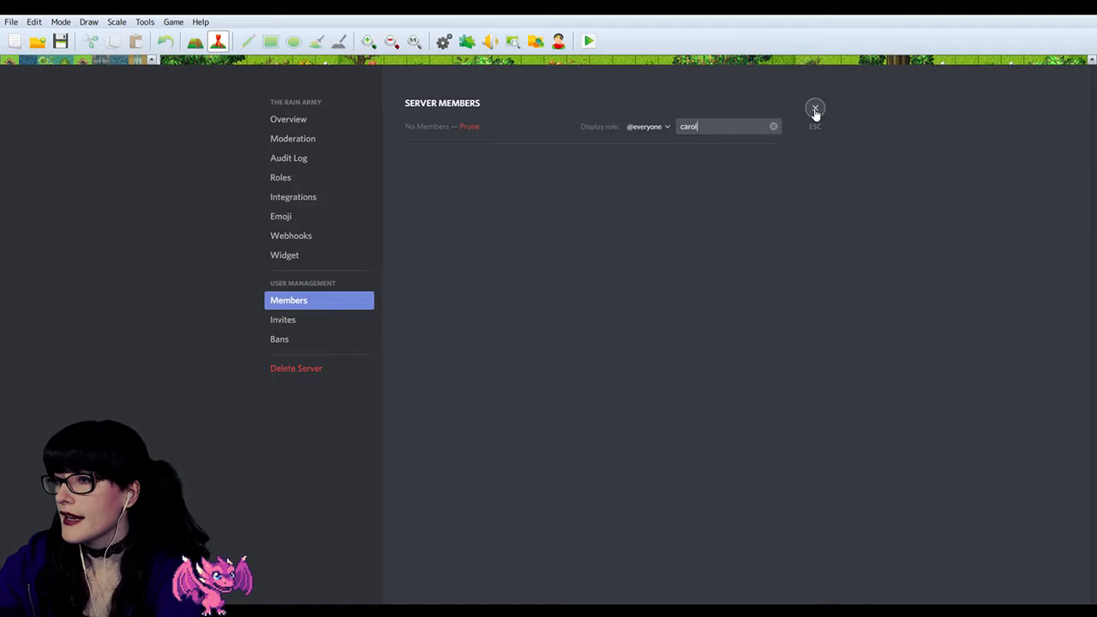
{"action": "left_click", "coordinate": [816, 111]}
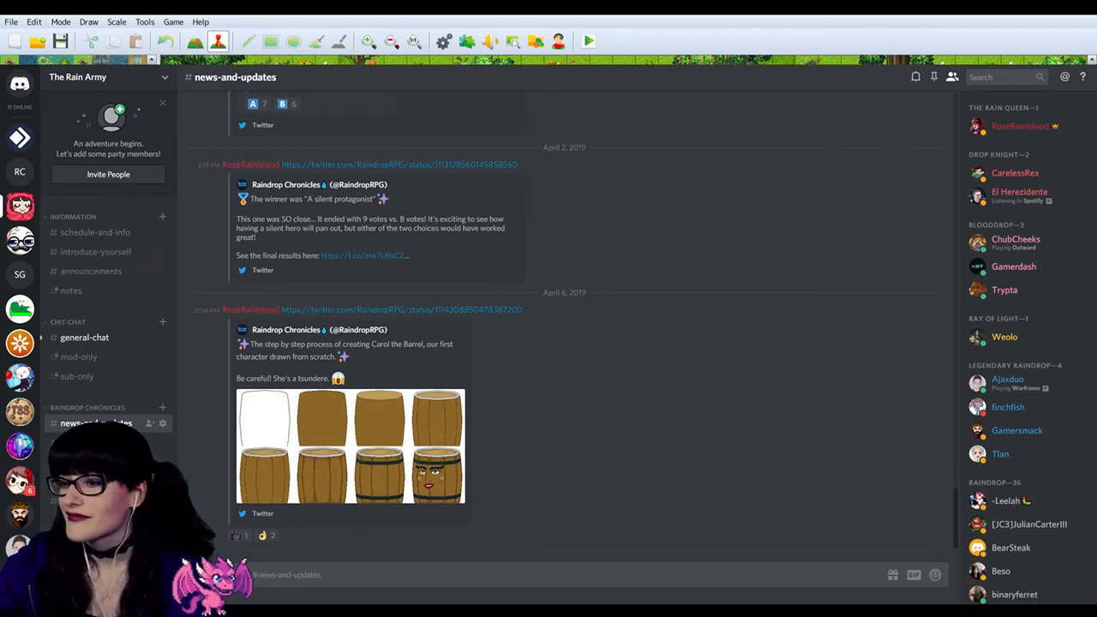
{"action": "scroll", "coordinate": [1020, 342], "scroll_direction": "down", "scroll_amount": 15}
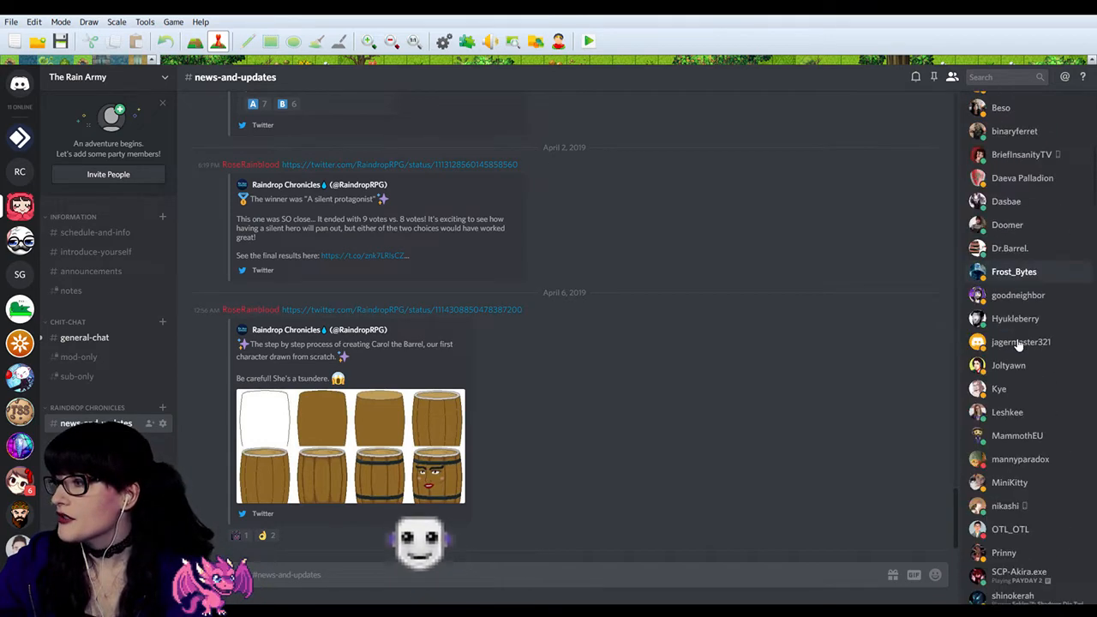
{"action": "left_click", "coordinate": [1018, 410]}
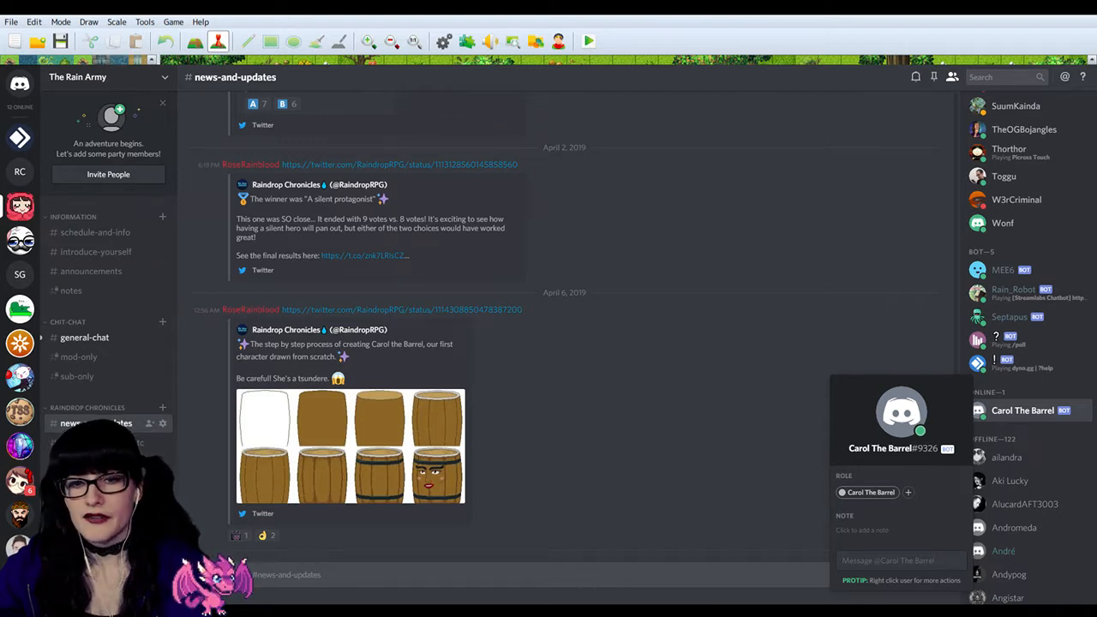
{"action": "key", "text": "alt+Tab"}
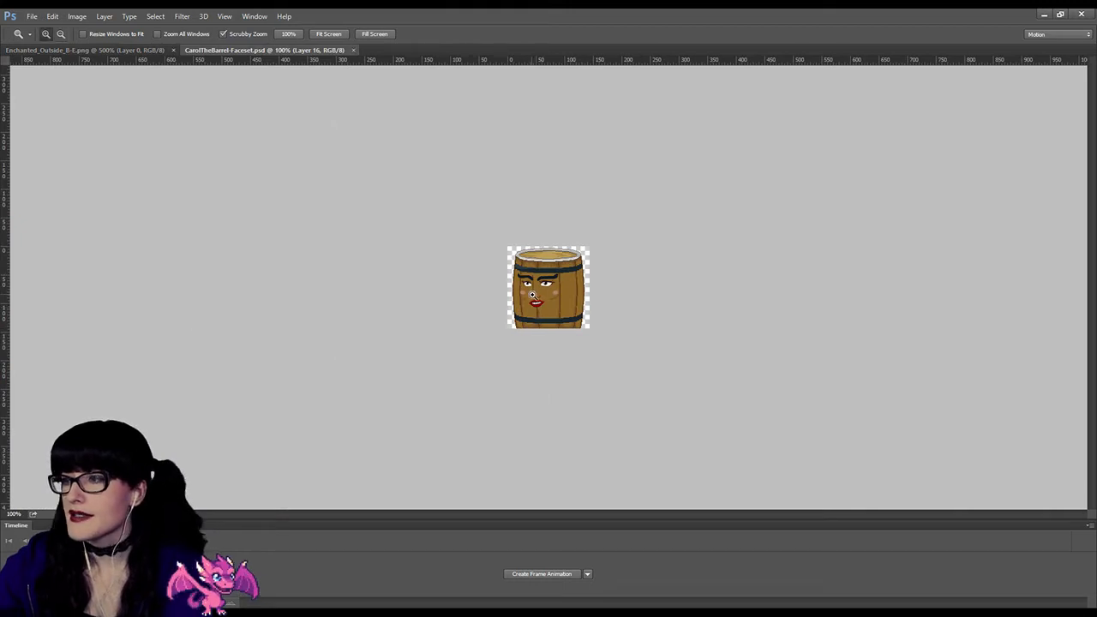
{"action": "left_click", "coordinate": [533, 294]}
{"action": "left_click", "coordinate": [533, 295]}
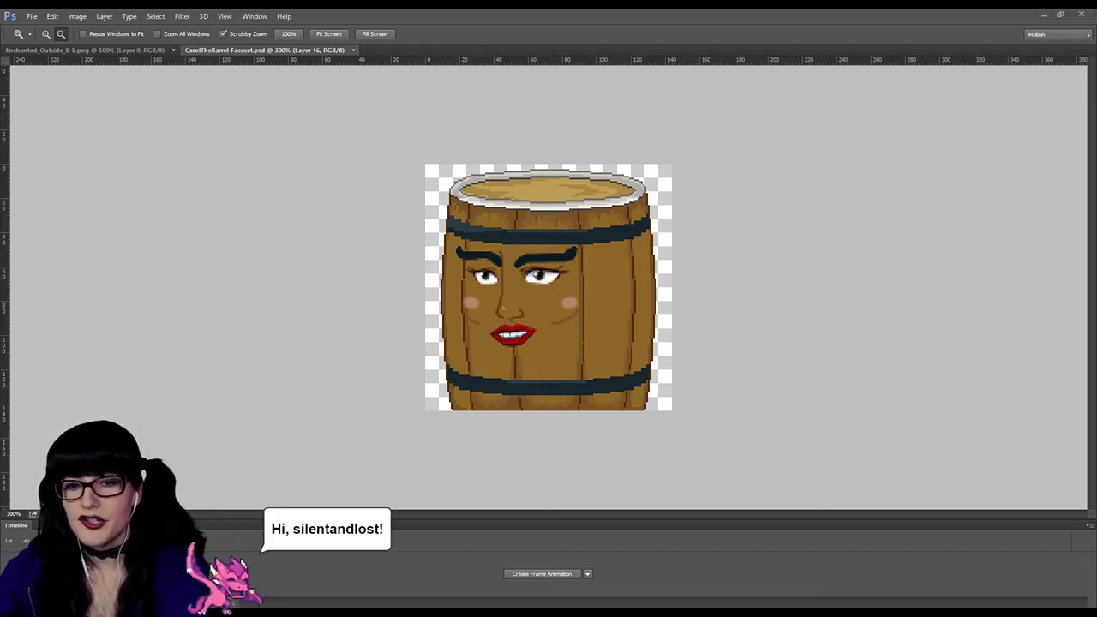
Step: Switch back to Discord and assign the Bot role to Carol The Barrel
{"action": "key", "text": "alt+Tab"}
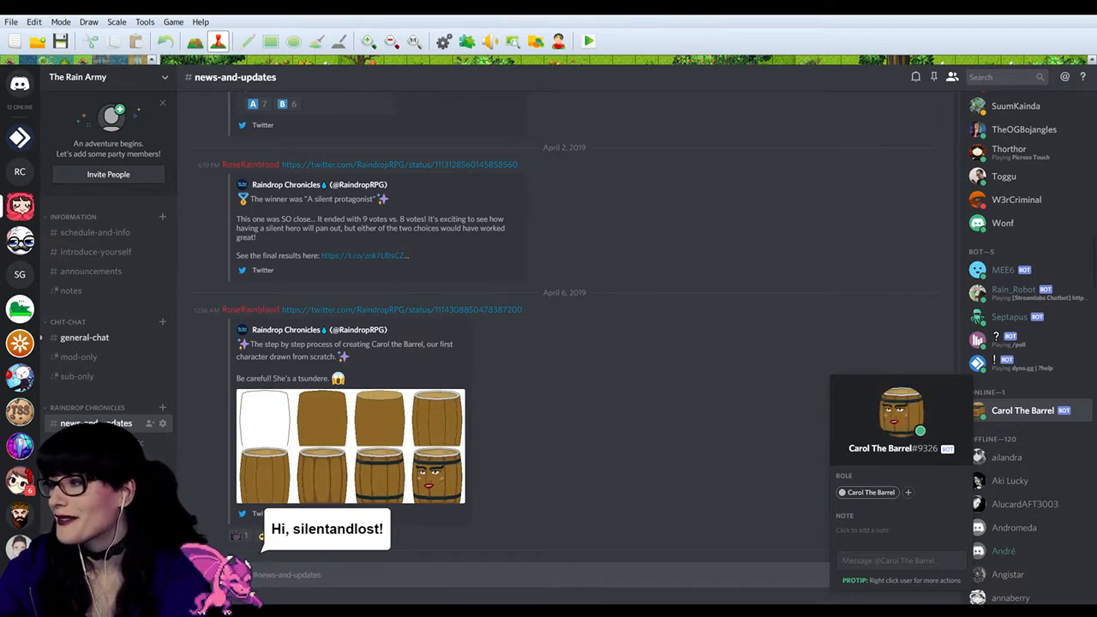
{"action": "right_click", "coordinate": [965, 409]}
{"action": "mouse_move", "coordinate": [1016, 380]}
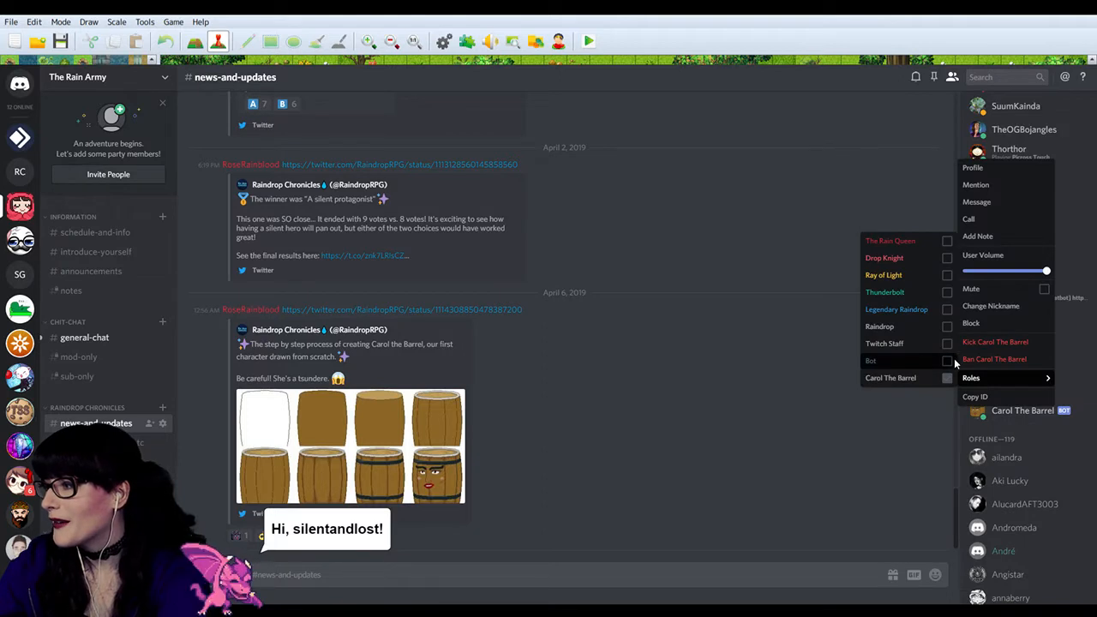
{"action": "left_click", "coordinate": [947, 361]}
{"action": "left_click", "coordinate": [882, 412]}
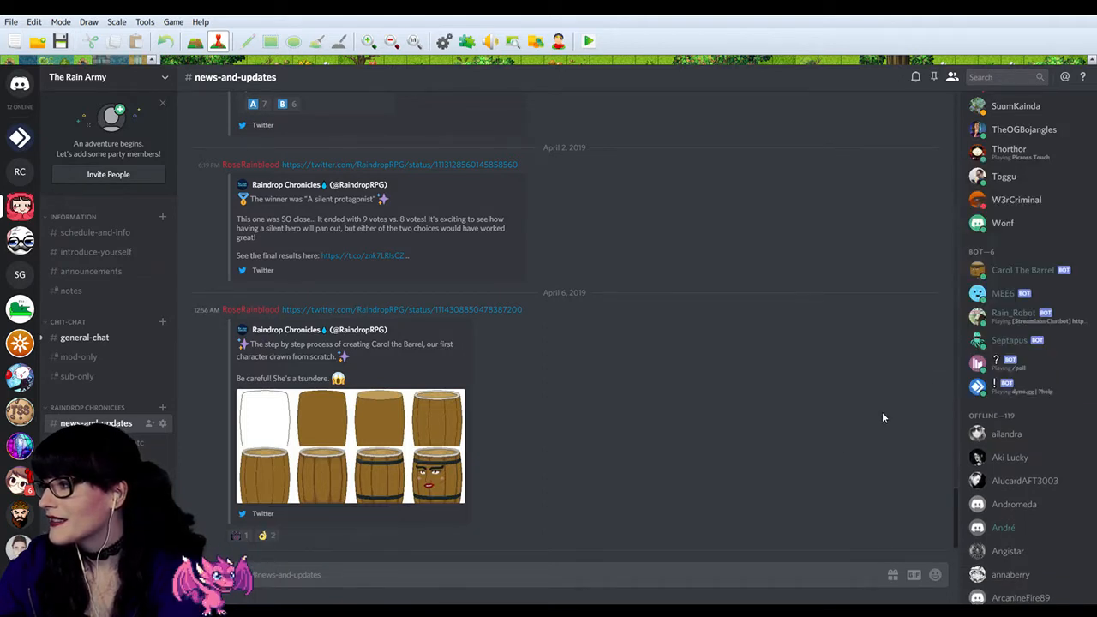
{"action": "left_click", "coordinate": [1052, 291]}
{"action": "left_click", "coordinate": [1045, 281]}
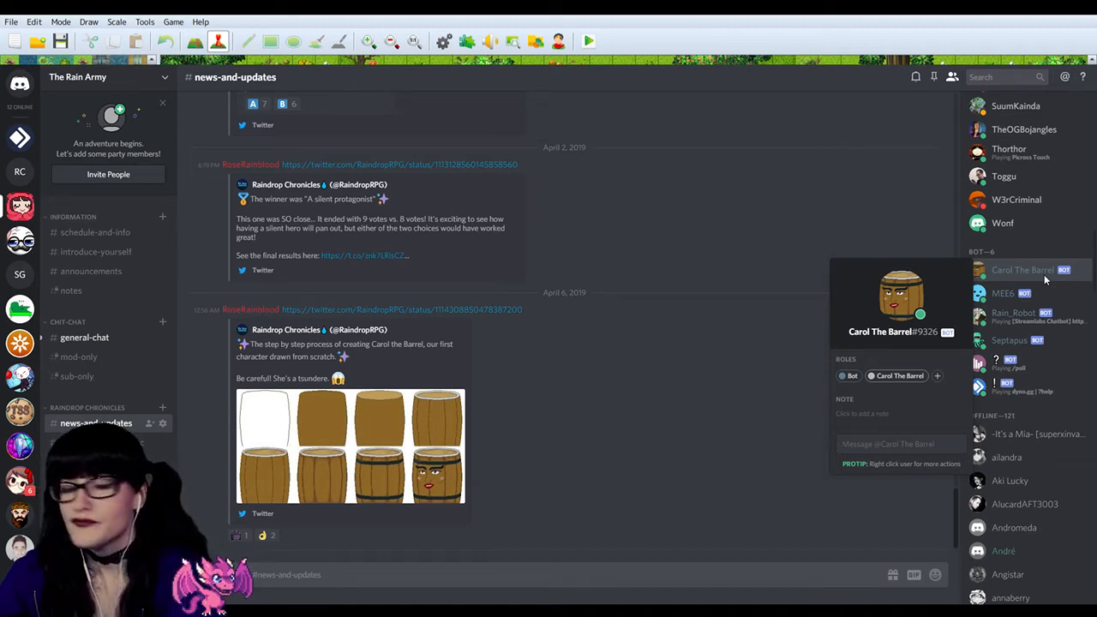
{"action": "left_click", "coordinate": [1044, 275]}
{"action": "left_click", "coordinate": [1044, 276]}
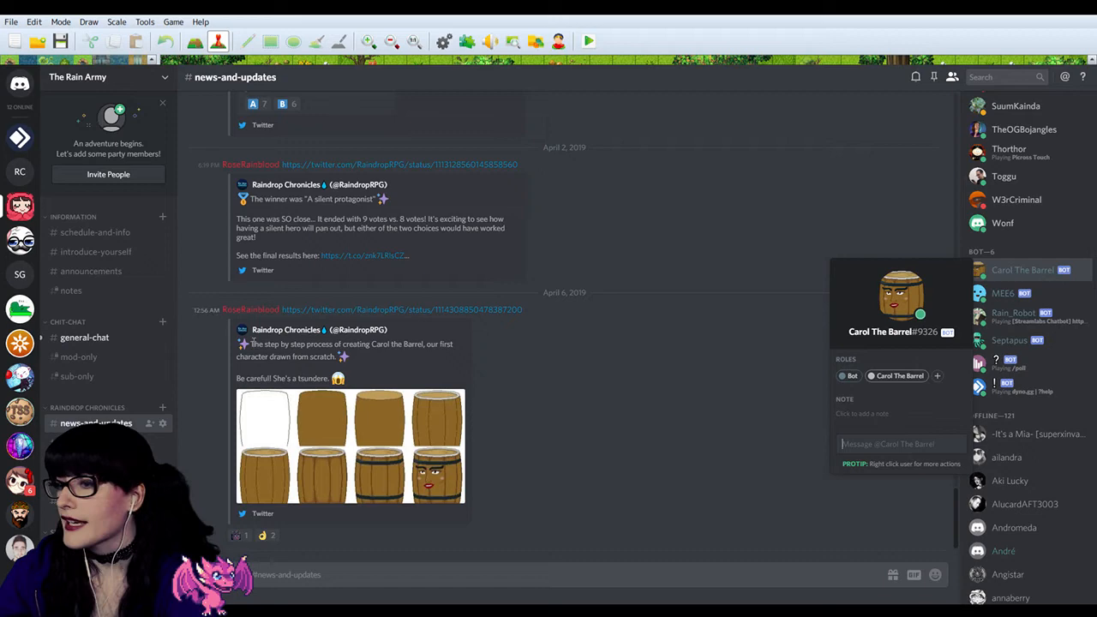
{"action": "left_click", "coordinate": [789, 418]}
Step: Open the general-chat channel and read through the new and earlier messages
{"action": "left_click", "coordinate": [85, 337]}
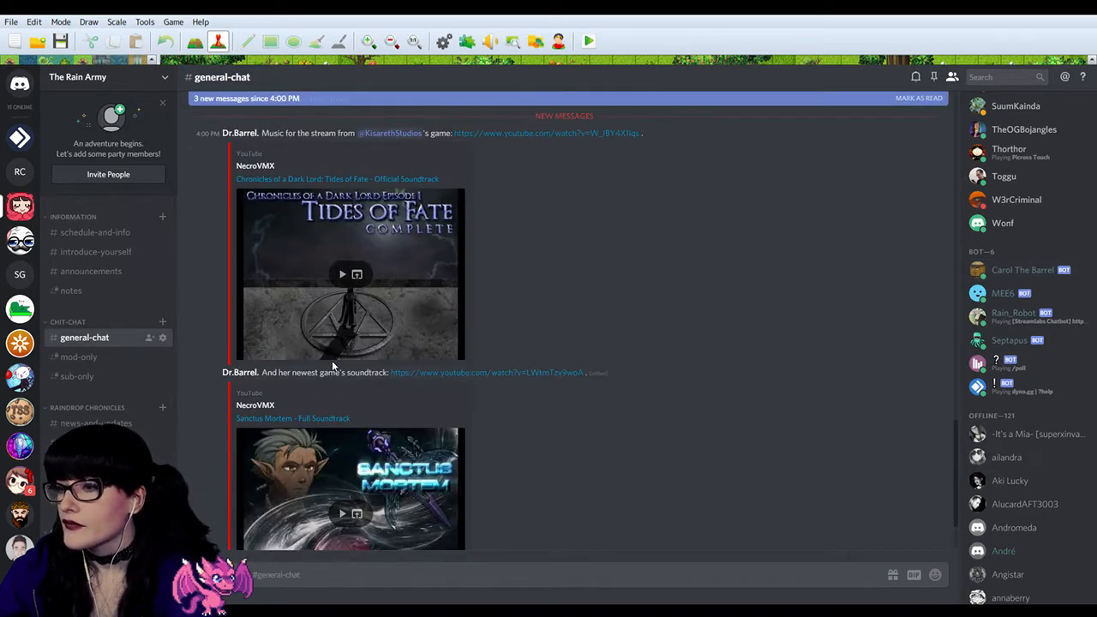
{"action": "scroll", "coordinate": [333, 367], "scroll_direction": "up", "scroll_amount": 2}
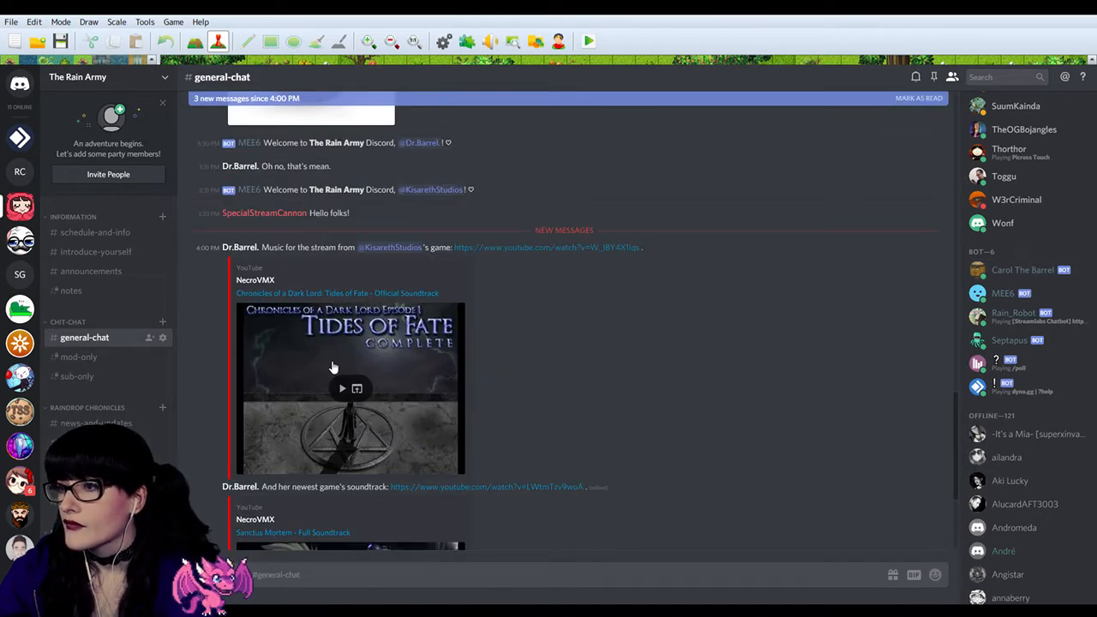
{"action": "scroll", "coordinate": [334, 367], "scroll_direction": "down", "scroll_amount": 3}
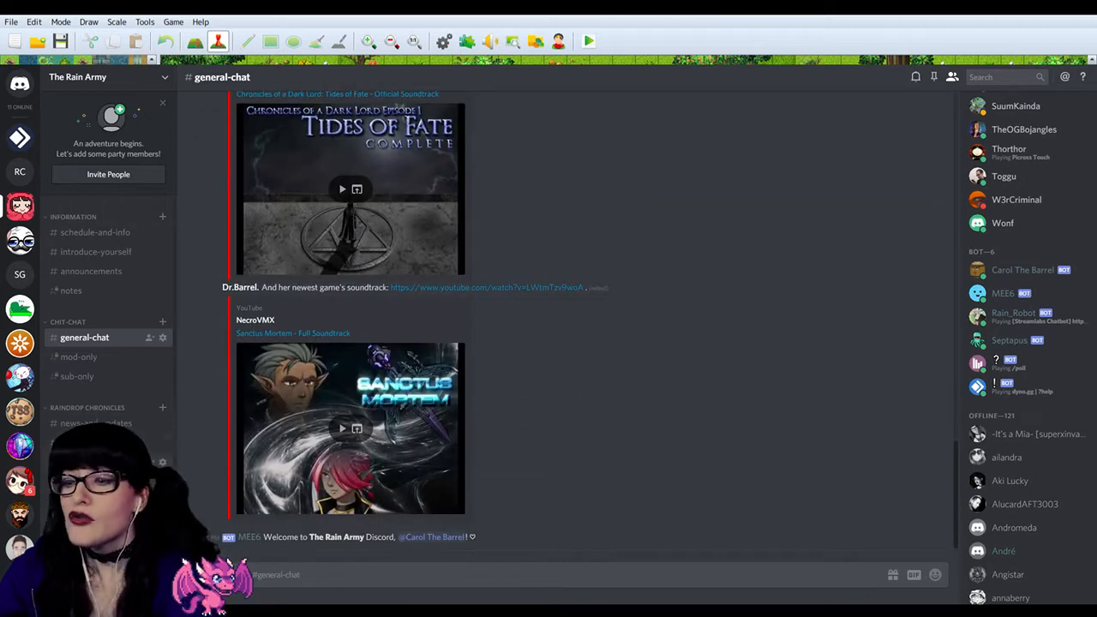
{"action": "scroll", "coordinate": [112, 480], "scroll_direction": "down", "scroll_amount": 4}
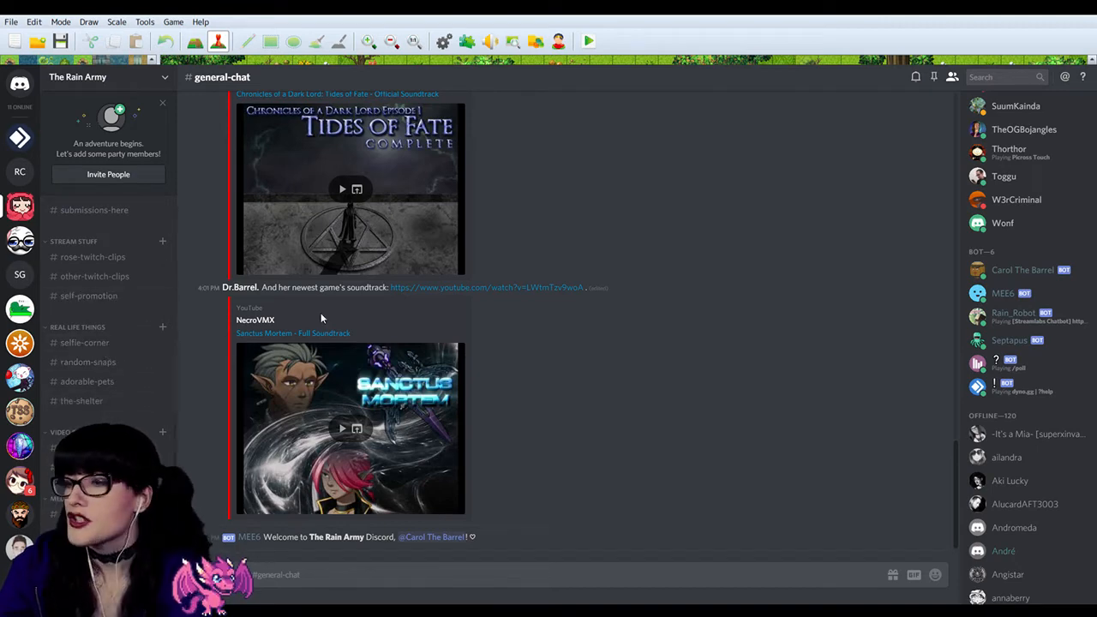
{"action": "scroll", "coordinate": [474, 358], "scroll_direction": "up", "scroll_amount": 5}
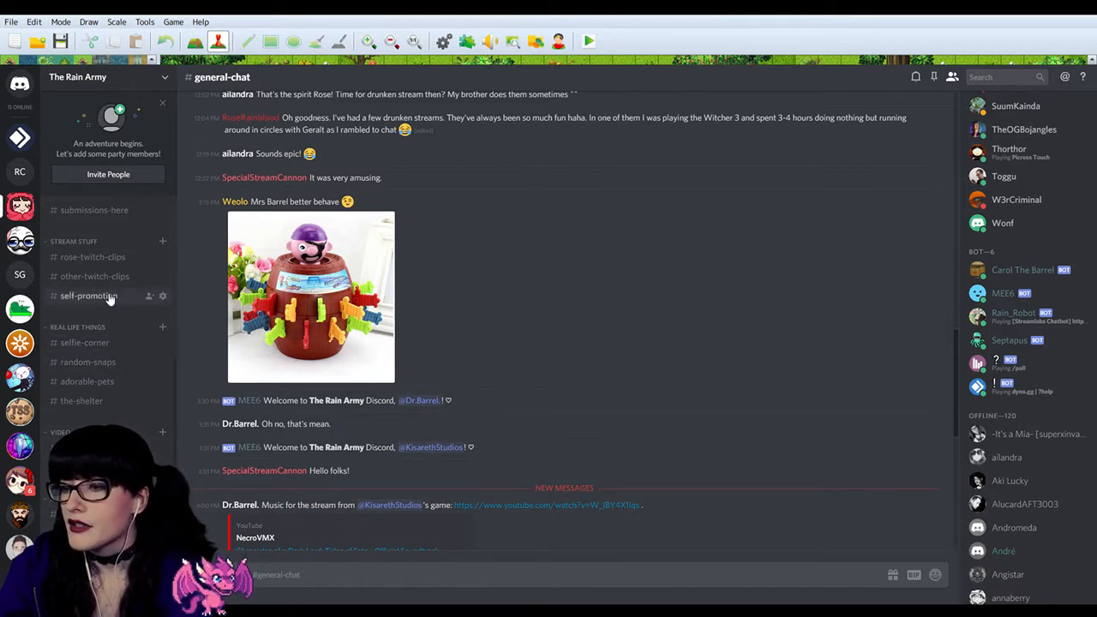
Step: Go through submissions-here to the community-polls channel and copy the community-polls channel's ID
{"action": "scroll", "coordinate": [101, 400], "scroll_direction": "up", "scroll_amount": 4}
{"action": "left_click", "coordinate": [107, 381]}
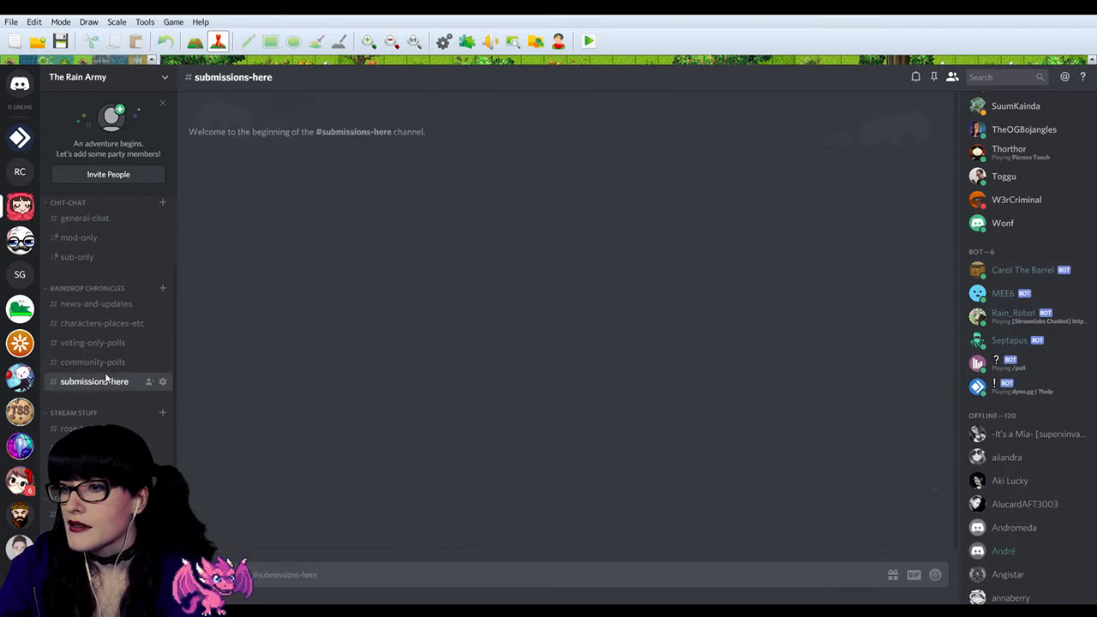
{"action": "left_click", "coordinate": [107, 363]}
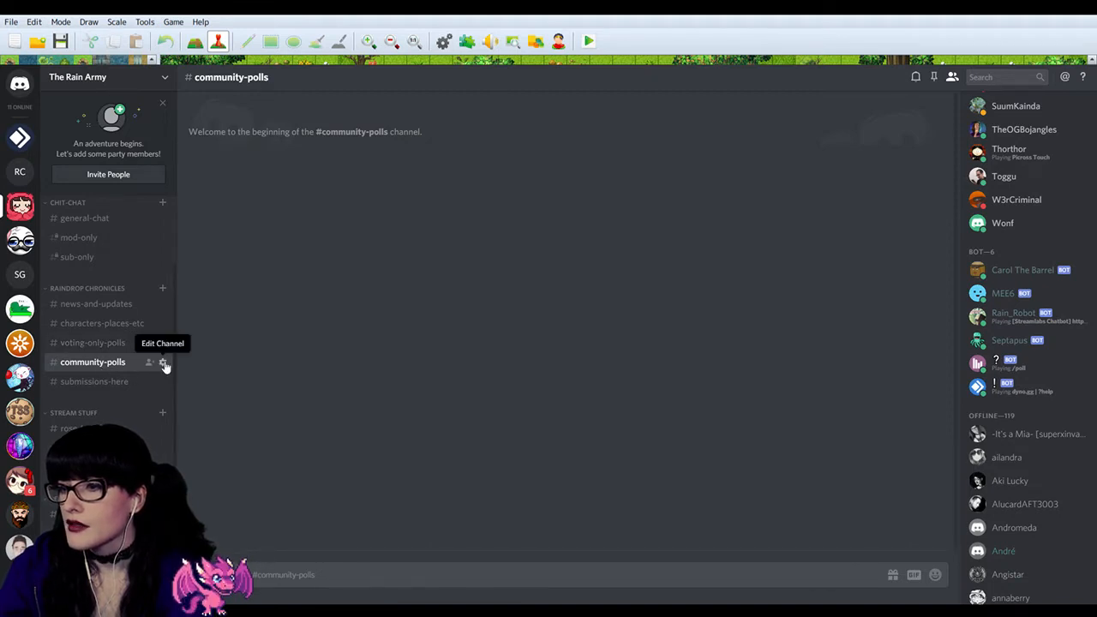
{"action": "right_click", "coordinate": [110, 364]}
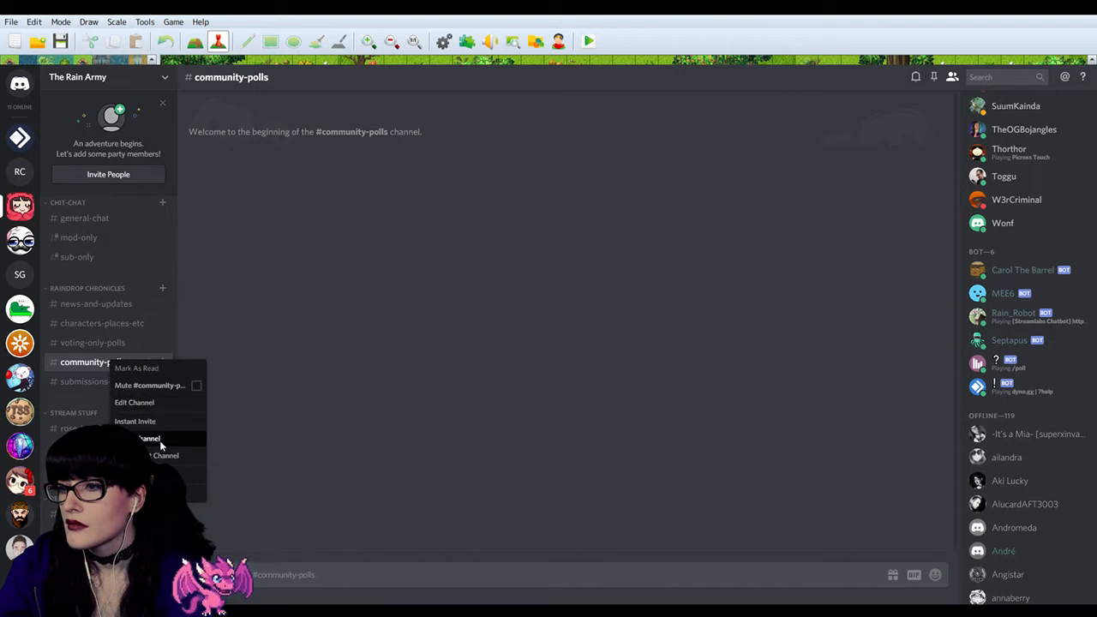
{"action": "left_click", "coordinate": [161, 493]}
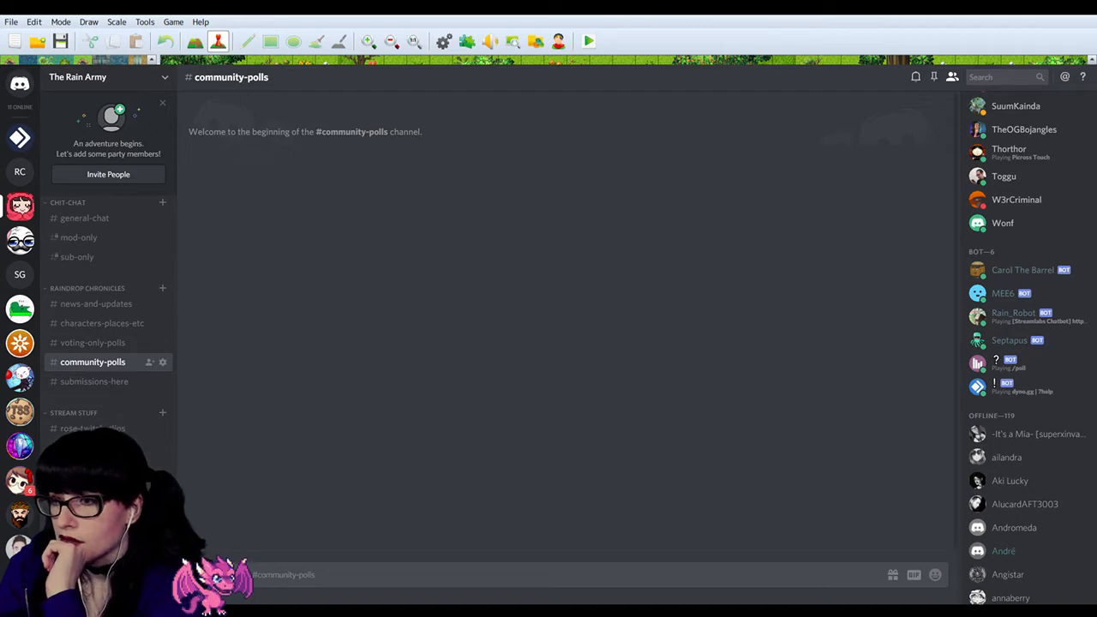
{"action": "left_click", "coordinate": [138, 86]}
{"action": "left_click", "coordinate": [99, 129]}
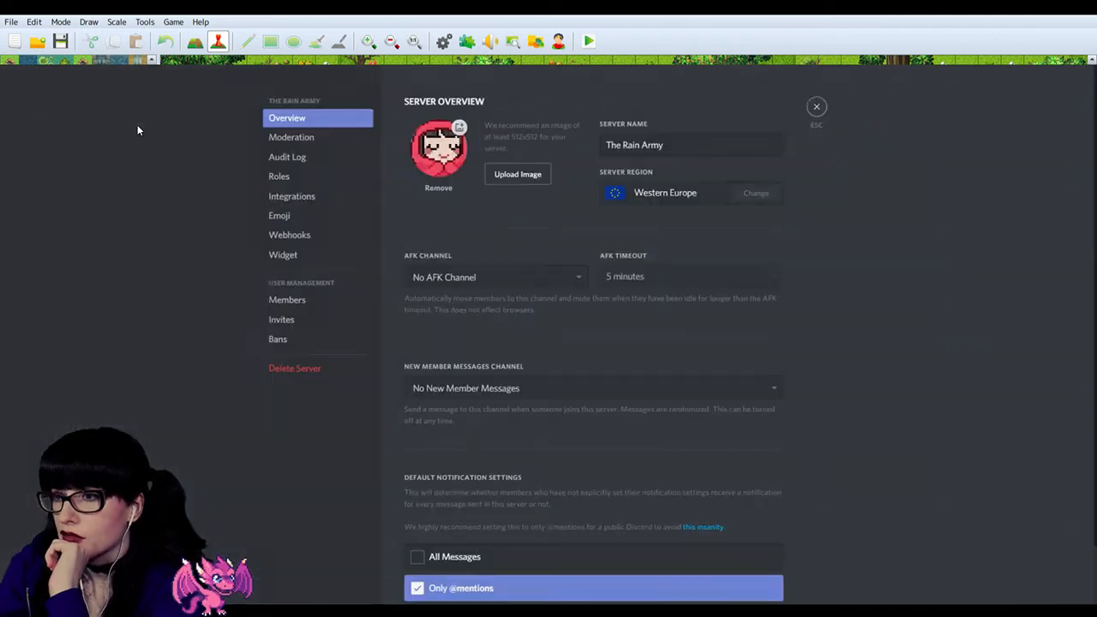
{"action": "left_click", "coordinate": [286, 216]}
{"action": "scroll", "coordinate": [600, 315], "scroll_direction": "down", "scroll_amount": 3}
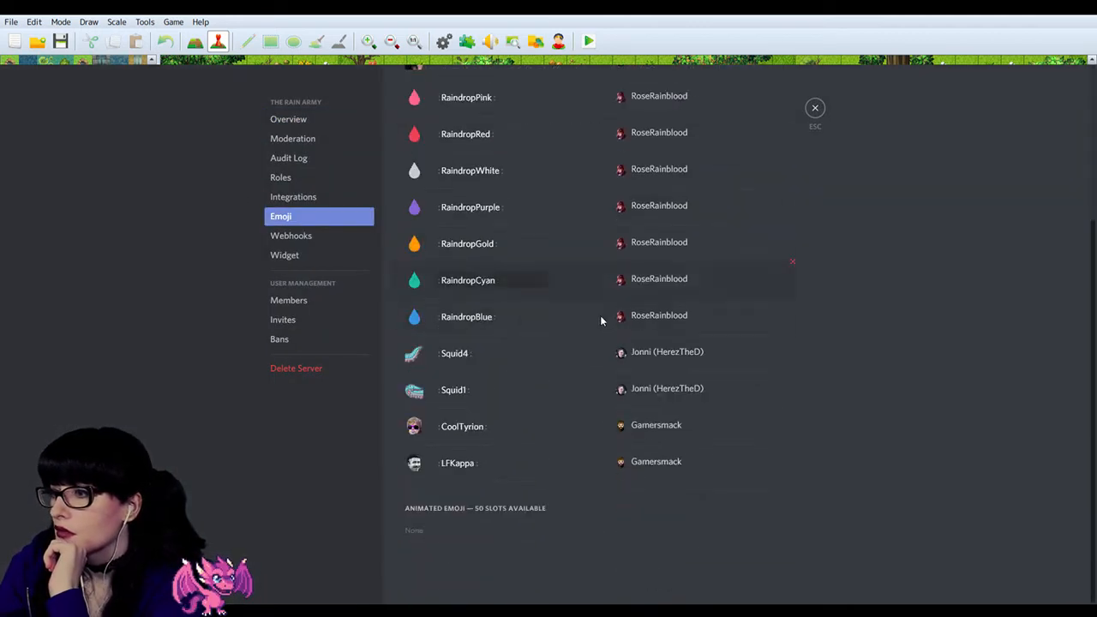
{"action": "scroll", "coordinate": [600, 316], "scroll_direction": "up", "scroll_amount": 3}
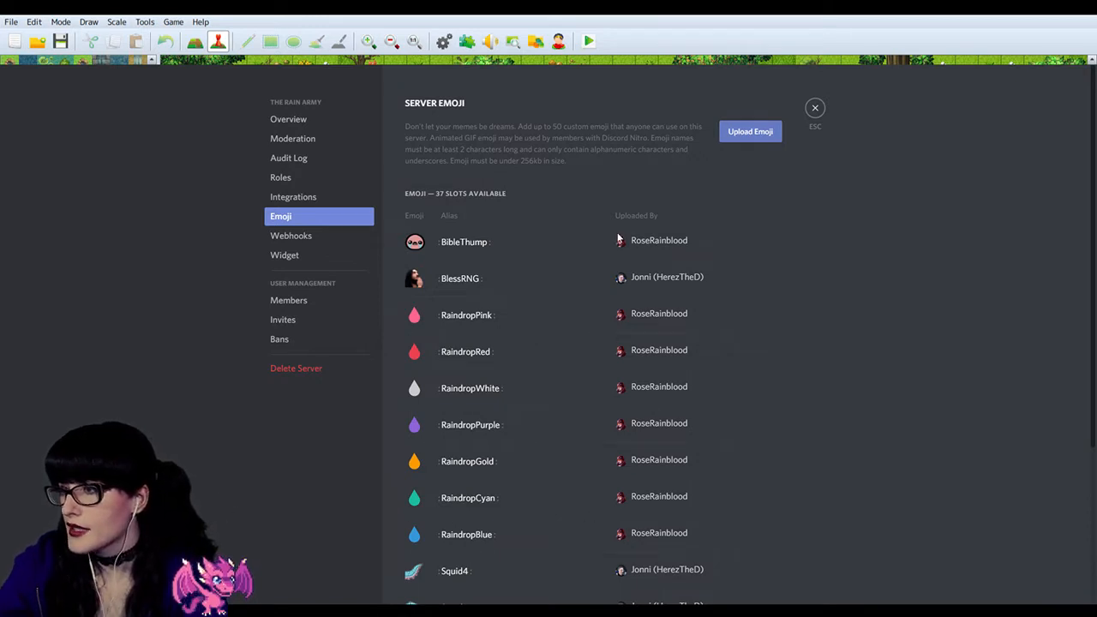
{"action": "scroll", "coordinate": [549, 237], "scroll_direction": "down", "scroll_amount": 5}
{"action": "scroll", "coordinate": [550, 237], "scroll_direction": "up", "scroll_amount": 5}
Step: Set the sparkling heart emoji's alias to :love: and close the server settings
{"action": "left_click", "coordinate": [478, 240]}
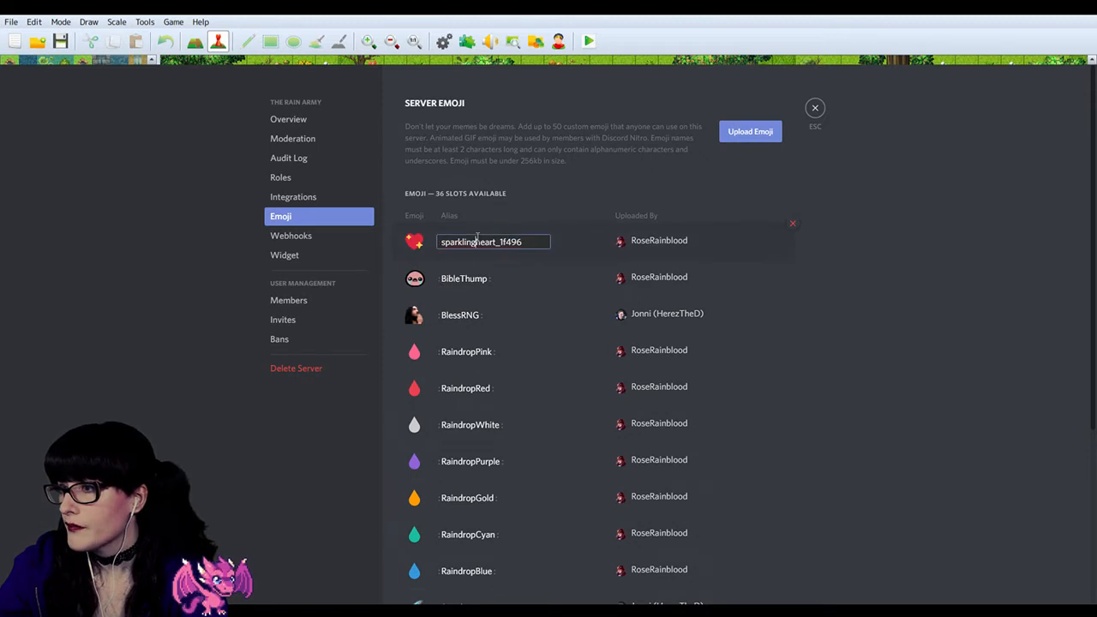
{"action": "double_click", "coordinate": [478, 240]}
{"action": "type", "text": ":love:"}
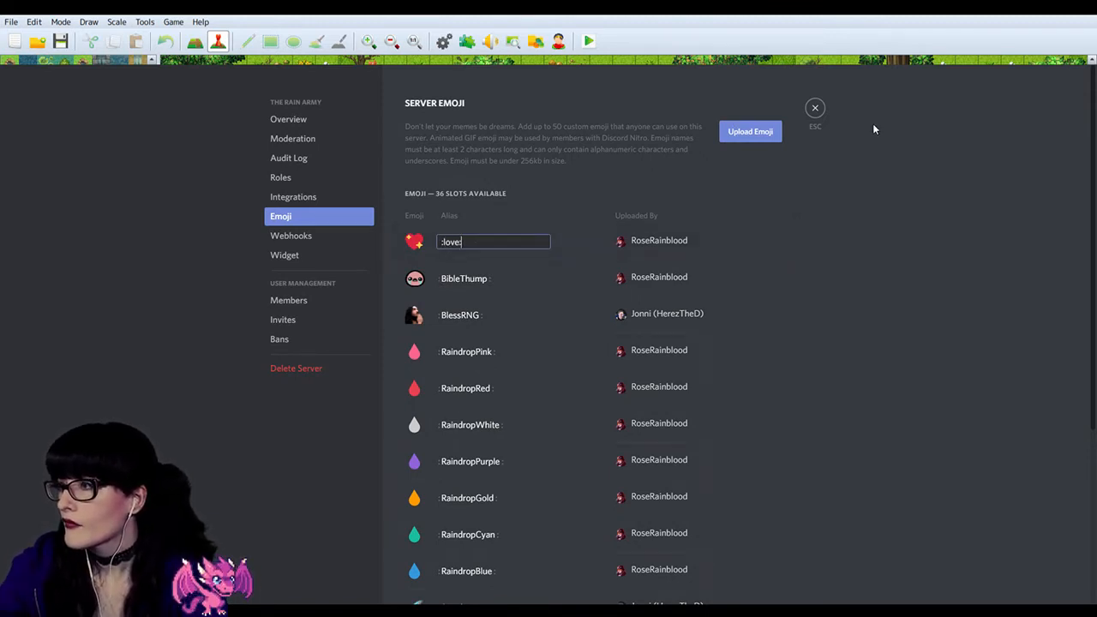
{"action": "left_click", "coordinate": [815, 107]}
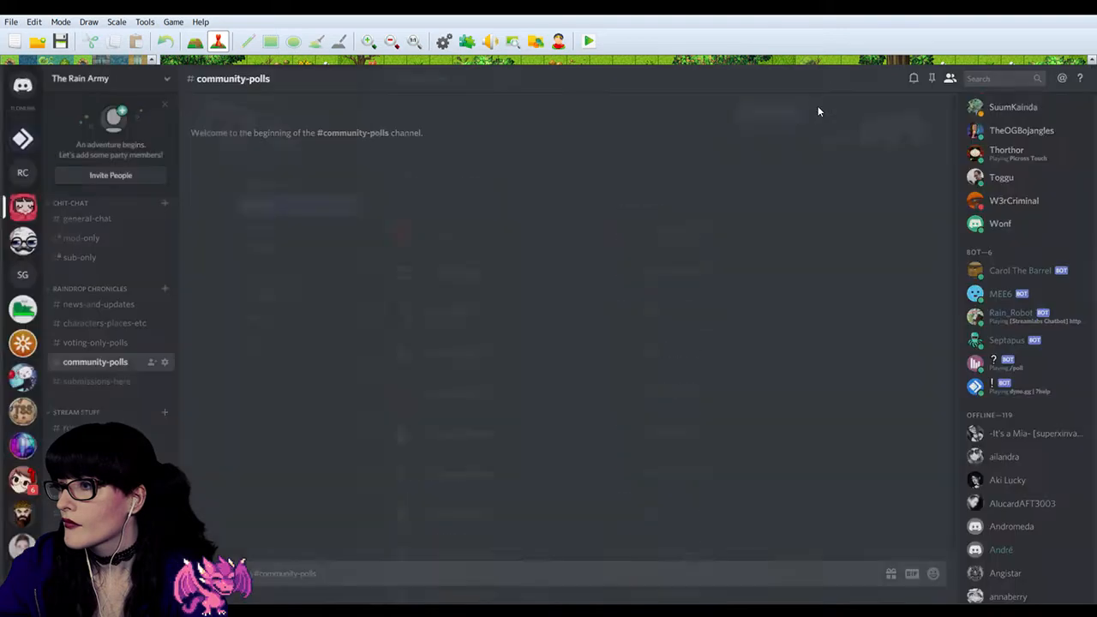
Step: Check the server emoji list of the Raindrop Chronicles server and close its settings
{"action": "left_click", "coordinate": [19, 172]}
{"action": "left_click", "coordinate": [159, 77]}
{"action": "left_click", "coordinate": [131, 129]}
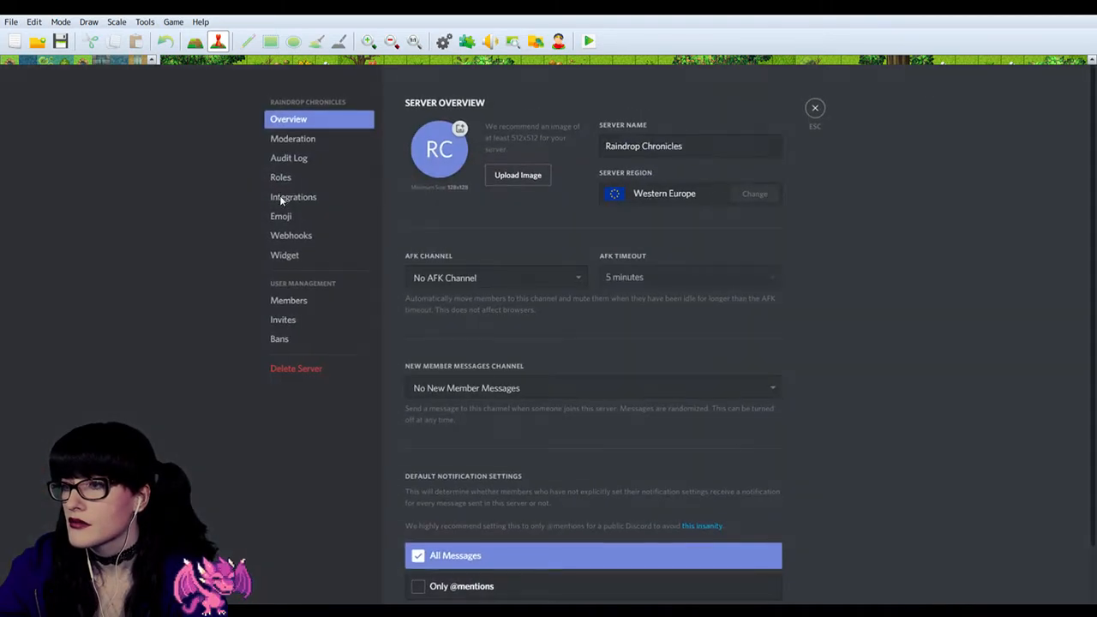
{"action": "left_click", "coordinate": [294, 216]}
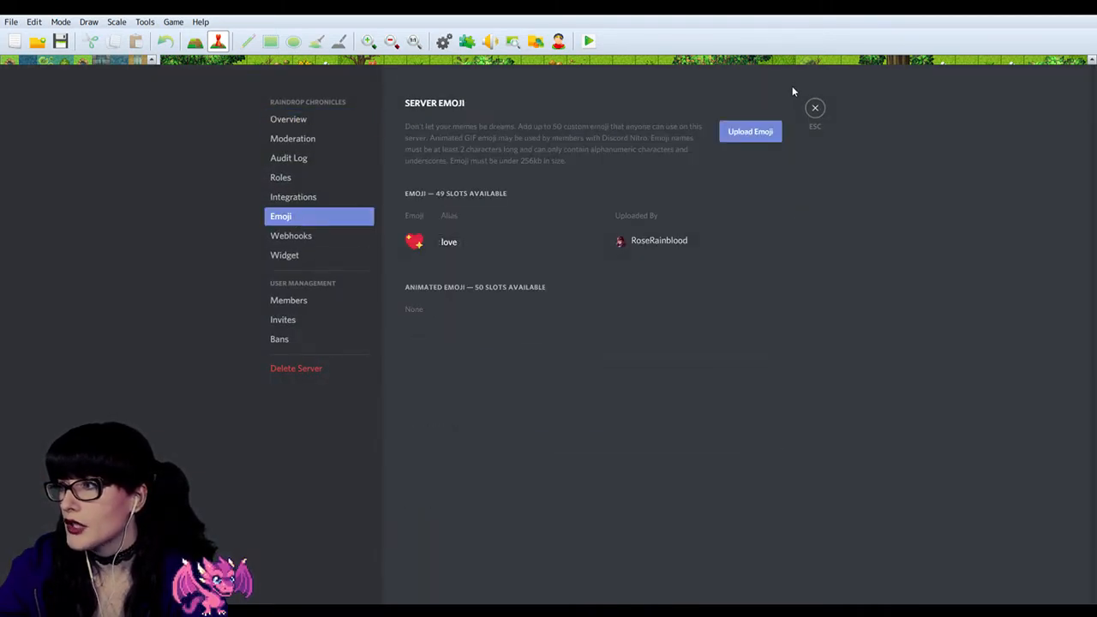
{"action": "left_click", "coordinate": [815, 107]}
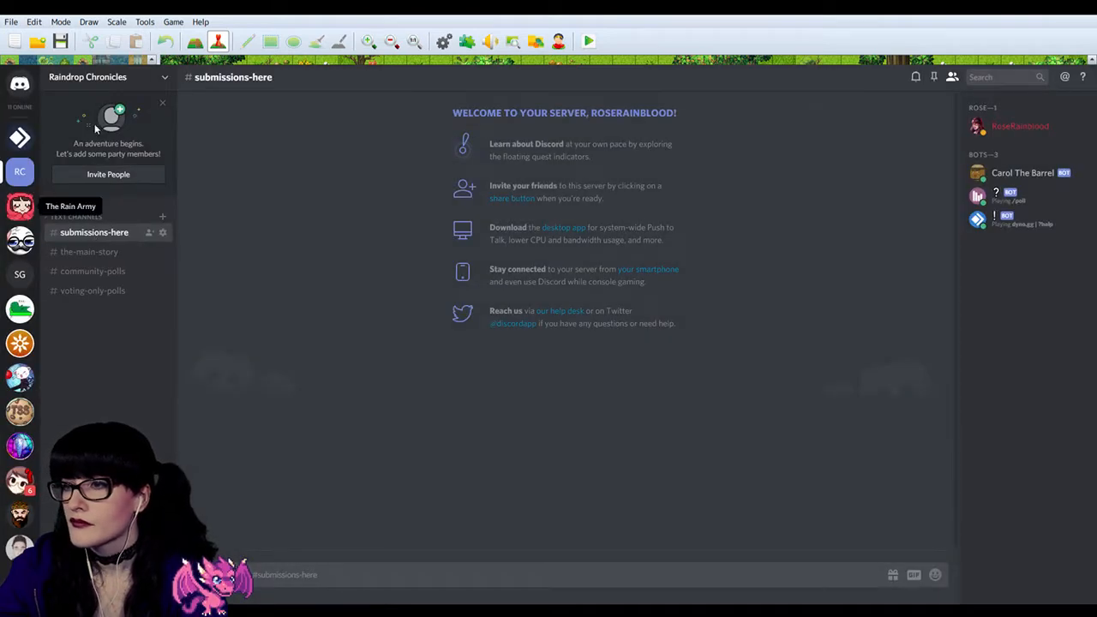
Step: Return to The Rain Army server, check the love emoji's alias in its emoji list, and close the settings
{"action": "left_click", "coordinate": [24, 206]}
{"action": "left_click", "coordinate": [111, 77]}
{"action": "left_click", "coordinate": [122, 127]}
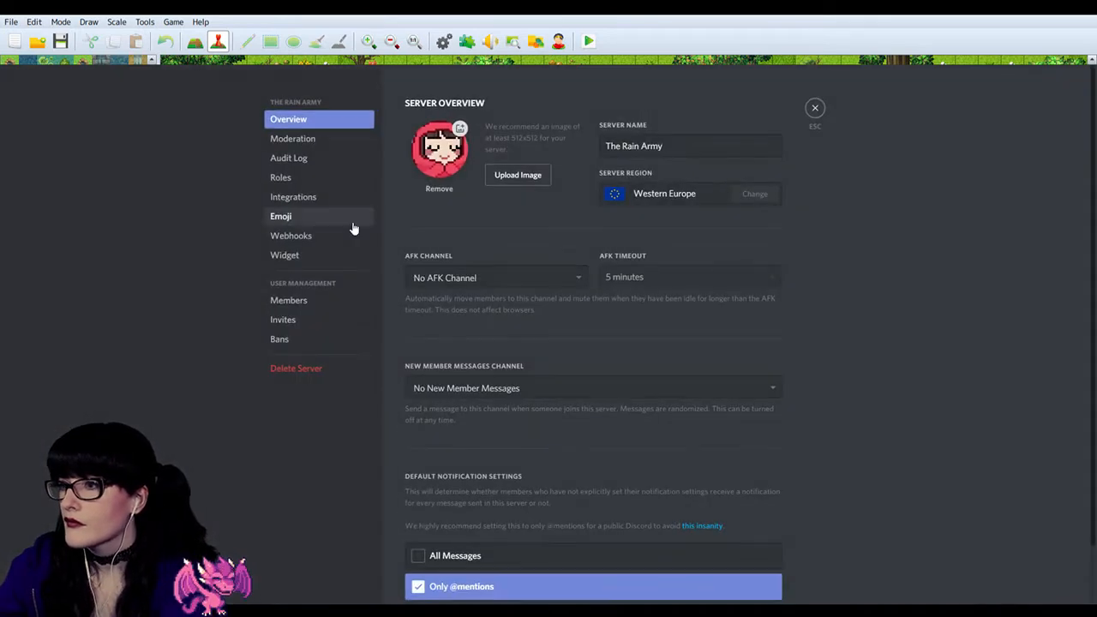
{"action": "left_click", "coordinate": [299, 215]}
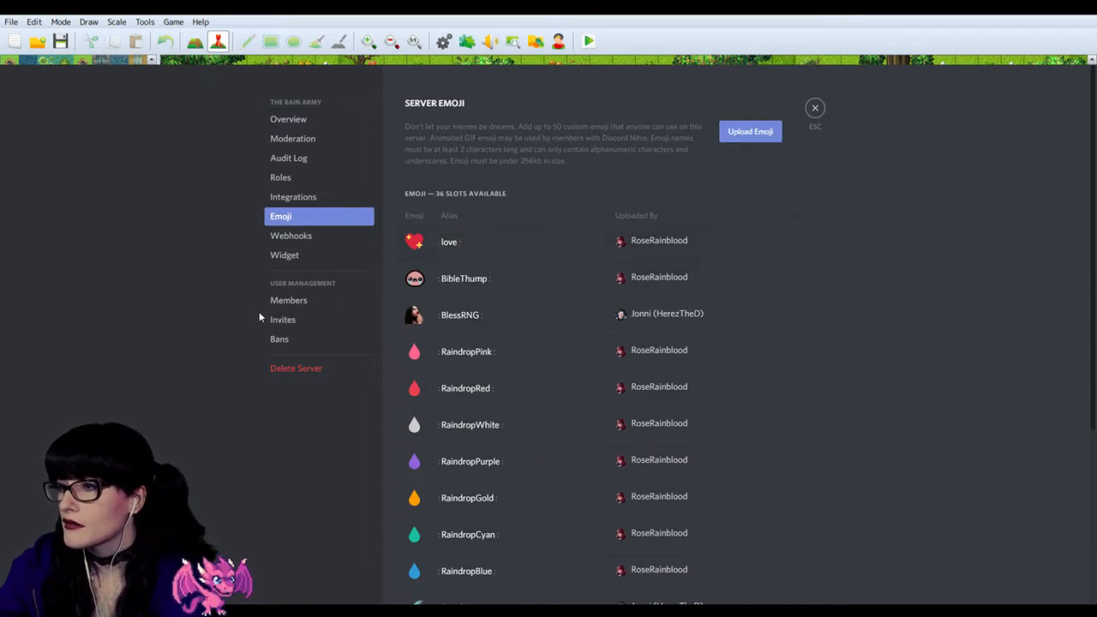
{"action": "left_click", "coordinate": [813, 111]}
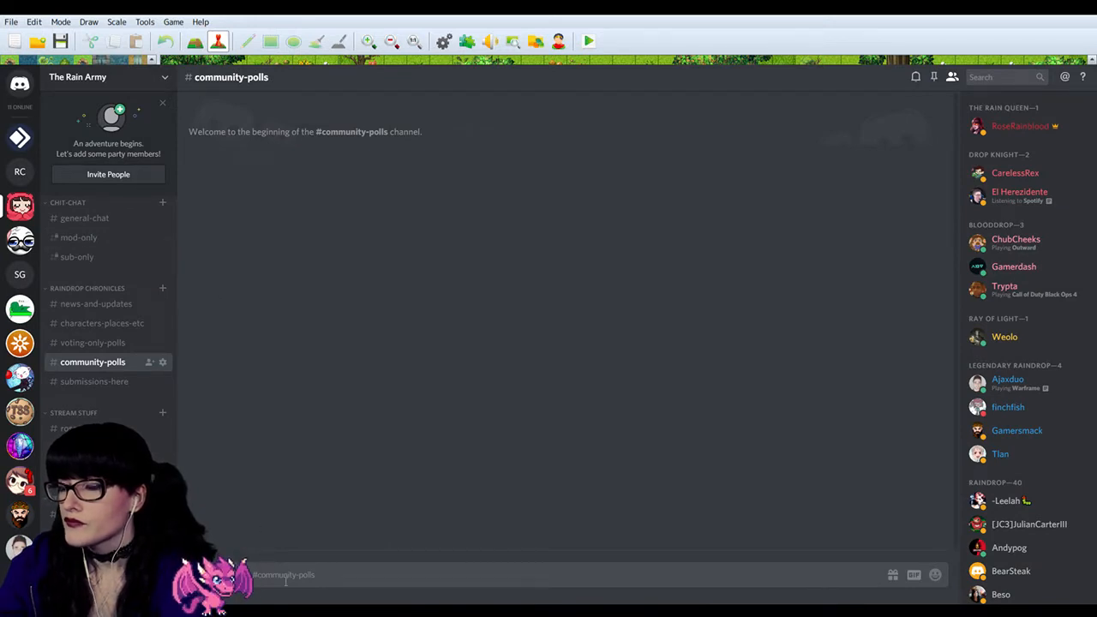
Step: Post the love emoji's raw ID code in the submissions-here channel and select the posted text
{"action": "type", "text": "/"}
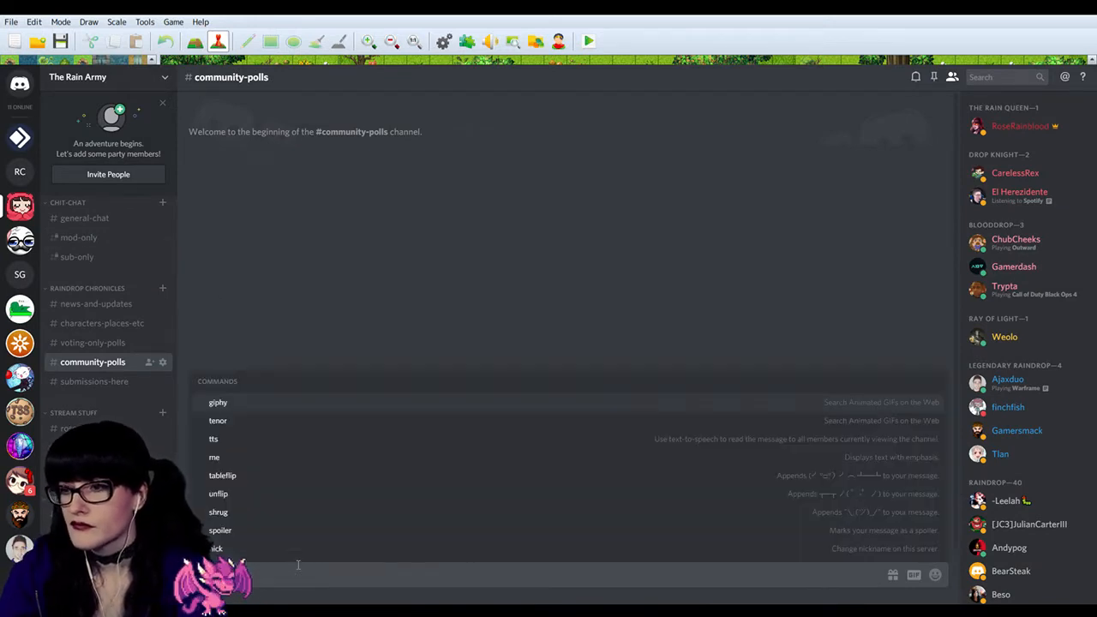
{"action": "key", "text": "BackSpace"}
{"action": "left_click", "coordinate": [103, 383]}
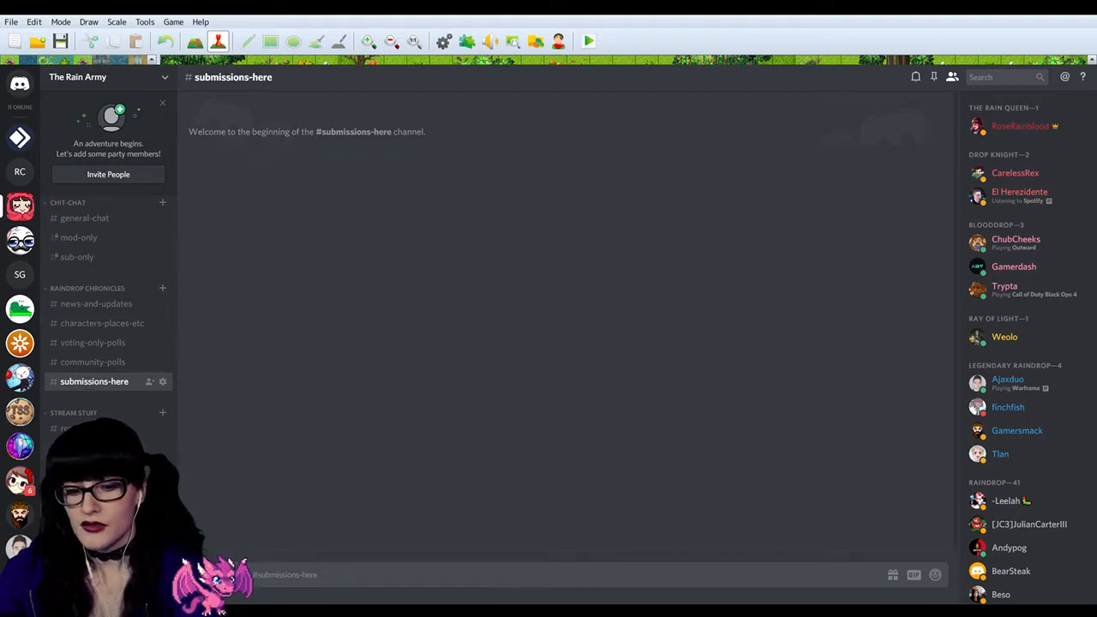
{"action": "type", "text": "T"}
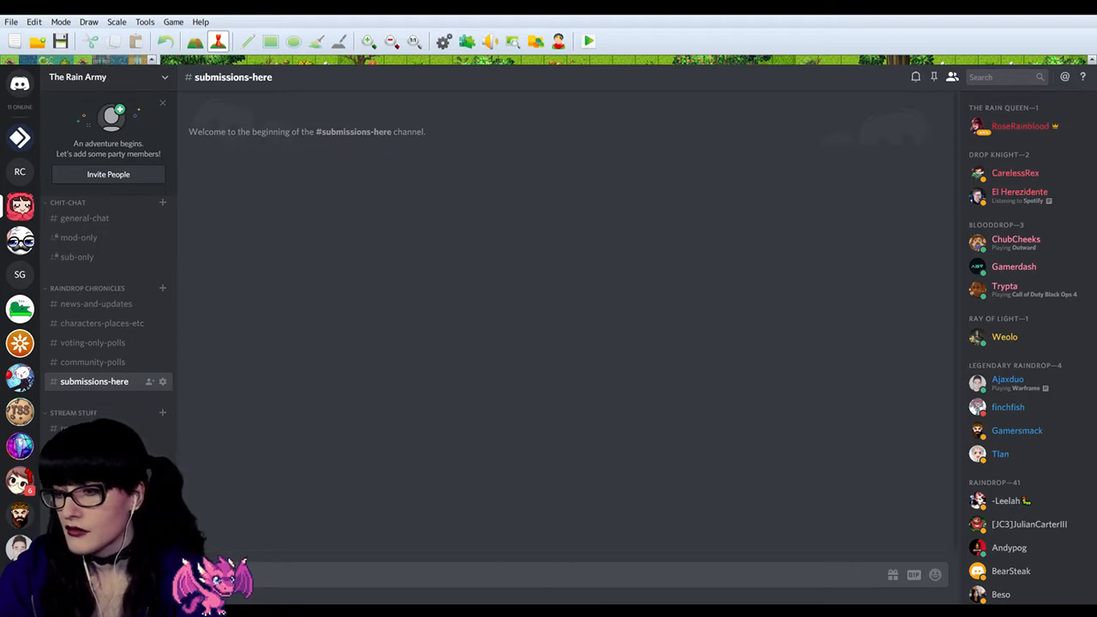
{"action": "key", "text": "Return"}
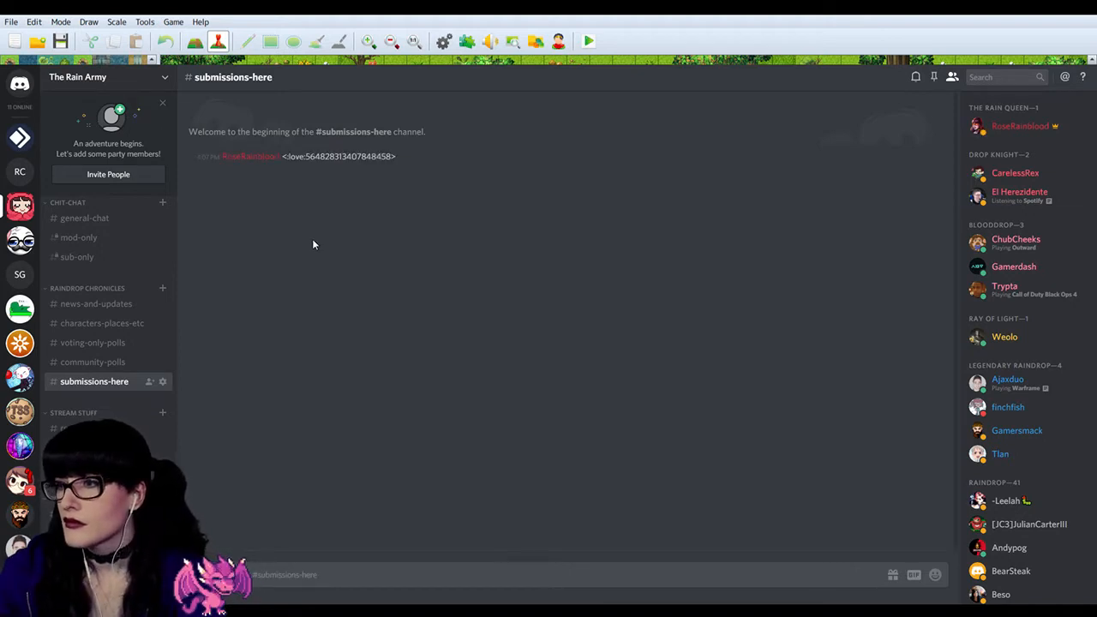
{"action": "left_click_drag", "start_coordinate": [403, 164], "coordinate": [282, 163]}
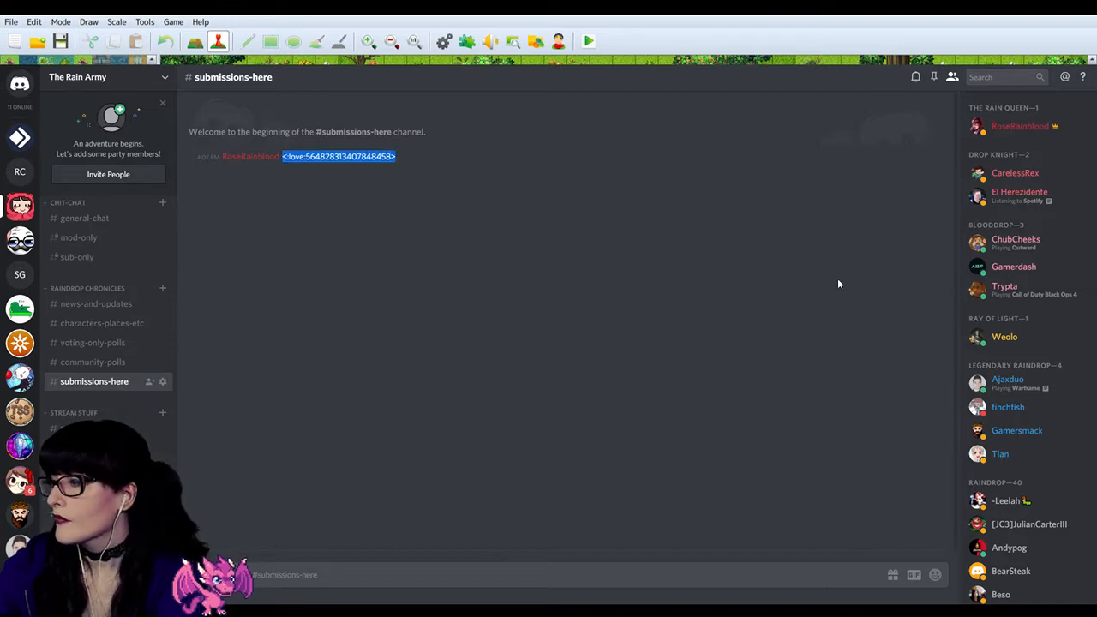
{"action": "scroll", "coordinate": [1042, 360], "scroll_direction": "down", "scroll_amount": 10}
{"action": "scroll", "coordinate": [1028, 401], "scroll_direction": "down", "scroll_amount": 5}
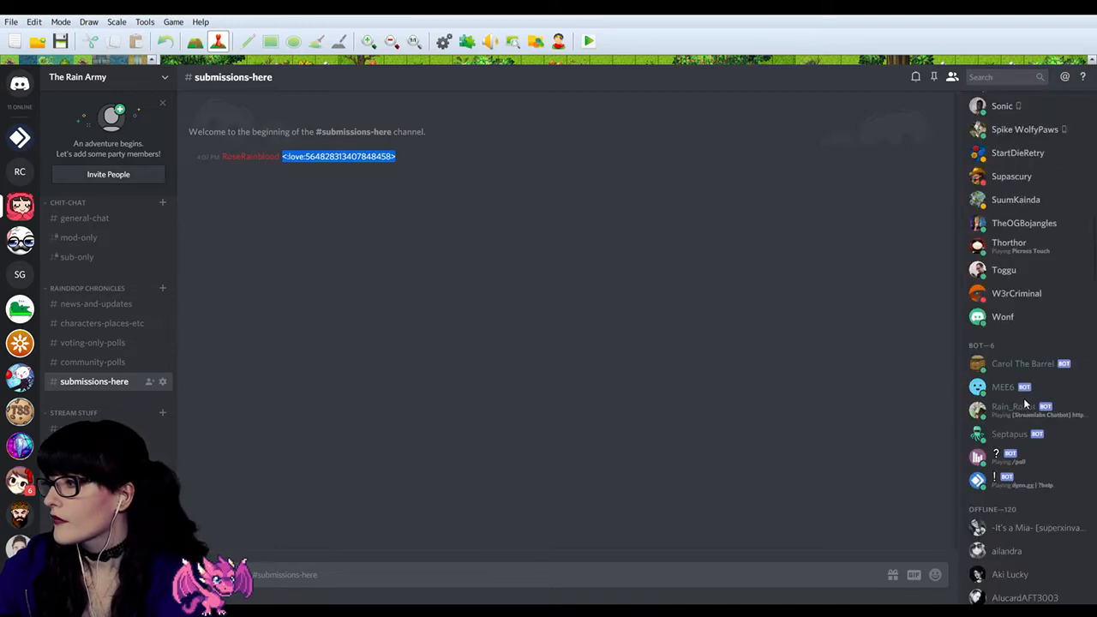
{"action": "left_click", "coordinate": [1020, 374]}
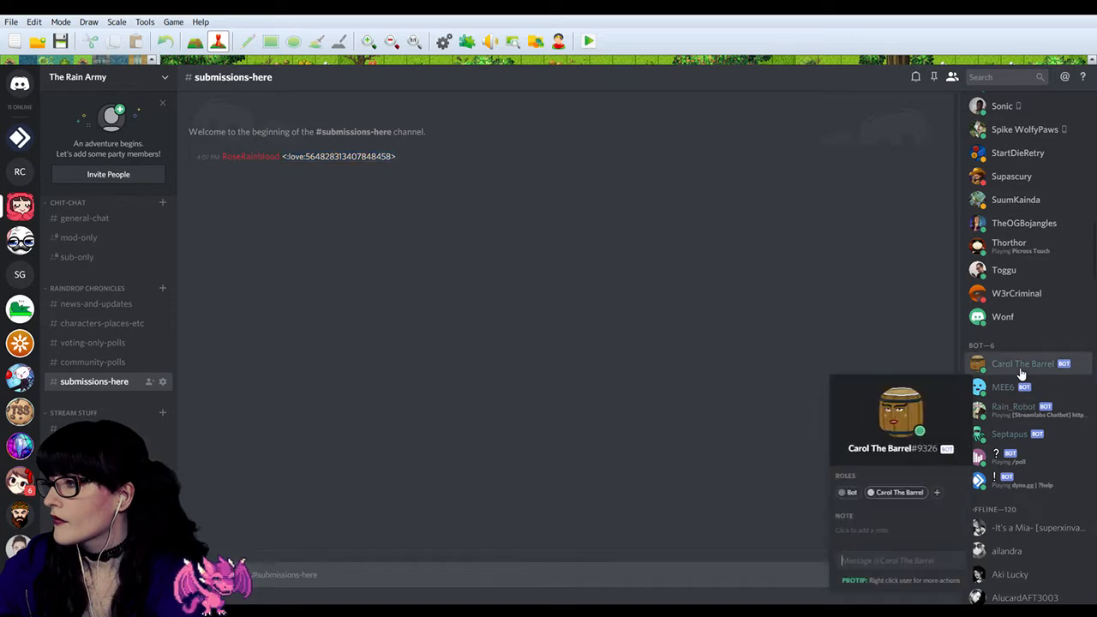
{"action": "left_click", "coordinate": [529, 310]}
Step: Delete the emoji ID message from the submissions-here channel
{"action": "scroll", "coordinate": [1005, 265], "scroll_direction": "up", "scroll_amount": 7}
{"action": "scroll", "coordinate": [1005, 266], "scroll_direction": "up", "scroll_amount": 4}
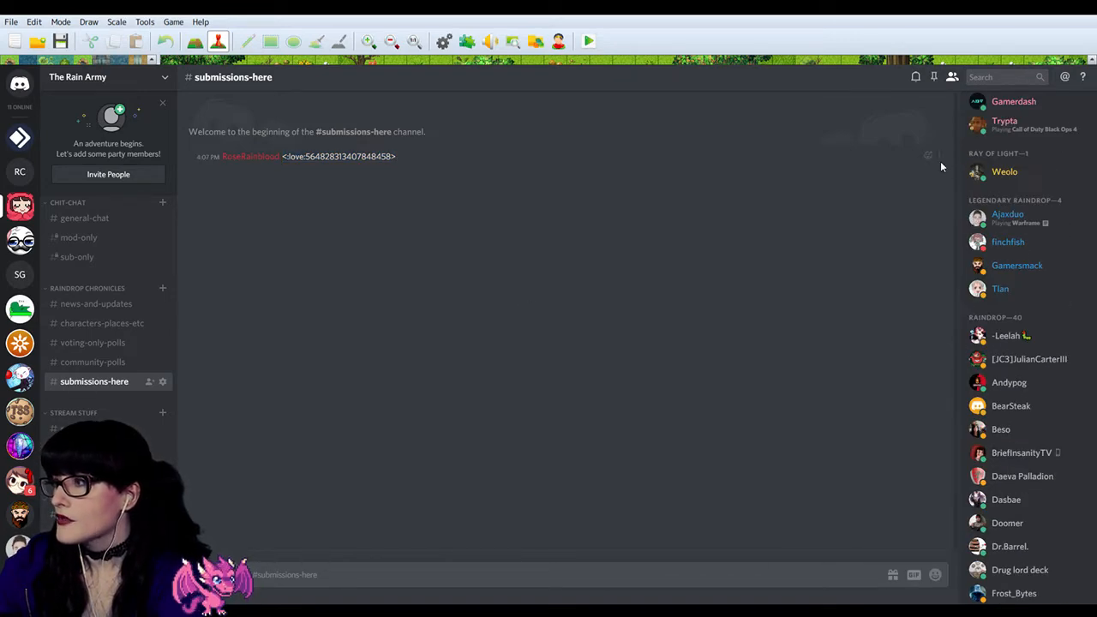
{"action": "left_click", "coordinate": [950, 218]}
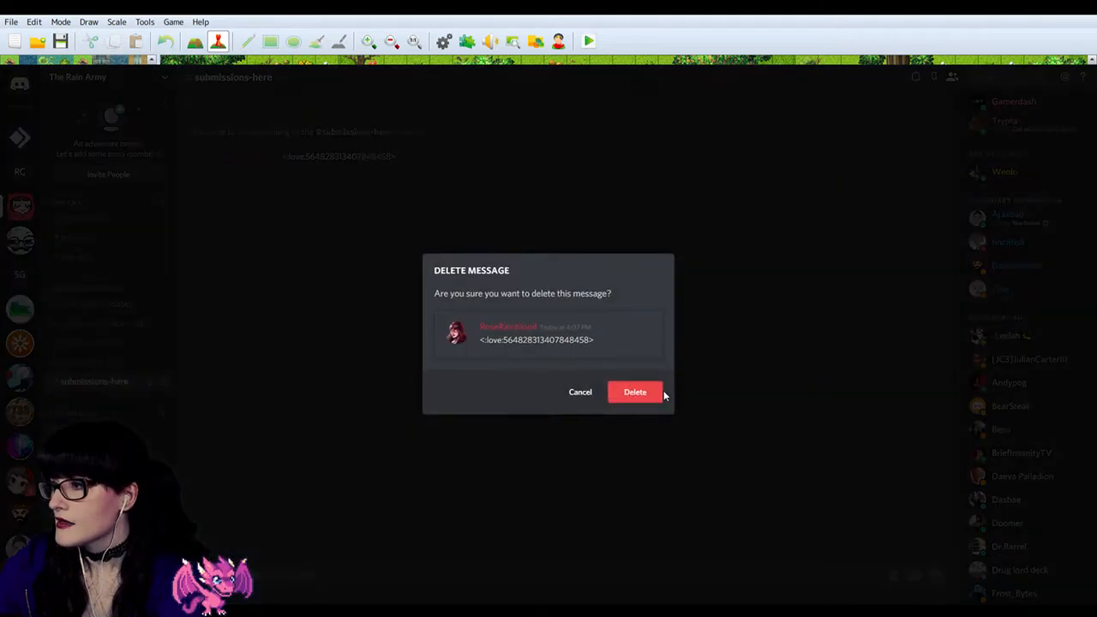
{"action": "left_click", "coordinate": [627, 395]}
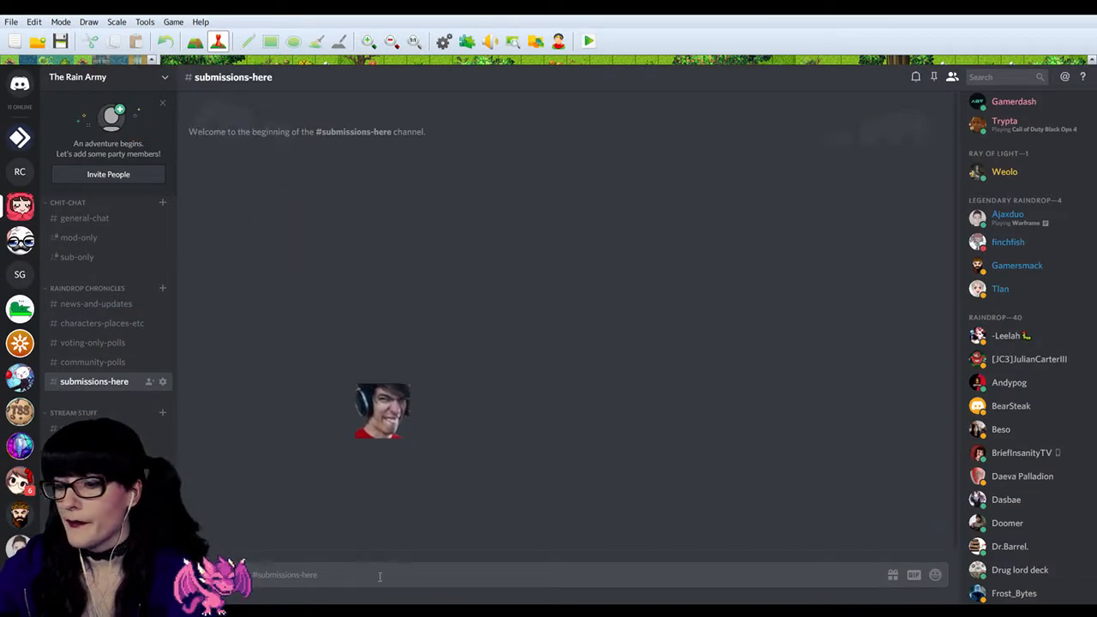
Step: Send a community-polls test submission with the text "isfjsiofosdfoisdfj" in the submissions-here channel
{"action": "type", "text": "Community-o"}
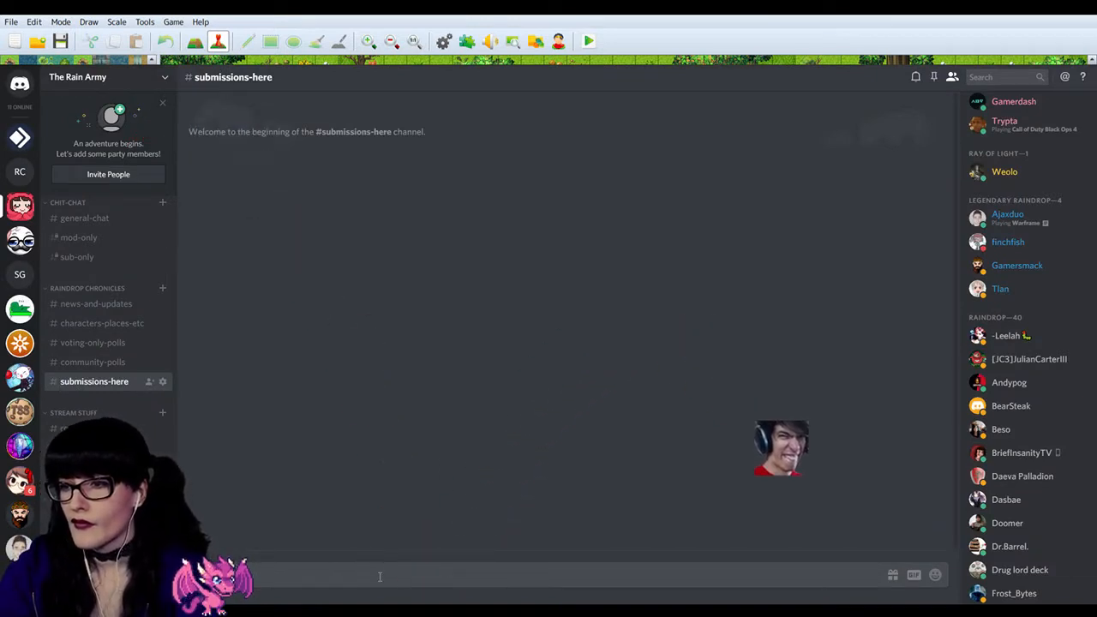
{"action": "type", "text": "nl"}
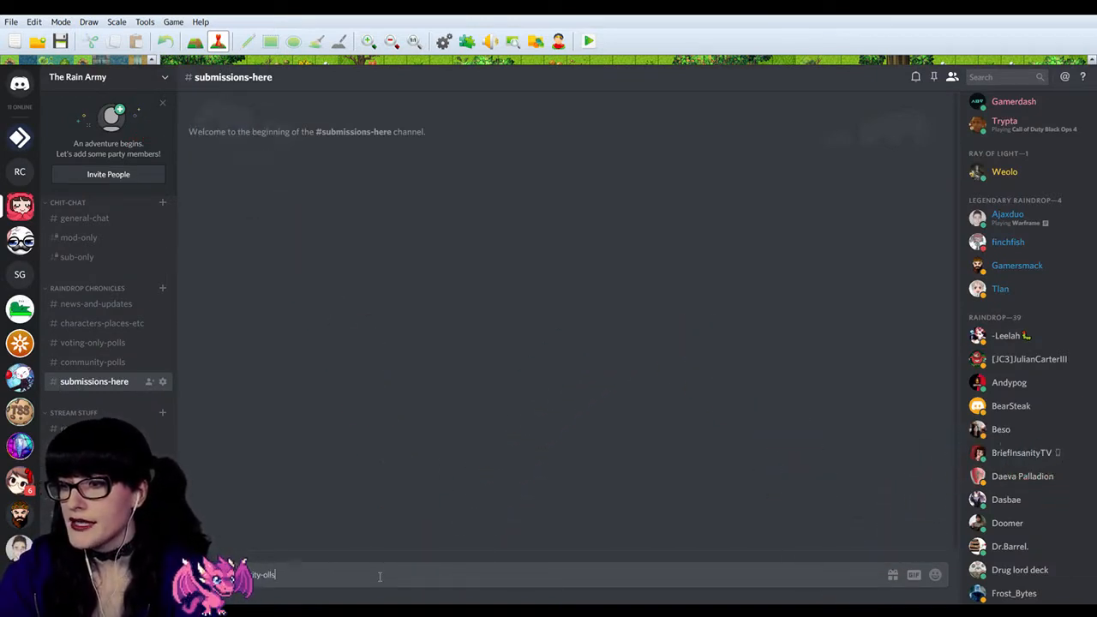
{"action": "key", "text": "BackSpace"}
{"action": "key", "text": "BackSpace"}
{"action": "type", "text": "rd"}
{"action": "key", "text": "BackSpace"}
{"action": "key", "text": "BackSpace"}
{"action": "key", "text": "BackSpace"}
{"action": "type", "text": "polls demonstration"}
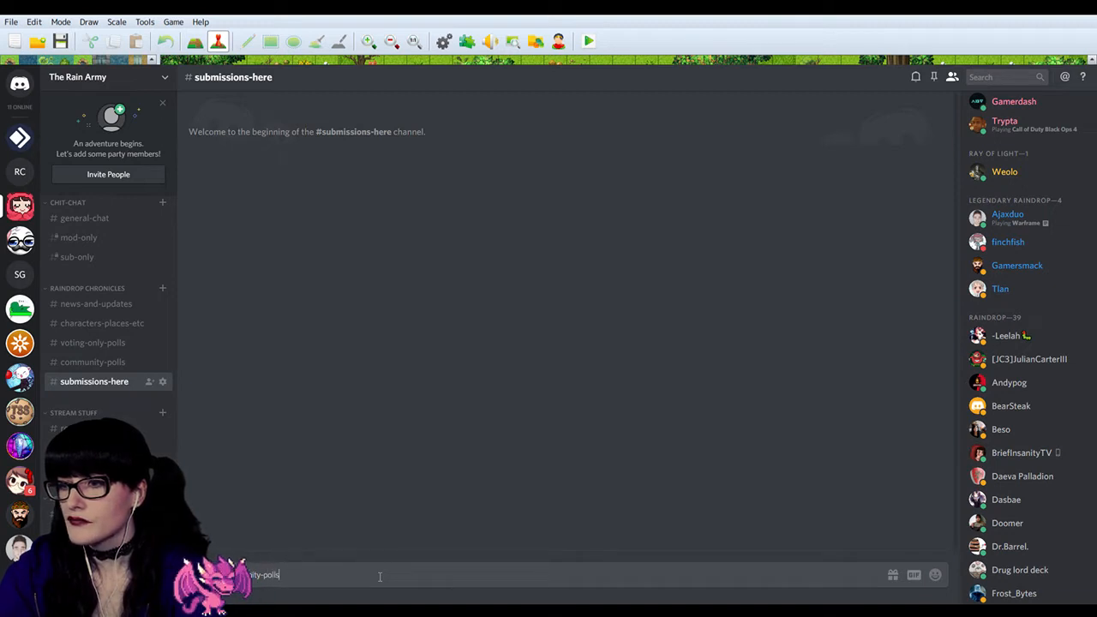
{"action": "key", "text": "Return"}
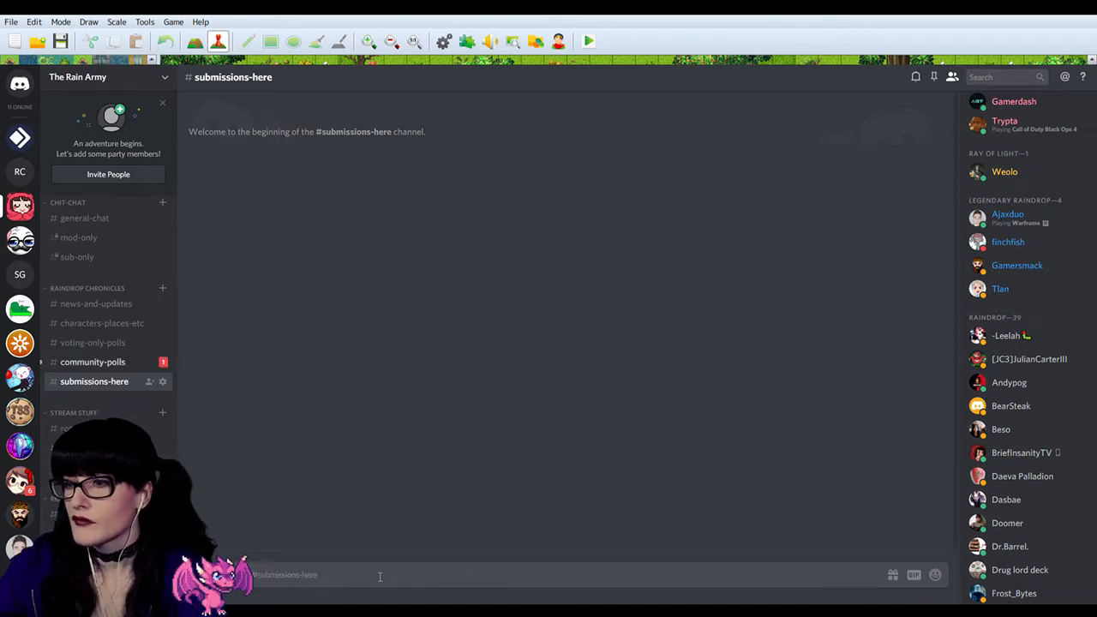
Step: Open community-polls and examine the bot's post of the test submission, including who reacted with the love emoji
{"action": "left_click", "coordinate": [66, 362]}
{"action": "mouse_move", "coordinate": [239, 208]}
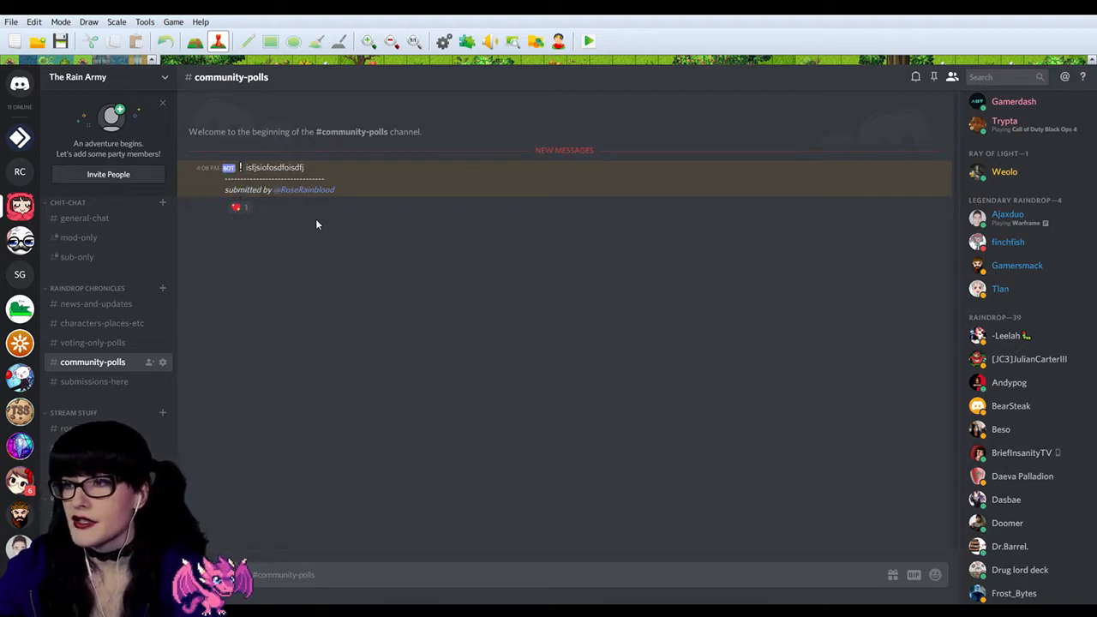
{"action": "scroll", "coordinate": [313, 222], "scroll_direction": "up", "scroll_amount": 9, "text": "ctrl"}
{"action": "scroll", "coordinate": [394, 291], "scroll_direction": "down", "scroll_amount": 8, "text": "ctrl"}
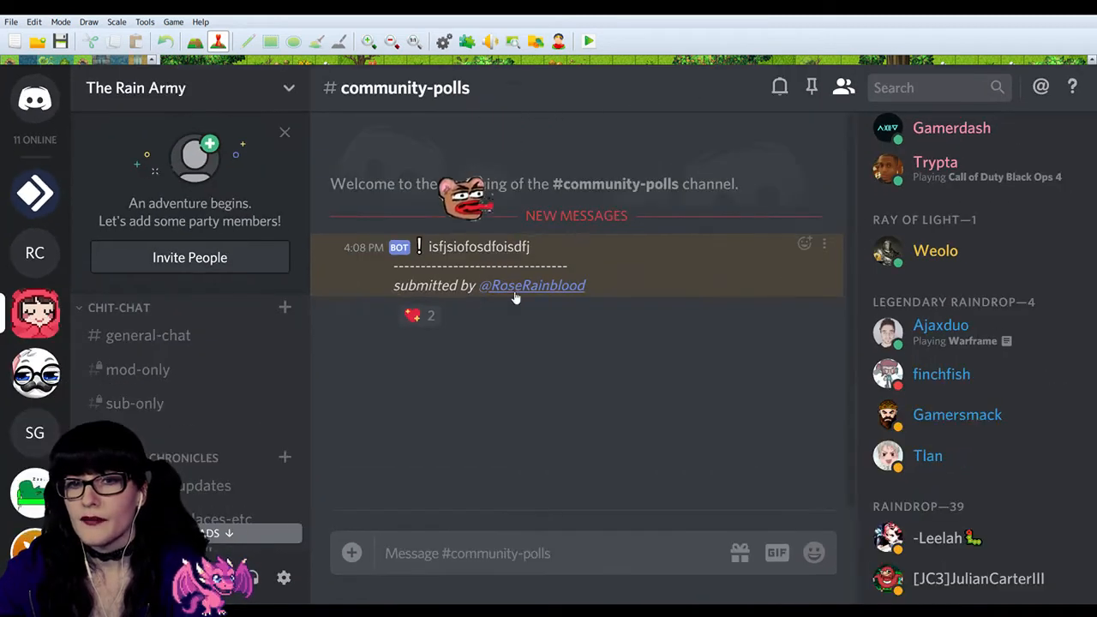
{"action": "mouse_move", "coordinate": [412, 319]}
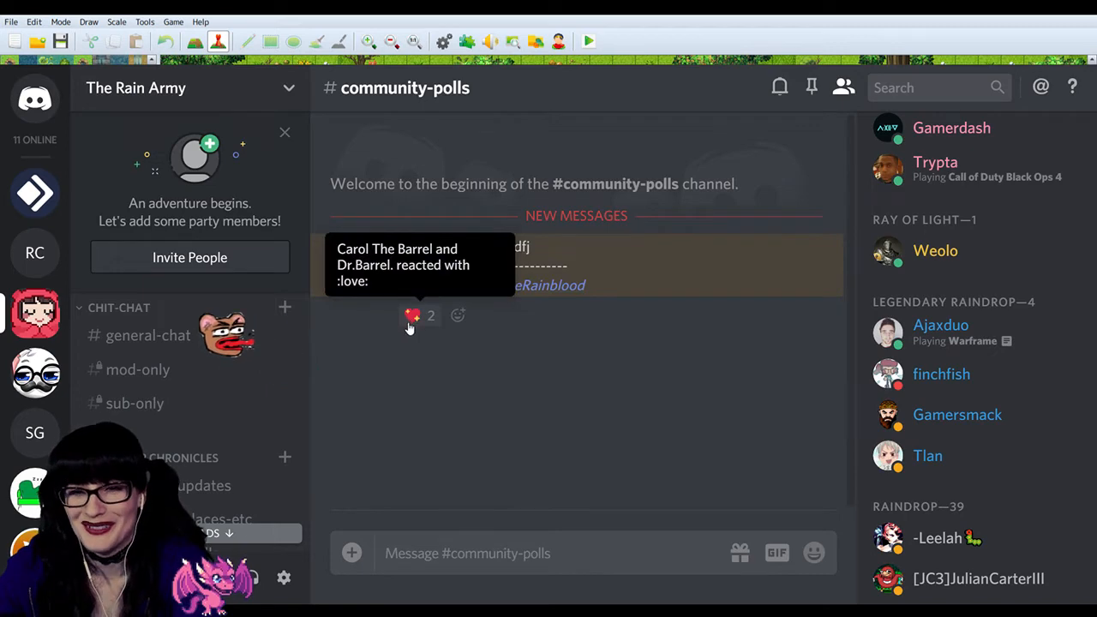
{"action": "scroll", "coordinate": [497, 348], "scroll_direction": "down", "scroll_amount": 3, "text": "ctrl"}
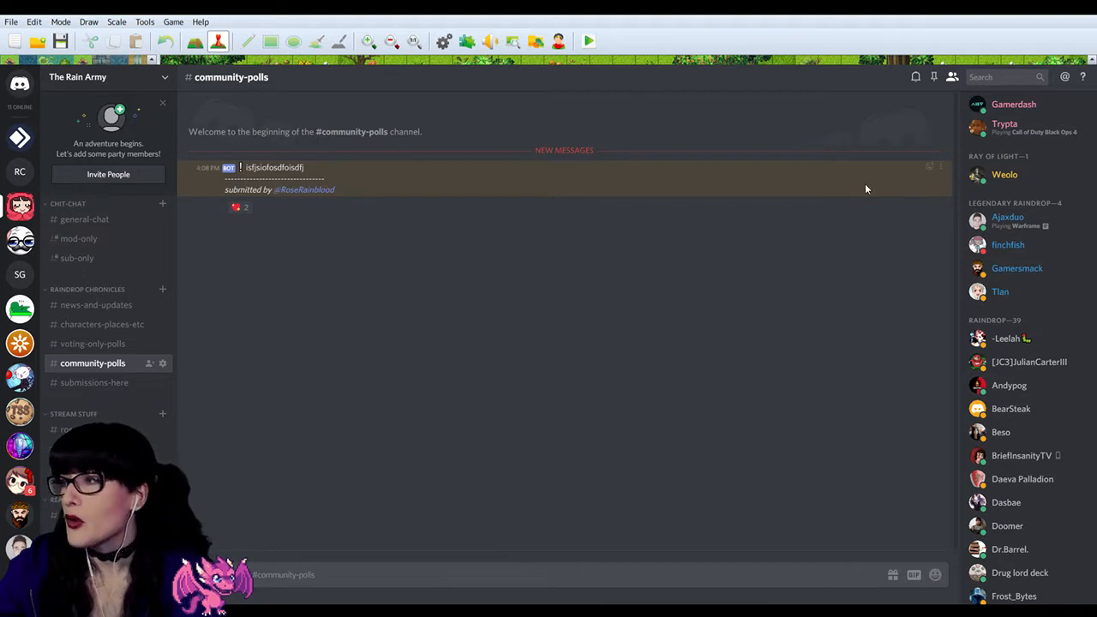
{"action": "mouse_move", "coordinate": [943, 169]}
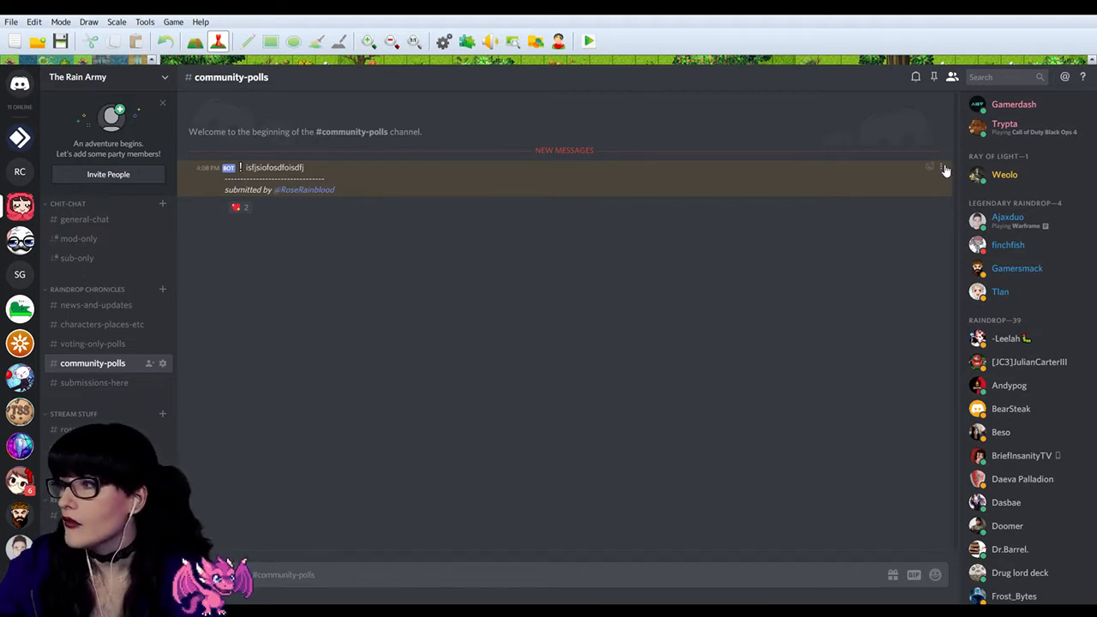
Step: Open the submissions-here channel and draft the message "This is where all submissions go for community polls!"
{"action": "left_click", "coordinate": [87, 382]}
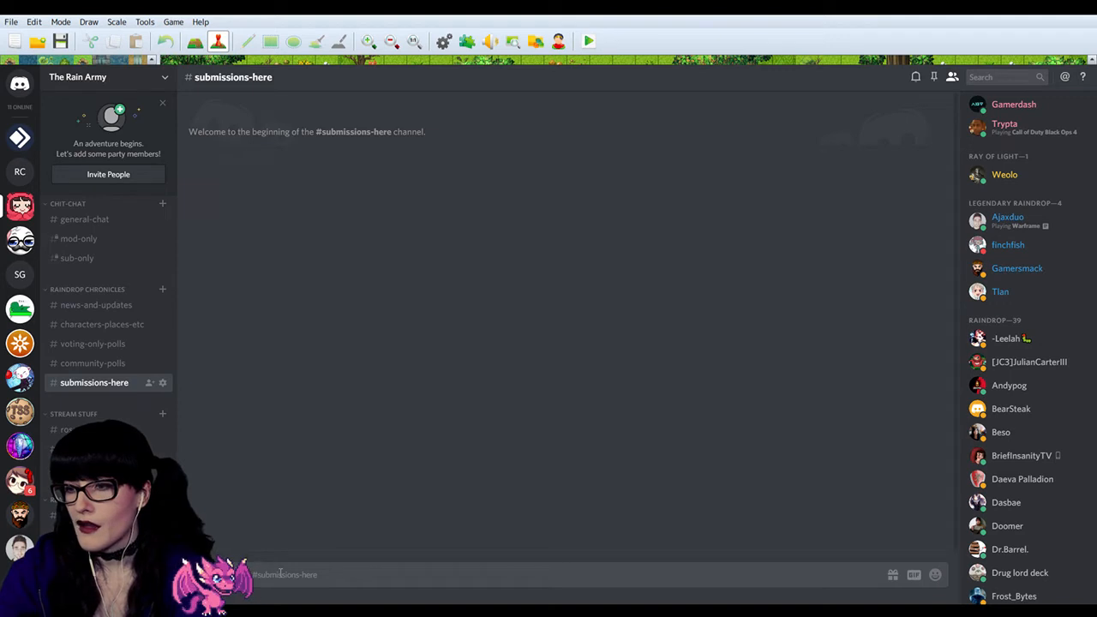
{"action": "type", "text": "T"}
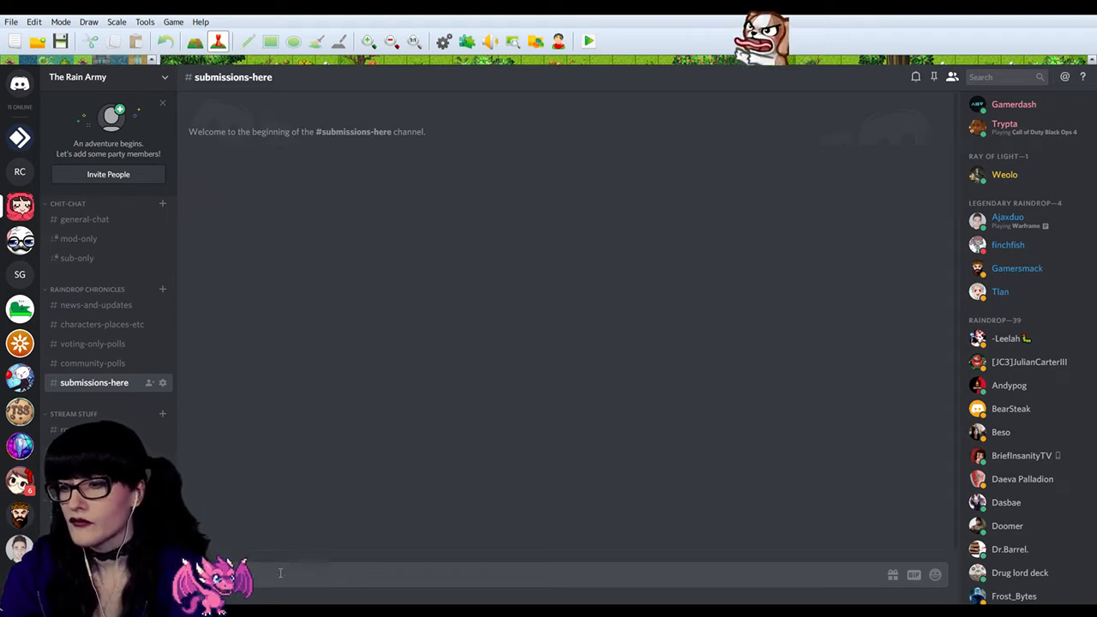
{"action": "type", "text": "ost here"}
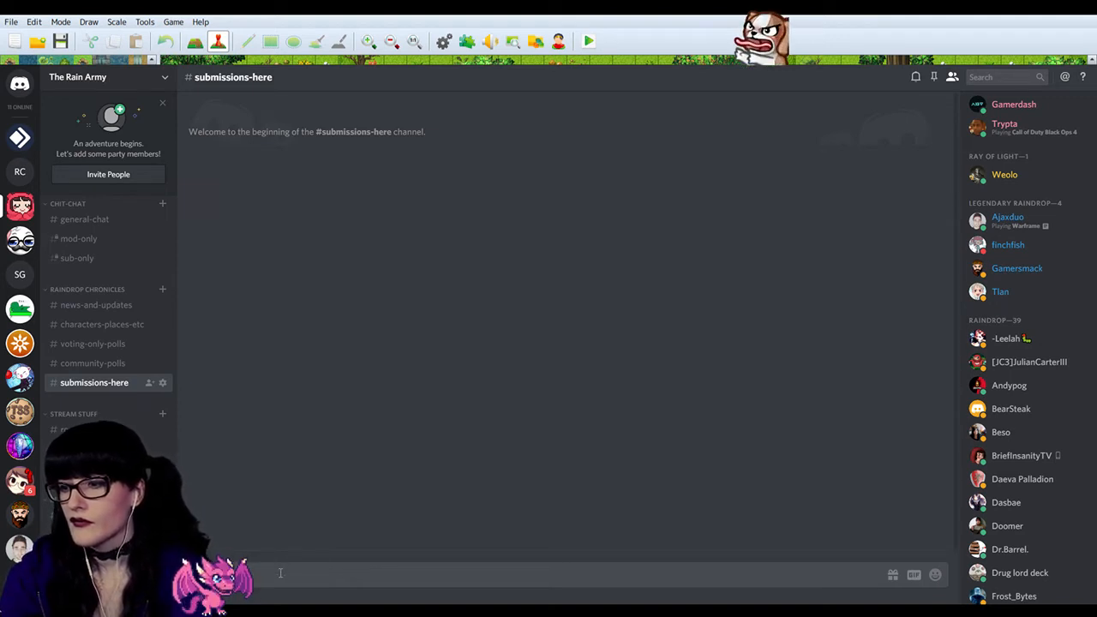
{"action": "type", "text": " all"}
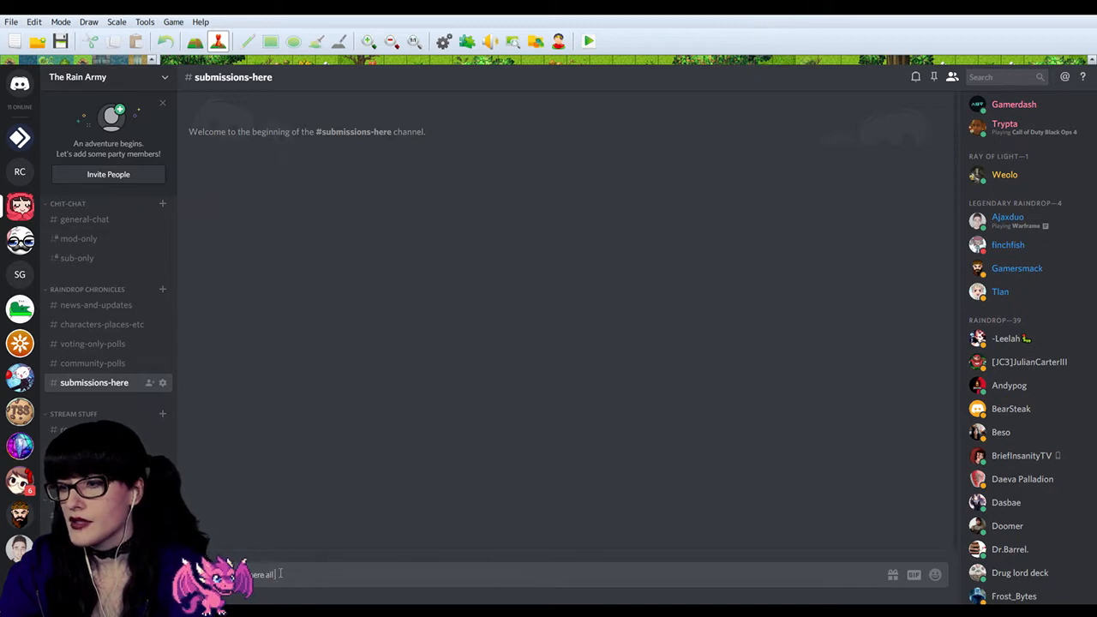
{"action": "type", "text": " submissions"}
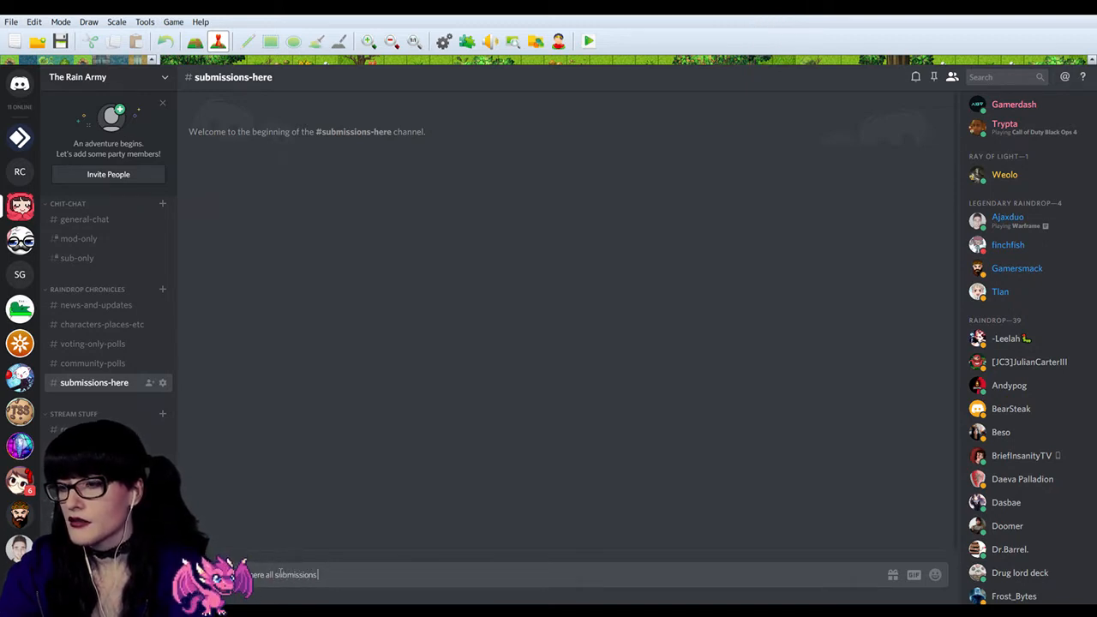
{"action": "type", "text": " go fo"}
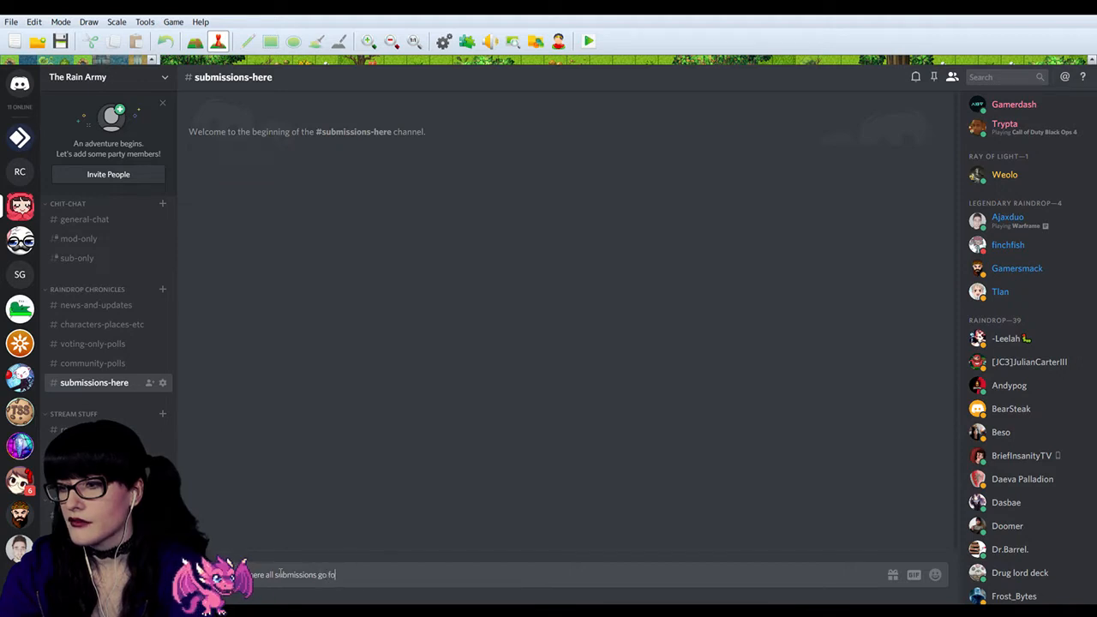
{"action": "type", "text": "r community"}
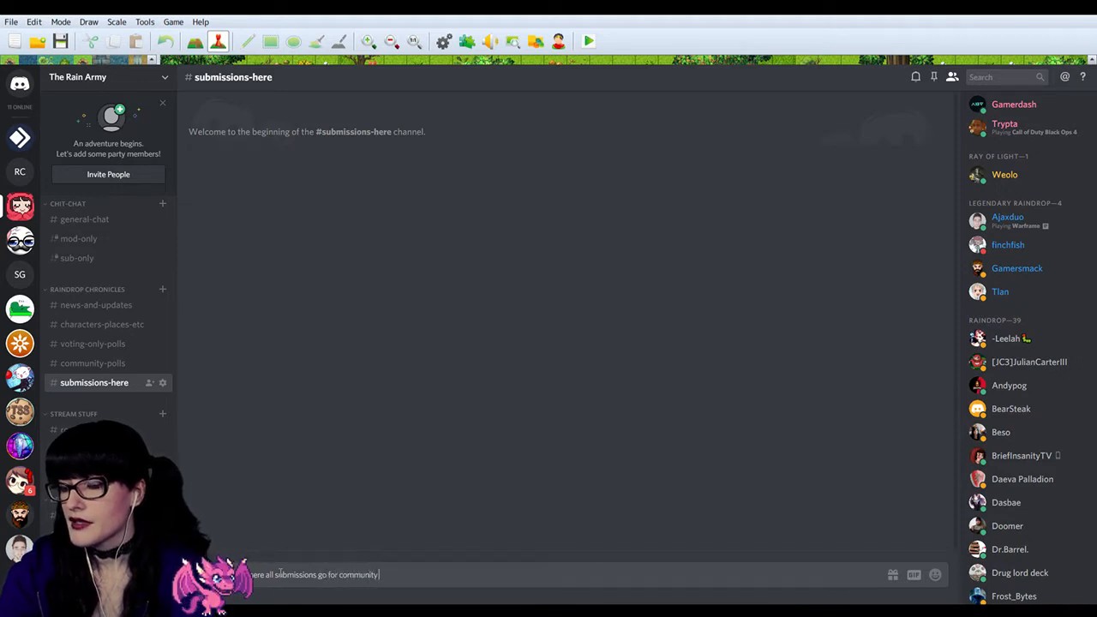
{"action": "type", "text": " polls!"}
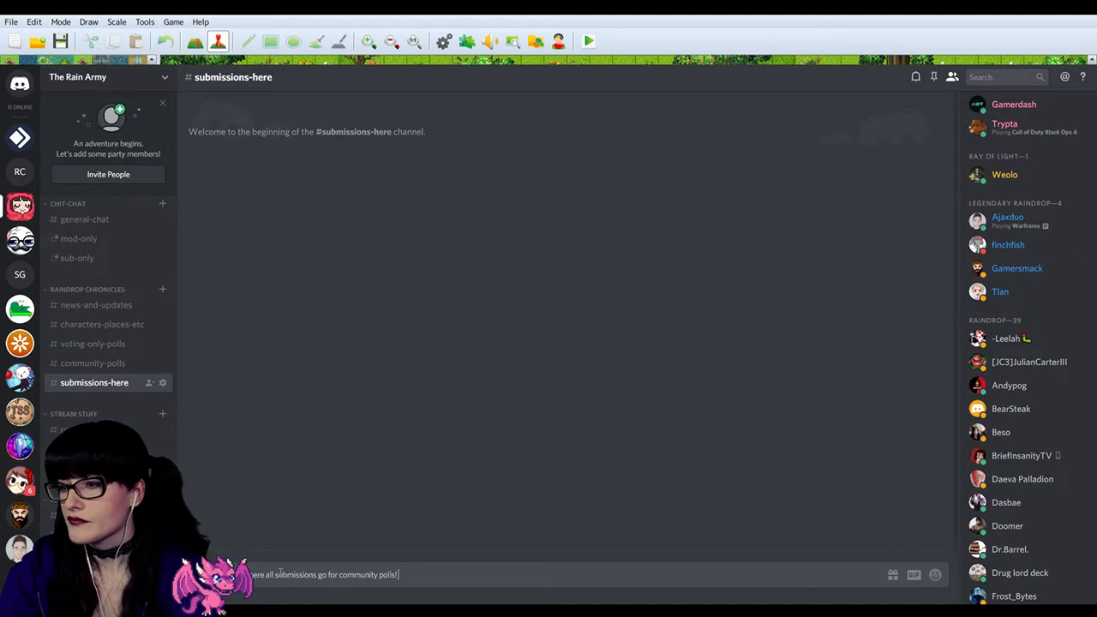
Step: Add a sparkles emoji at both the start and the end of the drafted message
{"action": "left_click", "coordinate": [938, 576]}
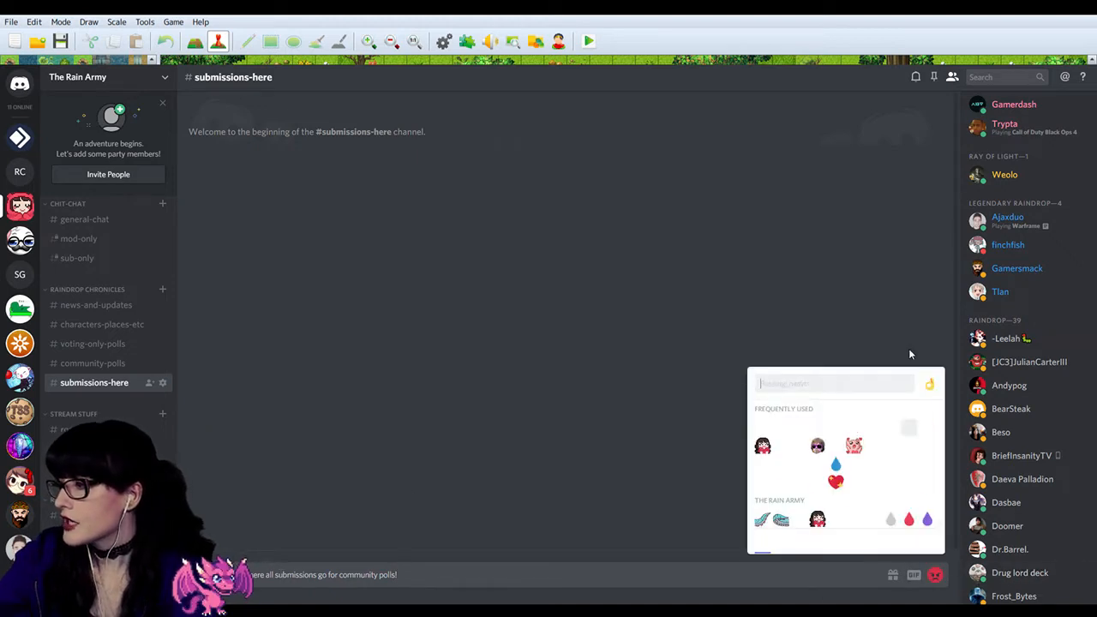
{"action": "type", "text": "star"}
{"action": "key", "text": "BackSpace"}
{"action": "key", "text": "BackSpace"}
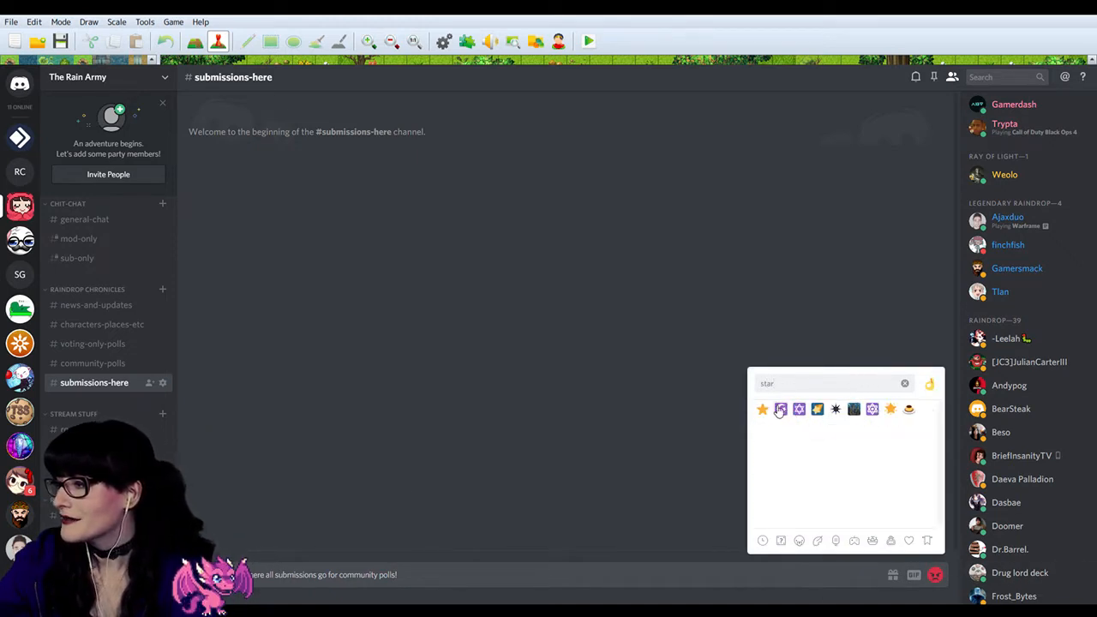
{"action": "key", "text": "BackSpace"}
{"action": "key", "text": "BackSpace"}
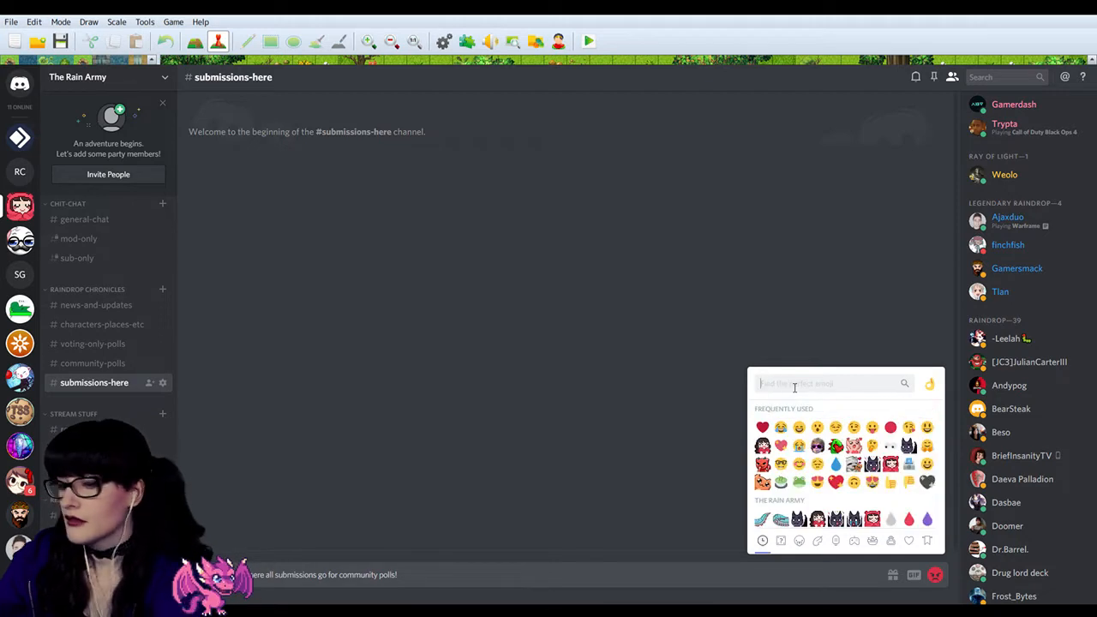
{"action": "type", "text": "sparkles"}
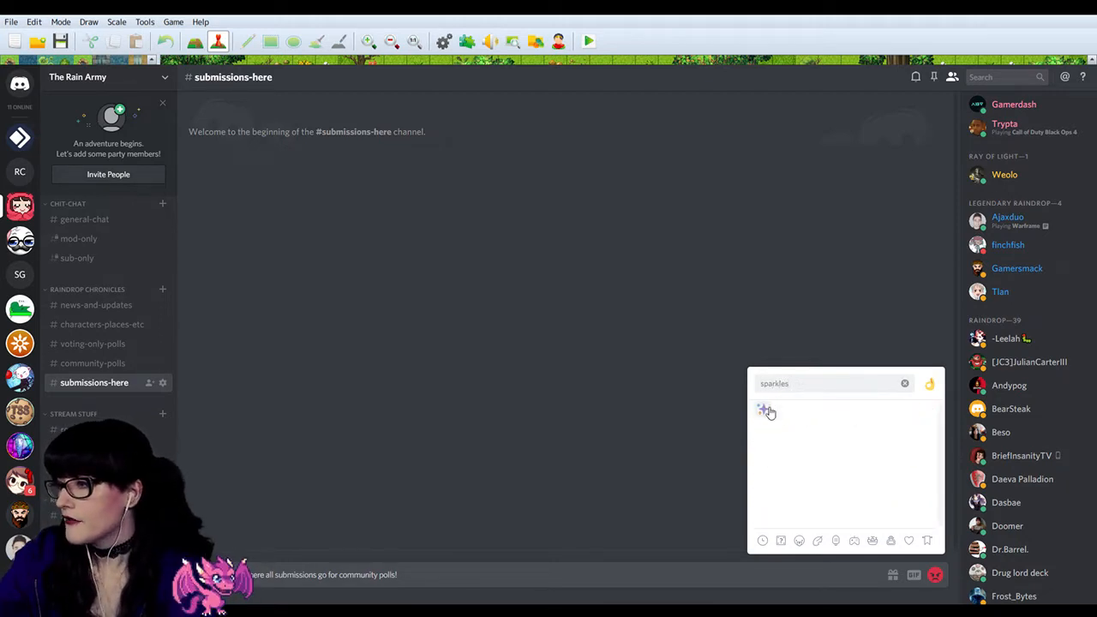
{"action": "left_click", "coordinate": [763, 409]}
{"action": "left_click_drag", "start_coordinate": [398, 580], "coordinate": [498, 594]}
{"action": "key", "text": "ctrl+c"}
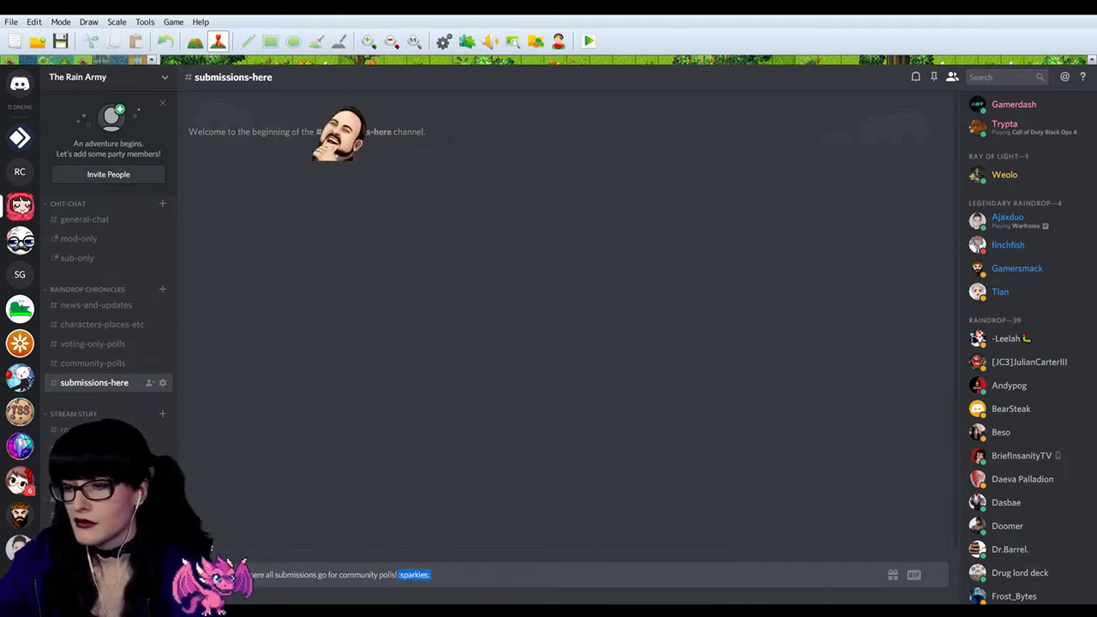
{"action": "left_click", "coordinate": [221, 577]}
{"action": "key", "text": "ctrl+v"}
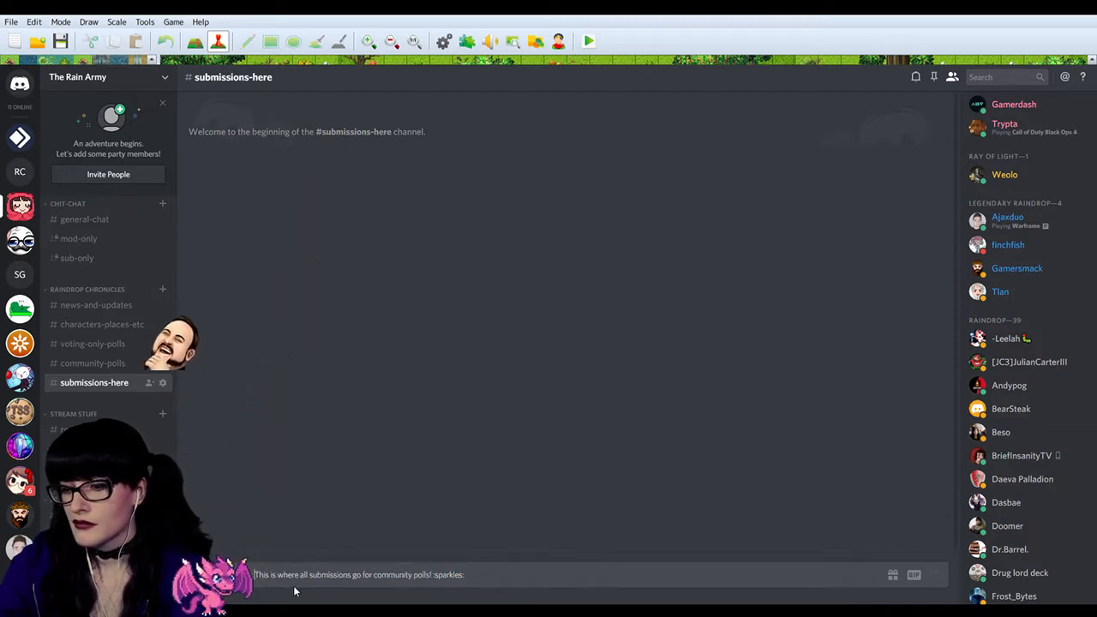
Step: Make the sentence between the two sparkles emojis bold with ** markers and send the message
{"action": "type", "text": "**"}
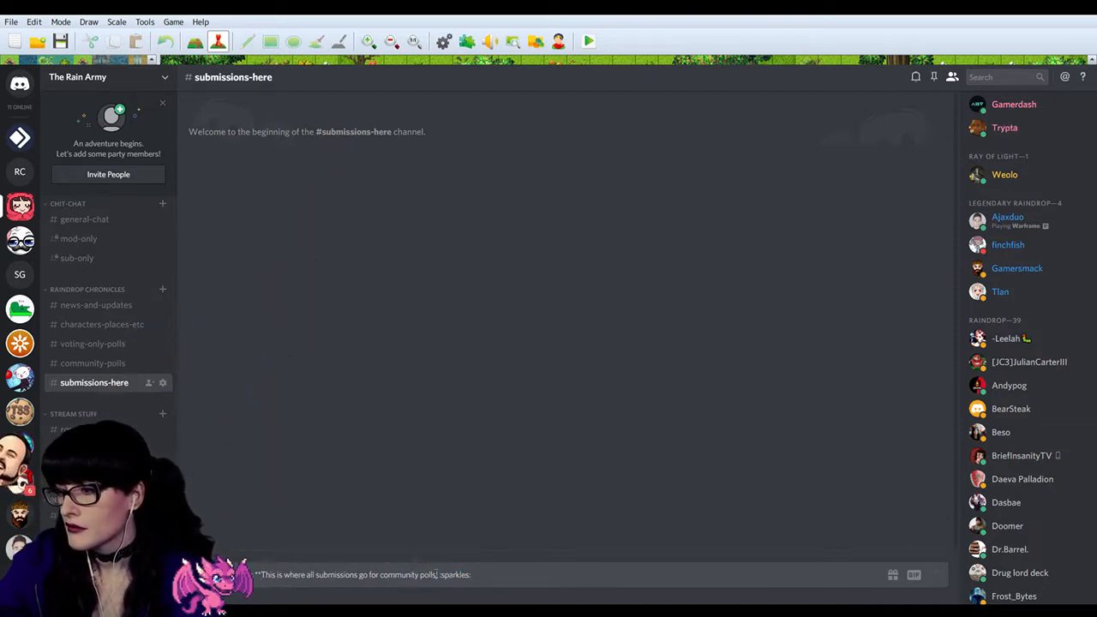
{"action": "type", "text": "!**"}
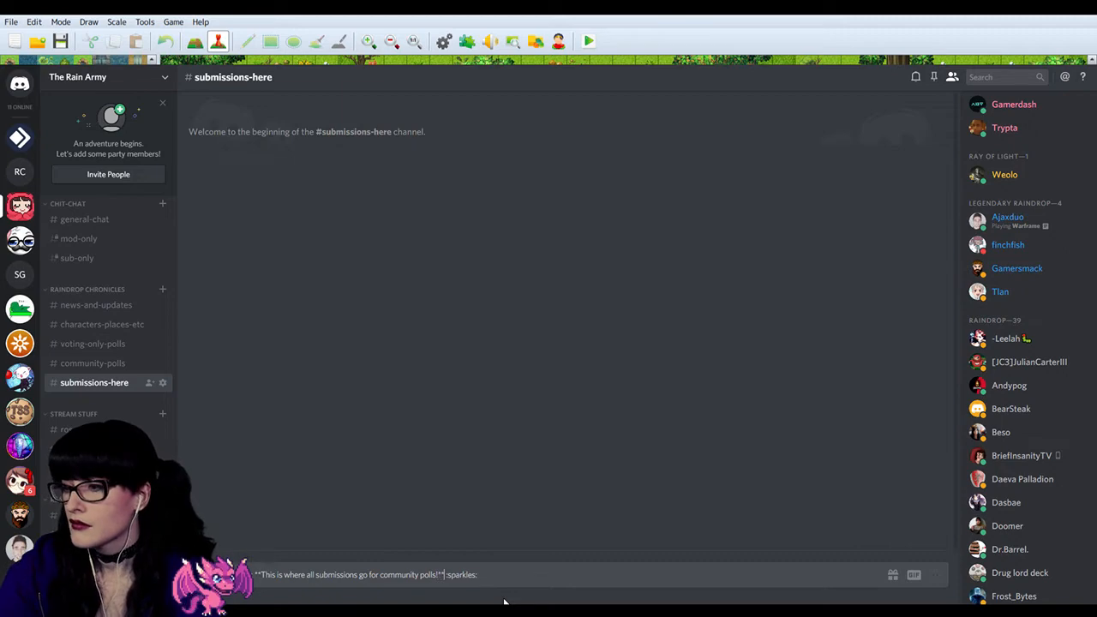
{"action": "key", "text": "Return"}
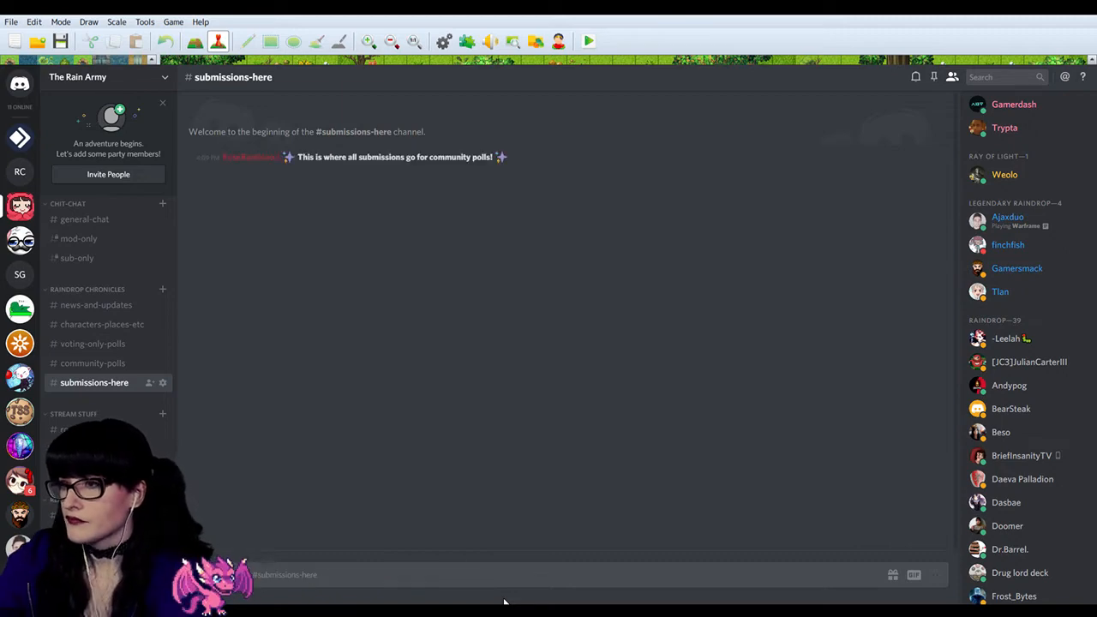
{"action": "left_click", "coordinate": [942, 159]}
{"action": "left_click", "coordinate": [942, 177]}
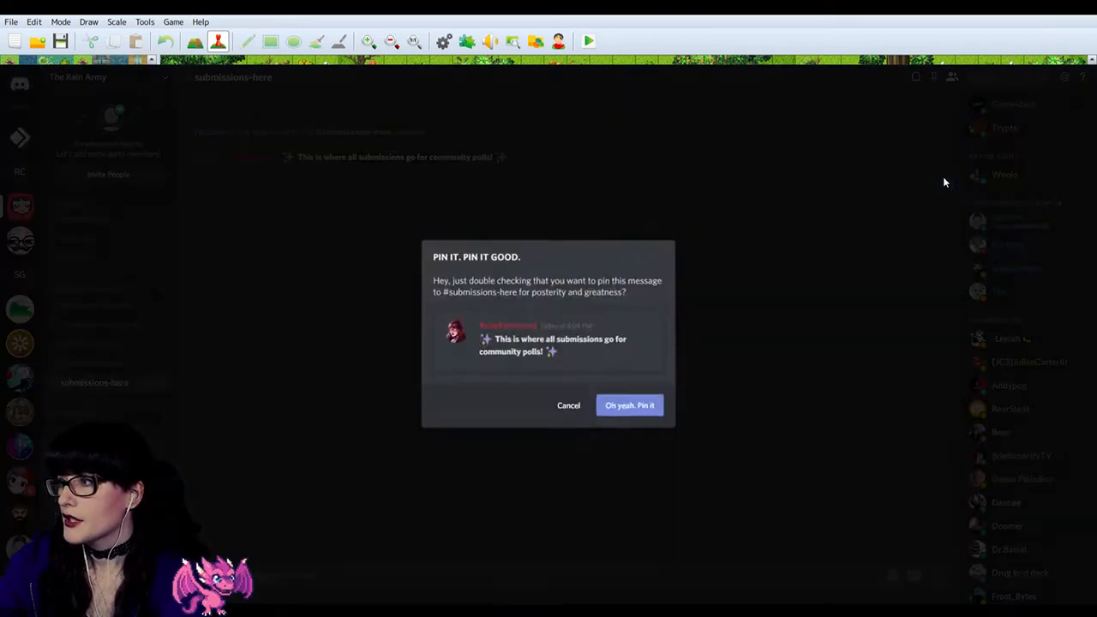
{"action": "left_click", "coordinate": [629, 403]}
Step: Edit the sent message, adding below a blank line "To enter your submission, type **!community-polls** and then your submission"
{"action": "left_click", "coordinate": [943, 162]}
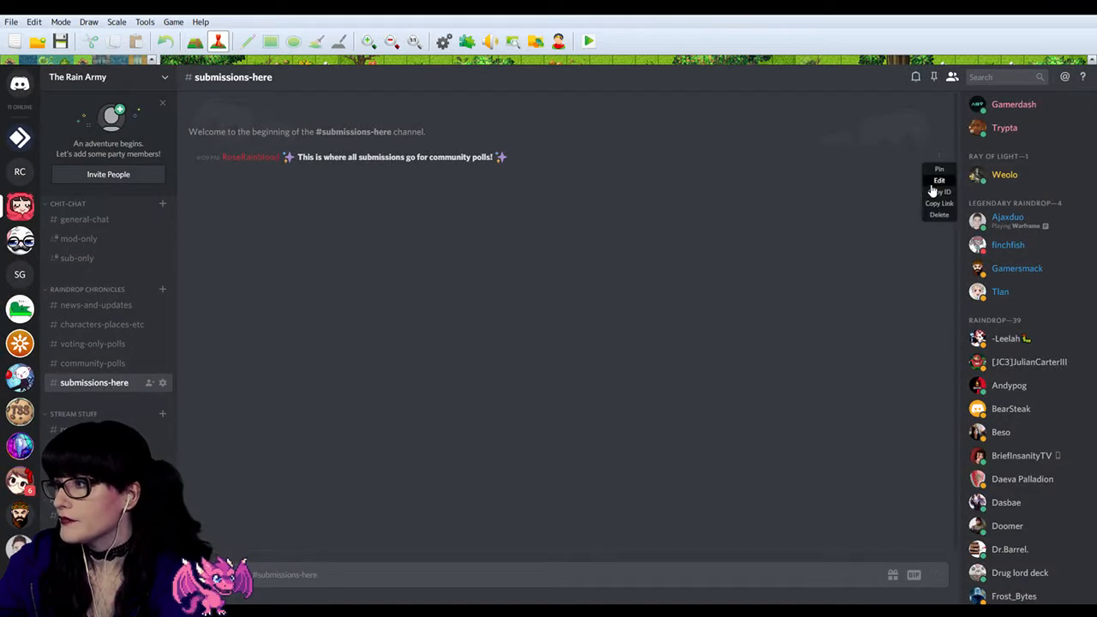
{"action": "left_click", "coordinate": [937, 190]}
{"action": "key", "text": "shift+Return"}
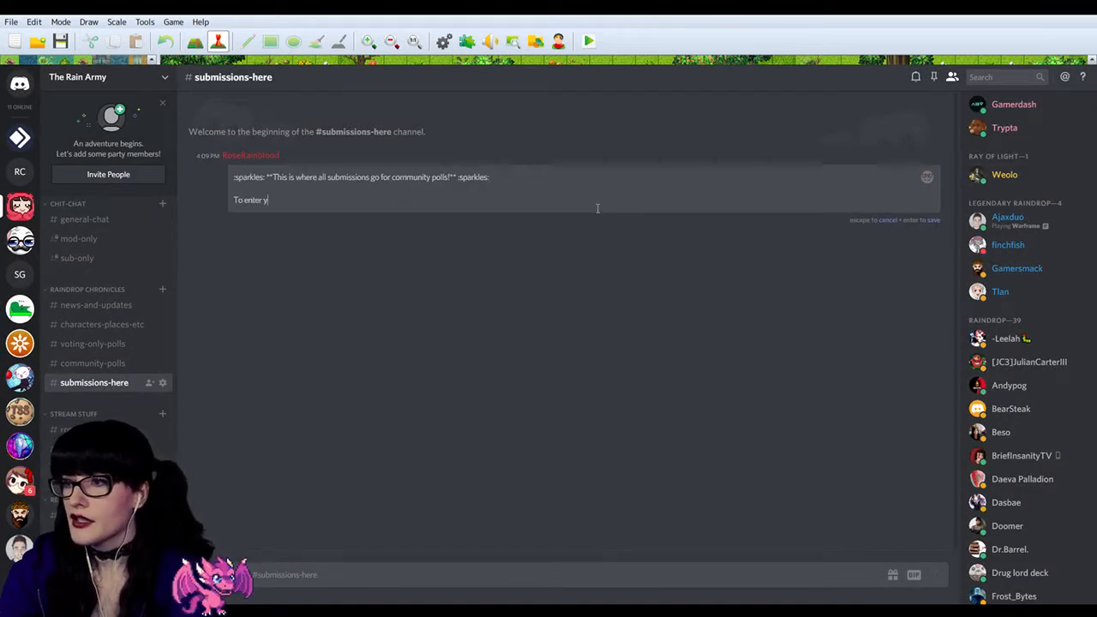
{"action": "type", "text": "To enter your submission "}
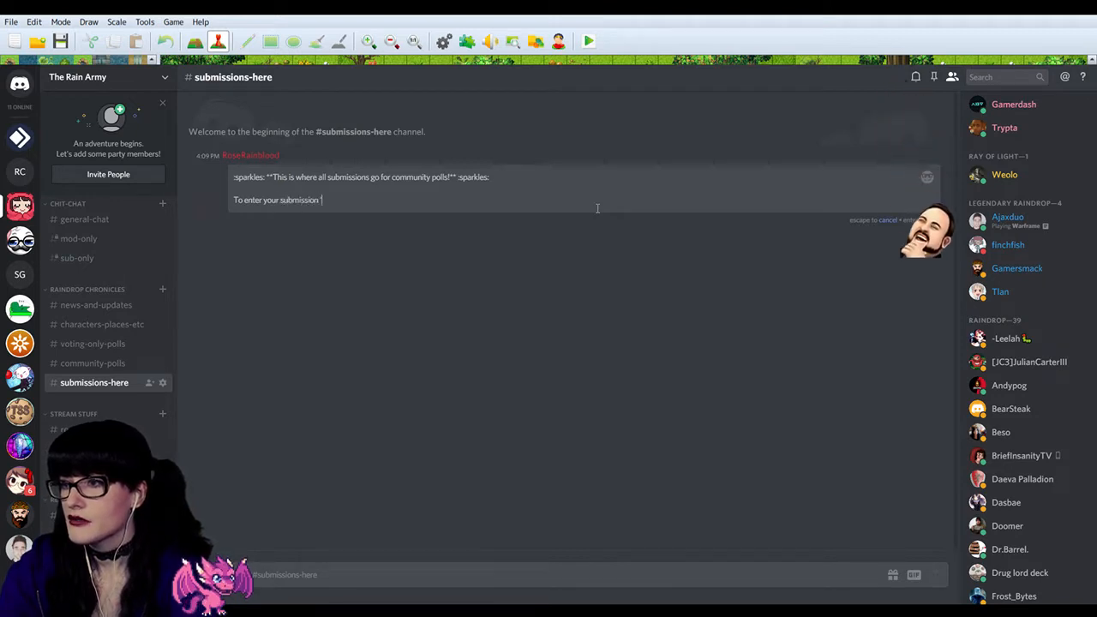
{"action": "type", "text": ","}
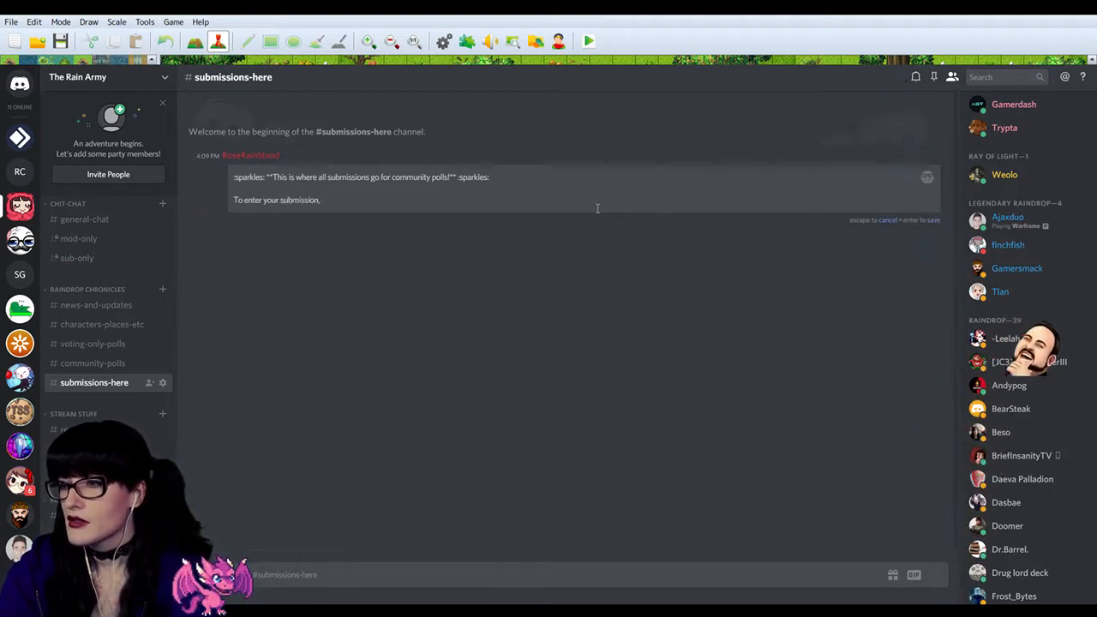
{"action": "type", "text": " type"}
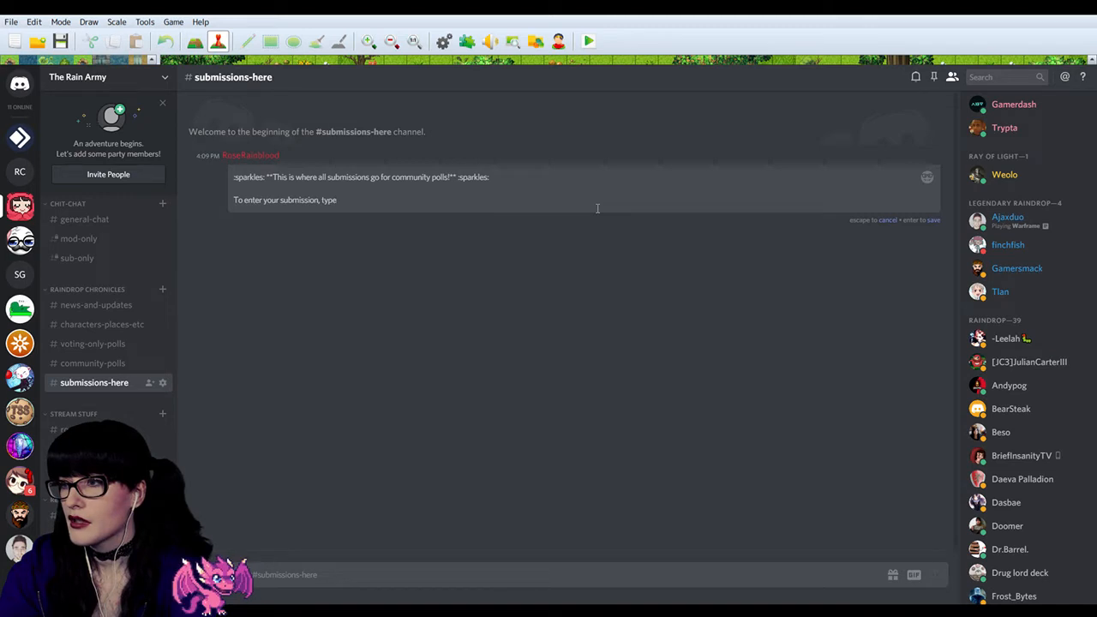
{"action": "type", "text": " '"}
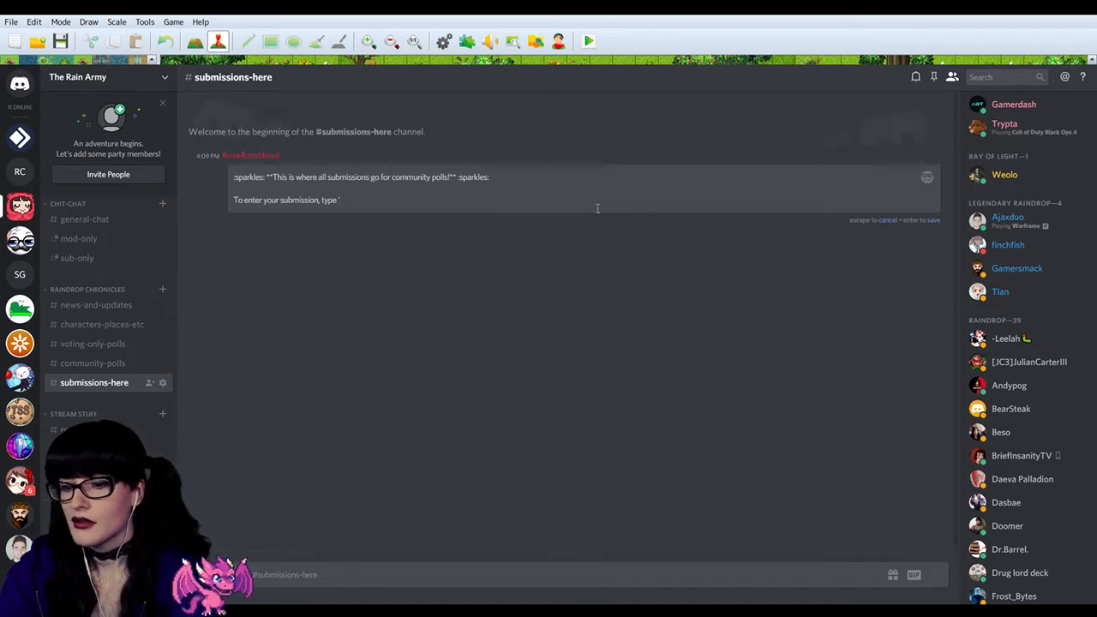
{"action": "type", "text": "community="}
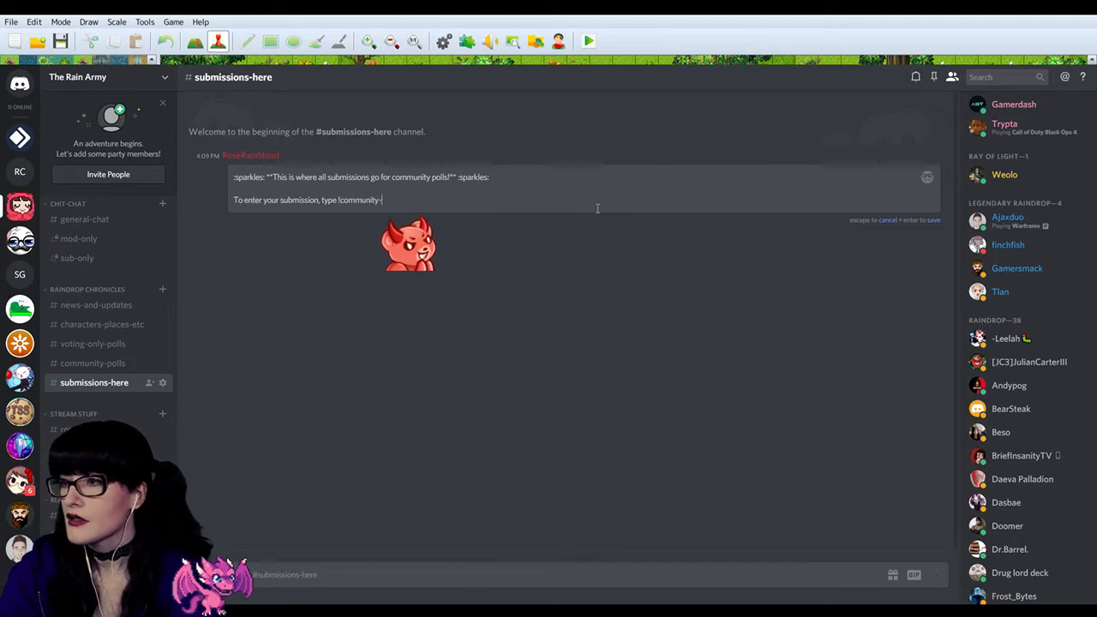
{"action": "type", "text": "polls"}
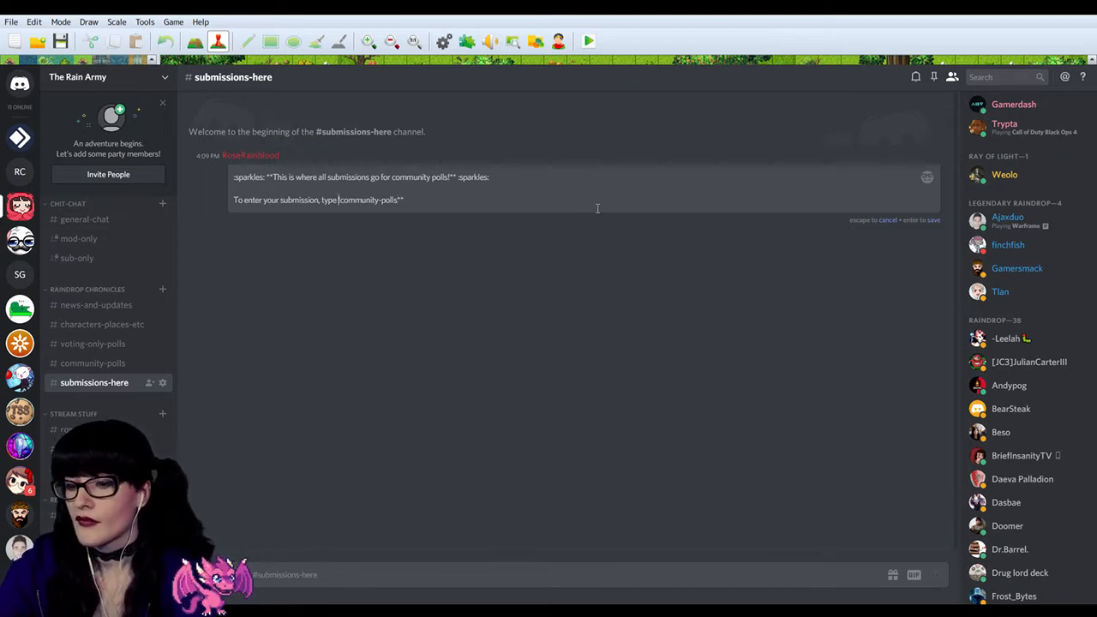
{"action": "type", "text": "**"}
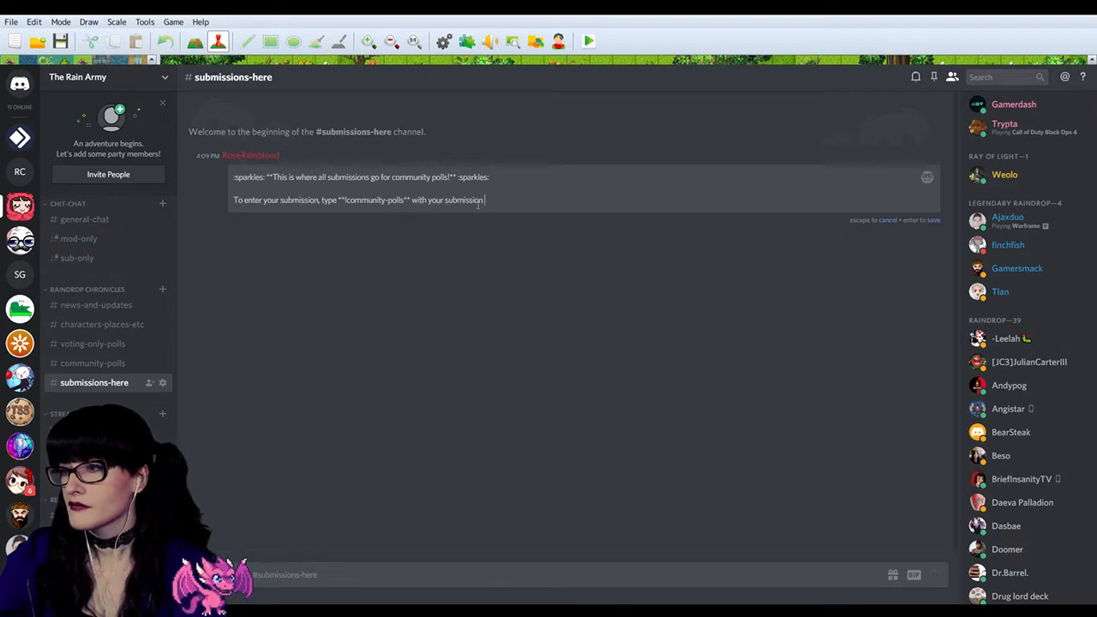
{"action": "left_click_drag", "start_coordinate": [416, 200], "coordinate": [444, 204]}
{"action": "type", "text": "and then your submission"}
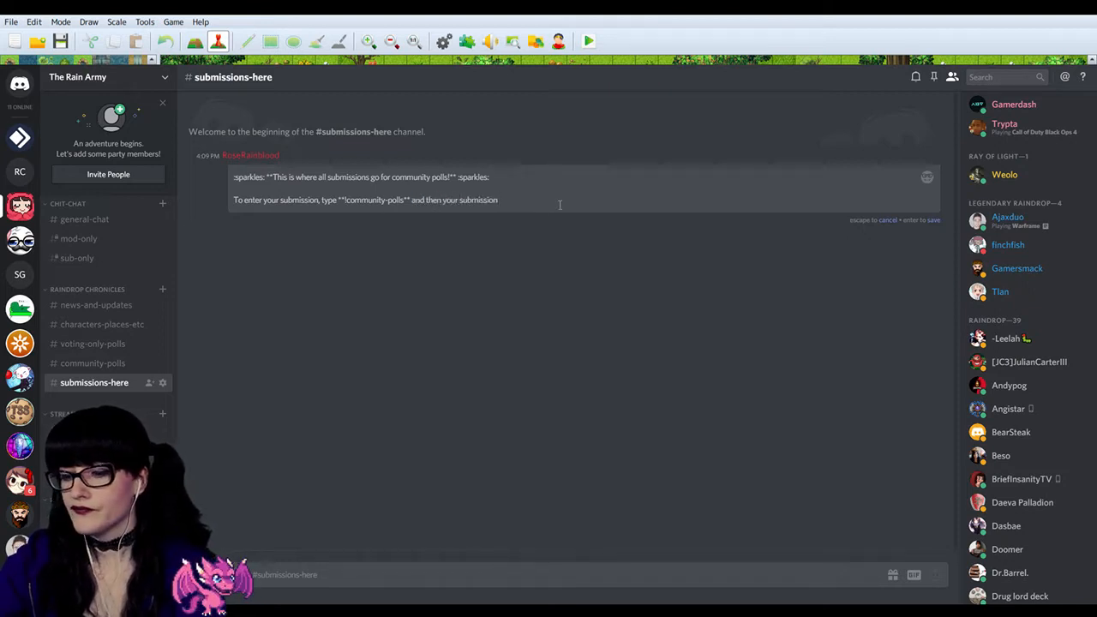
{"action": "type", "text": ". For example"}
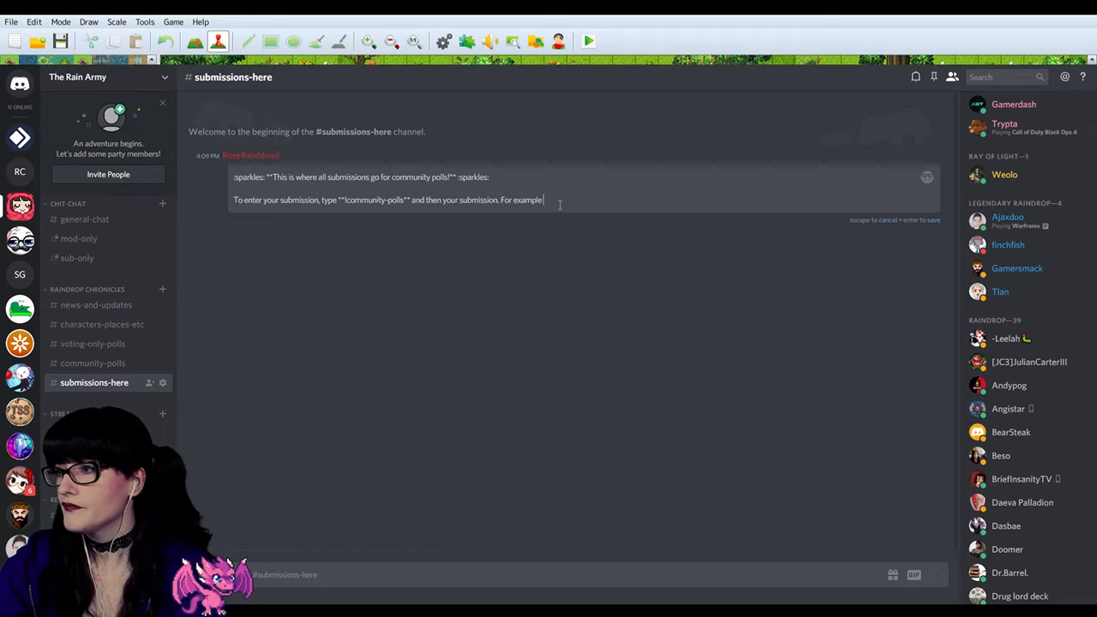
{"action": "type", "text": " !community"}
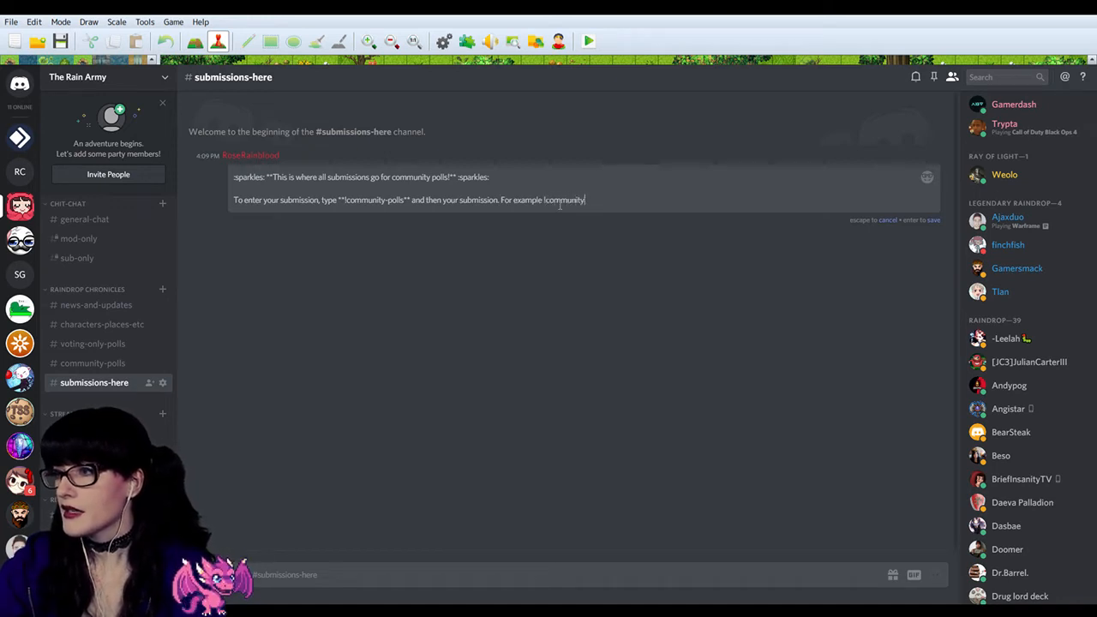
{"action": "type", "text": "-polls This"}
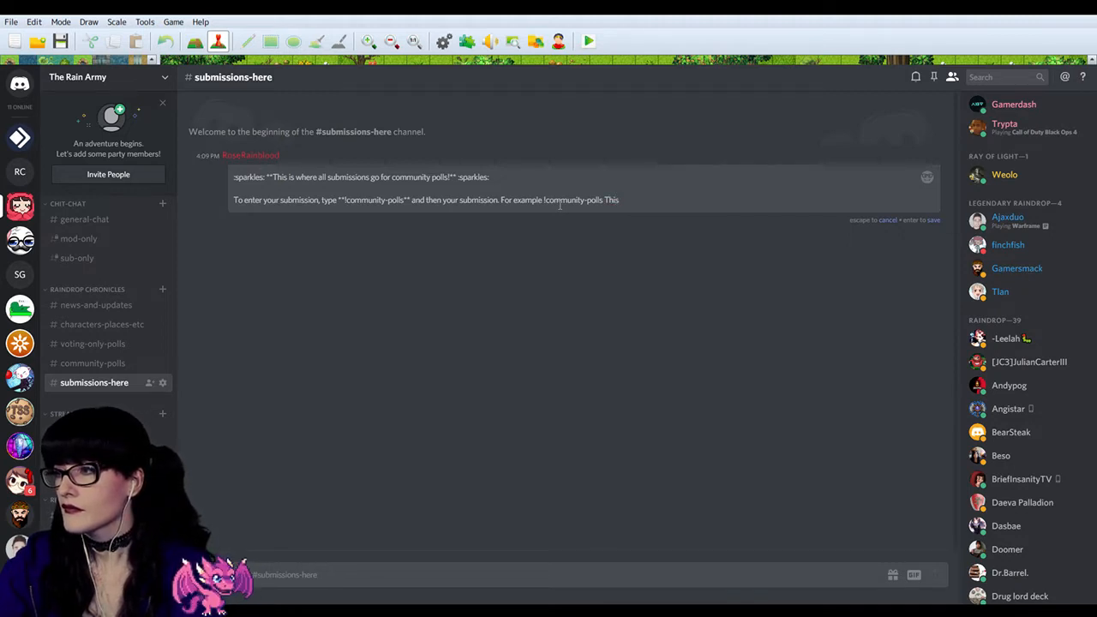
Step: Append ". For example !community-polls This is my submission" to the instruction line and save the edited message
{"action": "type", "text": "my subm"}
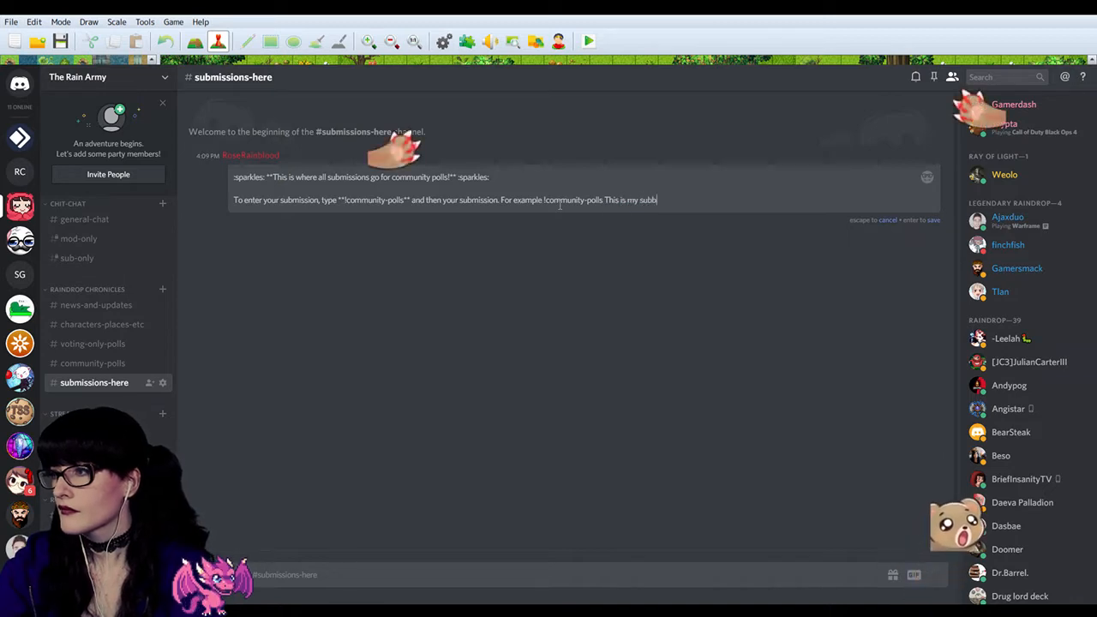
{"action": "type", "text": "ission"}
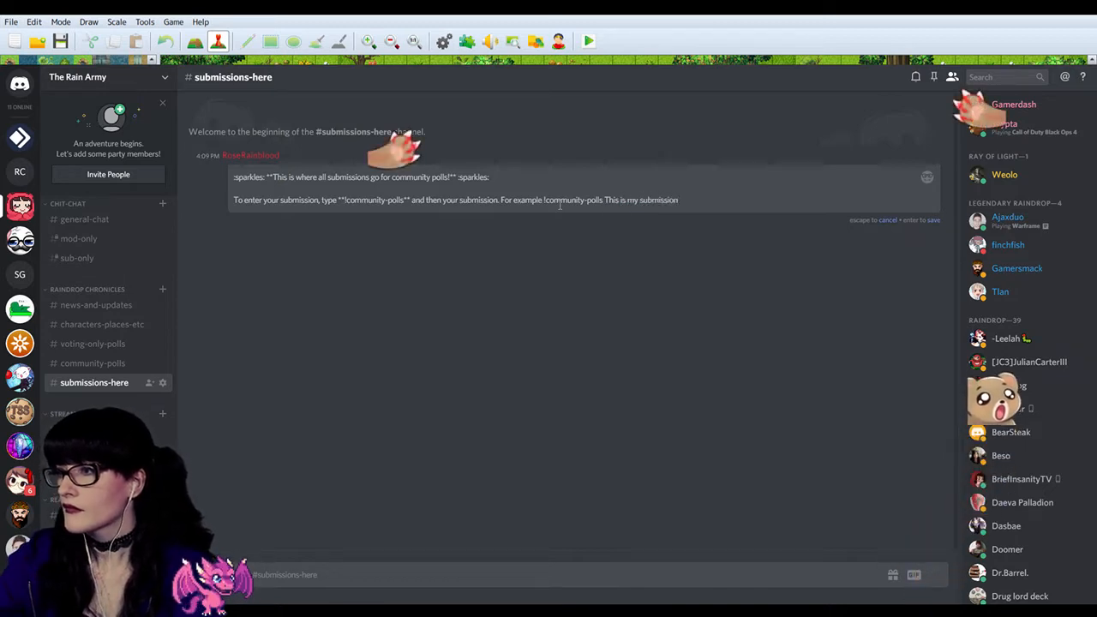
{"action": "left_click_drag", "start_coordinate": [500, 200], "coordinate": [595, 209]}
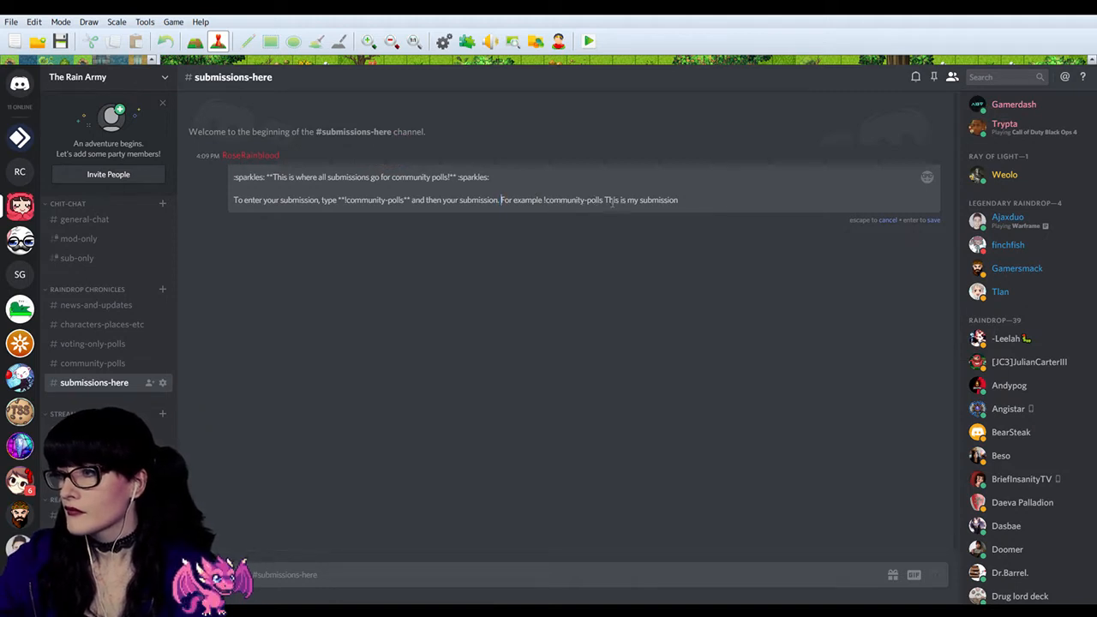
{"action": "key", "text": "Return"}
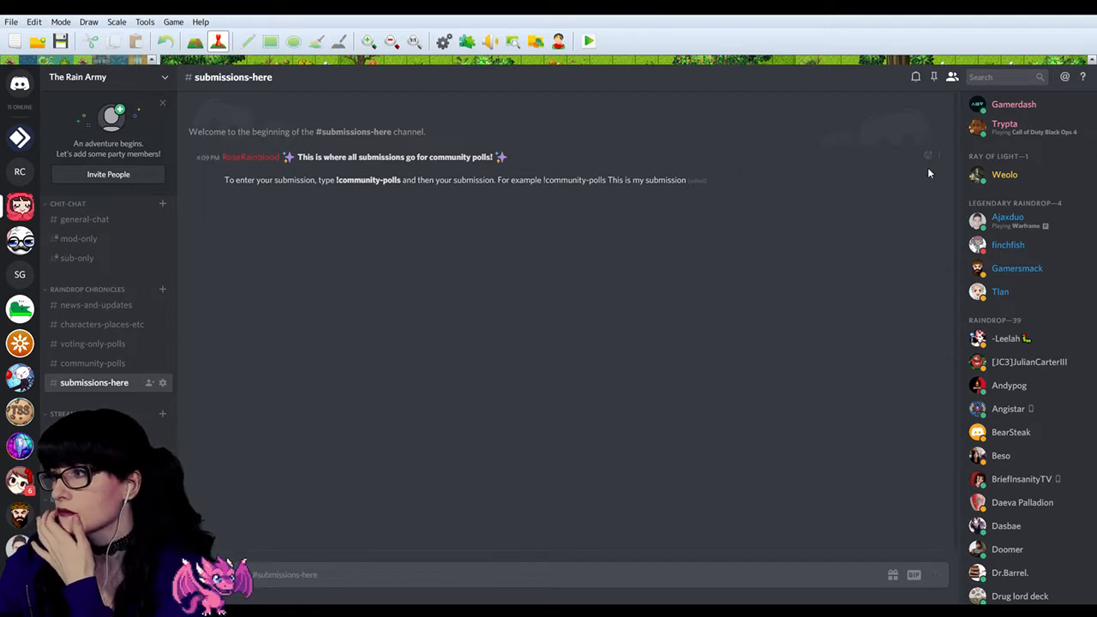
Step: Edit the sent message, adding a colon after "For example" and moving that sentence below a blank line, and save it
{"action": "left_click", "coordinate": [940, 159]}
{"action": "left_click", "coordinate": [940, 181]}
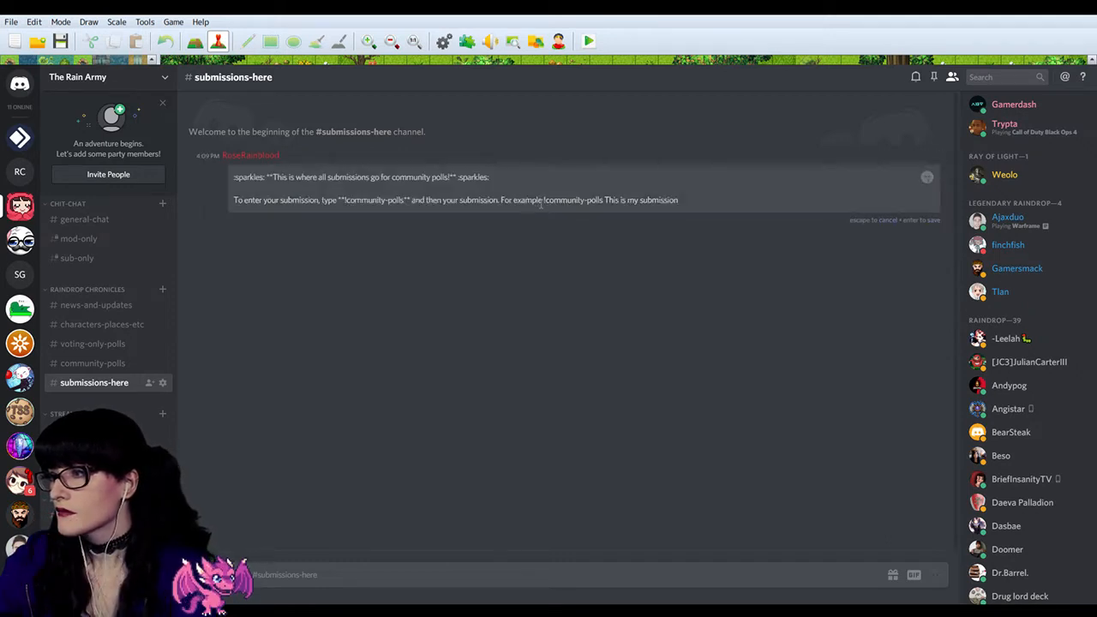
{"action": "type", "text": ":"}
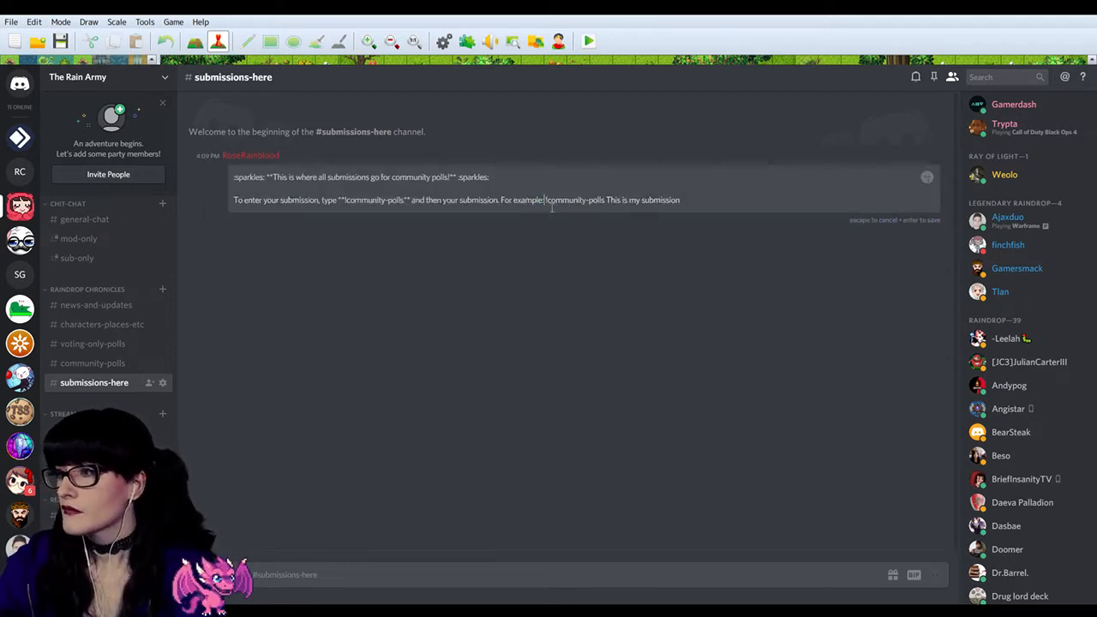
{"action": "key", "text": "shift+Return"}
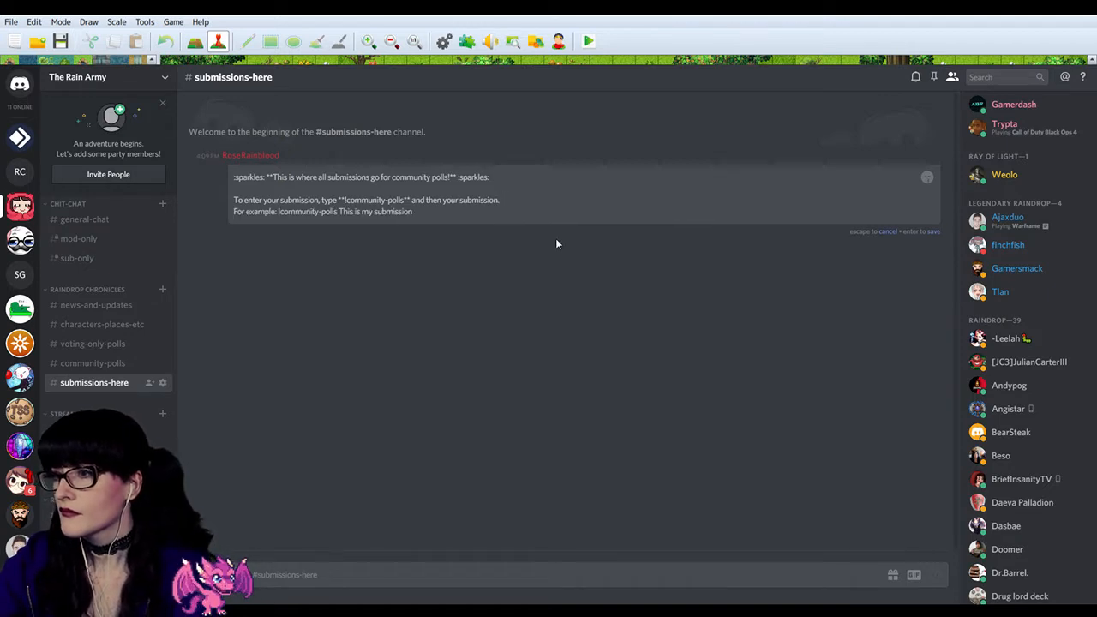
{"action": "key", "text": "shift+Return"}
{"action": "key", "text": "Return"}
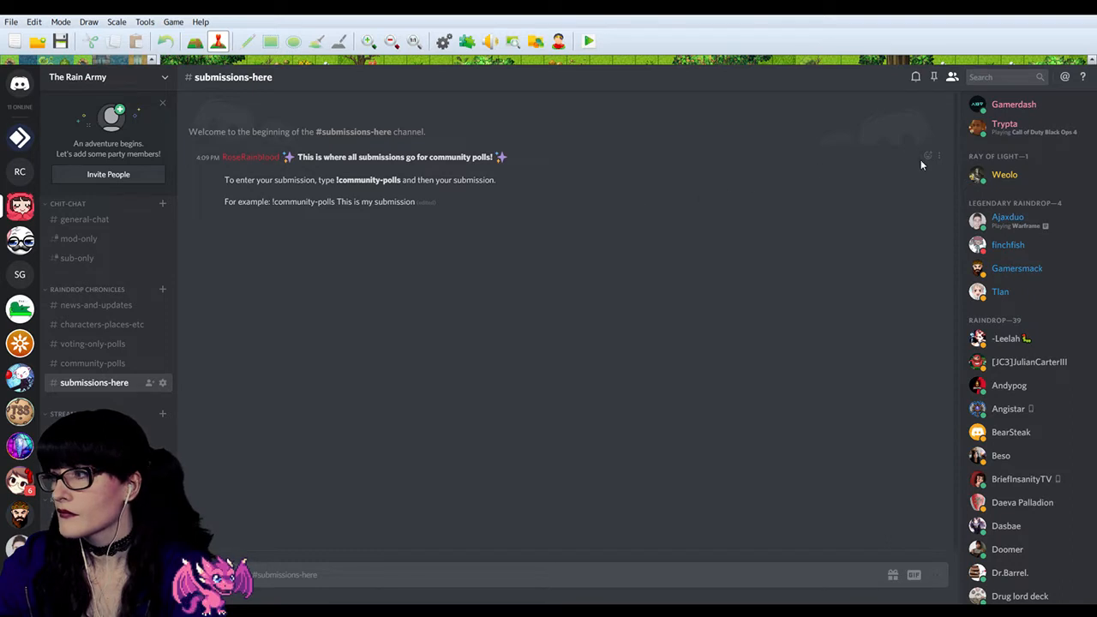
Step: Edit the message so "!community-polls This is my submission" sits below "For example:" with a blank line between, and save it
{"action": "left_click", "coordinate": [939, 155]}
{"action": "left_click", "coordinate": [941, 187]}
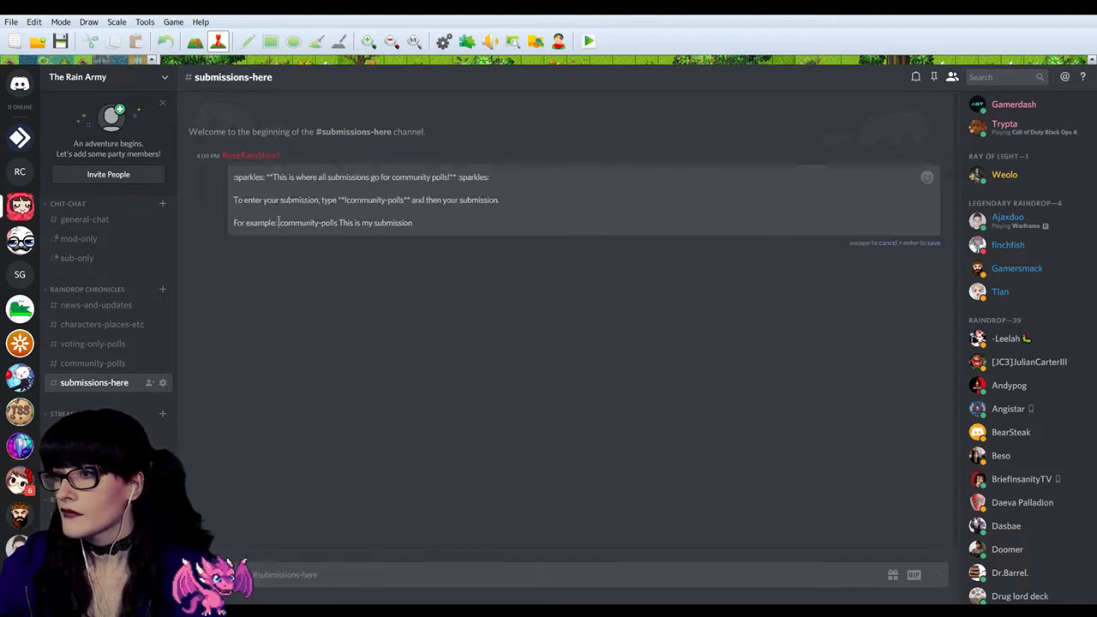
{"action": "key", "text": "shift+Return"}
{"action": "key", "text": "shift+Return"}
{"action": "key", "text": "Return"}
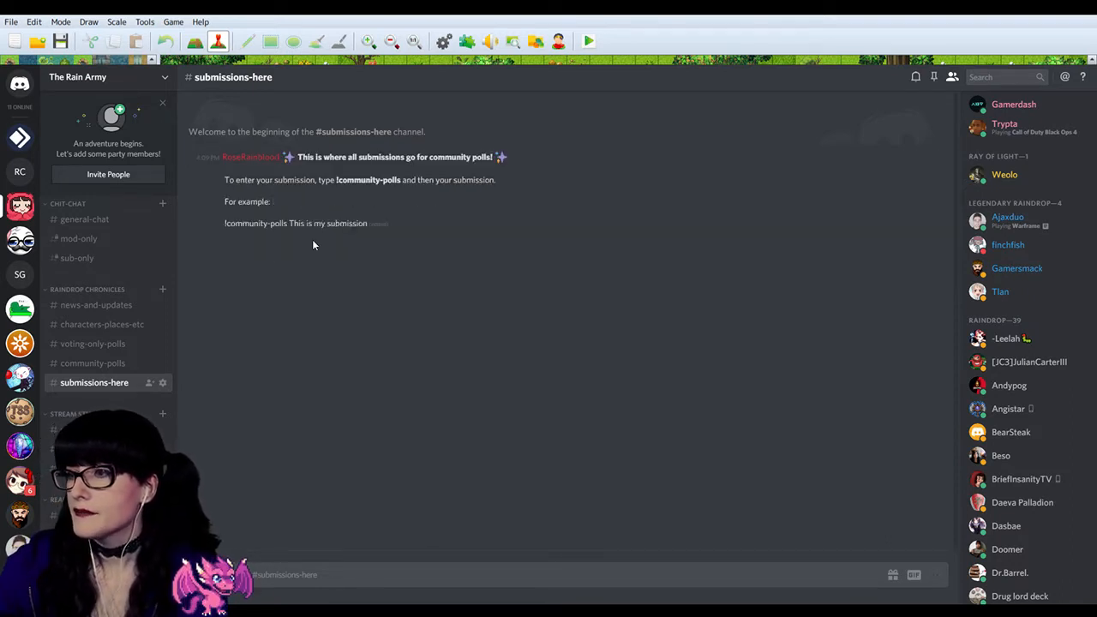
Step: Edit the message to remove the blank line between the bold sparkles heading and the "To enter your submission" line, and save it
{"action": "left_click", "coordinate": [941, 156]}
{"action": "left_click", "coordinate": [940, 186]}
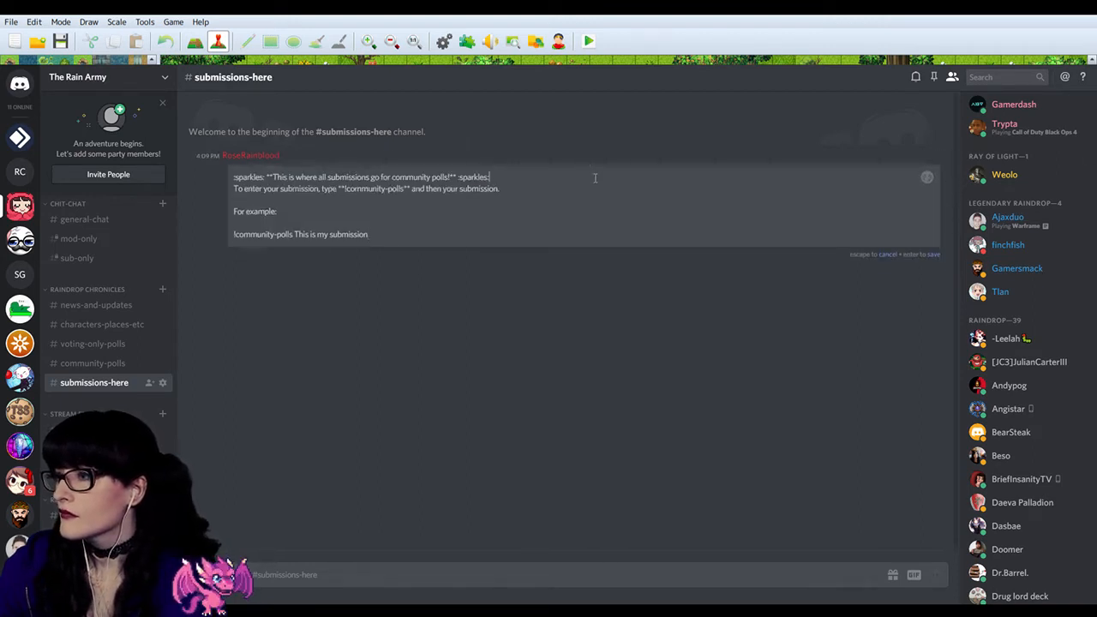
{"action": "key", "text": "Delete"}
{"action": "key", "text": "Return"}
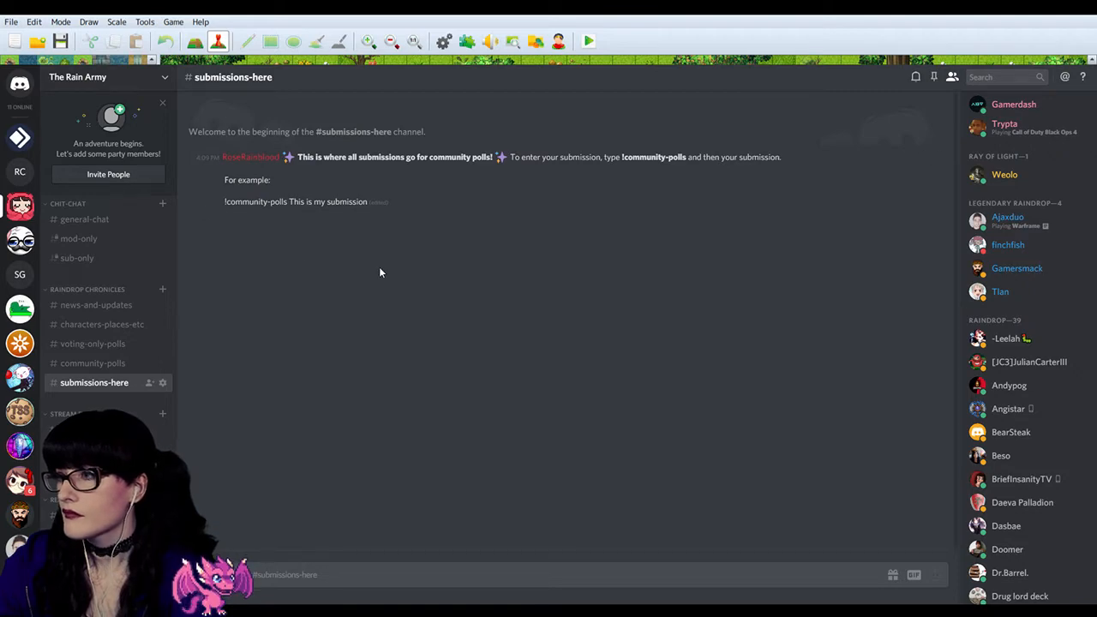
Step: Pin the submission instructions message to the submissions-here channel
{"action": "left_click", "coordinate": [943, 156]}
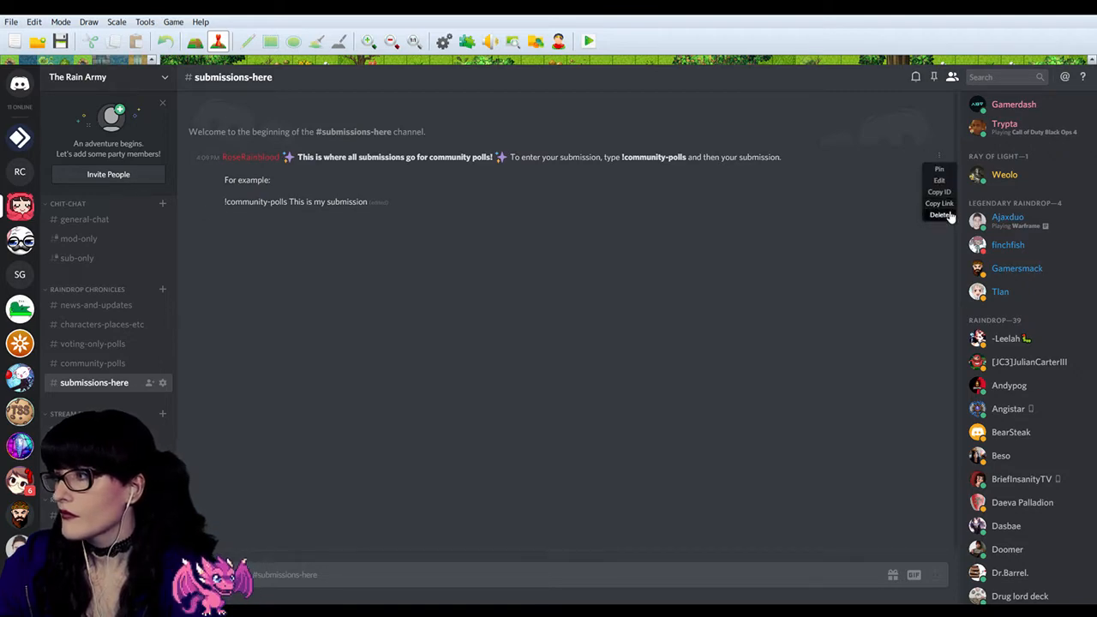
{"action": "left_click", "coordinate": [940, 174]}
{"action": "left_click", "coordinate": [654, 433]}
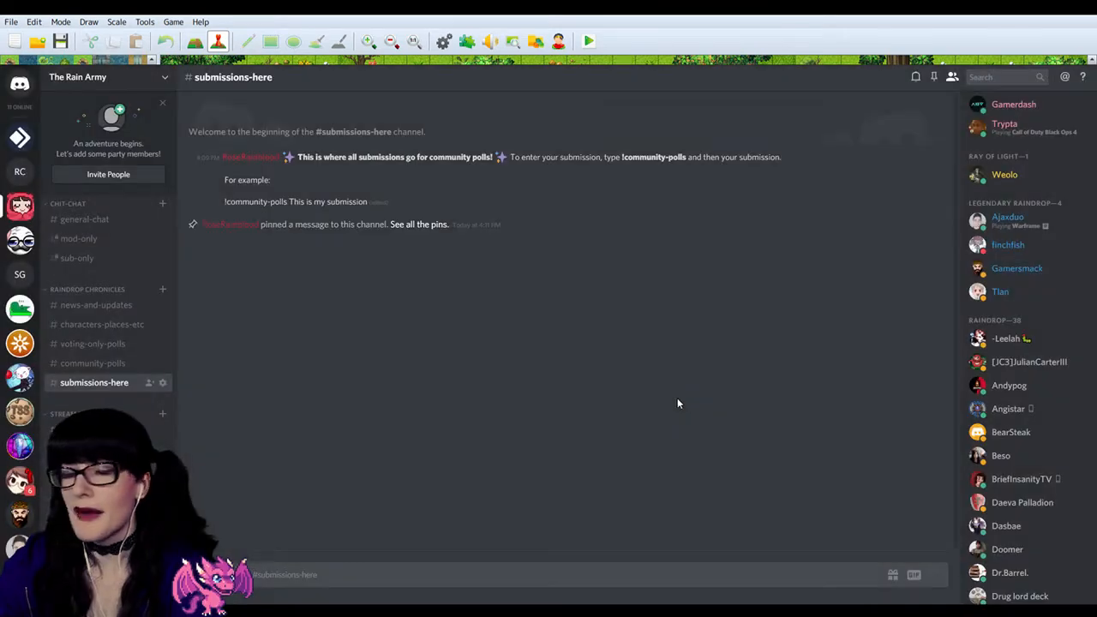
Step: Delete the pinned-message notice from the submissions-here channel
{"action": "key", "text": "ctrl+equal"}
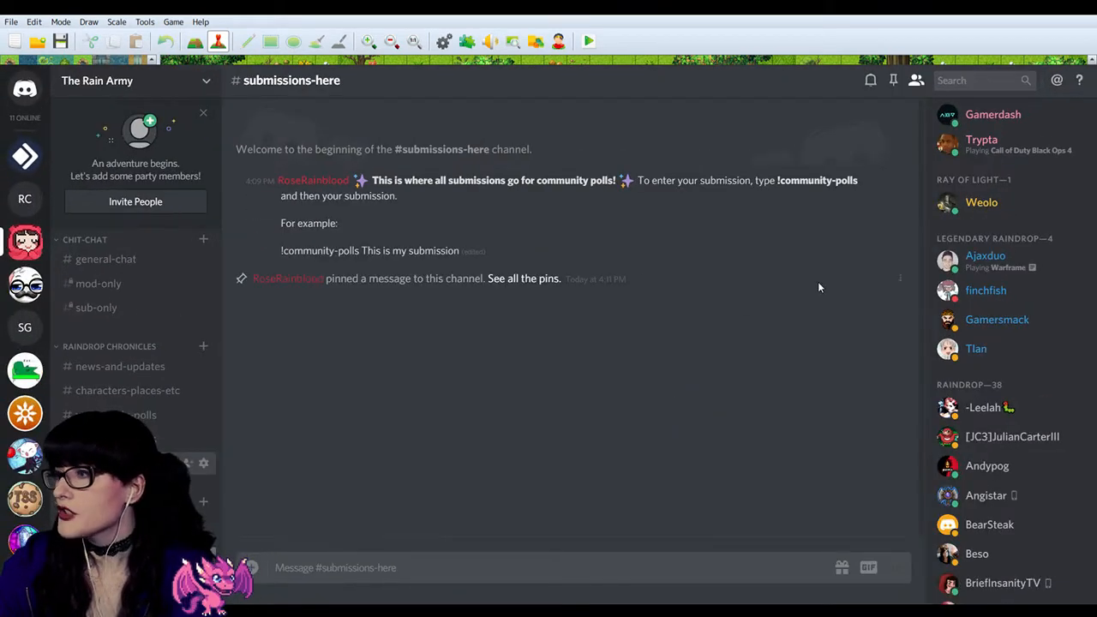
{"action": "left_click", "coordinate": [902, 282]}
{"action": "left_click", "coordinate": [899, 312]}
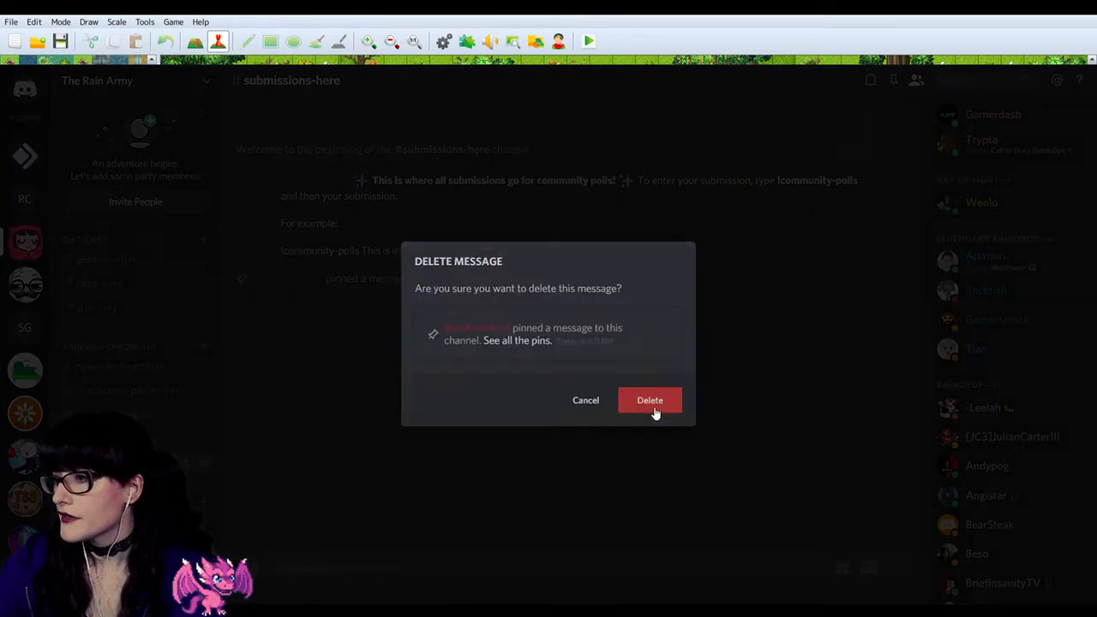
{"action": "left_click", "coordinate": [655, 404]}
{"action": "key", "text": "ctrl+minus"}
{"action": "key", "text": "ctrl+minus"}
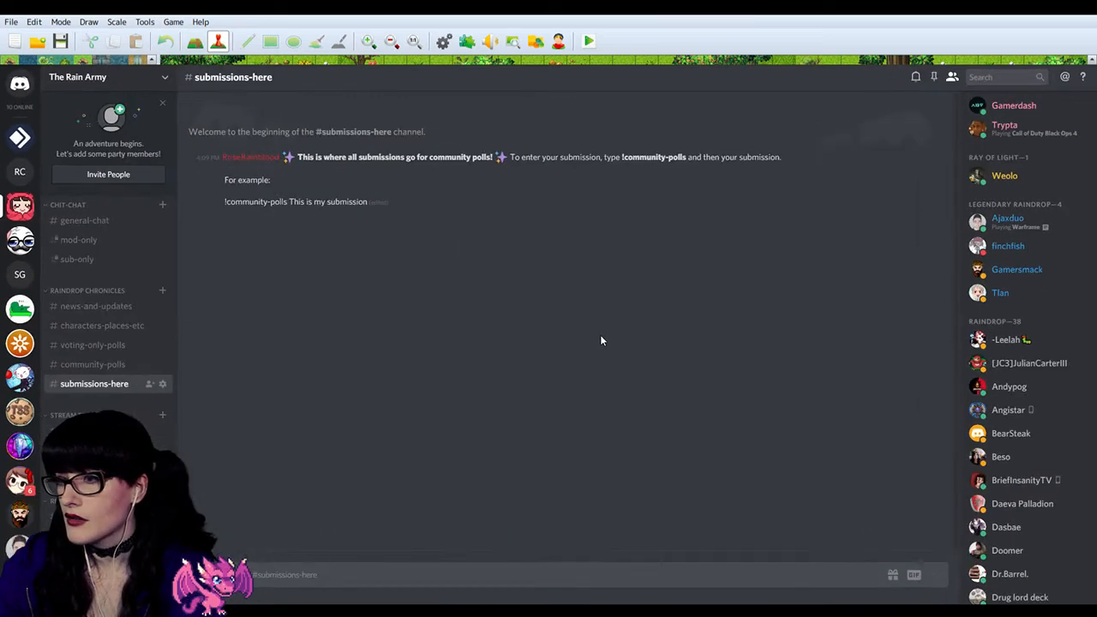
{"action": "left_click", "coordinate": [108, 365]}
{"action": "left_click", "coordinate": [162, 365]}
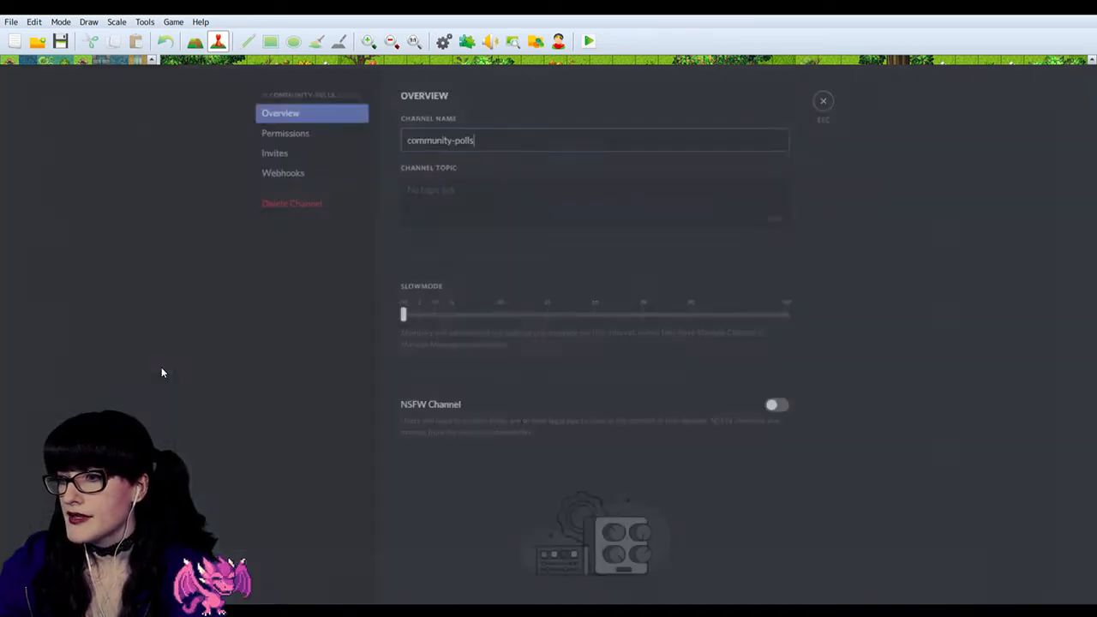
{"action": "left_click", "coordinate": [292, 140]}
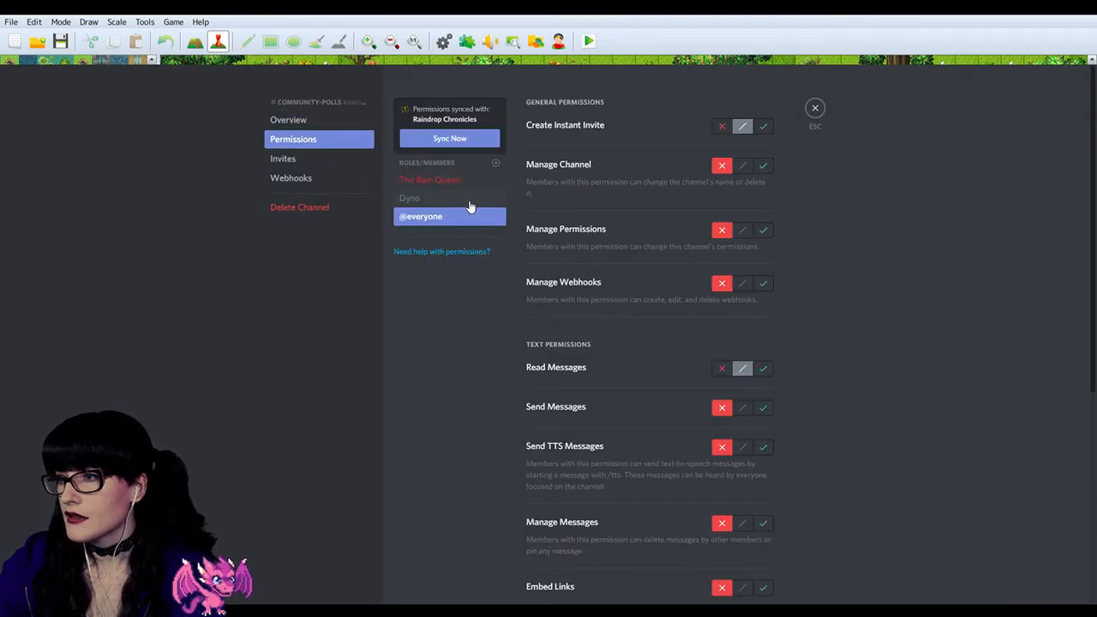
{"action": "scroll", "coordinate": [600, 287], "scroll_direction": "down", "scroll_amount": 5}
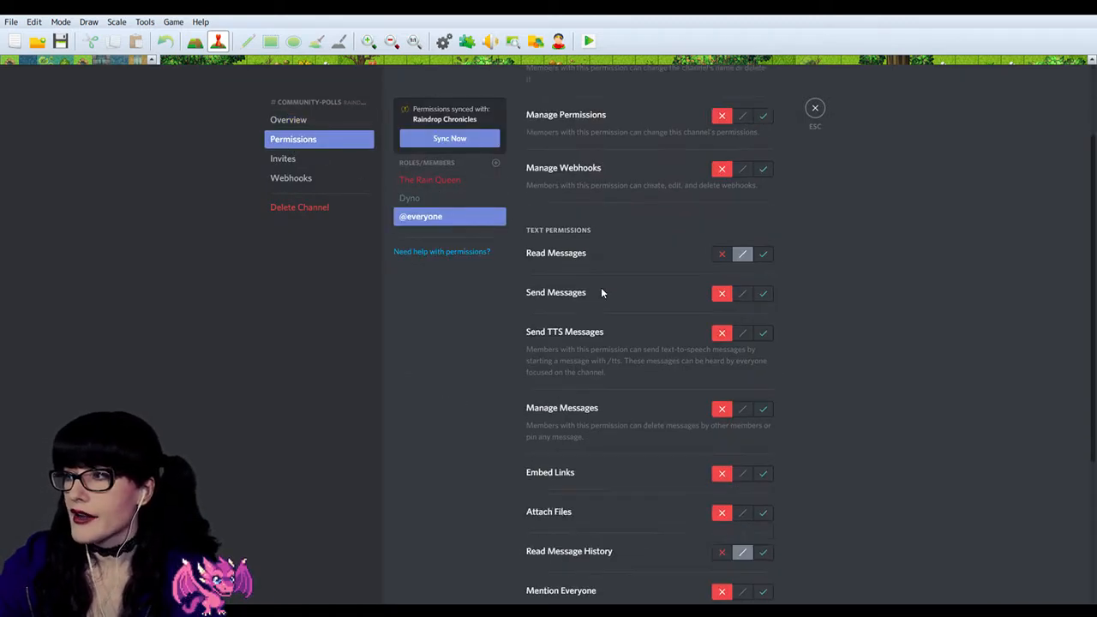
{"action": "scroll", "coordinate": [687, 353], "scroll_direction": "up", "scroll_amount": 5}
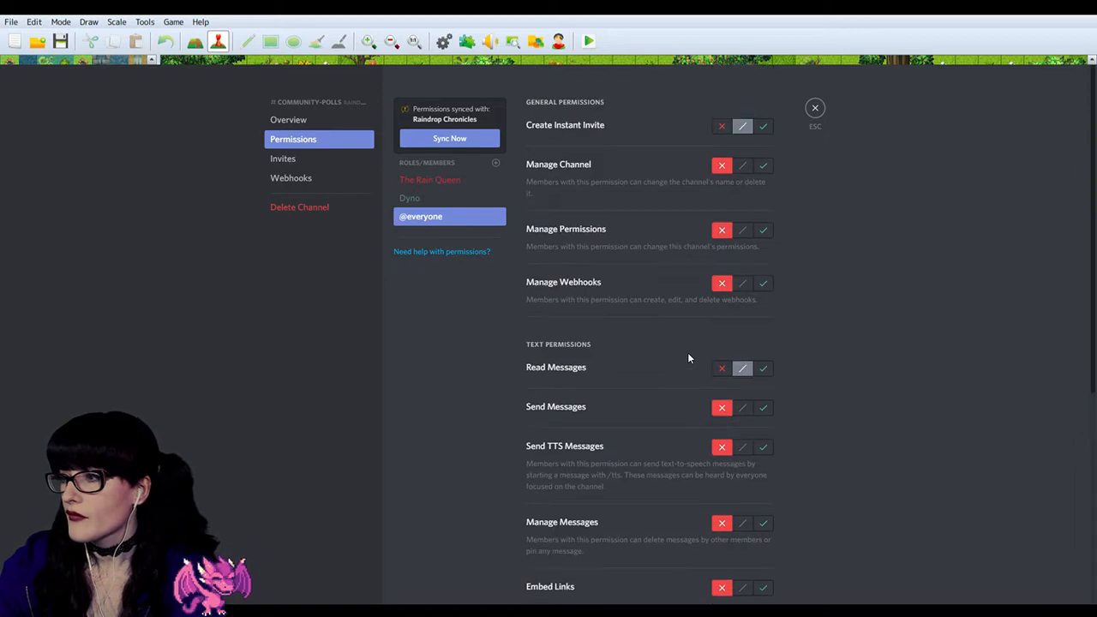
{"action": "left_click", "coordinate": [813, 108]}
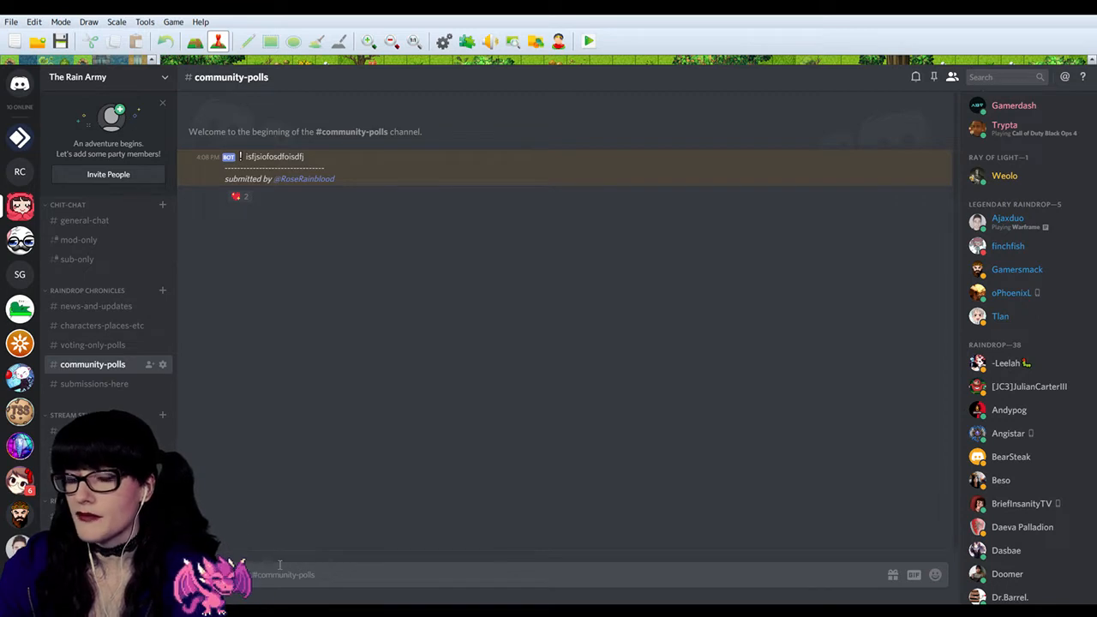
{"action": "left_click", "coordinate": [107, 346]}
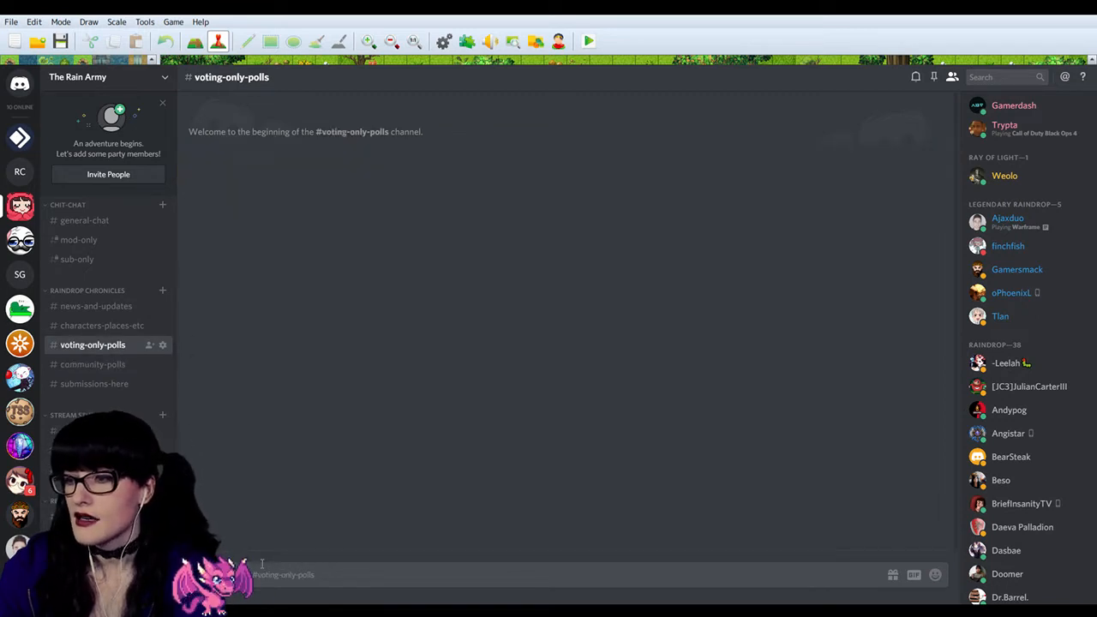
{"action": "left_click", "coordinate": [86, 370]}
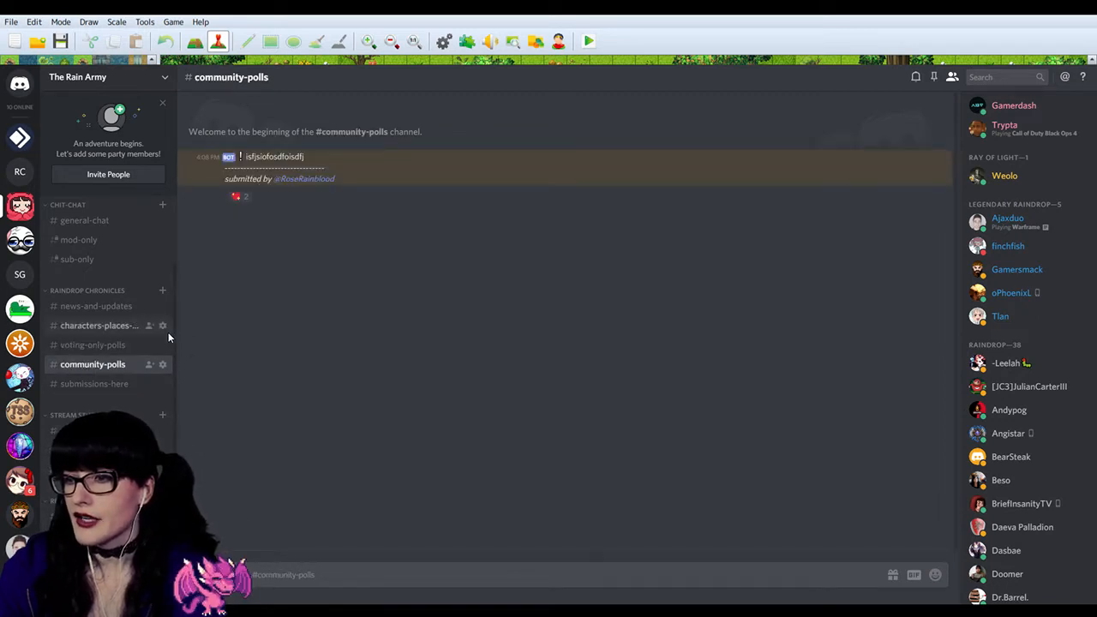
{"action": "left_click", "coordinate": [101, 385]}
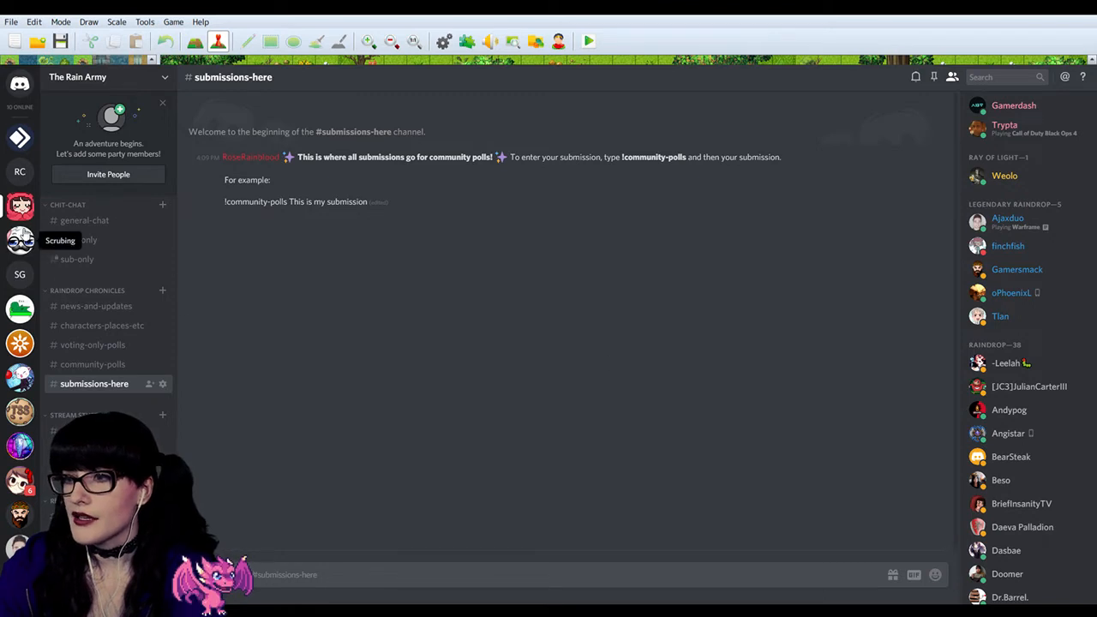
Step: Examine the Poll 1 post and its submissions in community-polls on the Raindrop Chronicles server, and check its the-main-story channel
{"action": "left_click", "coordinate": [20, 172]}
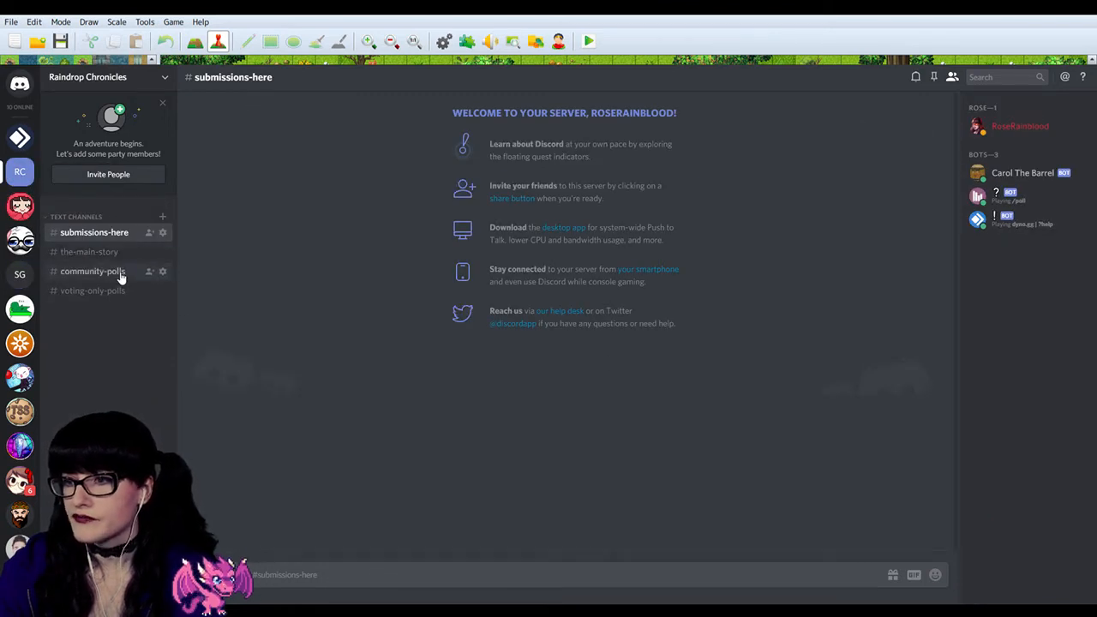
{"action": "left_click", "coordinate": [113, 271]}
{"action": "scroll", "coordinate": [403, 273], "scroll_direction": "up", "scroll_amount": 3}
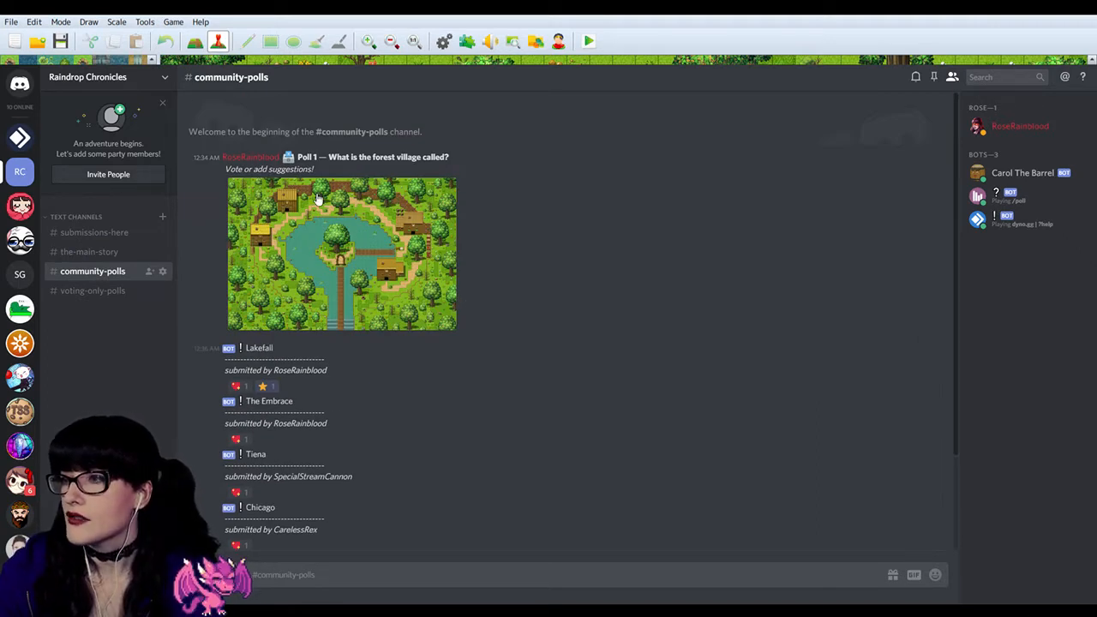
{"action": "left_click_drag", "start_coordinate": [314, 170], "coordinate": [290, 158]}
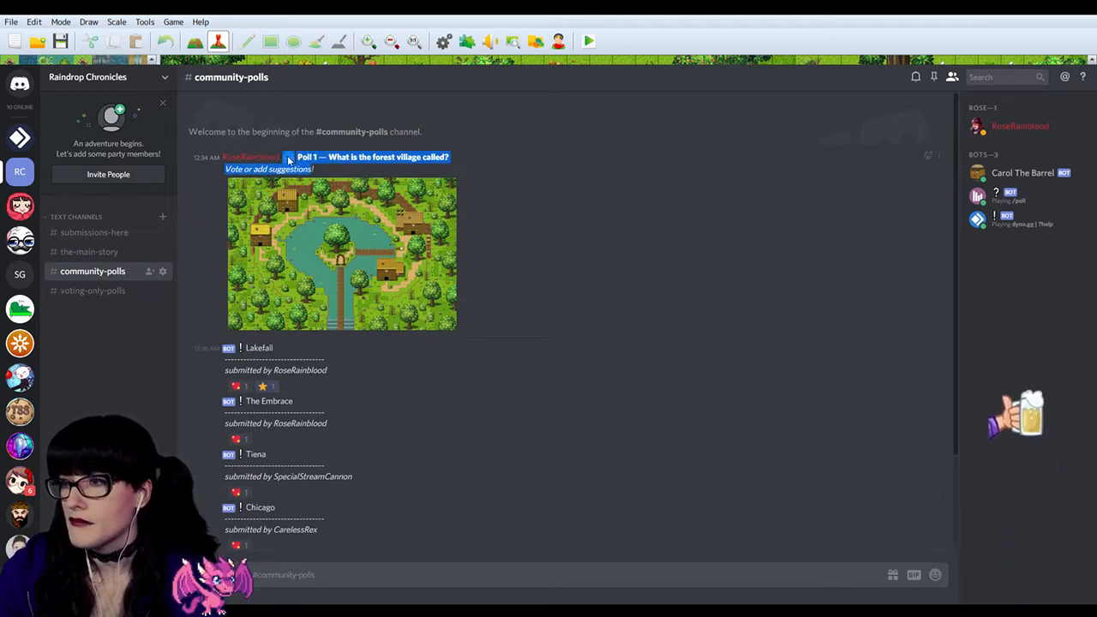
{"action": "left_click", "coordinate": [313, 165]}
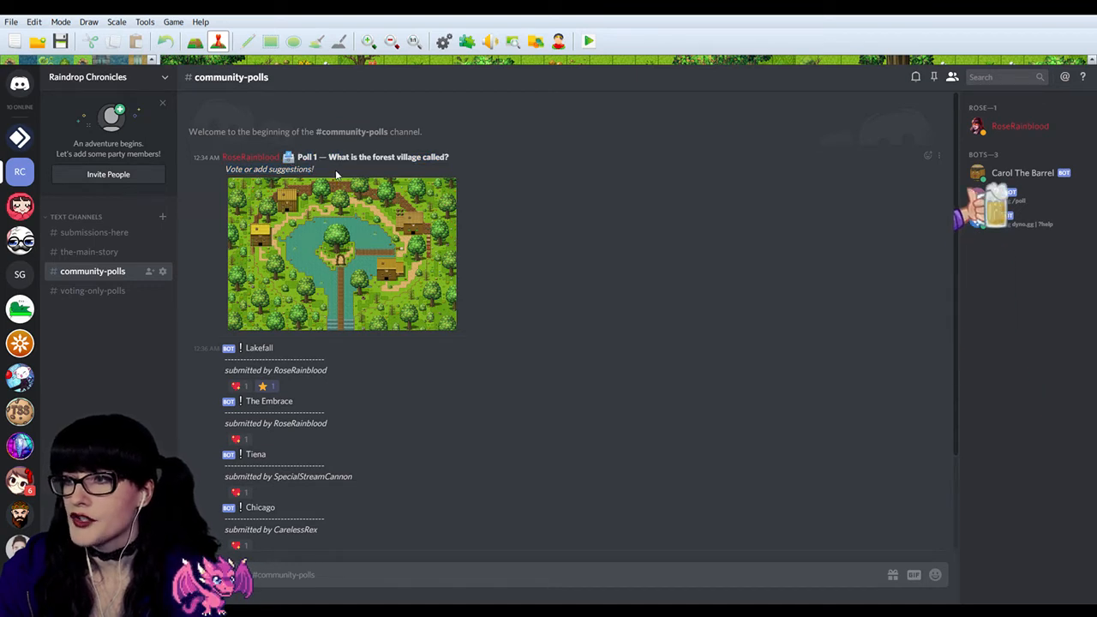
{"action": "left_click_drag", "start_coordinate": [315, 170], "coordinate": [457, 267]}
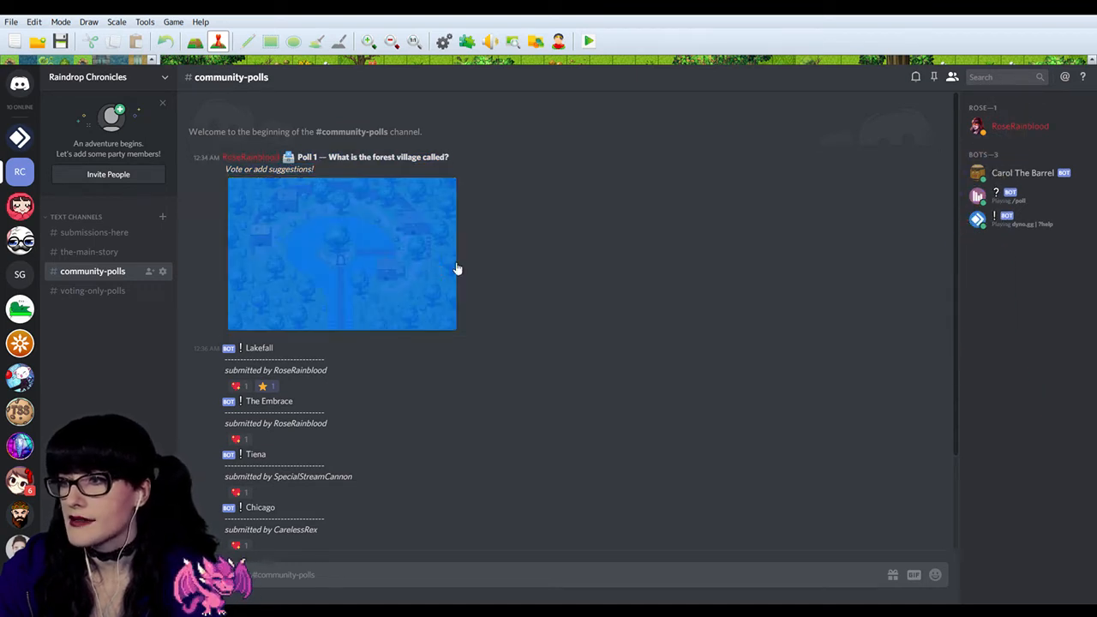
{"action": "scroll", "coordinate": [282, 374], "scroll_direction": "down", "scroll_amount": 3}
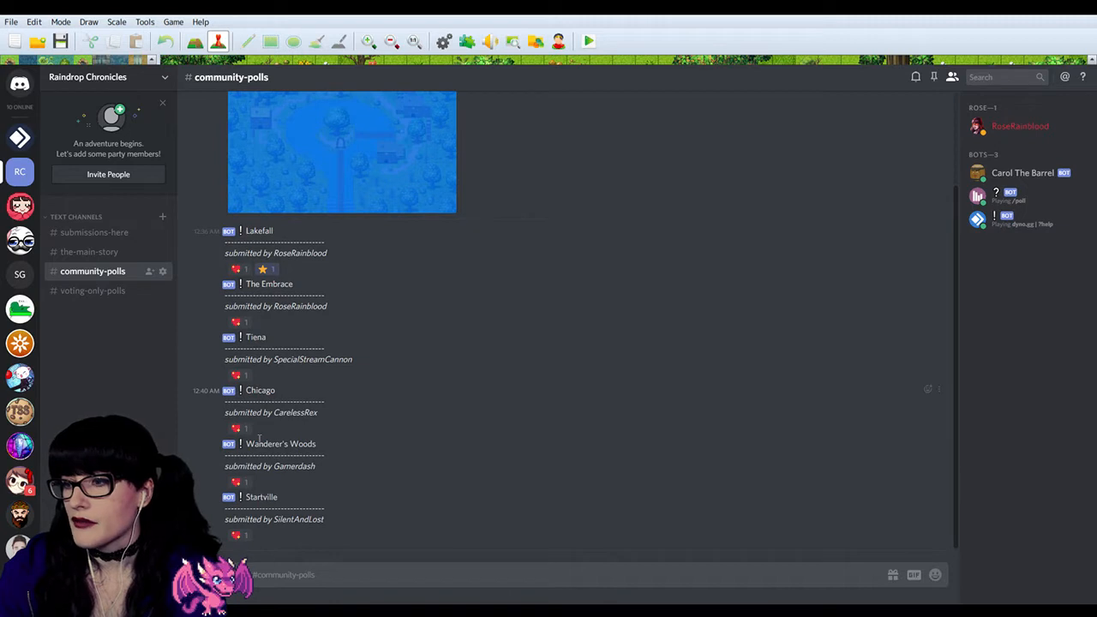
{"action": "left_click", "coordinate": [393, 462]}
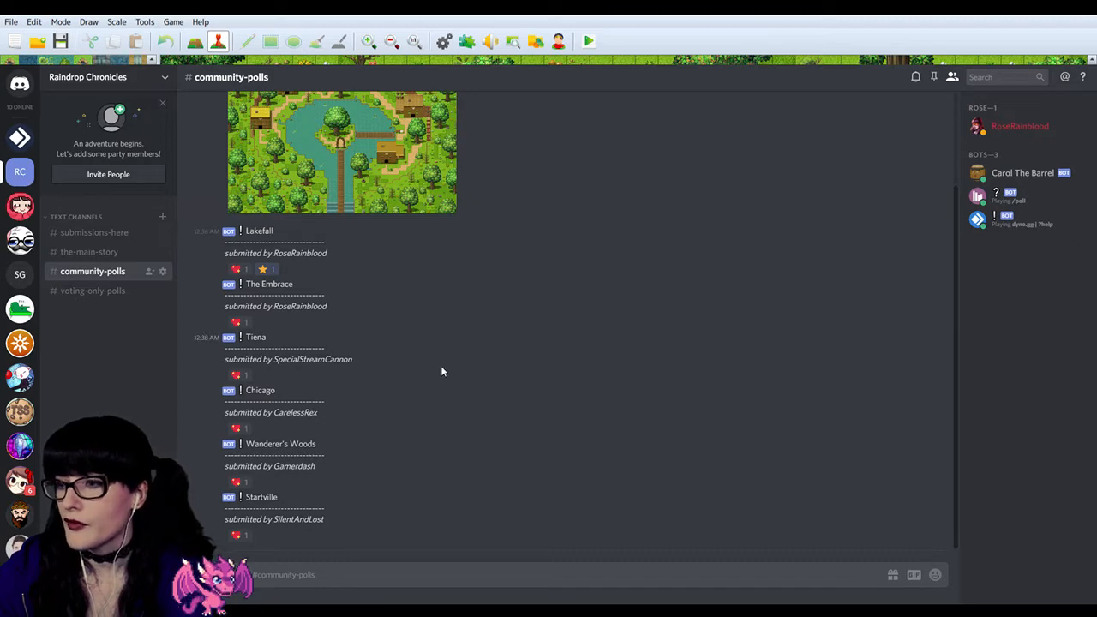
{"action": "scroll", "coordinate": [441, 367], "scroll_direction": "up", "scroll_amount": 3}
{"action": "scroll", "coordinate": [420, 367], "scroll_direction": "down", "scroll_amount": 3}
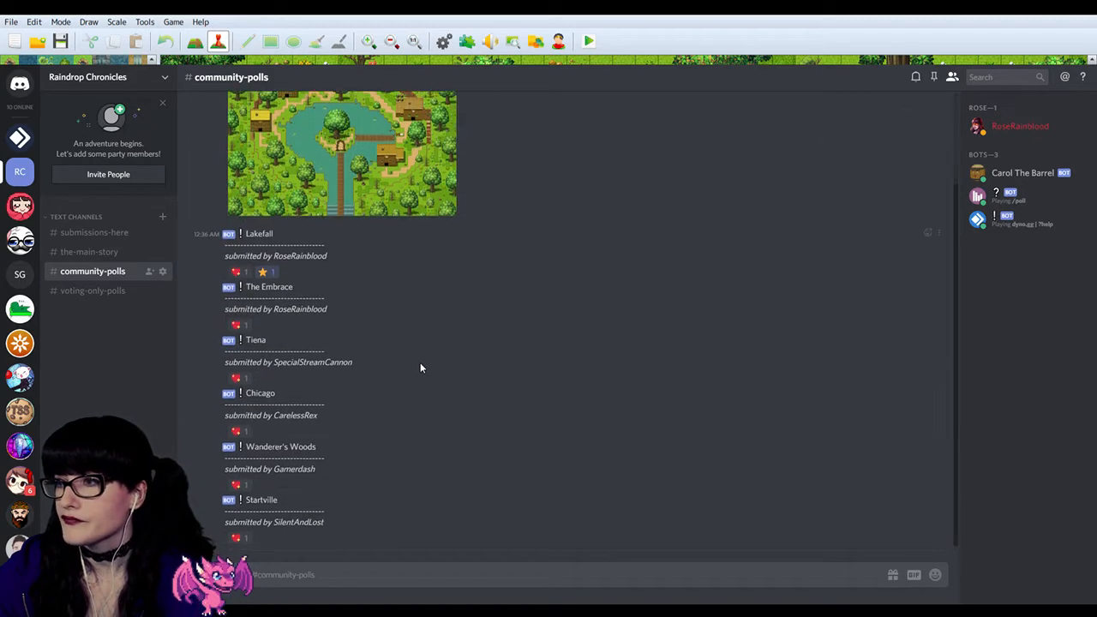
{"action": "left_click", "coordinate": [96, 254]}
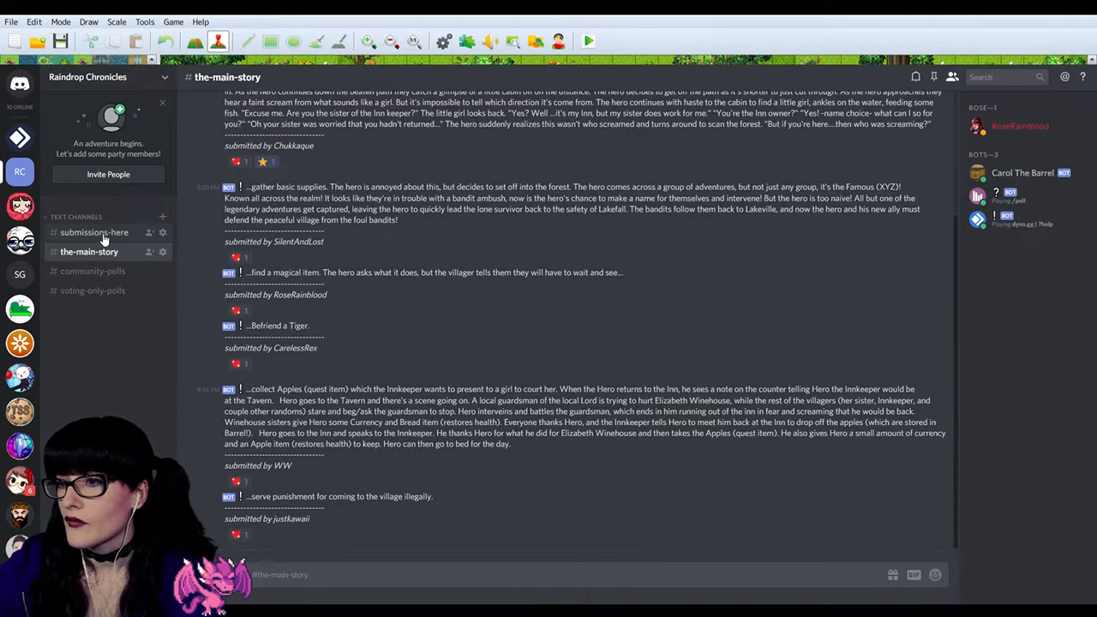
{"action": "left_click", "coordinate": [94, 232]}
Step: Return to The Rain Army server and compare its community-polls channel with the instructions in submissions-here
{"action": "left_click", "coordinate": [31, 211]}
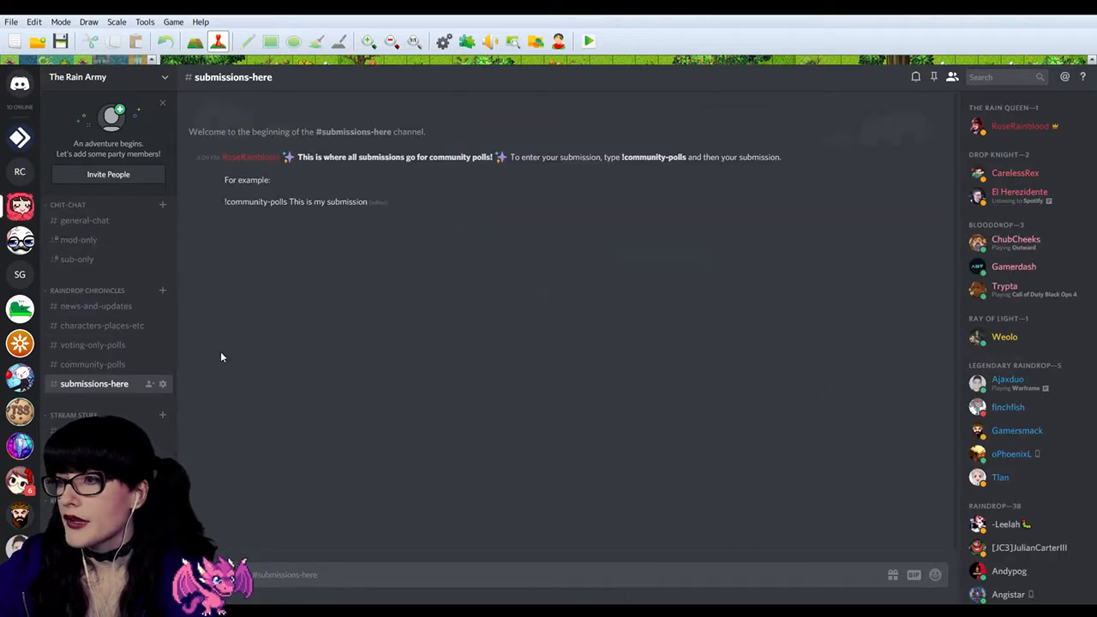
{"action": "left_click", "coordinate": [88, 364]}
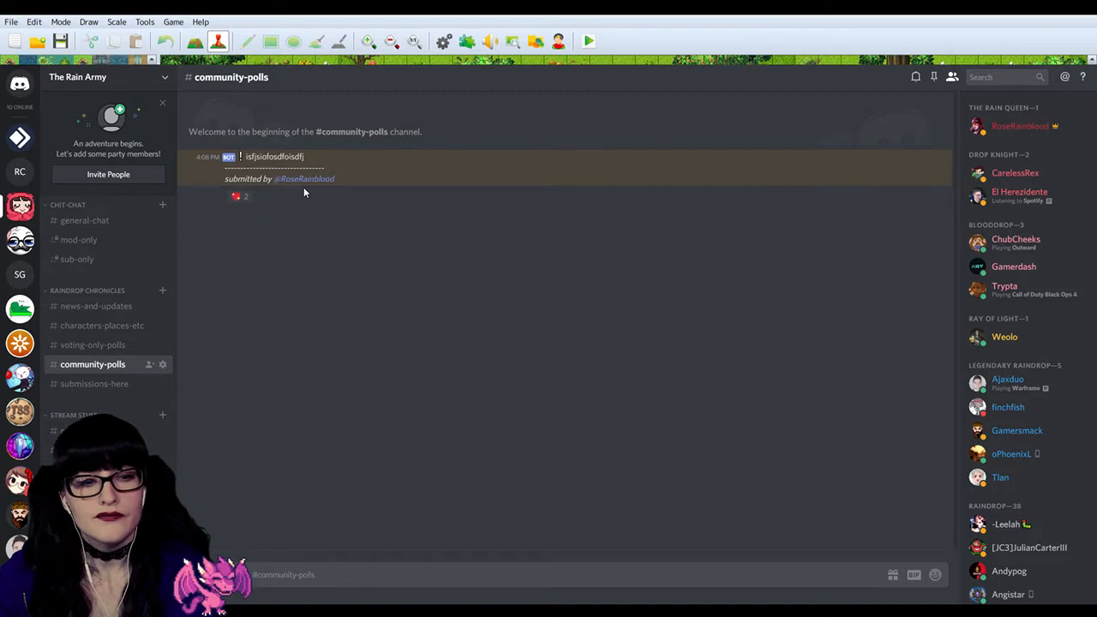
{"action": "left_click", "coordinate": [95, 383]}
{"action": "left_click", "coordinate": [104, 367]}
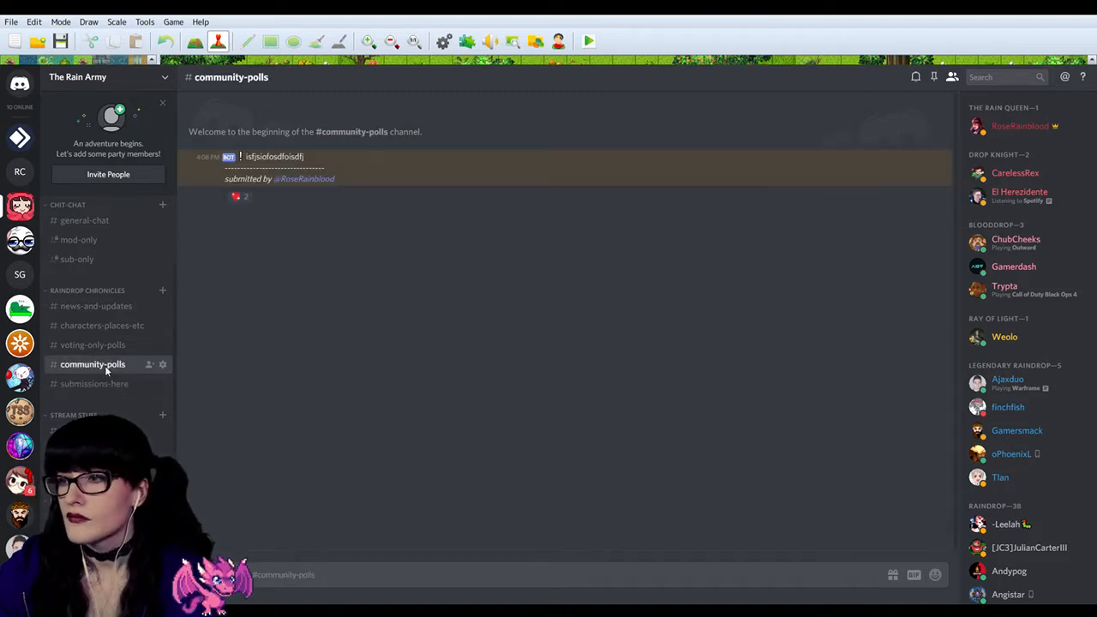
{"action": "left_click", "coordinate": [94, 384]}
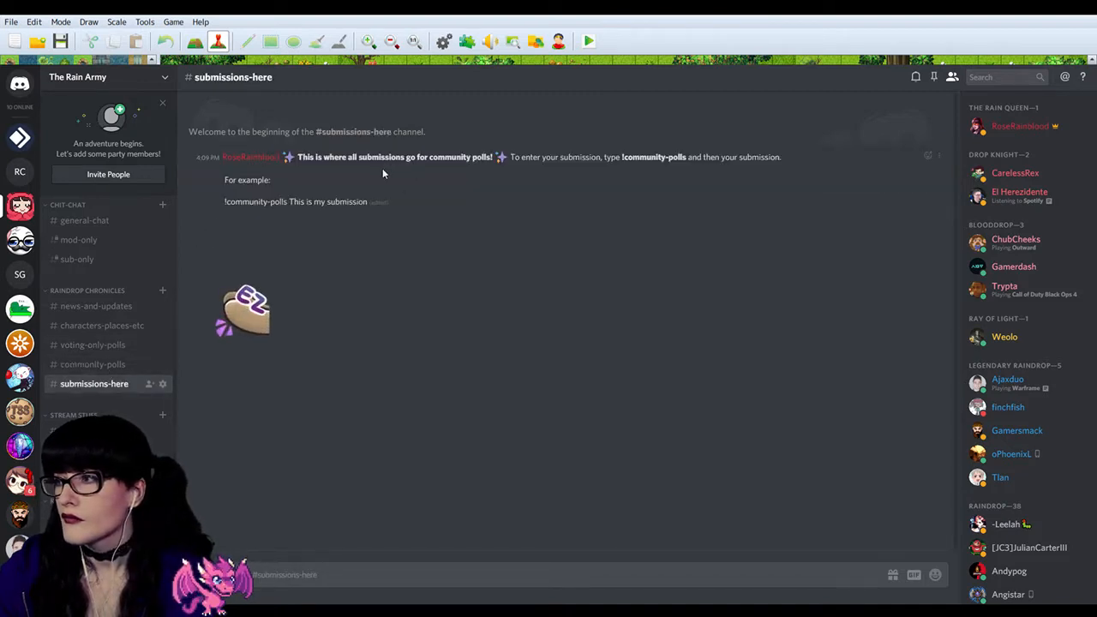
{"action": "left_click", "coordinate": [88, 364]}
{"action": "scroll", "coordinate": [89, 364], "scroll_direction": "down", "scroll_amount": 3}
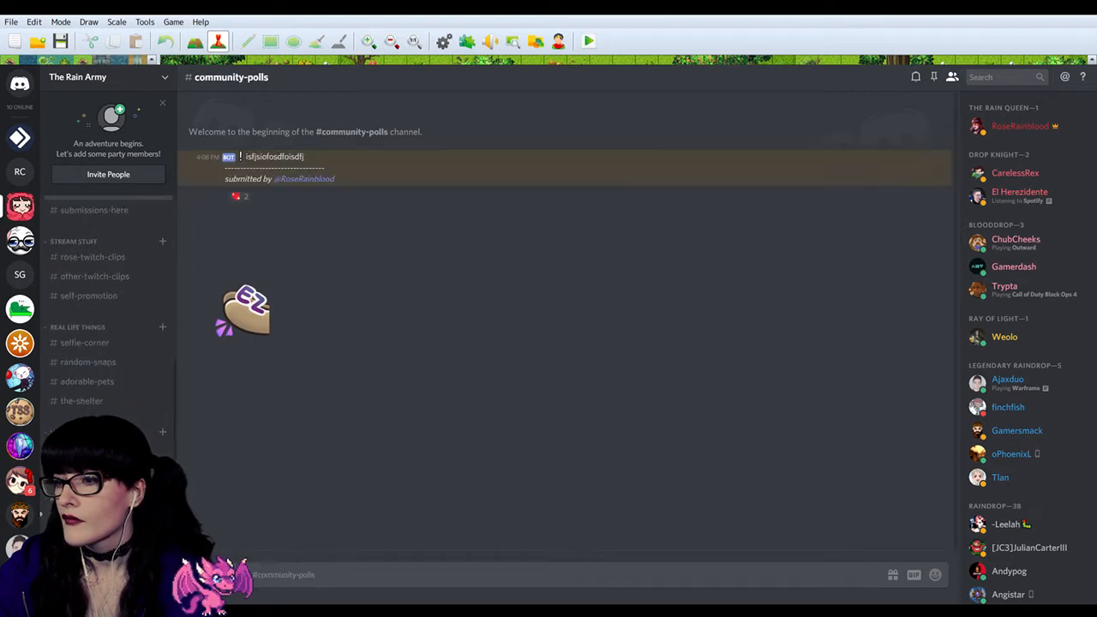
Step: Look at the new posts in music-share and recheck the submission instructions in submissions-here against community-polls
{"action": "left_click", "coordinate": [95, 515]}
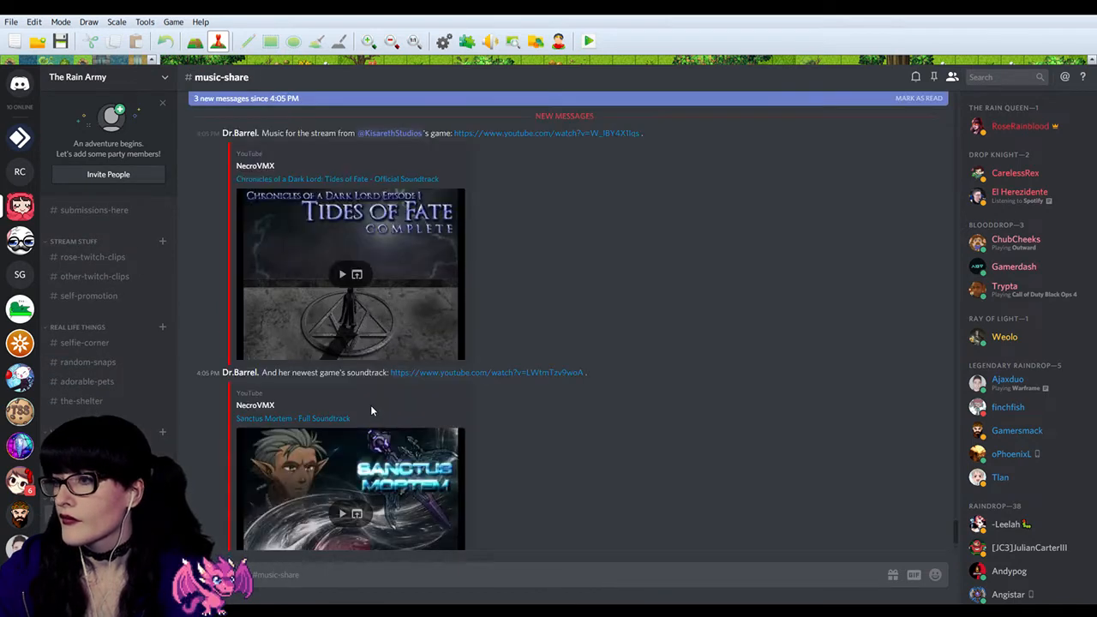
{"action": "scroll", "coordinate": [120, 330], "scroll_direction": "up", "scroll_amount": 3}
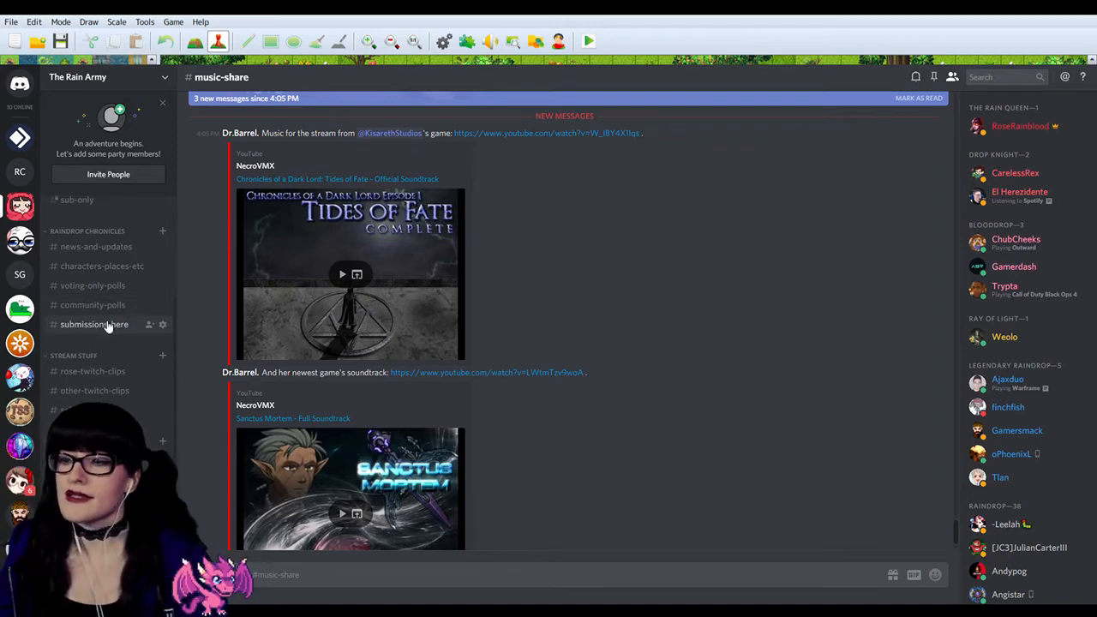
{"action": "left_click", "coordinate": [108, 326]}
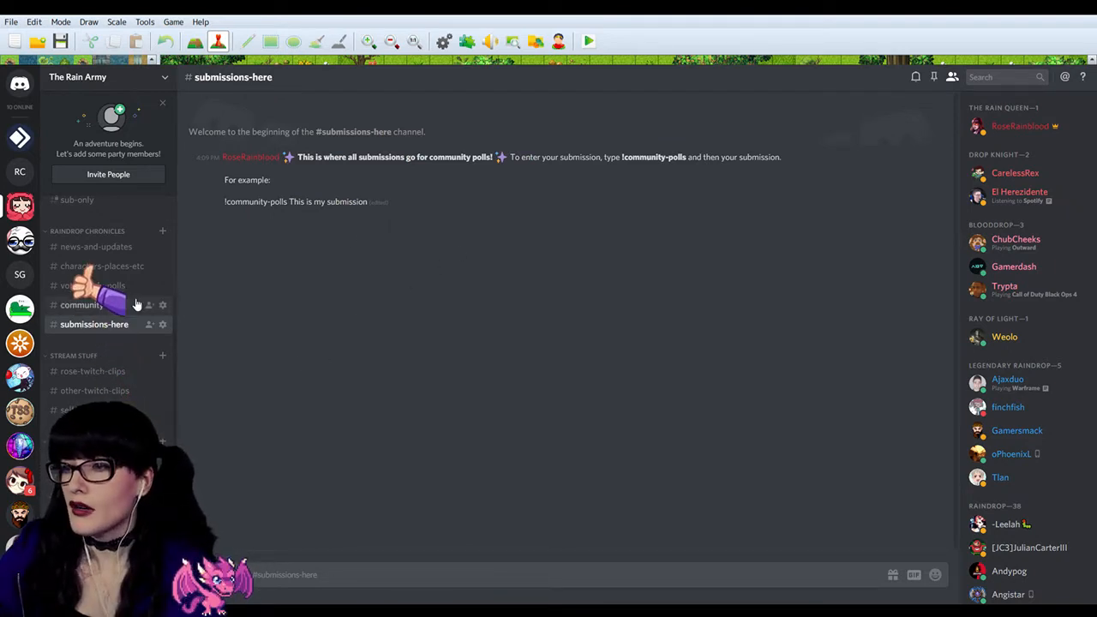
{"action": "left_click", "coordinate": [92, 305]}
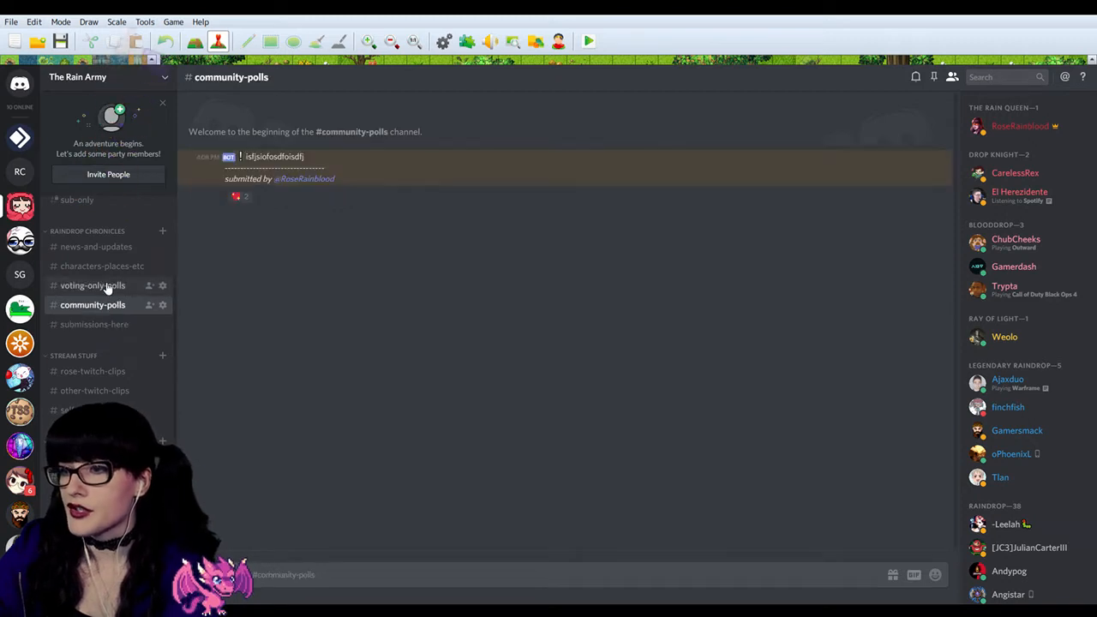
Step: Compare voting-only-polls with community-polls and look over the news-and-updates and characters-places-etc channels under Raindrop Chronicles
{"action": "left_click", "coordinate": [107, 287]}
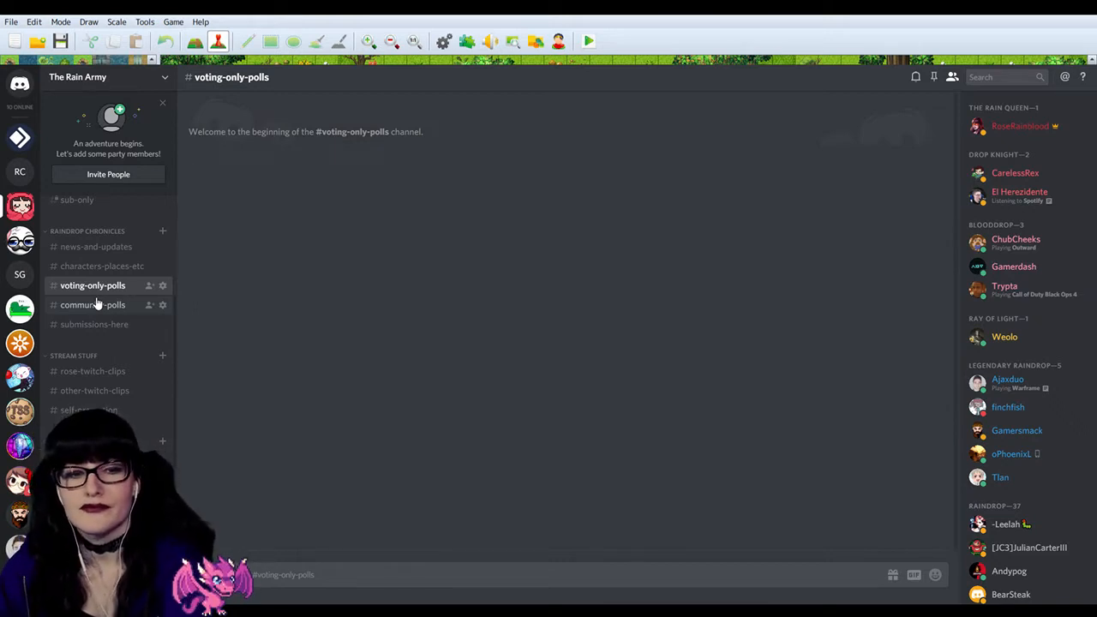
{"action": "left_click", "coordinate": [97, 304]}
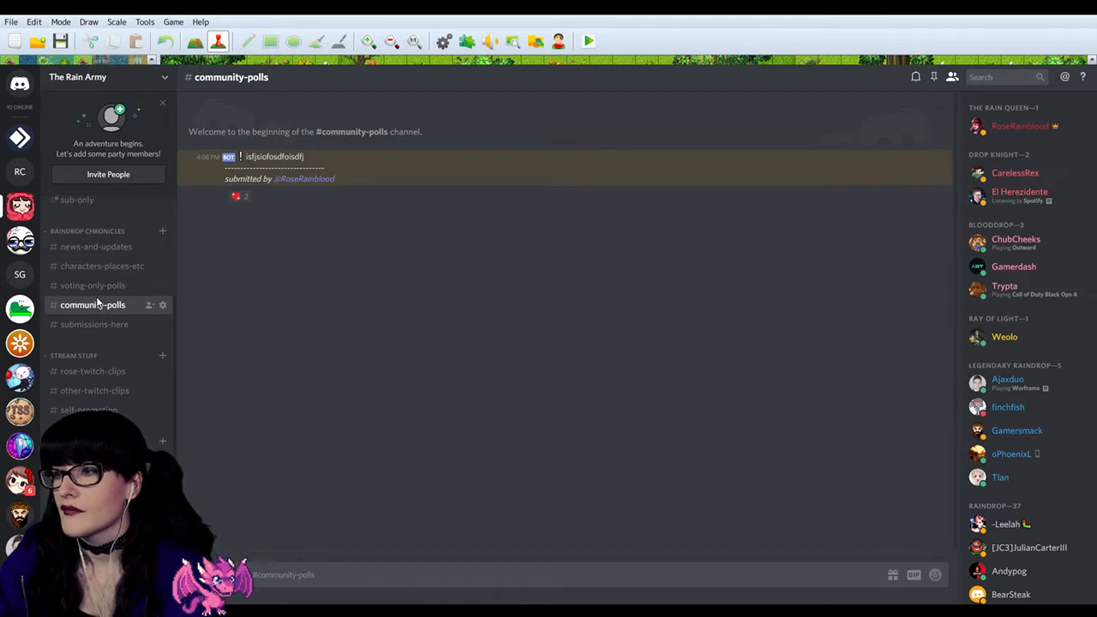
{"action": "left_click", "coordinate": [101, 291]}
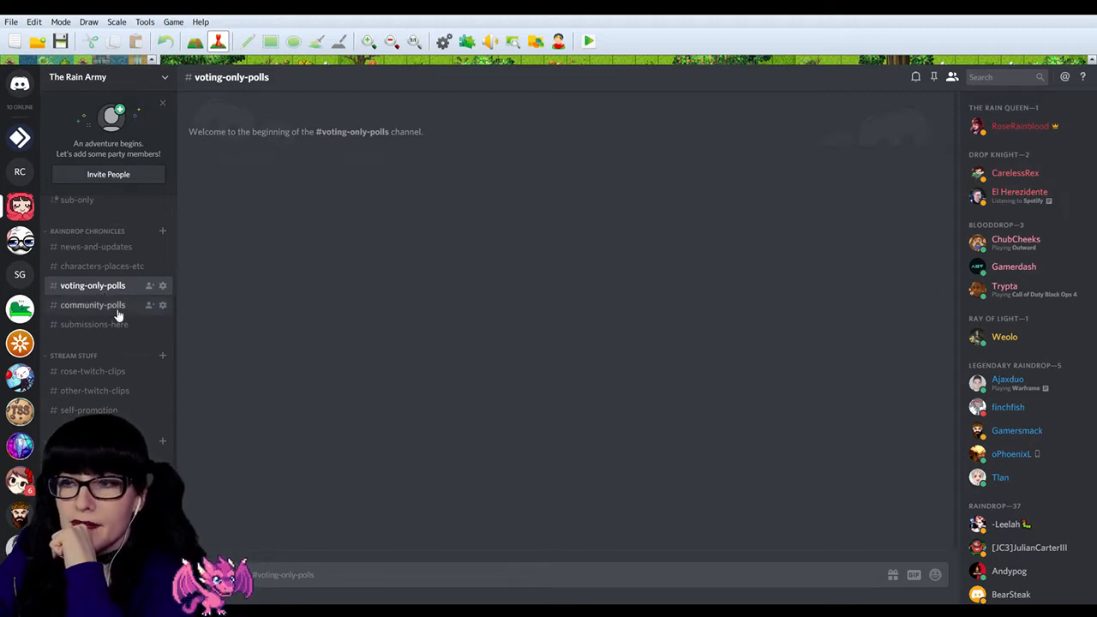
{"action": "left_click", "coordinate": [118, 311]}
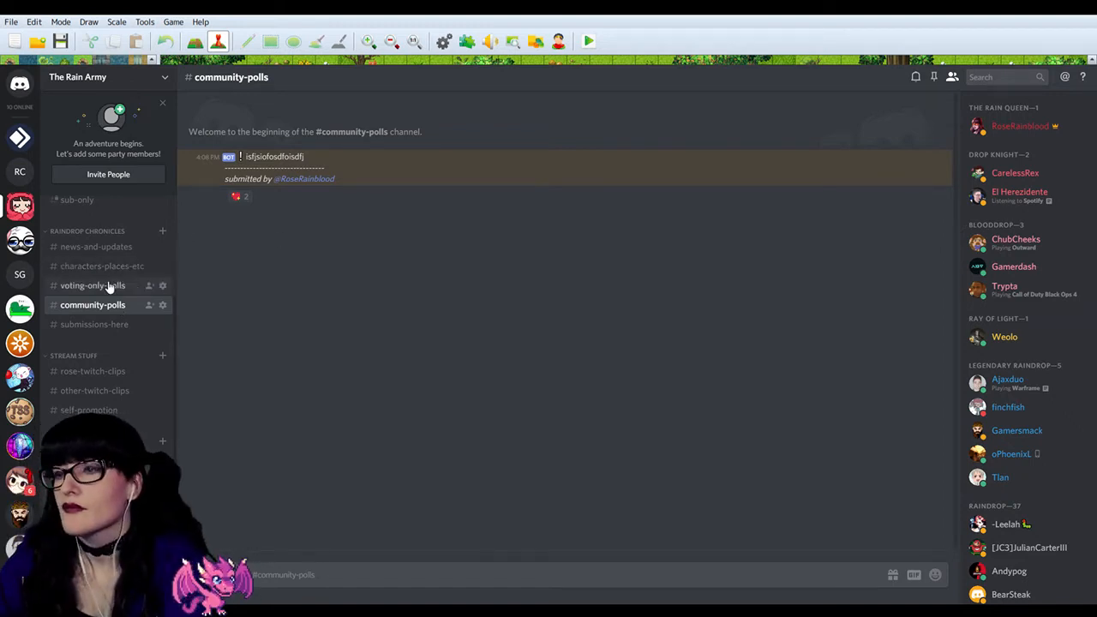
{"action": "left_click", "coordinate": [110, 287]}
{"action": "left_click", "coordinate": [108, 267]}
{"action": "left_click", "coordinate": [98, 247]}
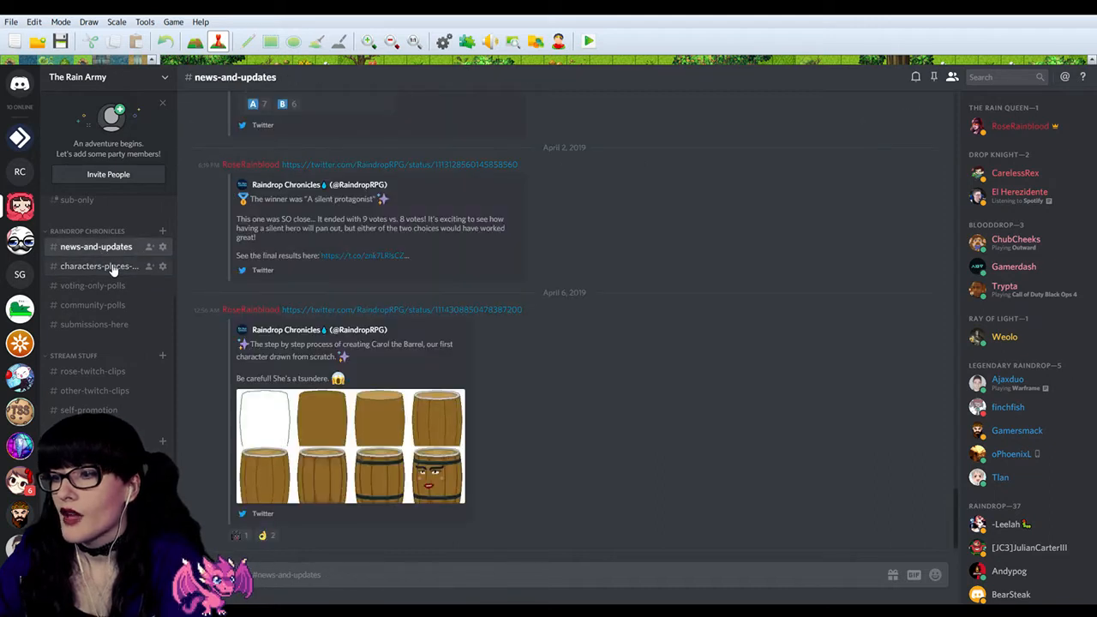
{"action": "left_click", "coordinate": [111, 268]}
{"action": "left_click", "coordinate": [110, 287]}
Step: Delete the bot's test submission "isfjsiofosdfoisdfj" from the community-polls channel
{"action": "left_click", "coordinate": [110, 302]}
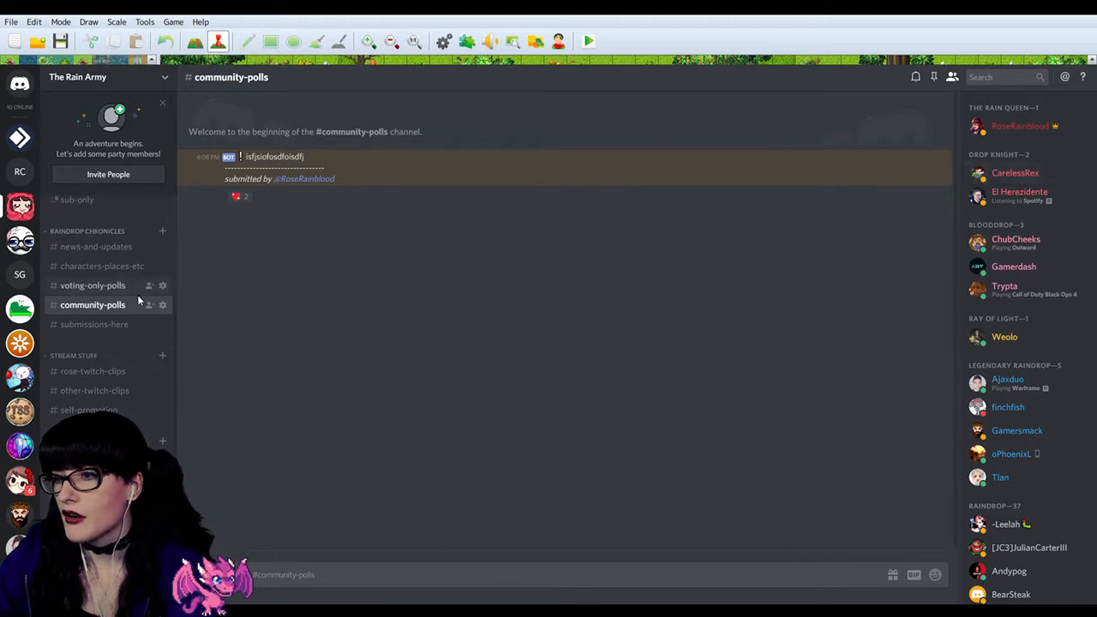
{"action": "left_click", "coordinate": [942, 165]}
{"action": "left_click", "coordinate": [942, 214]}
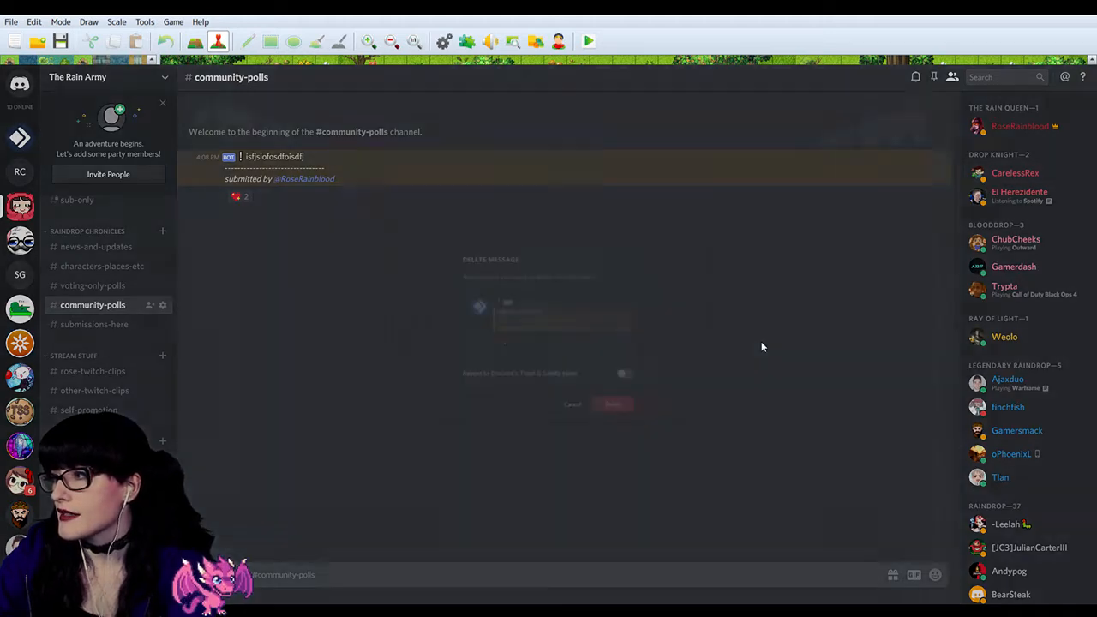
{"action": "left_click", "coordinate": [642, 421]}
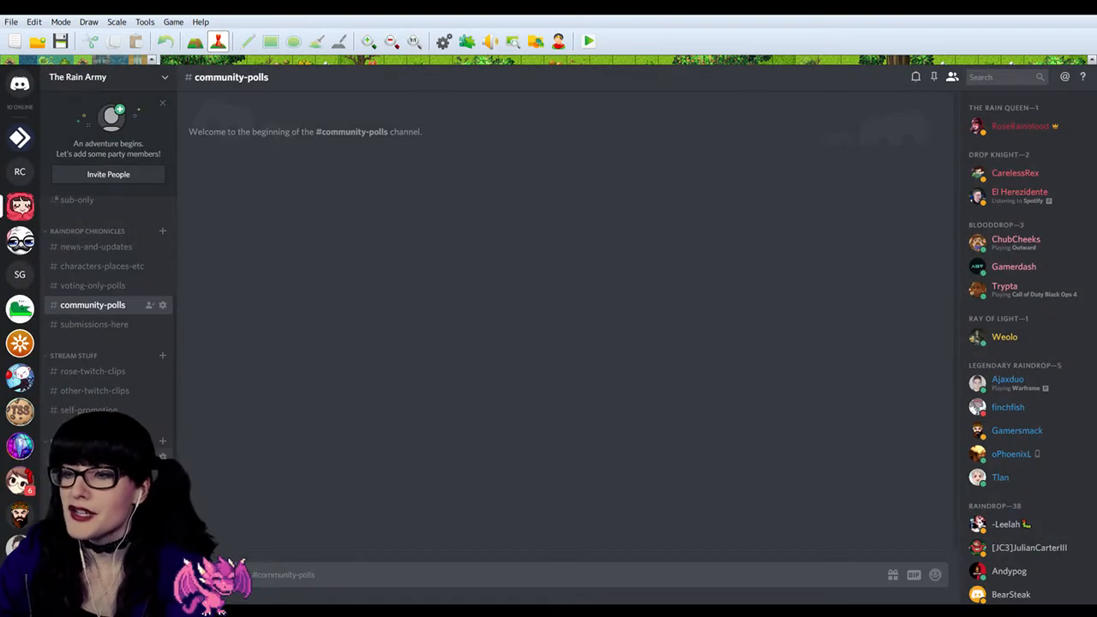
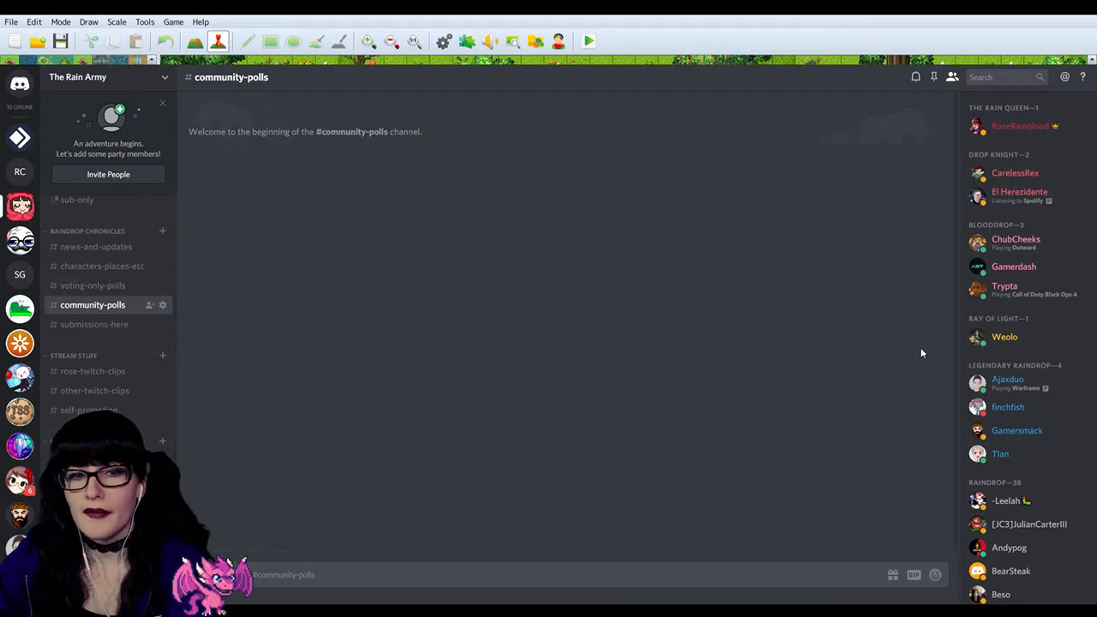
Step: Look through The Rain Army server's member list and check the bots listed there, including Carol The Barrel and MEE6
{"action": "scroll", "coordinate": [1008, 355], "scroll_direction": "down", "scroll_amount": 10}
{"action": "scroll", "coordinate": [1001, 393], "scroll_direction": "down", "scroll_amount": 1}
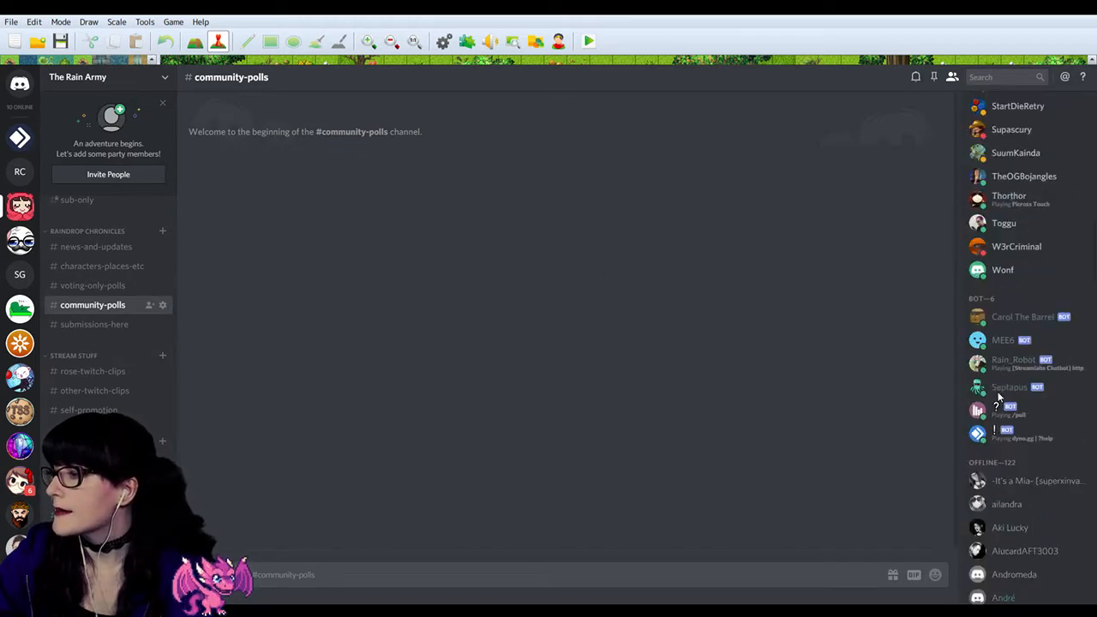
{"action": "scroll", "coordinate": [1005, 441], "scroll_direction": "up", "scroll_amount": 3}
{"action": "scroll", "coordinate": [1006, 456], "scroll_direction": "down", "scroll_amount": 2}
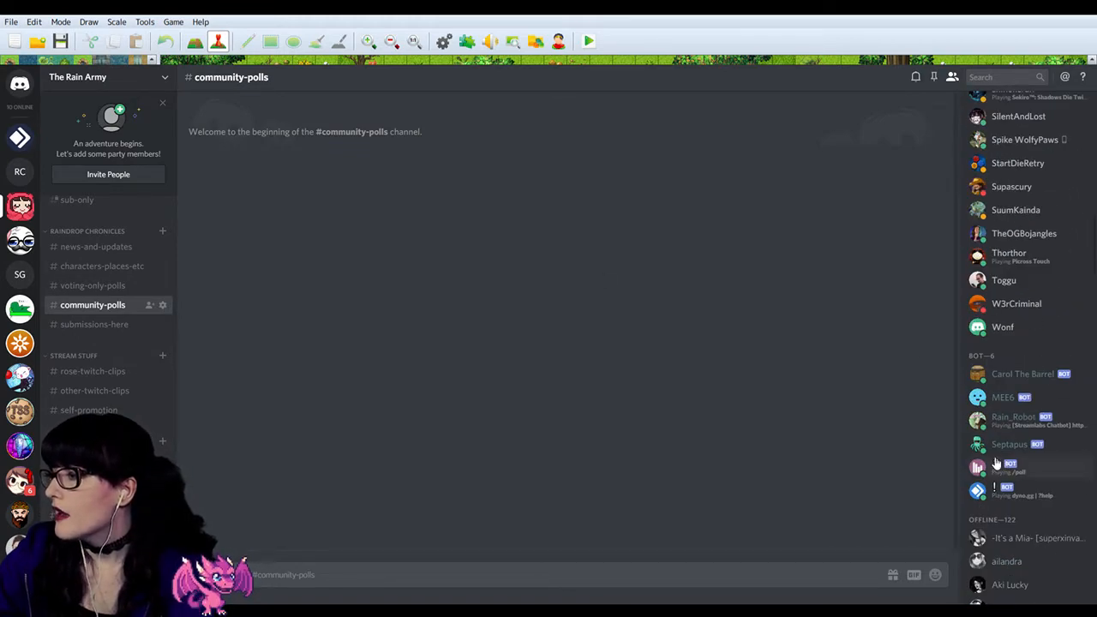
{"action": "left_click", "coordinate": [1023, 376]}
{"action": "left_click", "coordinate": [1023, 382]}
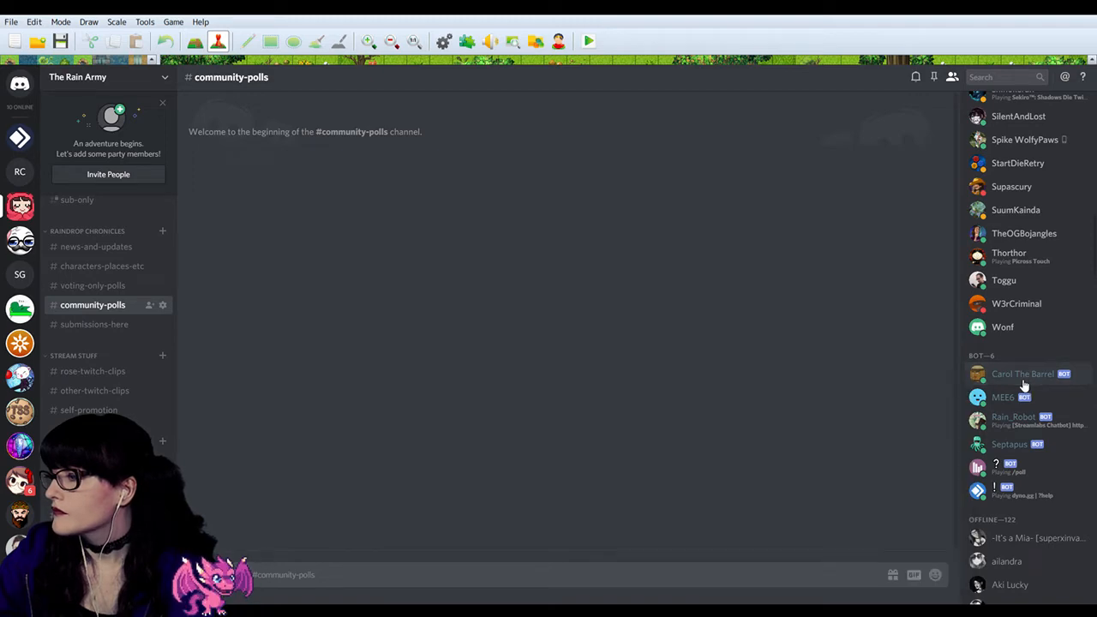
{"action": "scroll", "coordinate": [1023, 381], "scroll_direction": "up", "scroll_amount": 10}
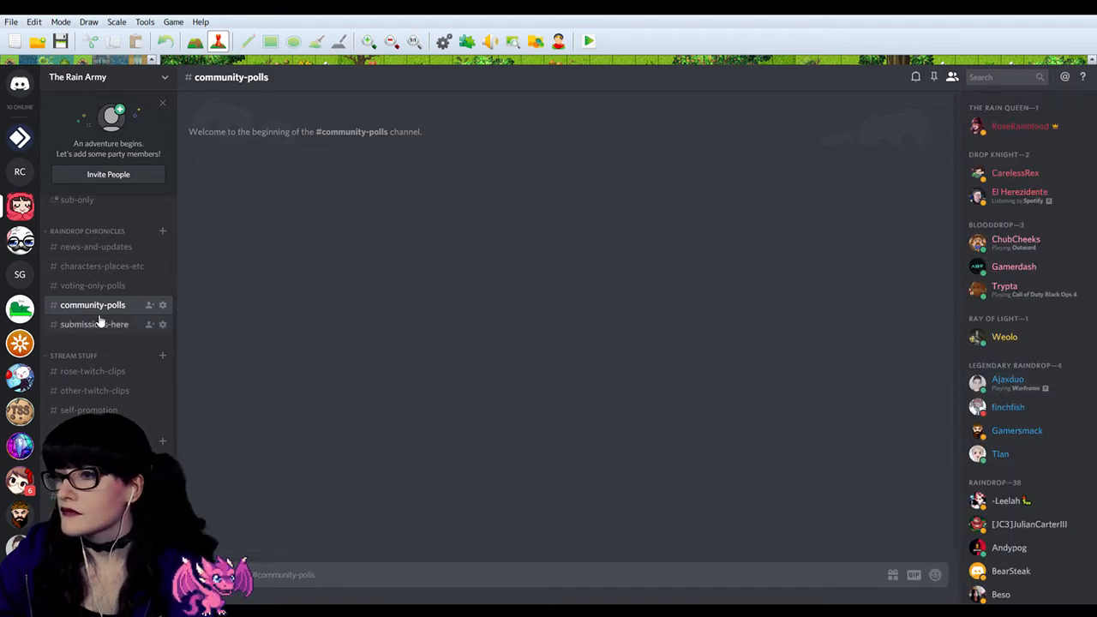
{"action": "scroll", "coordinate": [100, 320], "scroll_direction": "up", "scroll_amount": 3}
Step: Switch to the Raindrop Chronicles project in RPG Maker MV and look over the Lakefall map from the lake to the southern bridge
{"action": "left_click", "coordinate": [101, 457]}
{"action": "left_click", "coordinate": [95, 417]}
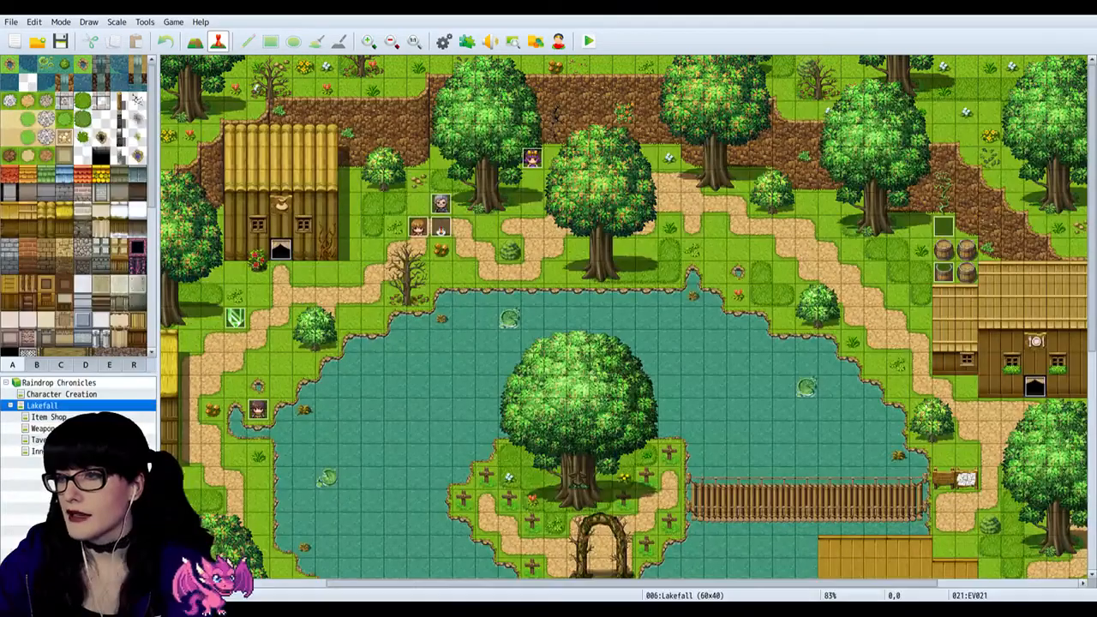
{"action": "scroll", "coordinate": [545, 275], "scroll_direction": "down", "scroll_amount": 1}
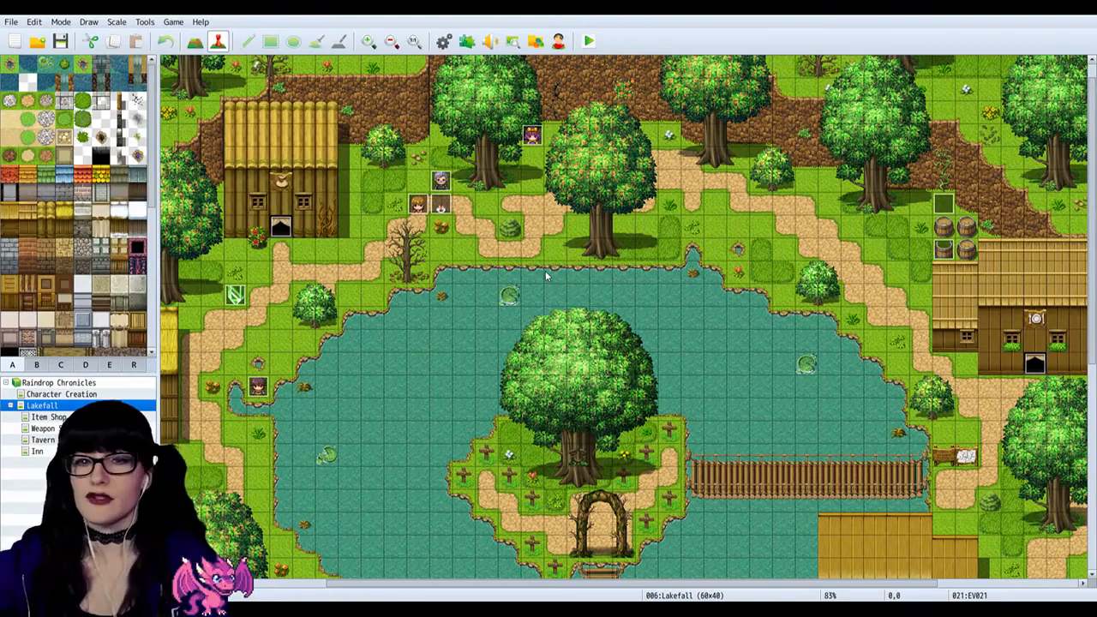
{"action": "scroll", "coordinate": [566, 343], "scroll_direction": "down", "scroll_amount": 15}
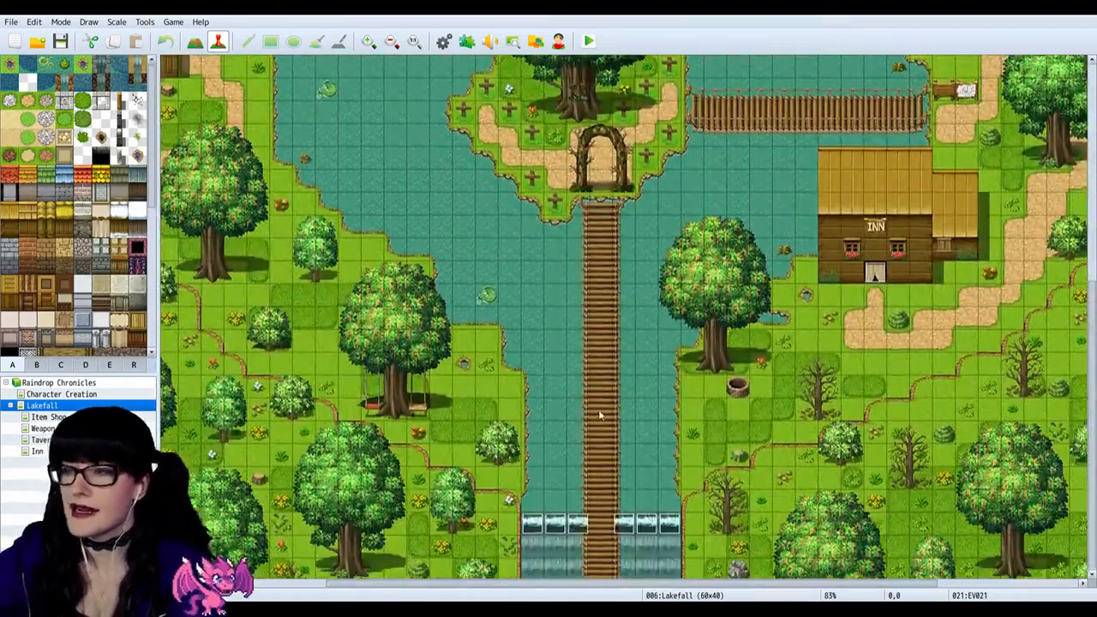
{"action": "scroll", "coordinate": [600, 416], "scroll_direction": "up", "scroll_amount": 12}
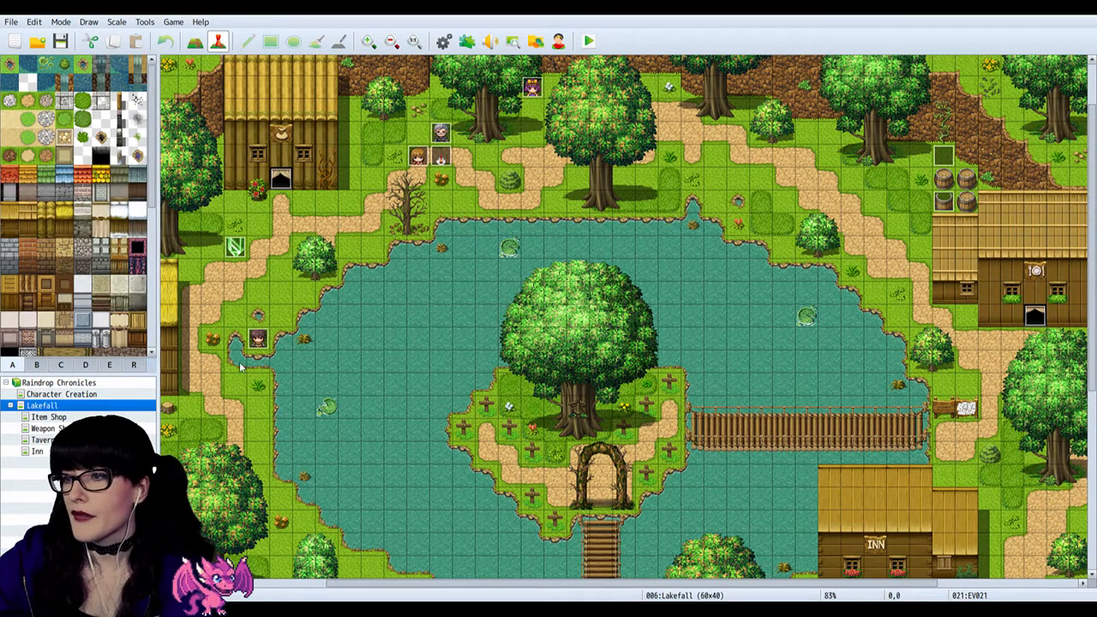
Step: View the Item Shop map at a larger zoom and inspect the shopkeeper's event behind the counter
{"action": "left_click", "coordinate": [80, 417]}
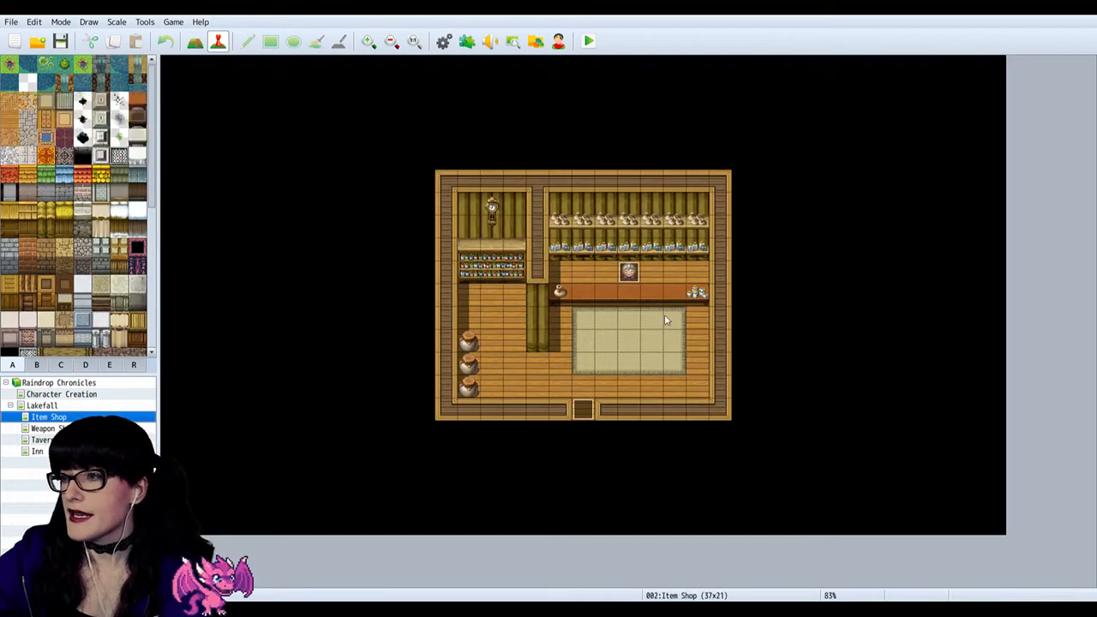
{"action": "left_click", "coordinate": [368, 42]}
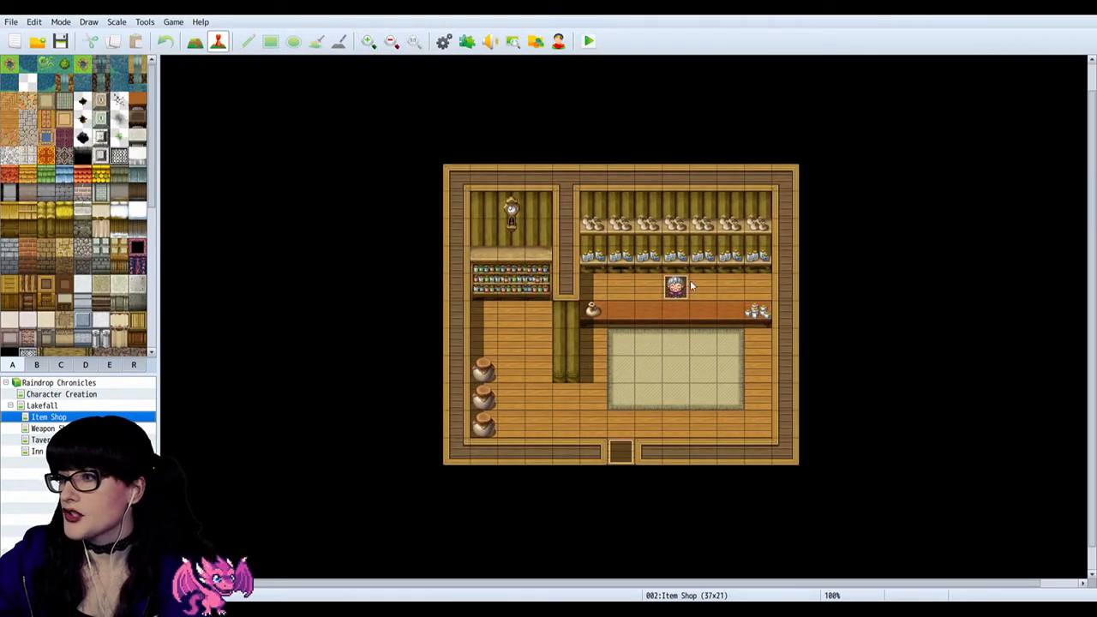
{"action": "double_click", "coordinate": [677, 289]}
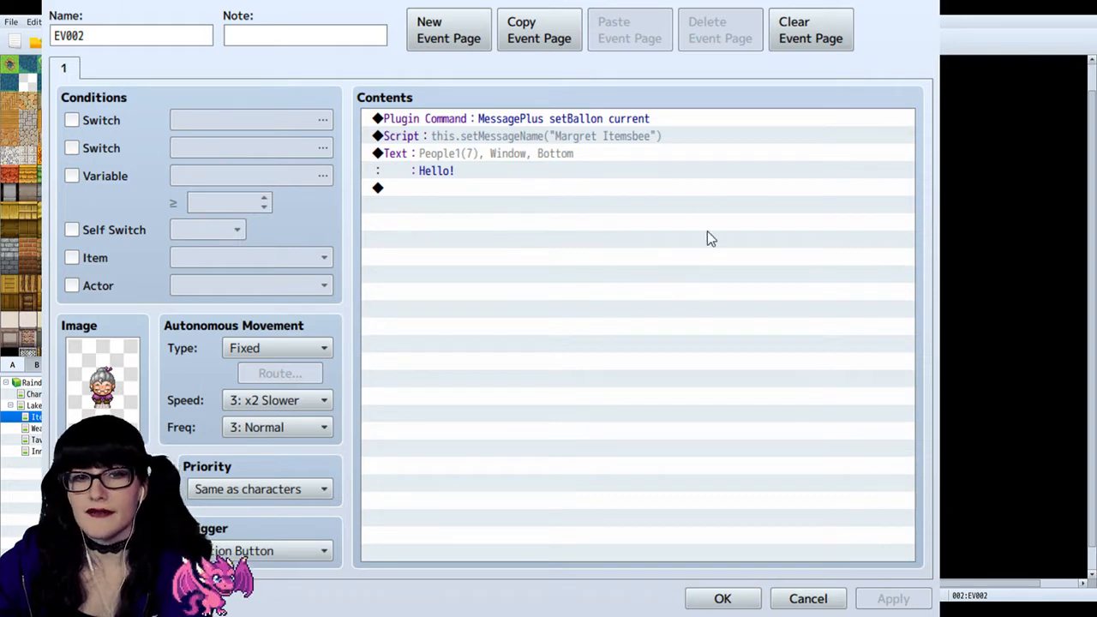
{"action": "left_click", "coordinate": [921, 2]}
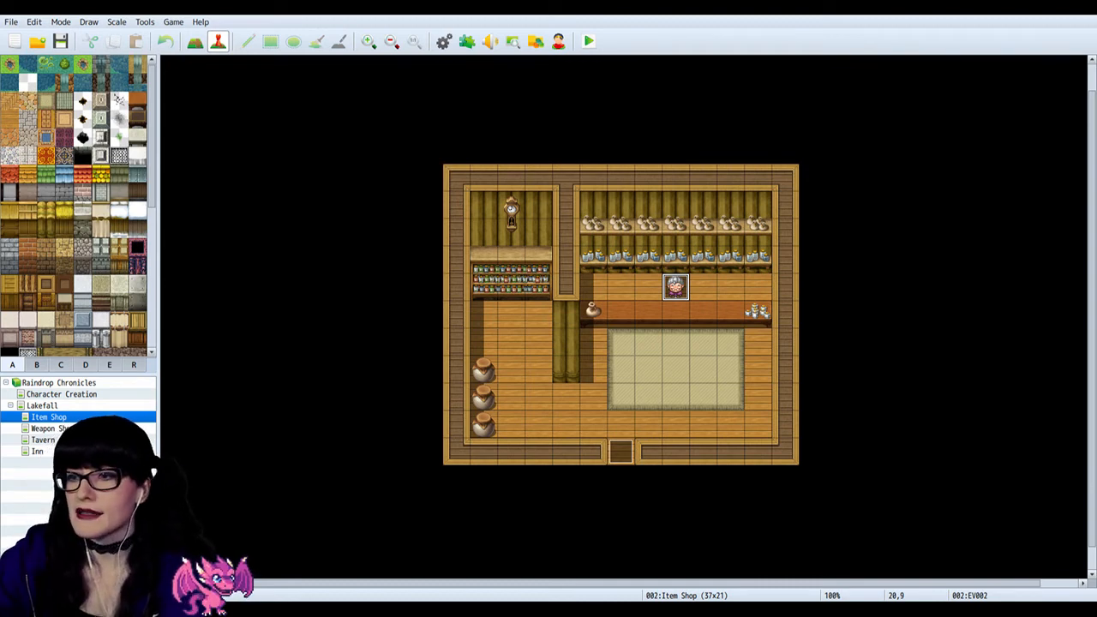
Step: Look over the interiors and characters of the Weapon Shop, Tavern and Inn maps
{"action": "left_click", "coordinate": [73, 428]}
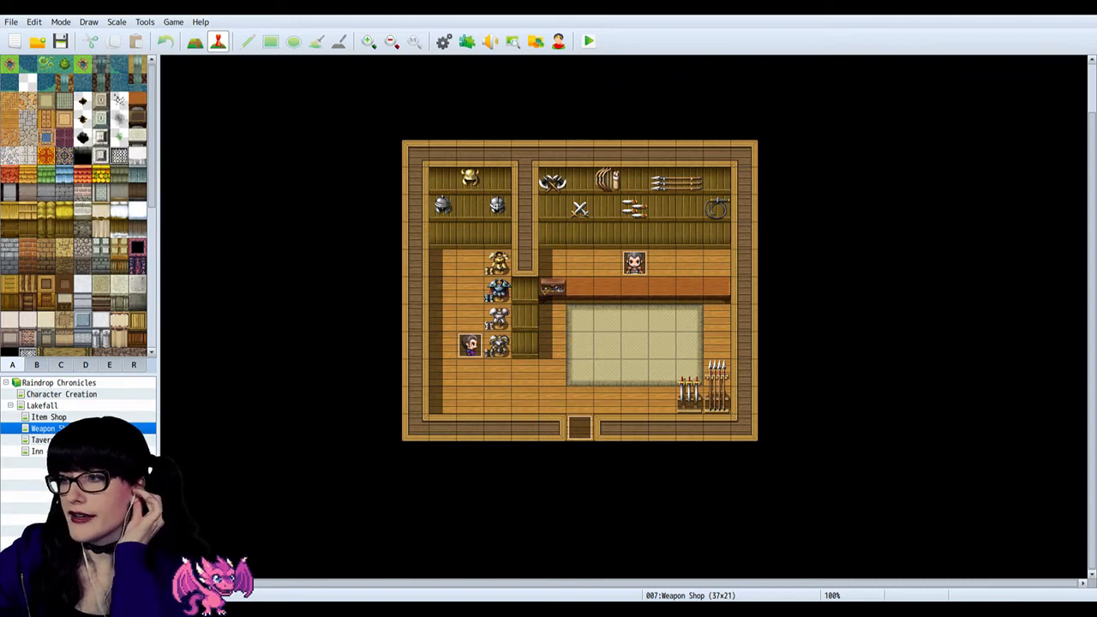
{"action": "left_click", "coordinate": [61, 440]}
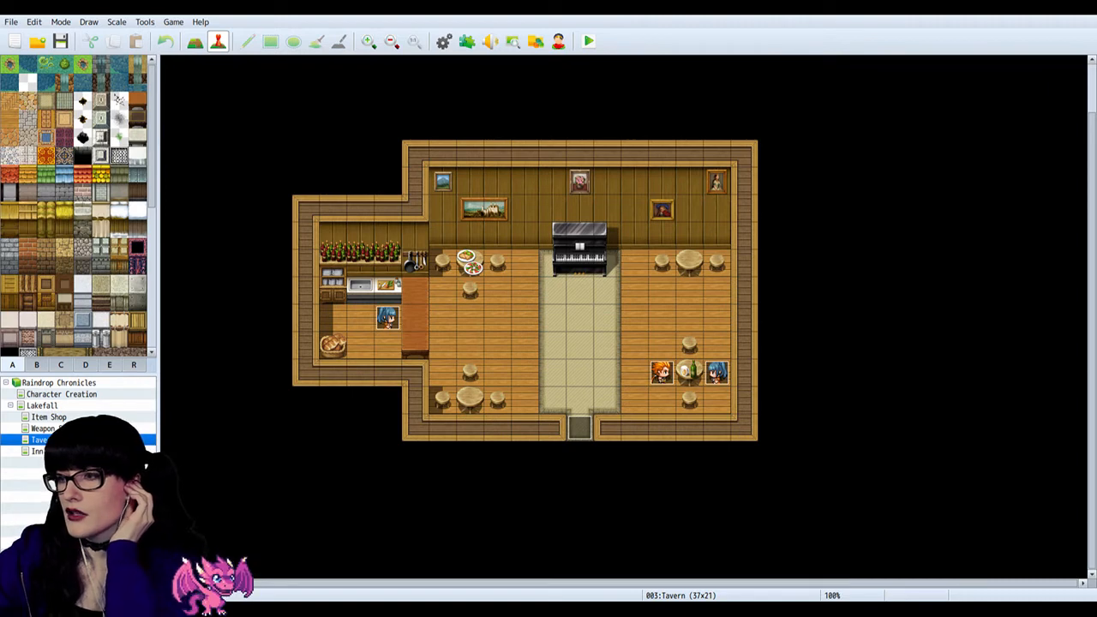
{"action": "left_click", "coordinate": [38, 451]}
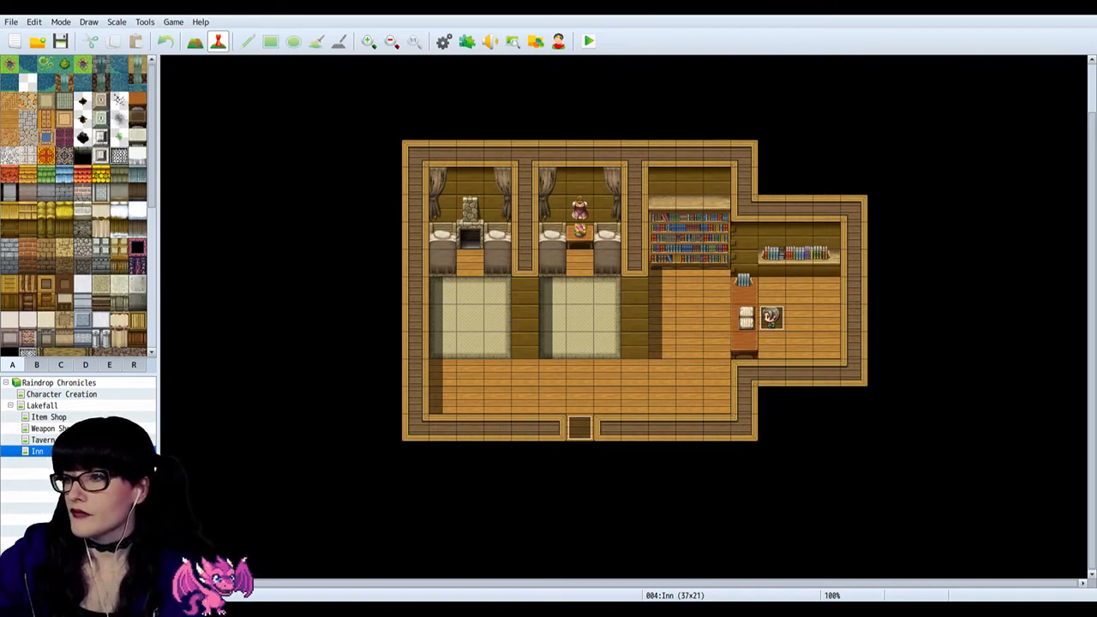
Step: Shorten the dialogue of the grey-haired man's event on the Lakefall map to "Oh hello there!" and keep the change
{"action": "left_click", "coordinate": [42, 405]}
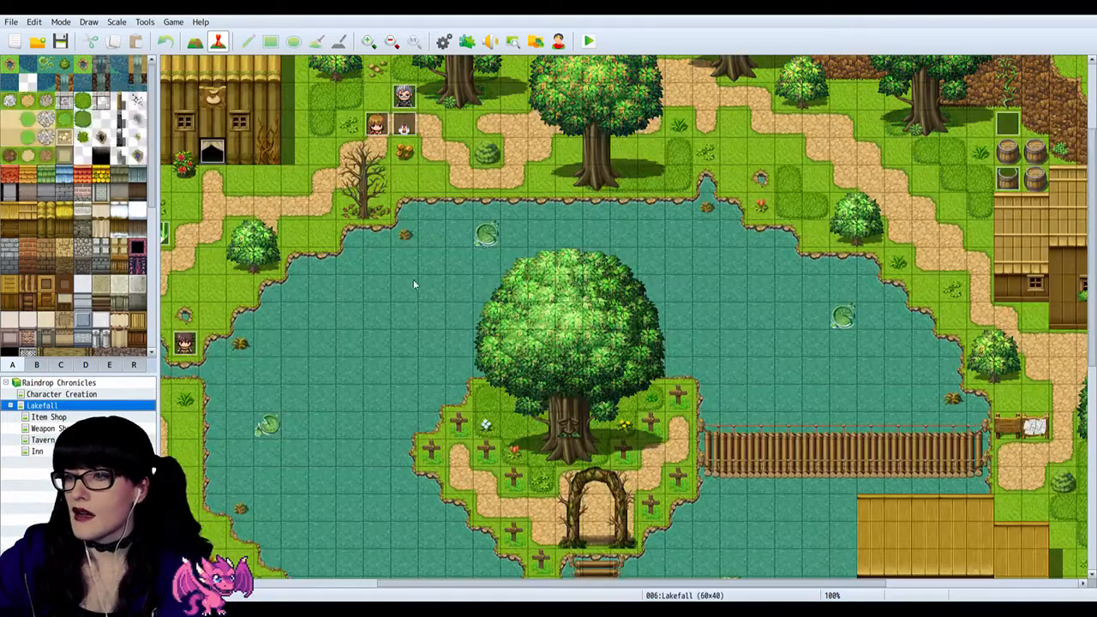
{"action": "scroll", "coordinate": [412, 178], "scroll_direction": "up", "scroll_amount": 1}
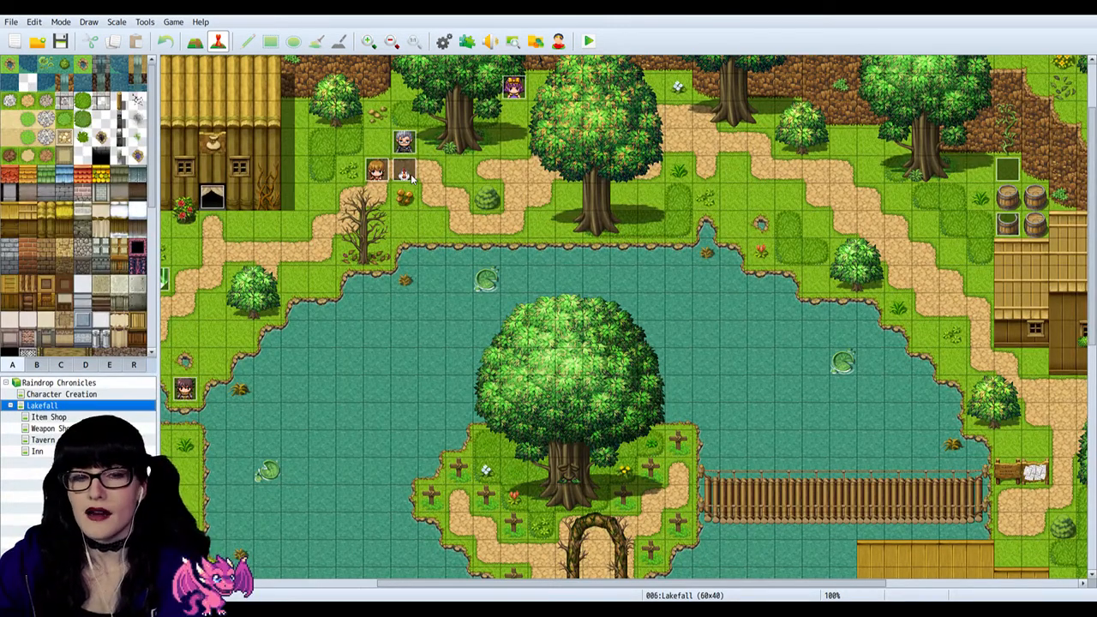
{"action": "left_click", "coordinate": [403, 144]}
{"action": "double_click", "coordinate": [404, 144]}
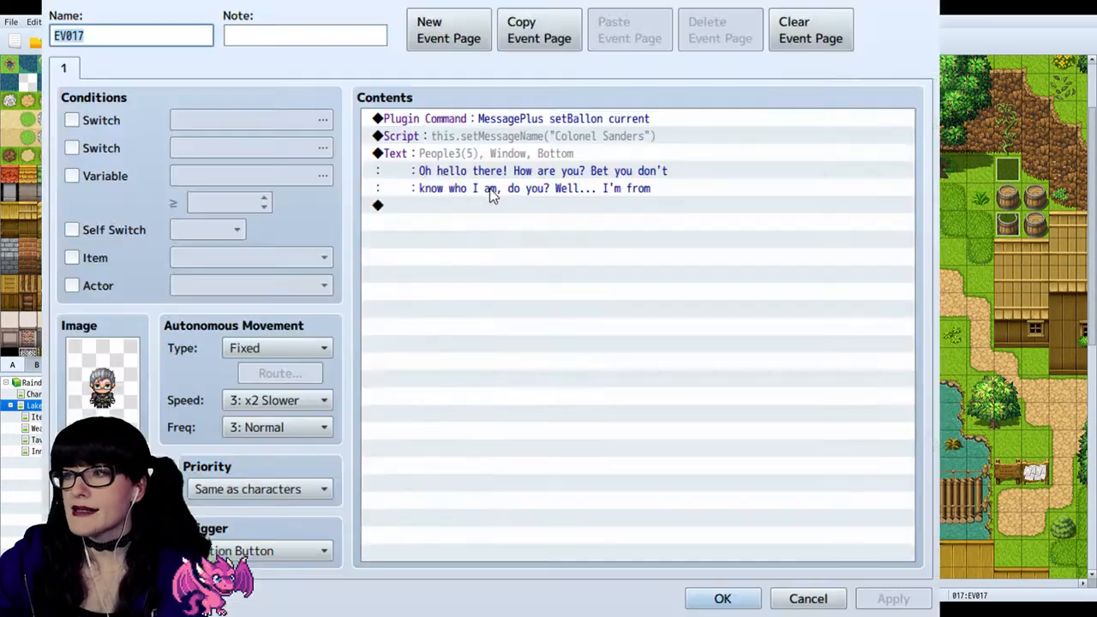
{"action": "left_click", "coordinate": [506, 188]}
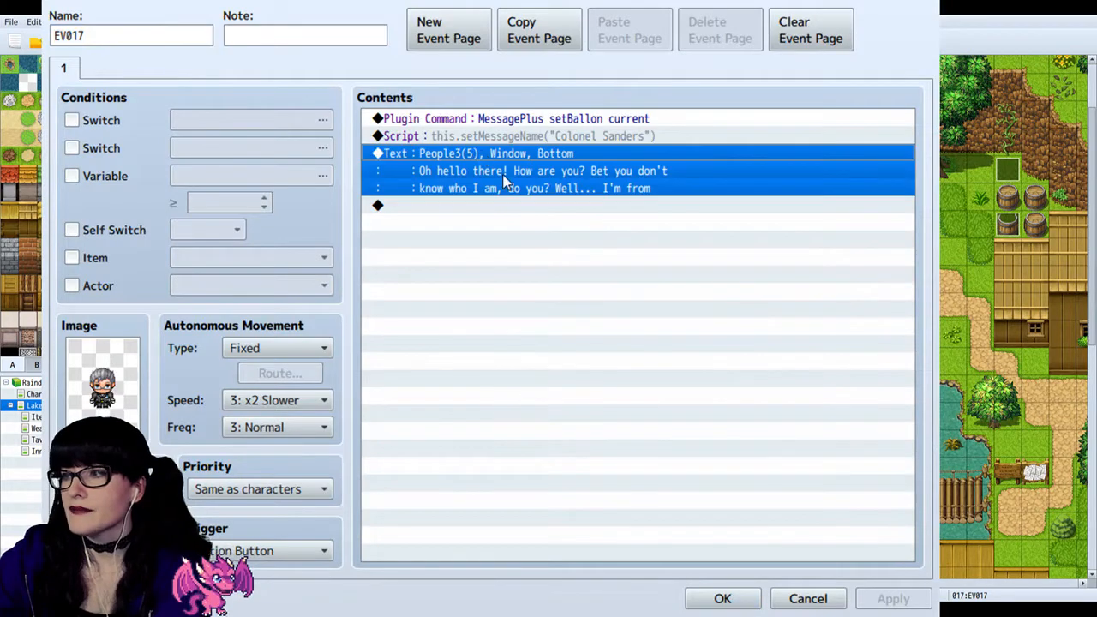
{"action": "left_click", "coordinate": [592, 262]}
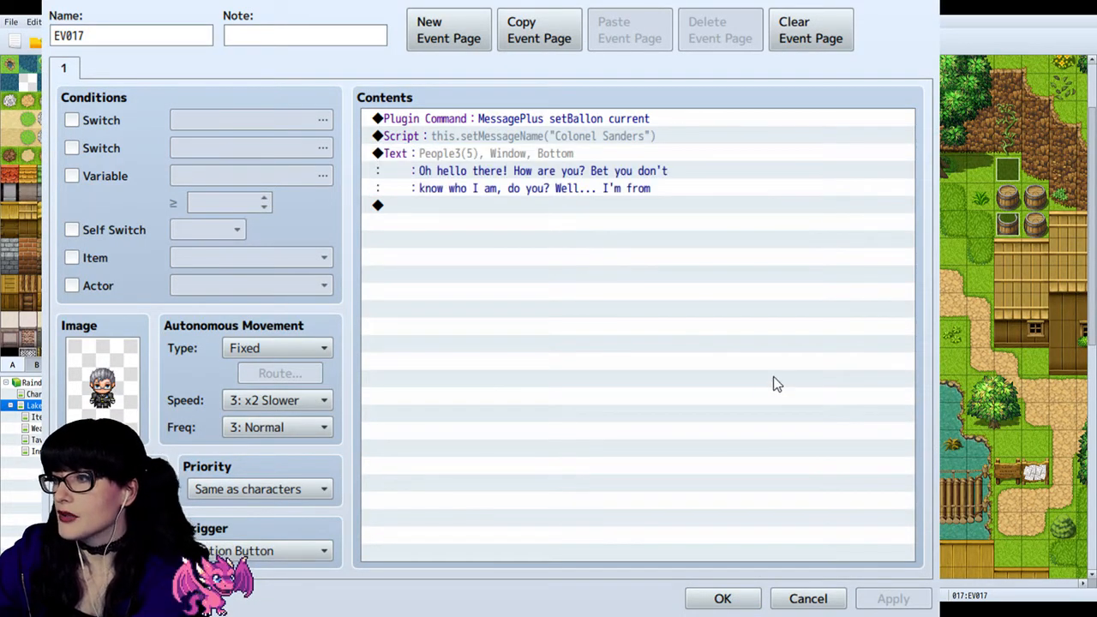
{"action": "left_click", "coordinate": [753, 423]}
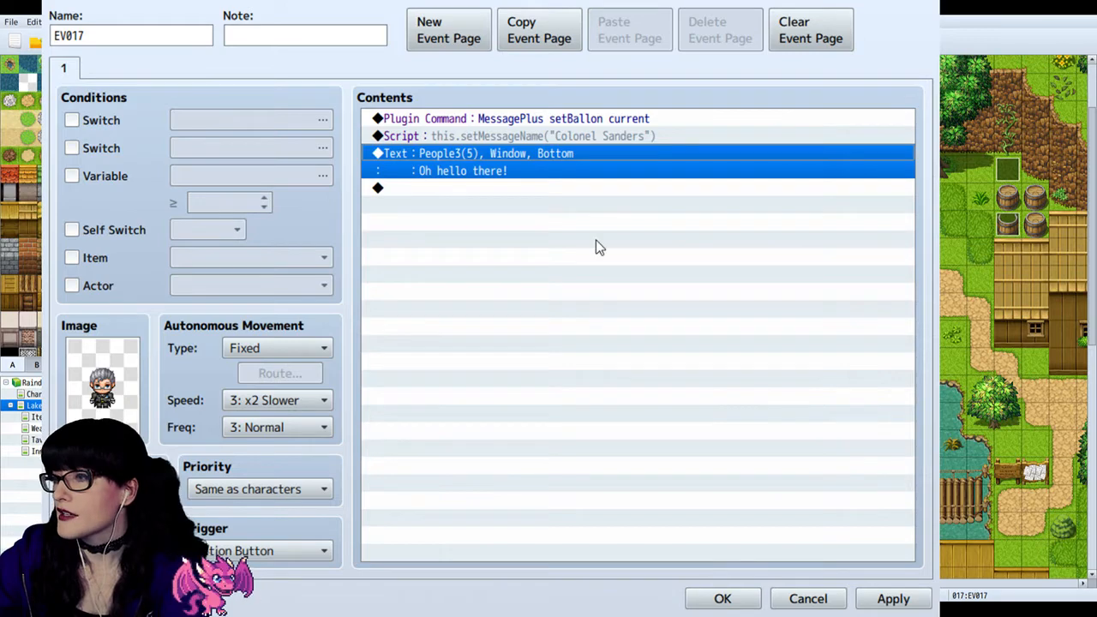
{"action": "left_click", "coordinate": [546, 176]}
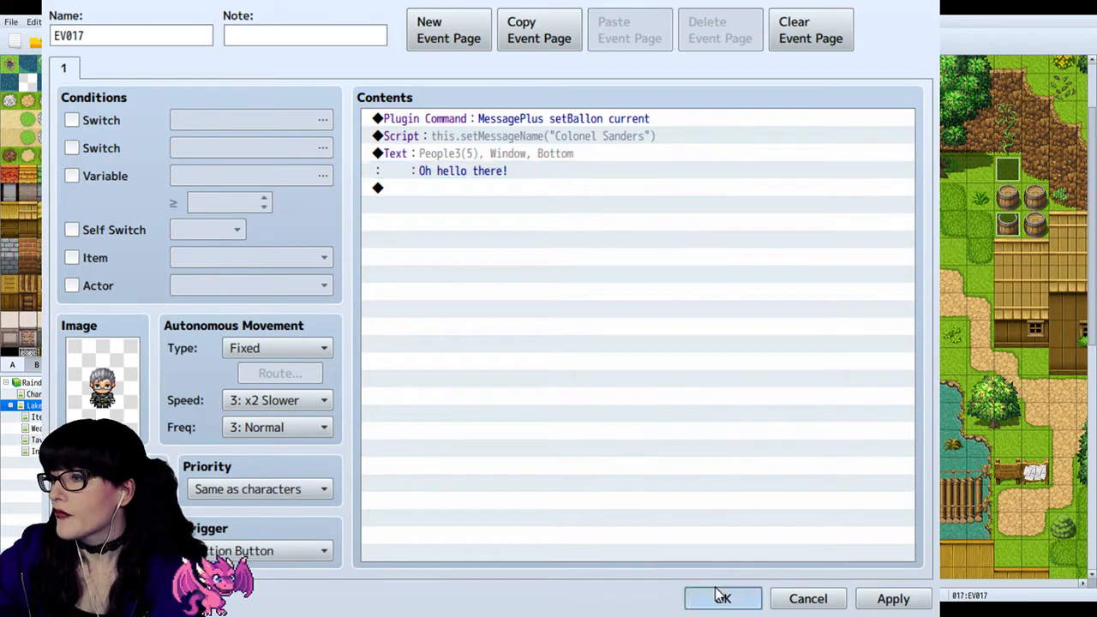
{"action": "left_click", "coordinate": [720, 597]}
Step: Inspect the message name script in the grey-haired man's event on the Lakefall map and leave without editing it
{"action": "scroll", "coordinate": [410, 172], "scroll_direction": "up", "scroll_amount": 1}
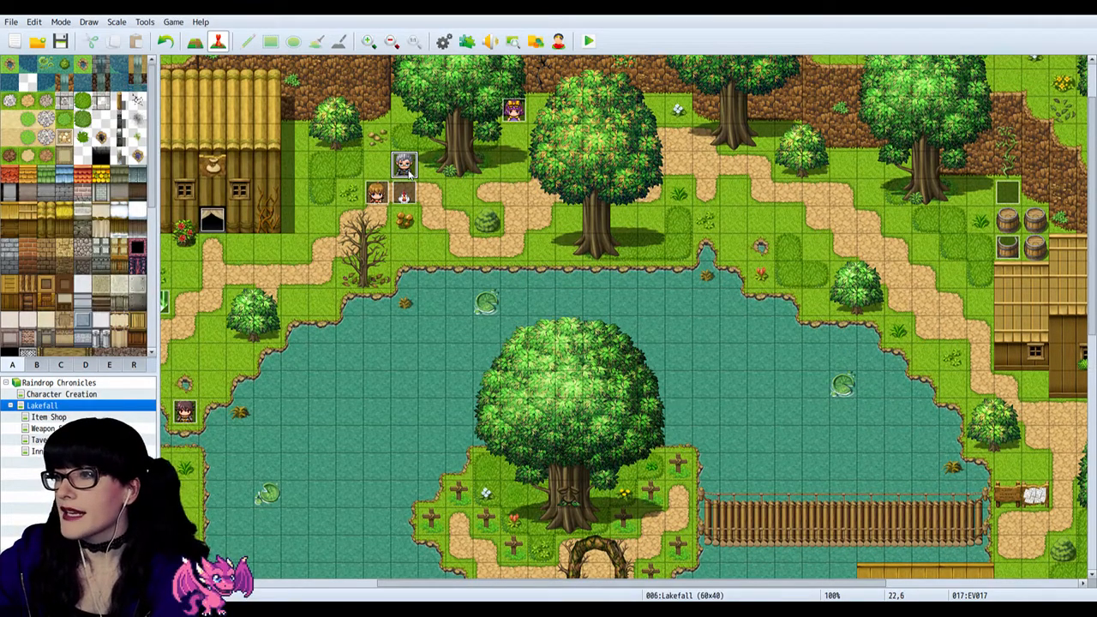
{"action": "double_click", "coordinate": [408, 169]}
{"action": "left_click", "coordinate": [561, 133]}
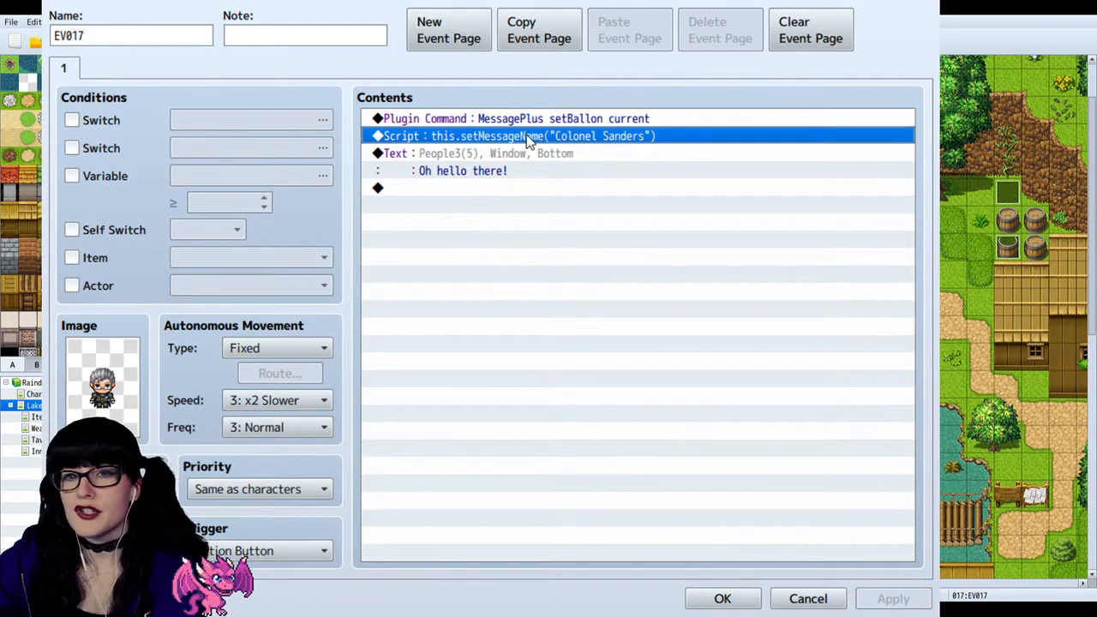
{"action": "left_click", "coordinate": [810, 596]}
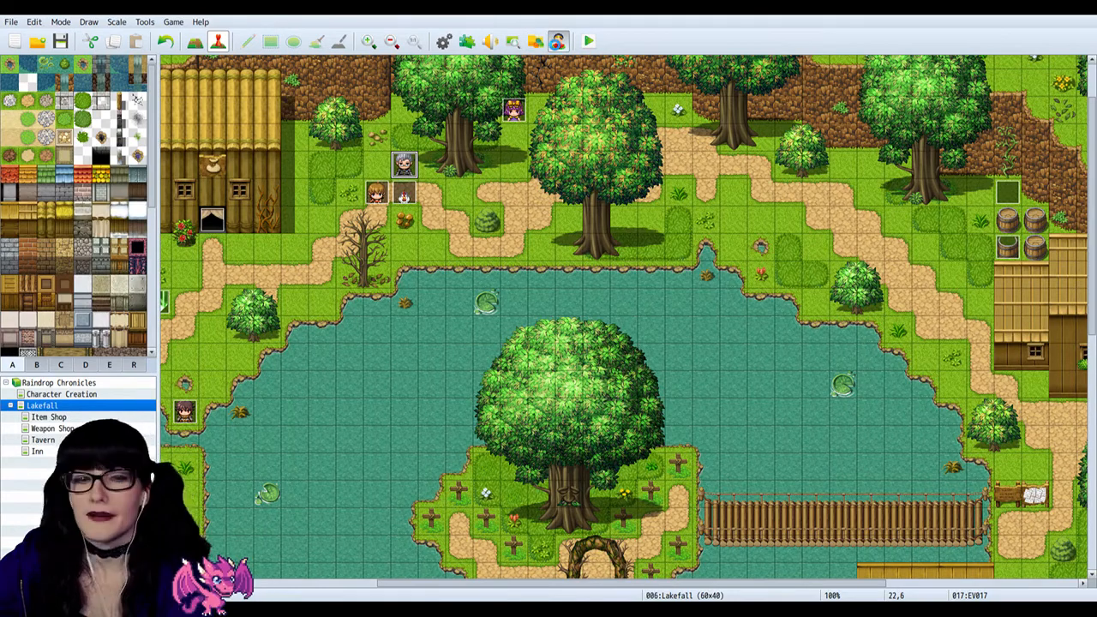
Step: Look at the Face and Front Hair options for a male character in the Character Generator
{"action": "left_click", "coordinate": [557, 41]}
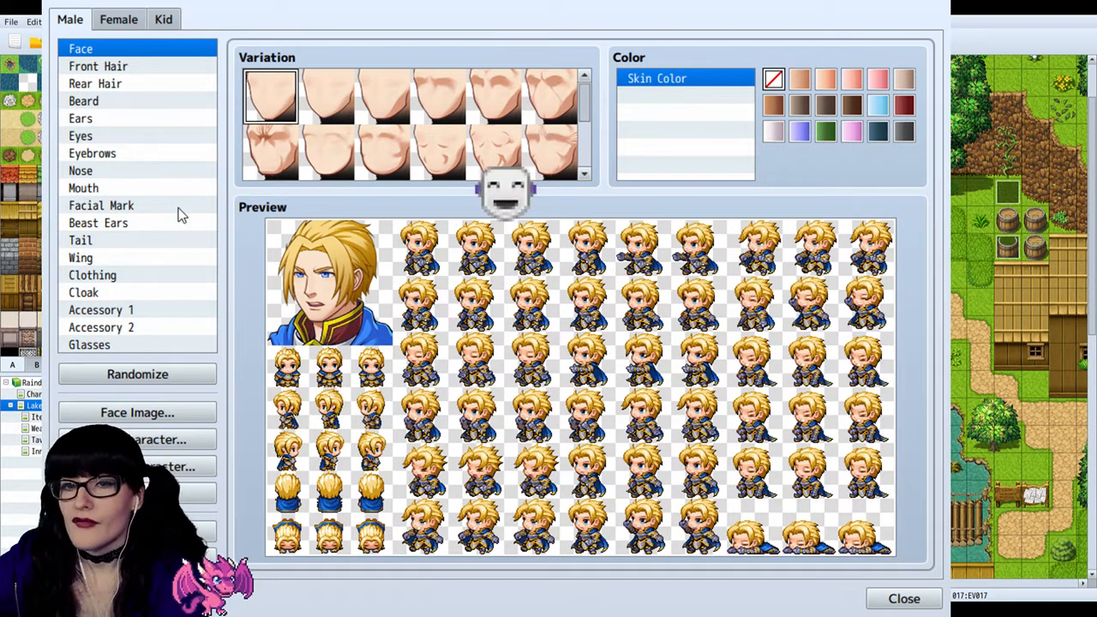
{"action": "left_click", "coordinate": [111, 67]}
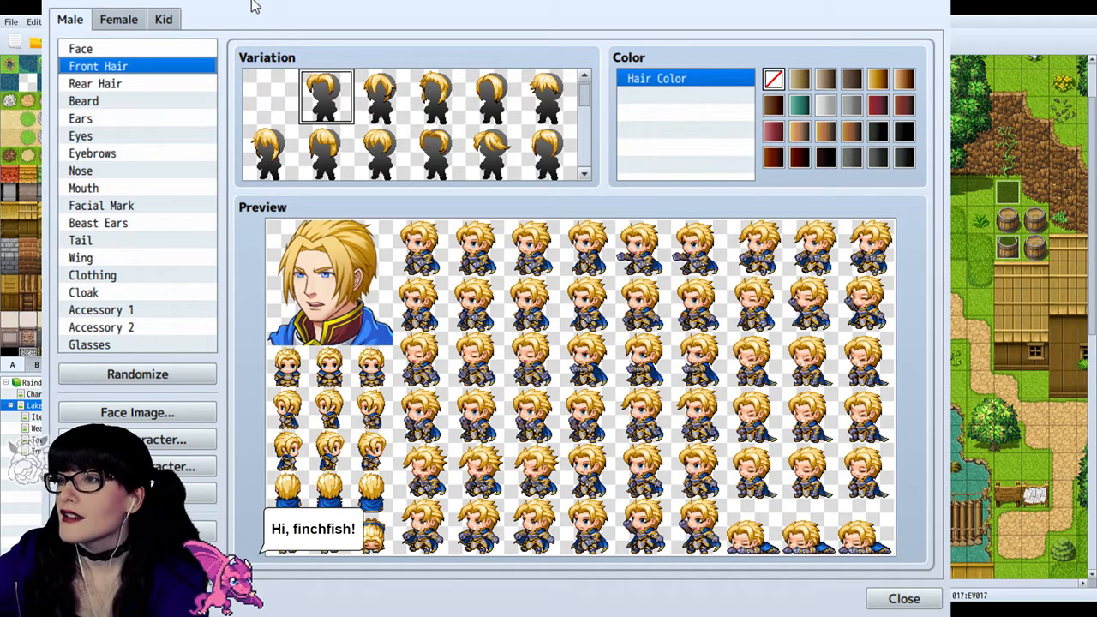
{"action": "left_click", "coordinate": [940, 1]}
Step: Change the message name in the grey-haired man's event script to "Colonel Blunders" and save the event
{"action": "double_click", "coordinate": [413, 160]}
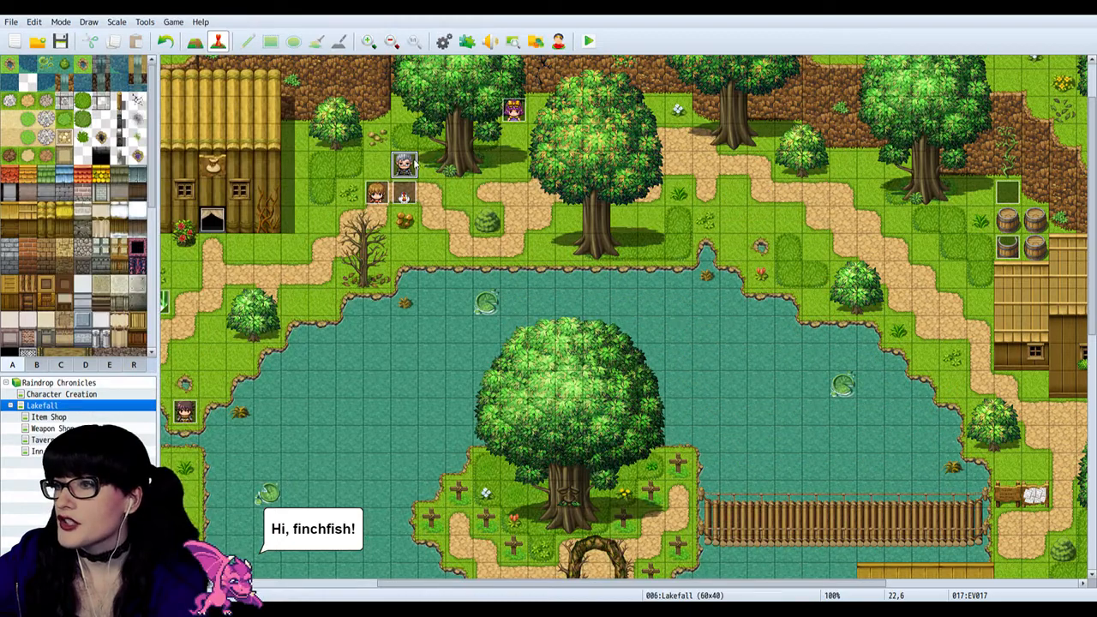
{"action": "double_click", "coordinate": [678, 139]}
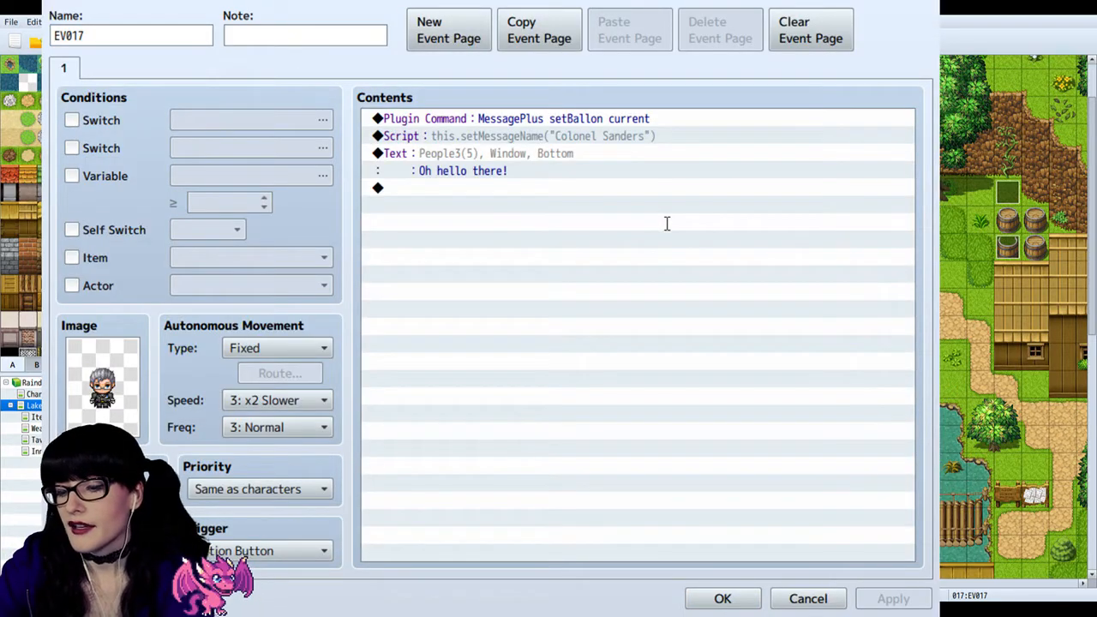
{"action": "left_click", "coordinate": [689, 453]}
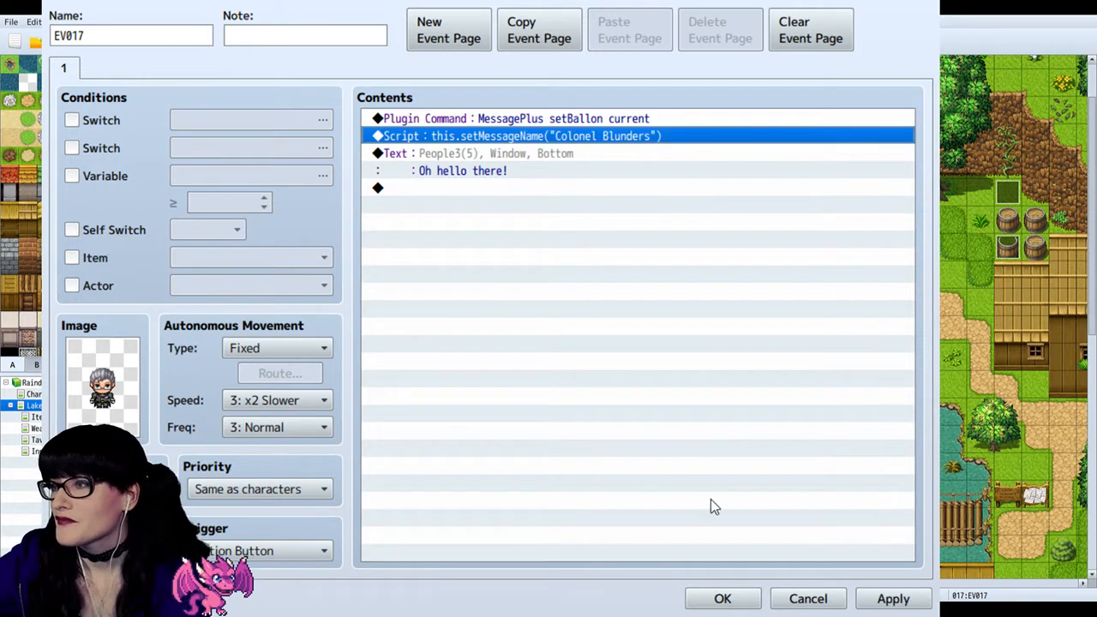
{"action": "left_click", "coordinate": [722, 600]}
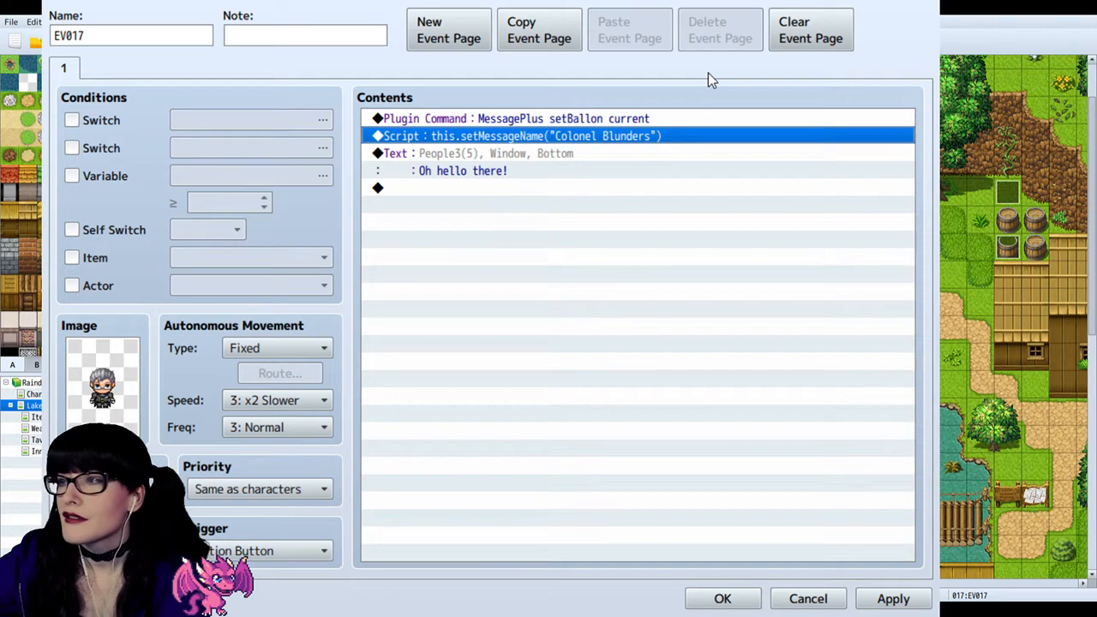
{"action": "left_click", "coordinate": [725, 600]}
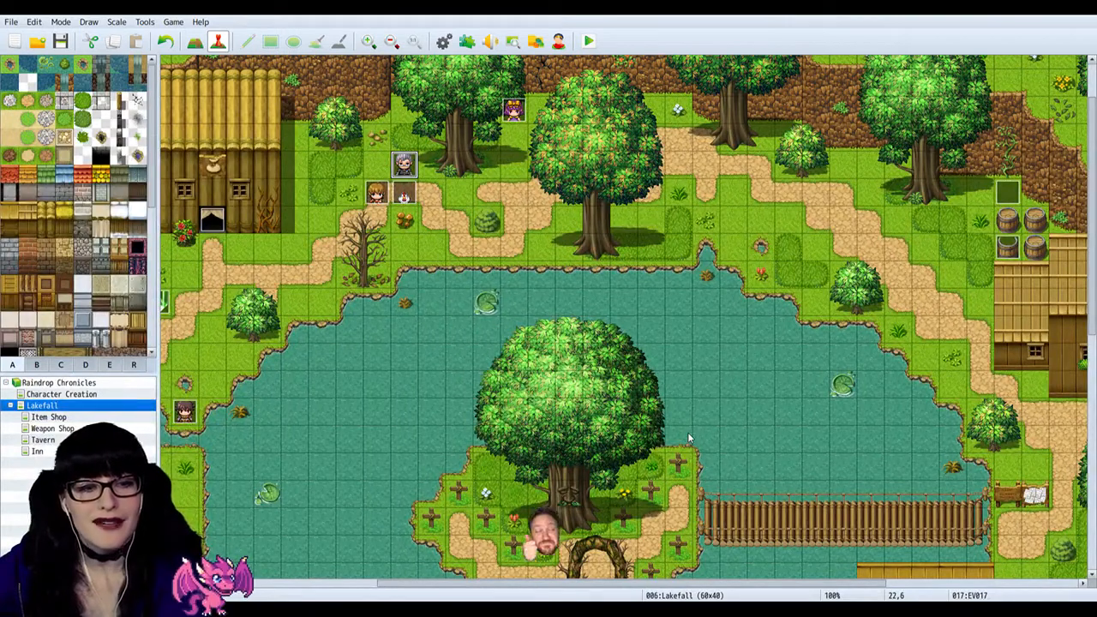
Step: Look over the eastern side of the Lakefall map around the tavern and the wooden bridge
{"action": "left_click", "coordinate": [478, 169]}
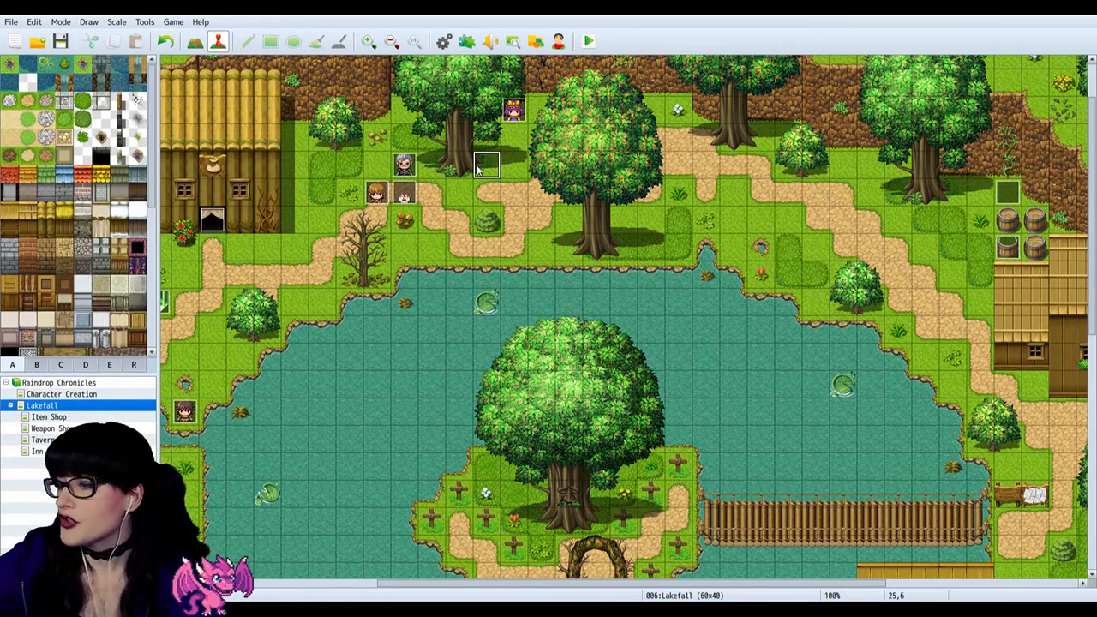
{"action": "left_click", "coordinate": [894, 584]}
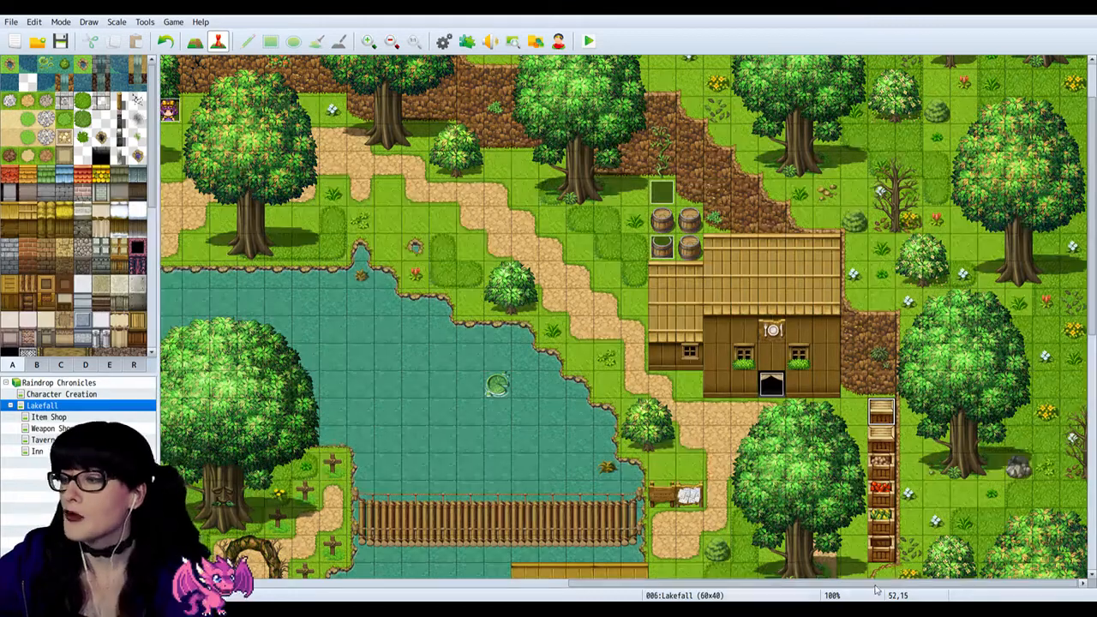
{"action": "left_click_drag", "start_coordinate": [876, 589], "coordinate": [757, 590]}
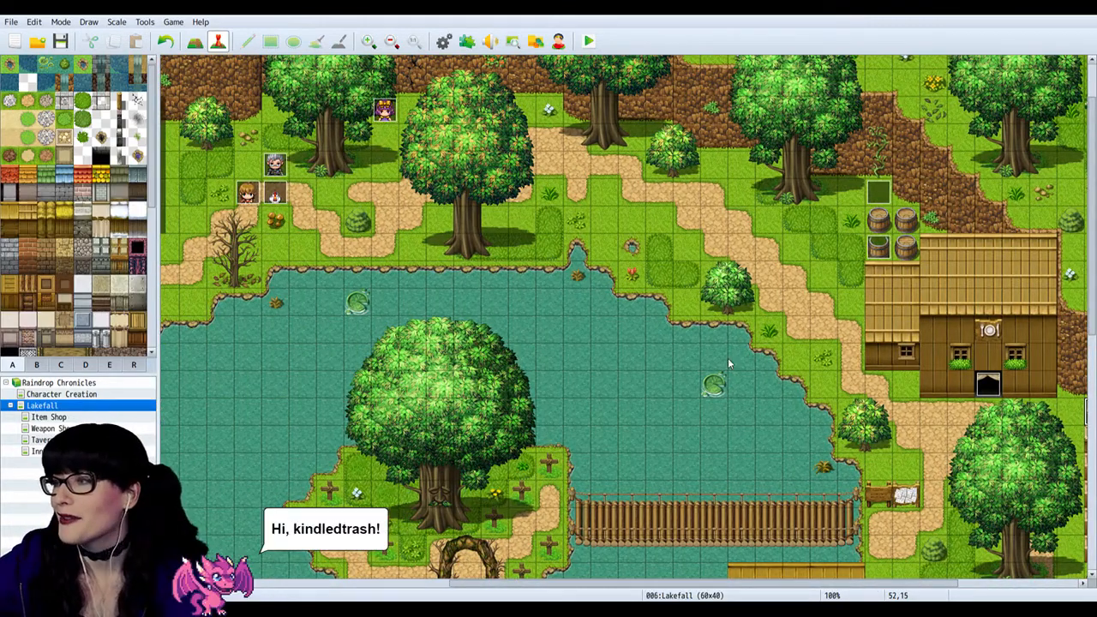
{"action": "left_click_drag", "start_coordinate": [737, 588], "coordinate": [588, 586]}
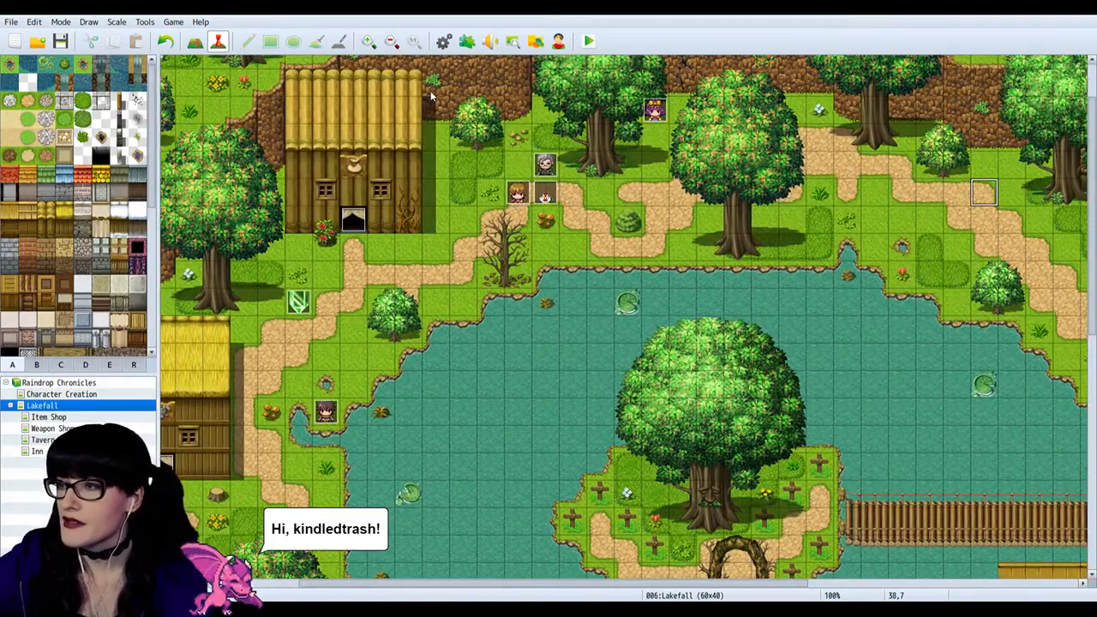
{"action": "scroll", "coordinate": [528, 190], "scroll_direction": "up", "scroll_amount": 2}
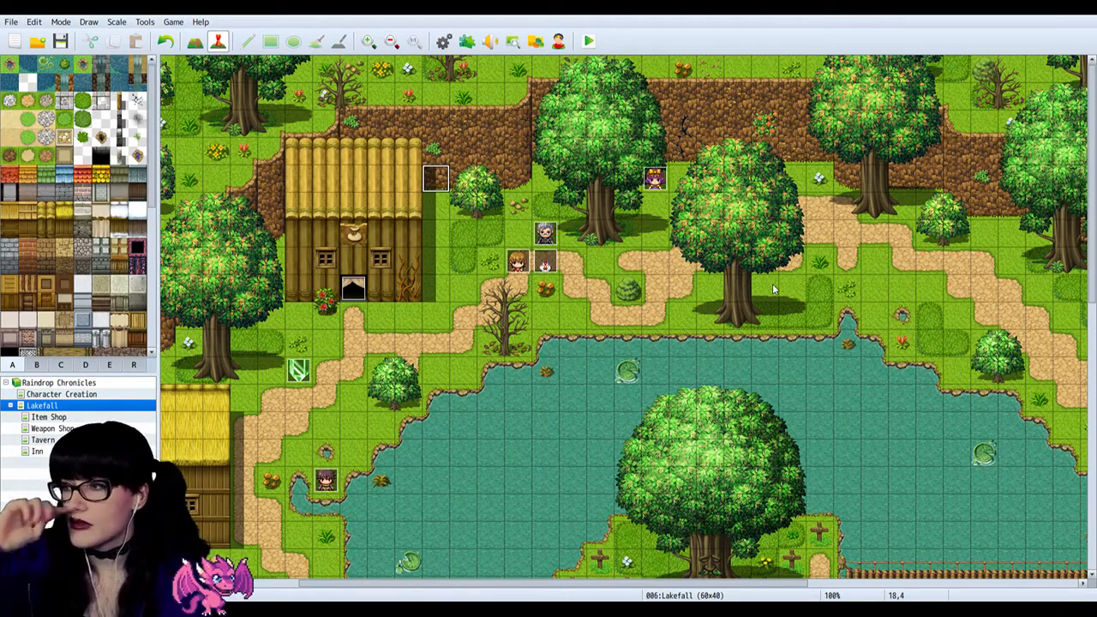
{"action": "scroll", "coordinate": [772, 284], "scroll_direction": "down", "scroll_amount": 8}
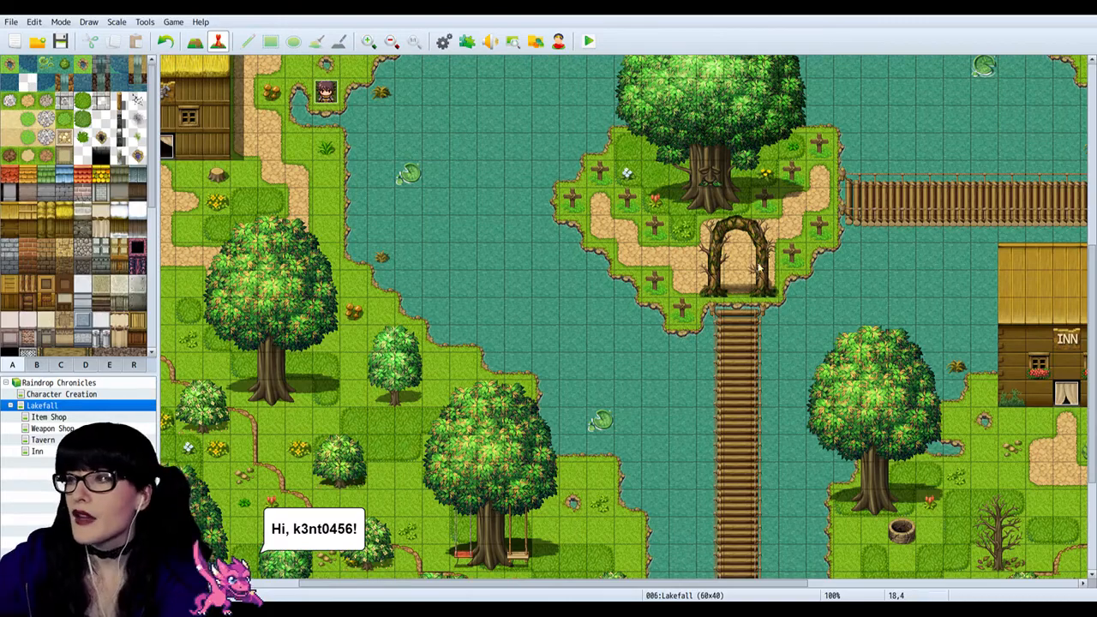
{"action": "scroll", "coordinate": [667, 276], "scroll_direction": "up", "scroll_amount": 9}
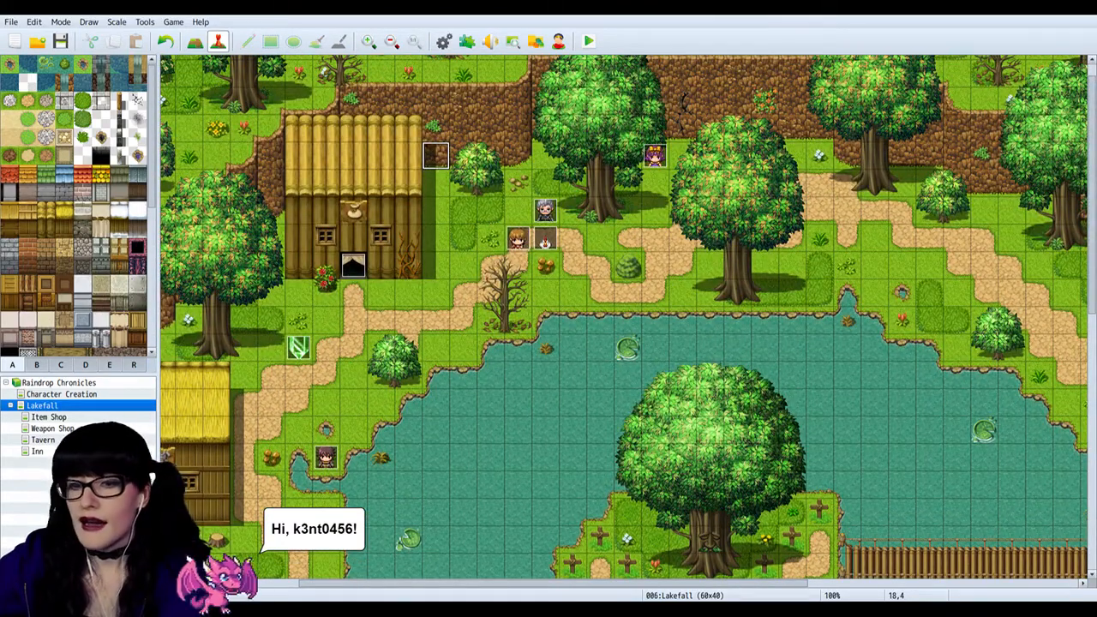
Step: Switch to Discord, open the-main-story channel of the Raindrop Chronicles server and enlarge its text for reading
{"action": "key", "text": "alt+Tab"}
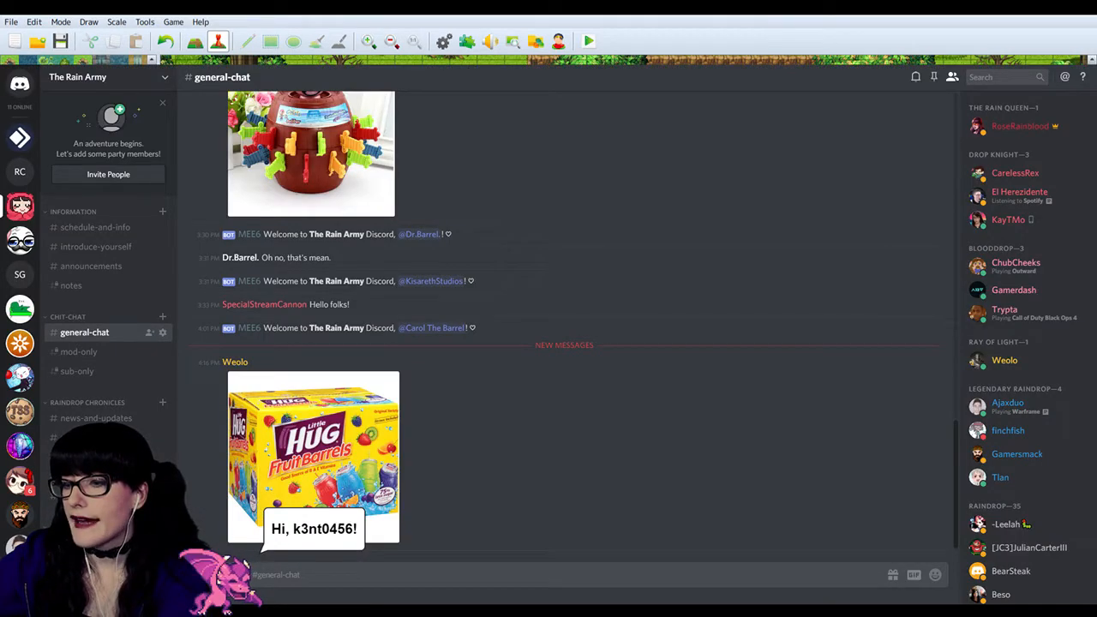
{"action": "left_click", "coordinate": [20, 171]}
{"action": "left_click", "coordinate": [96, 254]}
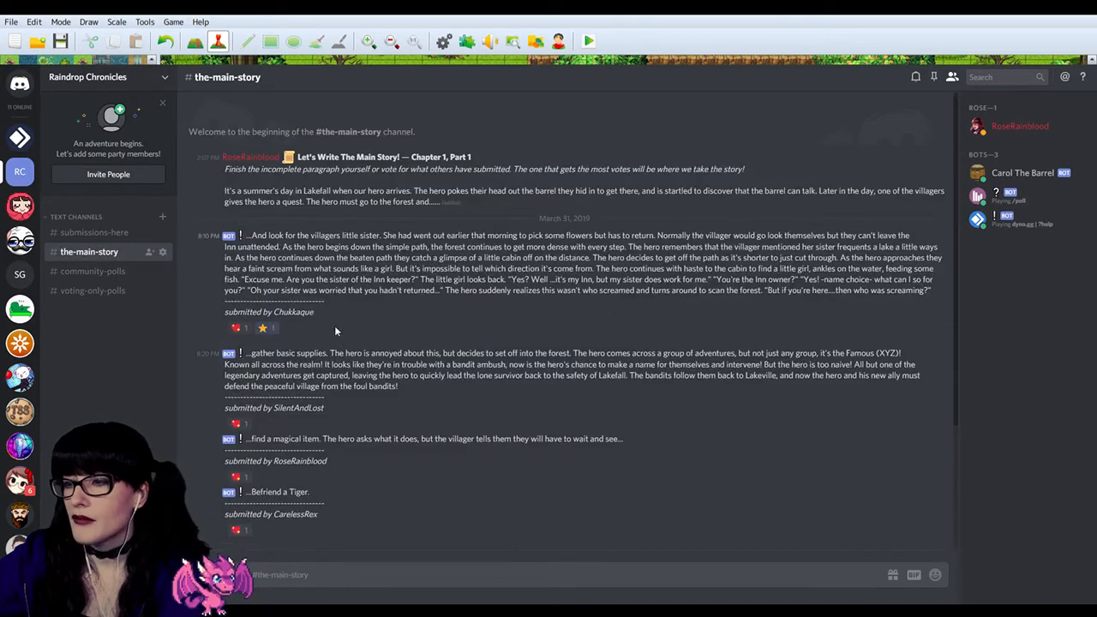
{"action": "key", "text": "ctrl+plus"}
{"action": "key", "text": "ctrl+plus"}
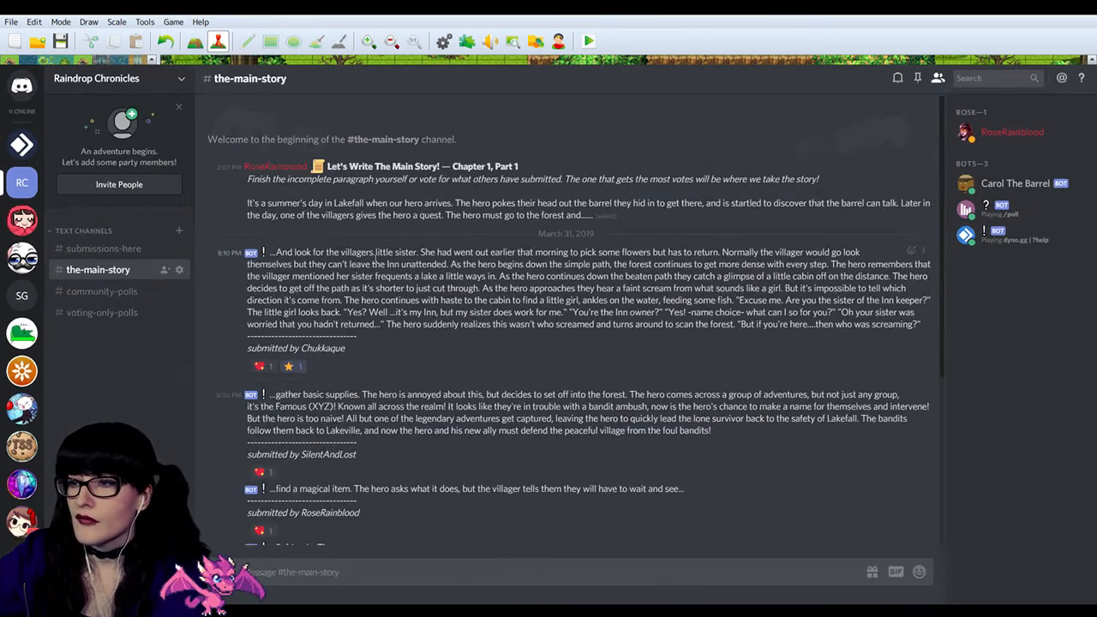
{"action": "key", "text": "ctrl+minus"}
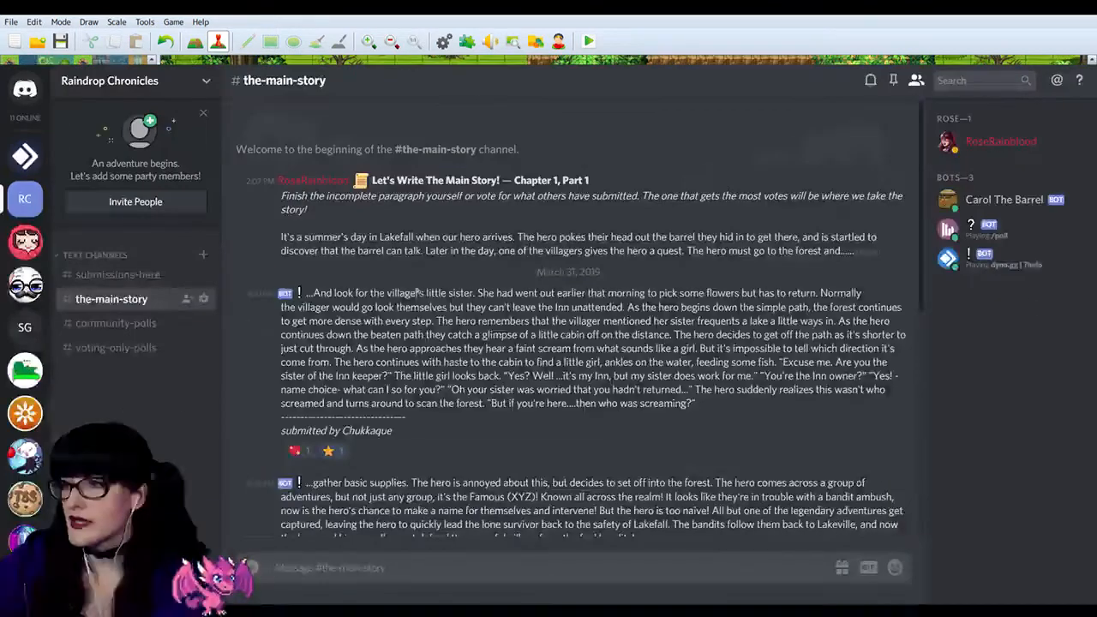
Step: Examine the first submitted continuation in the-main-story channel by highlighting its full paragraph
{"action": "left_click_drag", "start_coordinate": [706, 403], "coordinate": [341, 307]}
{"action": "left_click", "coordinate": [309, 305]}
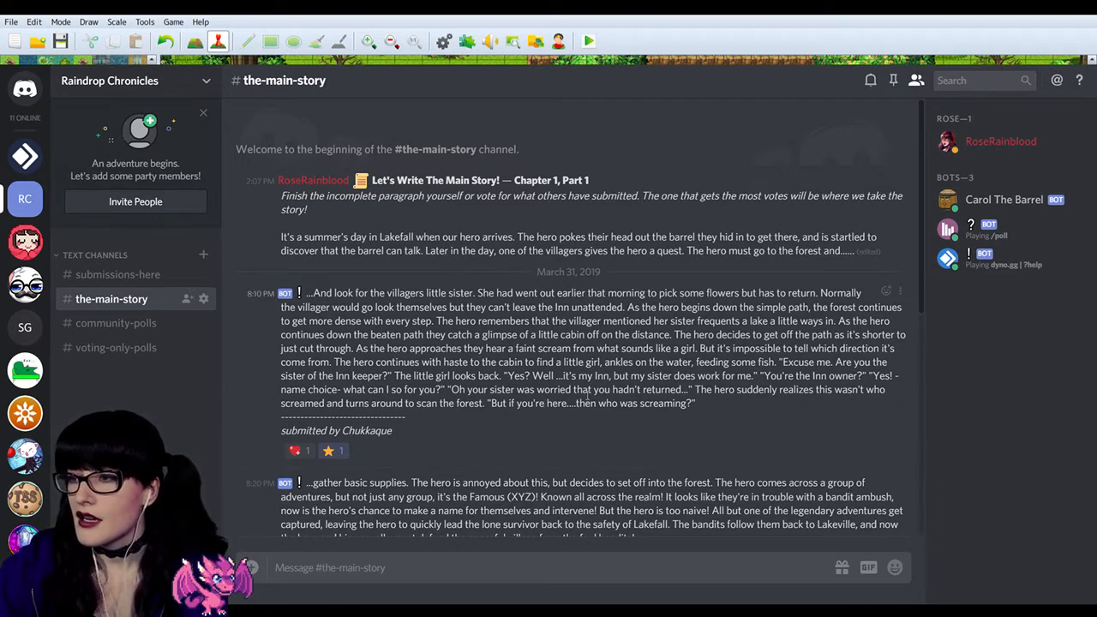
{"action": "left_click_drag", "start_coordinate": [705, 412], "coordinate": [315, 293]}
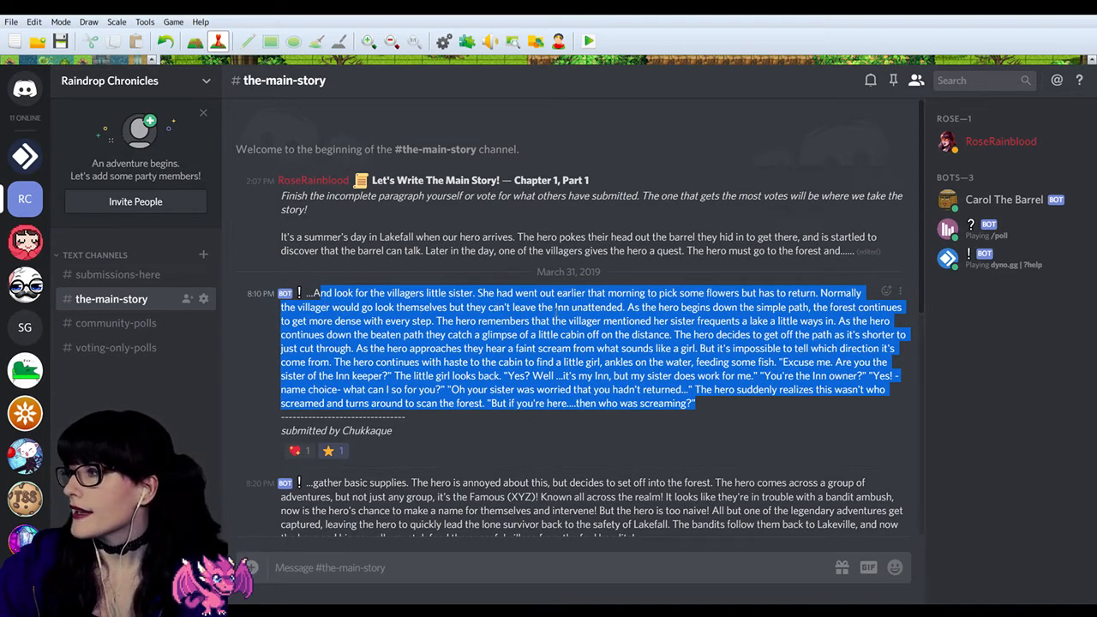
{"action": "left_click", "coordinate": [386, 288]}
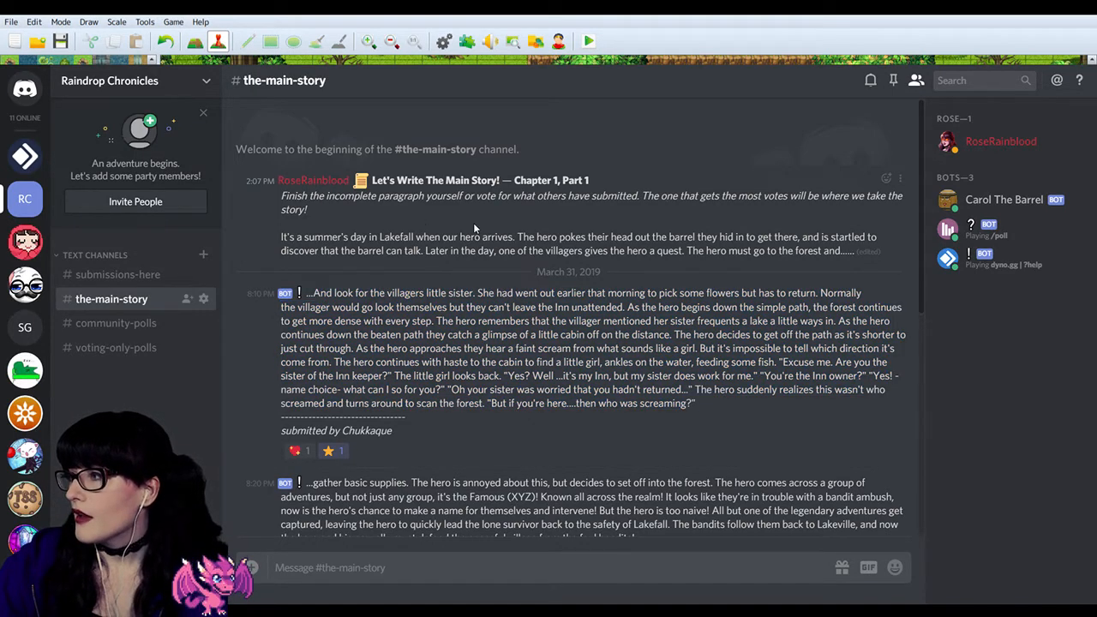
{"action": "left_click_drag", "start_coordinate": [732, 412], "coordinate": [403, 320]}
{"action": "left_click", "coordinate": [368, 293]}
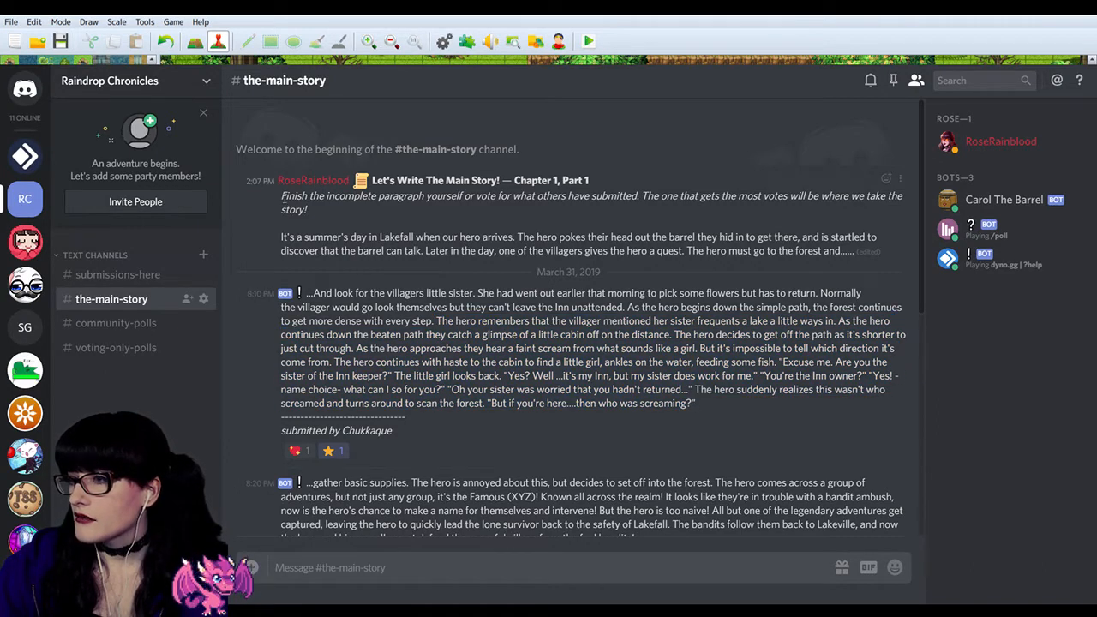
Step: Read the Chapter 1, Part 1 opening passage together with the first submitted continuation, and return to The Rain Army server
{"action": "left_click_drag", "start_coordinate": [283, 237], "coordinate": [644, 242]}
{"action": "left_click", "coordinate": [644, 242]}
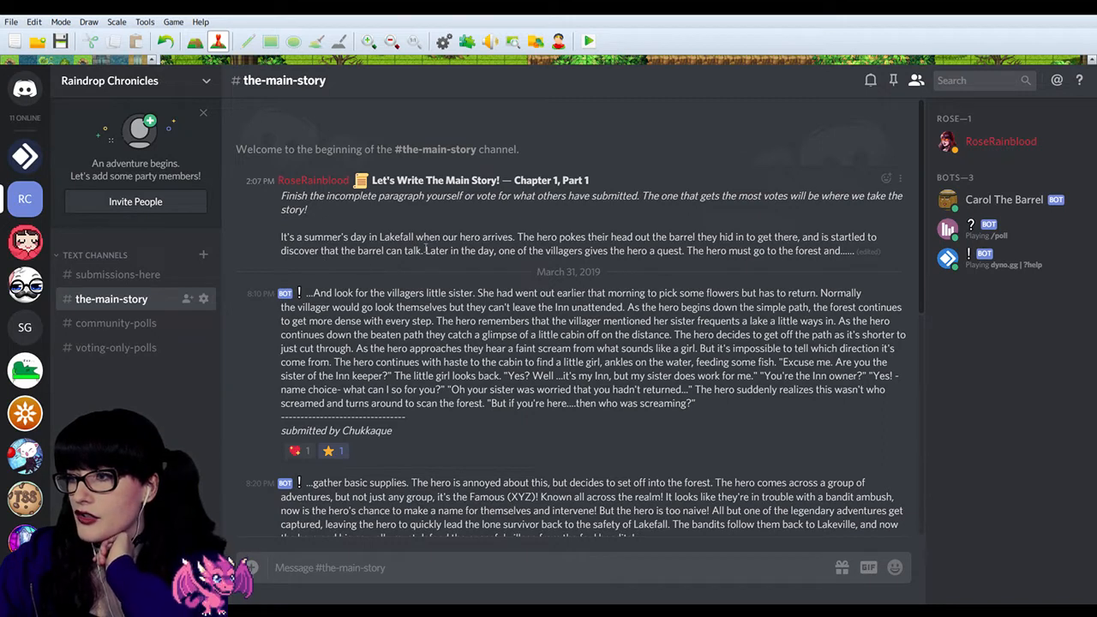
{"action": "left_click_drag", "start_coordinate": [425, 250], "coordinate": [268, 242]}
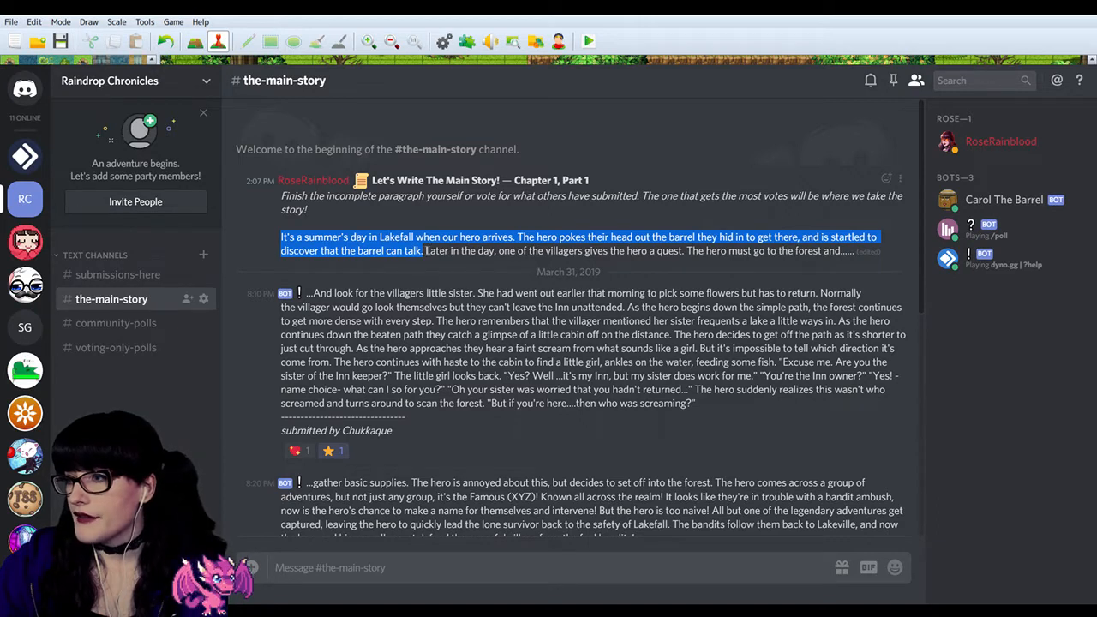
{"action": "mouse_move", "coordinate": [435, 250]}
{"action": "left_mouse_down"}
{"action": "mouse_move", "coordinate": [701, 255]}
{"action": "mouse_move", "coordinate": [828, 238]}
{"action": "mouse_move", "coordinate": [685, 263]}
{"action": "mouse_move", "coordinate": [691, 254]}
{"action": "mouse_move", "coordinate": [416, 258]}
{"action": "mouse_move", "coordinate": [425, 251]}
{"action": "left_mouse_up"}
{"action": "left_click", "coordinate": [692, 252]}
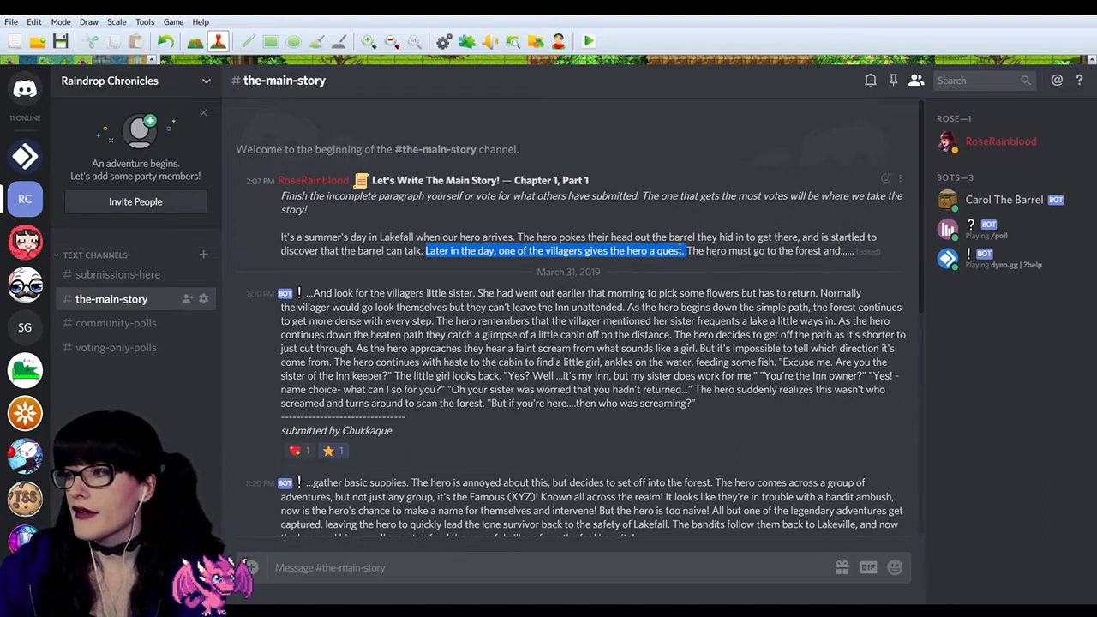
{"action": "left_click_drag", "start_coordinate": [686, 251], "coordinate": [479, 293]}
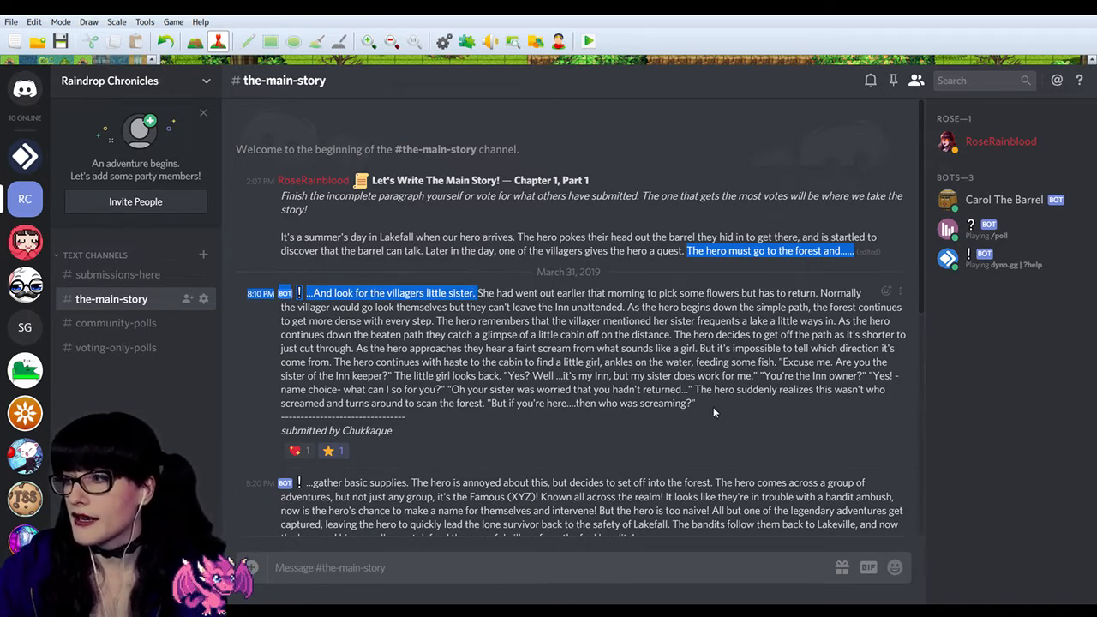
{"action": "left_click_drag", "start_coordinate": [714, 412], "coordinate": [475, 293]}
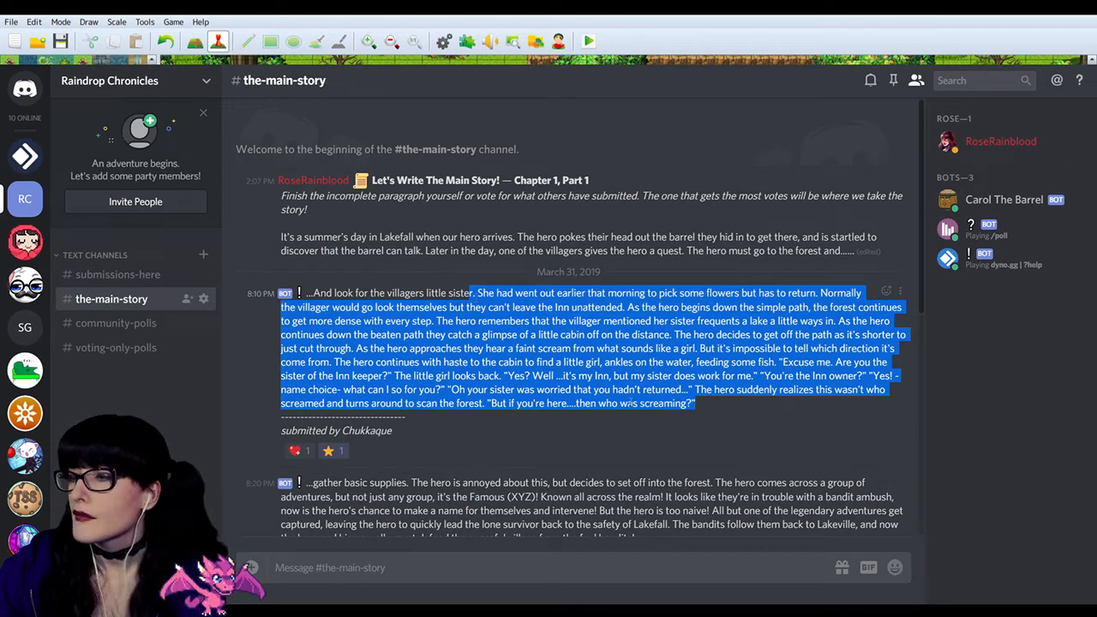
{"action": "left_click", "coordinate": [630, 403]}
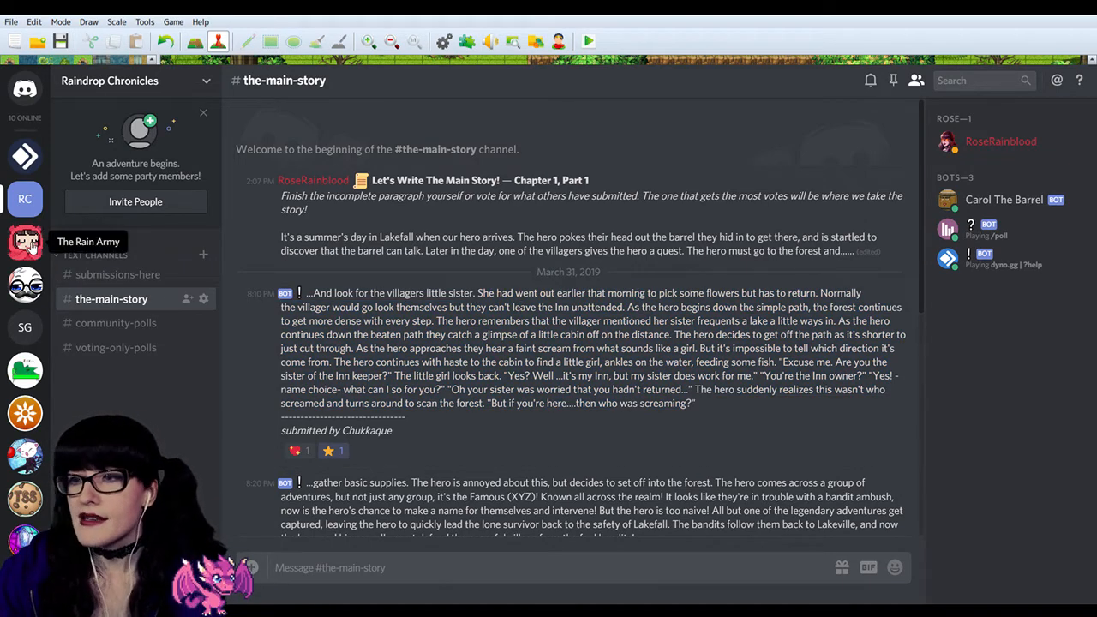
{"action": "left_click", "coordinate": [25, 242]}
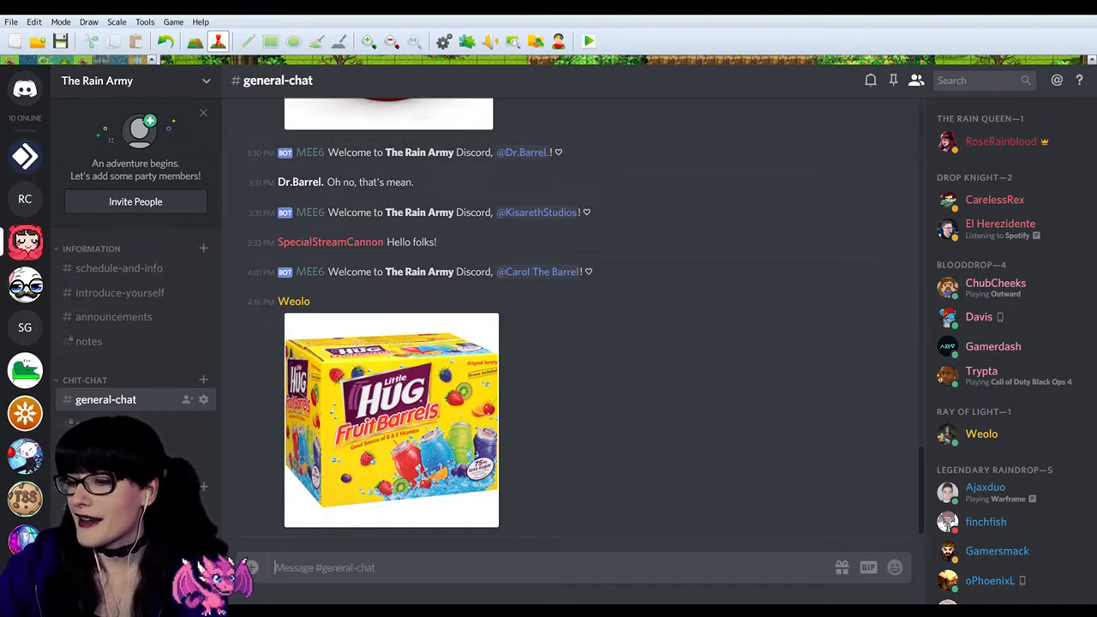
Step: Switch back to RPG Maker MV, add the text "Chicken Hugger" to the brown-haired character's event near the grey-haired man and save it
{"action": "key", "text": "alt+Tab"}
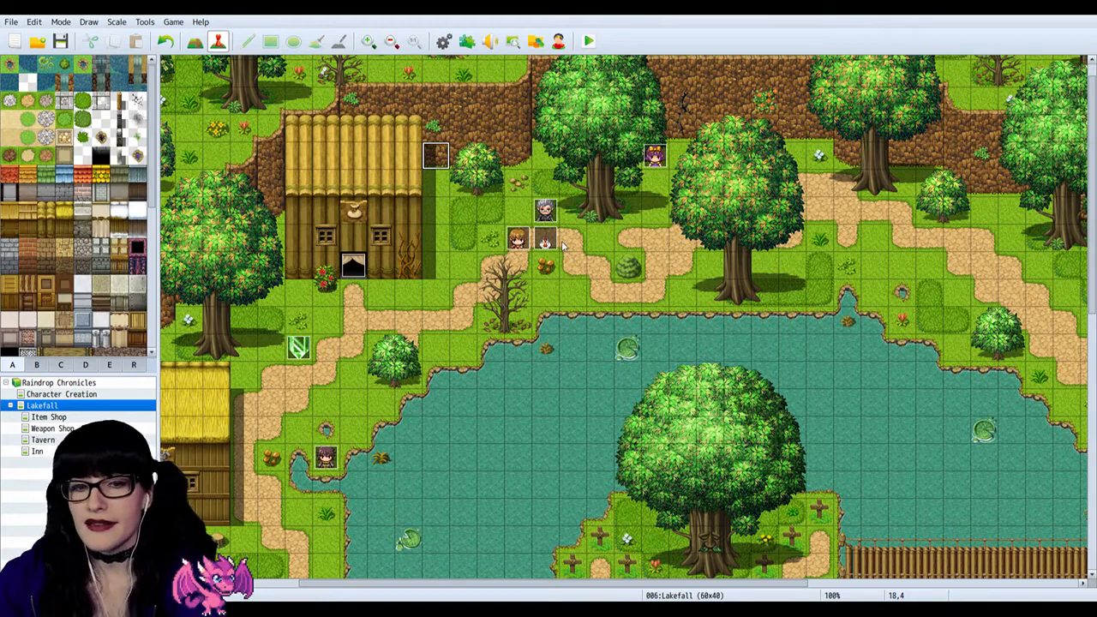
{"action": "left_click", "coordinate": [519, 241]}
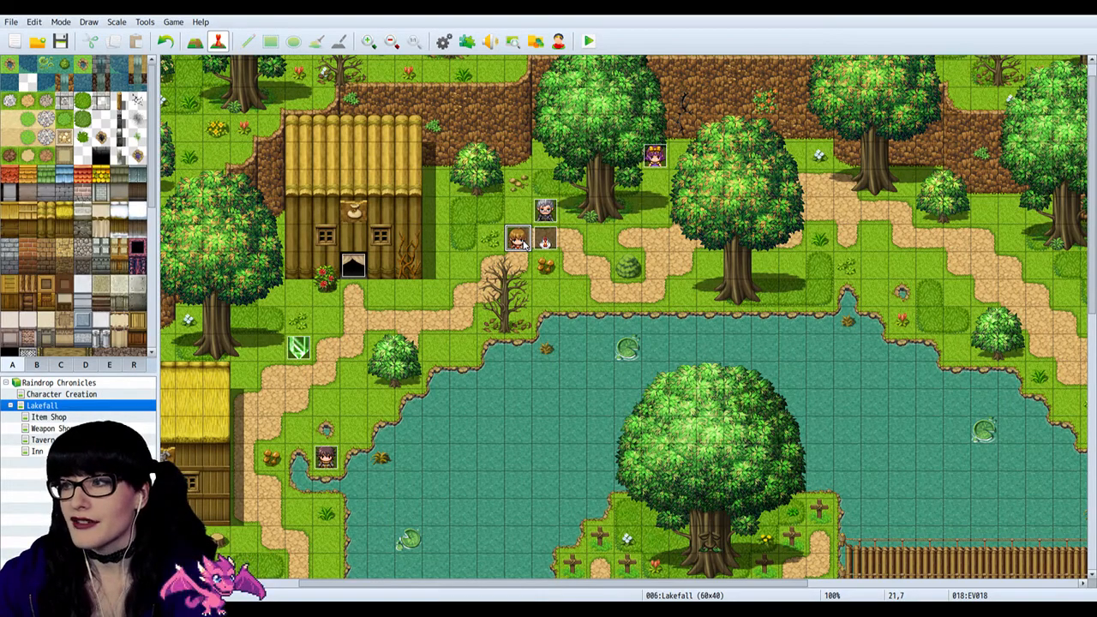
{"action": "double_click", "coordinate": [524, 242]}
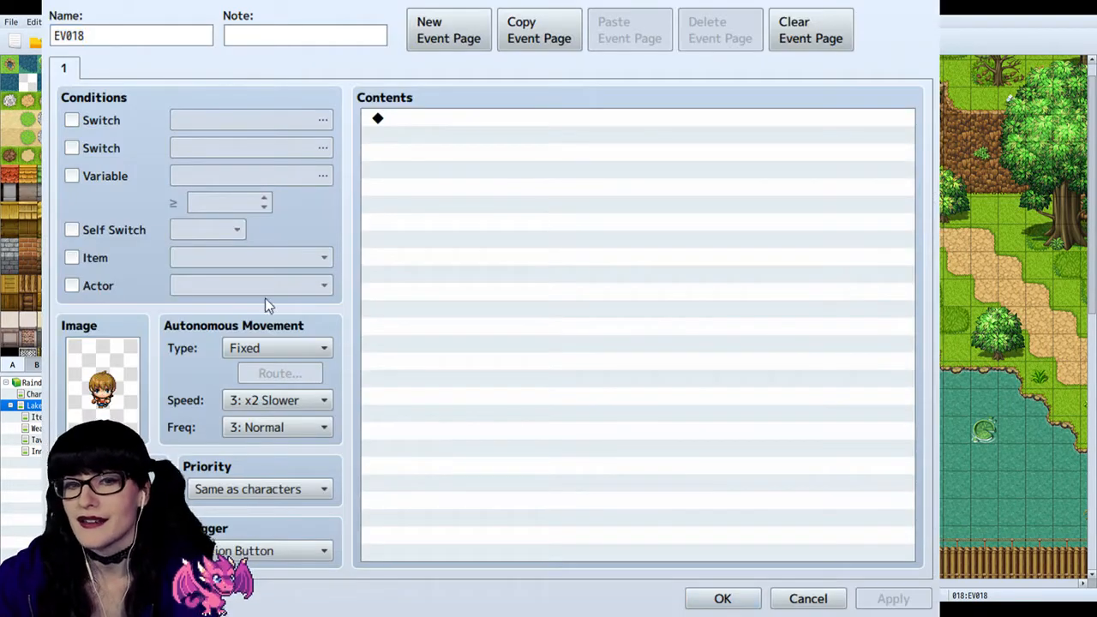
{"action": "left_click", "coordinate": [933, 6]}
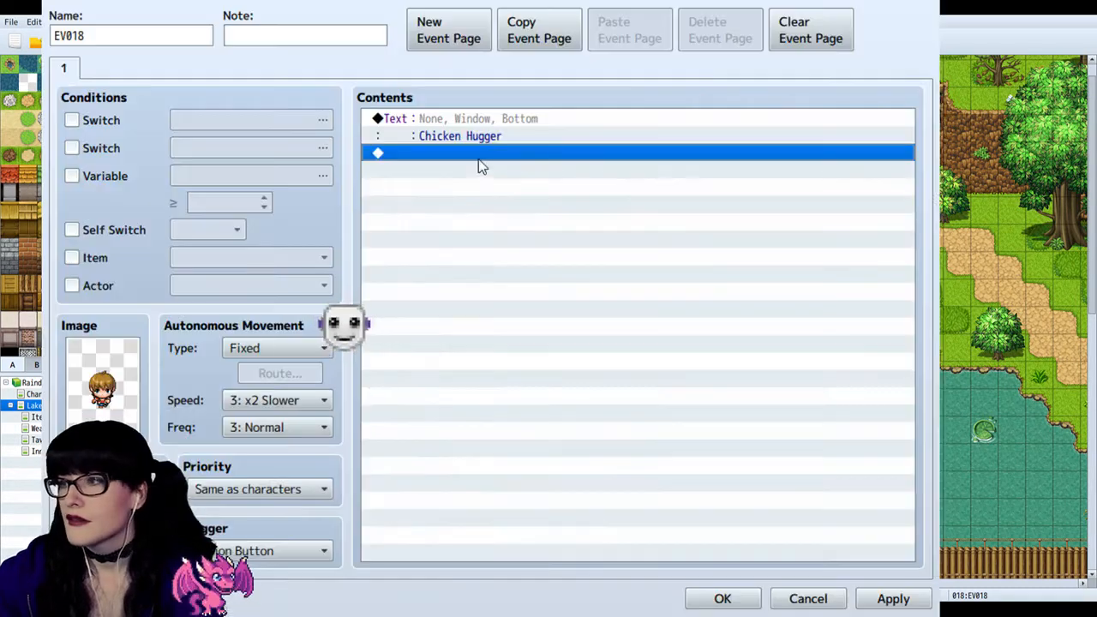
{"action": "left_click", "coordinate": [493, 123]}
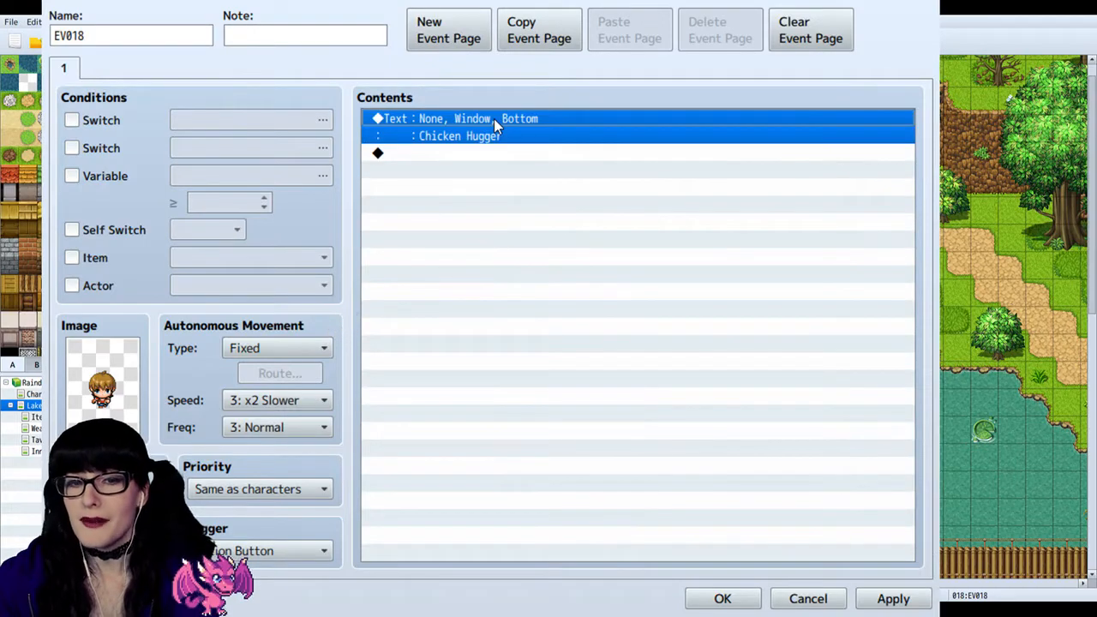
{"action": "left_click", "coordinate": [720, 598]}
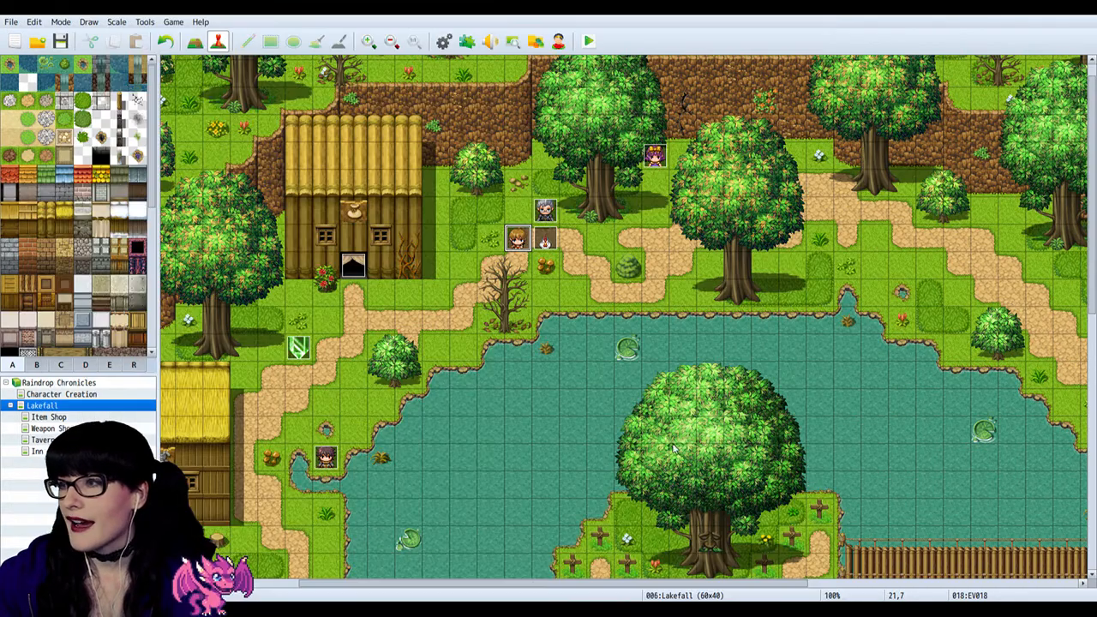
Step: Inspect the message commands in the grey-haired man's event on the Lakefall map and close it without editing
{"action": "left_click", "coordinate": [548, 243]}
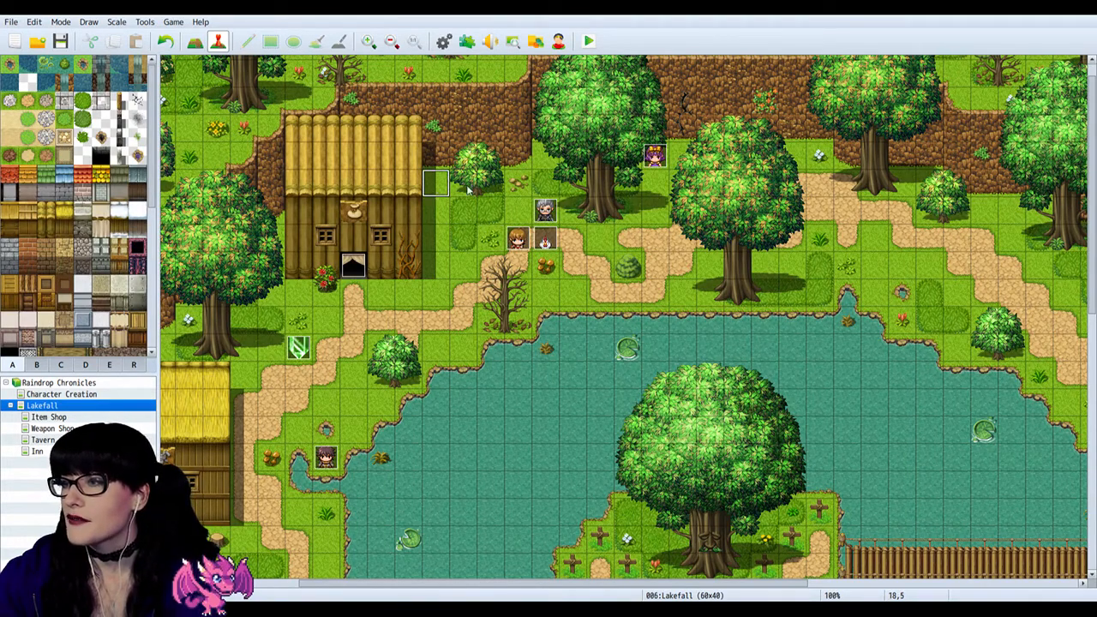
{"action": "left_click", "coordinate": [545, 210]}
{"action": "key", "text": "Return"}
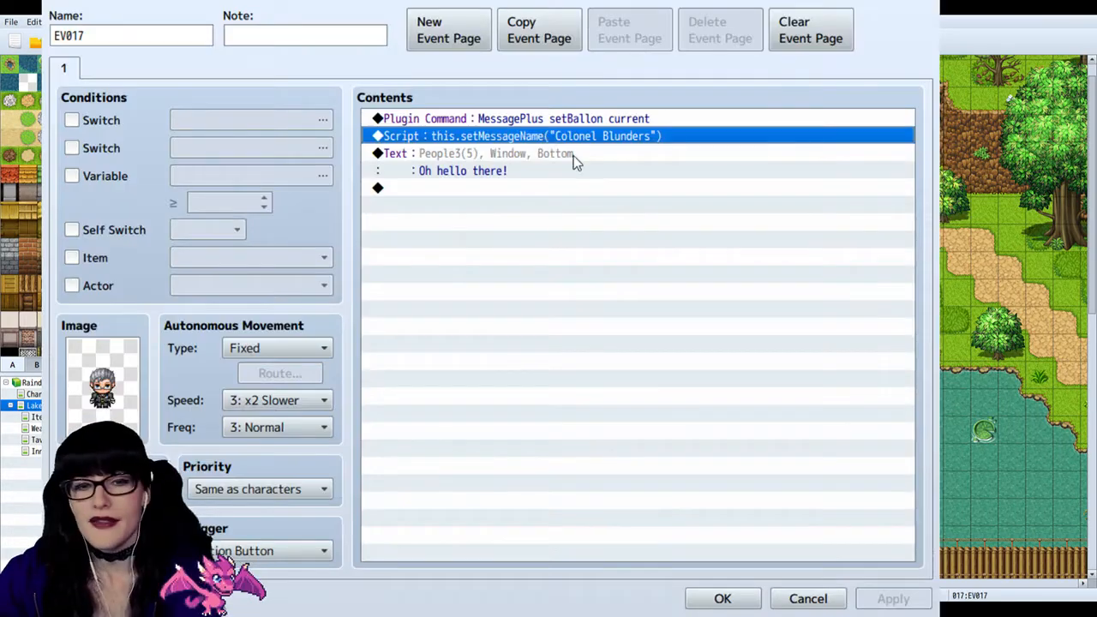
{"action": "left_click", "coordinate": [924, 3]}
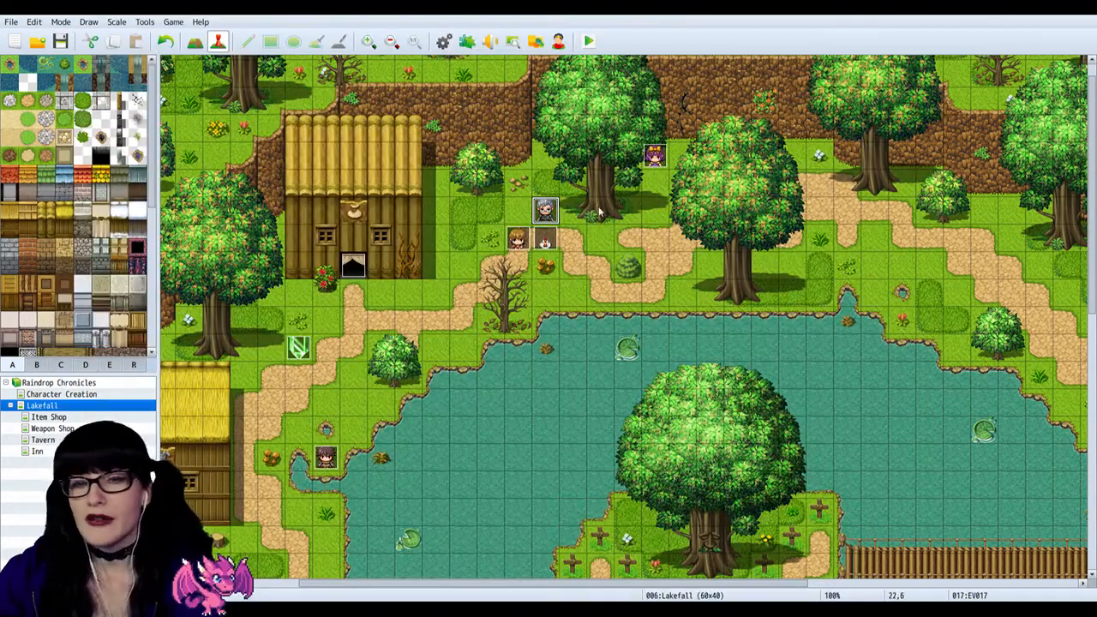
{"action": "left_click", "coordinate": [550, 241]}
{"action": "left_click", "coordinate": [548, 219]}
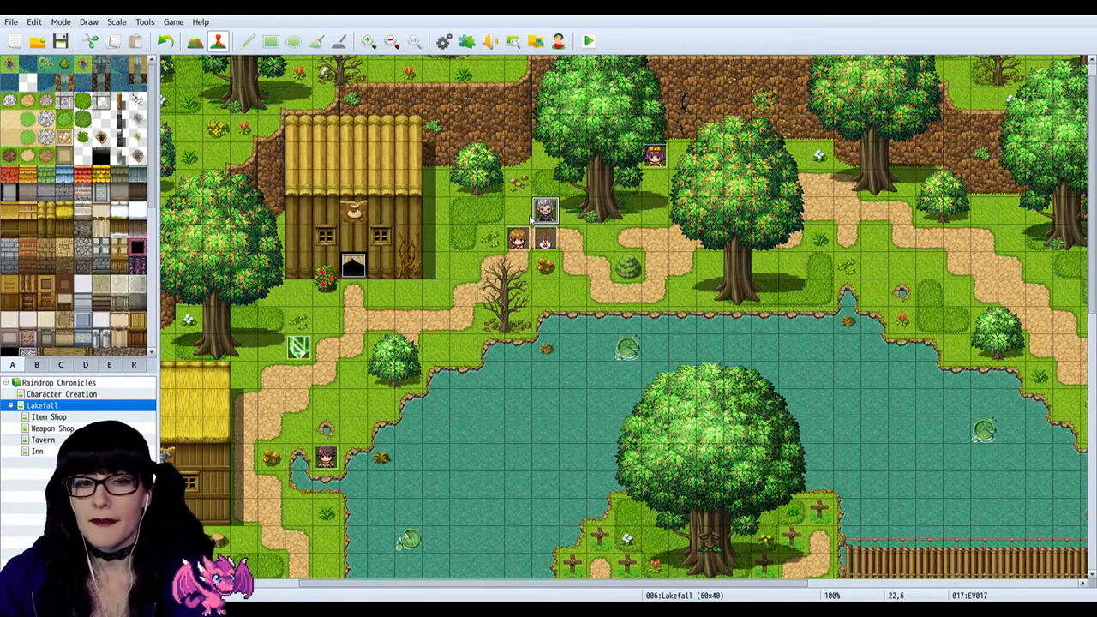
{"action": "left_click", "coordinate": [519, 220]}
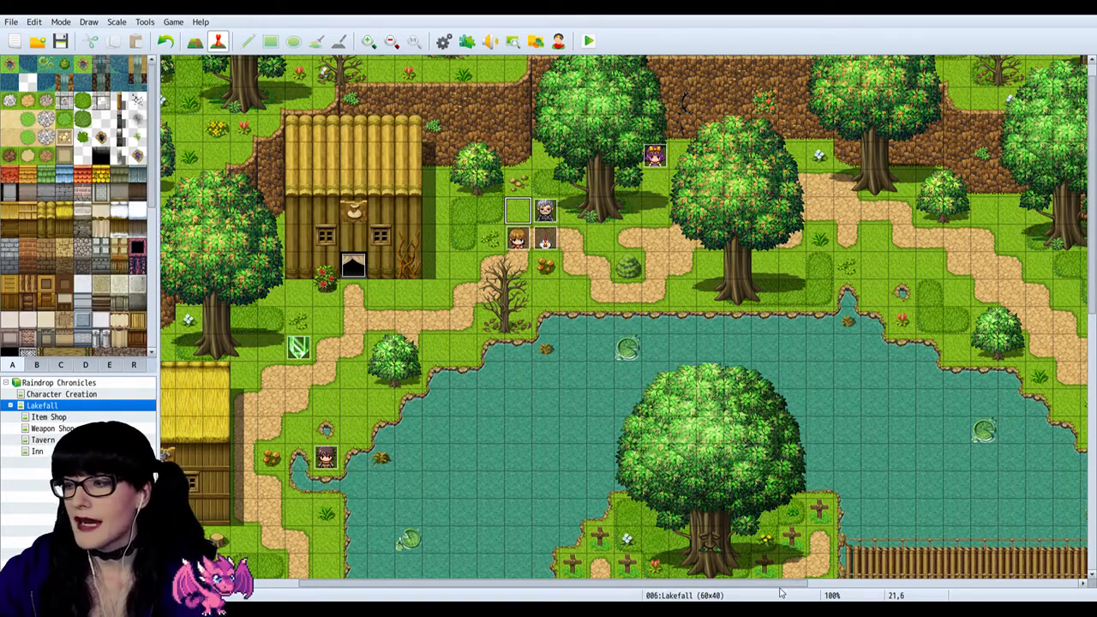
Step: Look over the Lakefall map from the western shops across to the barrels beside the tavern
{"action": "left_click_drag", "start_coordinate": [792, 583], "coordinate": [910, 590]}
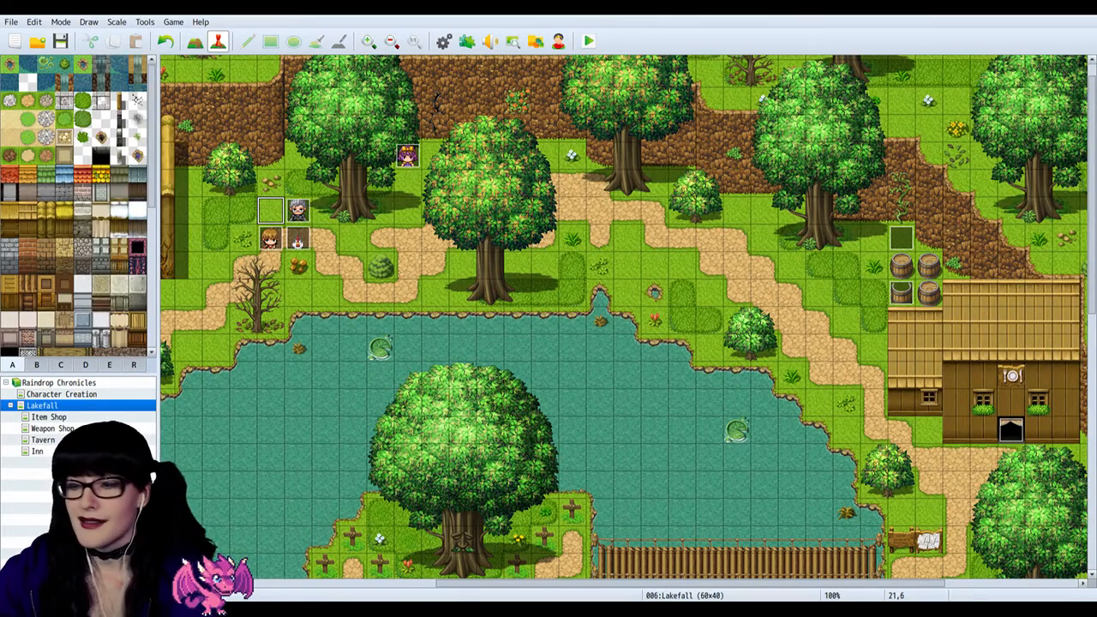
{"action": "left_click_drag", "start_coordinate": [440, 584], "coordinate": [176, 586]}
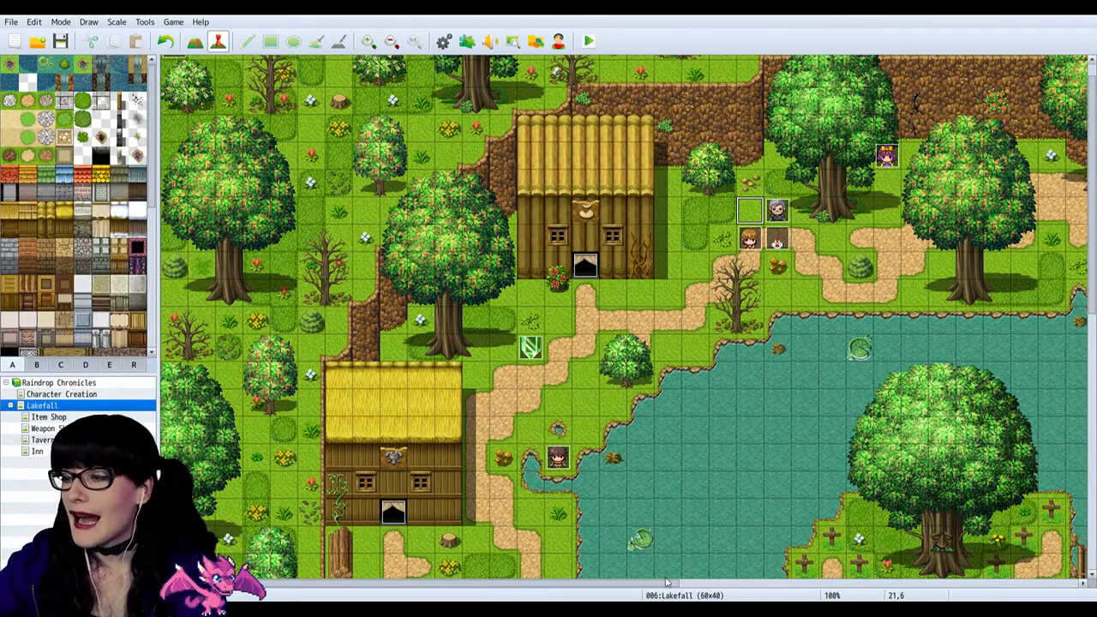
{"action": "left_click_drag", "start_coordinate": [669, 586], "coordinate": [905, 586]}
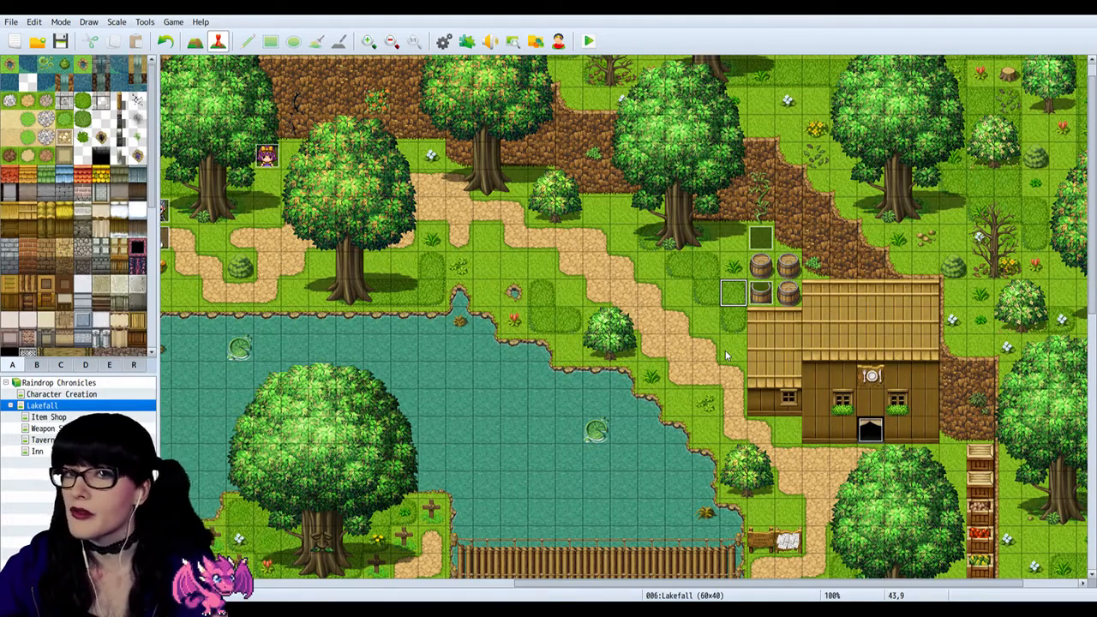
{"action": "left_click", "coordinate": [769, 294]}
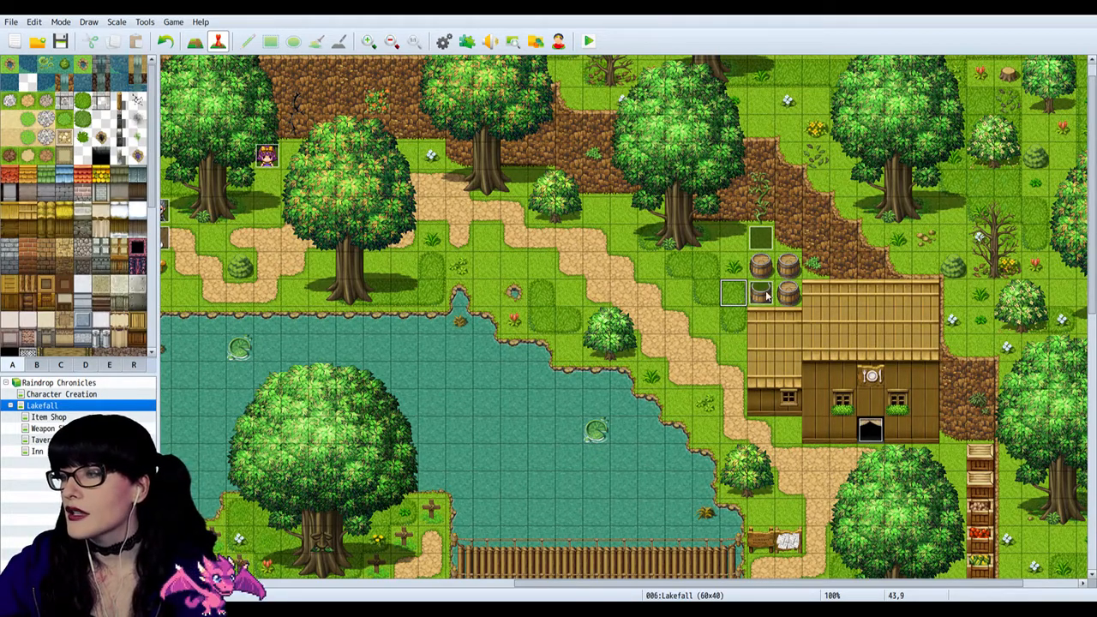
{"action": "left_click", "coordinate": [742, 299]}
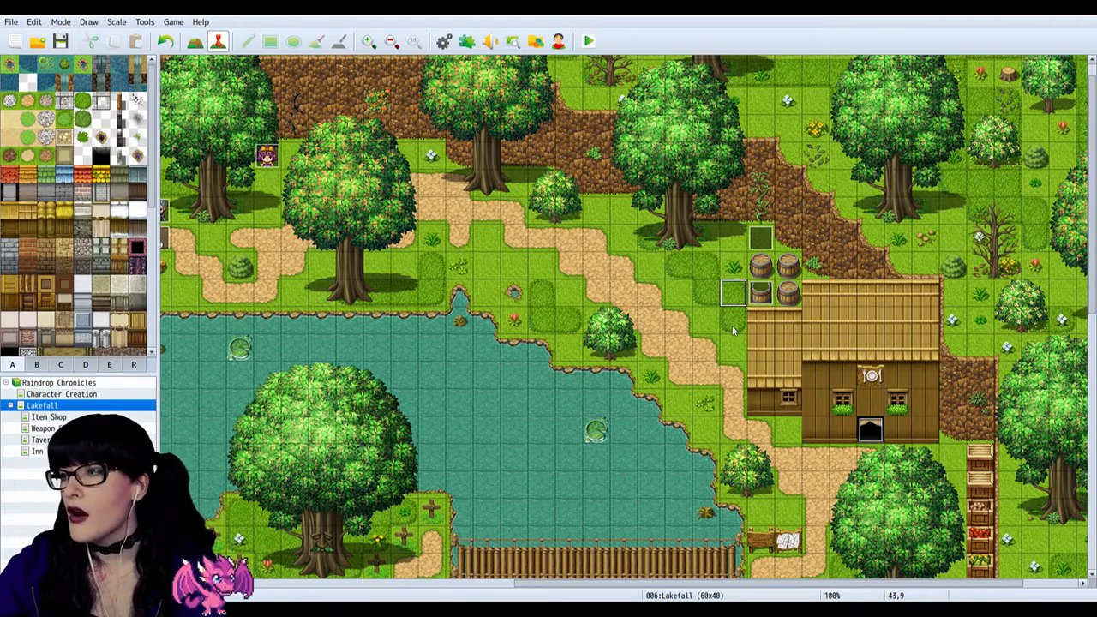
Step: Inspect the commands in the grey-haired man's event on the Lakefall map and close it unchanged
{"action": "left_click", "coordinate": [733, 327]}
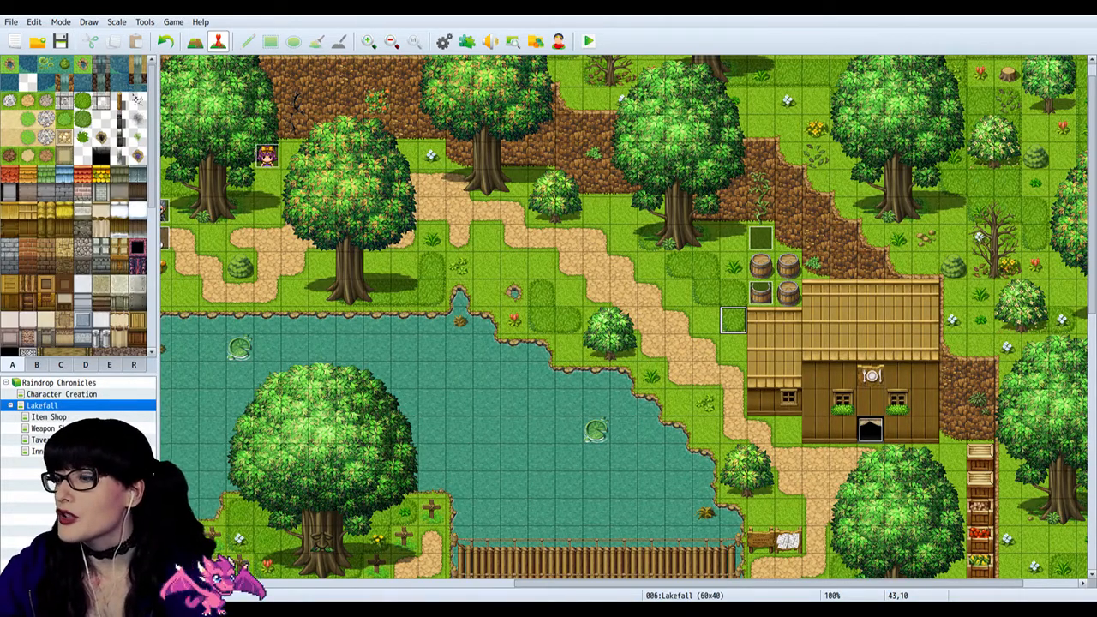
{"action": "scroll", "coordinate": [623, 322], "scroll_direction": "left", "scroll_amount": 3}
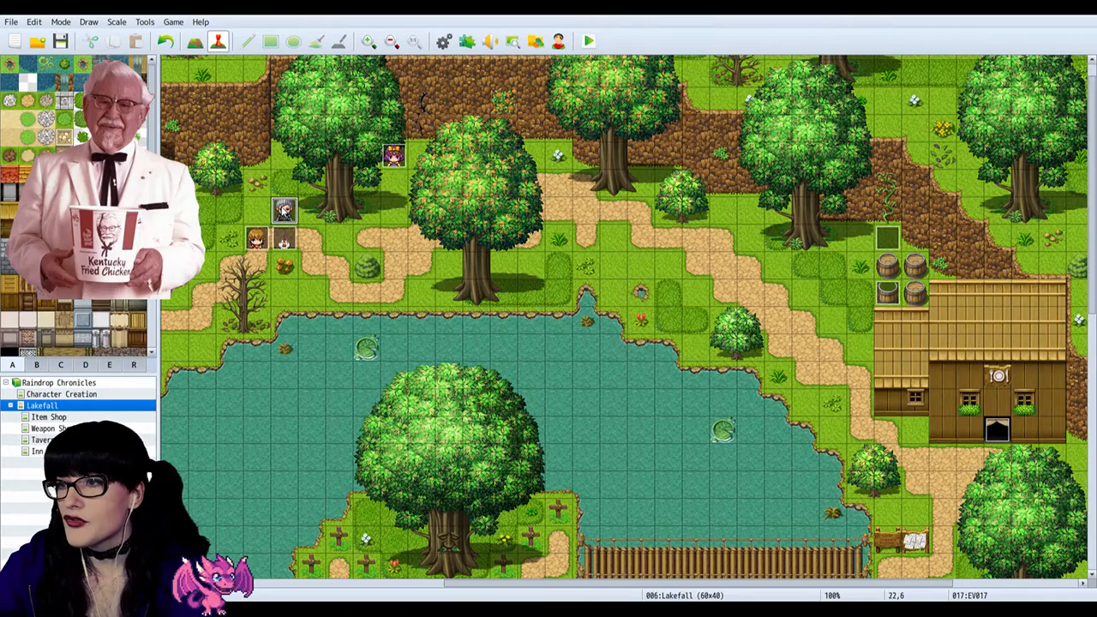
{"action": "double_click", "coordinate": [284, 207]}
{"action": "double_click", "coordinate": [122, 397]}
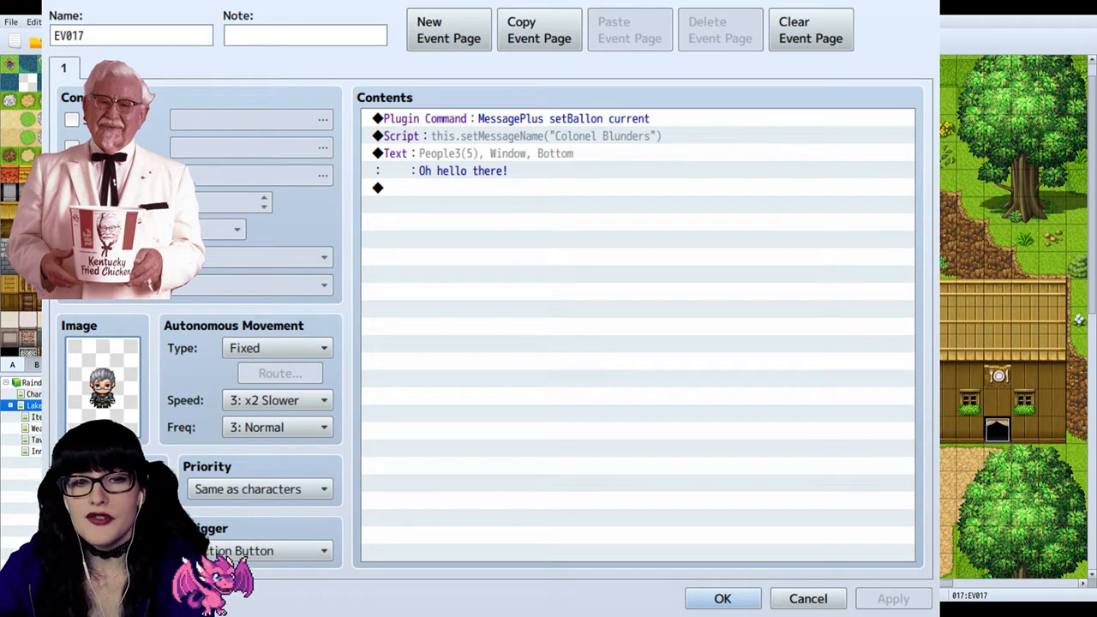
{"action": "left_click", "coordinate": [933, 1]}
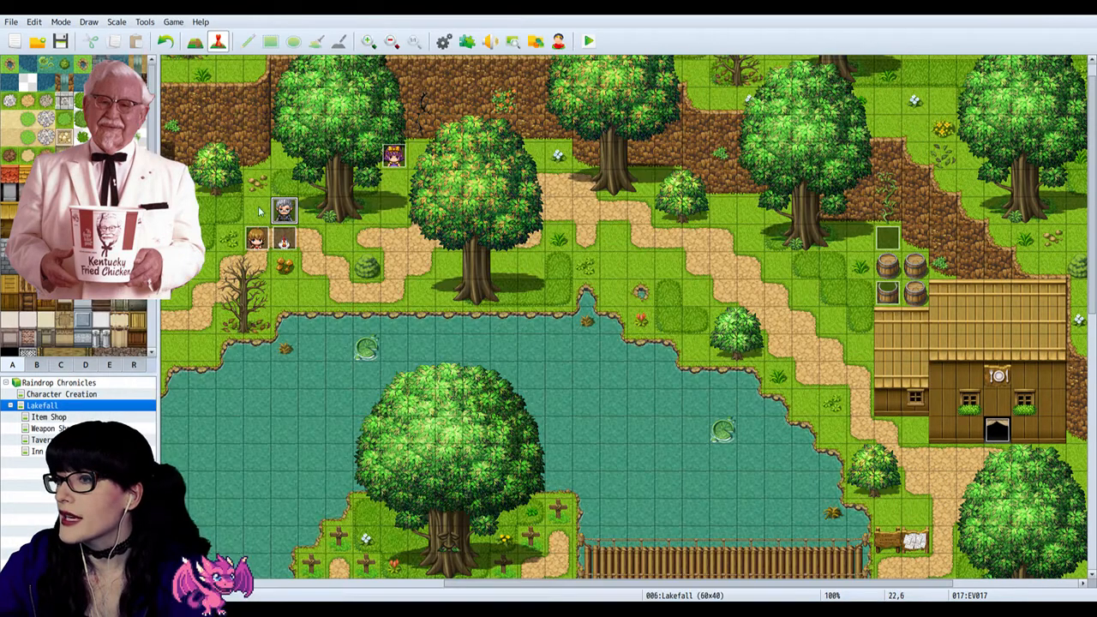
Step: Open the Character Generator and look through the clothing variations for the male character
{"action": "left_click", "coordinate": [558, 41]}
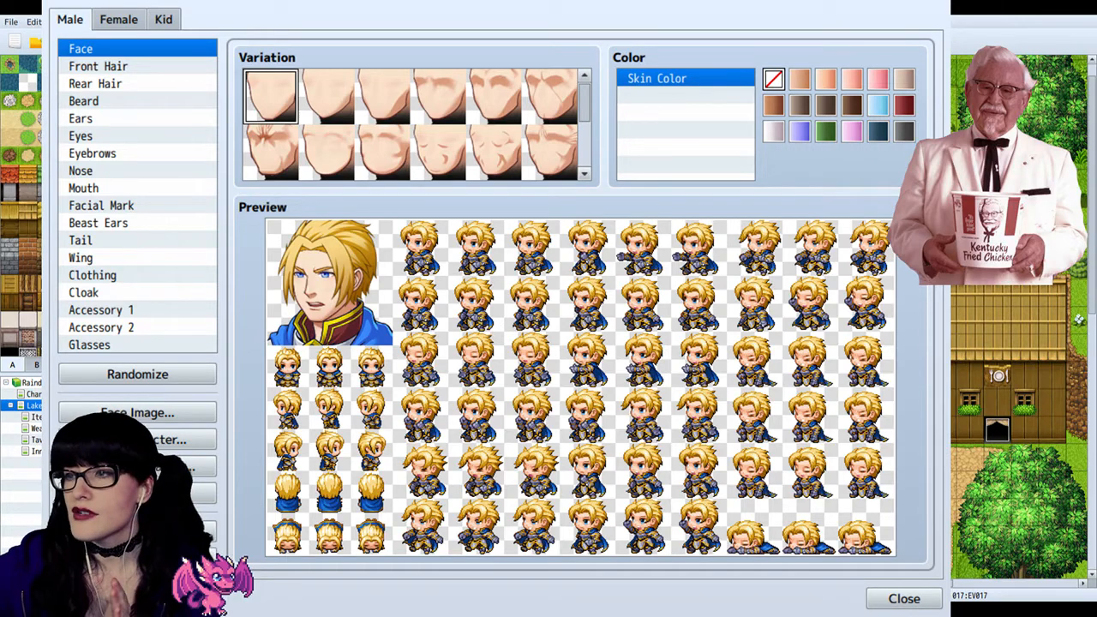
{"action": "left_click", "coordinate": [120, 275]}
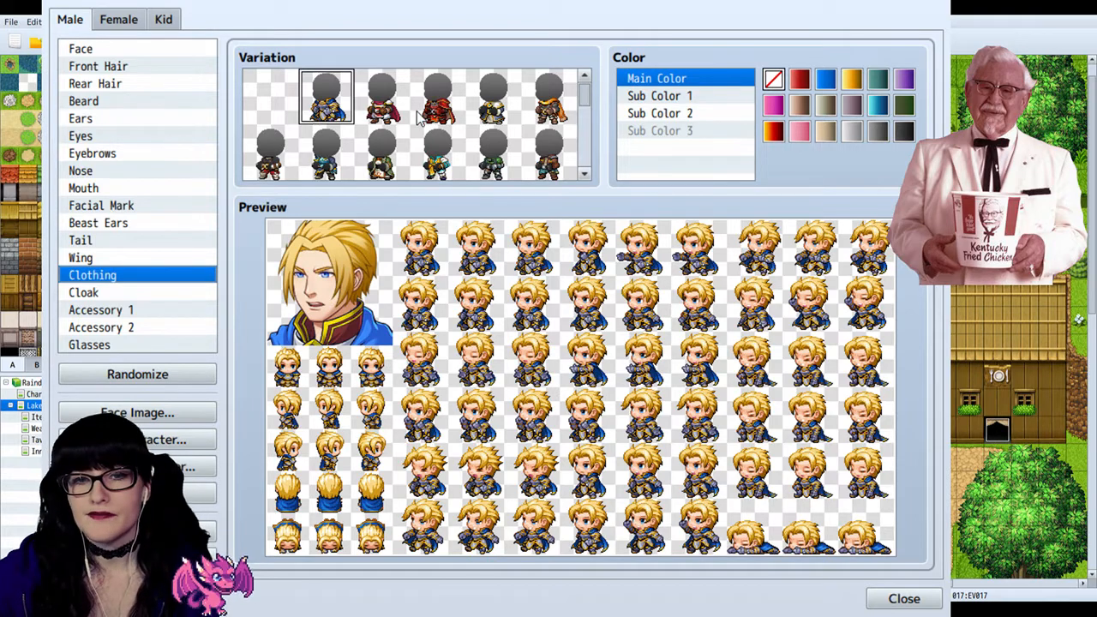
{"action": "scroll", "coordinate": [335, 133], "scroll_direction": "down", "scroll_amount": 1}
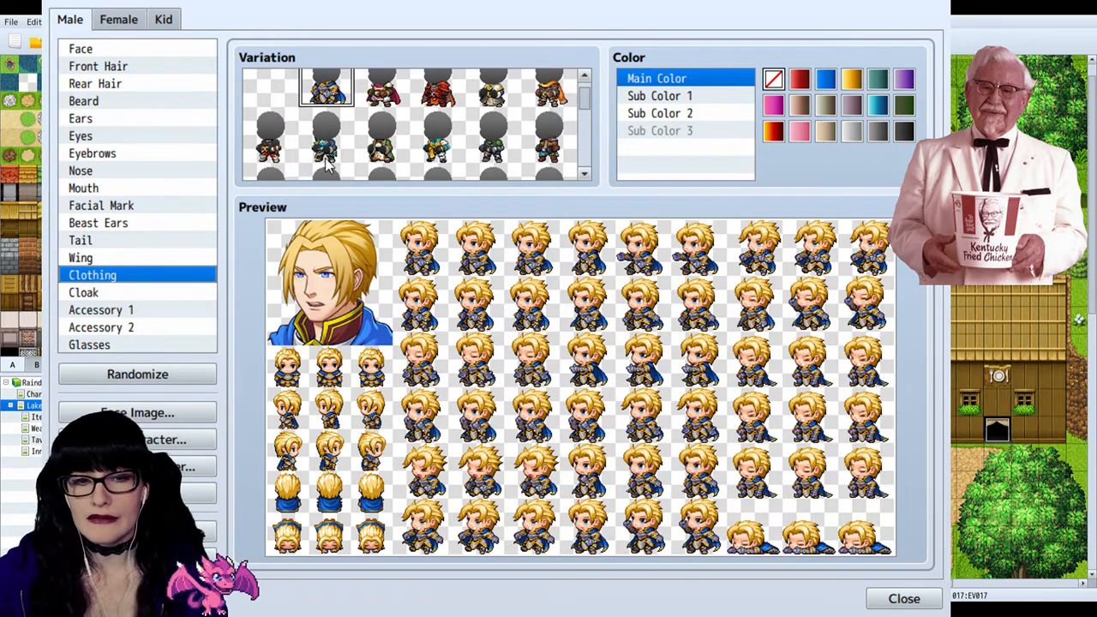
{"action": "scroll", "coordinate": [328, 163], "scroll_direction": "down", "scroll_amount": 1}
{"action": "scroll", "coordinate": [350, 152], "scroll_direction": "down", "scroll_amount": 1}
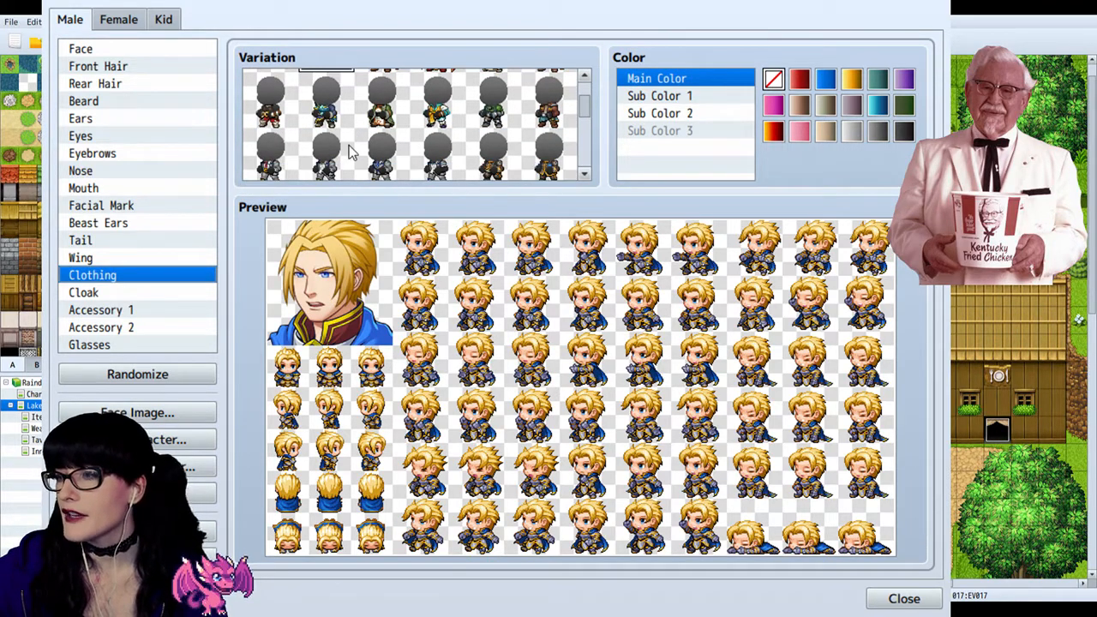
{"action": "scroll", "coordinate": [350, 152], "scroll_direction": "up", "scroll_amount": 3}
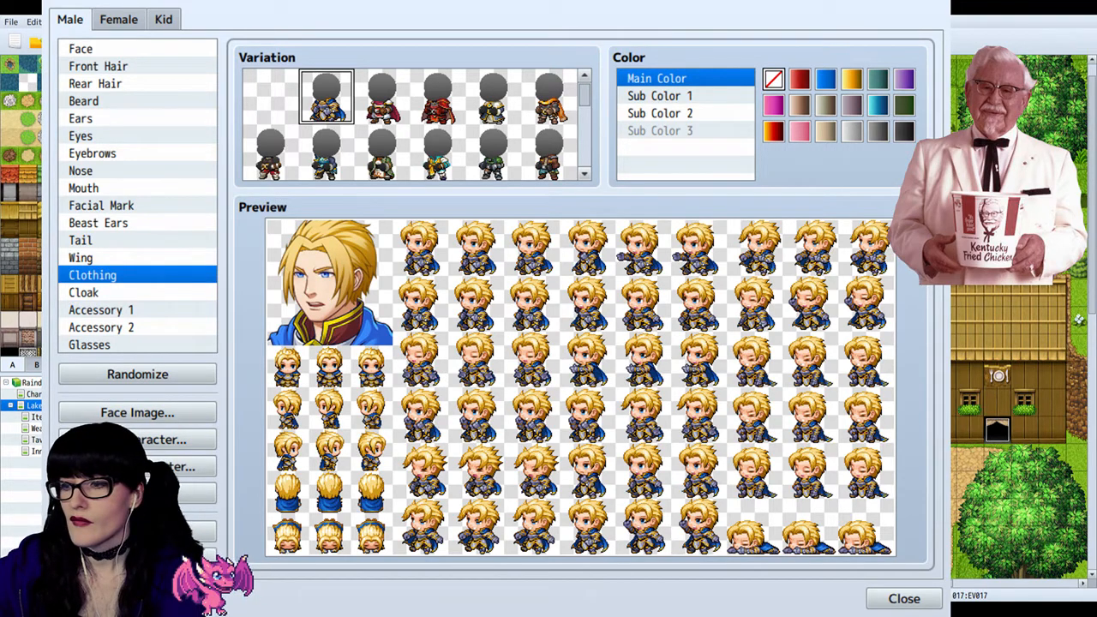
Step: Try several other outfits on the male character and restore the blue-caped armour
{"action": "left_click", "coordinate": [435, 158]}
{"action": "scroll", "coordinate": [439, 167], "scroll_direction": "down", "scroll_amount": 1}
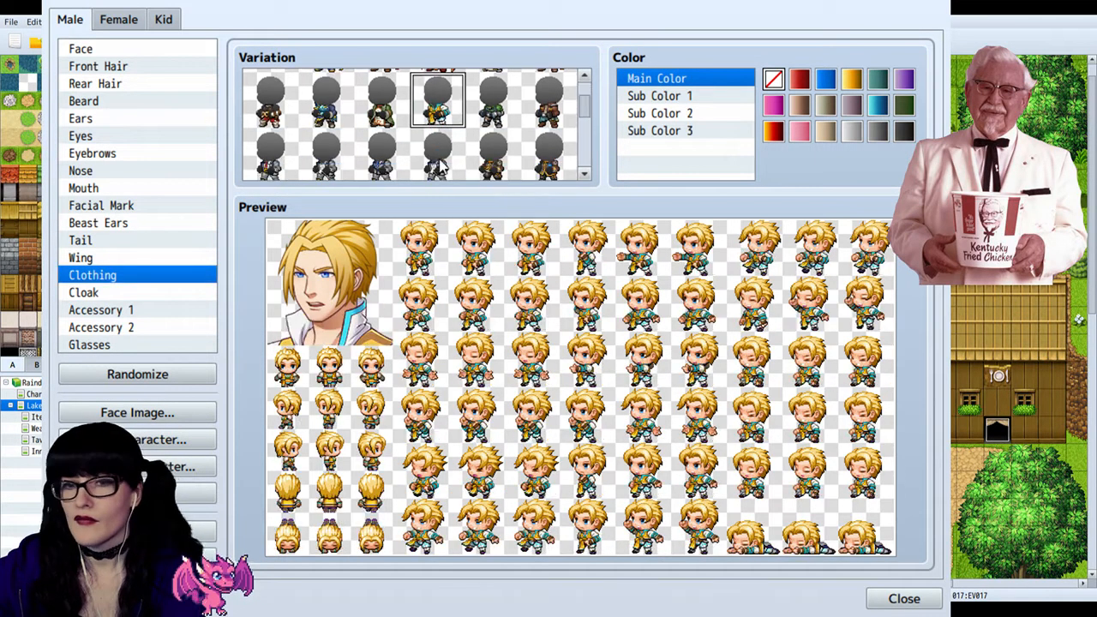
{"action": "left_click", "coordinate": [440, 163]}
{"action": "scroll", "coordinate": [439, 163], "scroll_direction": "down", "scroll_amount": 1}
{"action": "left_click", "coordinate": [439, 162]}
{"action": "scroll", "coordinate": [440, 163], "scroll_direction": "down", "scroll_amount": 1}
{"action": "left_click", "coordinate": [440, 163]}
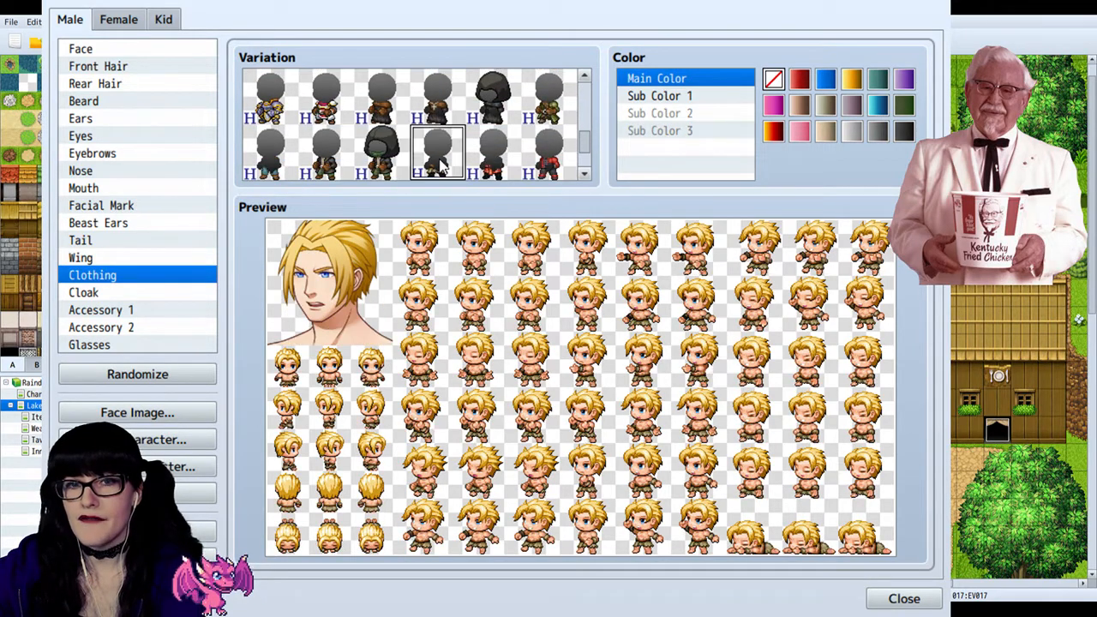
{"action": "scroll", "coordinate": [440, 163], "scroll_direction": "down", "scroll_amount": 1}
{"action": "left_click", "coordinate": [439, 163]}
{"action": "left_click", "coordinate": [490, 158]}
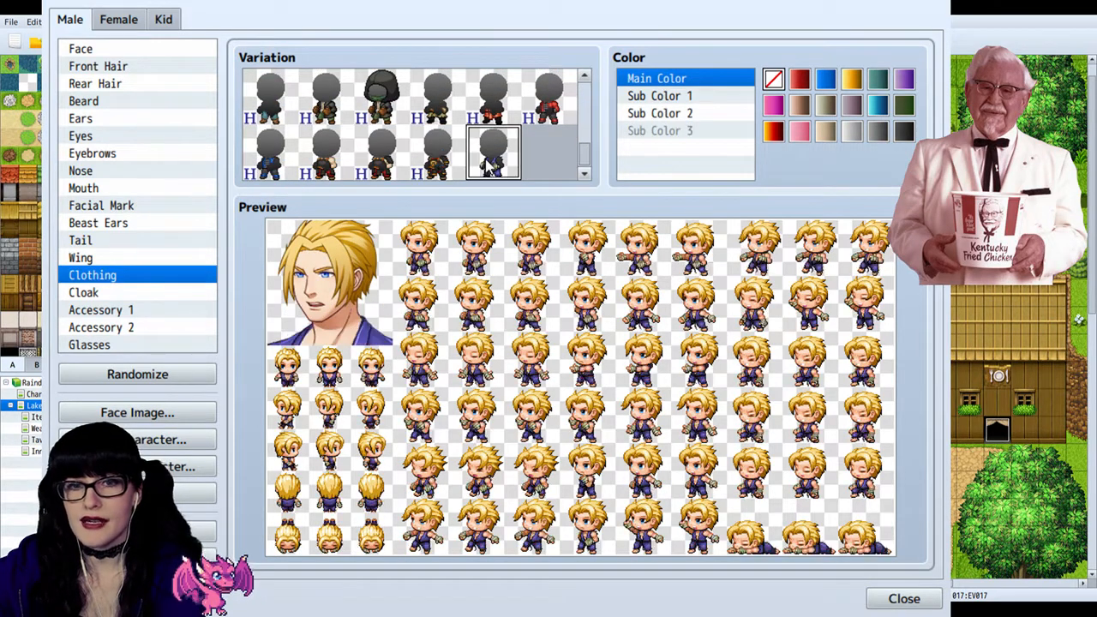
{"action": "scroll", "coordinate": [459, 164], "scroll_direction": "up", "scroll_amount": 5}
{"action": "left_click", "coordinate": [325, 121]}
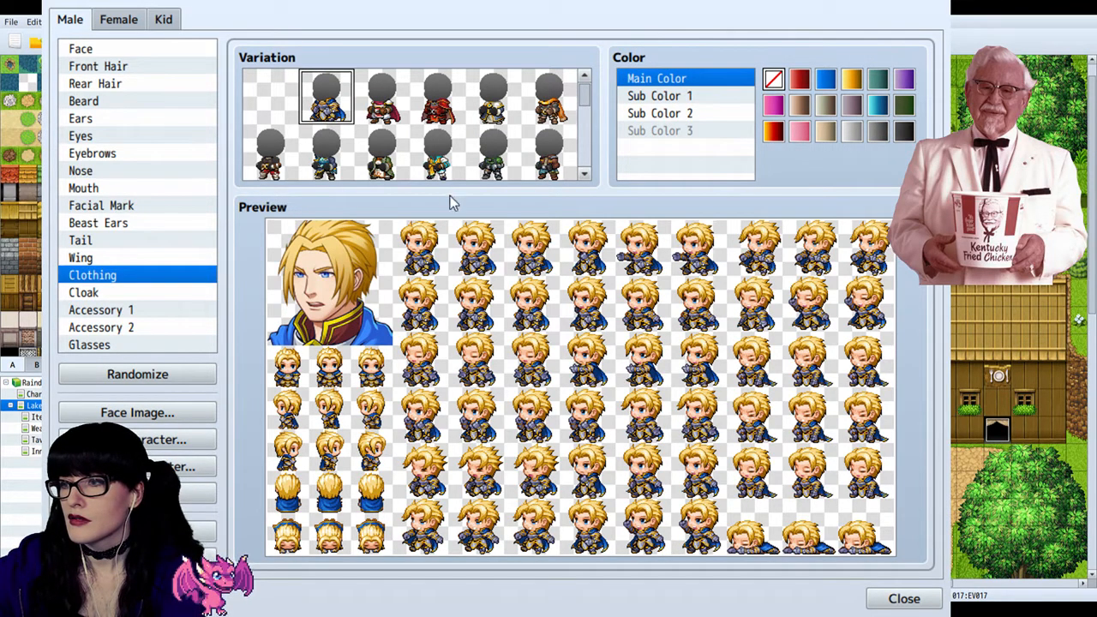
Step: Remove the male character's clothing and front hair by choosing the empty variation for each
{"action": "left_click", "coordinate": [268, 105]}
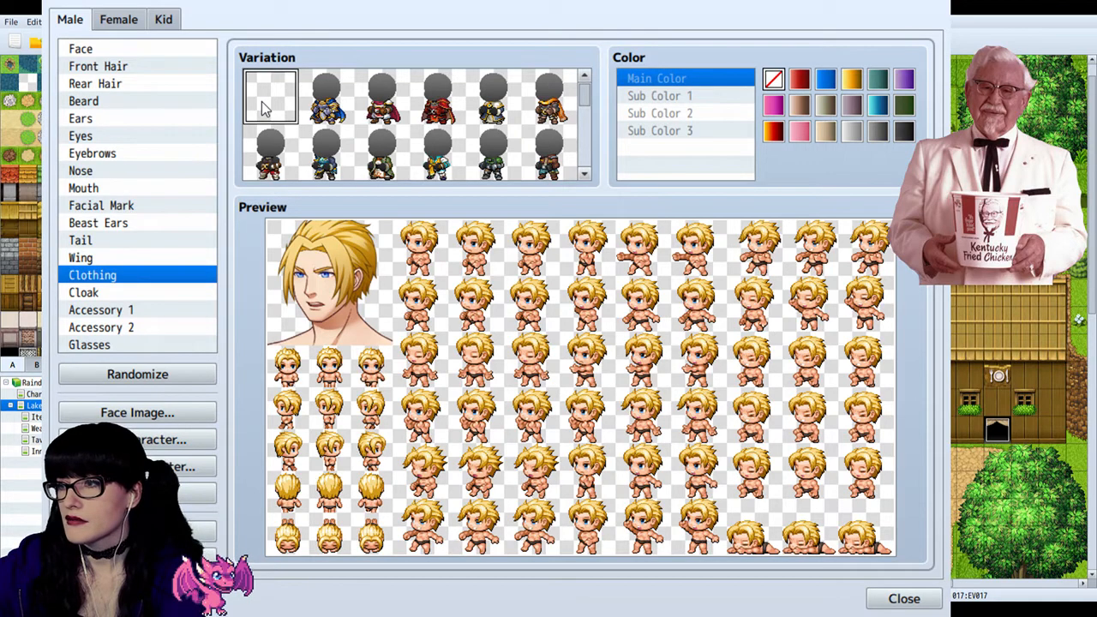
{"action": "left_click", "coordinate": [128, 50]}
{"action": "left_click", "coordinate": [104, 120]}
{"action": "left_click", "coordinate": [114, 137]}
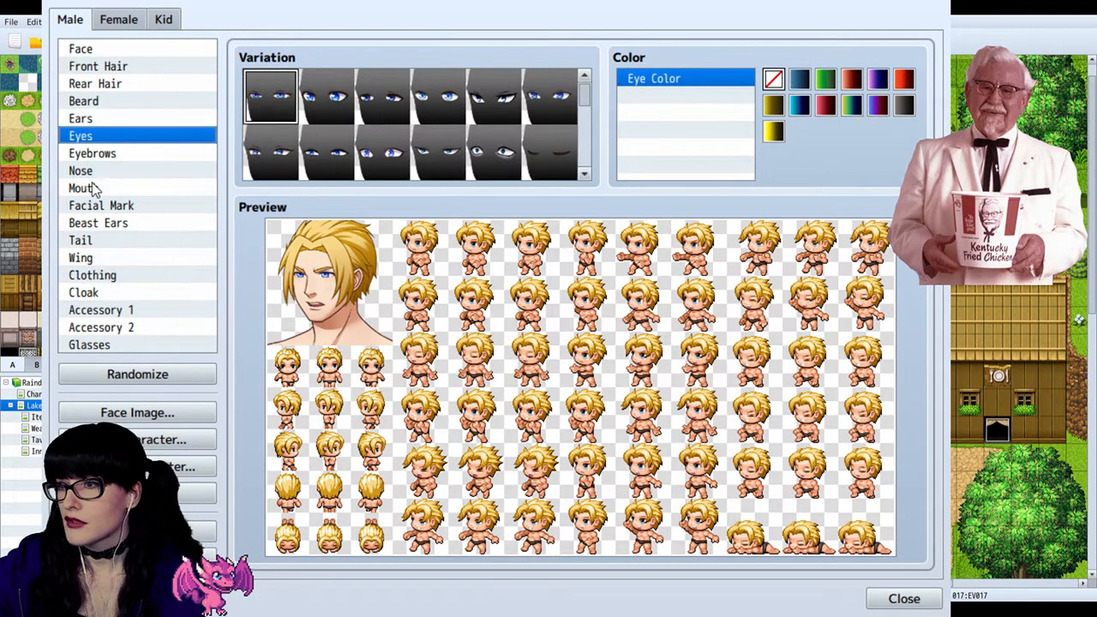
{"action": "left_click", "coordinate": [116, 70]}
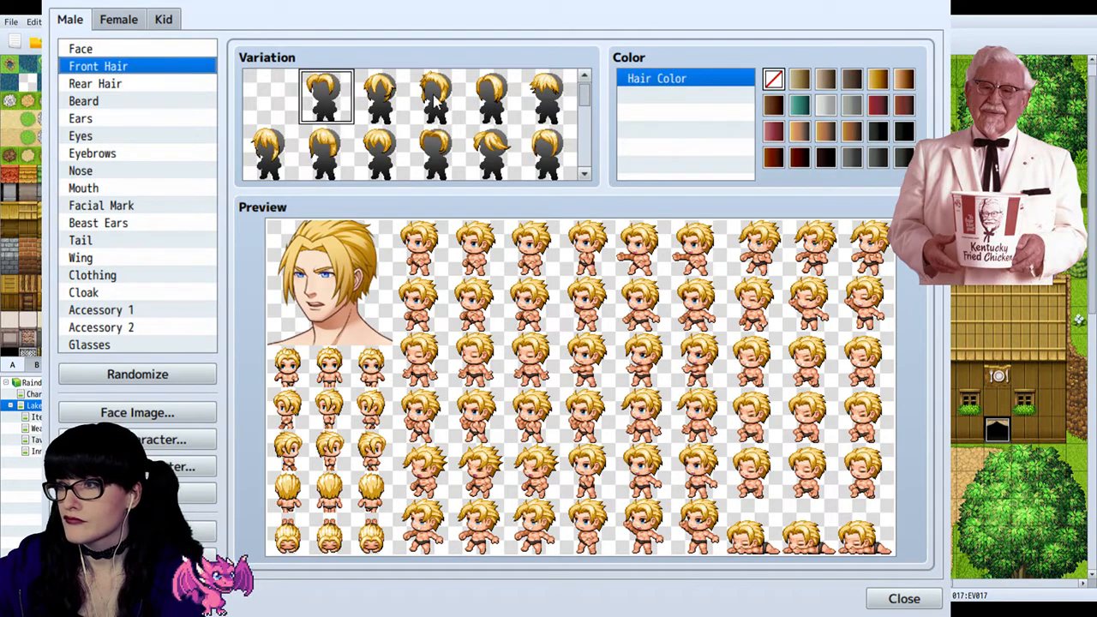
{"action": "left_click", "coordinate": [275, 94]}
Step: Compare the rear hair variations and choose the empty one to make the male character bald
{"action": "left_click", "coordinate": [79, 85]}
{"action": "scroll", "coordinate": [447, 107], "scroll_direction": "down", "scroll_amount": 1}
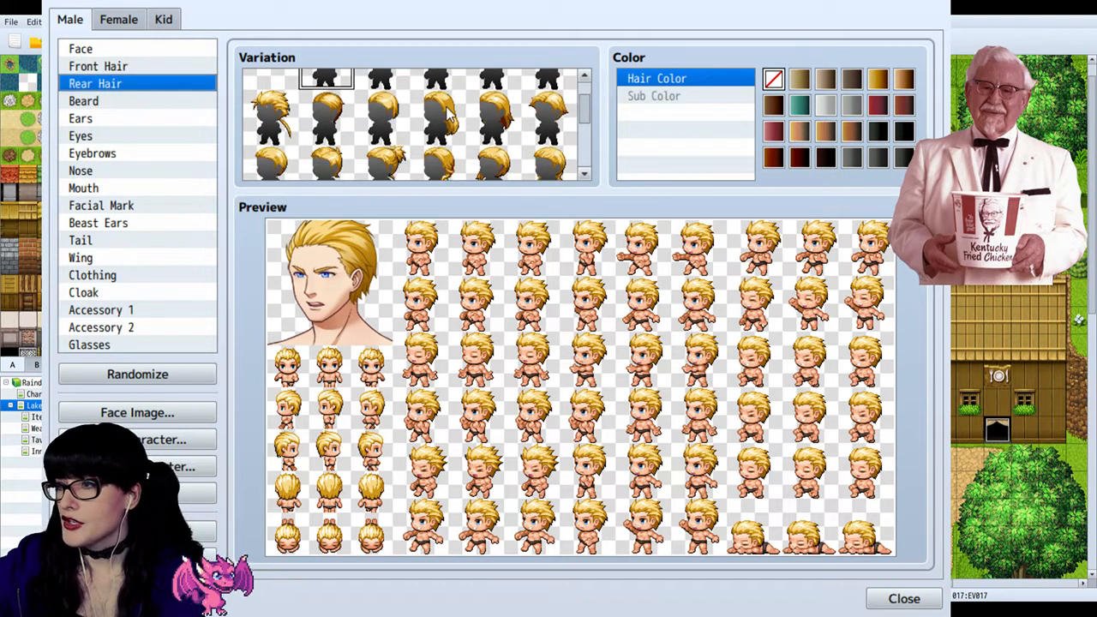
{"action": "scroll", "coordinate": [448, 108], "scroll_direction": "down", "scroll_amount": 5}
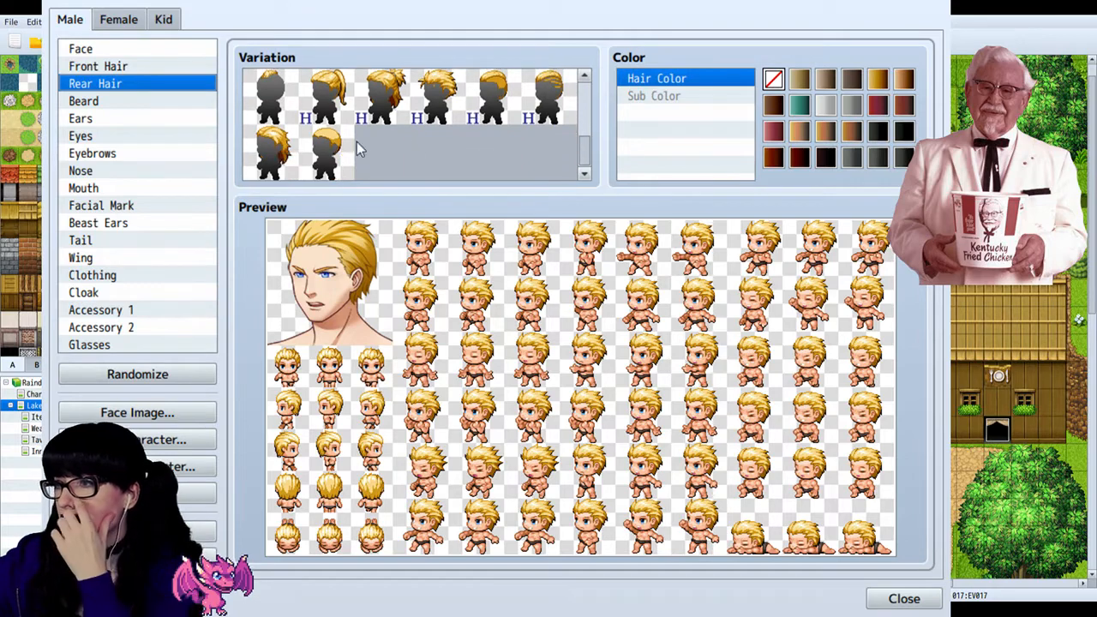
{"action": "left_click", "coordinate": [328, 150]}
{"action": "scroll", "coordinate": [327, 129], "scroll_direction": "up", "scroll_amount": 8}
{"action": "left_click", "coordinate": [288, 114]}
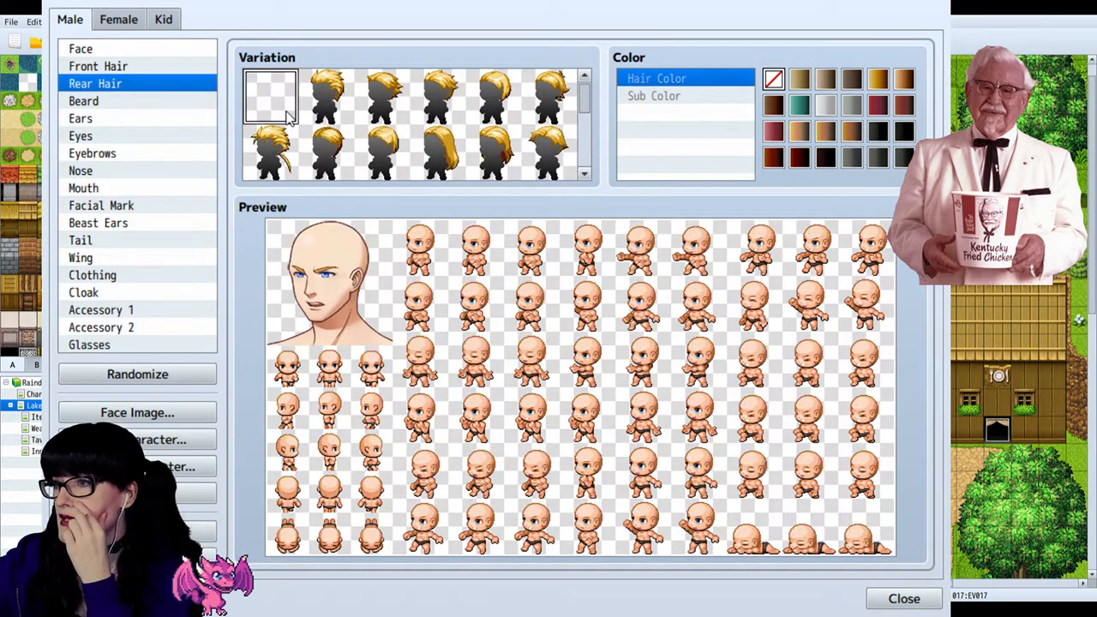
Step: Check the beard and ear options, and try several eye variations on the bald male character
{"action": "left_click", "coordinate": [120, 103]}
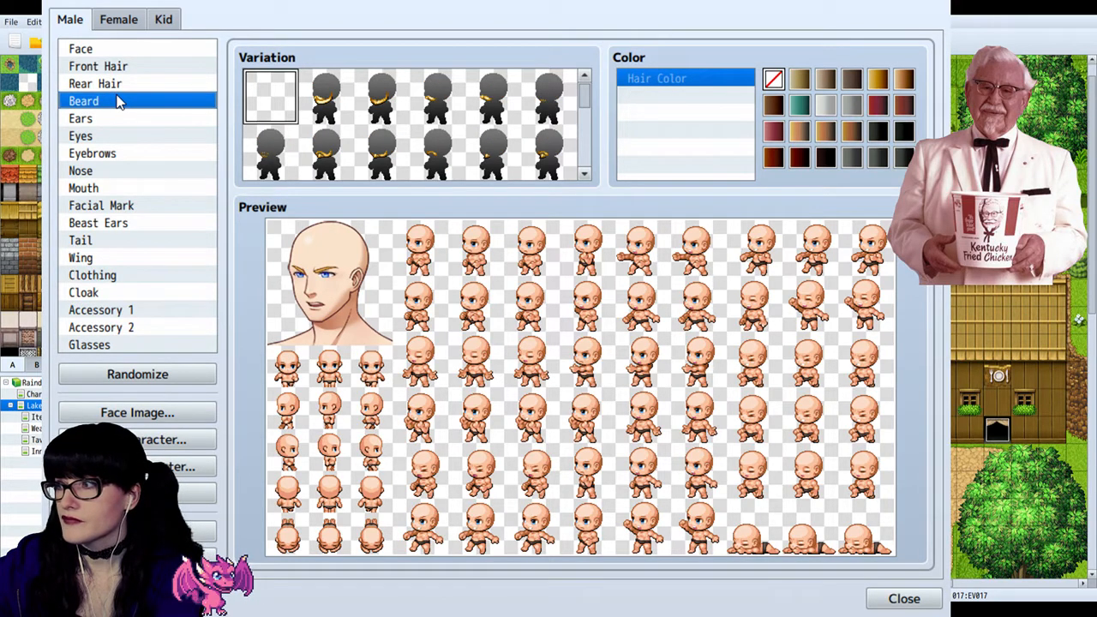
{"action": "left_click", "coordinate": [115, 121]}
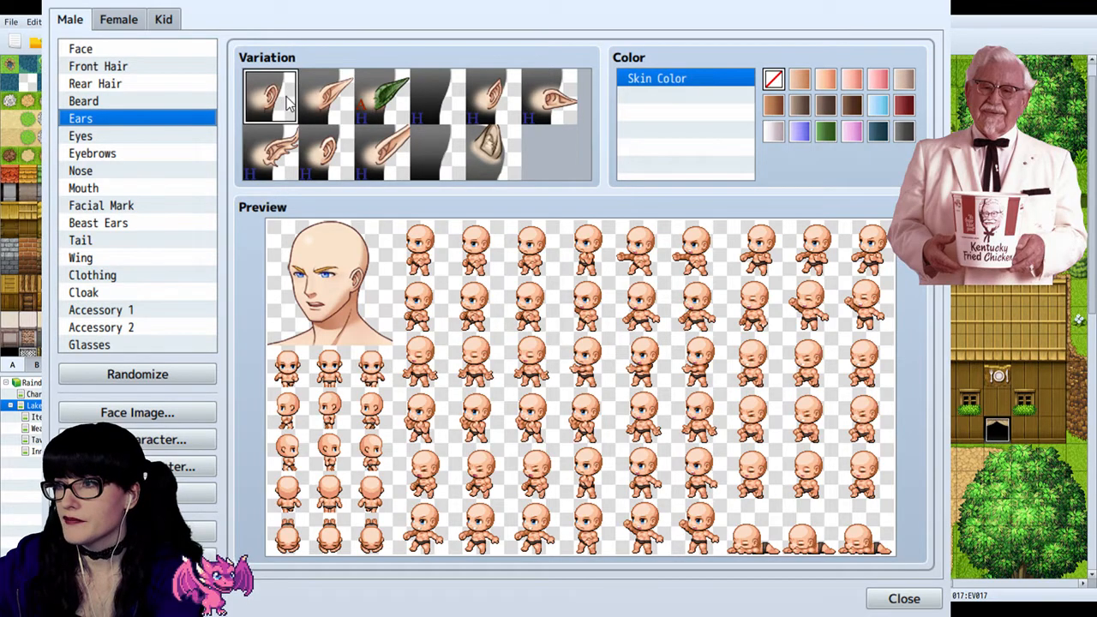
{"action": "left_click", "coordinate": [151, 138]}
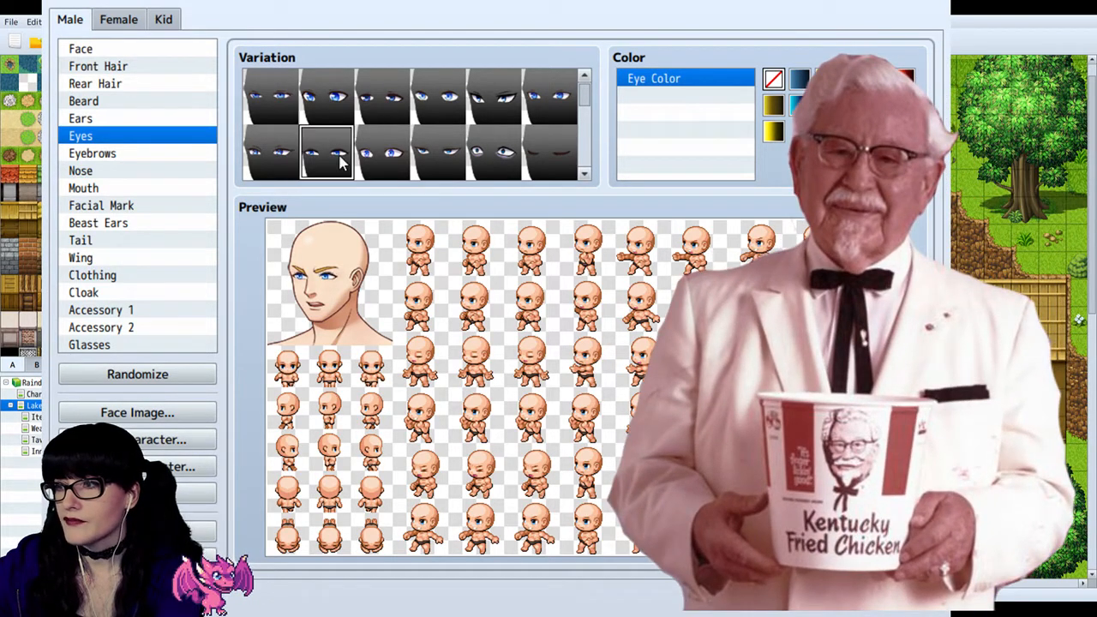
{"action": "left_click", "coordinate": [379, 152]}
{"action": "scroll", "coordinate": [381, 156], "scroll_direction": "down", "scroll_amount": 1}
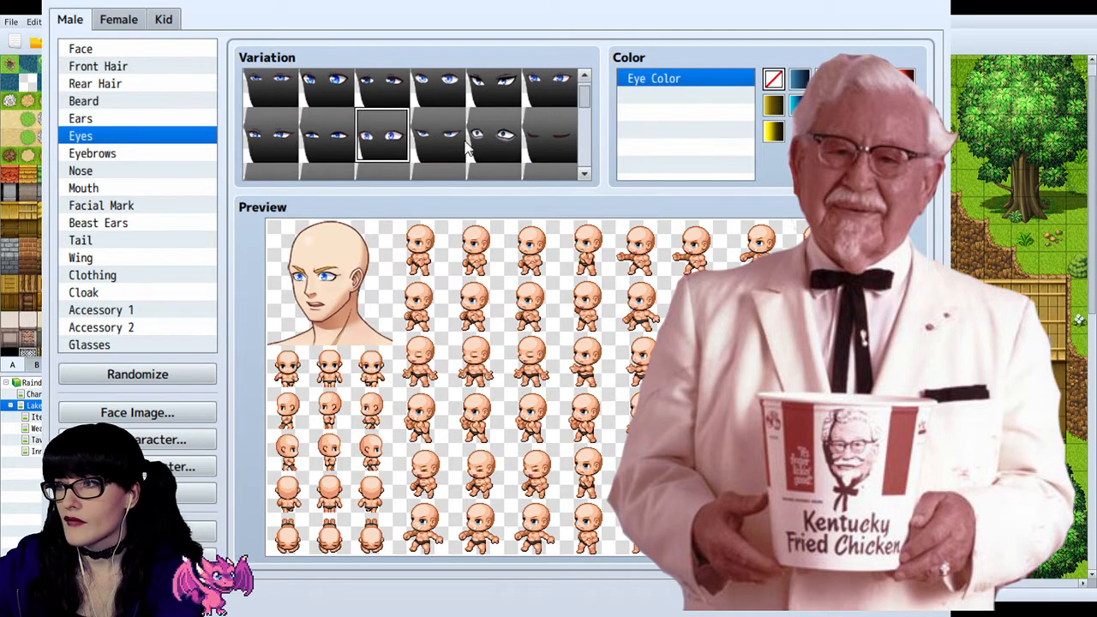
{"action": "scroll", "coordinate": [462, 137], "scroll_direction": "down", "scroll_amount": 2}
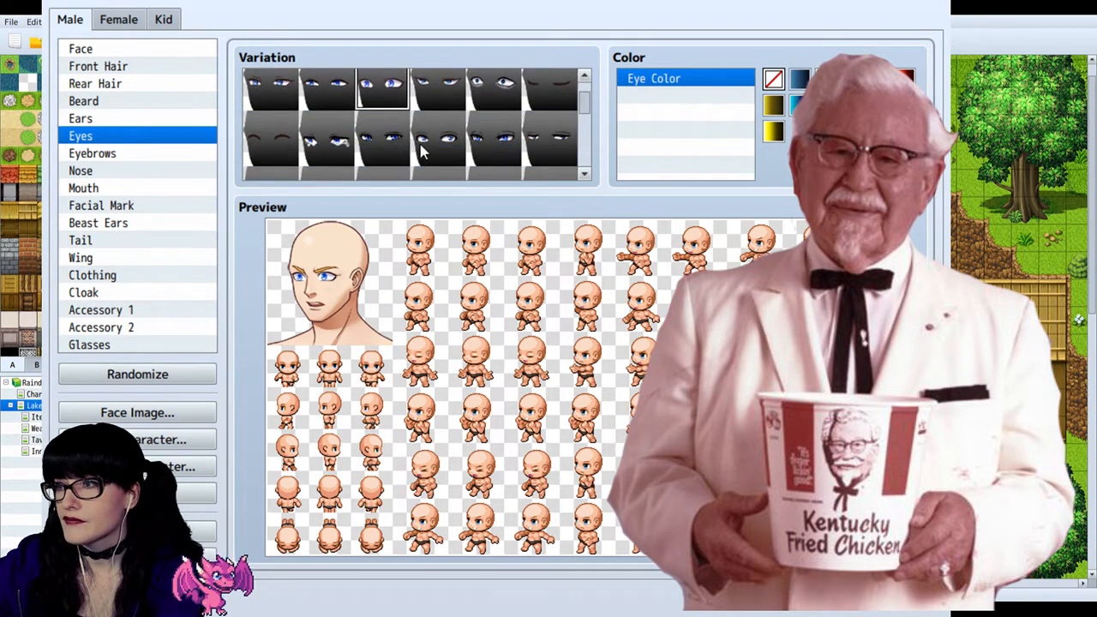
{"action": "scroll", "coordinate": [476, 129], "scroll_direction": "down", "scroll_amount": 1}
{"action": "left_click", "coordinate": [542, 104]}
{"action": "scroll", "coordinate": [550, 135], "scroll_direction": "down", "scroll_amount": 1}
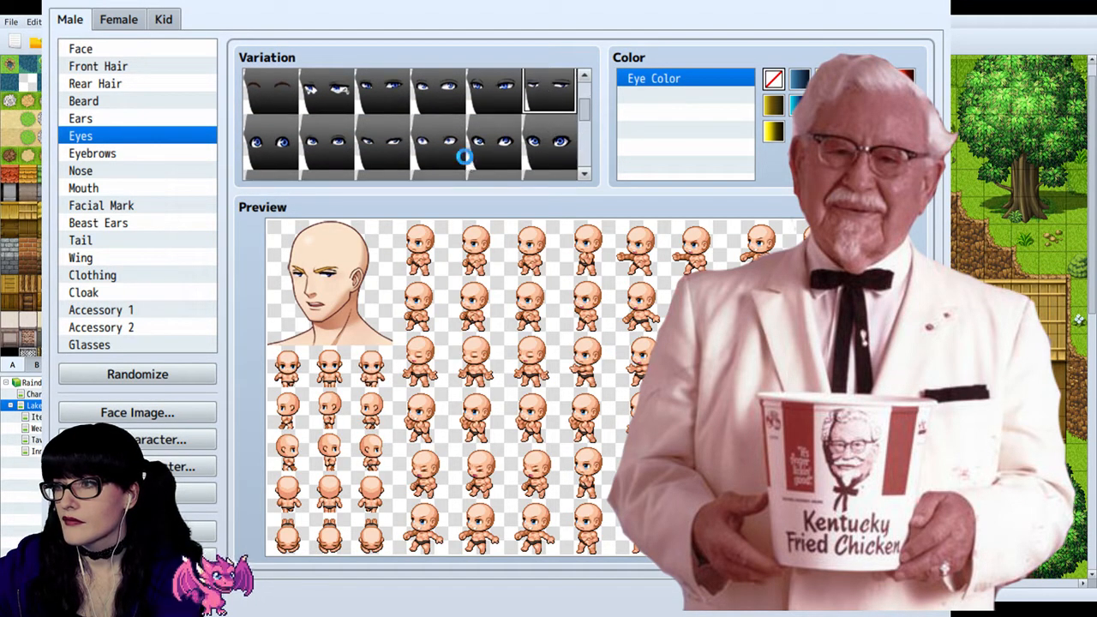
{"action": "left_click", "coordinate": [383, 152]}
{"action": "scroll", "coordinate": [383, 152], "scroll_direction": "down", "scroll_amount": 1}
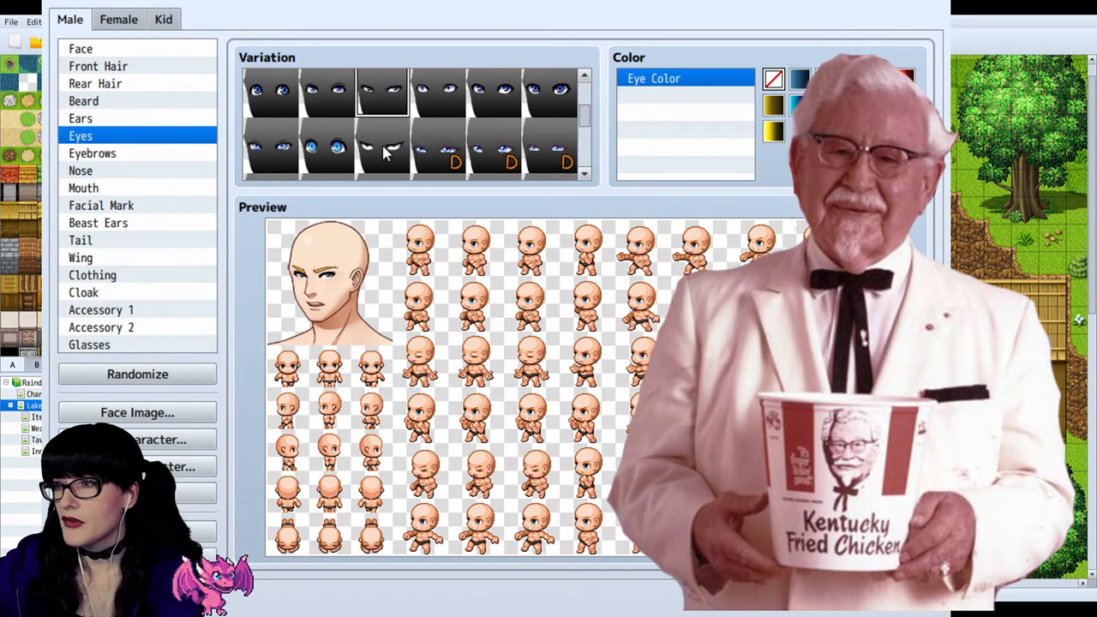
{"action": "left_click", "coordinate": [536, 142]}
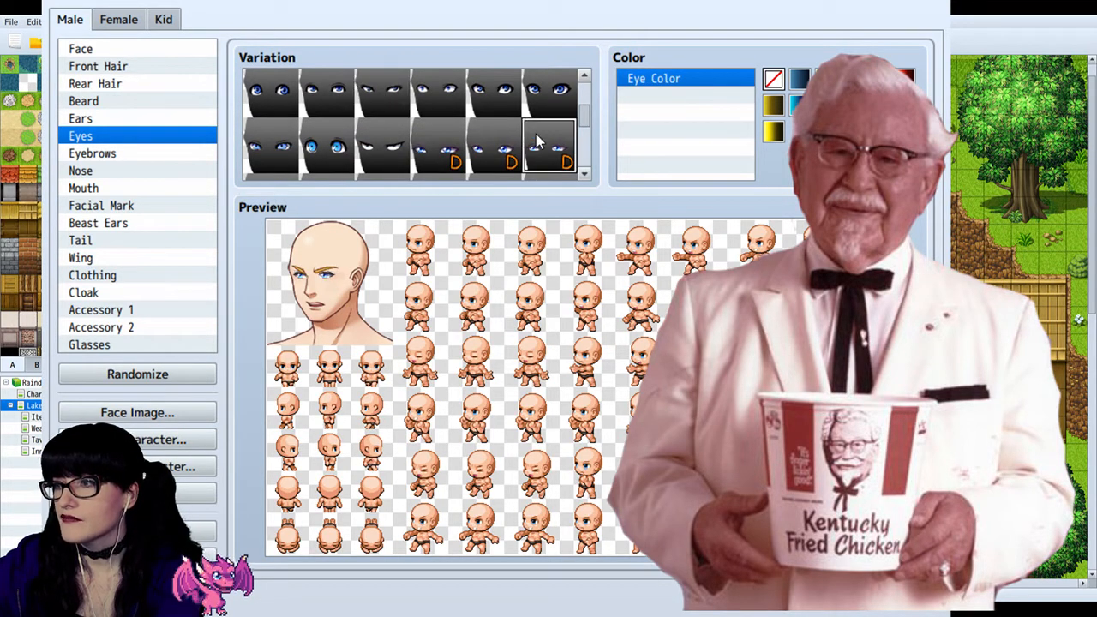
Step: Change the male character's eye colour and try several of the eye variations marked D
{"action": "scroll", "coordinate": [536, 141], "scroll_direction": "down", "scroll_amount": 1}
{"action": "left_click", "coordinate": [852, 105]}
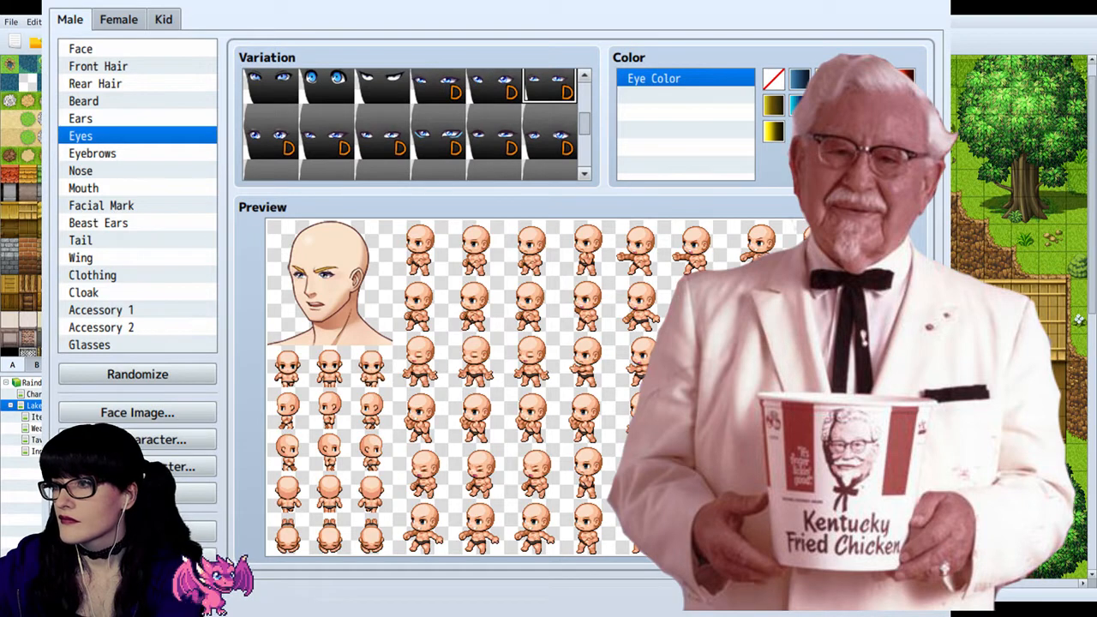
{"action": "scroll", "coordinate": [373, 128], "scroll_direction": "down", "scroll_amount": 3}
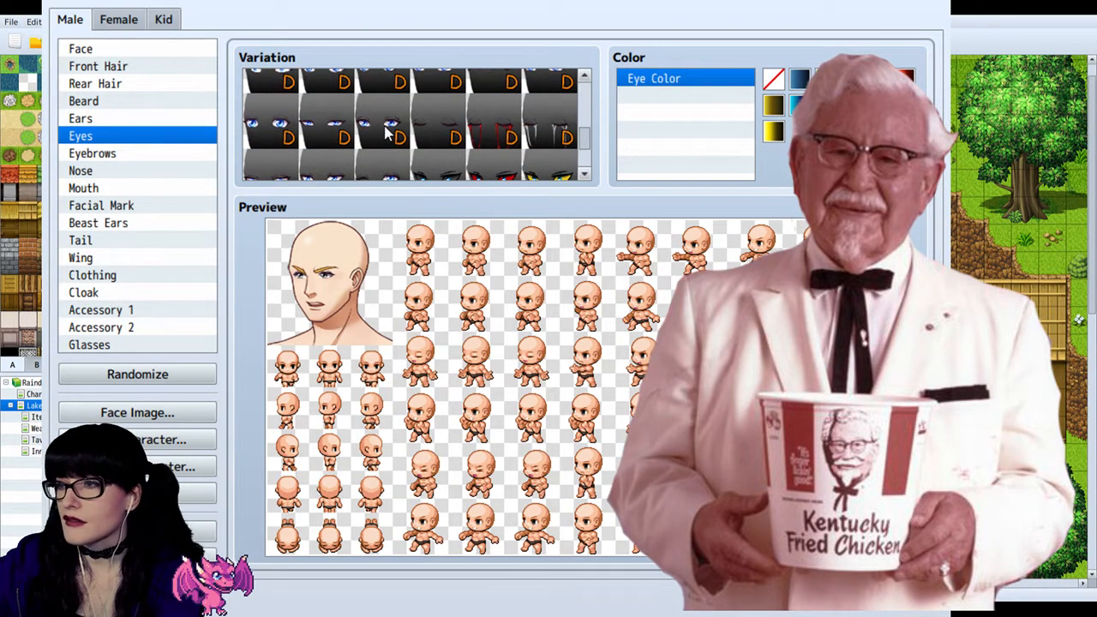
{"action": "scroll", "coordinate": [377, 130], "scroll_direction": "down", "scroll_amount": 1}
{"action": "scroll", "coordinate": [402, 137], "scroll_direction": "up", "scroll_amount": 1}
{"action": "left_click", "coordinate": [382, 124]}
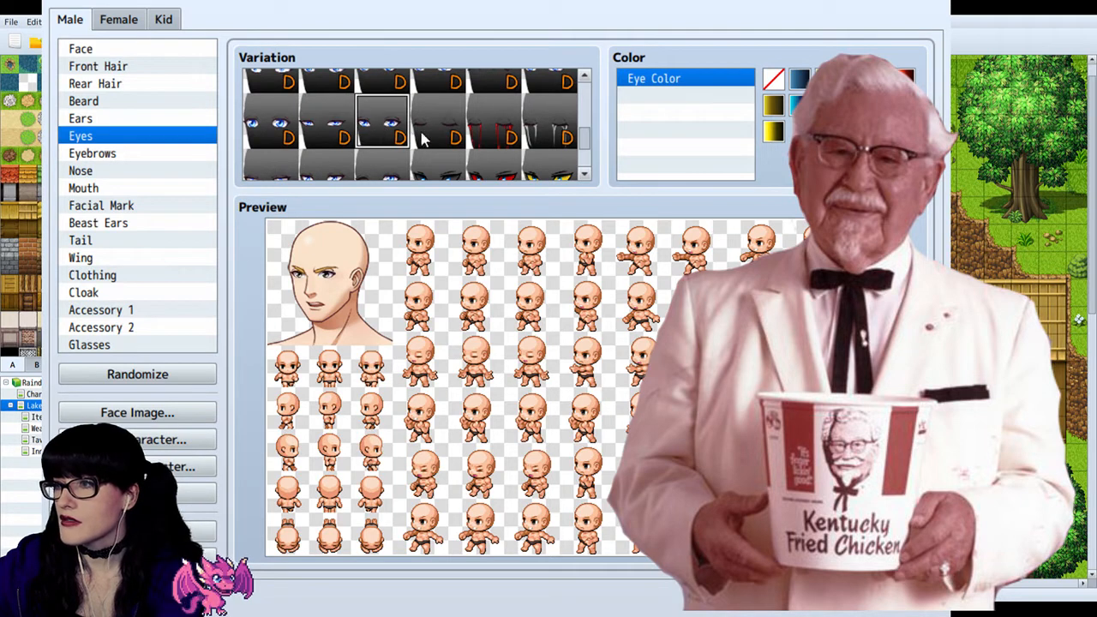
{"action": "left_click", "coordinate": [334, 131]}
{"action": "left_click", "coordinate": [276, 130]}
{"action": "left_click", "coordinate": [322, 132]}
{"action": "scroll", "coordinate": [326, 137], "scroll_direction": "down", "scroll_amount": 2}
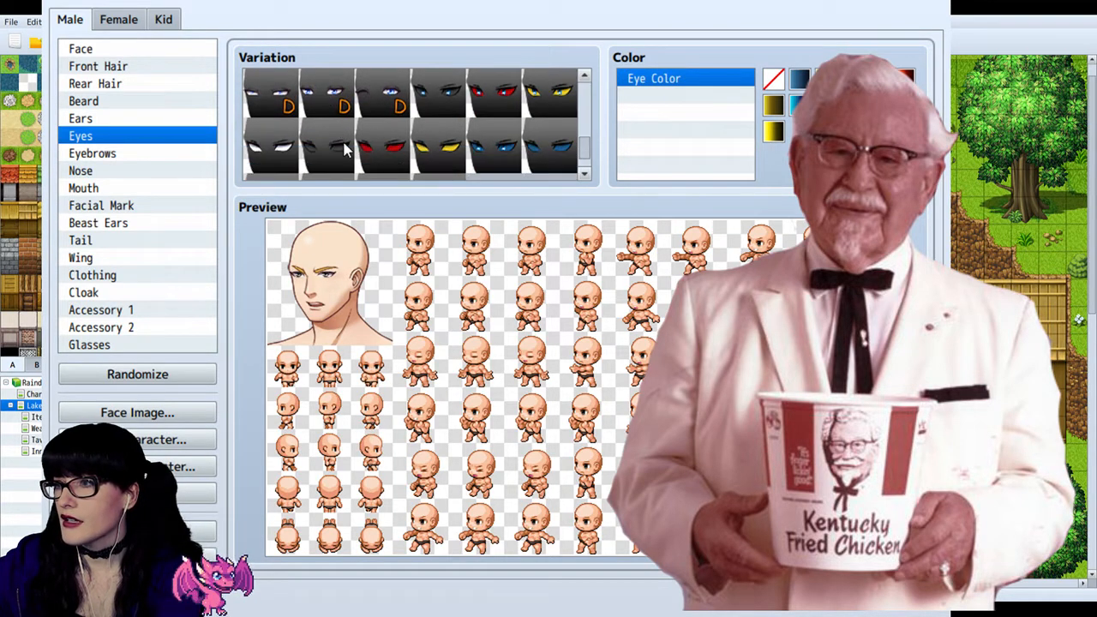
Step: Compare the remaining eye shapes and give the male character the wide-open eyes, fifth in the second row
{"action": "scroll", "coordinate": [369, 120], "scroll_direction": "down", "scroll_amount": 1}
{"action": "scroll", "coordinate": [384, 135], "scroll_direction": "up", "scroll_amount": 3}
{"action": "scroll", "coordinate": [386, 137], "scroll_direction": "up", "scroll_amount": 4}
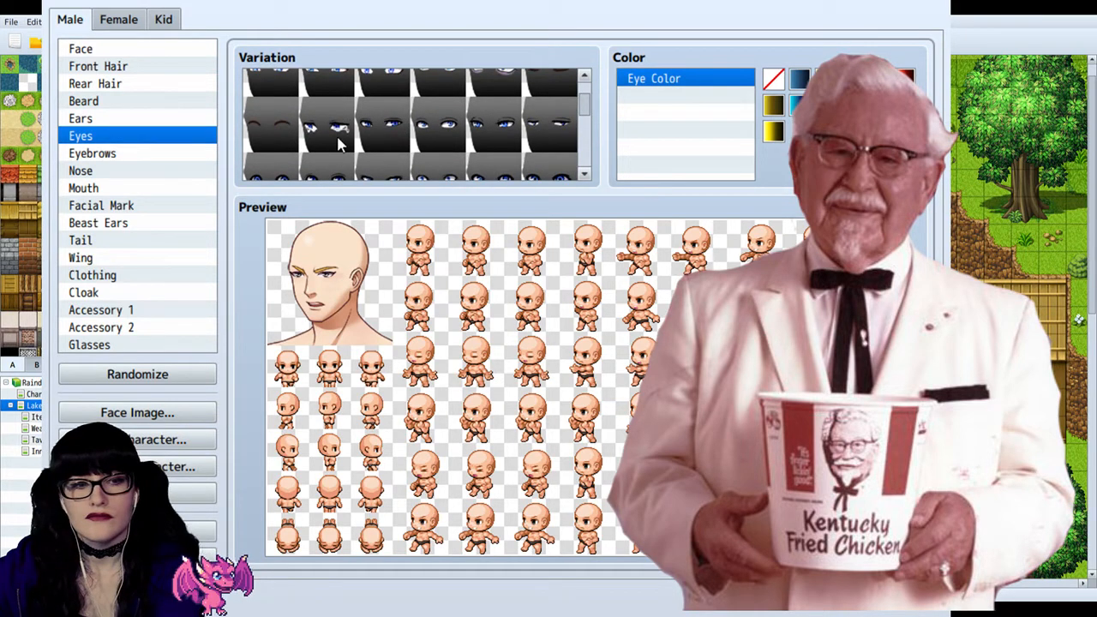
{"action": "scroll", "coordinate": [341, 144], "scroll_direction": "up", "scroll_amount": 3}
{"action": "left_click", "coordinate": [439, 133]}
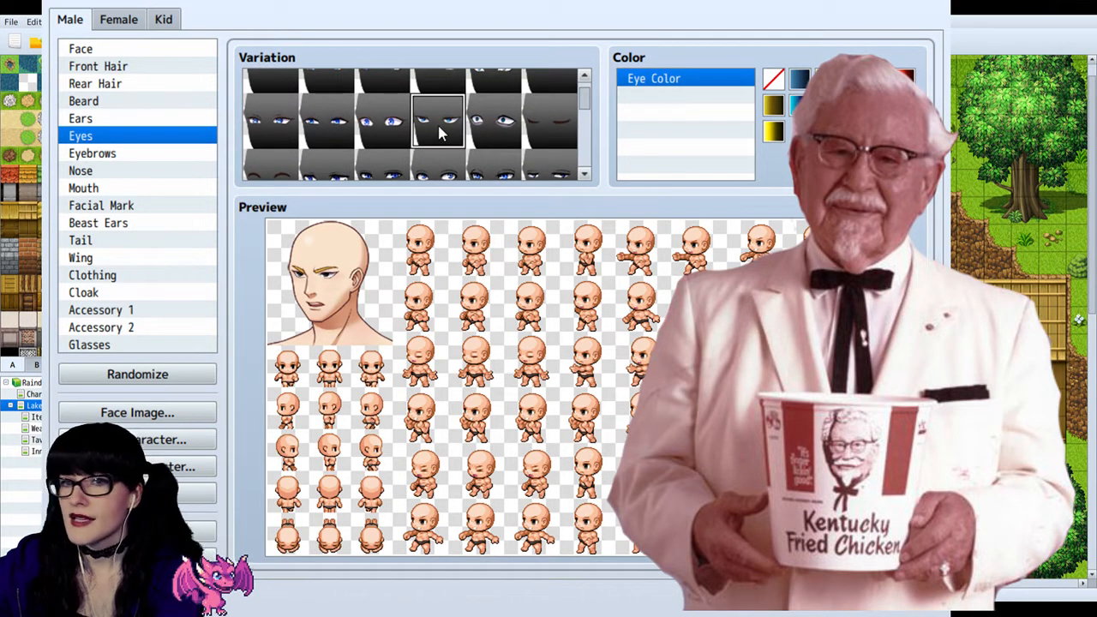
{"action": "scroll", "coordinate": [377, 161], "scroll_direction": "up", "scroll_amount": 1}
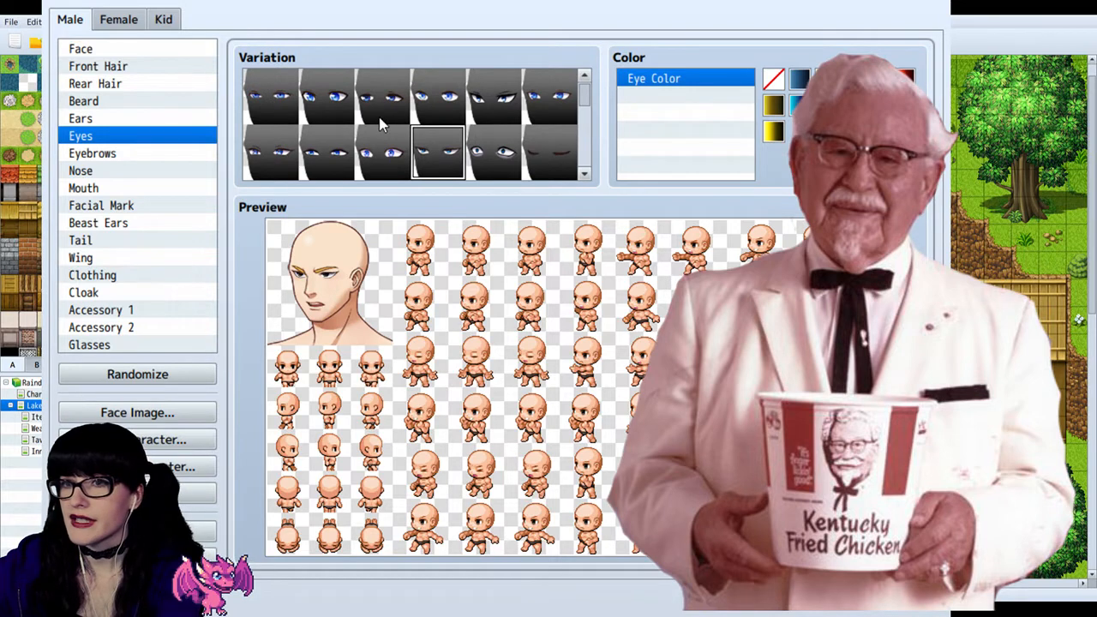
{"action": "left_click", "coordinate": [494, 156]}
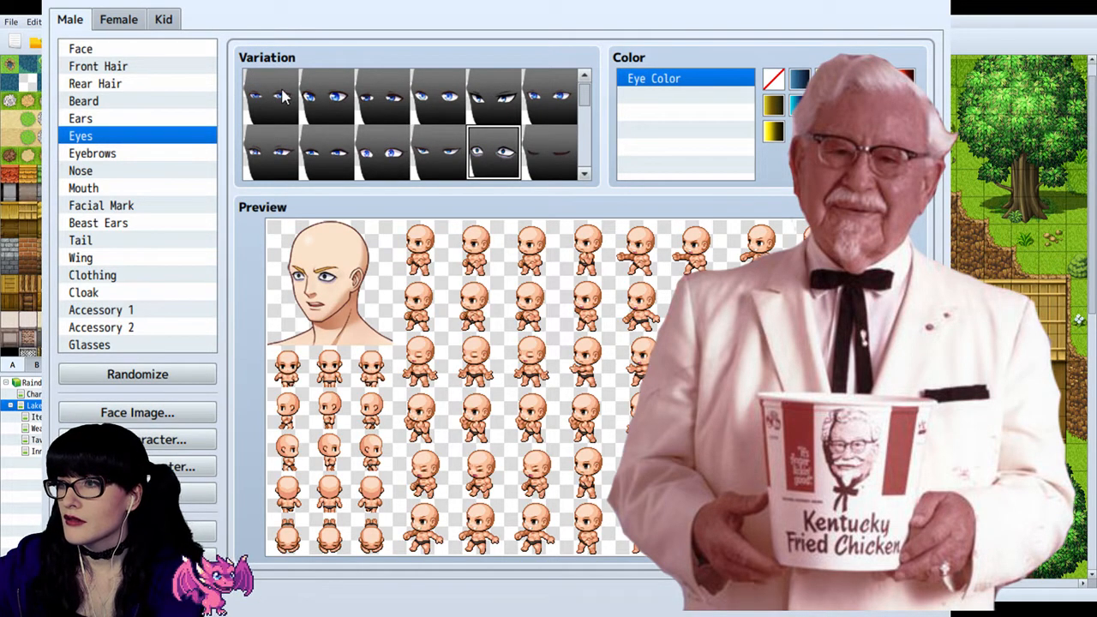
Step: Try the eye variations in the first two rows on the bald male character
{"action": "left_click", "coordinate": [281, 149]}
{"action": "left_click", "coordinate": [386, 102]}
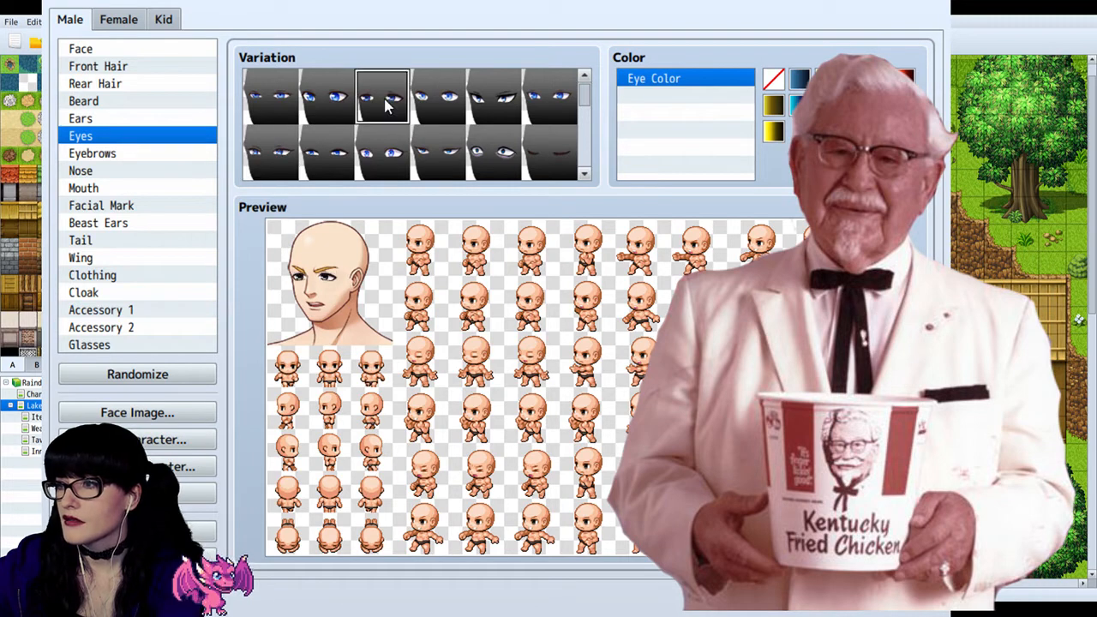
{"action": "left_click", "coordinate": [440, 103]}
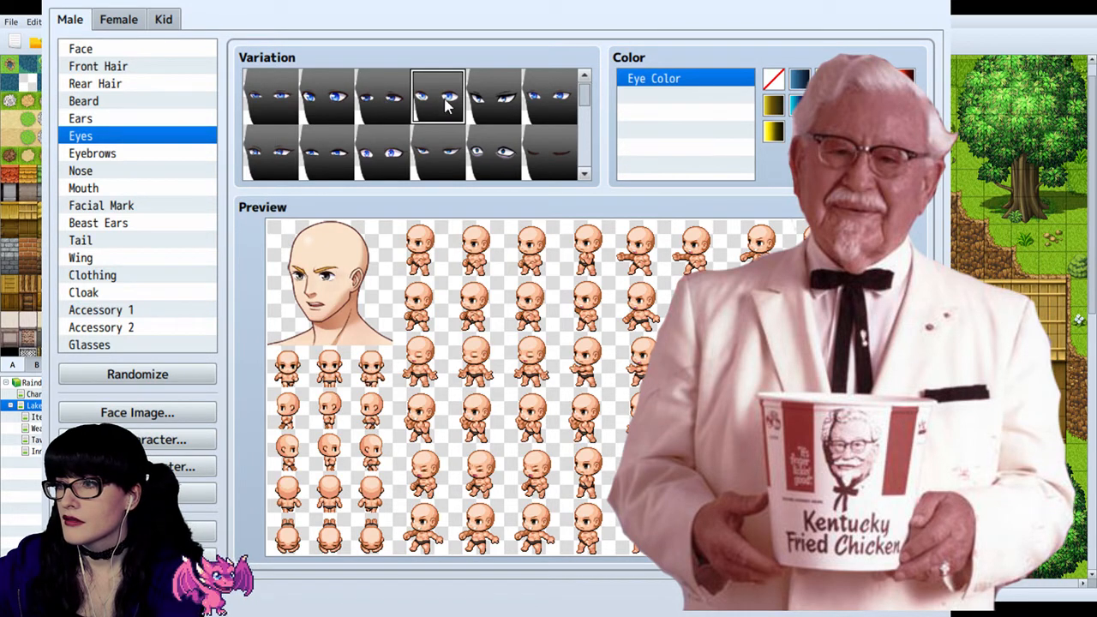
{"action": "left_click", "coordinate": [497, 103]}
{"action": "left_click", "coordinate": [553, 107]}
{"action": "left_click", "coordinate": [490, 159]}
{"action": "left_click", "coordinate": [439, 154]}
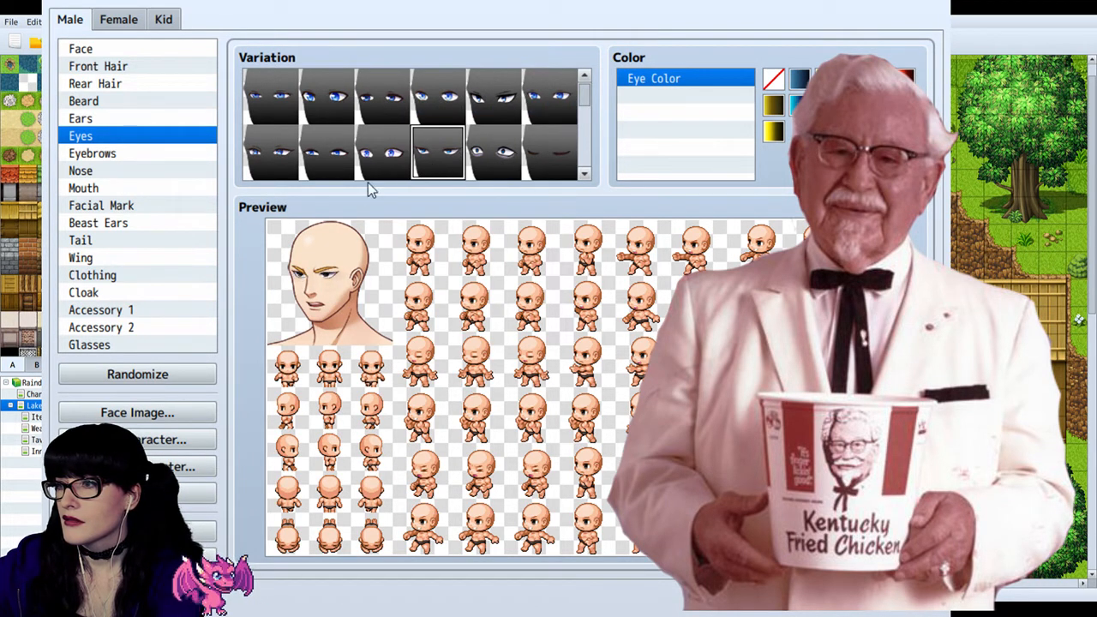
{"action": "left_click", "coordinate": [324, 175]}
{"action": "left_click", "coordinate": [270, 172]}
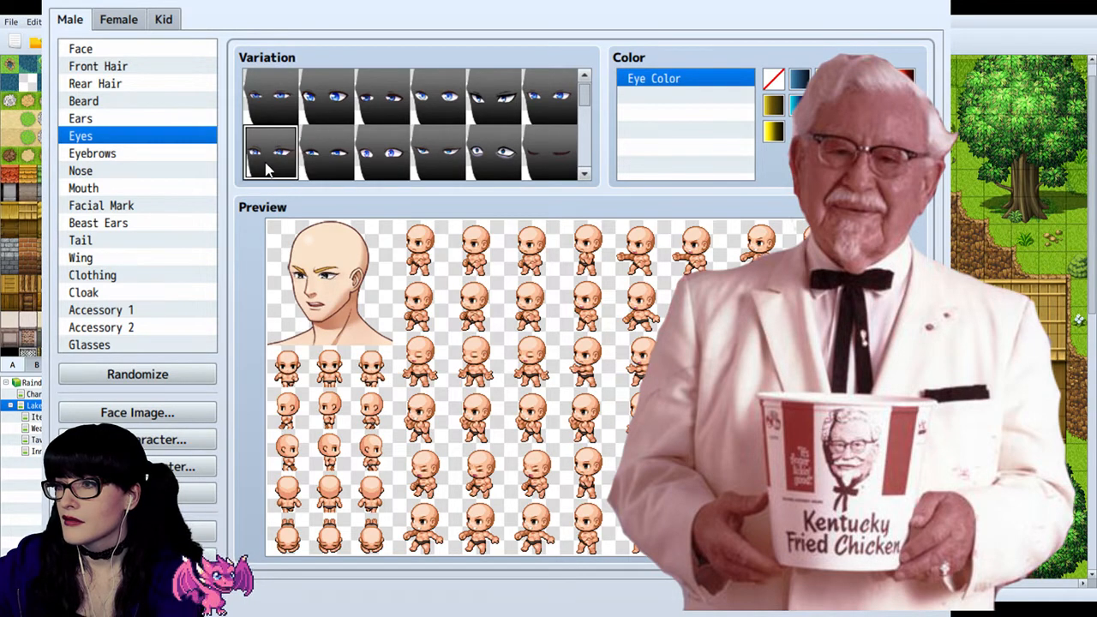
{"action": "left_click", "coordinate": [339, 168]}
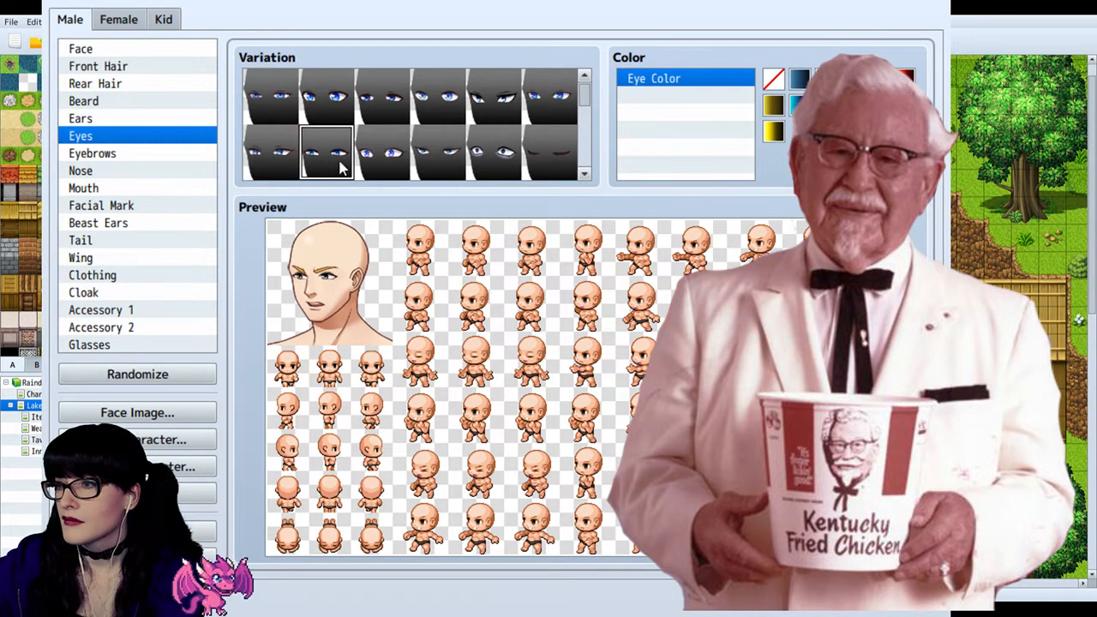
{"action": "left_click", "coordinate": [398, 173]}
{"action": "left_click", "coordinate": [442, 163]}
{"action": "left_click", "coordinate": [339, 177]}
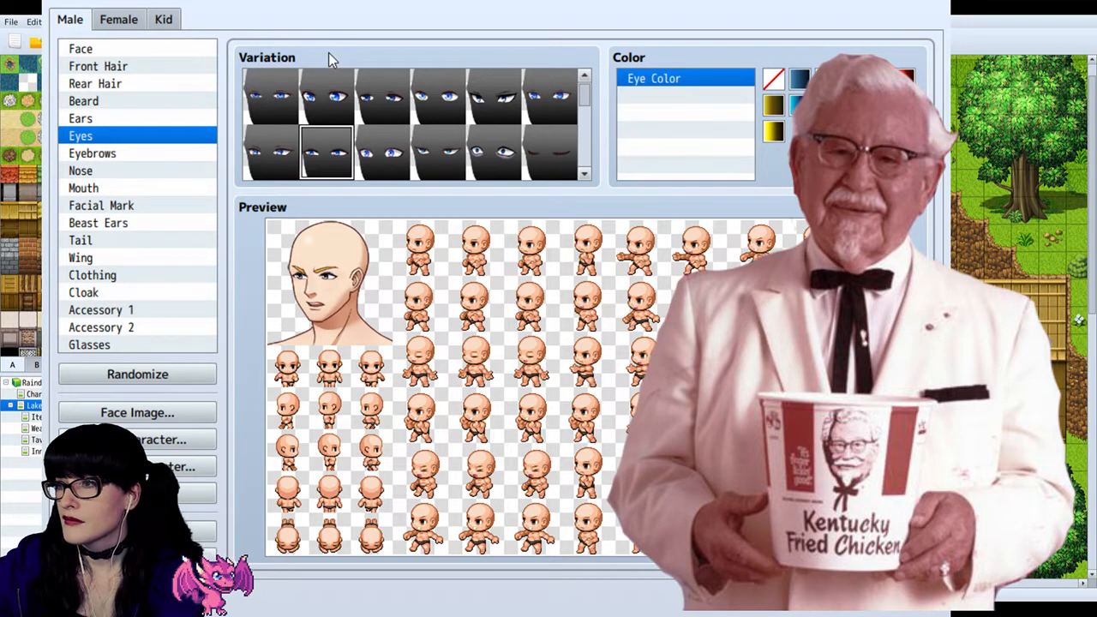
{"action": "left_click", "coordinate": [284, 84]}
{"action": "left_click", "coordinate": [336, 165]}
Step: Give the male character the narrow, half-closed eyes, sixth in the third row
{"action": "scroll", "coordinate": [412, 149], "scroll_direction": "down", "scroll_amount": 1}
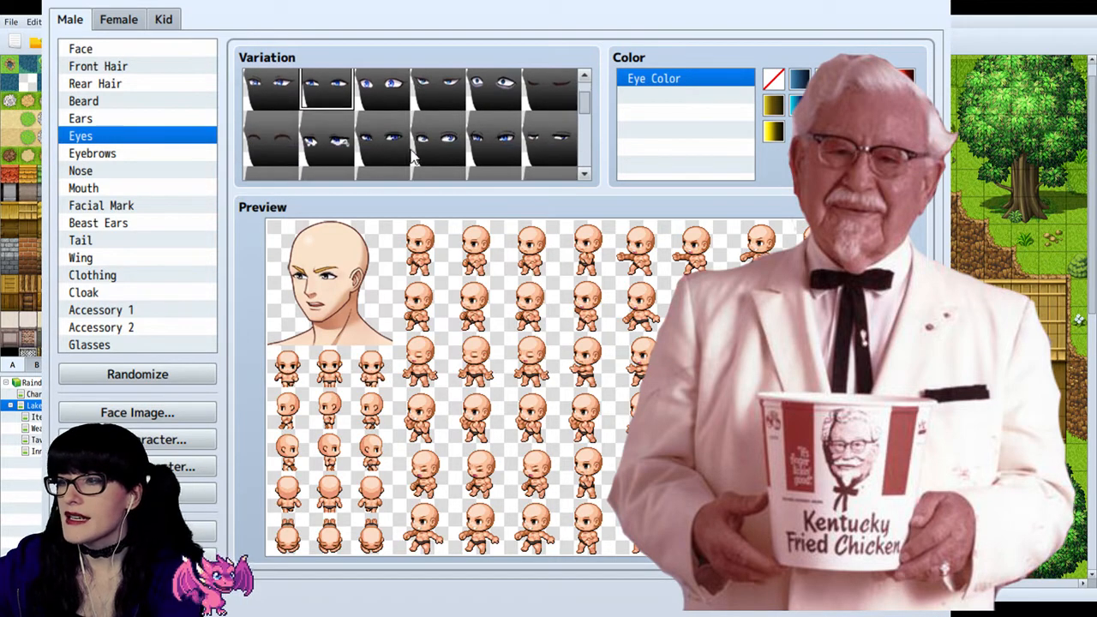
{"action": "scroll", "coordinate": [435, 139], "scroll_direction": "down", "scroll_amount": 1}
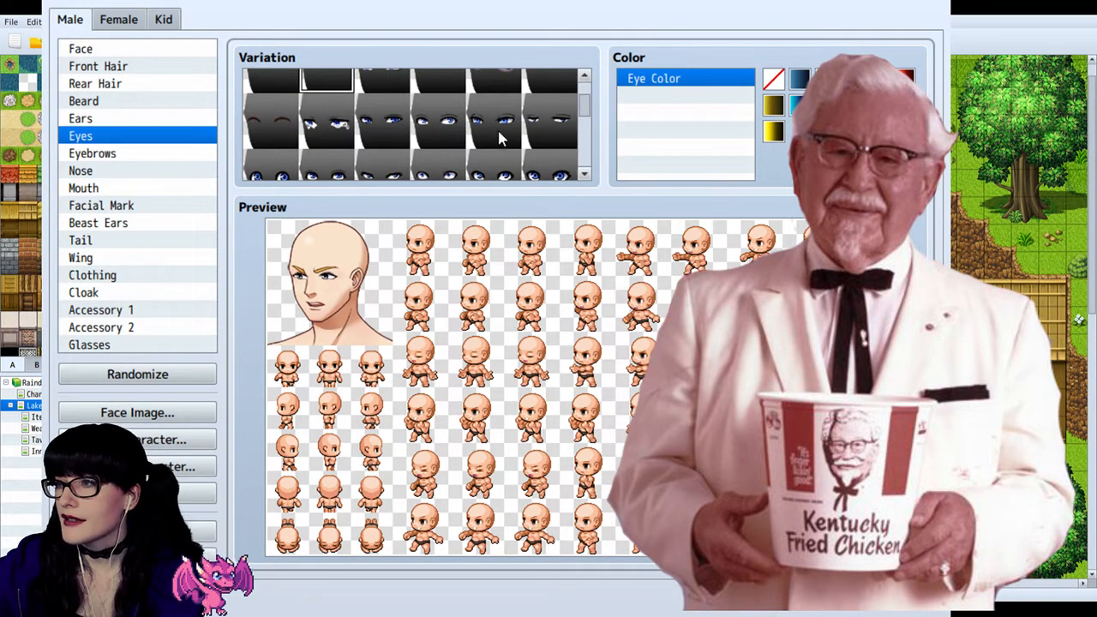
{"action": "left_click", "coordinate": [547, 128]}
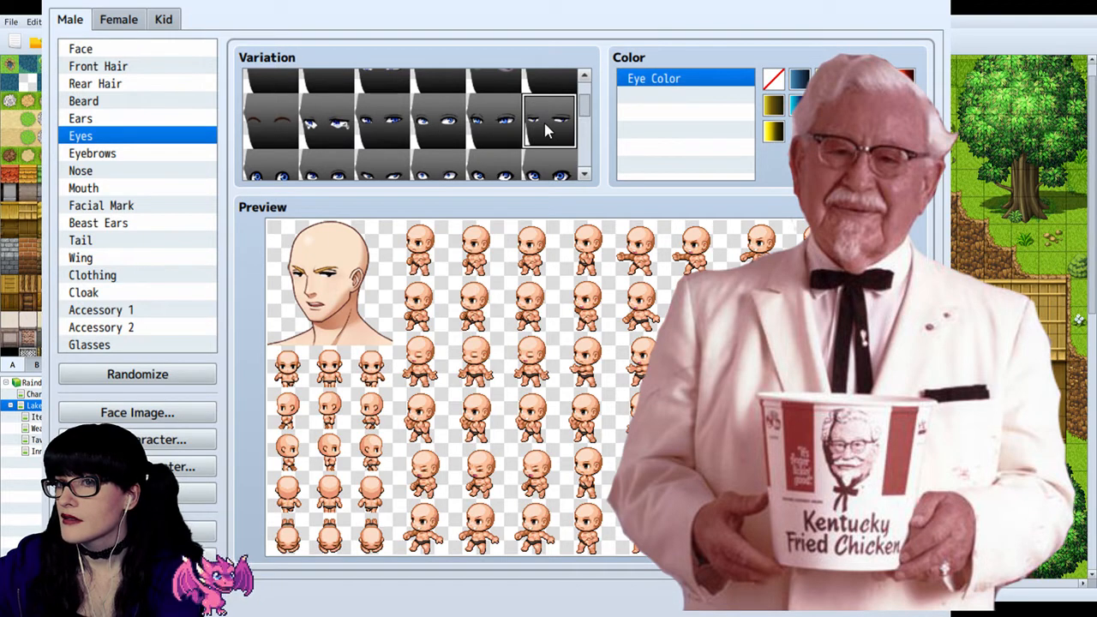
Step: Colour the male character's eyebrows grey, compare the brow shapes and choose the faint thin ones, fourth in the third row
{"action": "left_click", "coordinate": [103, 154]}
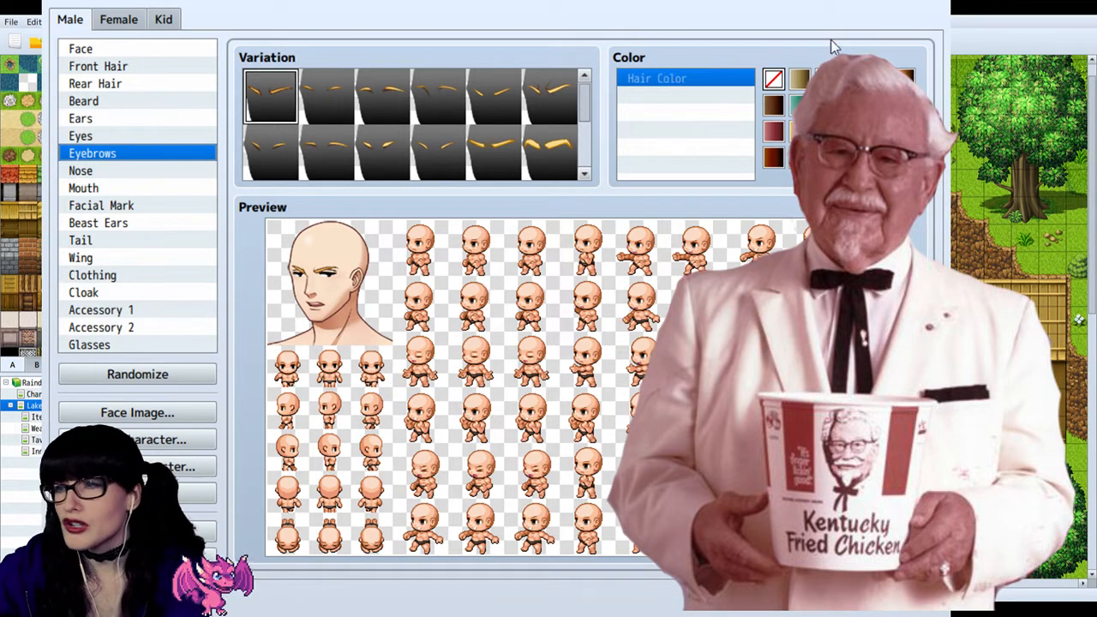
{"action": "left_click", "coordinate": [853, 104]}
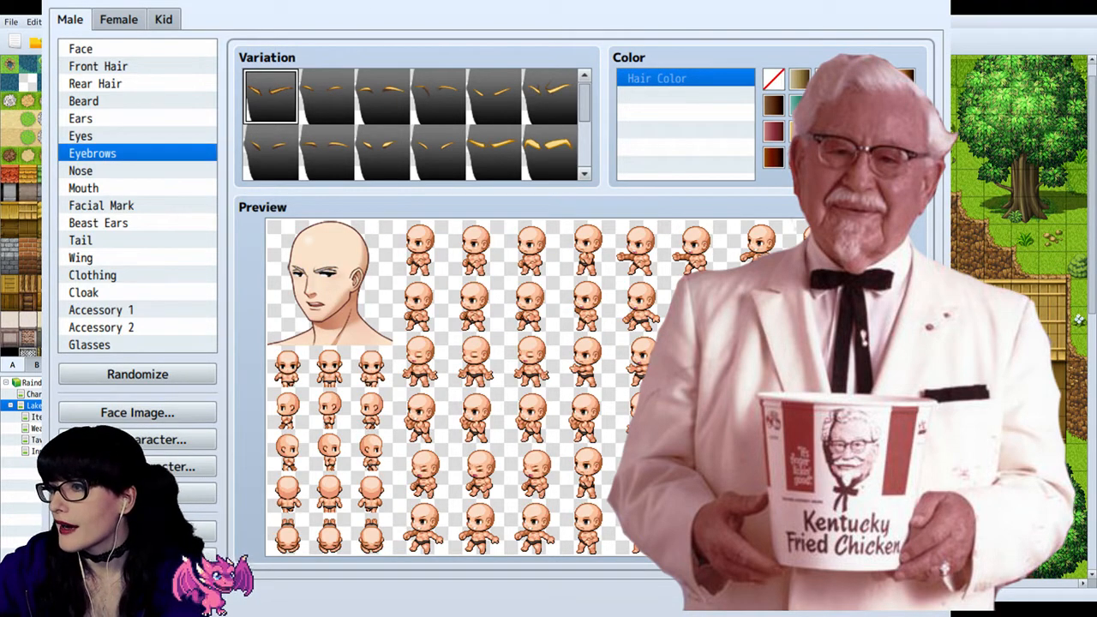
{"action": "left_click", "coordinate": [350, 96]}
{"action": "left_click", "coordinate": [370, 99]}
{"action": "scroll", "coordinate": [371, 100], "scroll_direction": "down", "scroll_amount": 3}
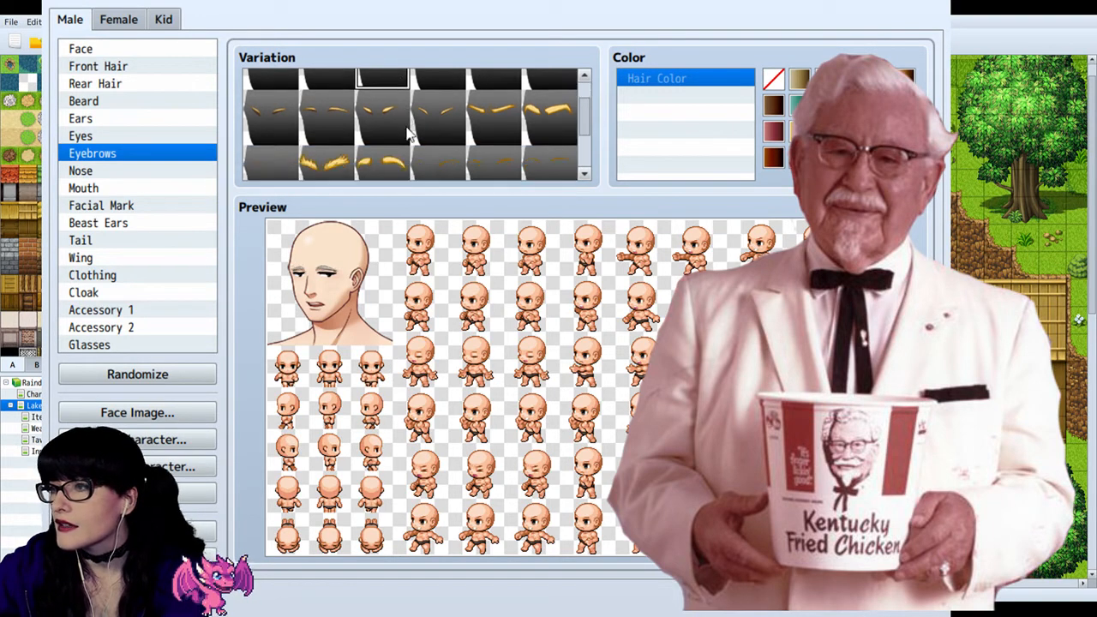
{"action": "scroll", "coordinate": [339, 137], "scroll_direction": "down", "scroll_amount": 1}
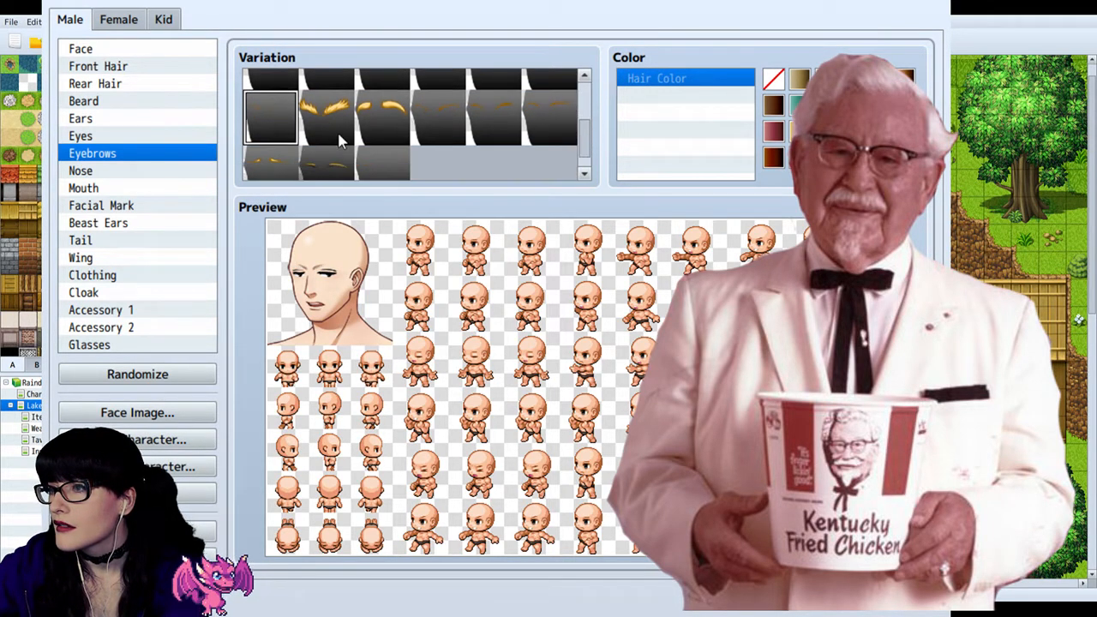
{"action": "left_click", "coordinate": [416, 113]}
{"action": "left_click", "coordinate": [371, 176]}
{"action": "left_click", "coordinate": [451, 112]}
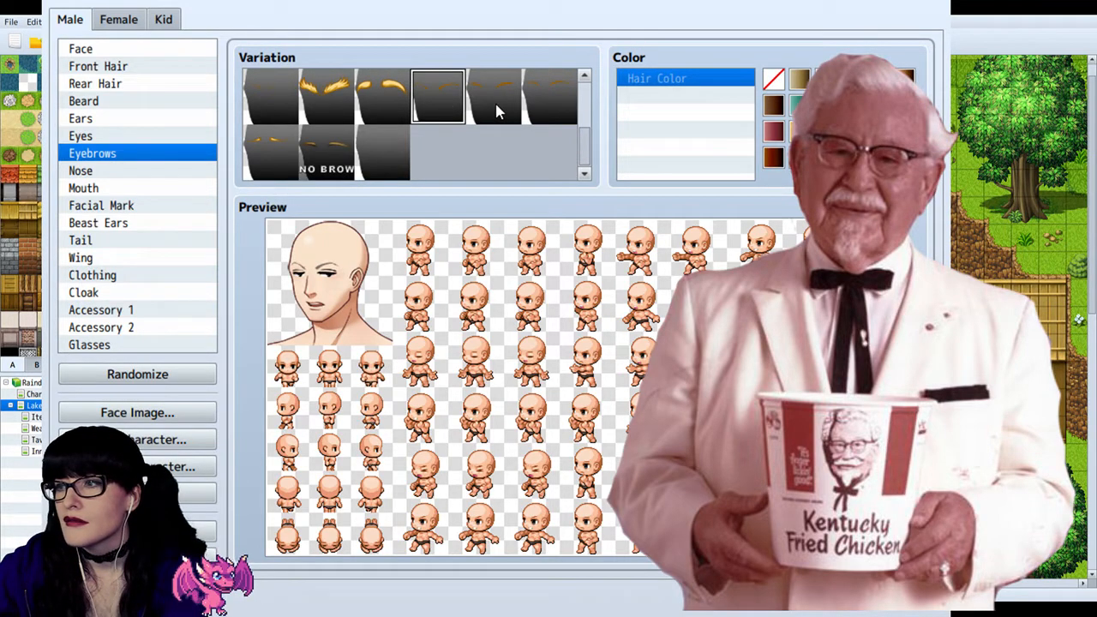
Step: Look through the Accessory 1, Accessory 2 and Cloak variations for items suited to the Colonel-style character
{"action": "left_click", "coordinate": [114, 312]}
{"action": "scroll", "coordinate": [463, 133], "scroll_direction": "down", "scroll_amount": 1}
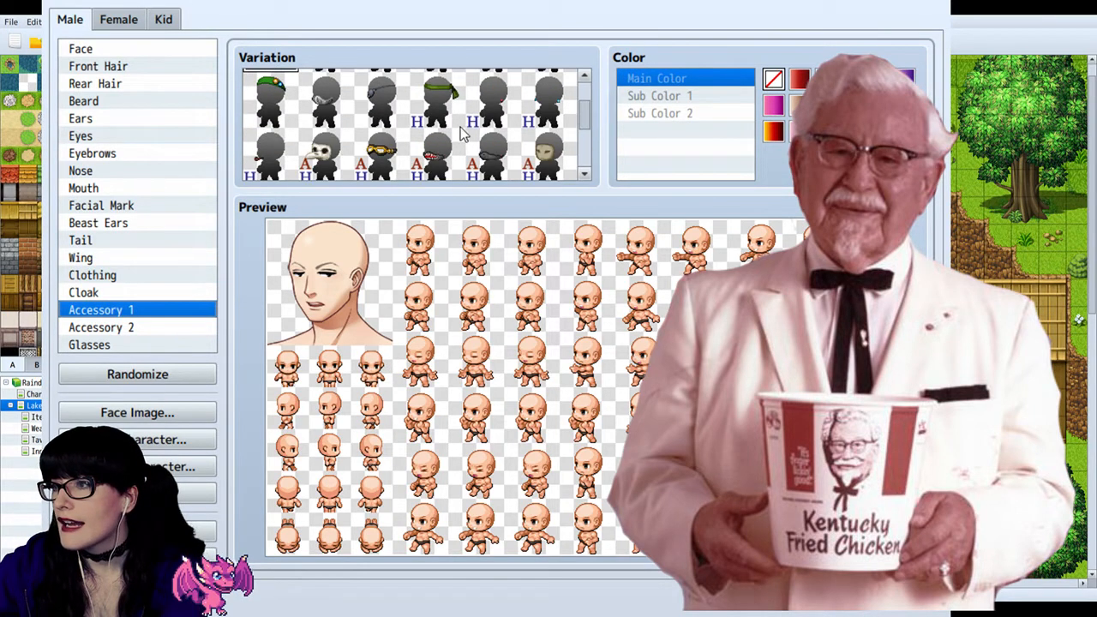
{"action": "scroll", "coordinate": [547, 116], "scroll_direction": "down", "scroll_amount": 3}
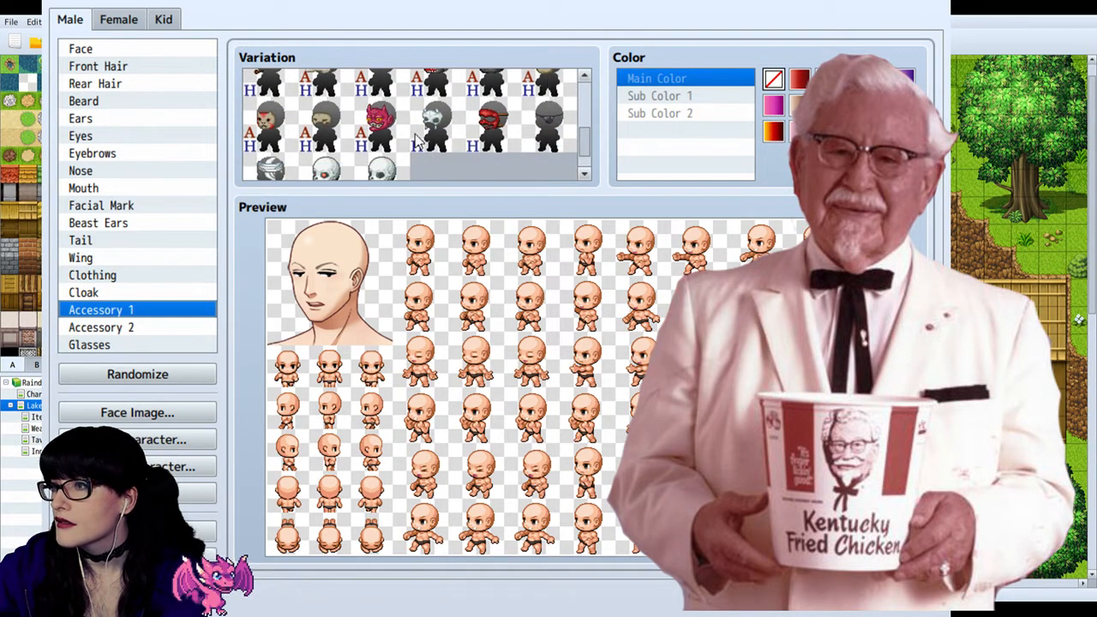
{"action": "scroll", "coordinate": [417, 142], "scroll_direction": "up", "scroll_amount": 5}
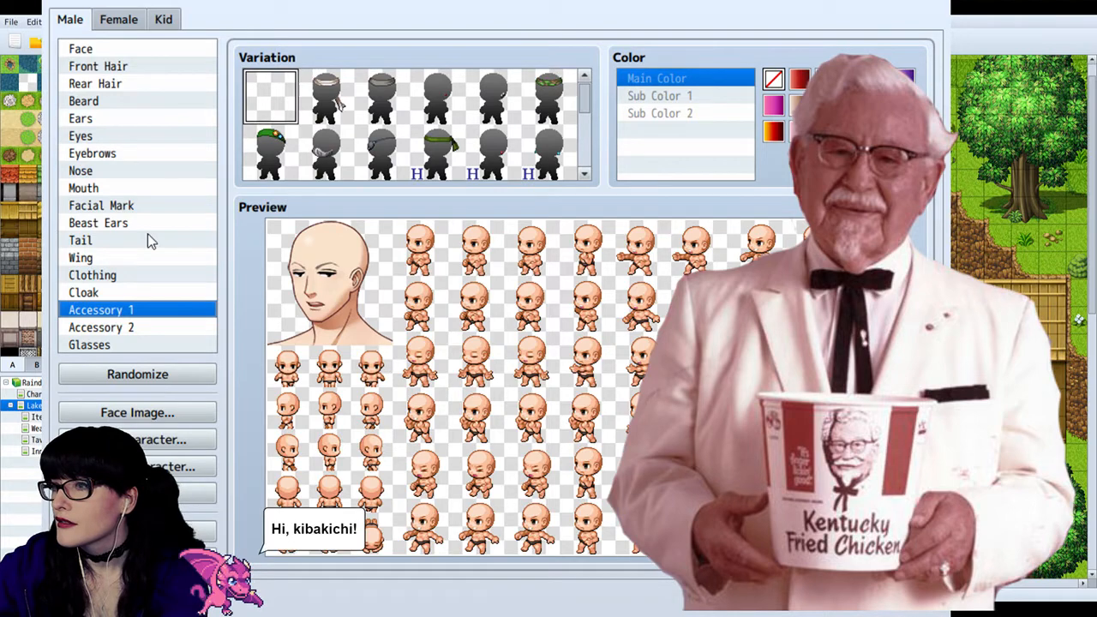
{"action": "left_click", "coordinate": [107, 327]}
{"action": "scroll", "coordinate": [505, 103], "scroll_direction": "down", "scroll_amount": 3}
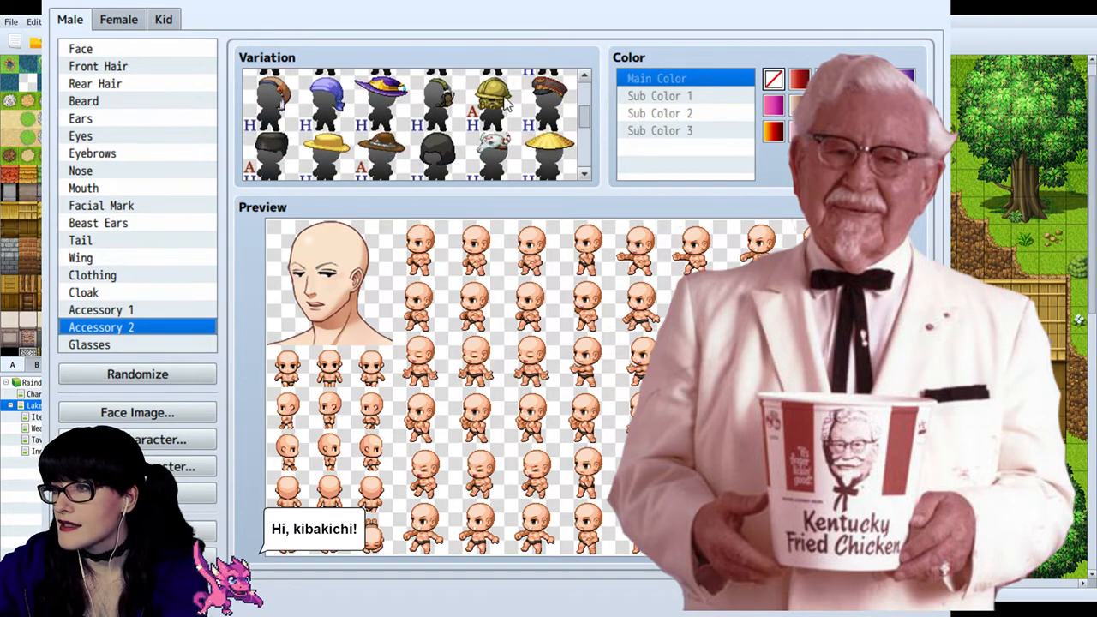
{"action": "scroll", "coordinate": [506, 103], "scroll_direction": "down", "scroll_amount": 4}
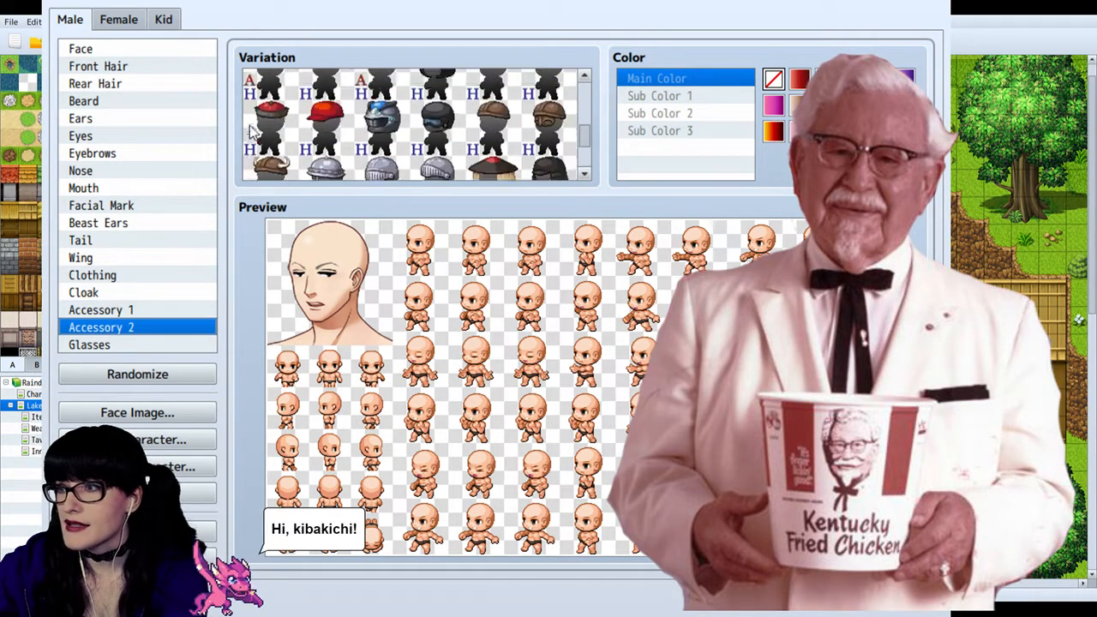
{"action": "scroll", "coordinate": [251, 130], "scroll_direction": "up", "scroll_amount": 7}
{"action": "left_click", "coordinate": [114, 291]}
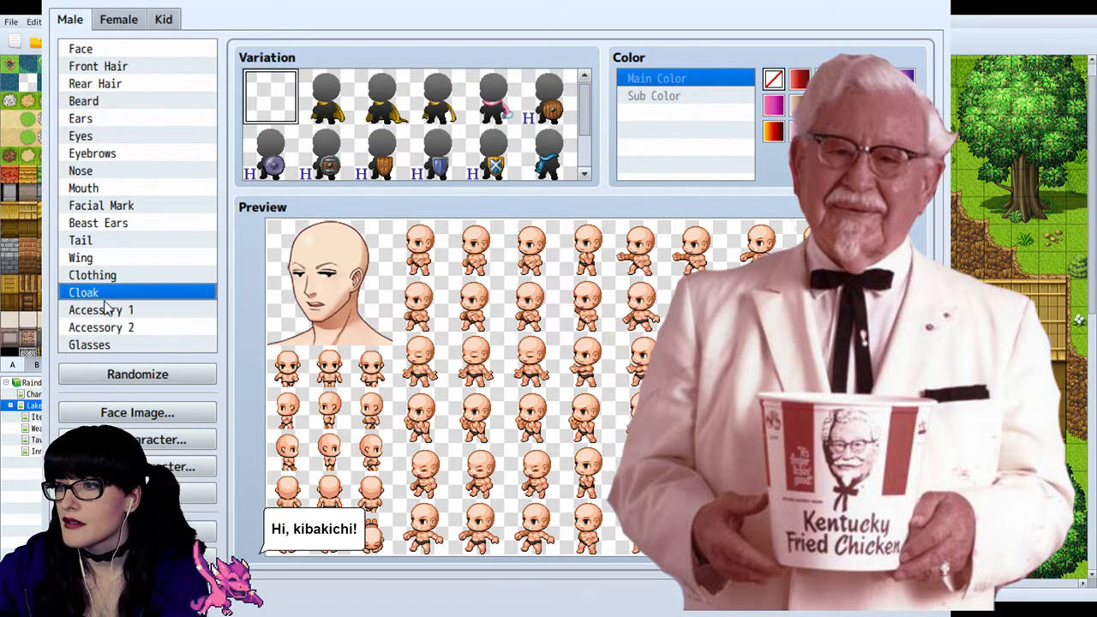
Step: Compare the glasses variations on the male character, including the chained, round and thin half-rimmed pairs
{"action": "left_click", "coordinate": [105, 344]}
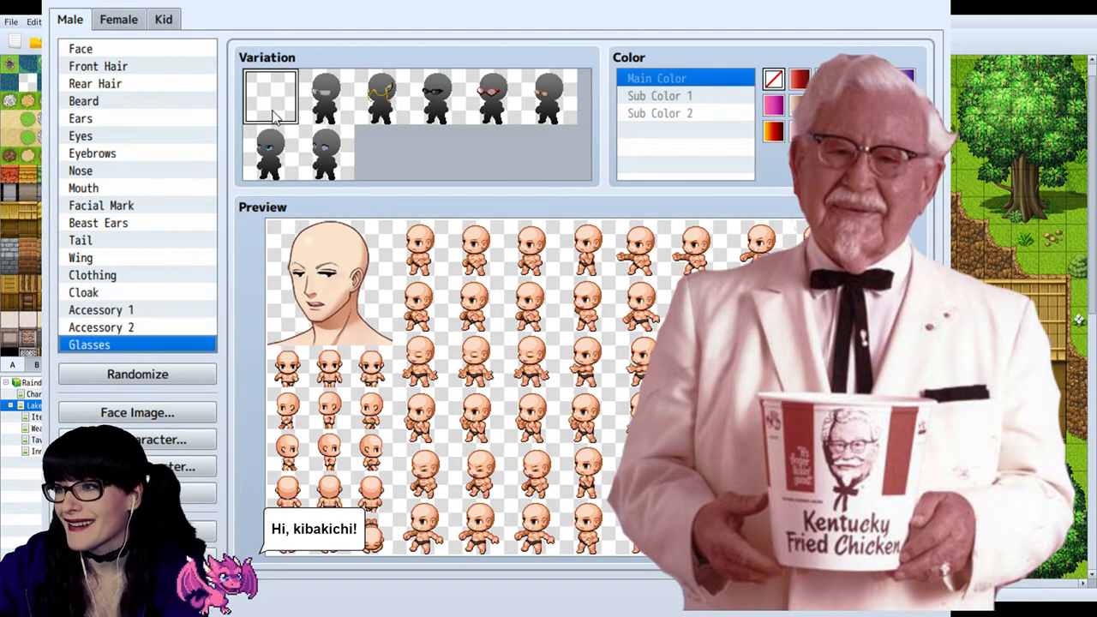
{"action": "left_click", "coordinate": [313, 103]}
{"action": "left_click", "coordinate": [396, 93]}
{"action": "left_click", "coordinate": [497, 97]}
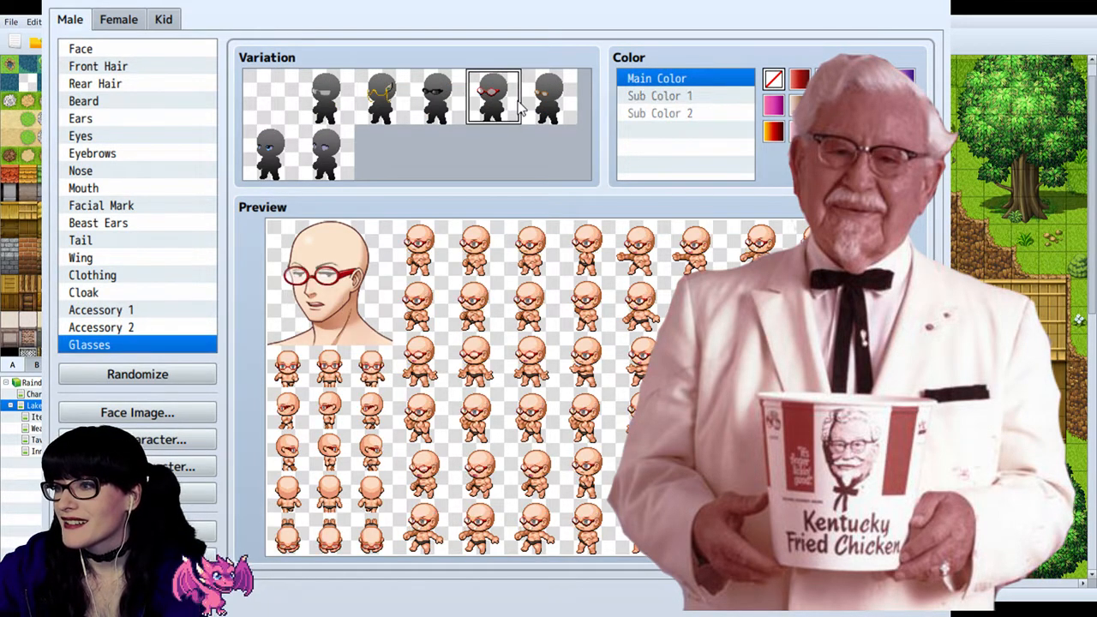
{"action": "left_click", "coordinate": [561, 98]}
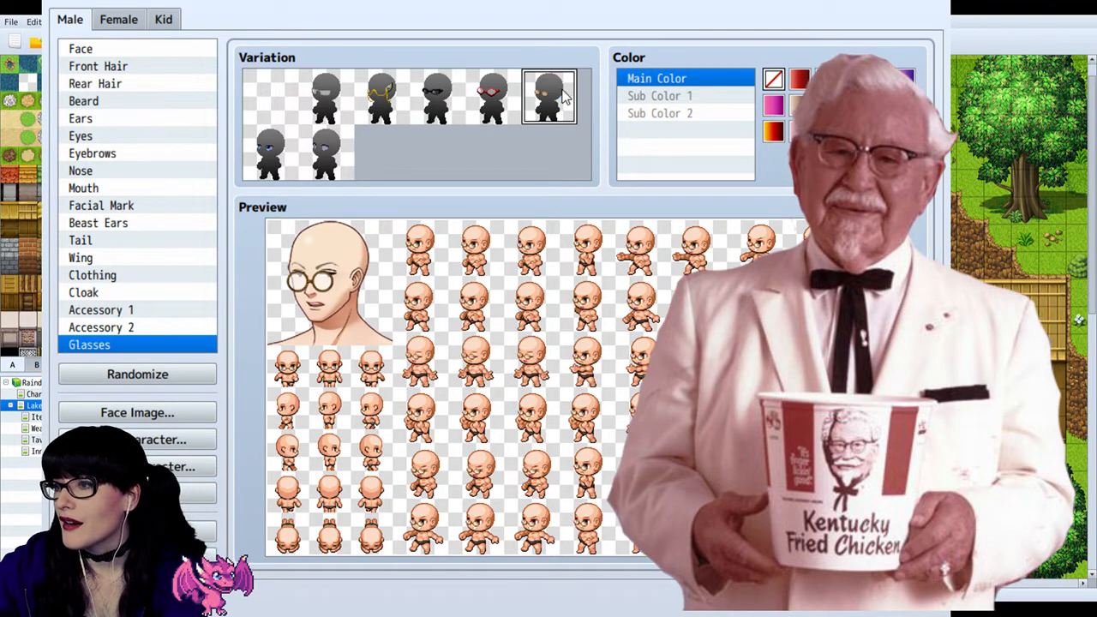
{"action": "left_click", "coordinate": [256, 156]}
{"action": "left_click", "coordinate": [339, 171]}
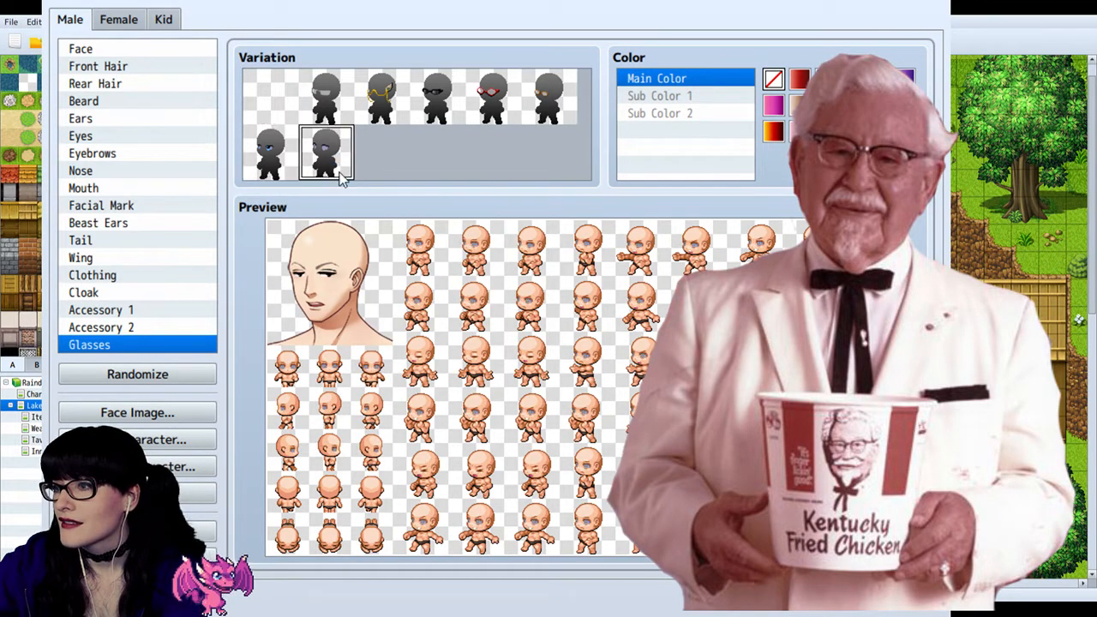
{"action": "left_click", "coordinate": [267, 162]}
{"action": "left_click", "coordinate": [324, 167]}
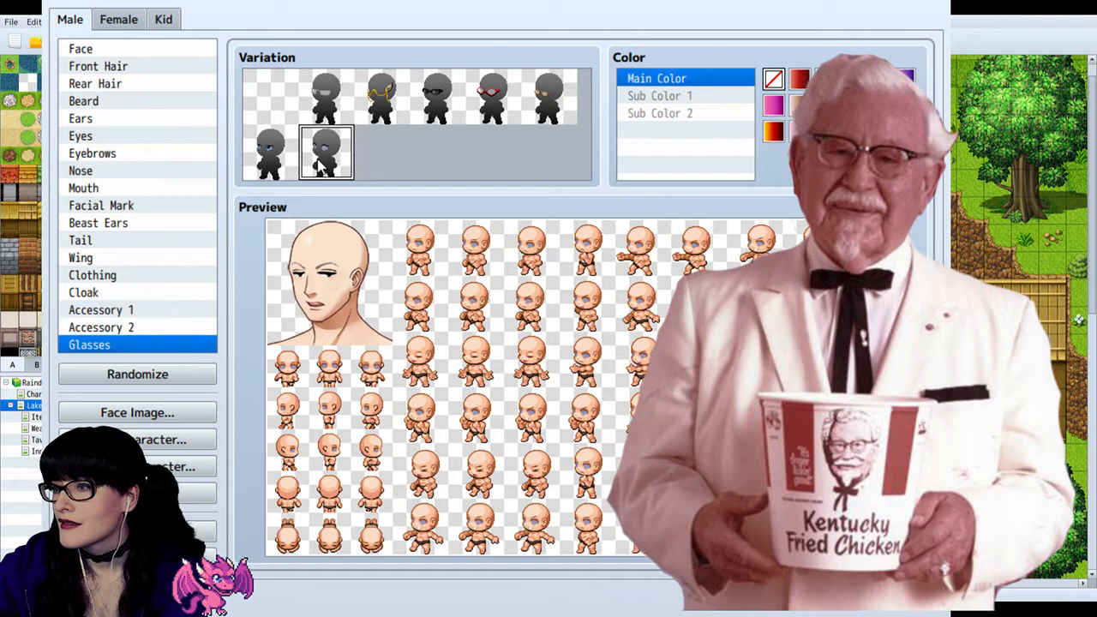
{"action": "left_click", "coordinate": [268, 156]}
{"action": "left_click", "coordinate": [493, 97]}
{"action": "left_click", "coordinate": [436, 103]}
{"action": "left_click", "coordinate": [379, 107]}
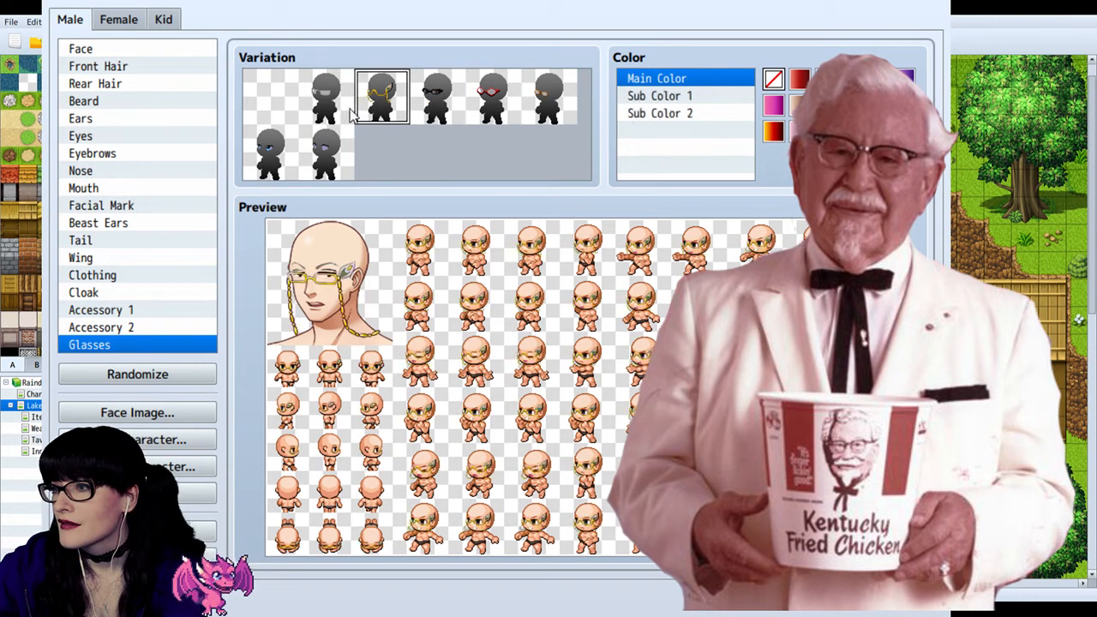
{"action": "left_click", "coordinate": [343, 116]}
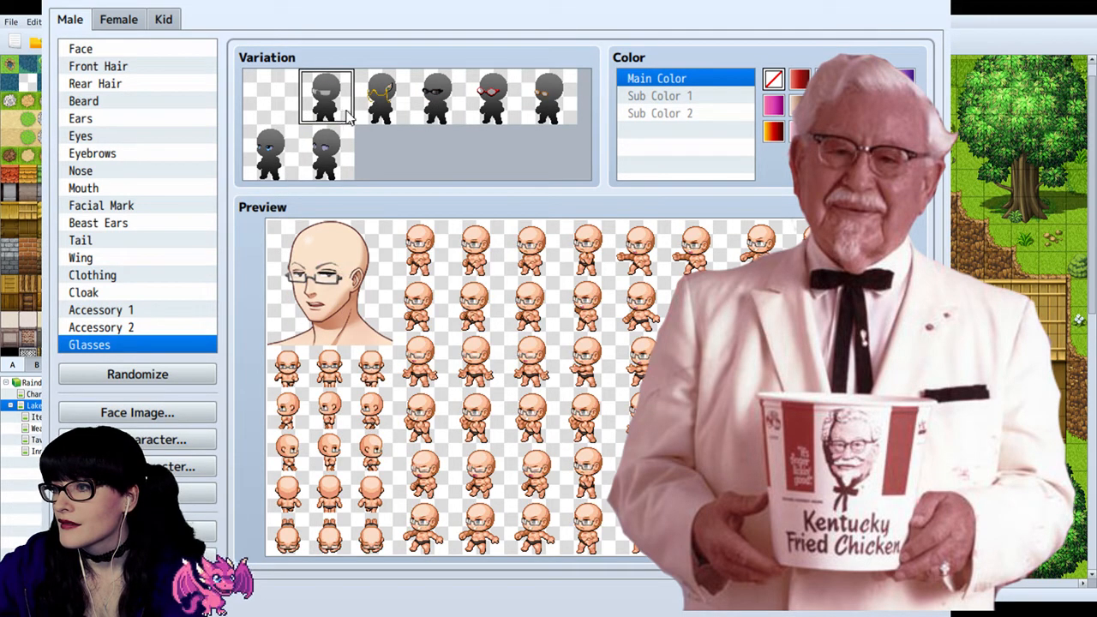
Step: Put the thick-framed glasses on the male character, try black and settle on grey as their main colour
{"action": "left_click", "coordinate": [491, 113]}
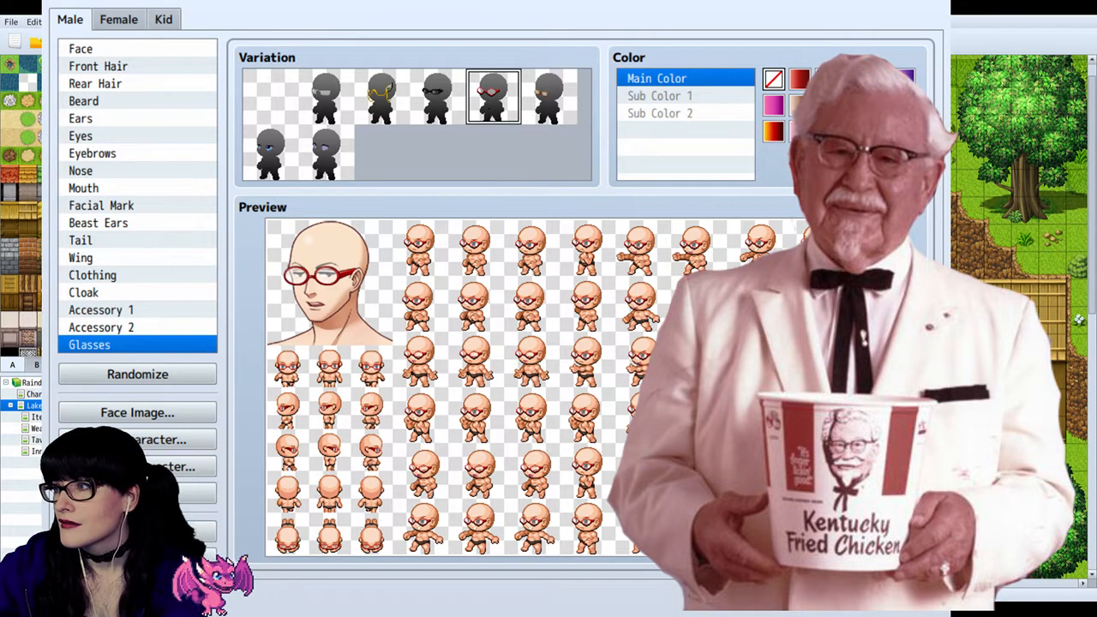
{"action": "left_click", "coordinate": [852, 105]}
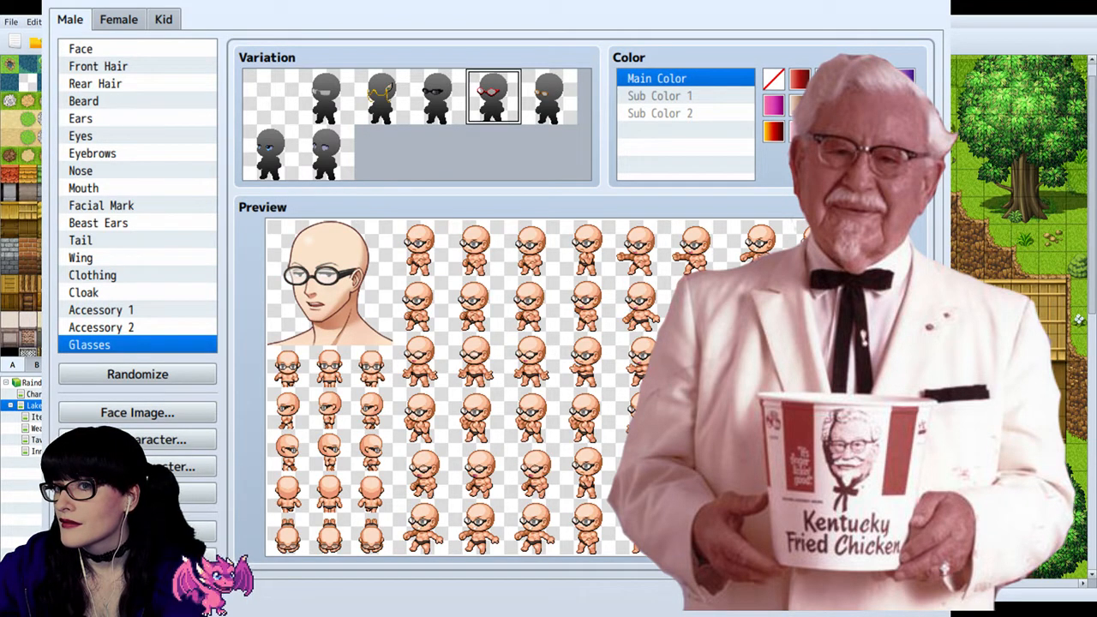
{"action": "left_click", "coordinate": [879, 105]}
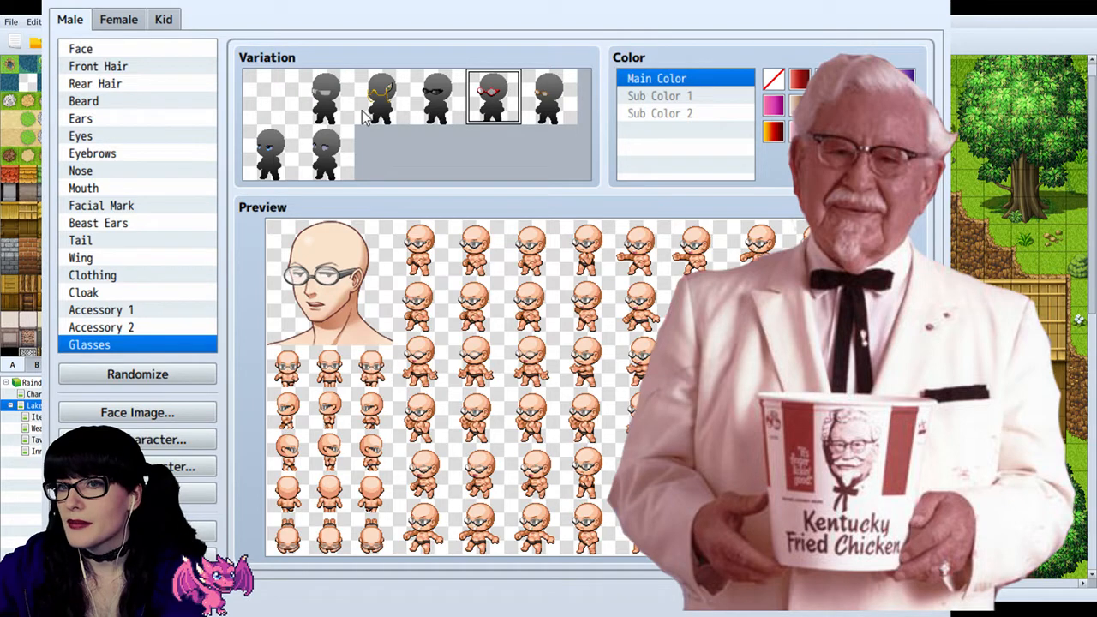
Step: Compare the thin half-rimmed glasses with the thick-framed pair, and keep the thin half-rimmed ones on the male character
{"action": "left_click", "coordinate": [330, 96]}
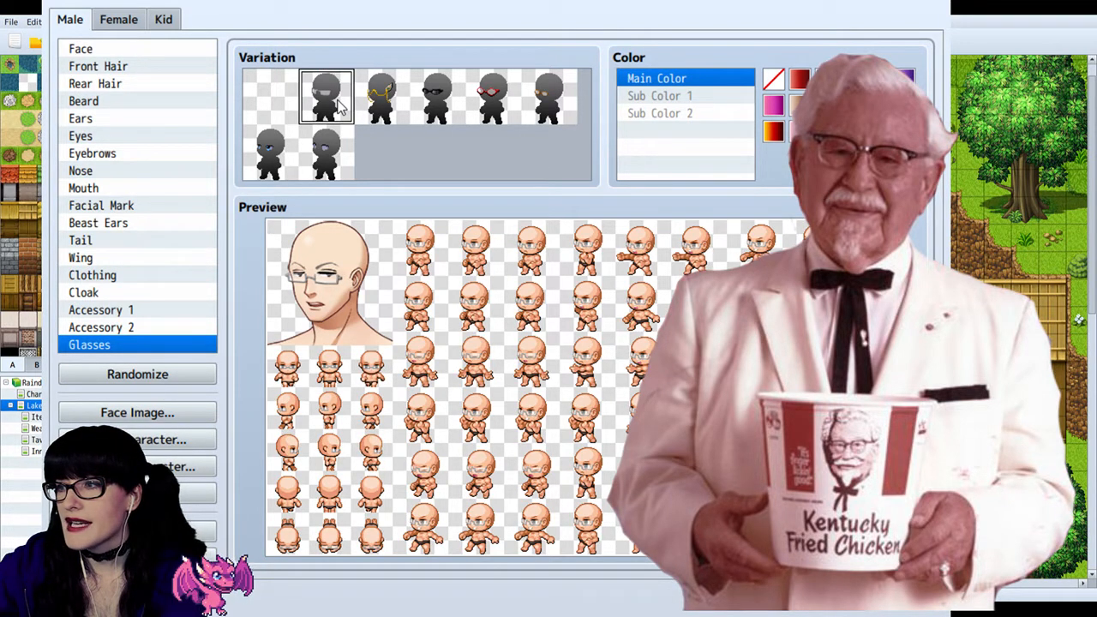
{"action": "left_click", "coordinate": [500, 104]}
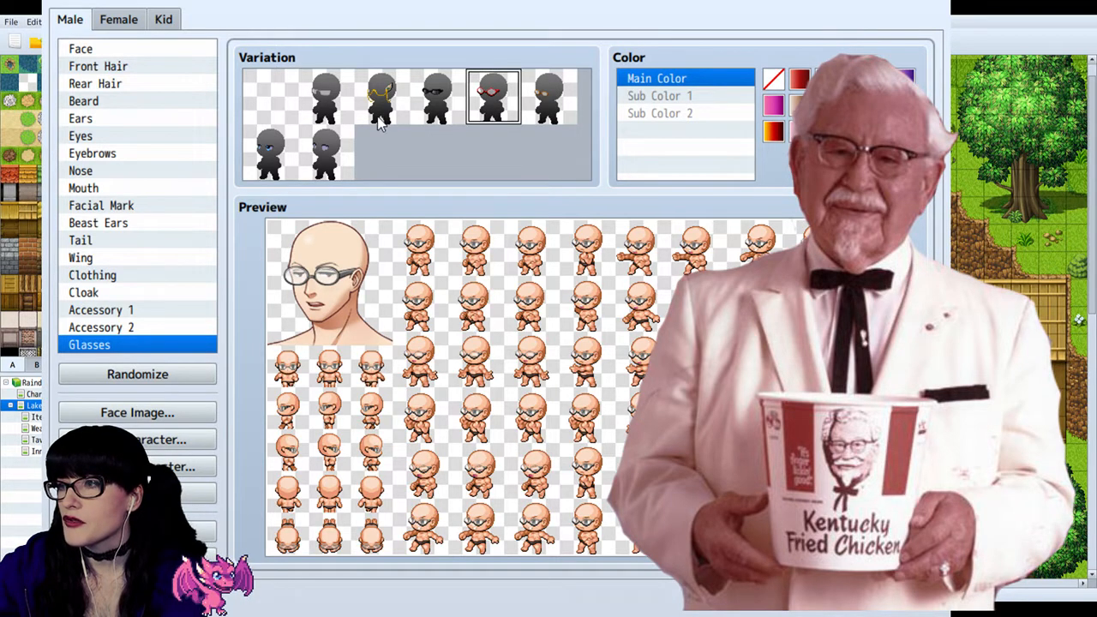
{"action": "left_click", "coordinate": [326, 96]}
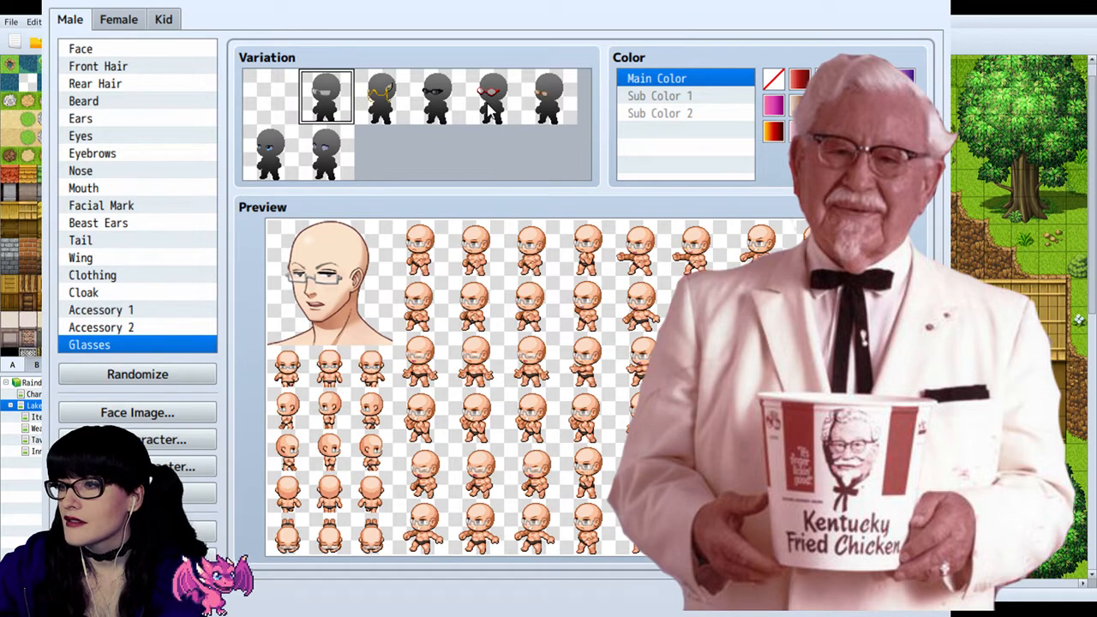
{"action": "left_click", "coordinate": [490, 103]}
{"action": "left_click", "coordinate": [336, 114]}
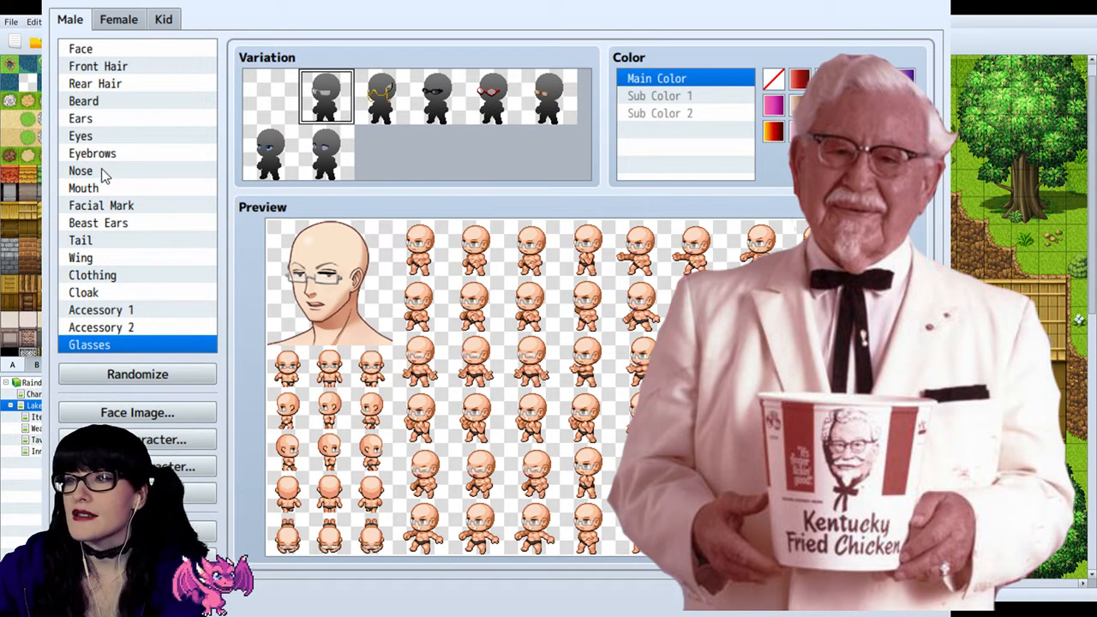
Step: Try several beard variations on the male character and pick the moustache with a pointed goatee
{"action": "left_click", "coordinate": [108, 102]}
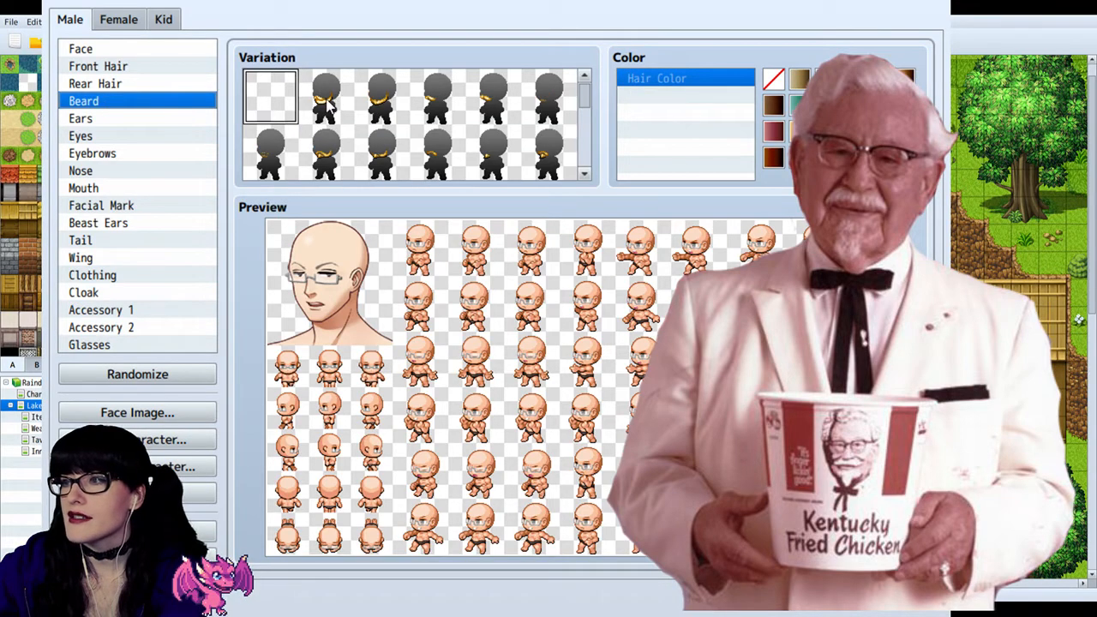
{"action": "left_click", "coordinate": [332, 101]}
{"action": "left_click", "coordinate": [390, 103]}
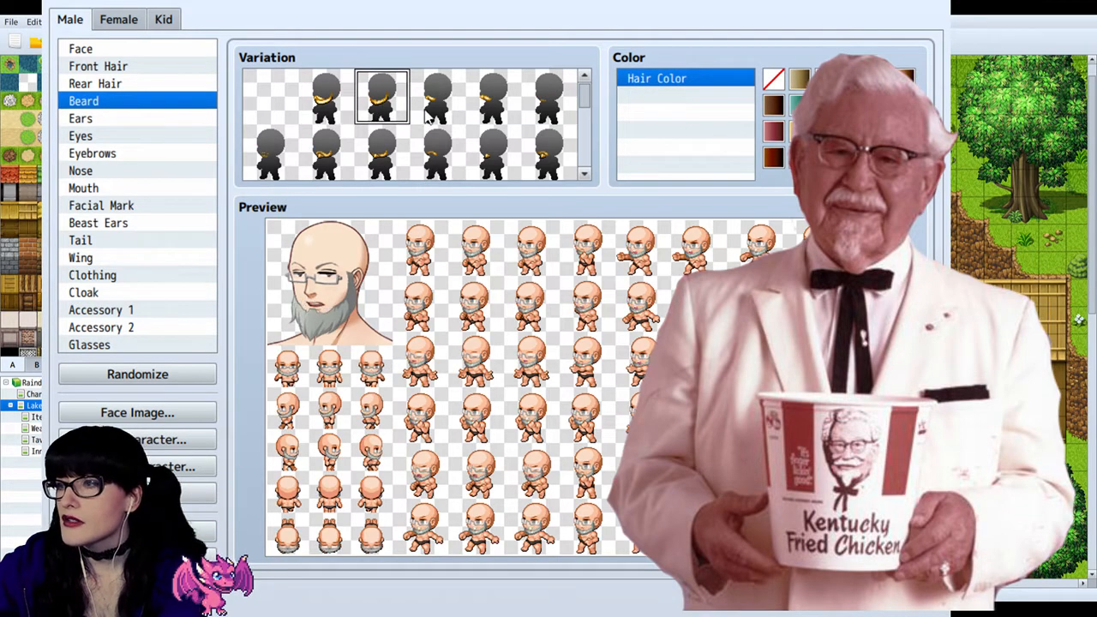
{"action": "left_click", "coordinate": [401, 151]}
{"action": "left_click", "coordinate": [430, 161]}
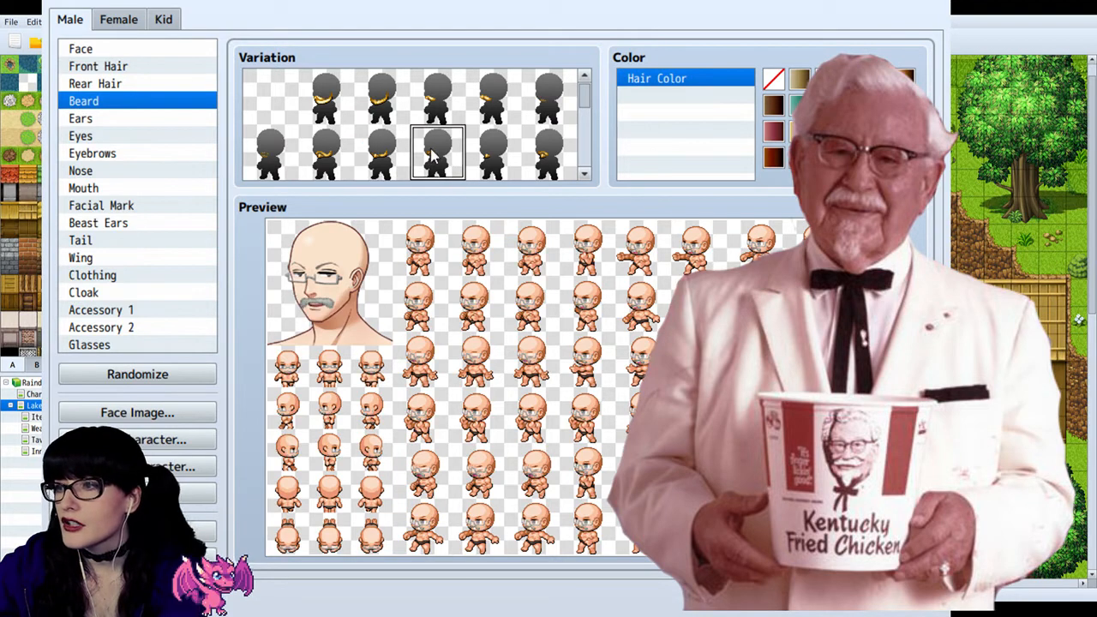
{"action": "left_click", "coordinate": [478, 155]}
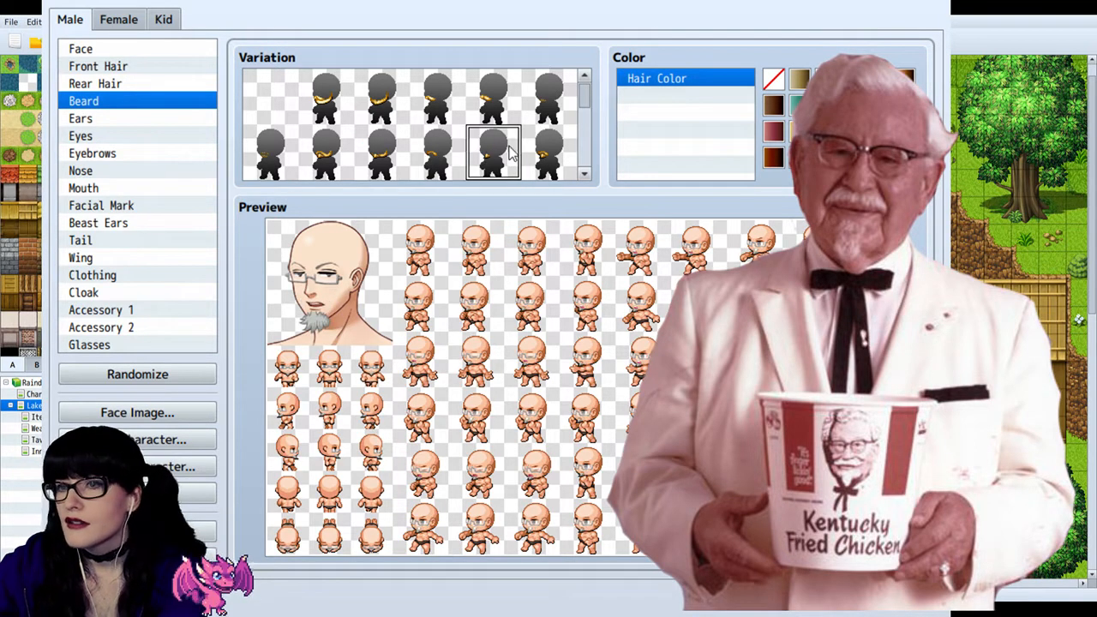
{"action": "left_click", "coordinate": [555, 161]}
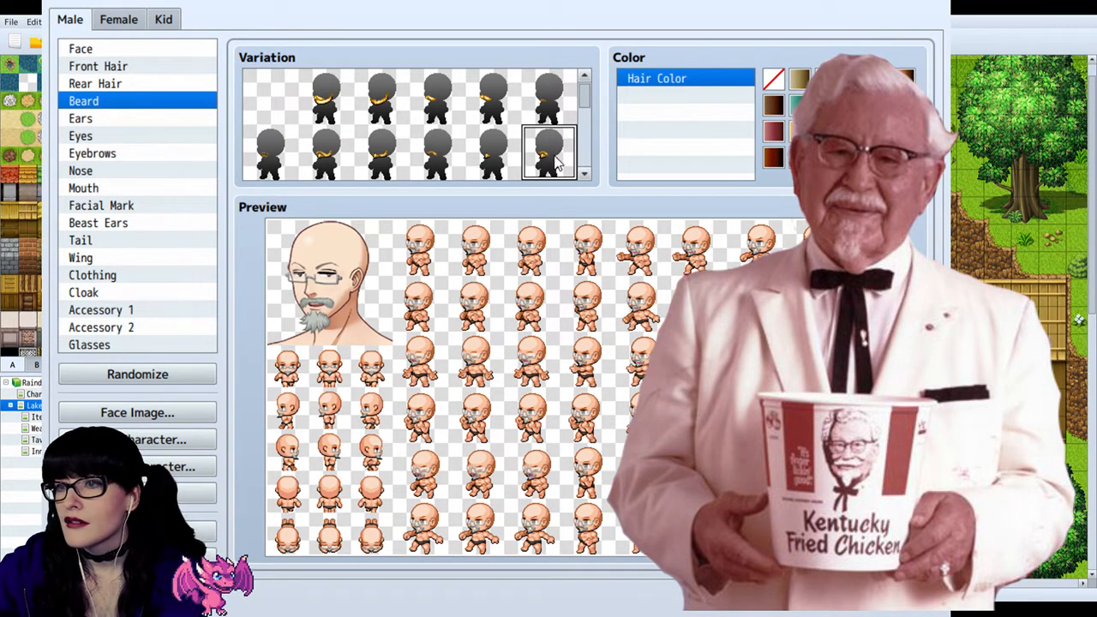
Step: Check the remaining beard variations, return to the moustache with the pointed goatee, and set its hair color to white
{"action": "scroll", "coordinate": [556, 162], "scroll_direction": "down", "scroll_amount": 2}
{"action": "scroll", "coordinate": [414, 163], "scroll_direction": "down", "scroll_amount": 1}
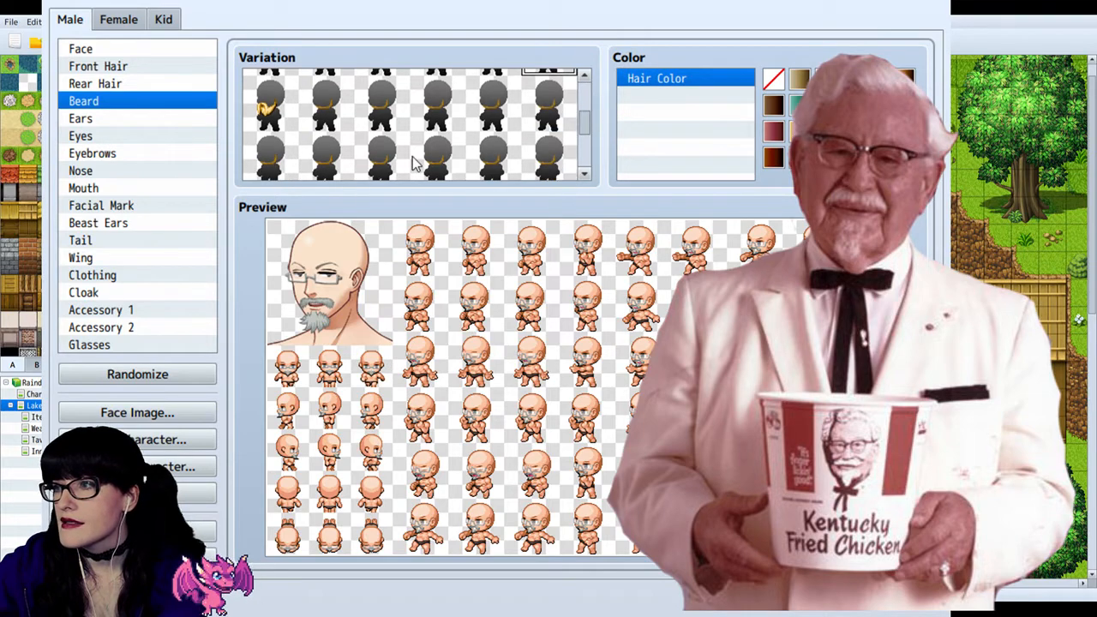
{"action": "scroll", "coordinate": [412, 166], "scroll_direction": "down", "scroll_amount": 2}
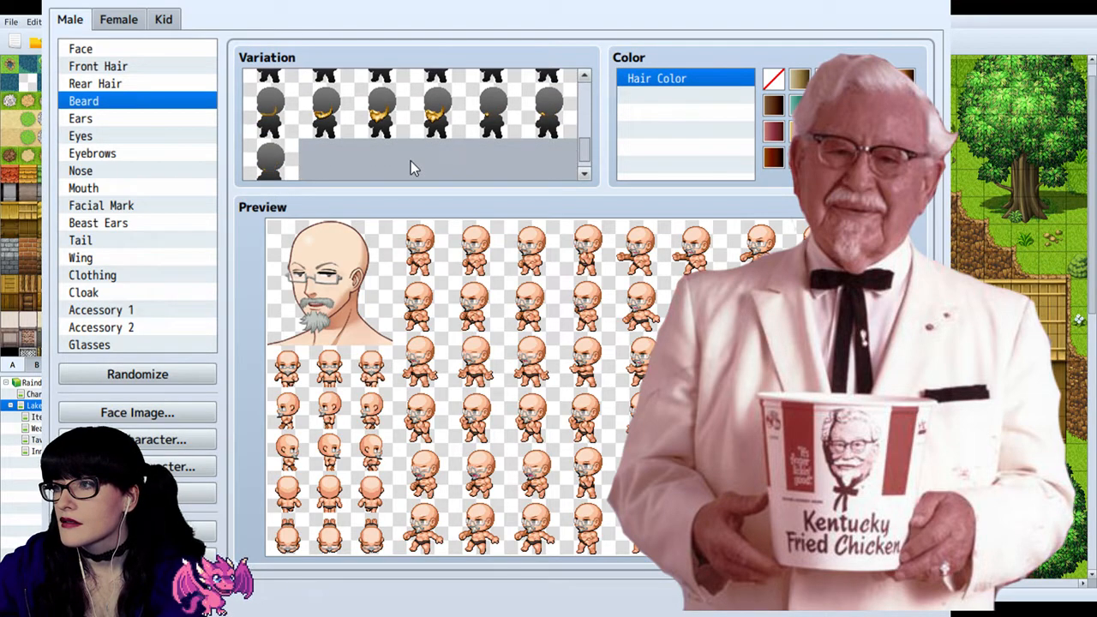
{"action": "left_click", "coordinate": [330, 131]}
{"action": "scroll", "coordinate": [343, 132], "scroll_direction": "up", "scroll_amount": 2}
{"action": "left_click", "coordinate": [545, 106]}
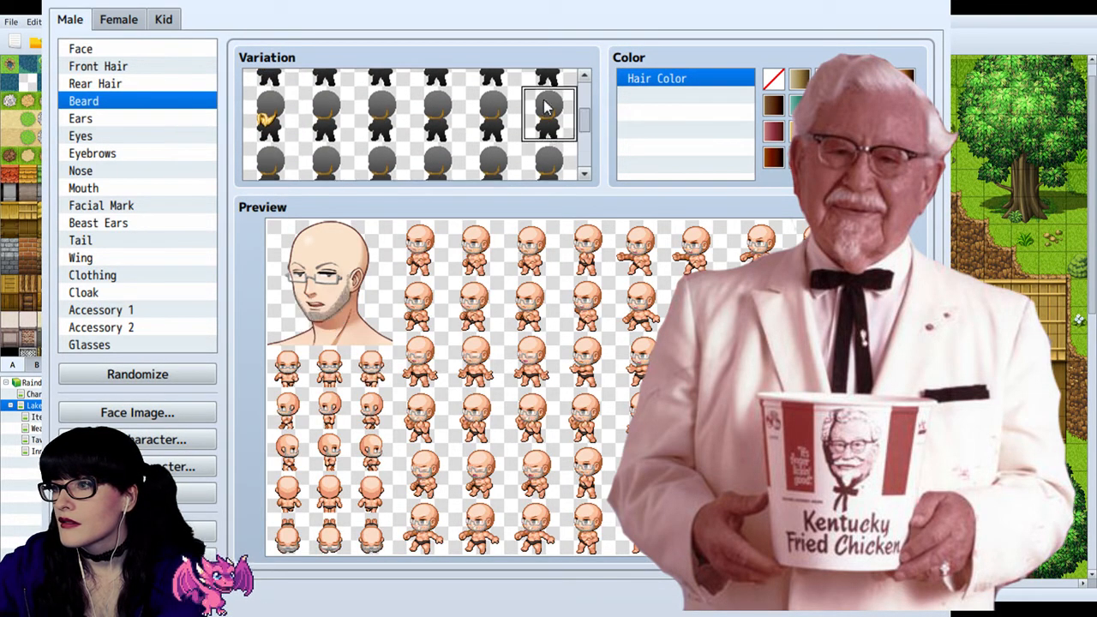
{"action": "scroll", "coordinate": [545, 106], "scroll_direction": "up", "scroll_amount": 1}
{"action": "left_click", "coordinate": [555, 94]}
{"action": "scroll", "coordinate": [550, 105], "scroll_direction": "up", "scroll_amount": 3}
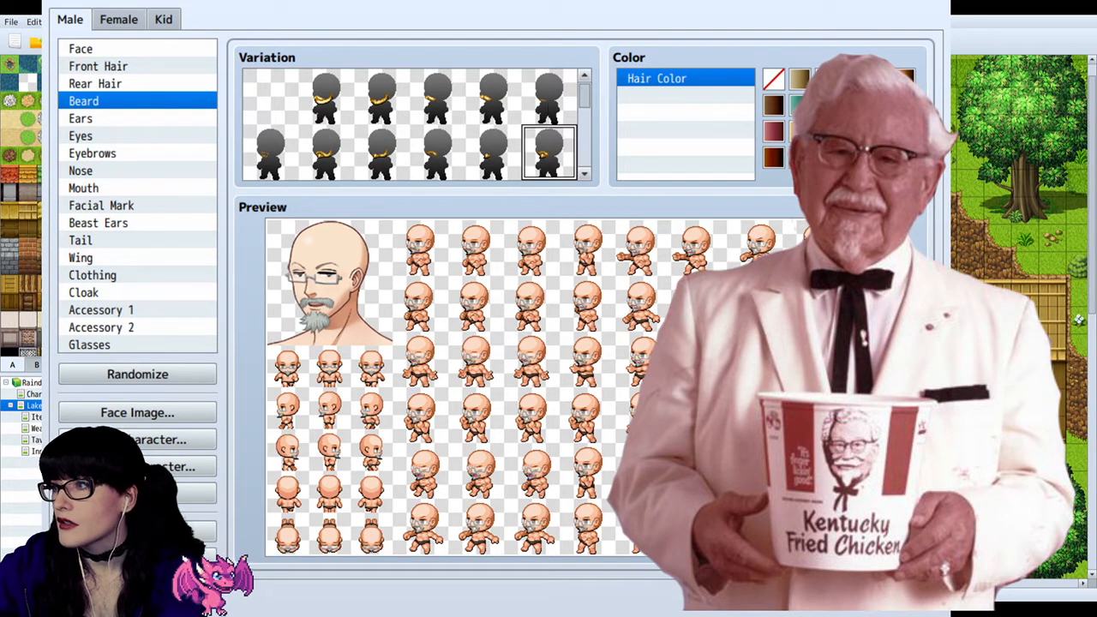
{"action": "left_click", "coordinate": [852, 105]}
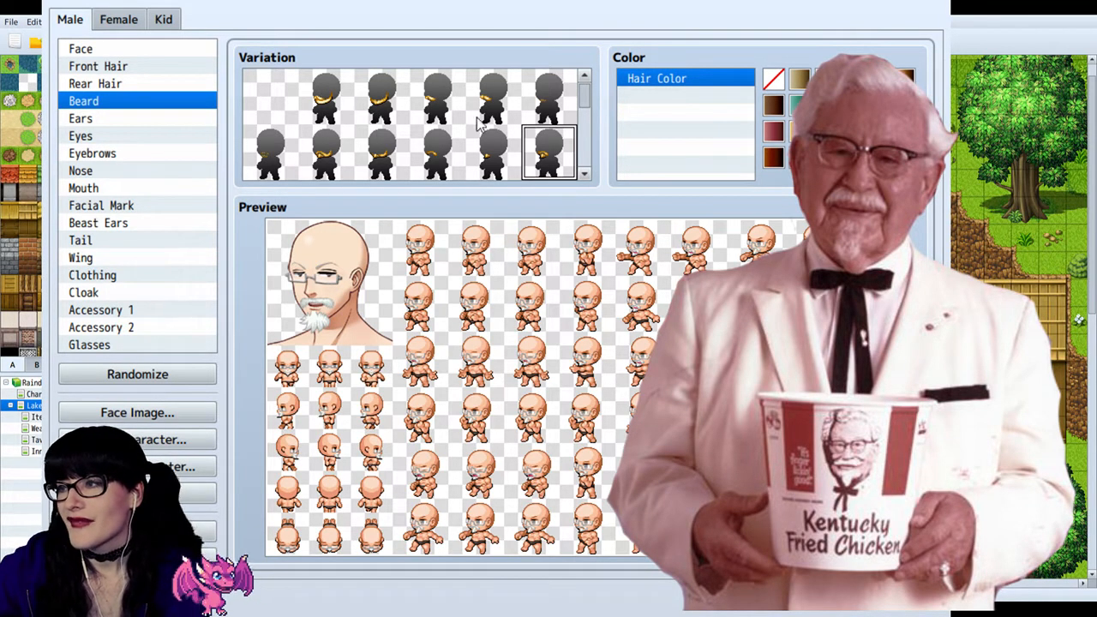
Step: Look through the full list of beard variations once more for a closer match to the Colonel's moustache and goatee
{"action": "scroll", "coordinate": [481, 128], "scroll_direction": "down", "scroll_amount": 1}
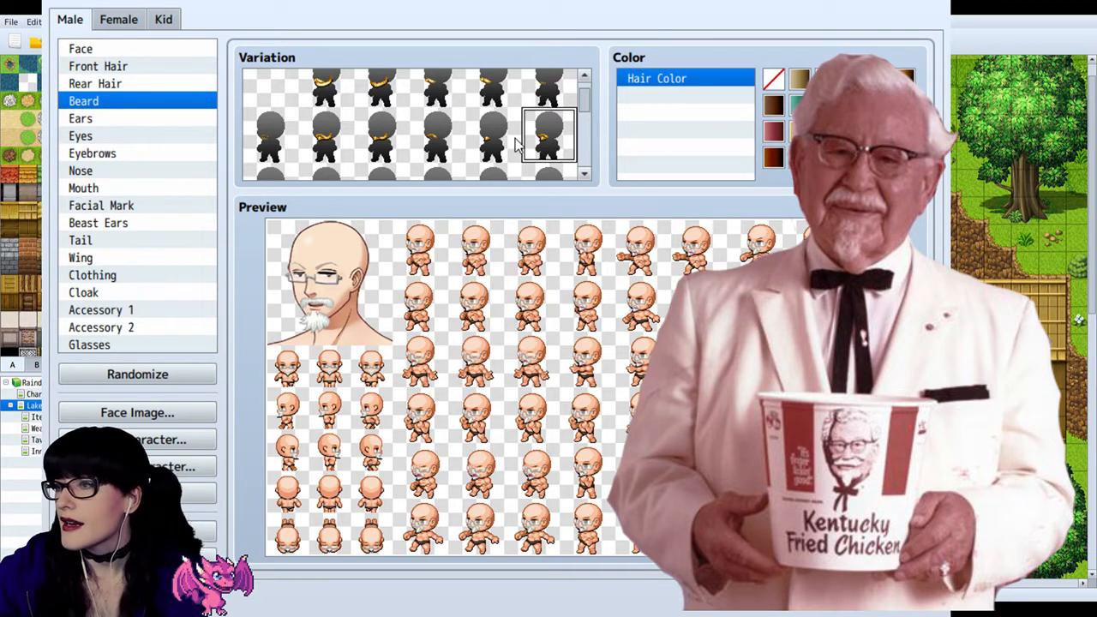
{"action": "left_click", "coordinate": [481, 151]}
{"action": "left_click", "coordinate": [545, 146]}
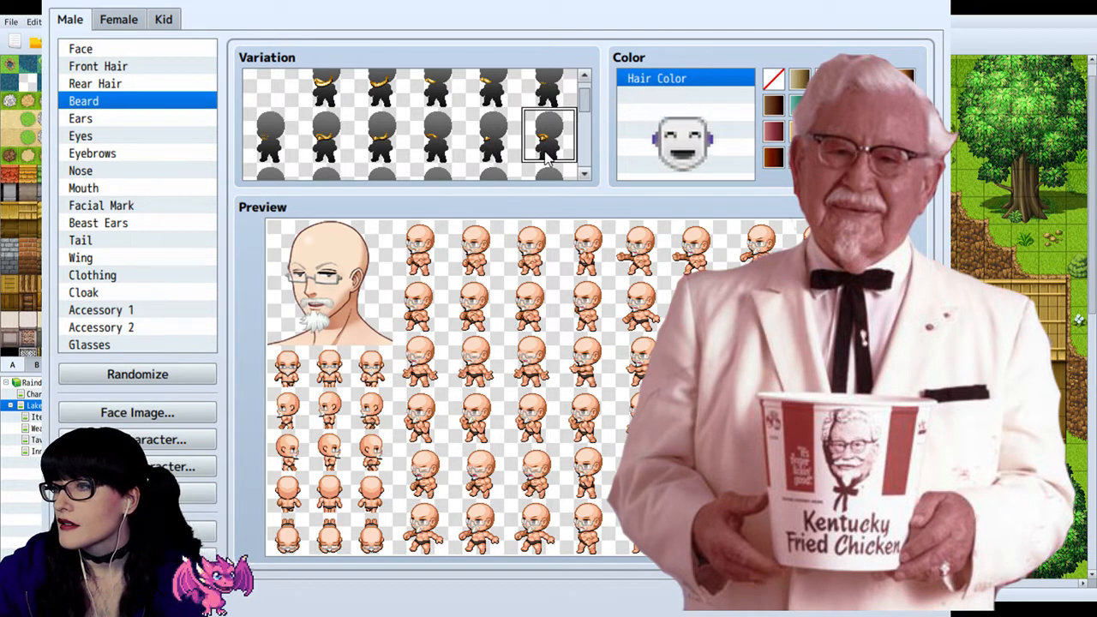
{"action": "scroll", "coordinate": [358, 114], "scroll_direction": "down", "scroll_amount": 2}
{"action": "scroll", "coordinate": [358, 114], "scroll_direction": "down", "scroll_amount": 2}
{"action": "scroll", "coordinate": [357, 114], "scroll_direction": "down", "scroll_amount": 2}
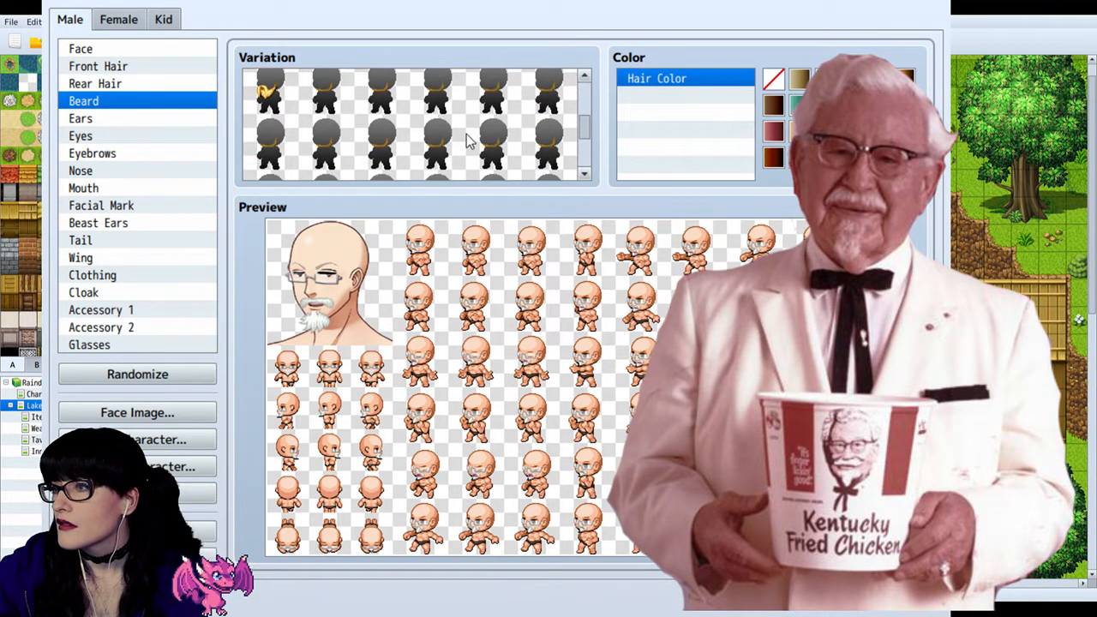
{"action": "scroll", "coordinate": [469, 139], "scroll_direction": "down", "scroll_amount": 2}
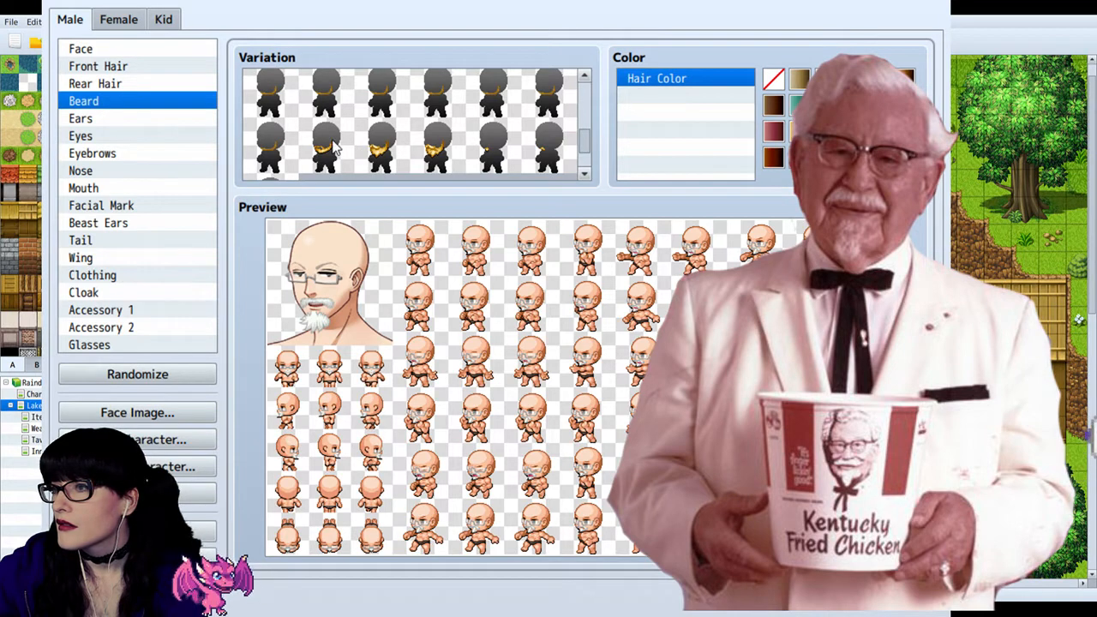
{"action": "scroll", "coordinate": [360, 146], "scroll_direction": "down", "scroll_amount": 2}
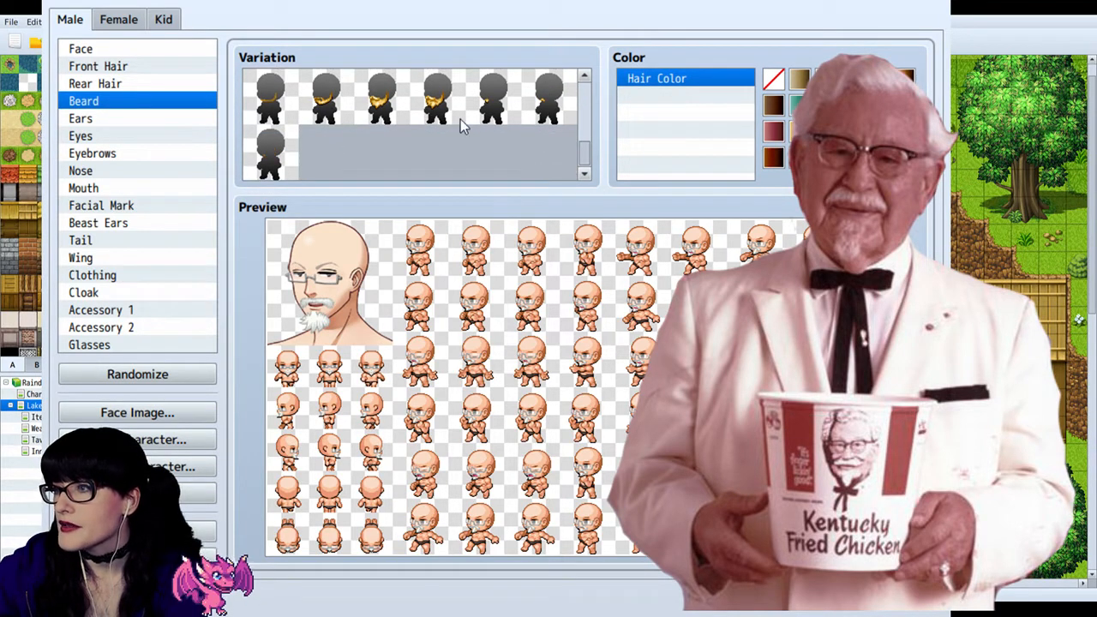
{"action": "scroll", "coordinate": [312, 146], "scroll_direction": "up", "scroll_amount": 2}
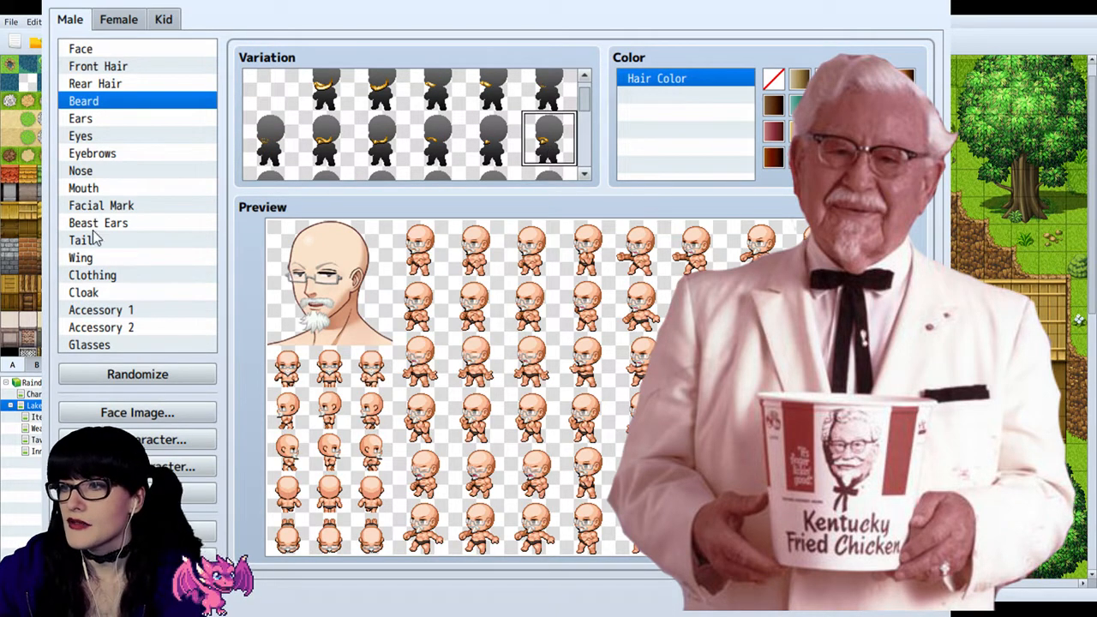
Step: Try the thick-framed and round glasses with the white beard, and return to the thin half-rimmed pair
{"action": "left_click", "coordinate": [131, 346]}
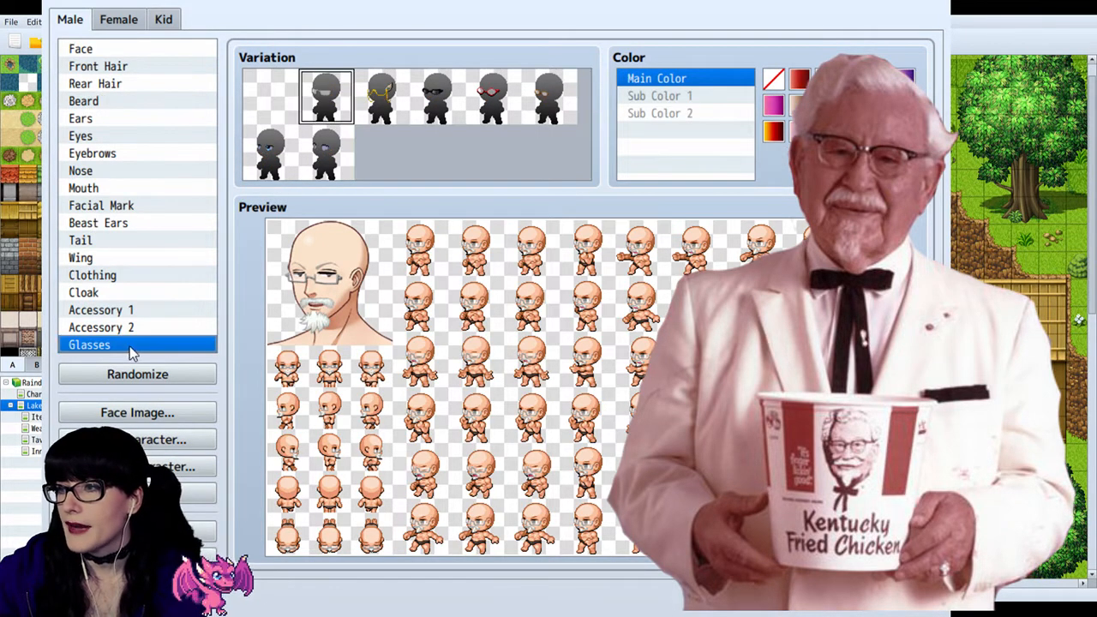
{"action": "left_click", "coordinate": [487, 93]}
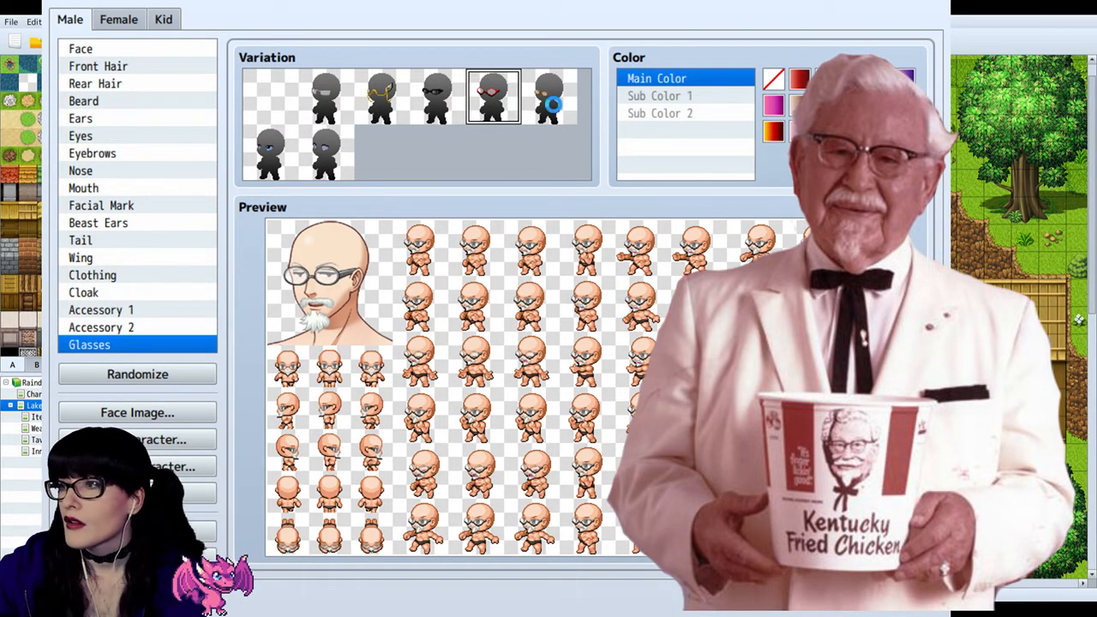
{"action": "left_click", "coordinate": [553, 103]}
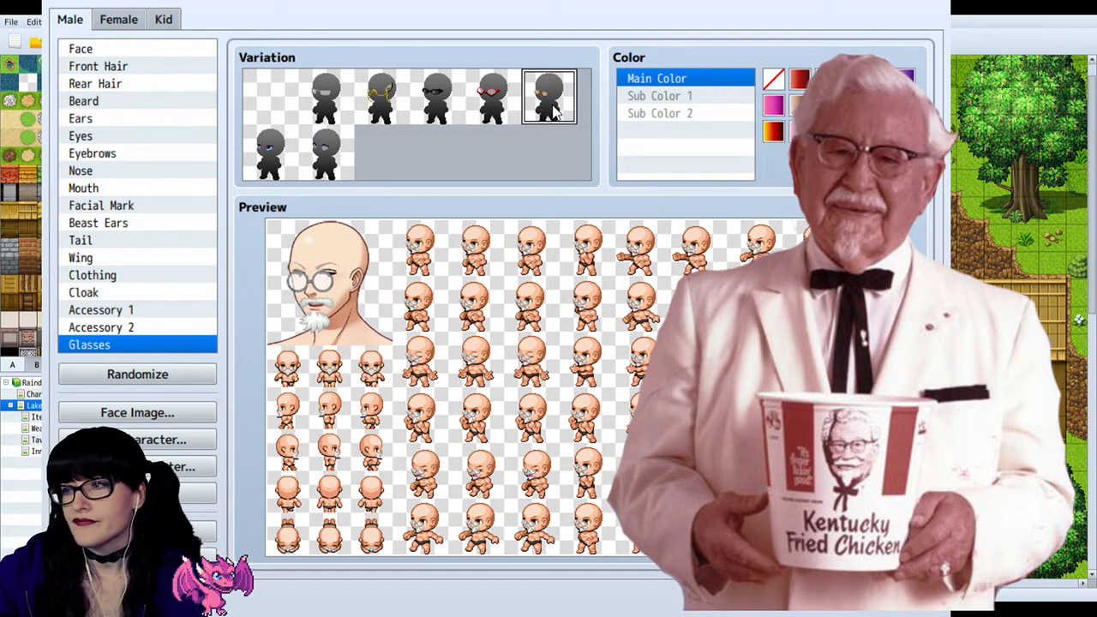
{"action": "left_click", "coordinate": [283, 151]}
{"action": "left_click", "coordinate": [310, 151]}
{"action": "left_click", "coordinate": [340, 109]}
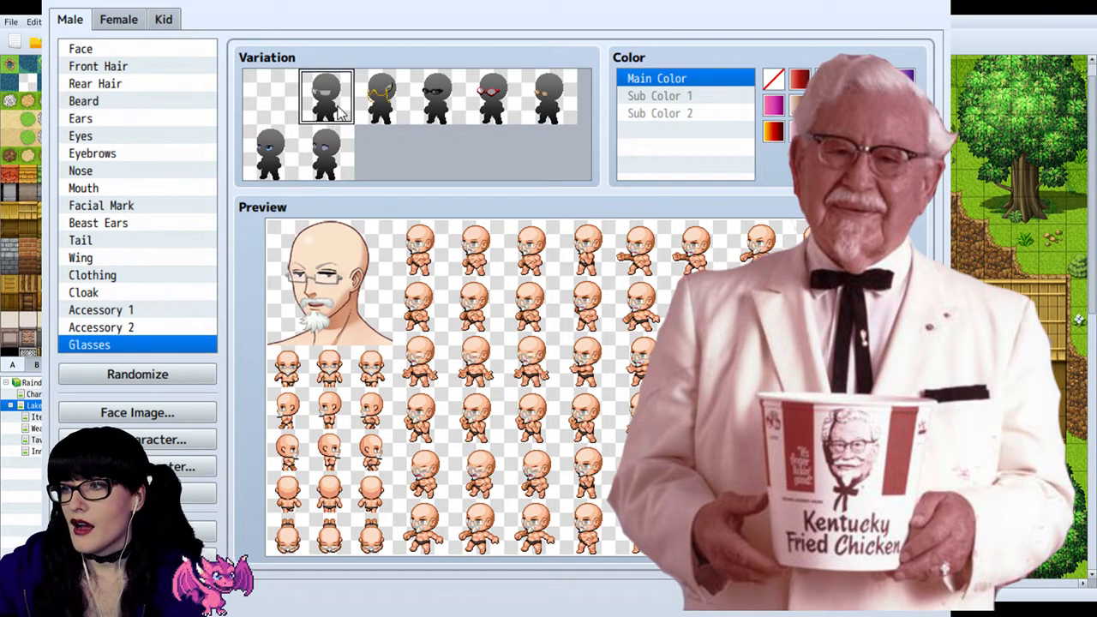
Step: Compare the thick-framed glasses repeatedly with the thin half-rimmed ones on the bearded face, ending on the thin pair
{"action": "left_click", "coordinate": [278, 148]}
{"action": "left_click", "coordinate": [329, 114]}
{"action": "left_click", "coordinate": [476, 110]}
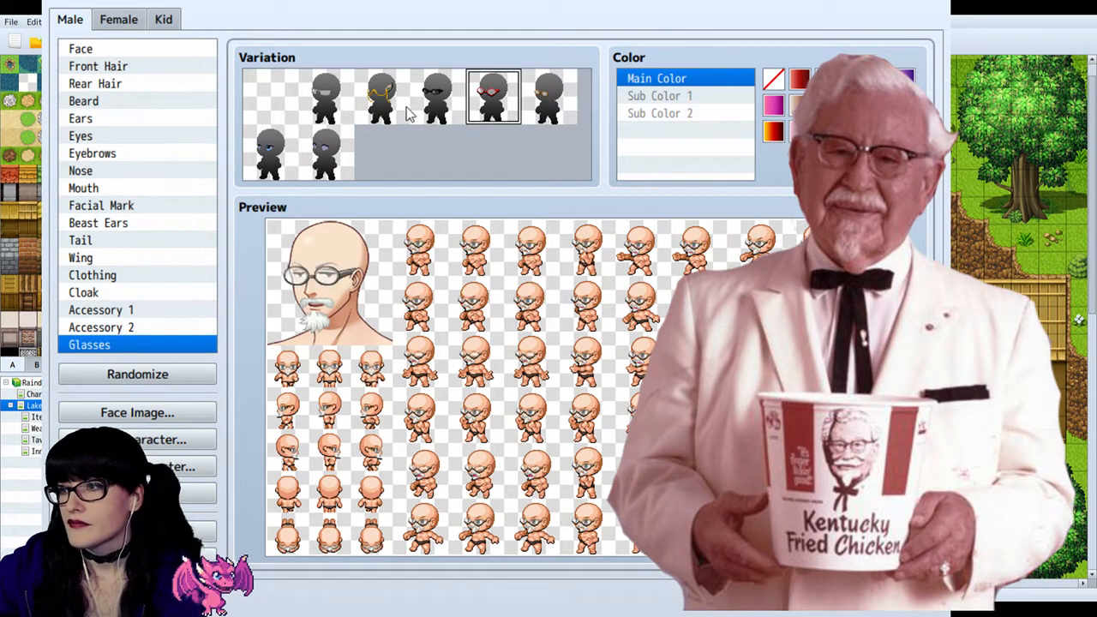
{"action": "left_click", "coordinate": [331, 111]}
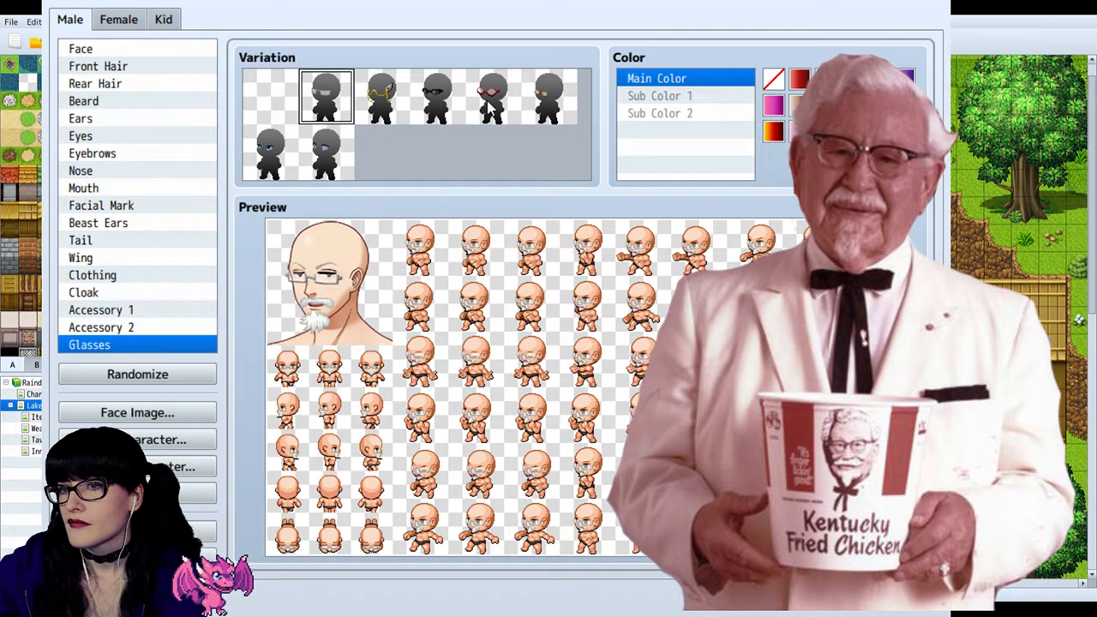
{"action": "left_click", "coordinate": [492, 103]}
{"action": "left_click", "coordinate": [347, 113]}
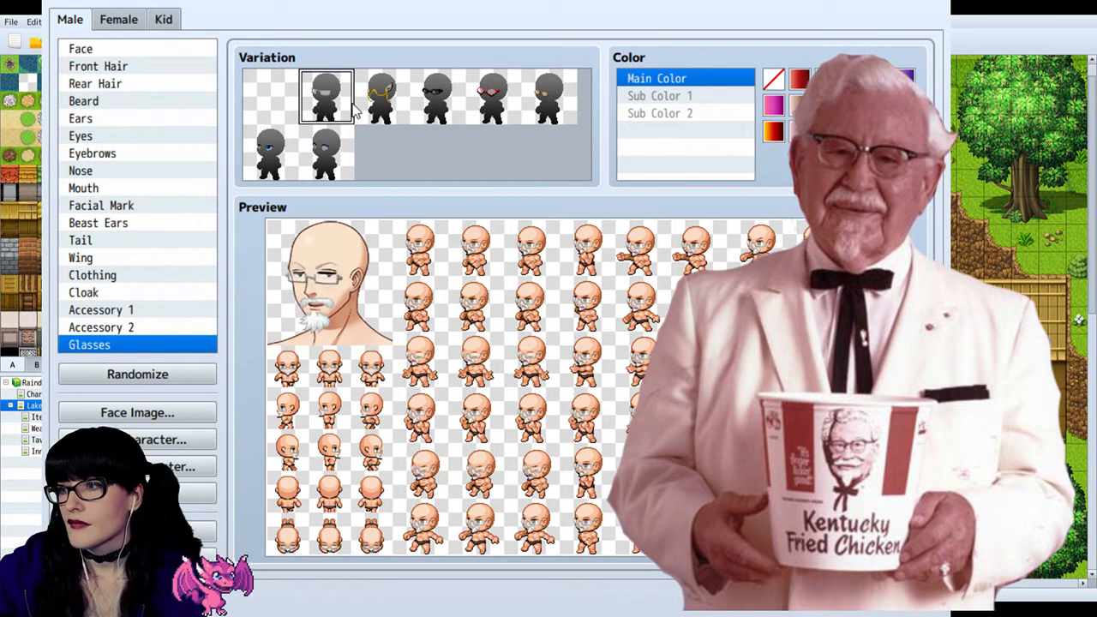
{"action": "left_click", "coordinate": [495, 122]}
{"action": "left_click", "coordinate": [333, 94]}
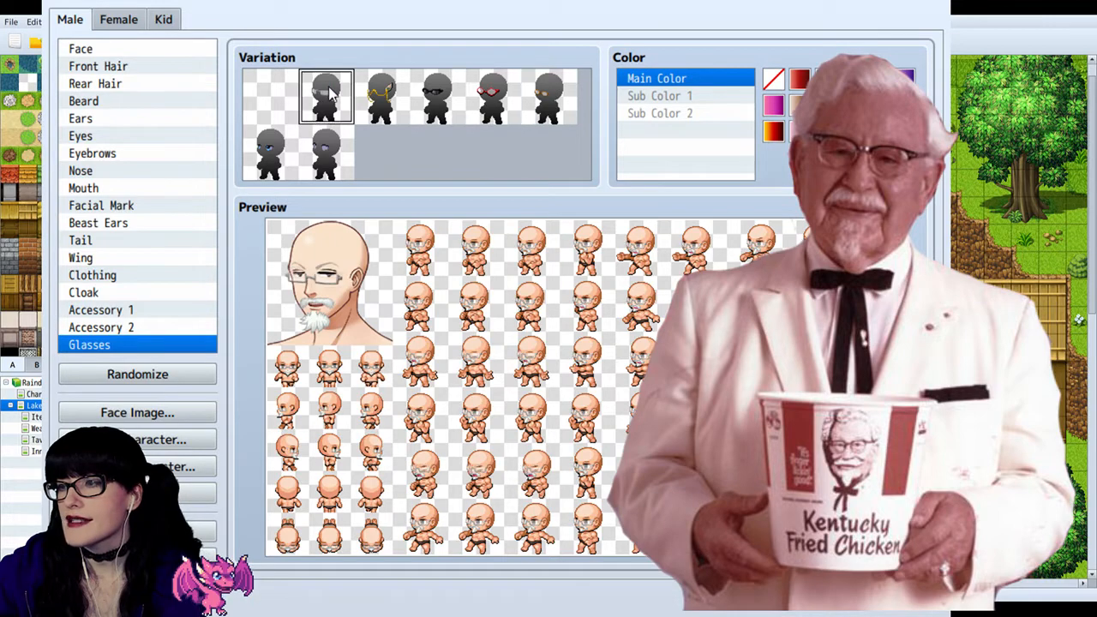
Step: Compare the round glasses and the last two Glasses variations with the thin half-rimmed pair, and put the thin pair back on
{"action": "left_click", "coordinate": [564, 103]}
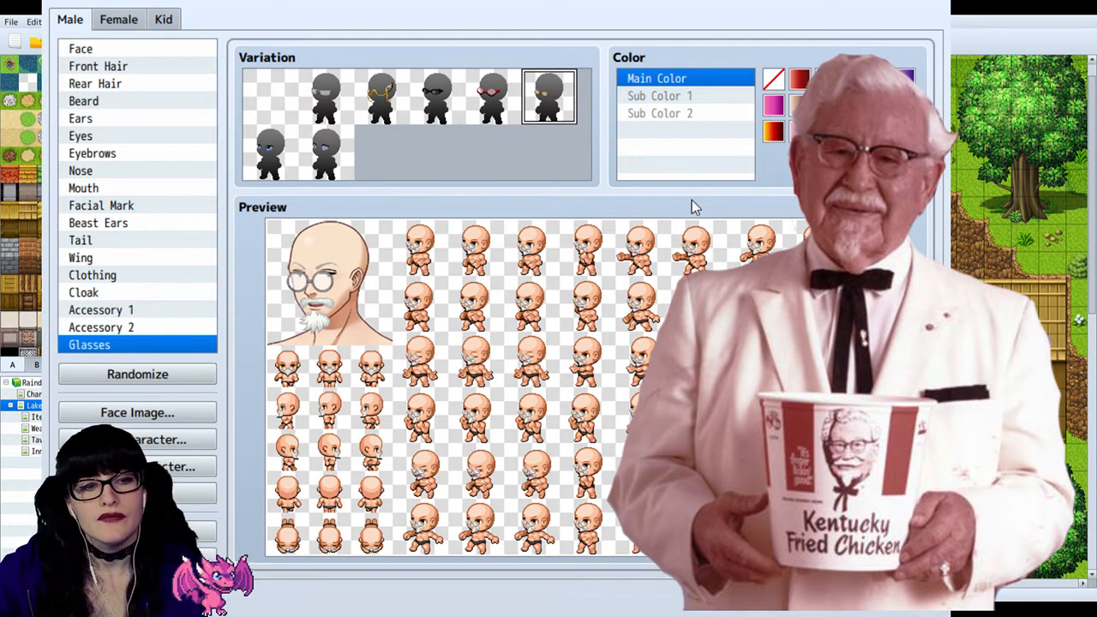
{"action": "left_click", "coordinate": [326, 157]}
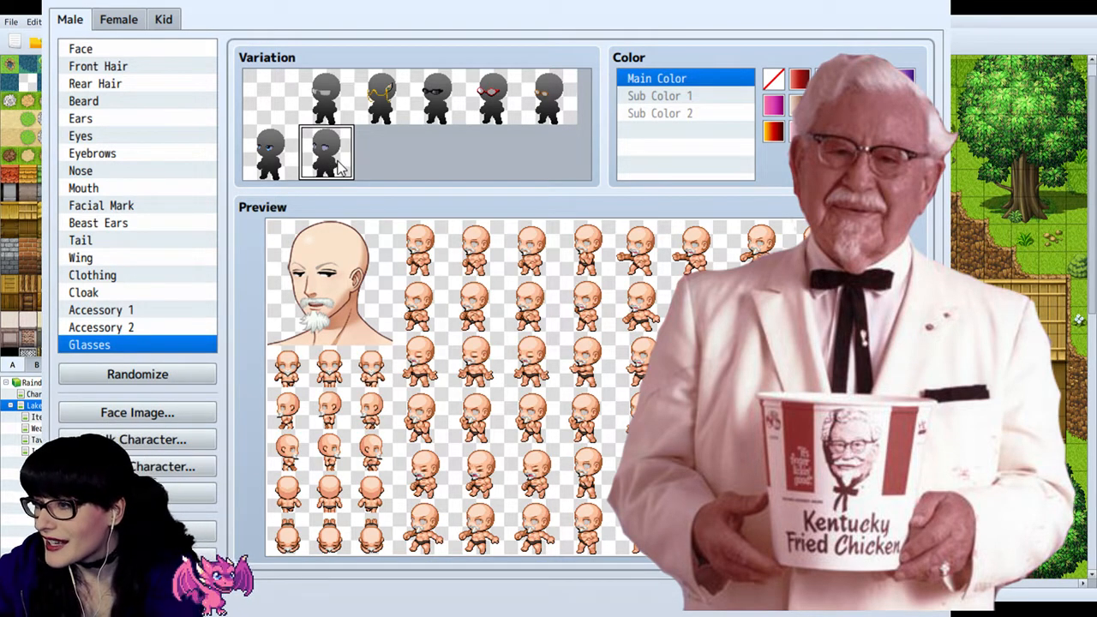
{"action": "left_click", "coordinate": [328, 109]}
{"action": "left_click", "coordinate": [333, 158]}
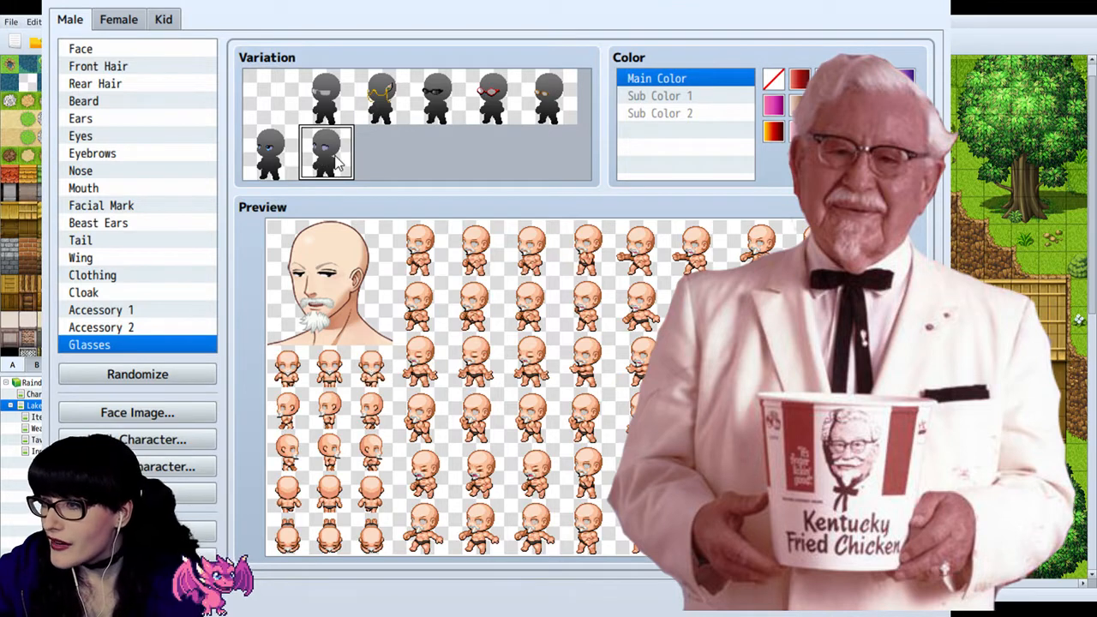
{"action": "left_click", "coordinate": [295, 163]}
{"action": "left_click", "coordinate": [318, 161]}
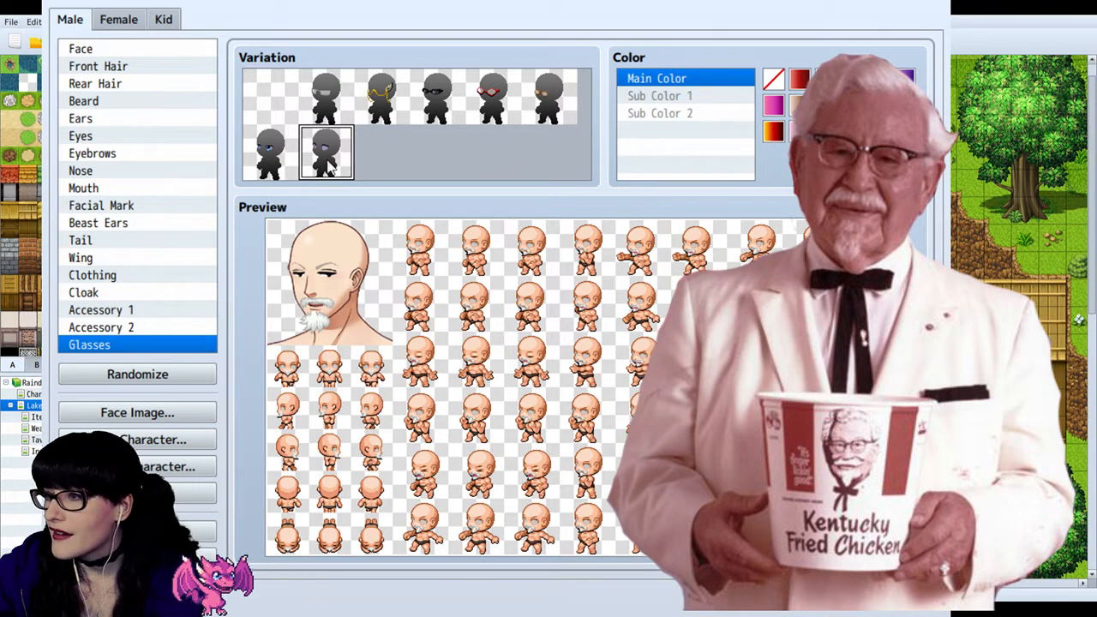
{"action": "left_click", "coordinate": [271, 154]}
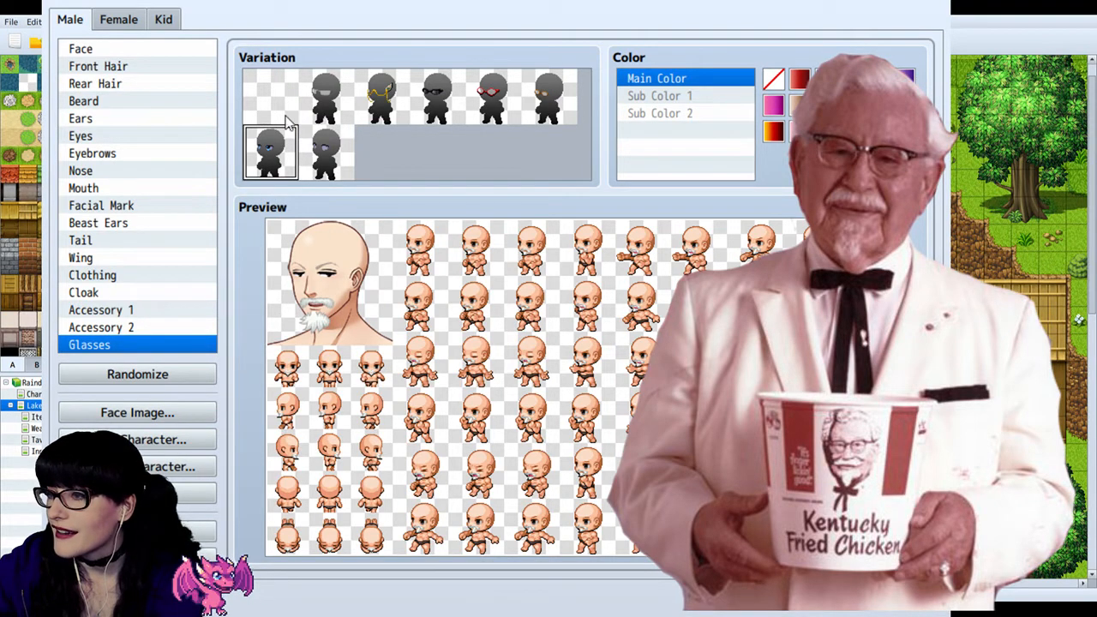
{"action": "left_click", "coordinate": [312, 103]}
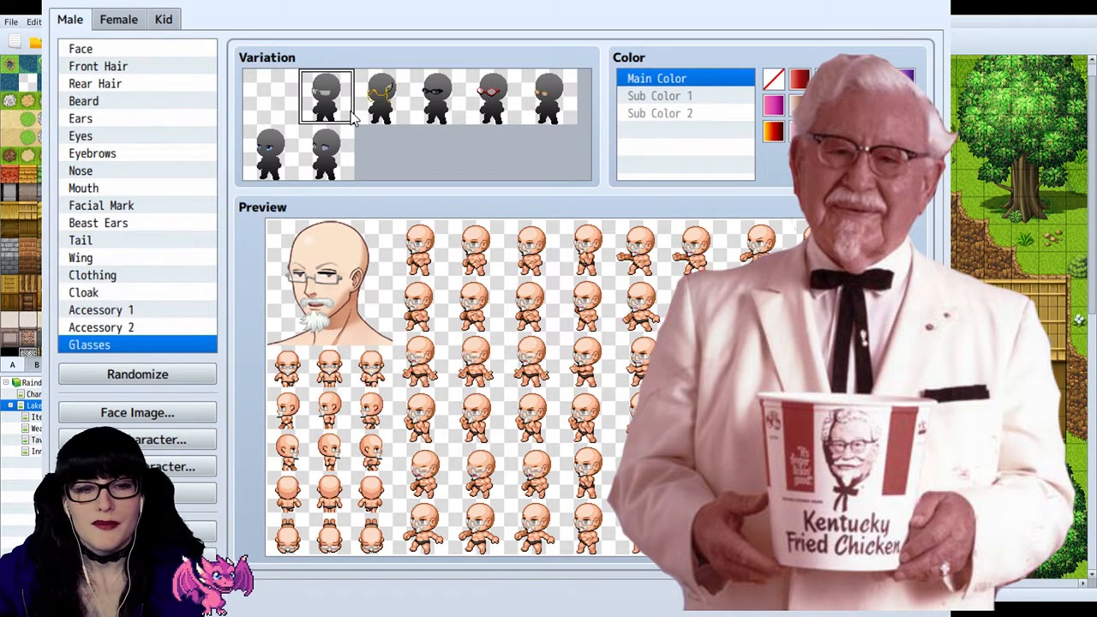
{"action": "left_click", "coordinate": [330, 154]}
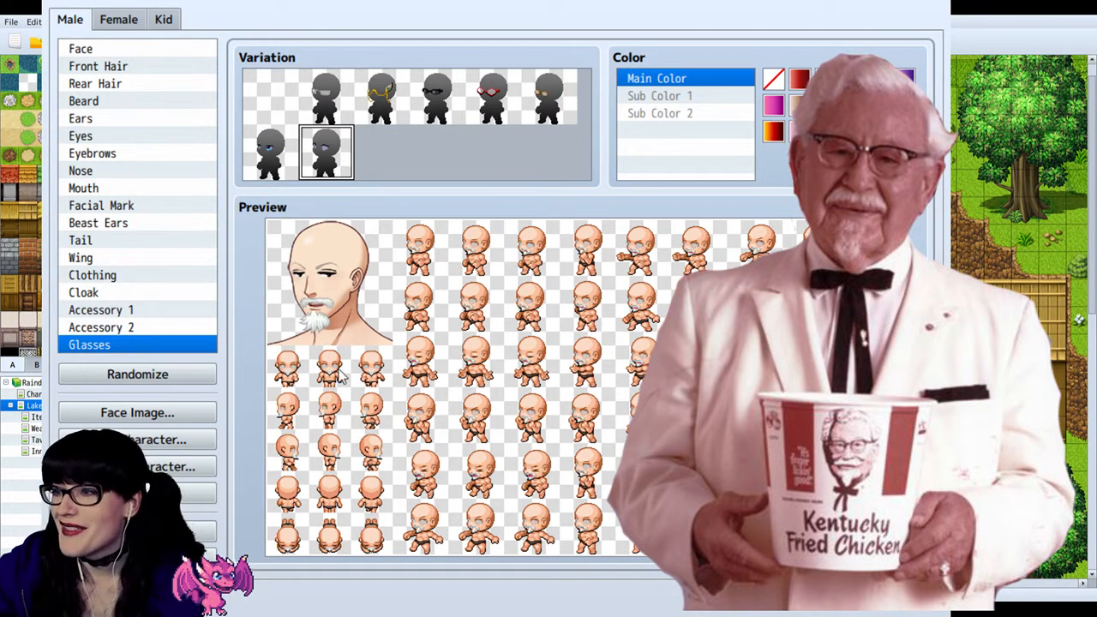
{"action": "left_click", "coordinate": [328, 101]}
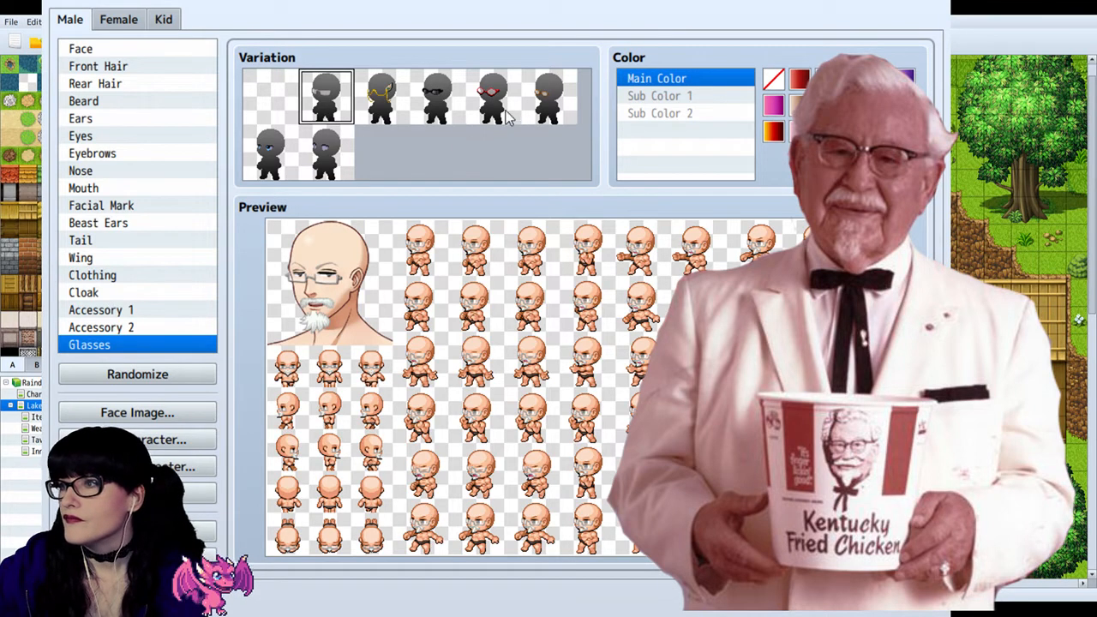
Step: Check the round and thick-framed glasses one more time, and keep the thin half-rimmed pair on the character
{"action": "left_click", "coordinate": [533, 104]}
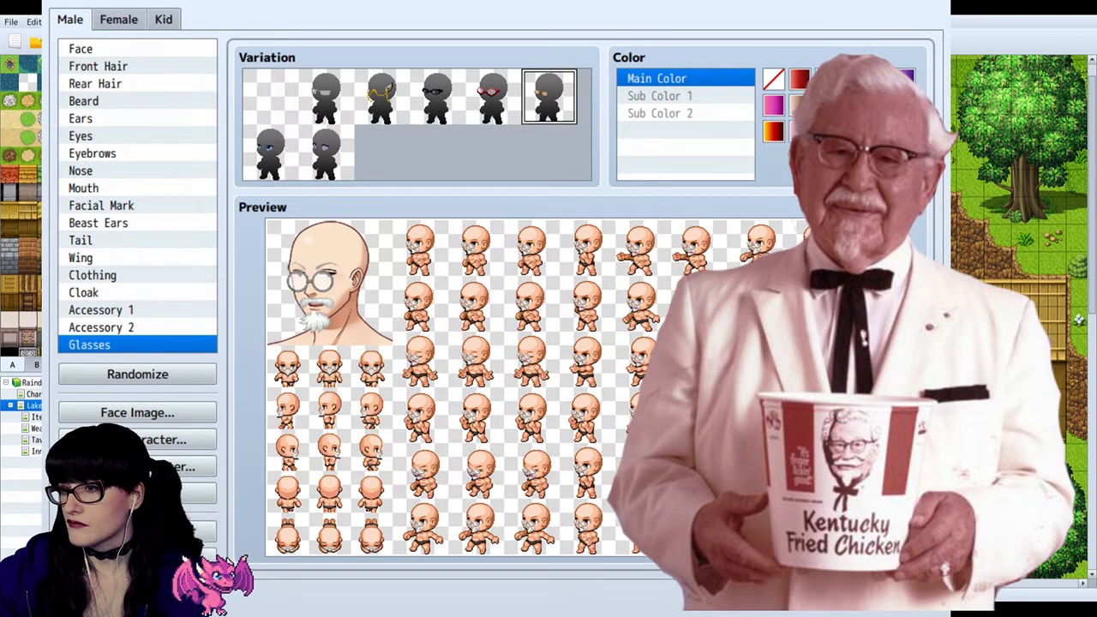
{"action": "left_click", "coordinate": [471, 85]}
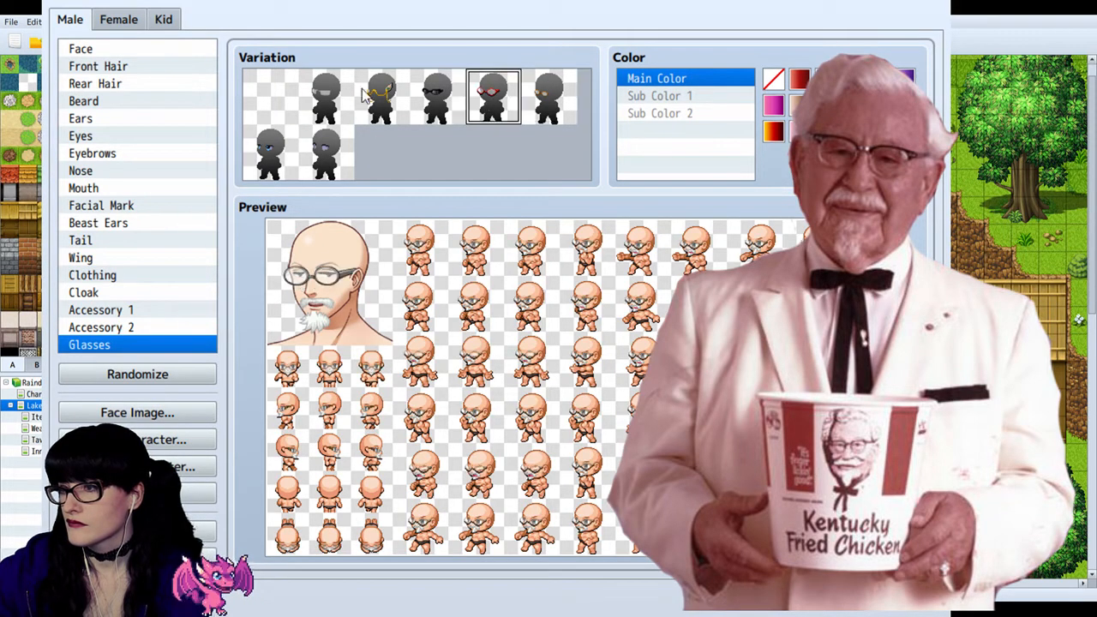
{"action": "left_click", "coordinate": [331, 104]}
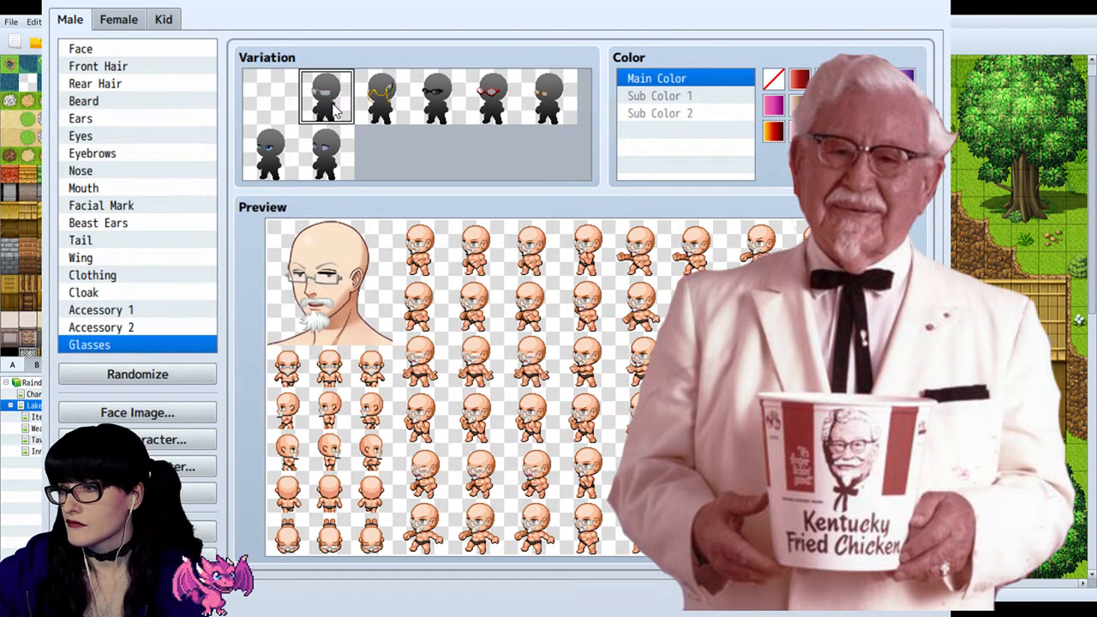
Step: Give the character the round black-framed glasses and the swept-back rear hair from the second row of variations
{"action": "left_click", "coordinate": [552, 105]}
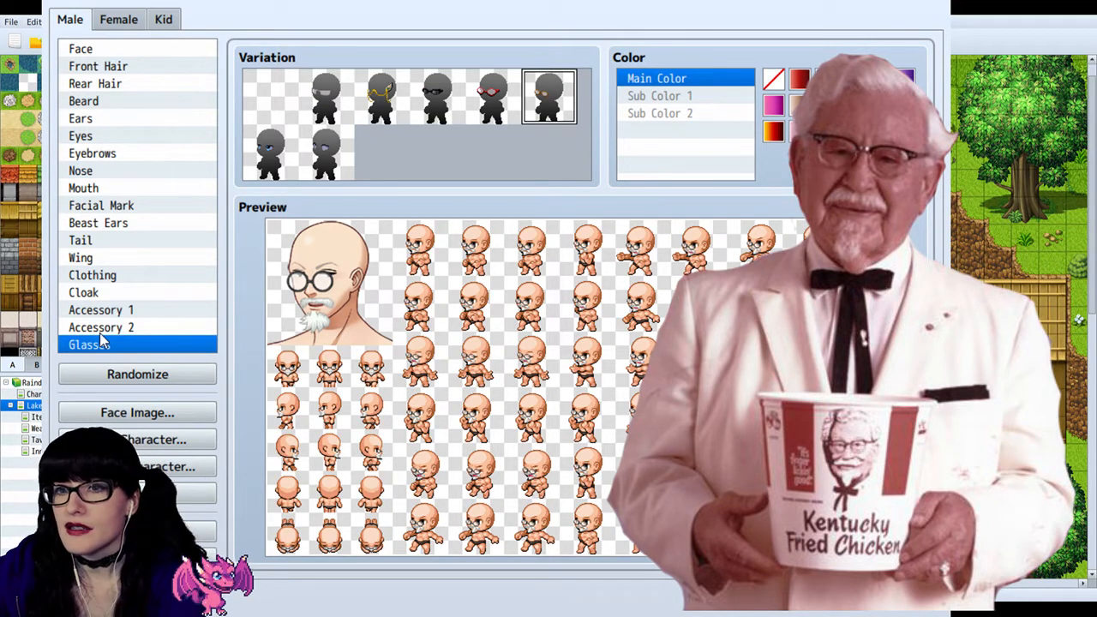
{"action": "left_click", "coordinate": [98, 119]}
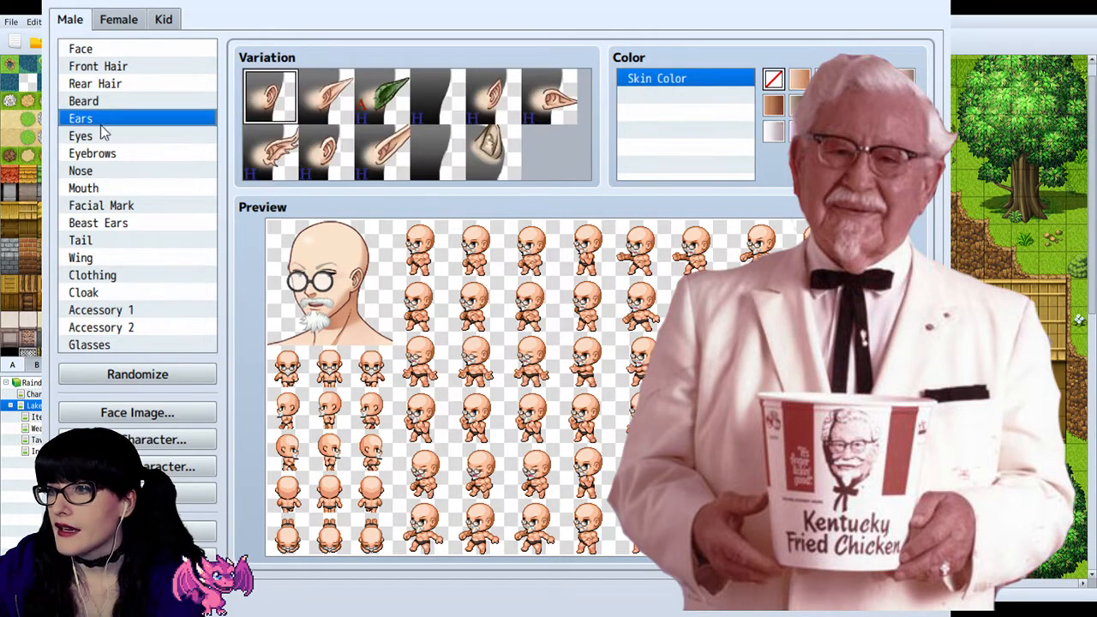
{"action": "left_click", "coordinate": [110, 83]}
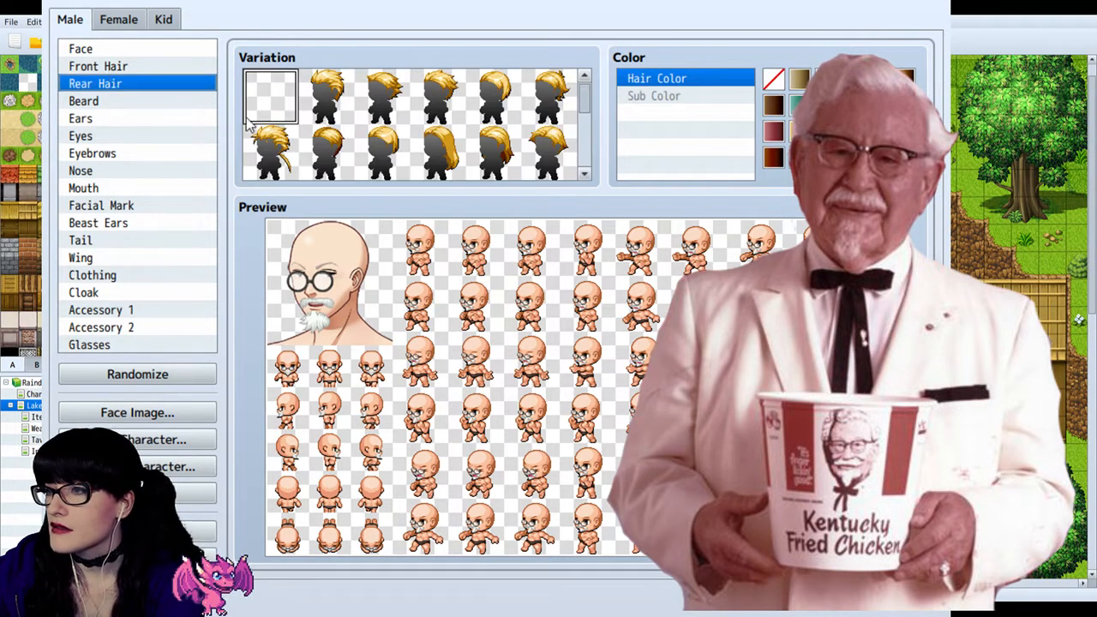
{"action": "left_click", "coordinate": [319, 151]}
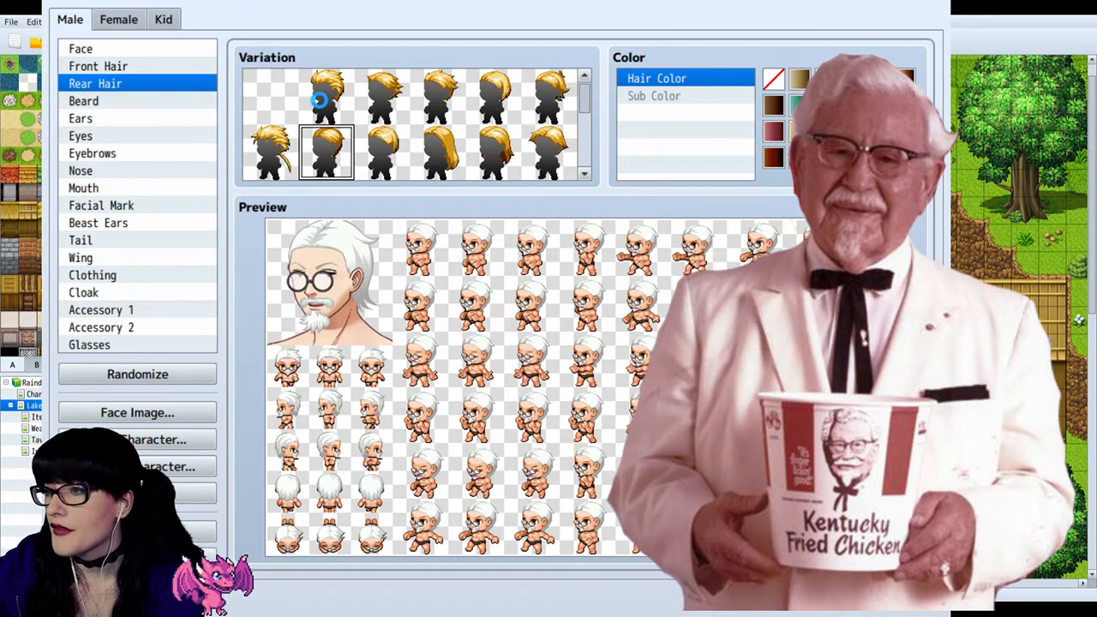
{"action": "left_click", "coordinate": [319, 100]}
{"action": "left_click", "coordinate": [319, 154]}
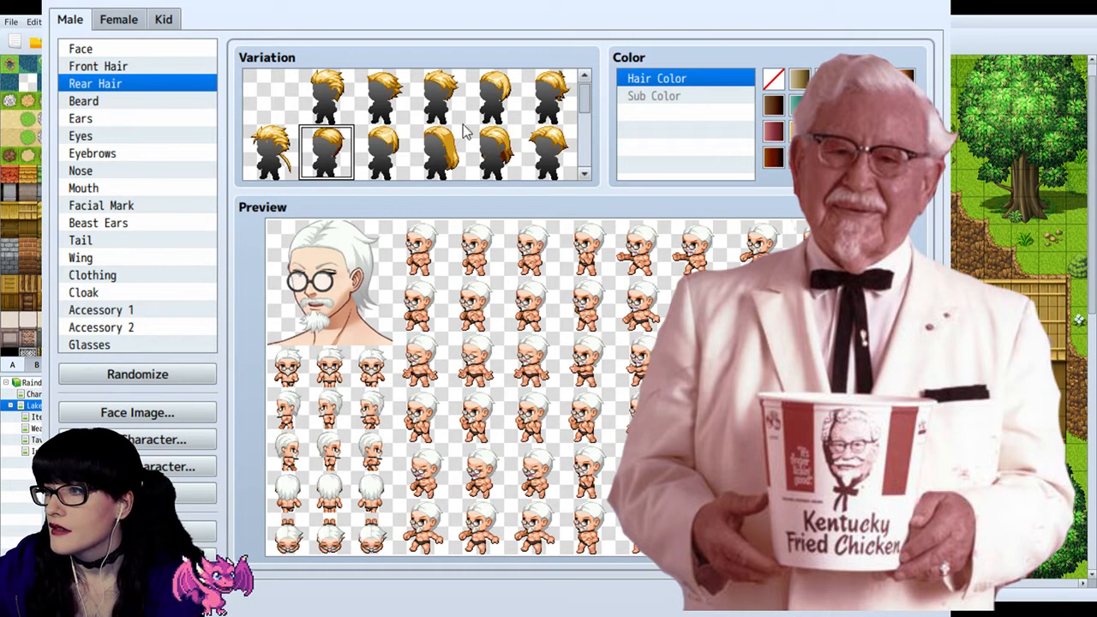
Step: Compare the other Rear Hair variations in the first two rows, and return to the swept-back style
{"action": "left_click", "coordinate": [494, 94]}
{"action": "left_click", "coordinate": [549, 94]}
{"action": "left_click", "coordinate": [550, 146]}
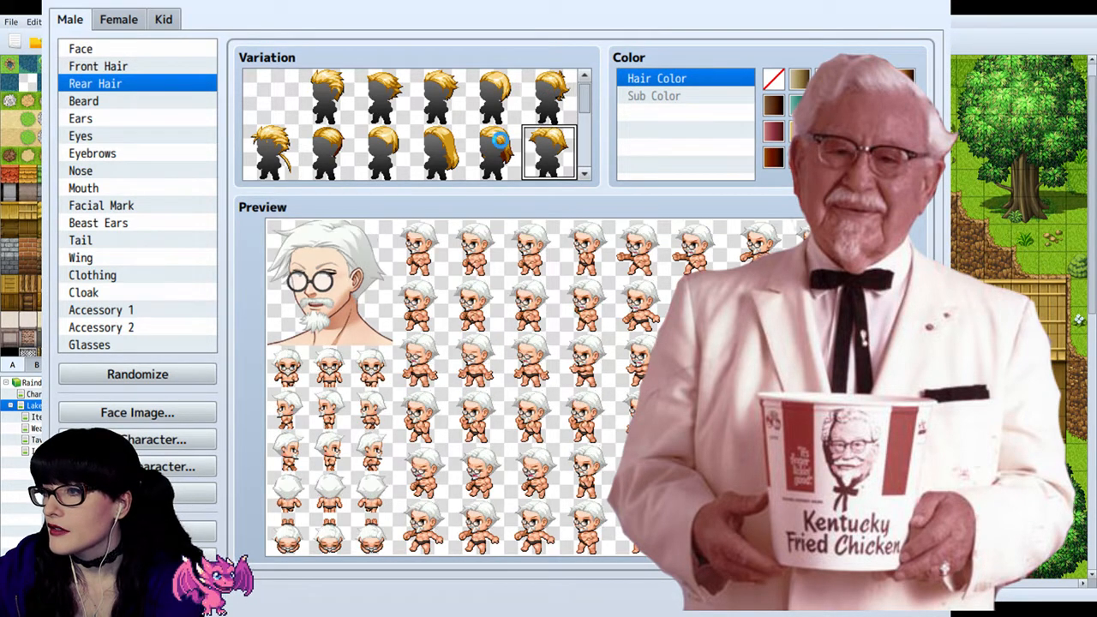
{"action": "left_click", "coordinate": [495, 146]}
{"action": "left_click", "coordinate": [439, 142]}
{"action": "left_click", "coordinate": [383, 141]}
{"action": "left_click", "coordinate": [326, 148]}
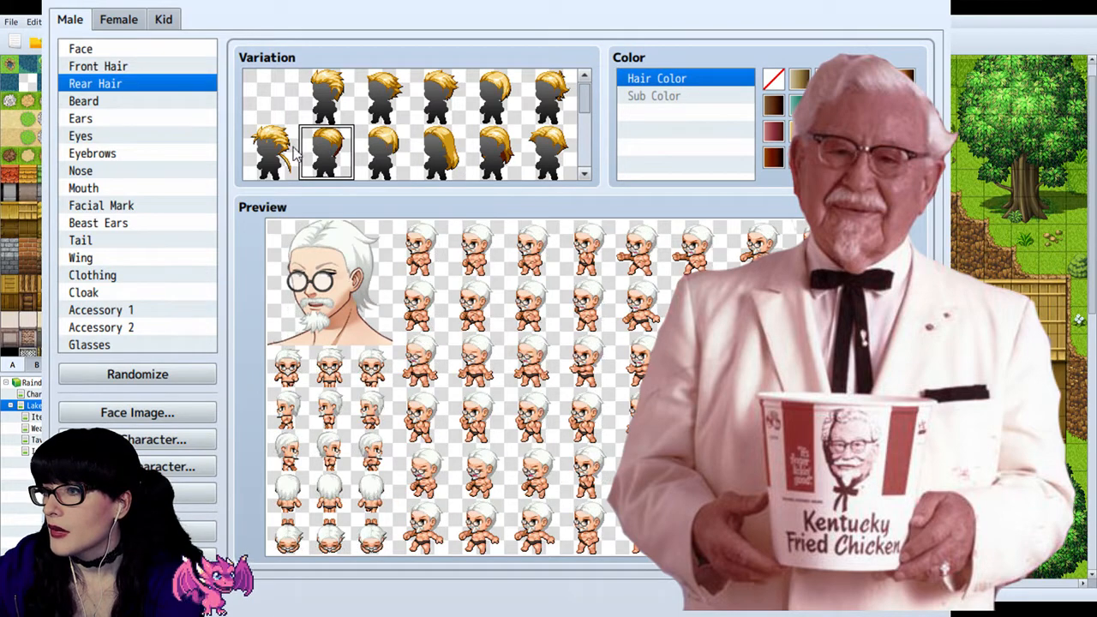
Step: Recheck the spiky and swept-back rear hair, and put on the short smooth style that starts the third row
{"action": "left_click", "coordinate": [270, 151]}
{"action": "left_click", "coordinate": [325, 96]}
{"action": "left_click", "coordinate": [325, 151]}
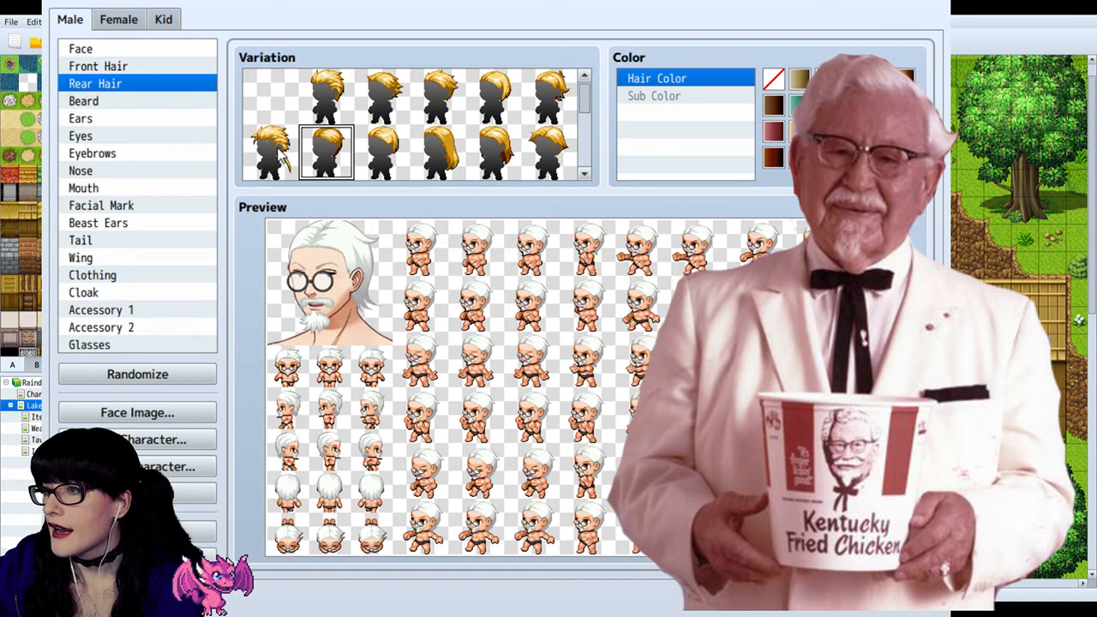
{"action": "scroll", "coordinate": [283, 162], "scroll_direction": "down", "scroll_amount": 1}
{"action": "left_click", "coordinate": [266, 151]}
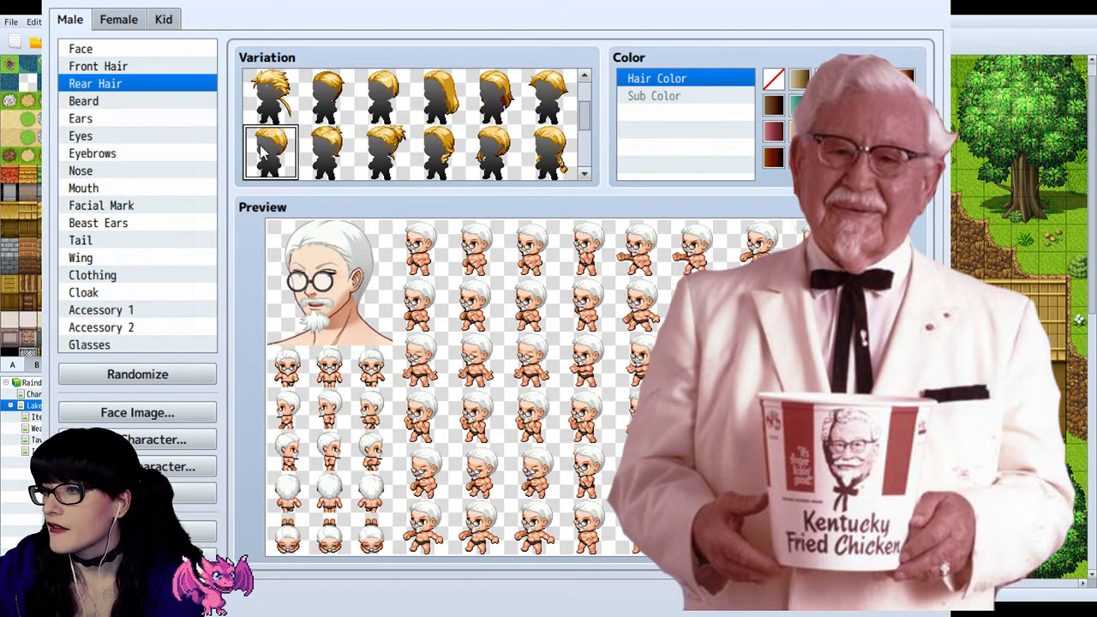
Step: Try the fourth-row Rear Hair variations, including the striped cornrow style and the long hair with a topknot
{"action": "scroll", "coordinate": [386, 129], "scroll_direction": "down", "scroll_amount": 3}
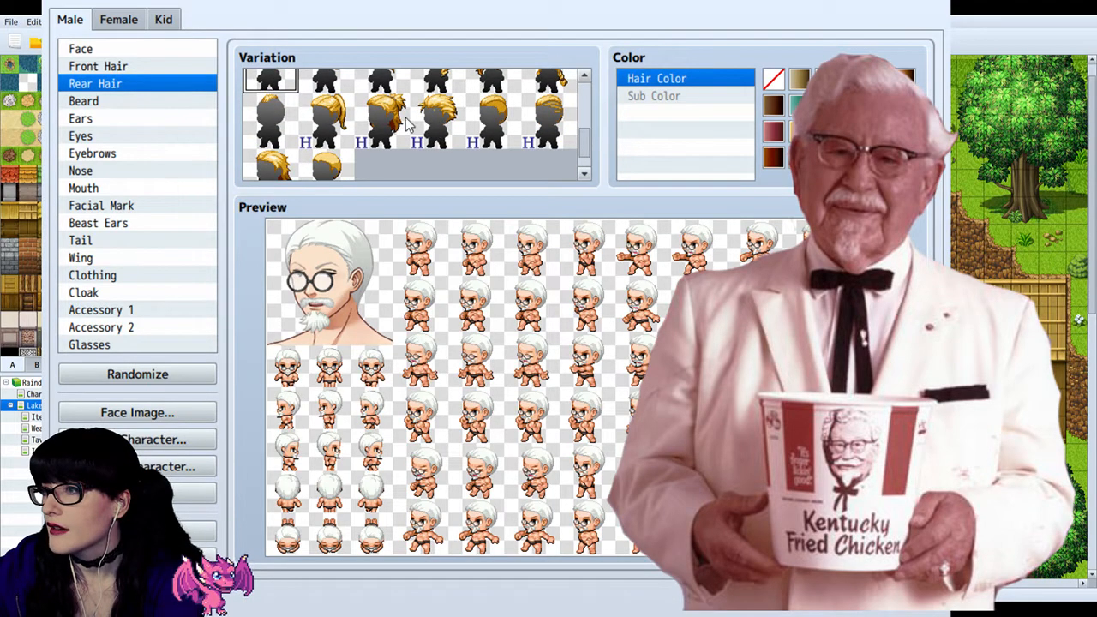
{"action": "left_click", "coordinate": [490, 124]}
{"action": "left_click", "coordinate": [550, 125]}
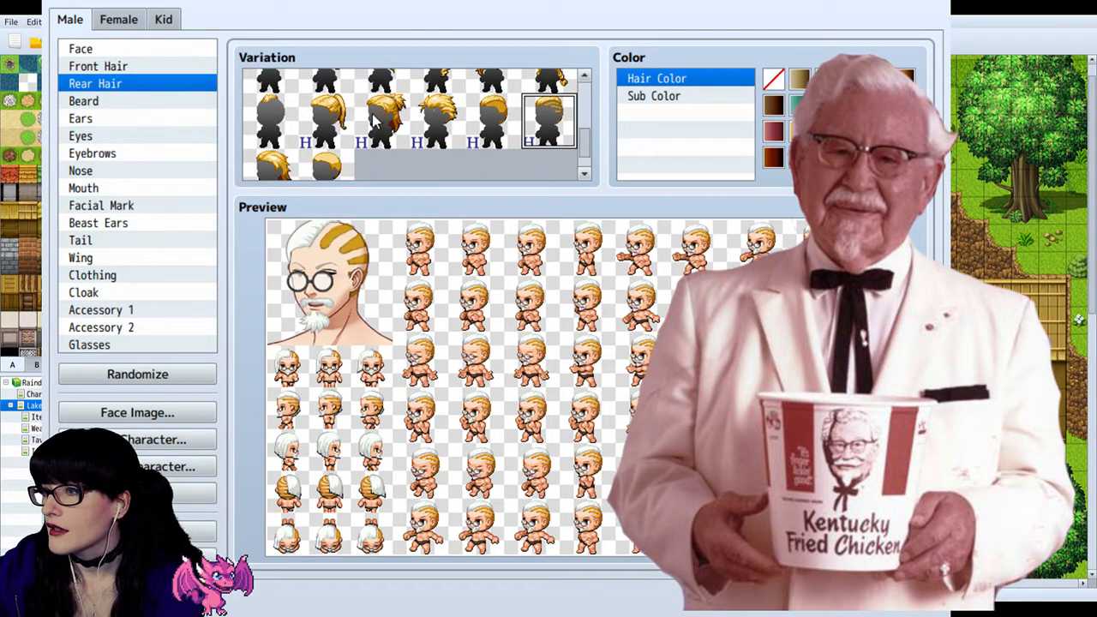
{"action": "left_click", "coordinate": [428, 118]}
{"action": "left_click", "coordinate": [377, 124]}
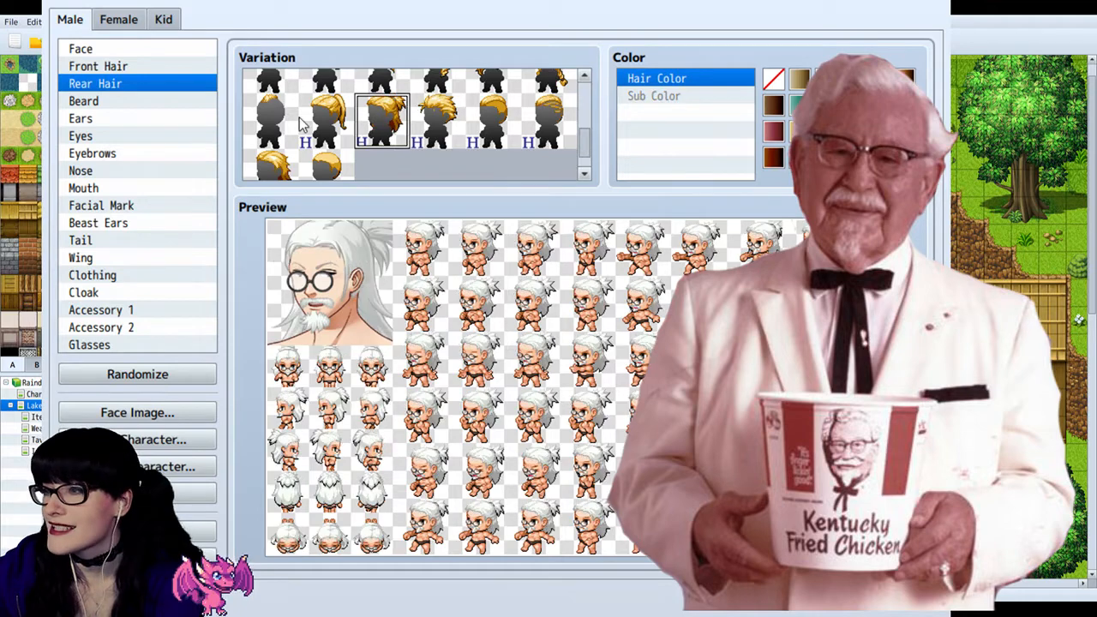
{"action": "left_click", "coordinate": [270, 120]}
Step: Try the braided and tied-up rear hair styles in the third row, and return to the short smooth one
{"action": "scroll", "coordinate": [351, 150], "scroll_direction": "up", "scroll_amount": 1}
{"action": "left_click", "coordinate": [548, 94]}
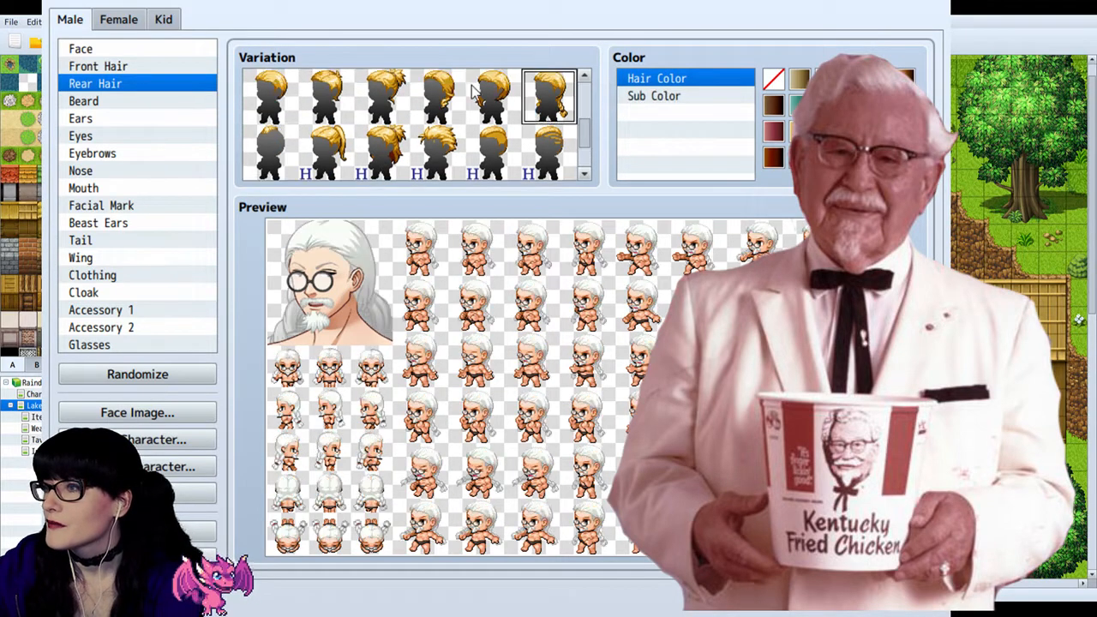
{"action": "left_click", "coordinate": [436, 96]}
{"action": "left_click", "coordinate": [382, 98]}
{"action": "scroll", "coordinate": [377, 102], "scroll_direction": "up", "scroll_amount": 1}
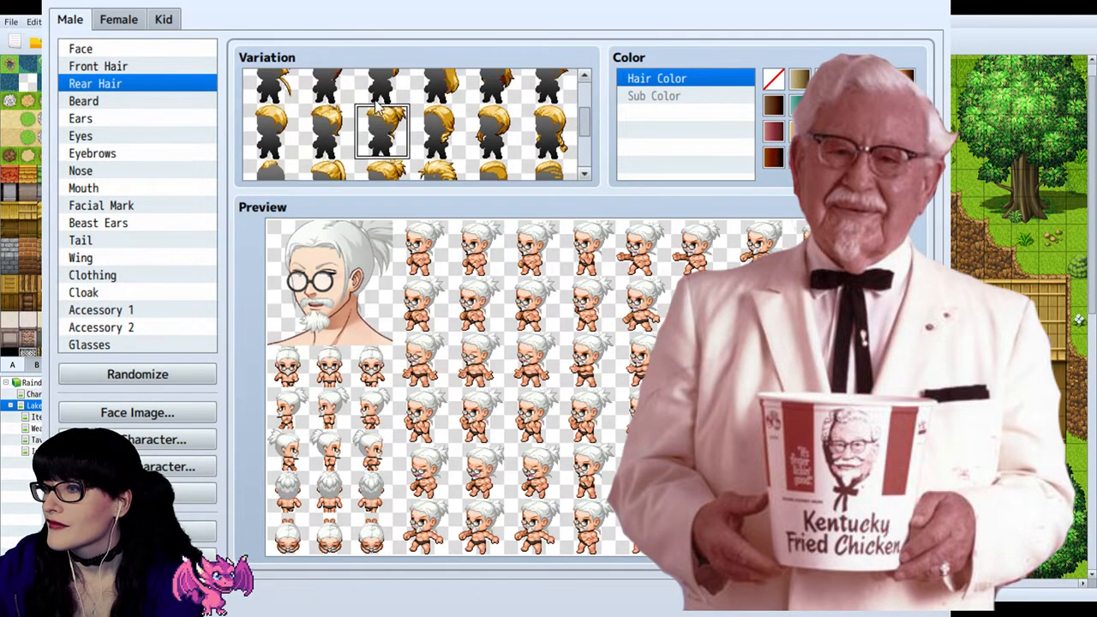
{"action": "left_click", "coordinate": [312, 131]}
{"action": "left_click", "coordinate": [280, 132]}
Step: Compare the spiky, swept-back, rounded and tousled rear hair with the short smooth style, and keep the short smooth one
{"action": "scroll", "coordinate": [274, 142], "scroll_direction": "up", "scroll_amount": 1}
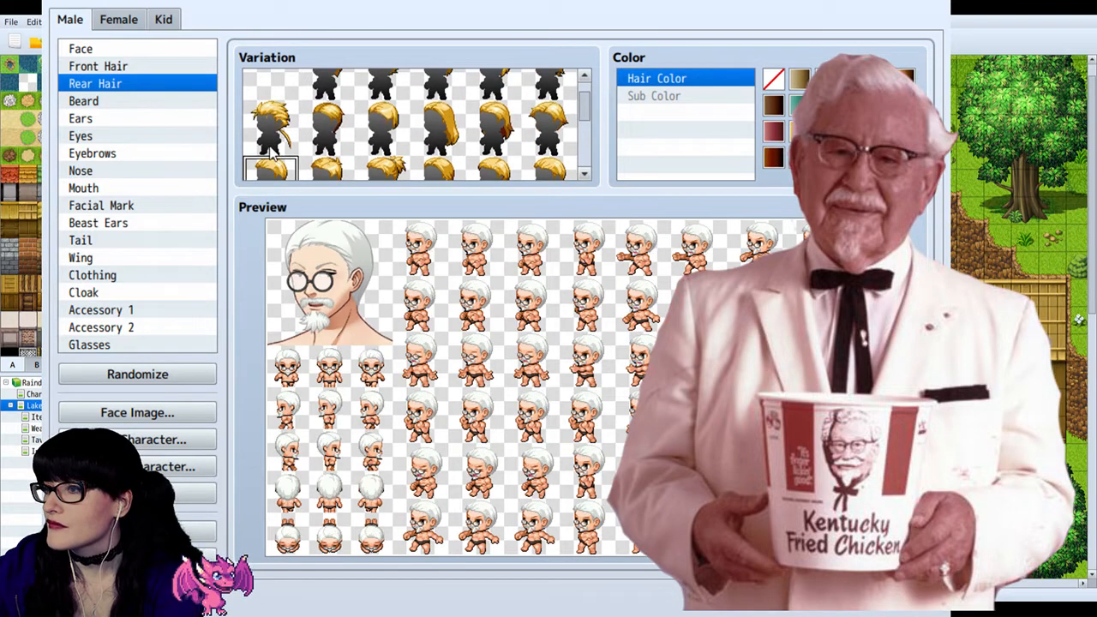
{"action": "left_click", "coordinate": [270, 131]}
{"action": "left_click", "coordinate": [334, 139]}
{"action": "left_click", "coordinate": [389, 132]}
{"action": "scroll", "coordinate": [386, 130], "scroll_direction": "down", "scroll_amount": 2}
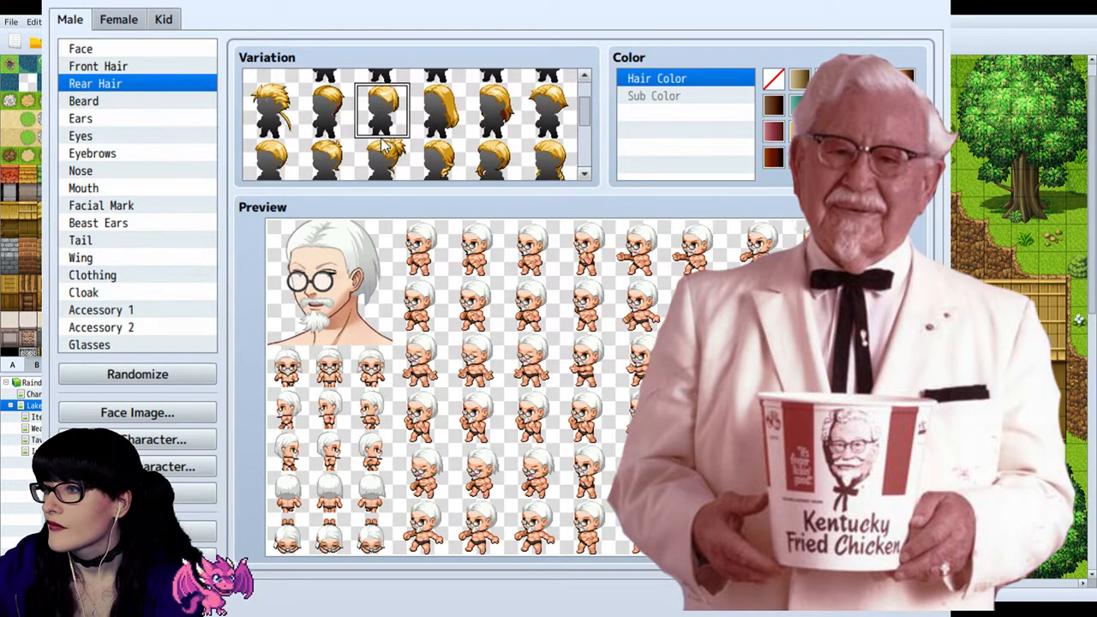
{"action": "left_click", "coordinate": [326, 150]}
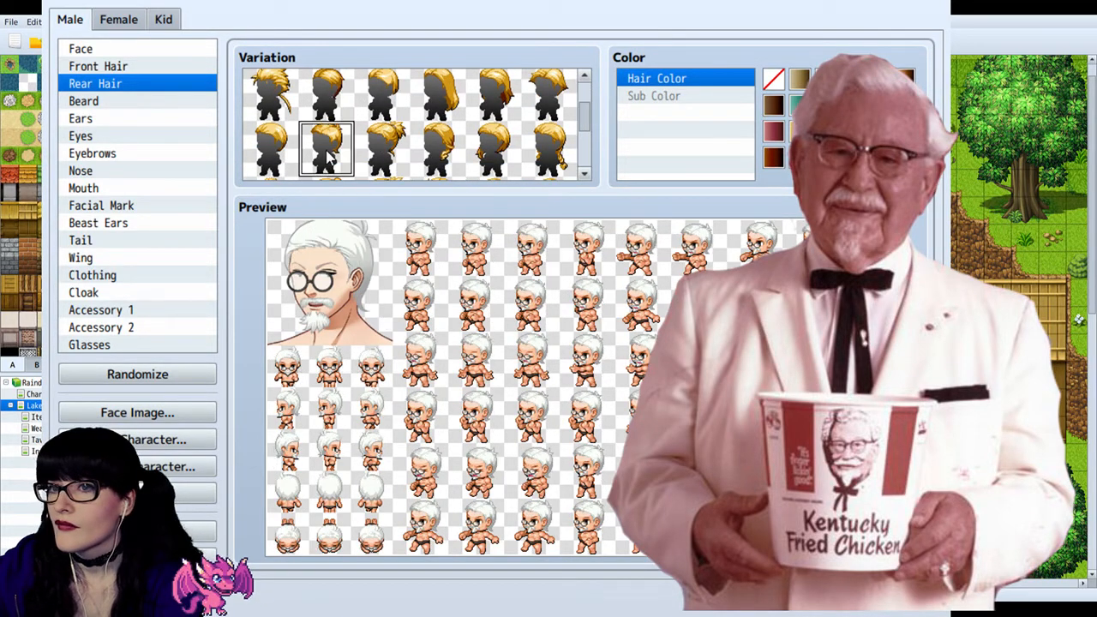
{"action": "left_click", "coordinate": [272, 153]}
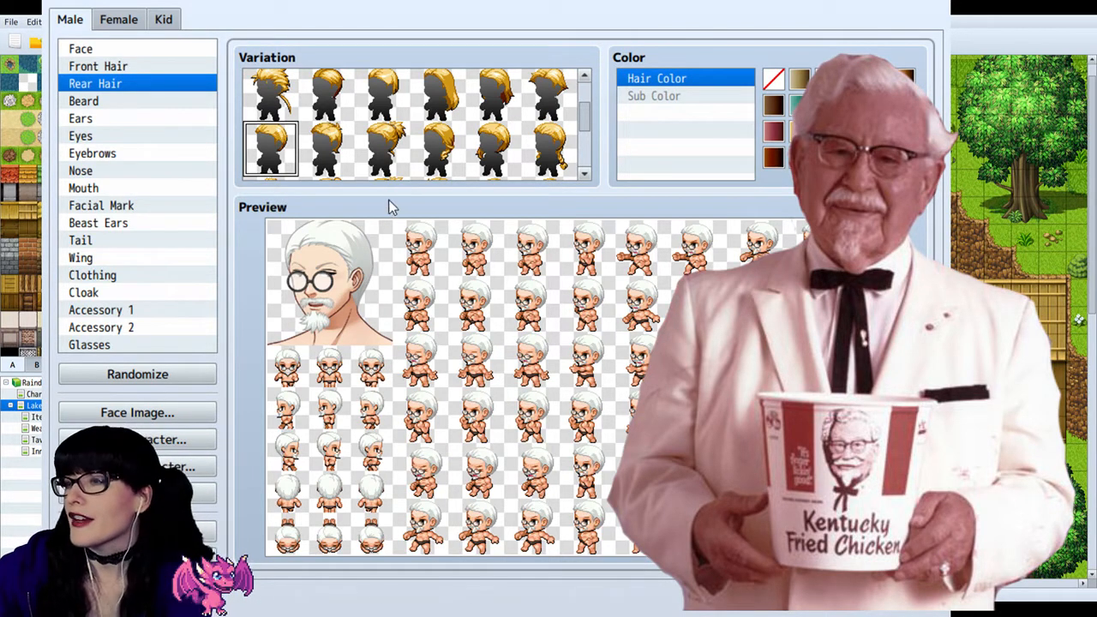
{"action": "scroll", "coordinate": [341, 148], "scroll_direction": "up", "scroll_amount": 2}
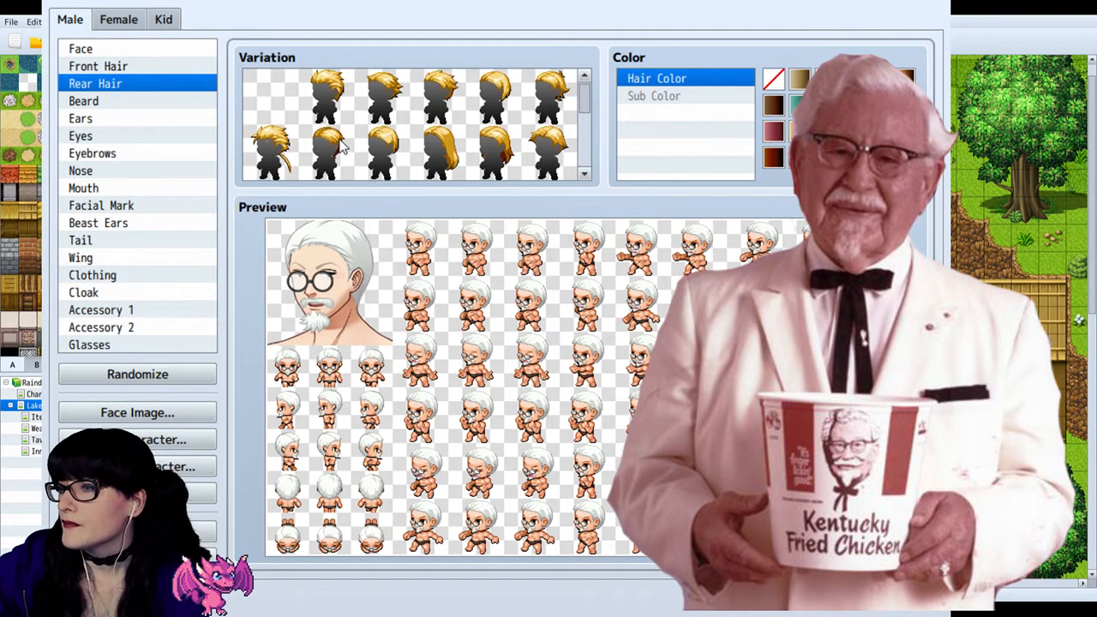
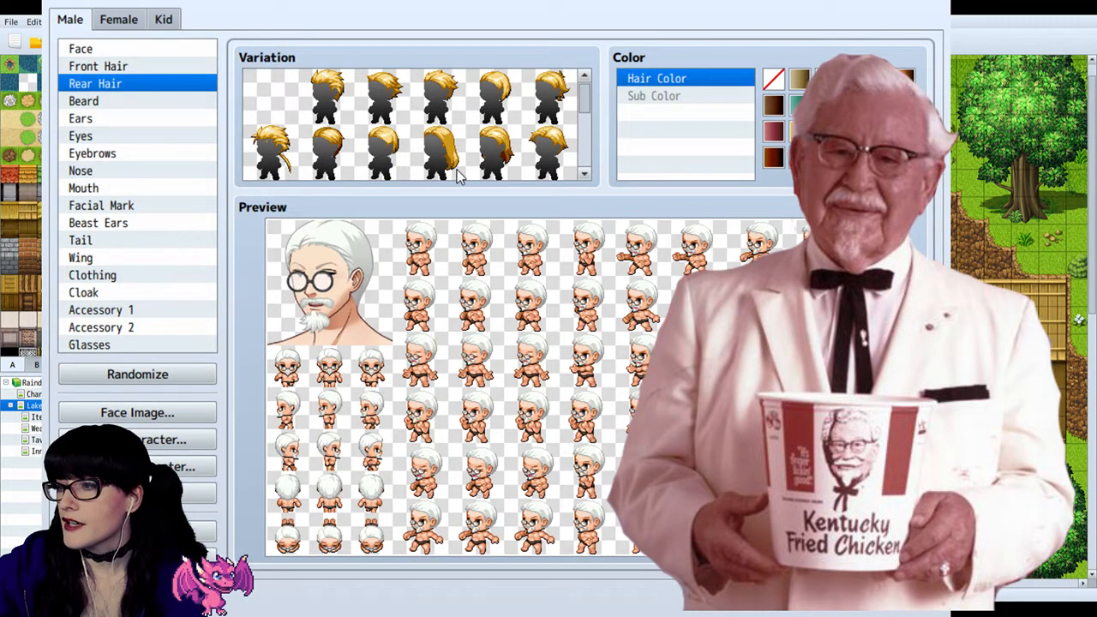
{"action": "left_click", "coordinate": [455, 169]}
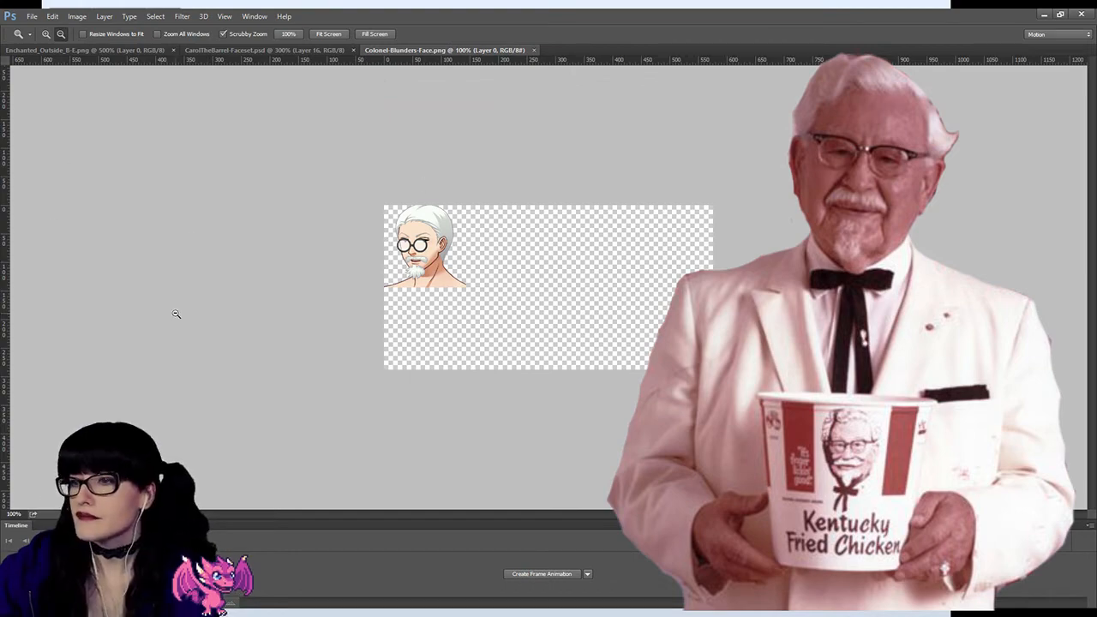
Step: Switch to Photoshop and open Colonel-Blunders-Face2.png and Colonel-Blunders-Face3.png alongside Colonel-Blunders-Face.png
{"action": "left_click", "coordinate": [411, 252]}
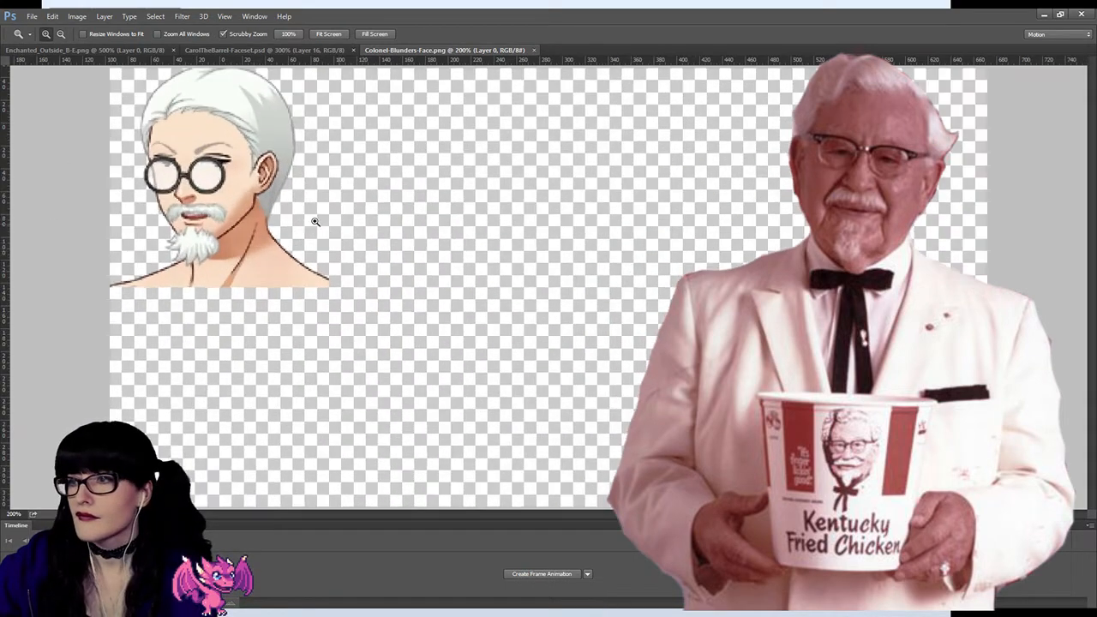
{"action": "left_click_drag", "start_coordinate": [316, 221], "coordinate": [265, 206]}
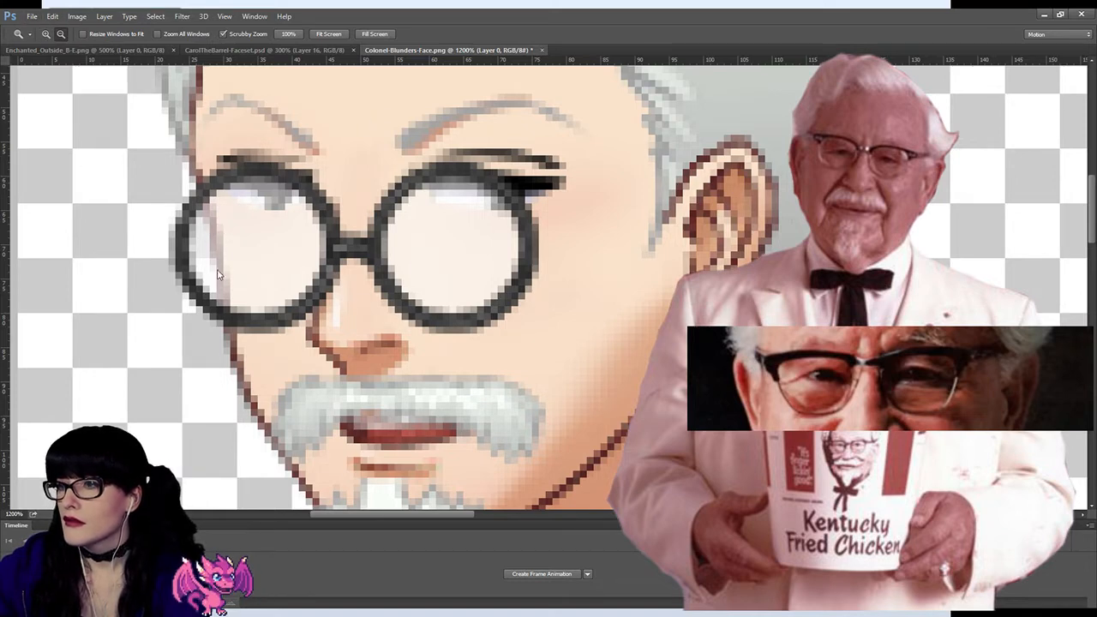
{"action": "double_click", "coordinate": [503, 386]}
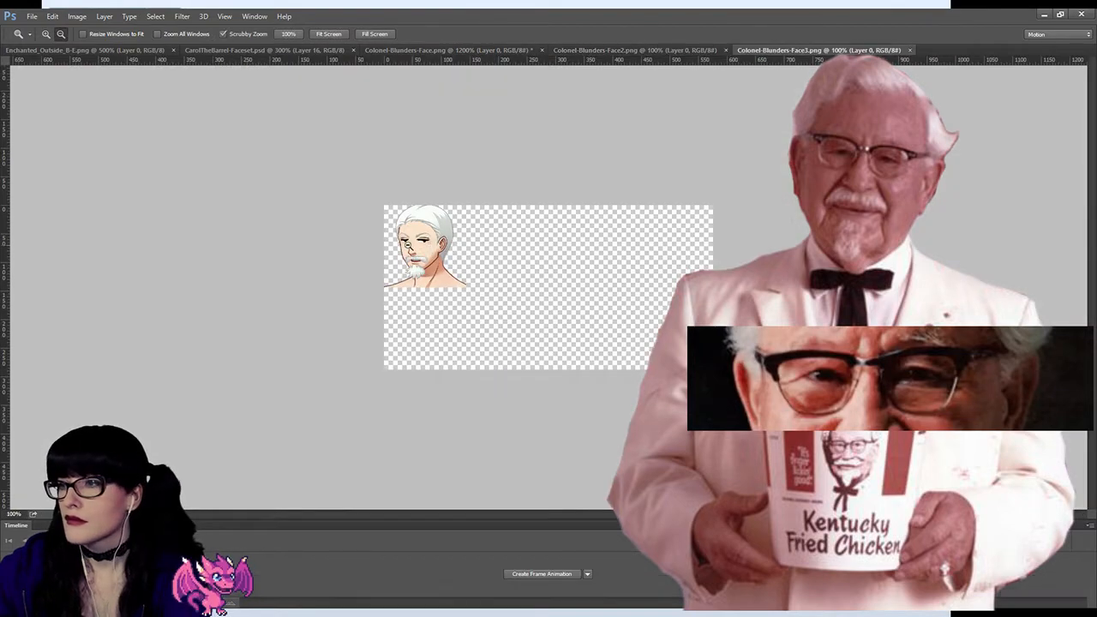
{"action": "key", "text": "ctrl+plus"}
{"action": "left_click", "coordinate": [322, 212]}
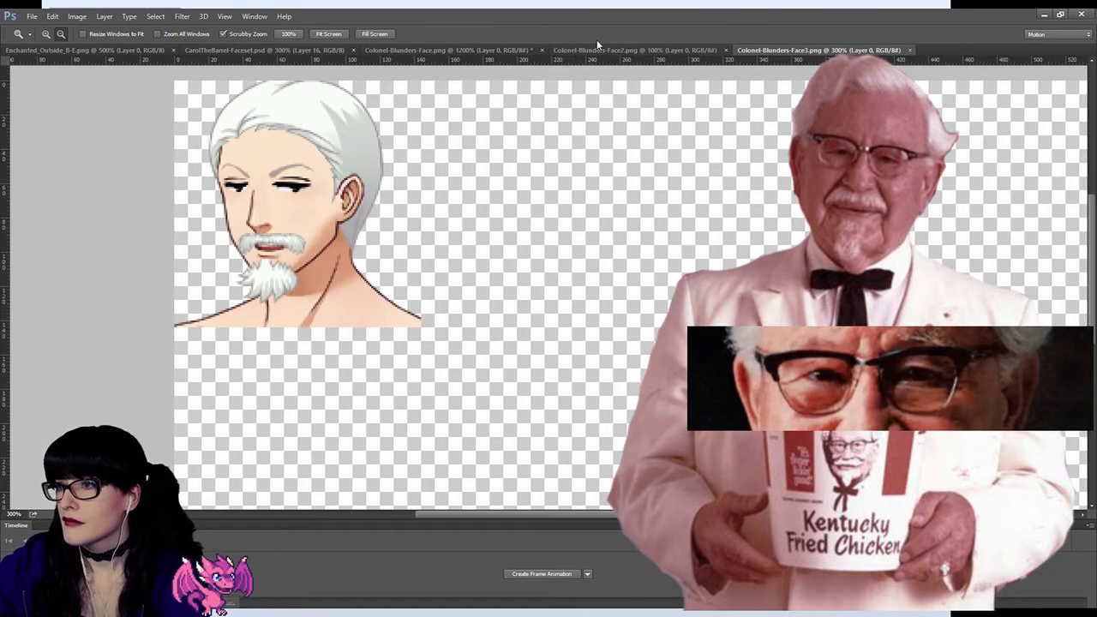
Step: Compare the glasses in Colonel-Blunders-Face2.png with the round pair in Colonel-Blunders-Face.png at close range
{"action": "left_click", "coordinate": [621, 47]}
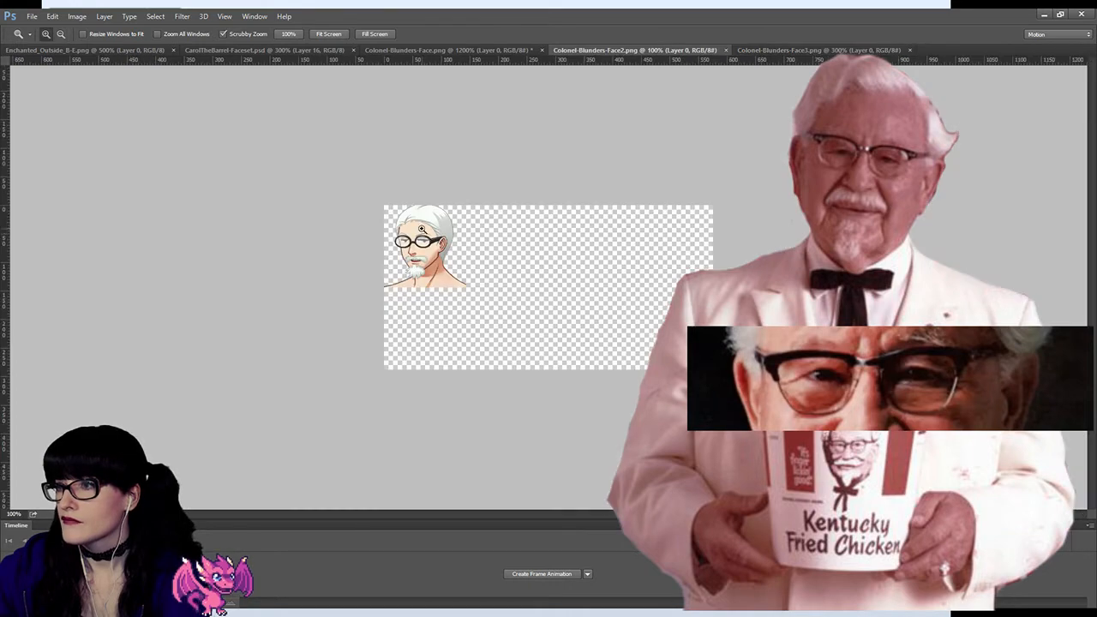
{"action": "scroll", "coordinate": [423, 226], "scroll_direction": "up", "scroll_amount": 2, "text": "alt"}
{"action": "left_click", "coordinate": [436, 51]}
{"action": "scroll", "coordinate": [396, 189], "scroll_direction": "down", "scroll_amount": 3, "text": "alt"}
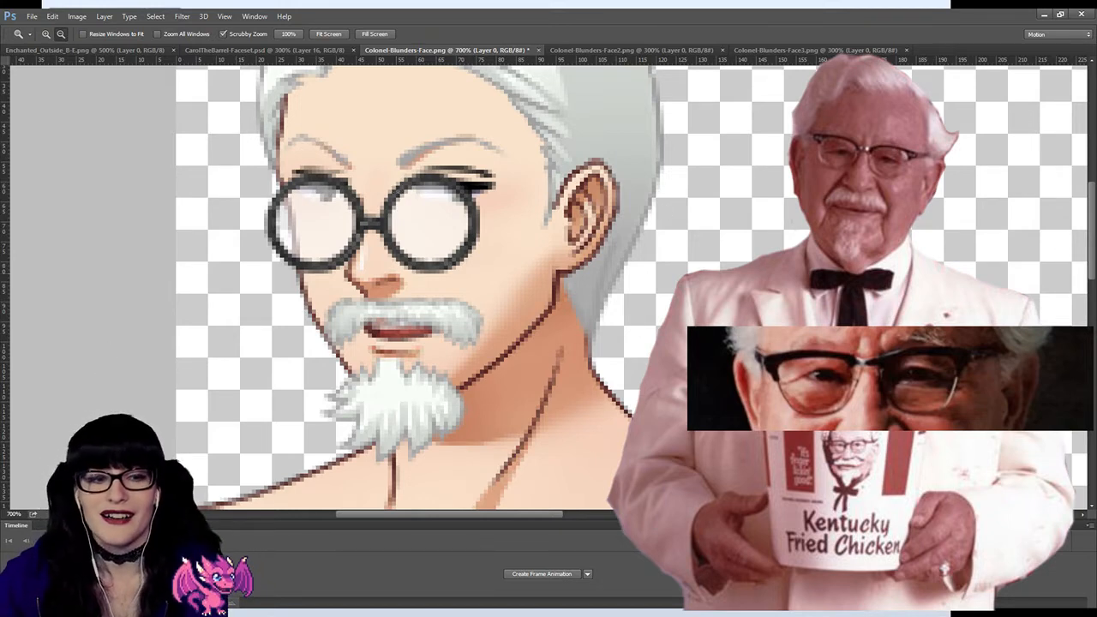
{"action": "left_click", "coordinate": [412, 189], "text": "alt"}
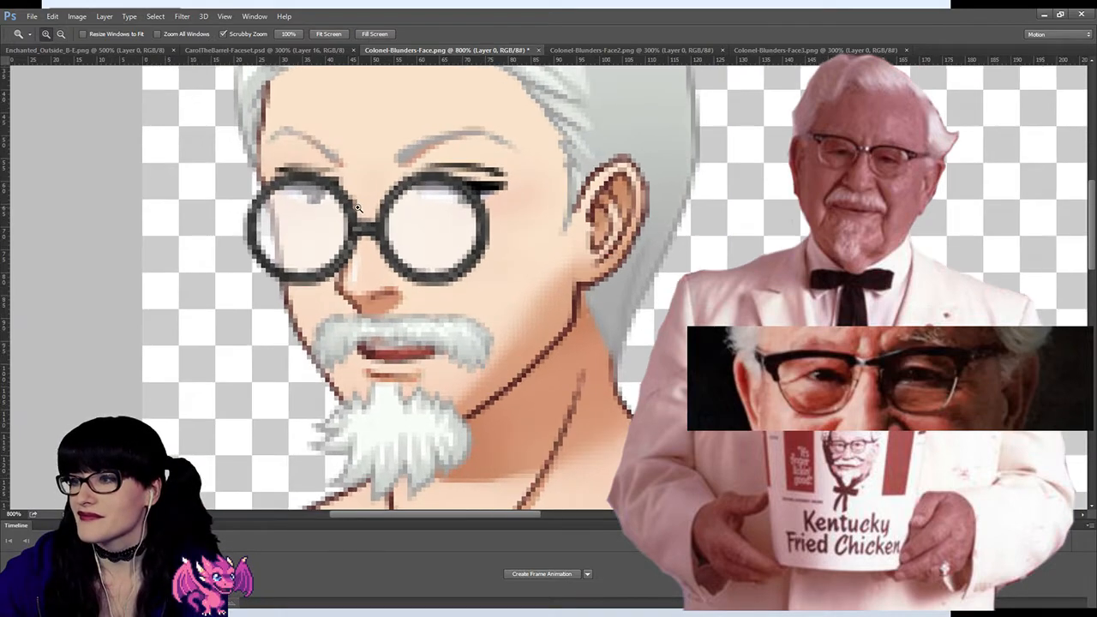
{"action": "left_click", "coordinate": [358, 208], "text": "alt"}
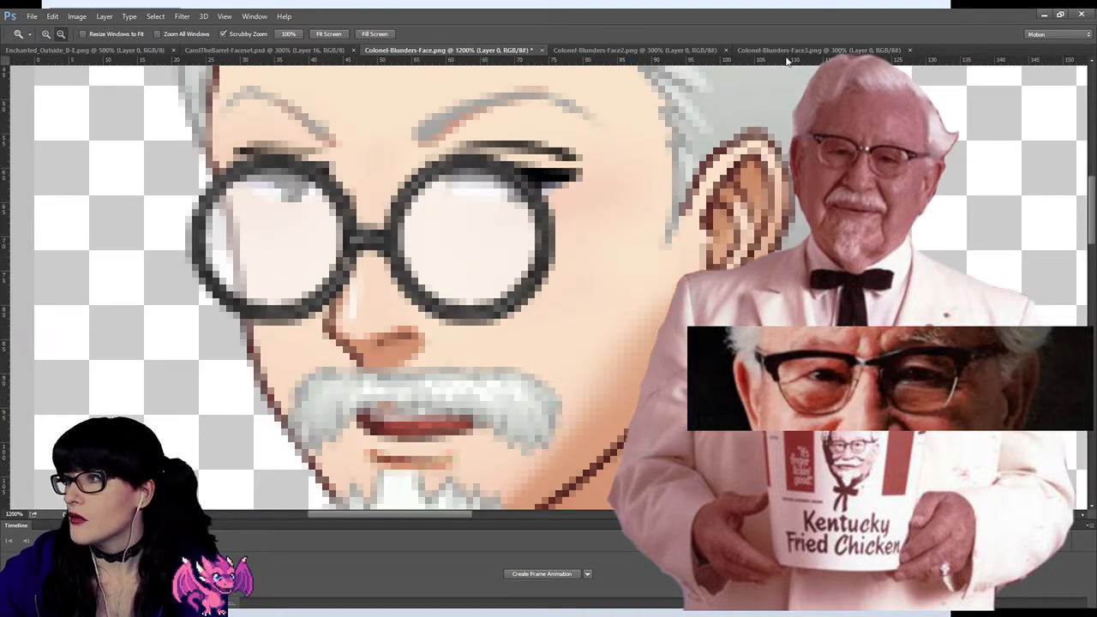
Step: Copy the rectangular area with the glasses arm and ear from Colonel-Blunders-Face2.png and paste it into Colonel-Blunders-Face.png
{"action": "left_click", "coordinate": [653, 51]}
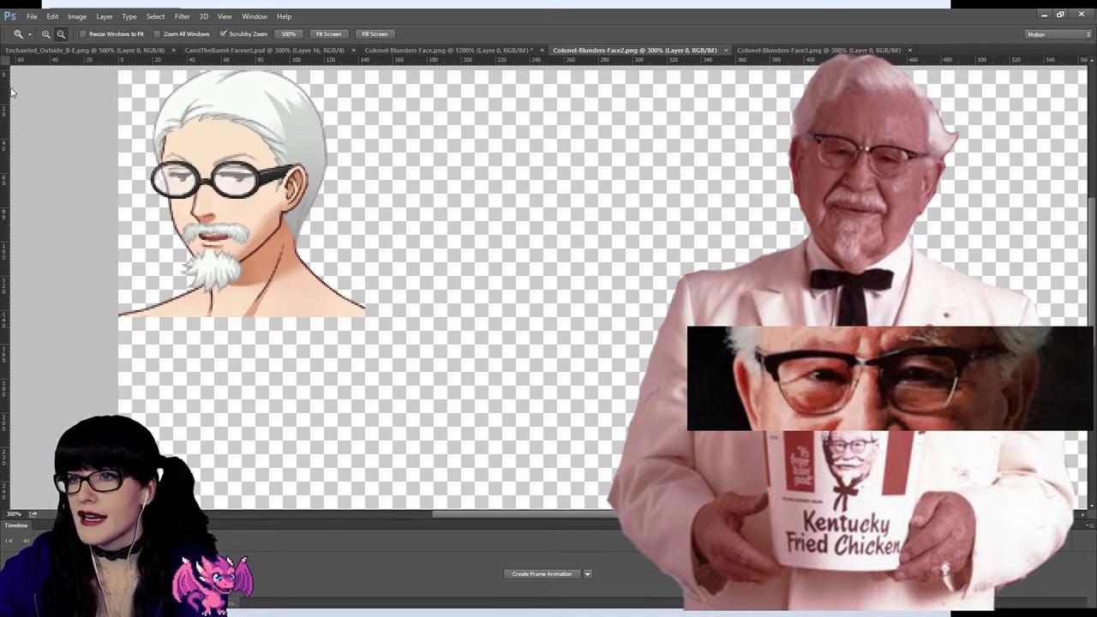
{"action": "key", "text": "m"}
{"action": "left_click_drag", "start_coordinate": [252, 128], "coordinate": [324, 227]}
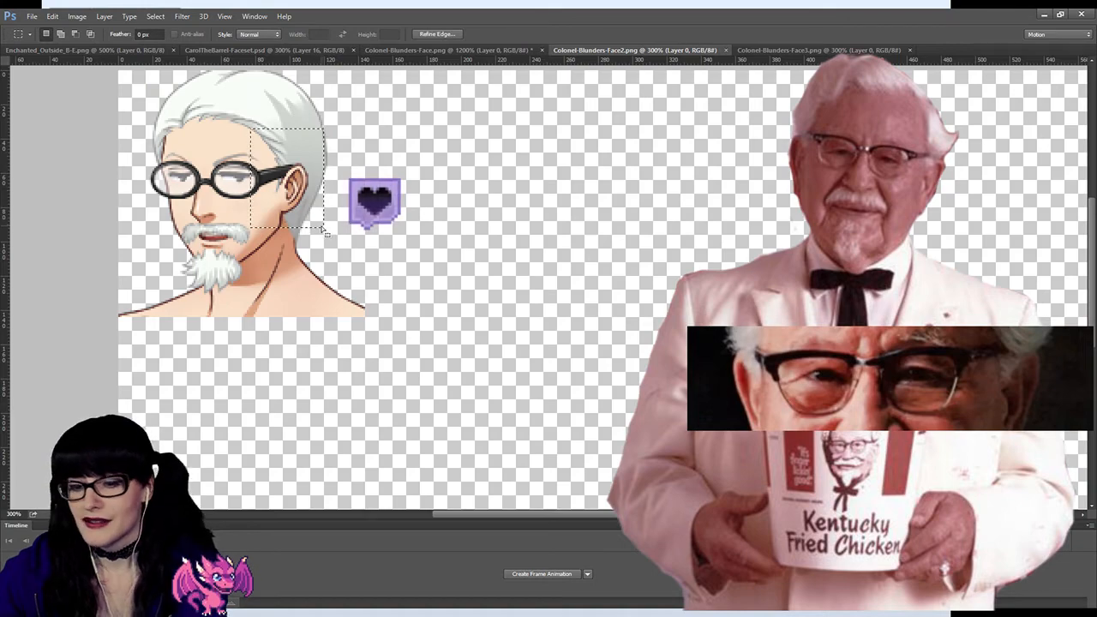
{"action": "left_click", "coordinate": [134, 50]}
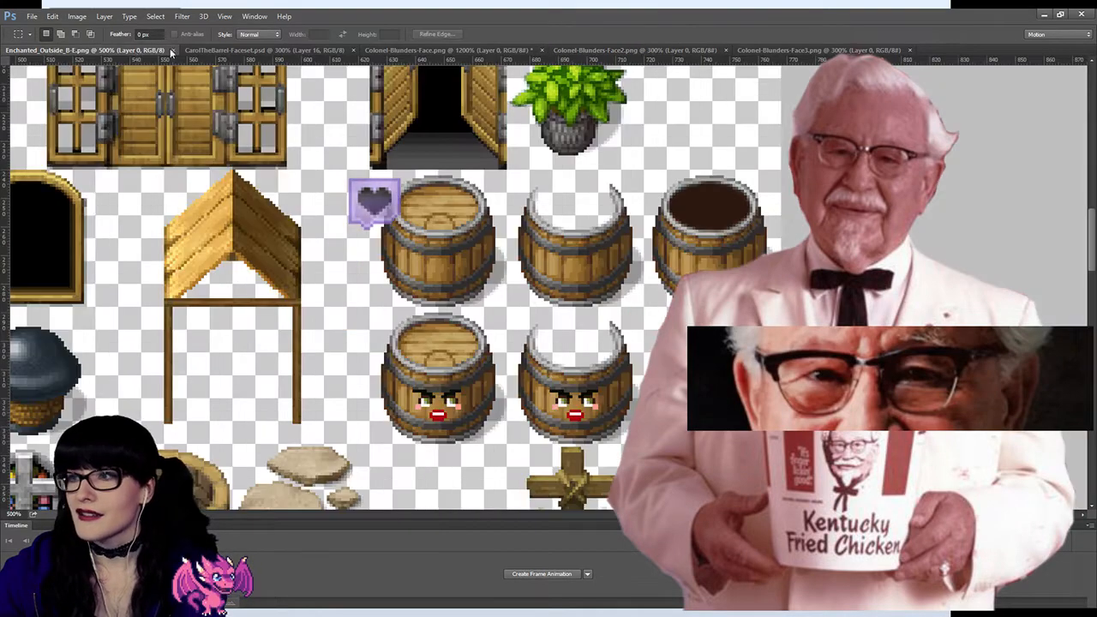
{"action": "left_click", "coordinate": [203, 49]}
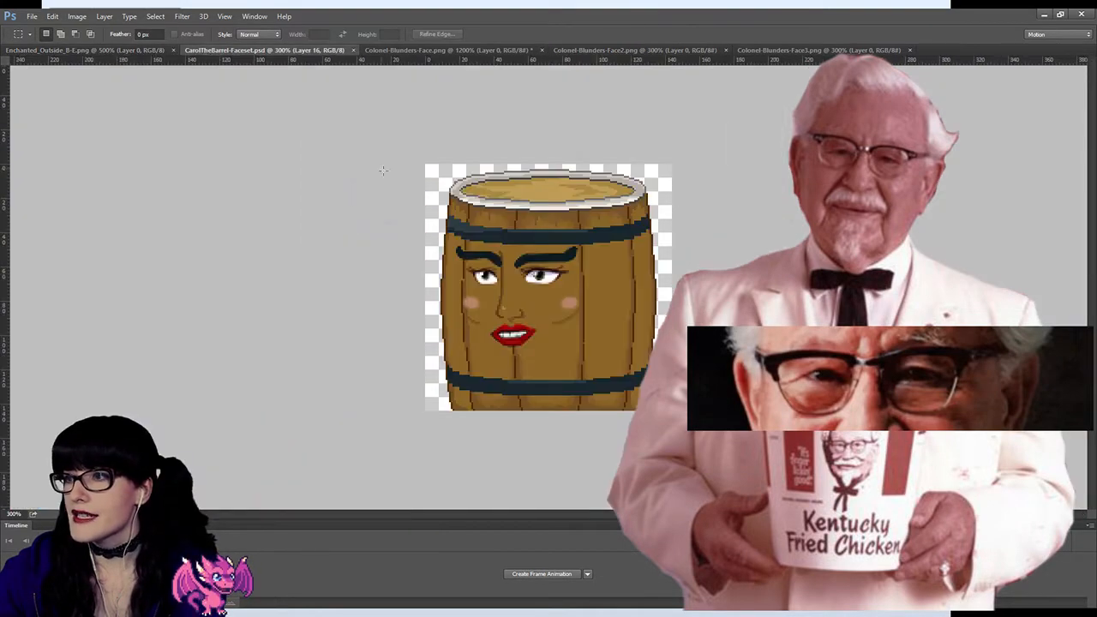
{"action": "left_click", "coordinate": [442, 50]}
{"action": "key", "text": "ctrl+v"}
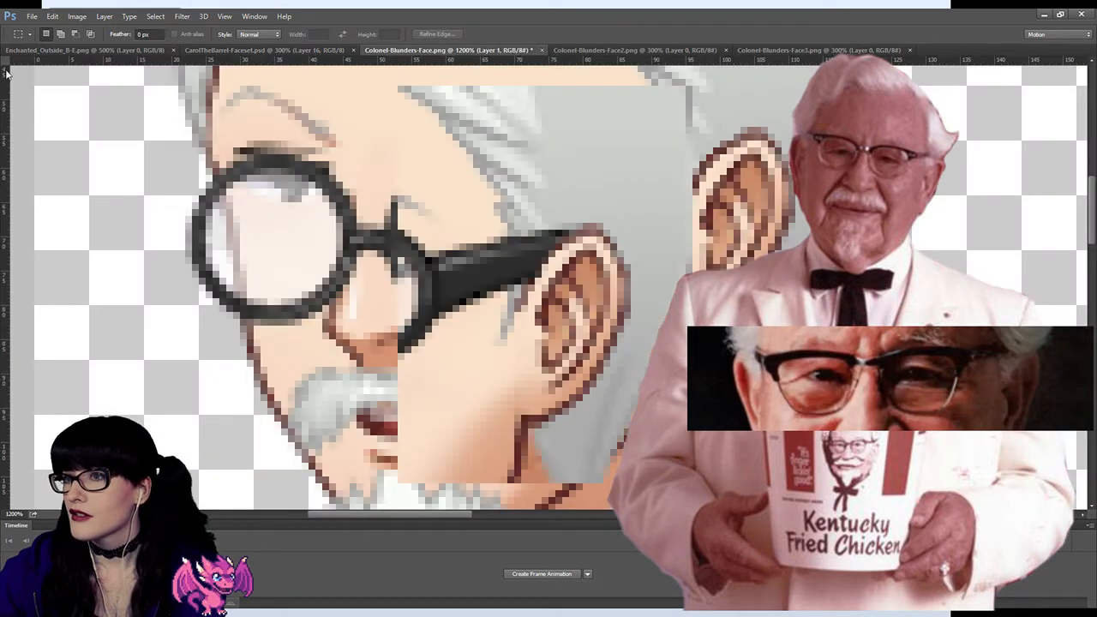
Step: Move the pasted glasses arm piece so that its ear lines up with the ear on the original face
{"action": "key", "text": "v"}
{"action": "left_click_drag", "start_coordinate": [497, 324], "coordinate": [640, 258]}
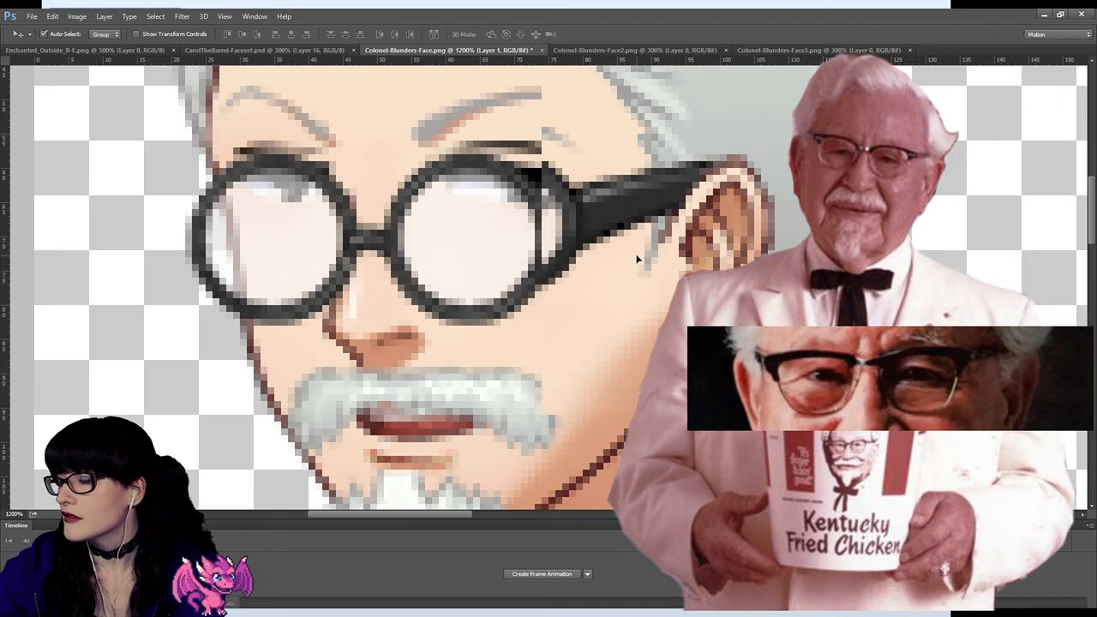
{"action": "key", "text": "Up"}
{"action": "key", "text": "Right"}
{"action": "key", "text": "Right"}
{"action": "key", "text": "Right"}
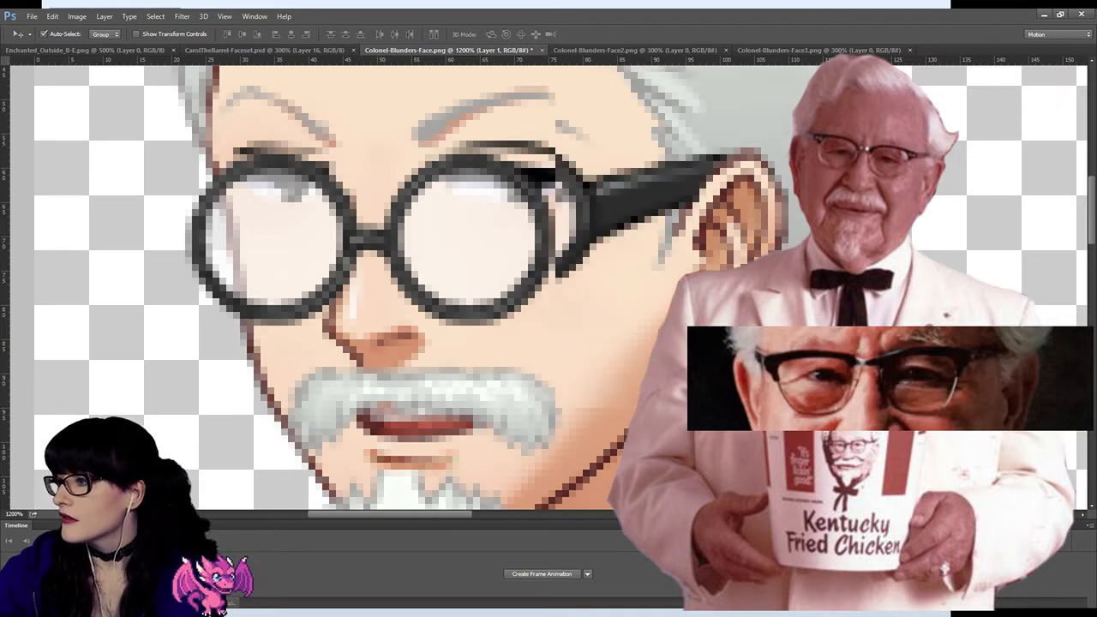
{"action": "key", "text": "Up"}
{"action": "key", "text": "Up"}
{"action": "key", "text": "ctrl+comma"}
{"action": "key", "text": "Up"}
Step: Toggle the pasted glasses arm layer's visibility to check its alignment with the ear and hair underneath
{"action": "key", "text": "ctrl+comma"}
{"action": "key", "text": "ctrl+comma"}
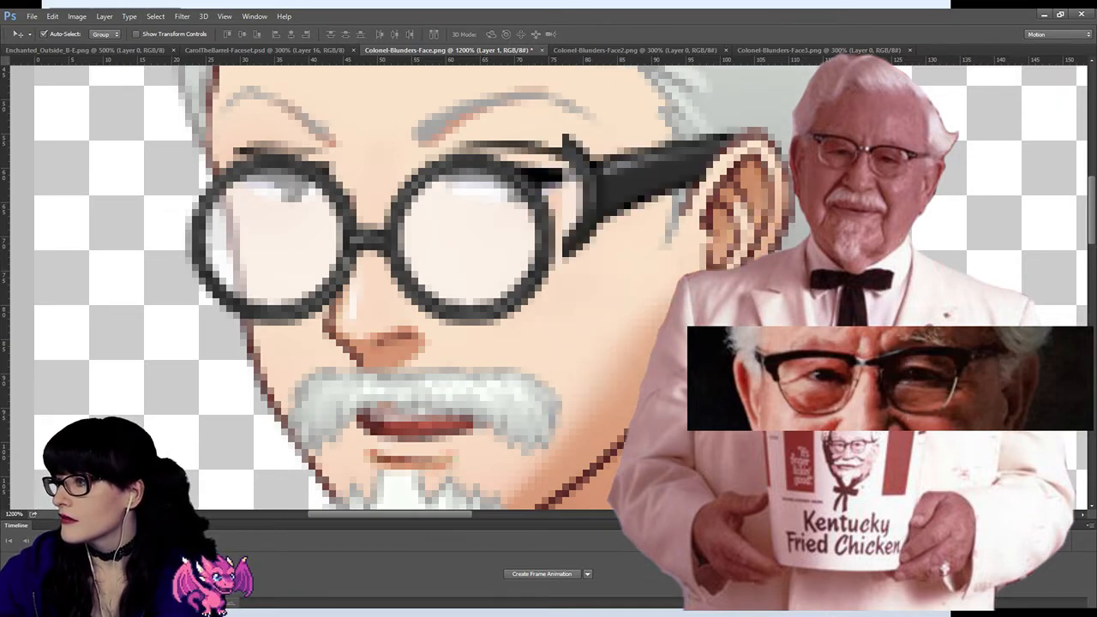
{"action": "key", "text": "ctrl+comma"}
{"action": "key", "text": "ctrl+comma"}
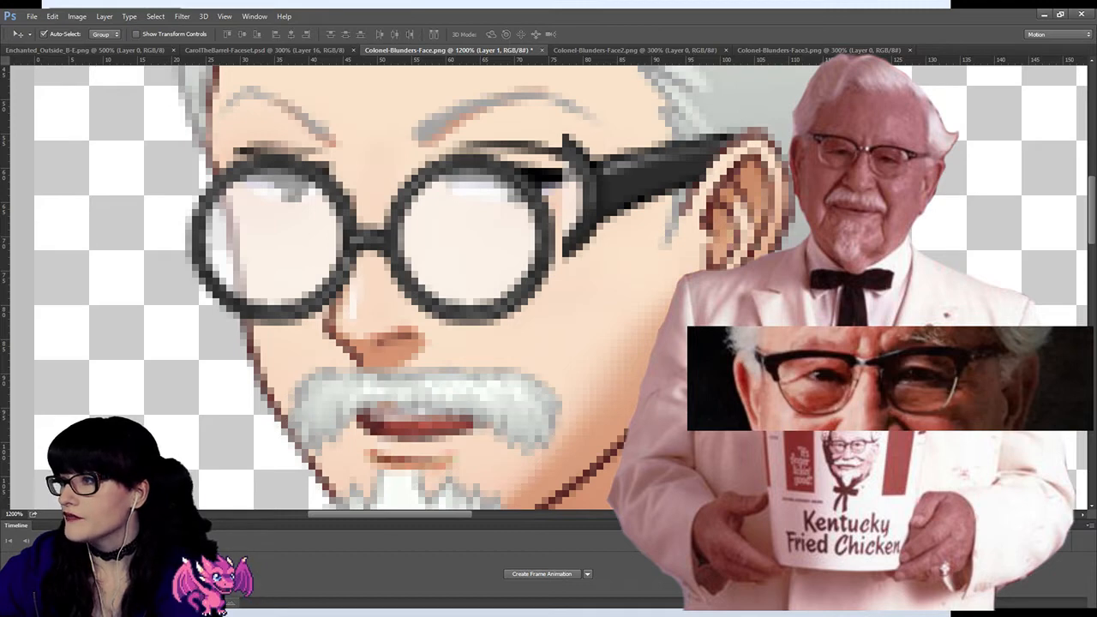
{"action": "key", "text": "ctrl+comma"}
{"action": "key", "text": "ctrl+comma"}
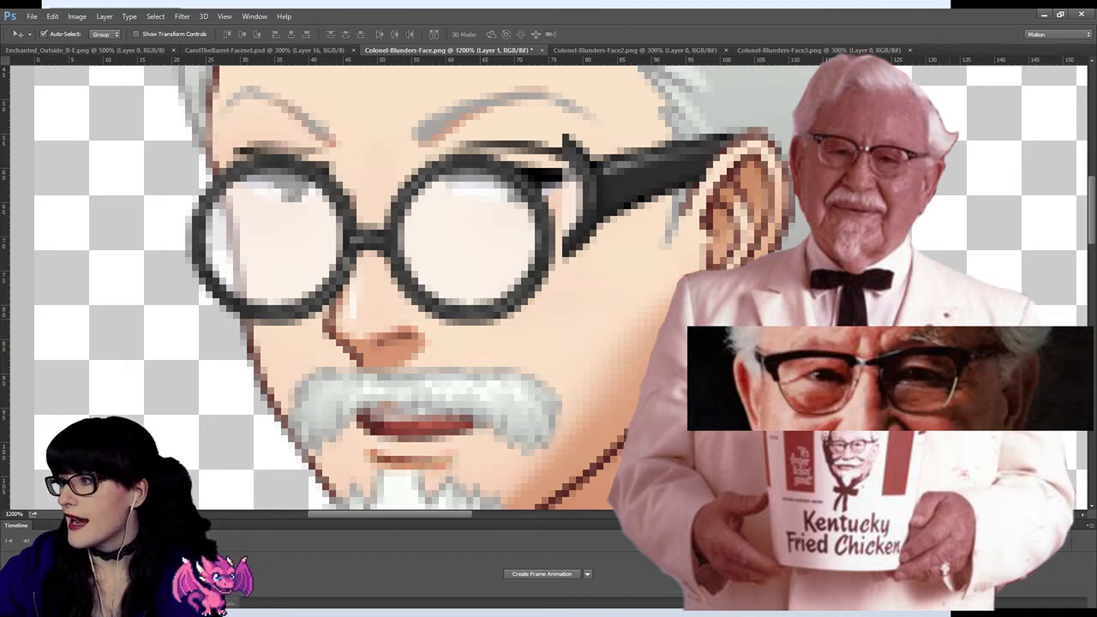
{"action": "key", "text": "ctrl+comma"}
{"action": "key", "text": "ctrl+comma"}
Step: Enlarge the eraser and erase the leftover lens rim beside the round glasses, leaving the pasted arm intact
{"action": "scroll", "coordinate": [480, 256], "scroll_direction": "up", "scroll_amount": 2}
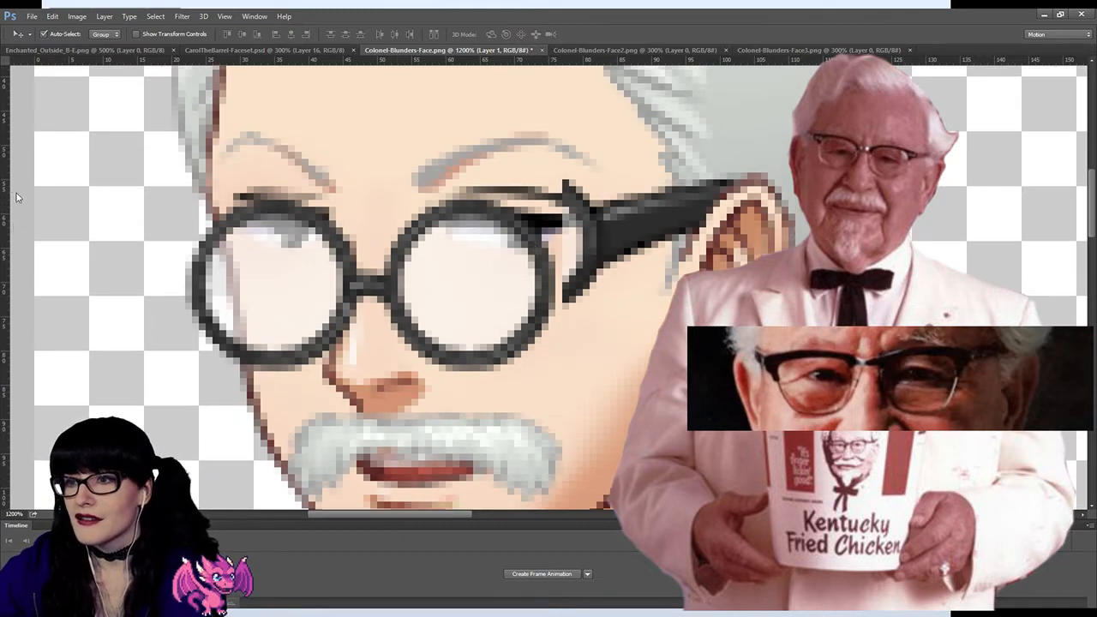
{"action": "key", "text": "e"}
{"action": "key", "text": "bracketright"}
{"action": "key", "text": "bracketright"}
{"action": "key", "text": "bracketright"}
{"action": "key", "text": "bracketright"}
{"action": "key", "text": "bracketright"}
{"action": "key", "text": "bracketright"}
{"action": "key", "text": "bracketright"}
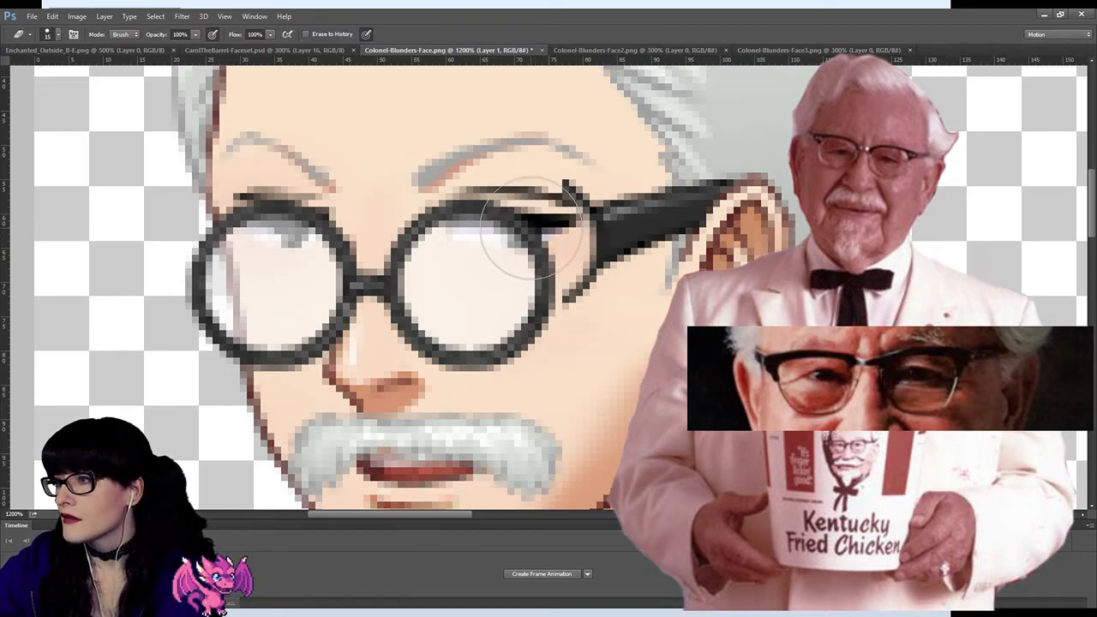
{"action": "left_click_drag", "start_coordinate": [548, 249], "coordinate": [540, 277]}
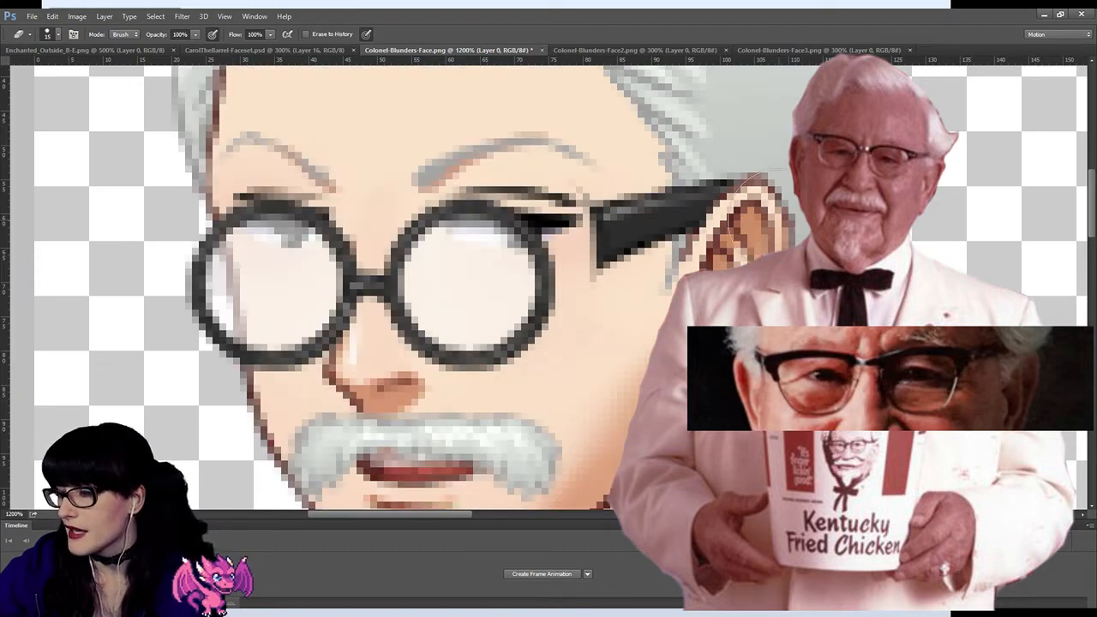
Step: Copy the whole face without glasses from Colonel-Blunders-Face3.png and paste it into Colonel-Blunders-Face.png
{"action": "left_click", "coordinate": [584, 50]}
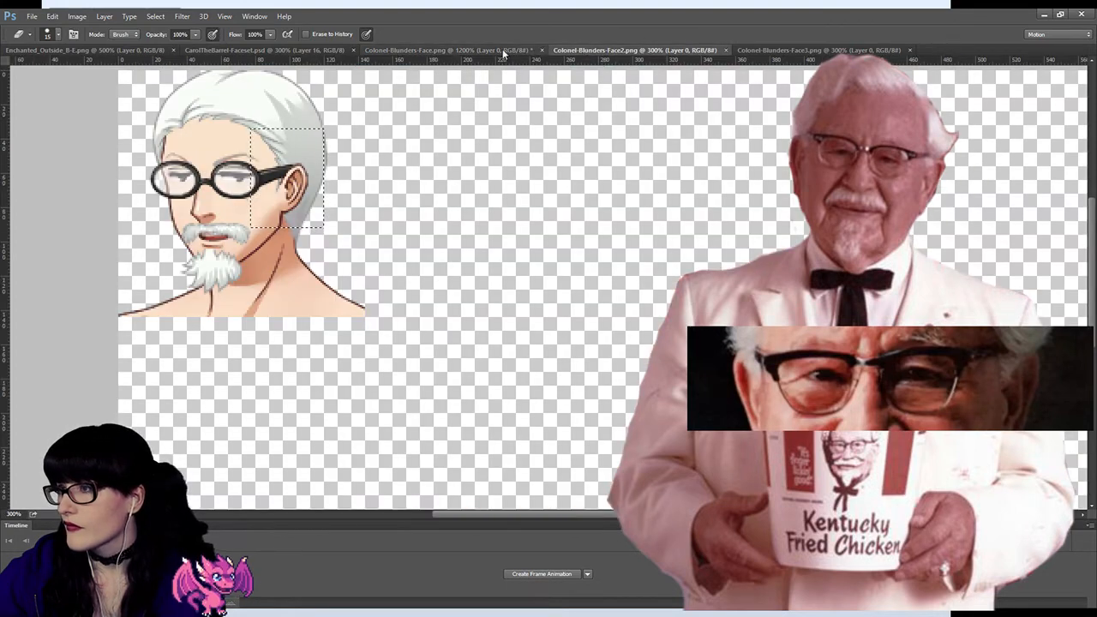
{"action": "left_click", "coordinate": [803, 49]}
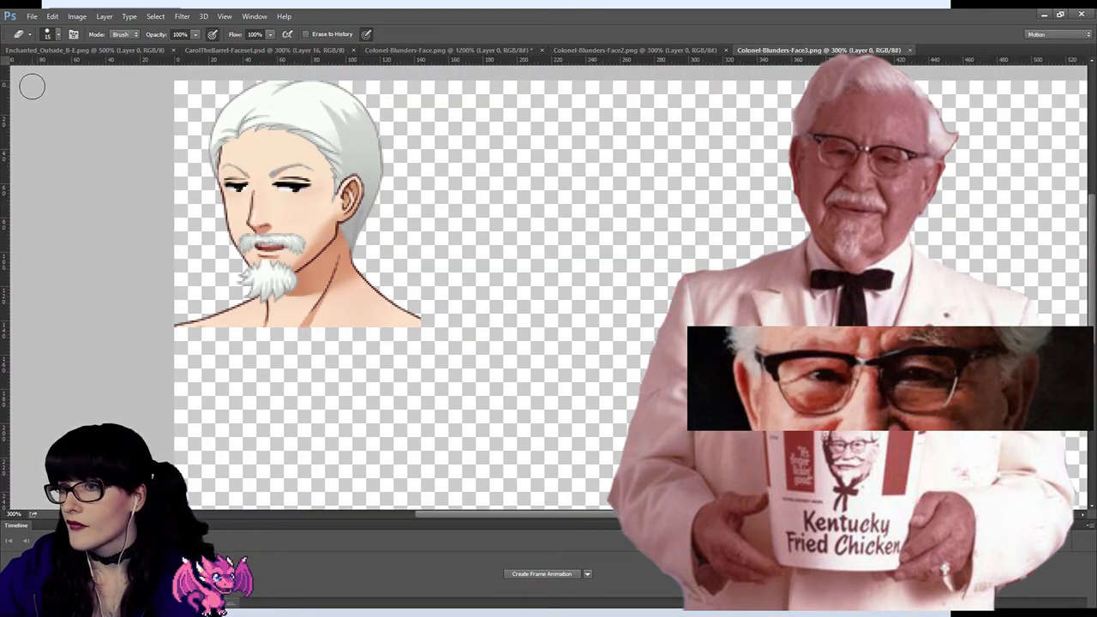
{"action": "key", "text": "m"}
{"action": "left_click_drag", "start_coordinate": [118, 73], "coordinate": [449, 366]}
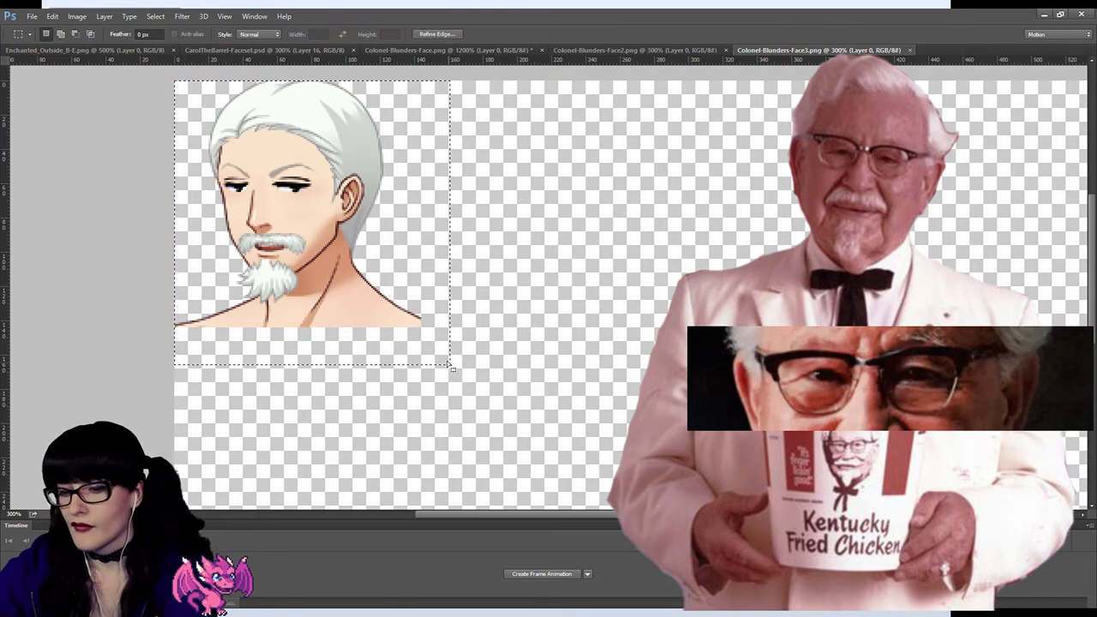
{"action": "left_click", "coordinate": [409, 50]}
{"action": "key", "text": "ctrl+v"}
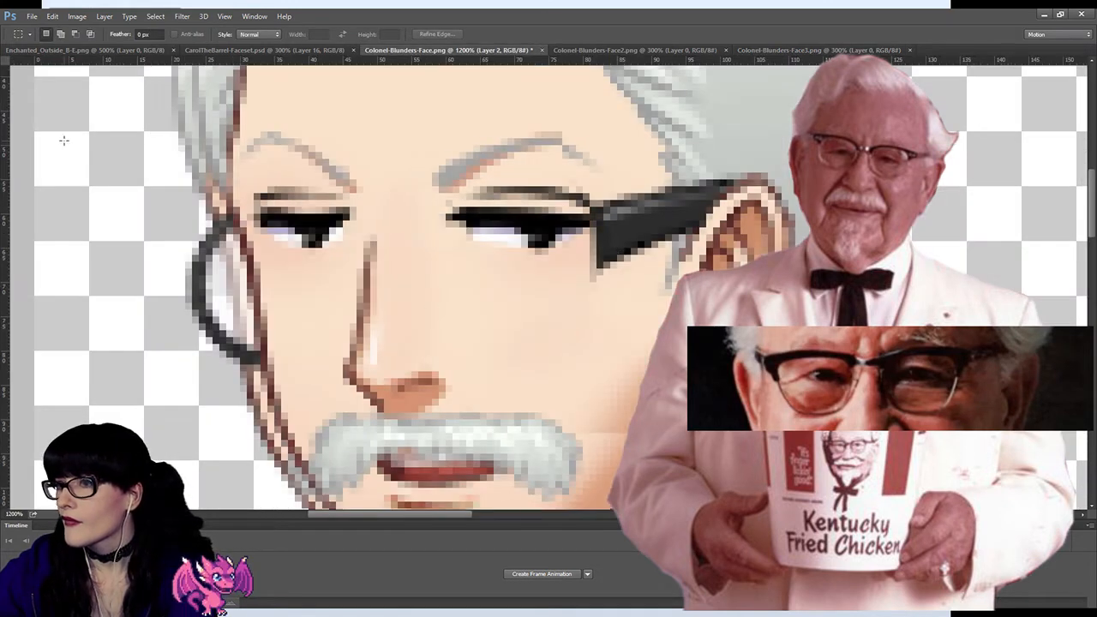
Step: Align the pasted face without glasses exactly over the original face, matching the nose, mustache and brows
{"action": "key", "text": "v"}
{"action": "left_click_drag", "start_coordinate": [321, 383], "coordinate": [314, 394]}
{"action": "key", "text": "Left"}
{"action": "key", "text": "Down"}
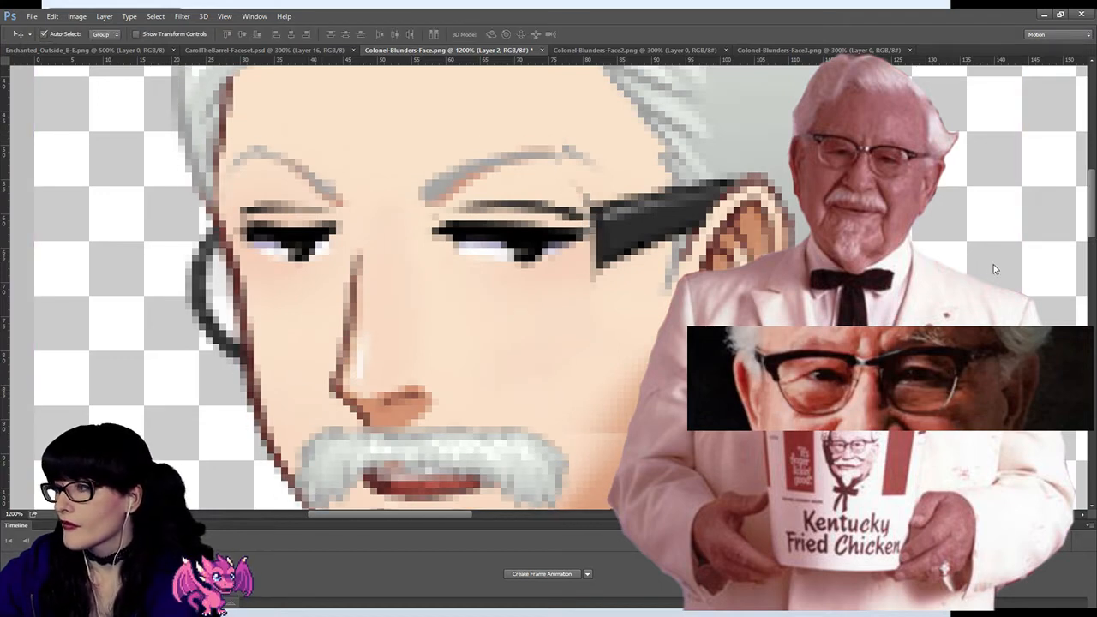
{"action": "key", "text": "ctrl+comma"}
{"action": "key", "text": "ctrl+comma"}
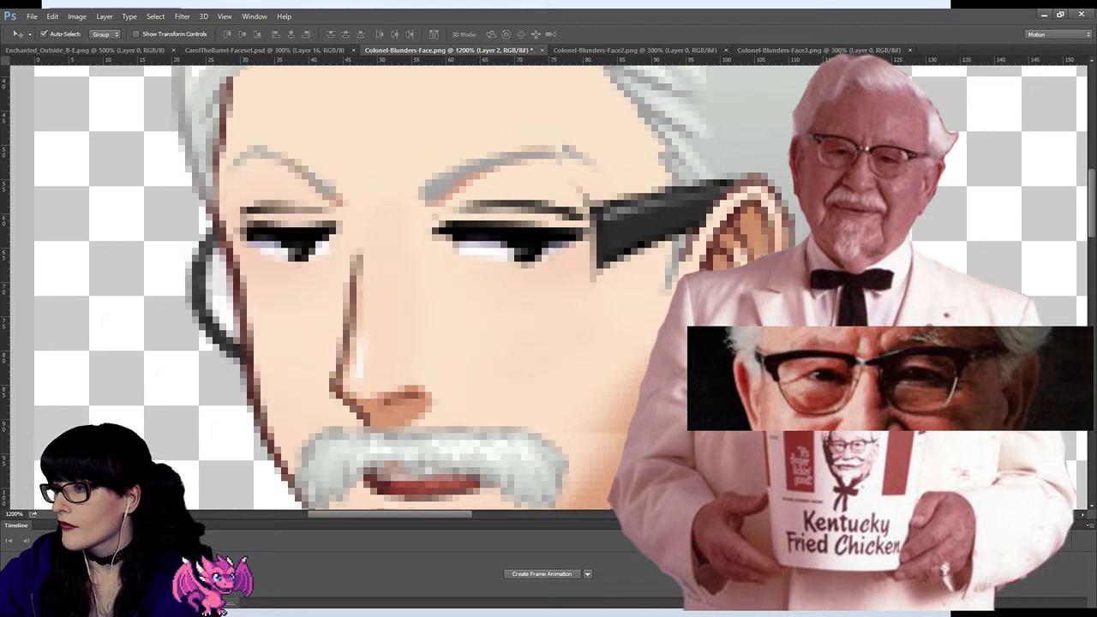
{"action": "key", "text": "Left"}
{"action": "key", "text": "Up"}
Step: Toggle the visibility of the face layer without glasses to check its alignment with the bespectacled face
{"action": "key", "text": "ctrl+comma"}
{"action": "key", "text": "ctrl+comma"}
{"action": "key", "text": "Up"}
{"action": "key", "text": "ctrl+comma"}
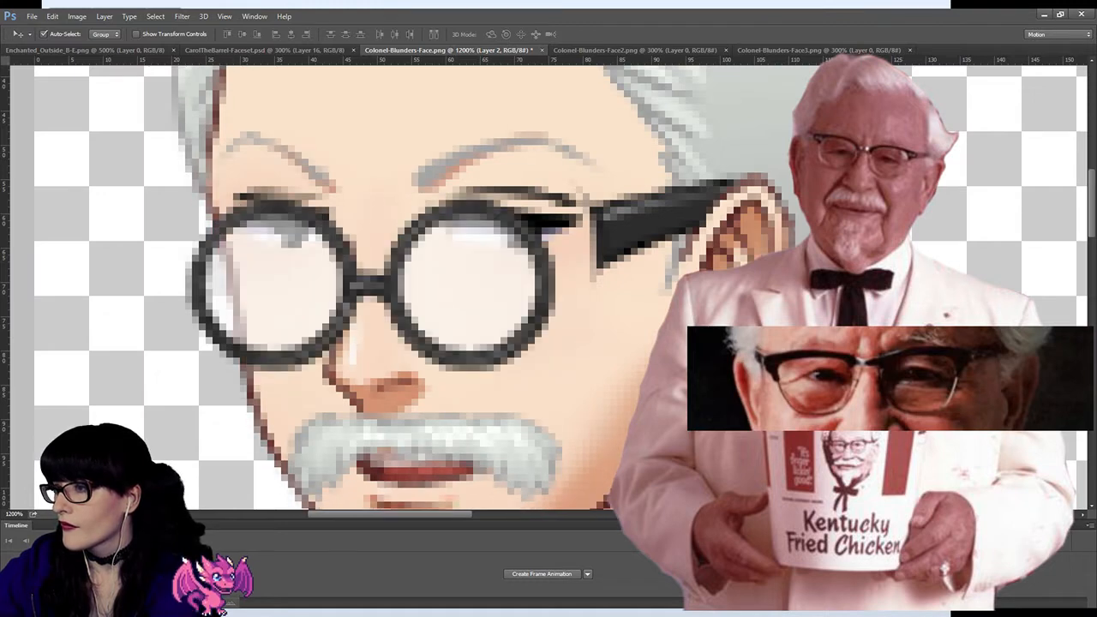
{"action": "key", "text": "ctrl+comma"}
{"action": "key", "text": "ctrl+comma"}
{"action": "key", "text": "ctrl+comma"}
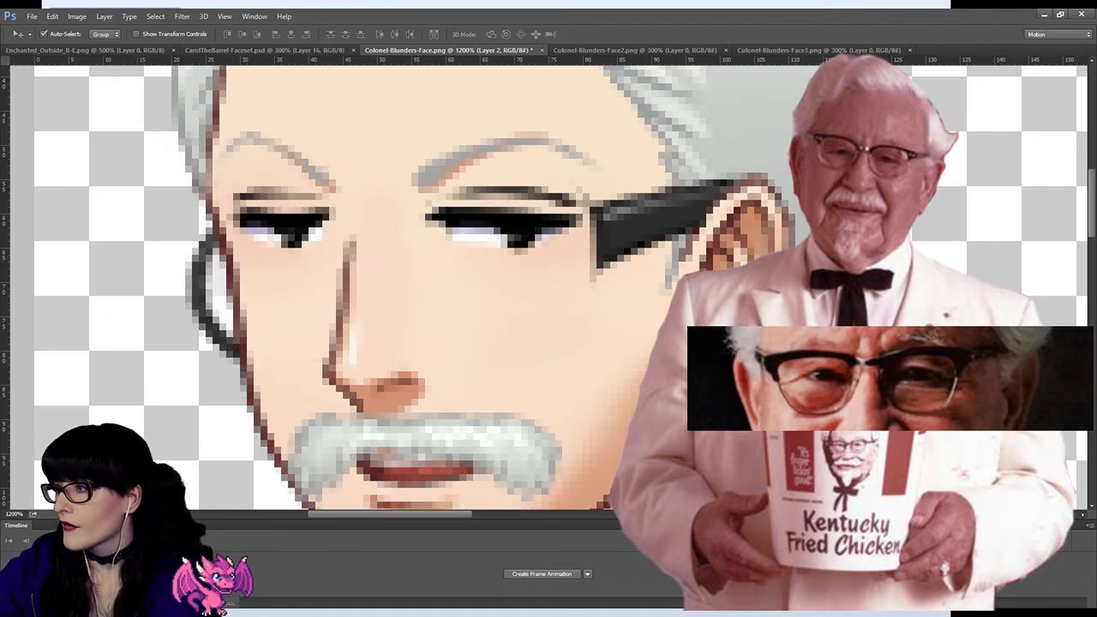
{"action": "key", "text": "ctrl+comma"}
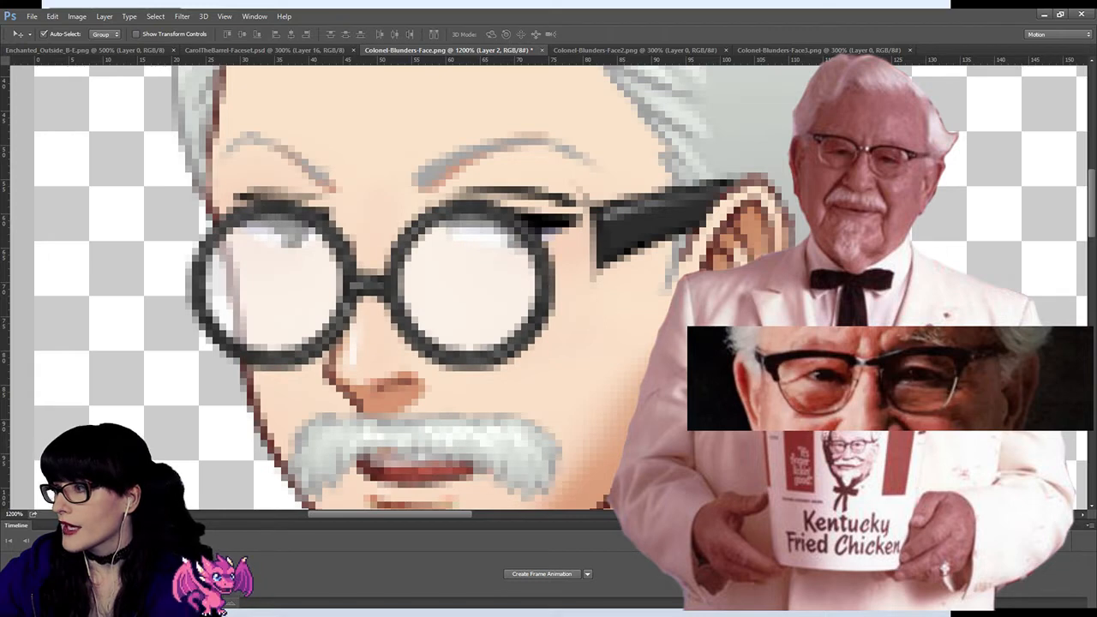
{"action": "key", "text": "ctrl+comma"}
{"action": "key", "text": "ctrl+comma"}
Step: Try erasing the lower half of the lens nearer the ear on Layer 0, undo it, and reselect Layer 2
{"action": "key", "text": "alt+bracketleft"}
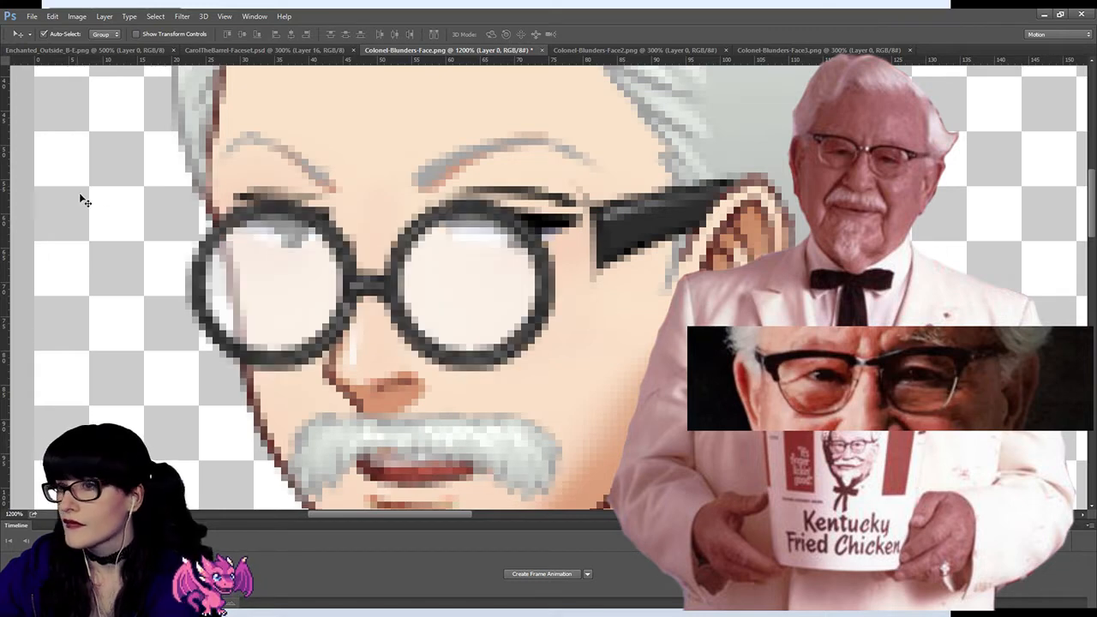
{"action": "key", "text": "e"}
{"action": "mouse_move", "coordinate": [458, 306]}
{"action": "left_mouse_down"}
{"action": "mouse_move", "coordinate": [508, 333]}
{"action": "mouse_move", "coordinate": [443, 333]}
{"action": "left_mouse_up"}
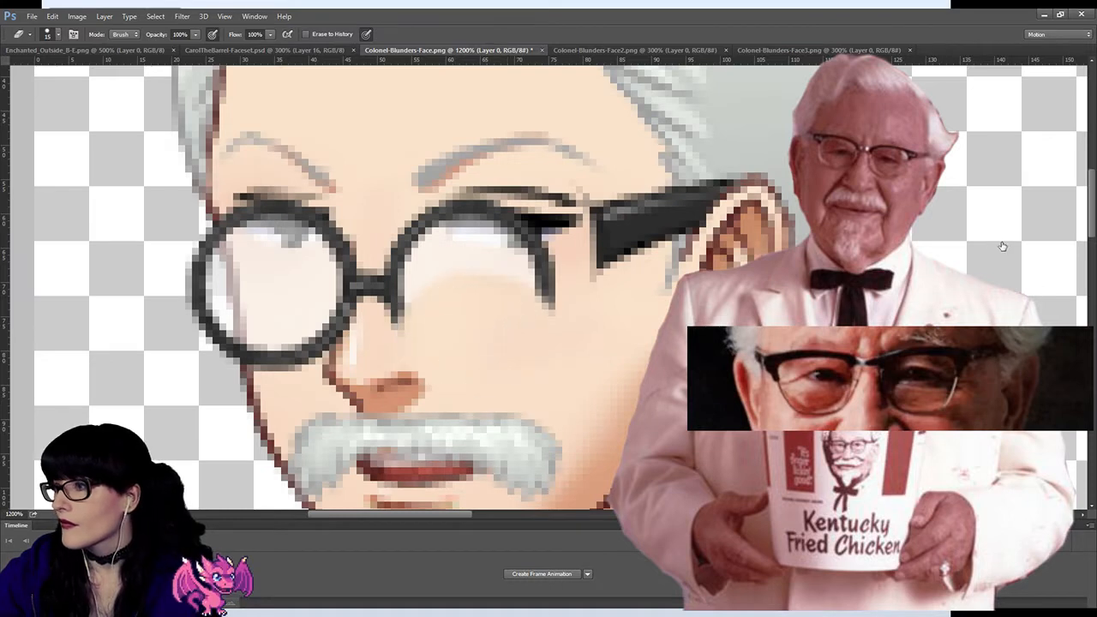
{"action": "key", "text": "ctrl+z"}
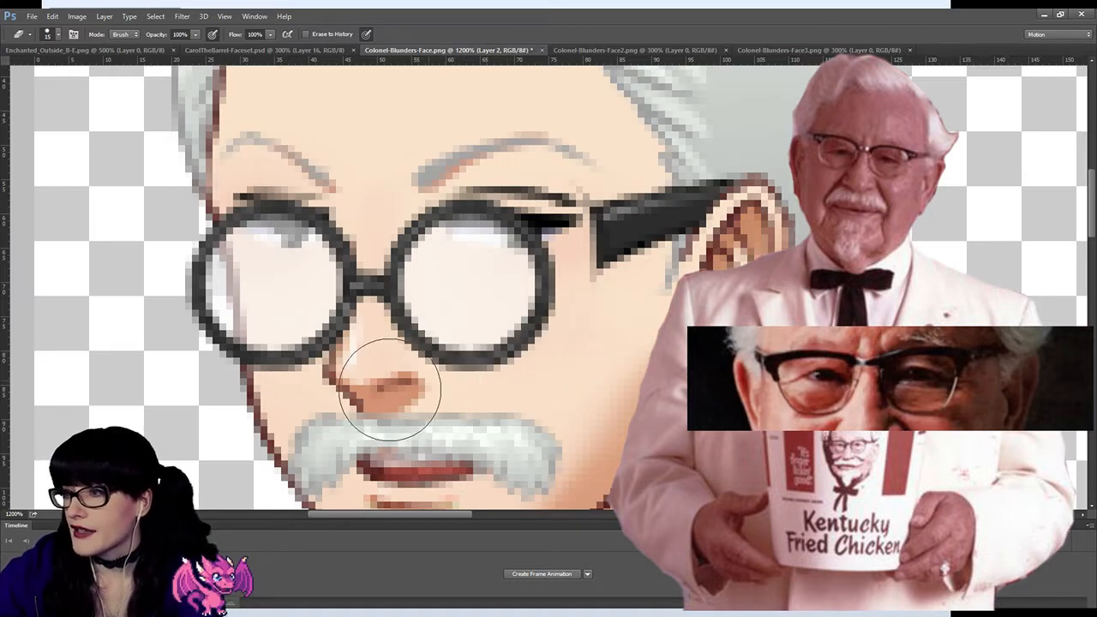
{"action": "key", "text": "alt+bracketright"}
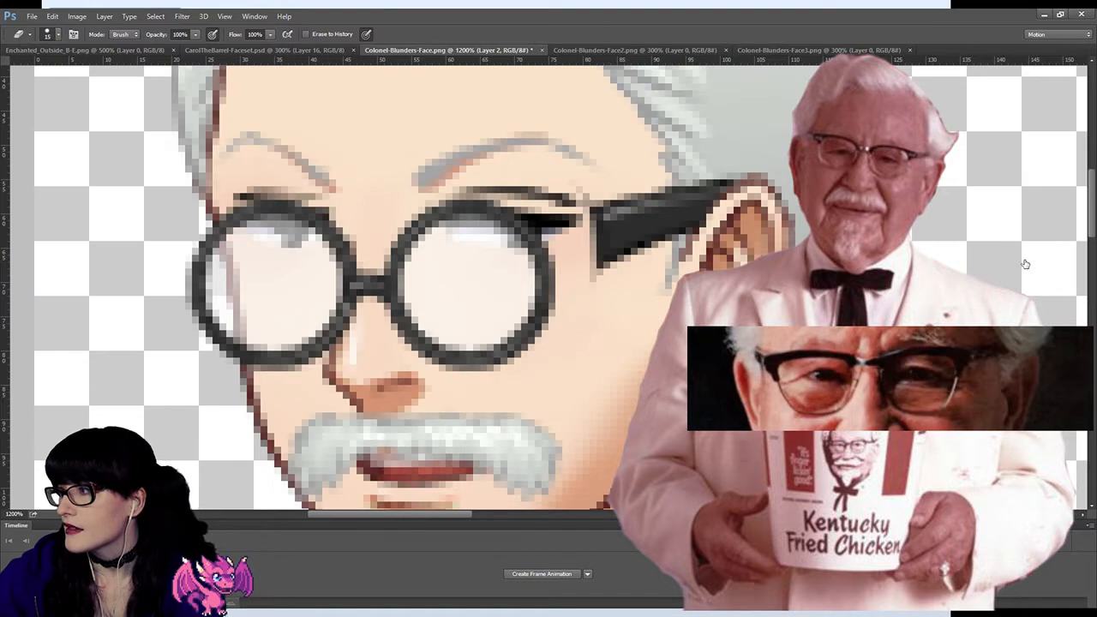
Step: Try erasing the lower rims of both lenses on Layer 0, undo the erasing, and compare the layers
{"action": "key", "text": "alt+bracketleft"}
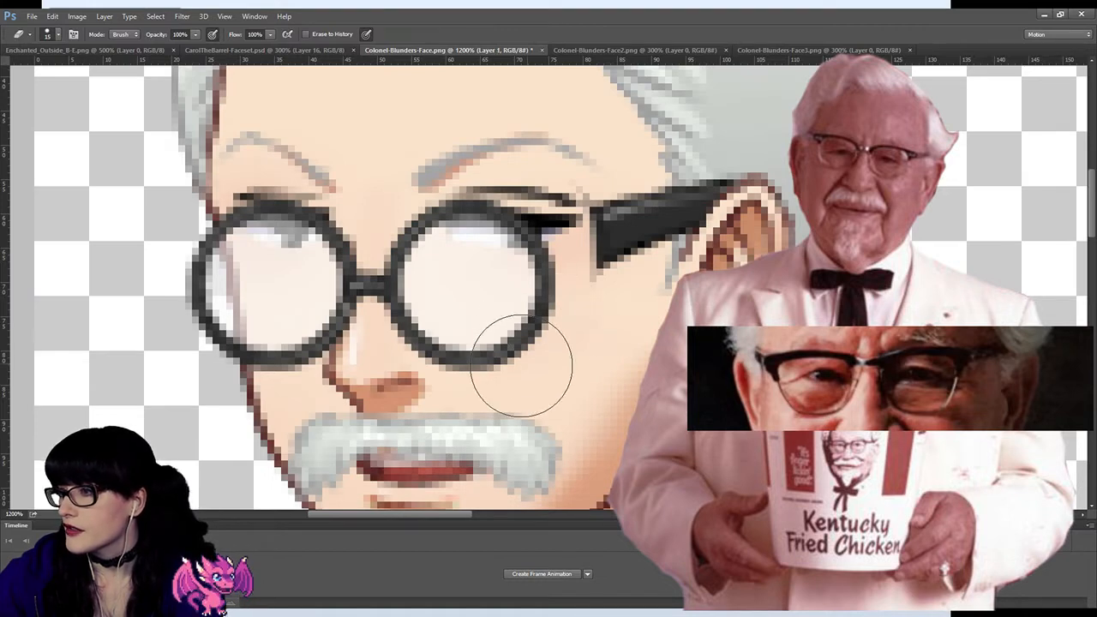
{"action": "key", "text": "alt+bracketright"}
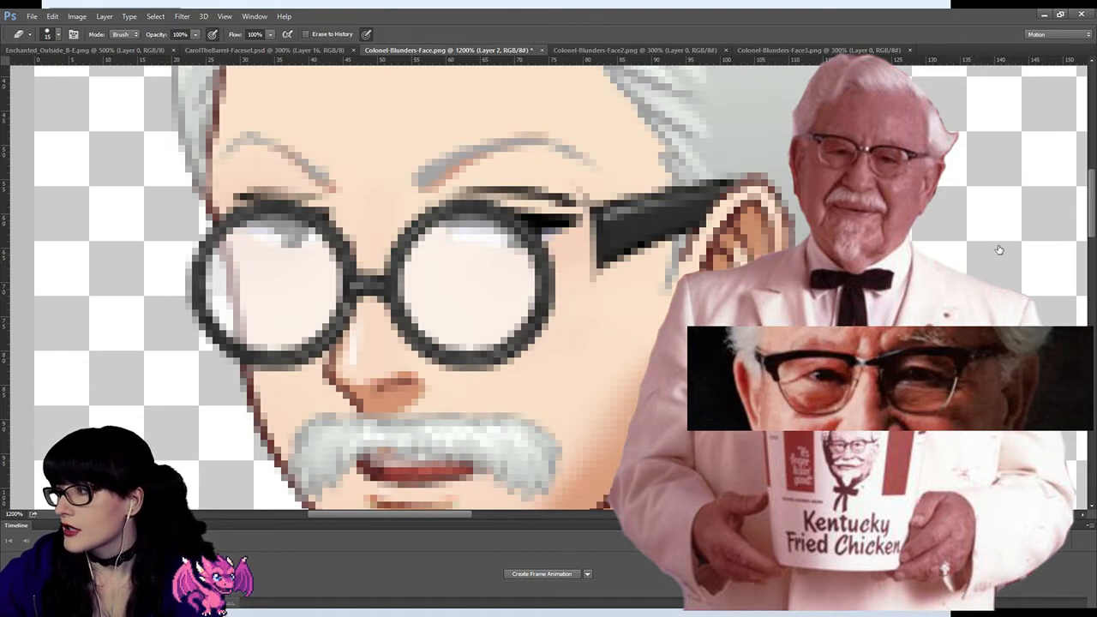
{"action": "key", "text": "ctrl+comma"}
{"action": "key", "text": "ctrl+comma"}
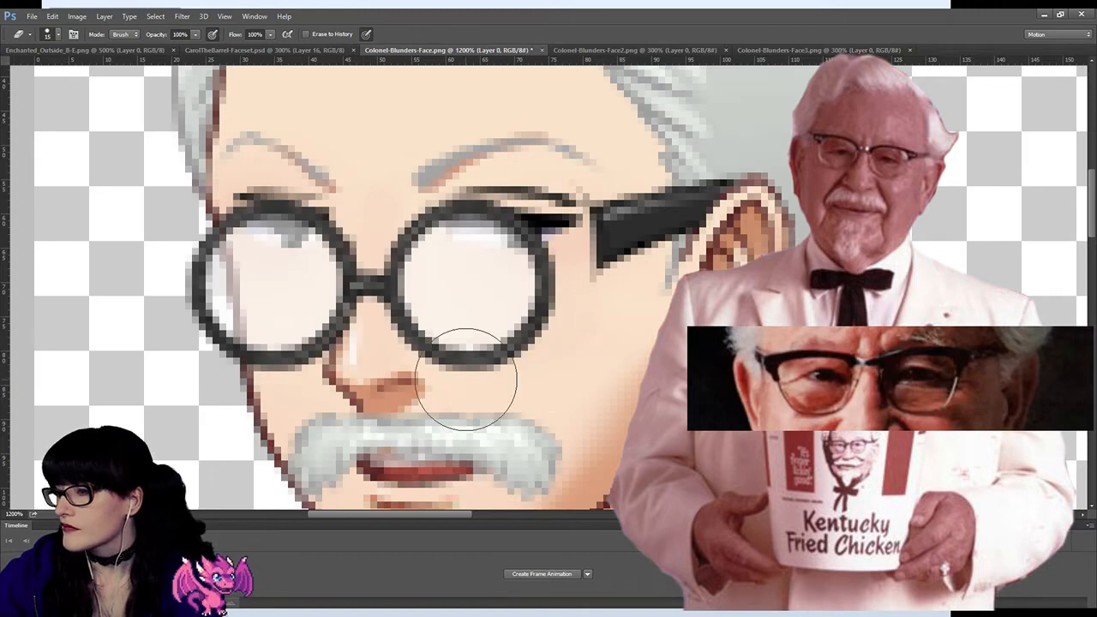
{"action": "mouse_move", "coordinate": [507, 387]}
{"action": "left_mouse_down"}
{"action": "mouse_move", "coordinate": [429, 379]}
{"action": "mouse_move", "coordinate": [404, 343]}
{"action": "mouse_move", "coordinate": [468, 381]}
{"action": "mouse_move", "coordinate": [534, 372]}
{"action": "mouse_move", "coordinate": [563, 343]}
{"action": "mouse_move", "coordinate": [423, 392]}
{"action": "mouse_move", "coordinate": [369, 362]}
{"action": "mouse_move", "coordinate": [380, 338]}
{"action": "mouse_move", "coordinate": [372, 363]}
{"action": "mouse_move", "coordinate": [251, 404]}
{"action": "mouse_move", "coordinate": [205, 391]}
{"action": "mouse_move", "coordinate": [144, 322]}
{"action": "left_mouse_up"}
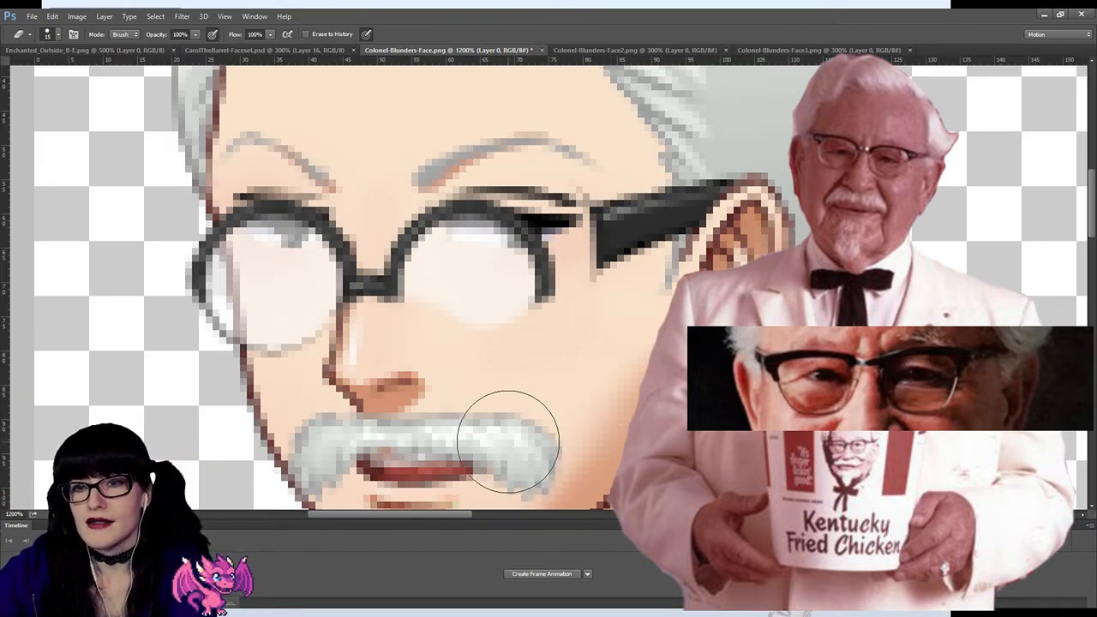
{"action": "left_click", "coordinate": [1022, 241]}
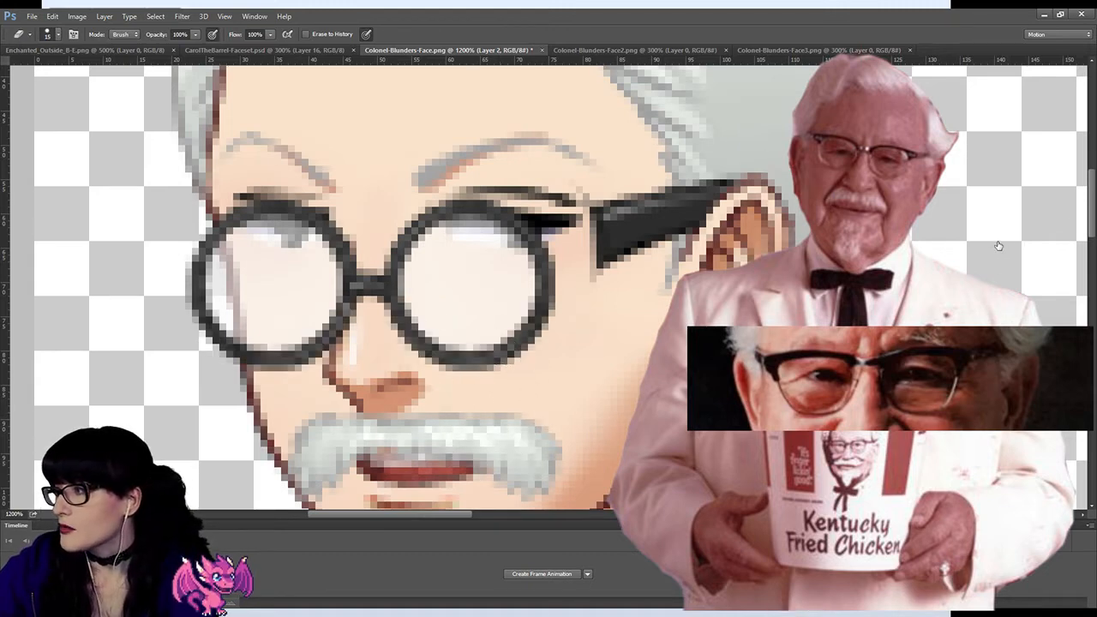
Step: Thin the lower rim of the lens nearer the ear by erasing its outer edge on Layer 0, using a smaller eraser
{"action": "left_click_drag", "start_coordinate": [539, 385], "coordinate": [526, 394]}
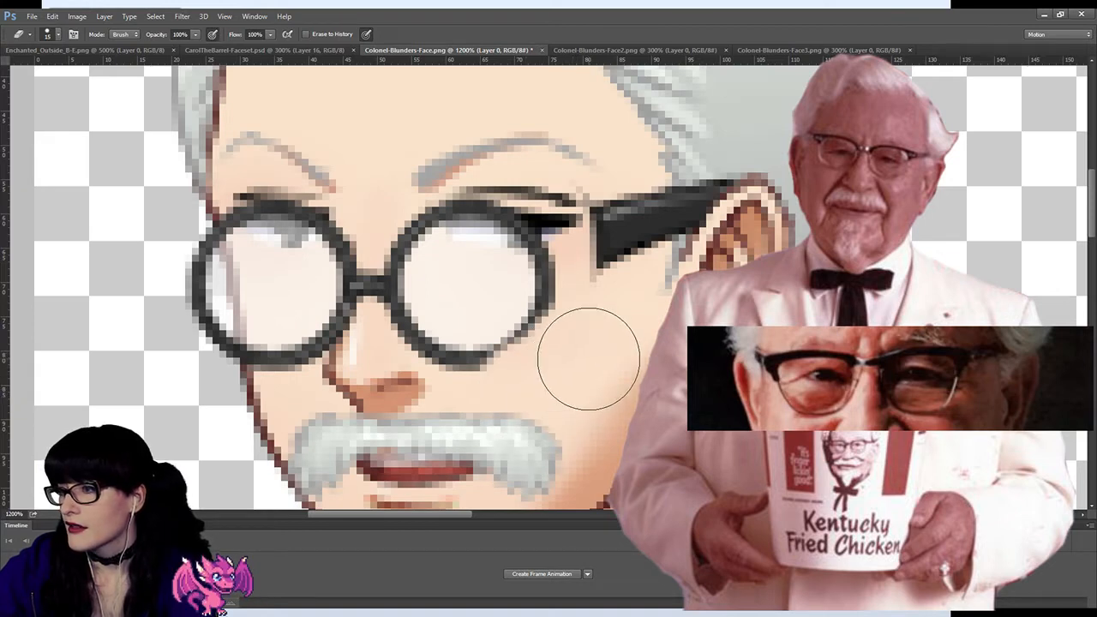
{"action": "key", "text": "bracketleft"}
{"action": "key", "text": "bracketleft"}
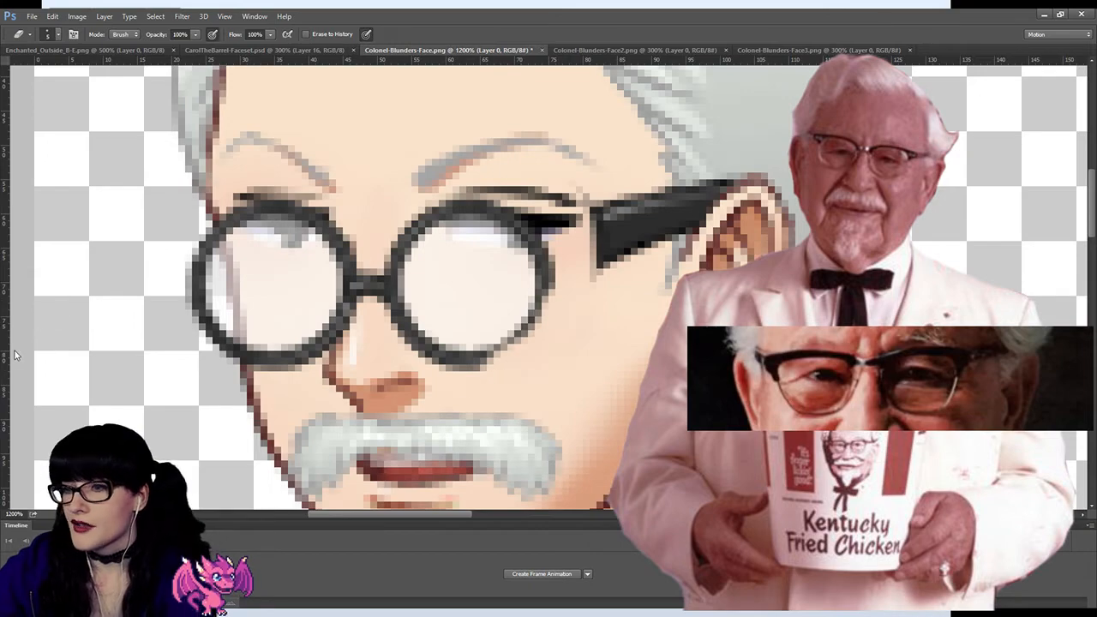
{"action": "key", "text": "z"}
{"action": "left_click", "coordinate": [521, 359]}
{"action": "left_click", "coordinate": [521, 359]}
{"action": "left_click", "coordinate": [487, 366]}
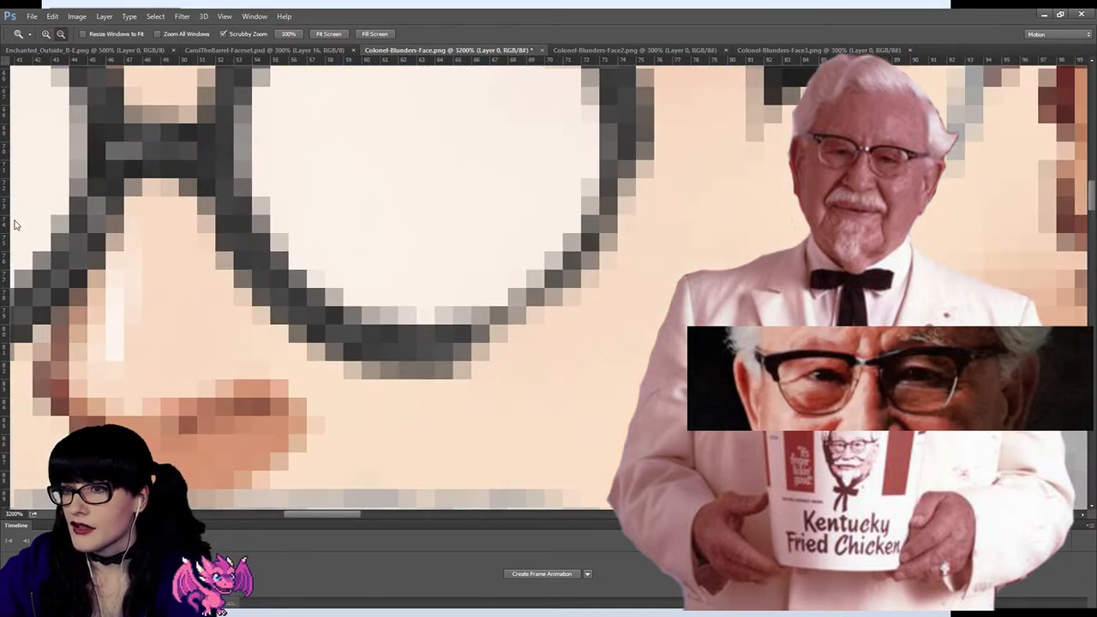
{"action": "key", "text": "e"}
{"action": "mouse_move", "coordinate": [436, 386]}
{"action": "left_mouse_down"}
{"action": "mouse_move", "coordinate": [441, 397]}
{"action": "mouse_move", "coordinate": [310, 388]}
{"action": "left_mouse_up"}
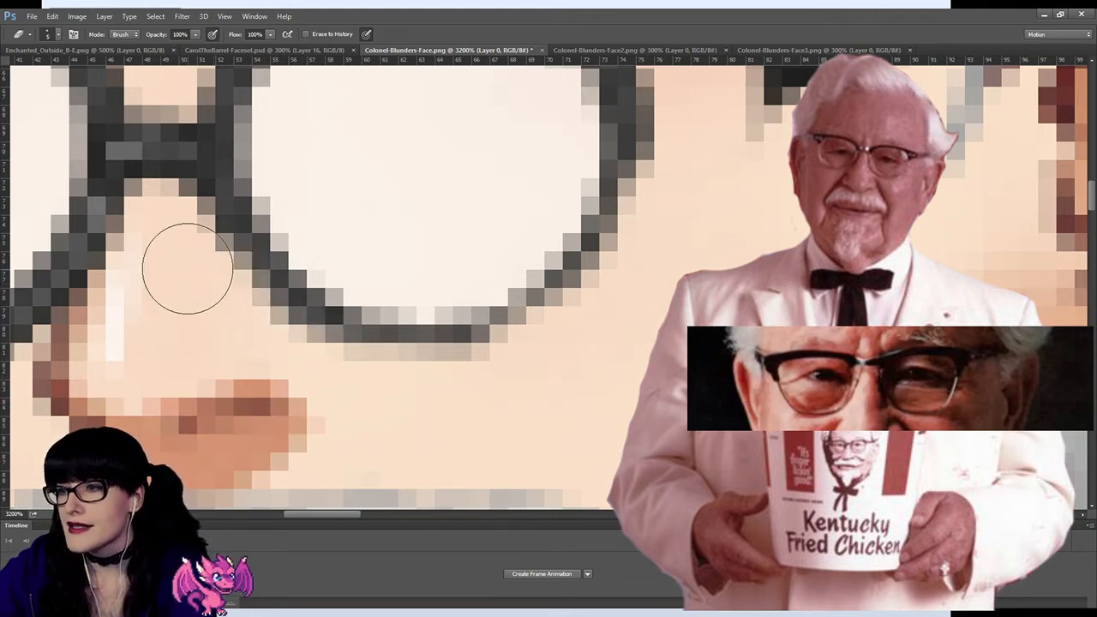
{"action": "left_click_drag", "start_coordinate": [191, 256], "coordinate": [329, 389]}
{"action": "scroll", "coordinate": [321, 353], "scroll_direction": "up", "scroll_amount": 1}
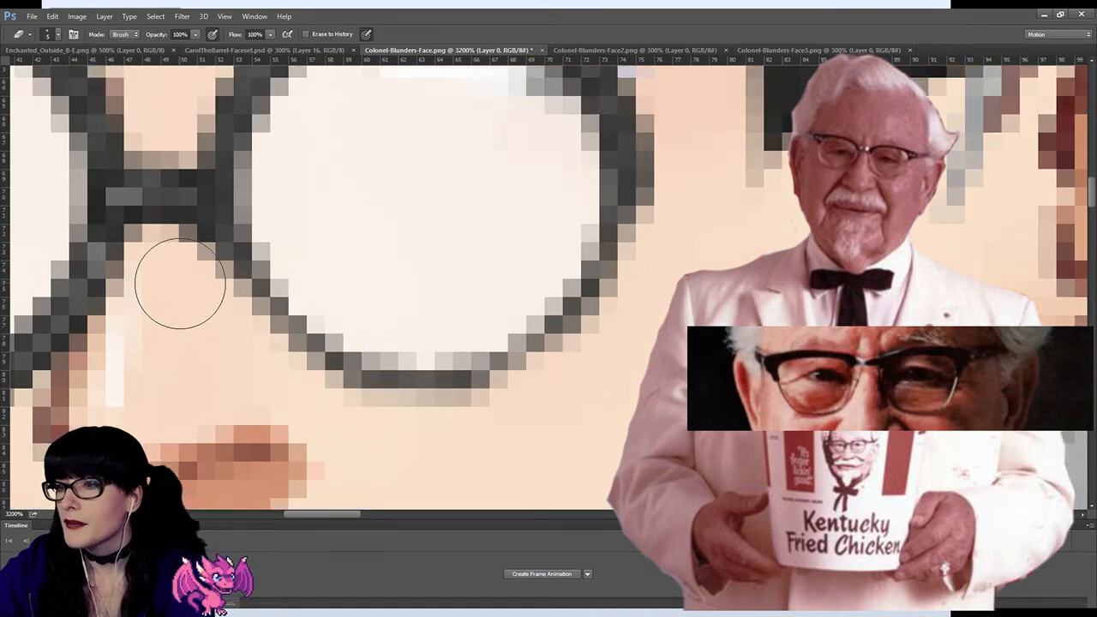
{"action": "scroll", "coordinate": [674, 273], "scroll_direction": "up", "scroll_amount": 1}
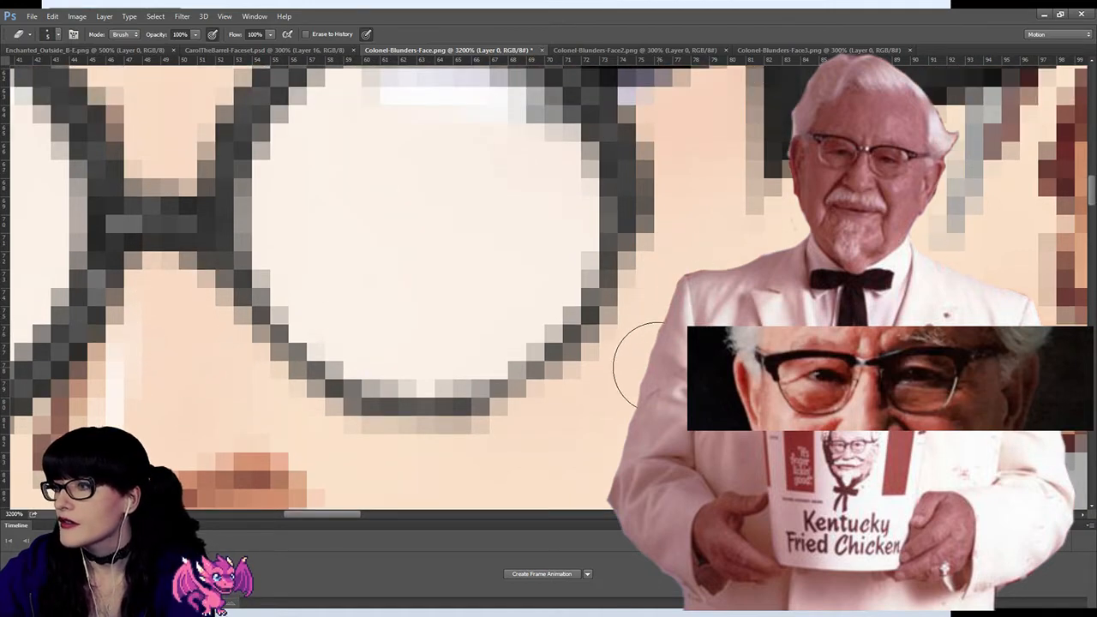
Step: Thin the lower rim of the lens farther from the ear by erasing its outer edge from the nose to the face outline
{"action": "key", "text": "z"}
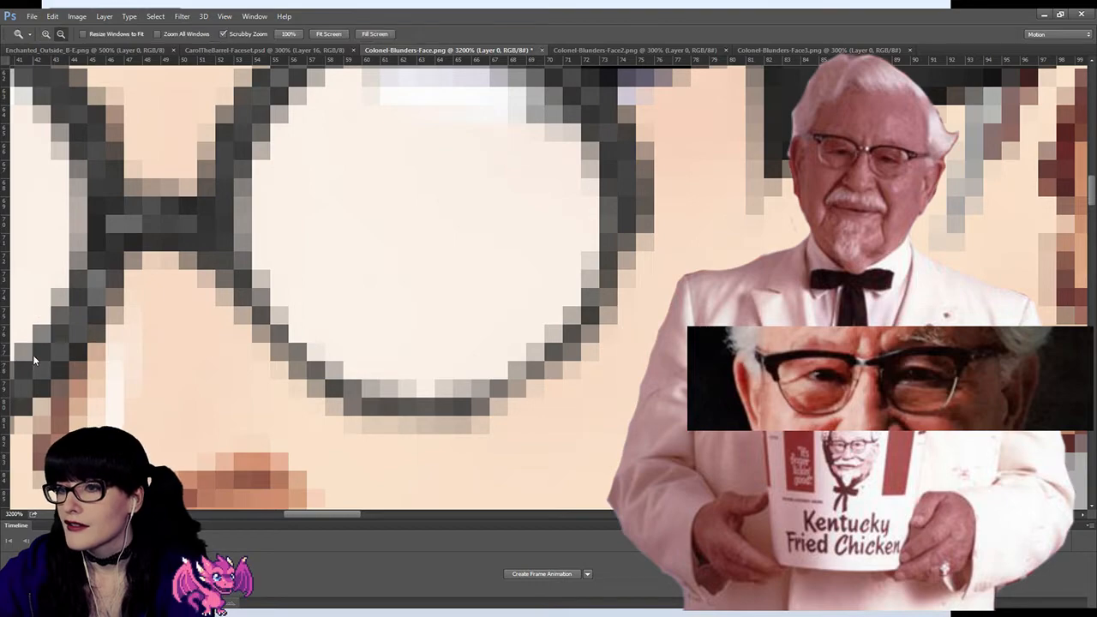
{"action": "left_click_drag", "start_coordinate": [532, 282], "coordinate": [418, 276]}
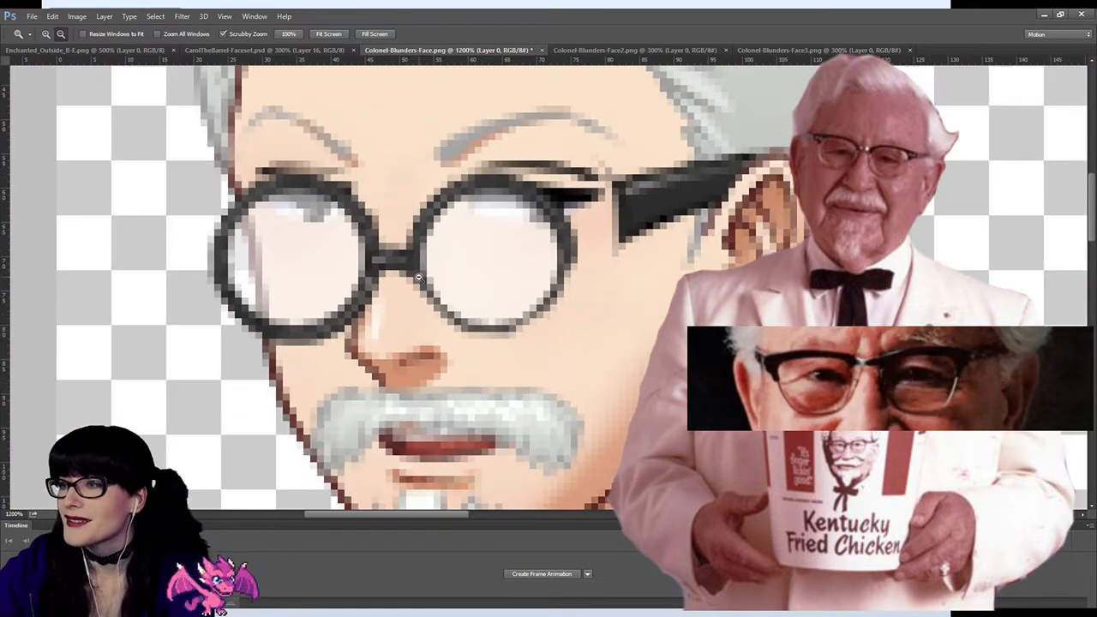
{"action": "left_click", "coordinate": [297, 288], "text": "alt"}
{"action": "left_click", "coordinate": [259, 306], "text": "alt"}
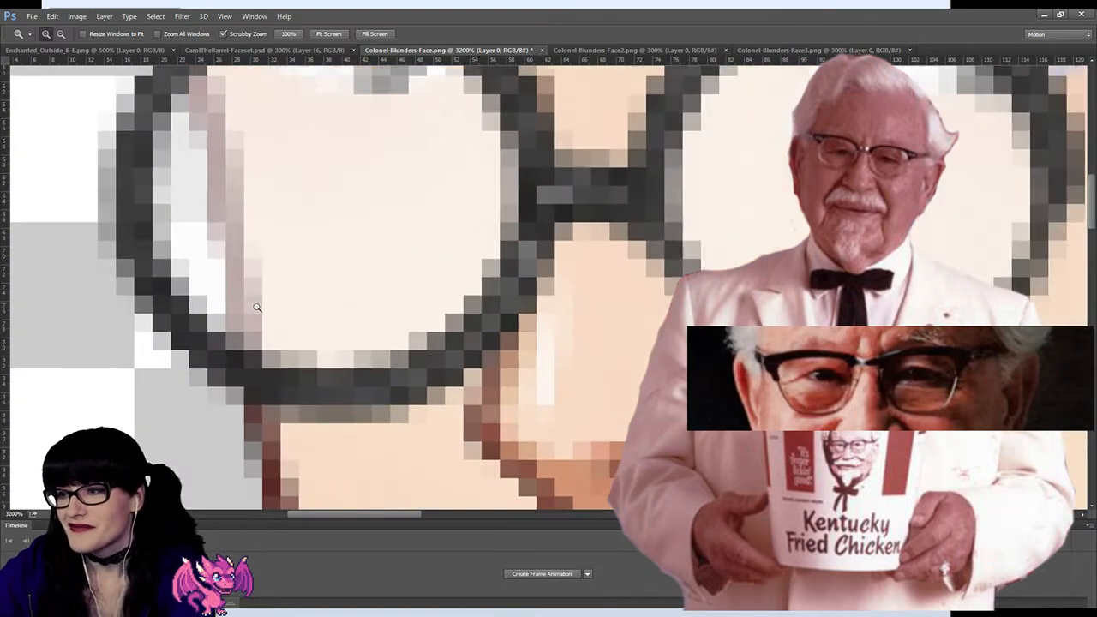
{"action": "key", "text": "e"}
{"action": "mouse_move", "coordinate": [561, 337]}
{"action": "left_mouse_down"}
{"action": "mouse_move", "coordinate": [568, 316]}
{"action": "mouse_move", "coordinate": [517, 380]}
{"action": "mouse_move", "coordinate": [417, 445]}
{"action": "mouse_move", "coordinate": [342, 449]}
{"action": "mouse_move", "coordinate": [217, 429]}
{"action": "left_mouse_up"}
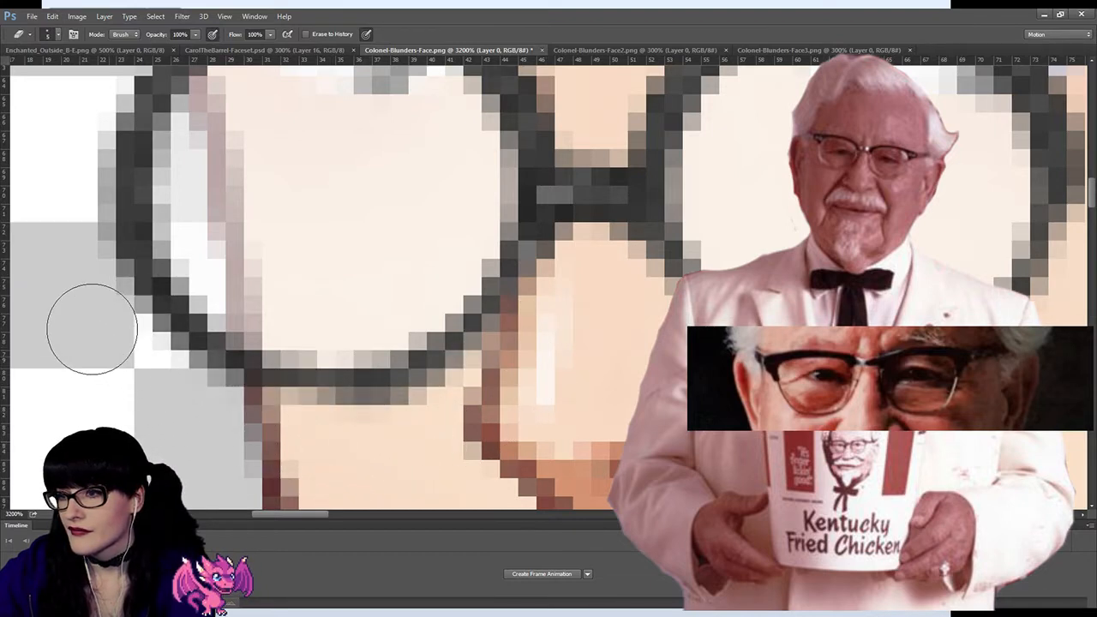
{"action": "left_click_drag", "start_coordinate": [74, 274], "coordinate": [156, 389]}
Step: Examine the thinned glasses at whole-face size and inspect the lower rims up close
{"action": "key", "text": "z"}
{"action": "left_click", "coordinate": [11, 367], "text": "alt"}
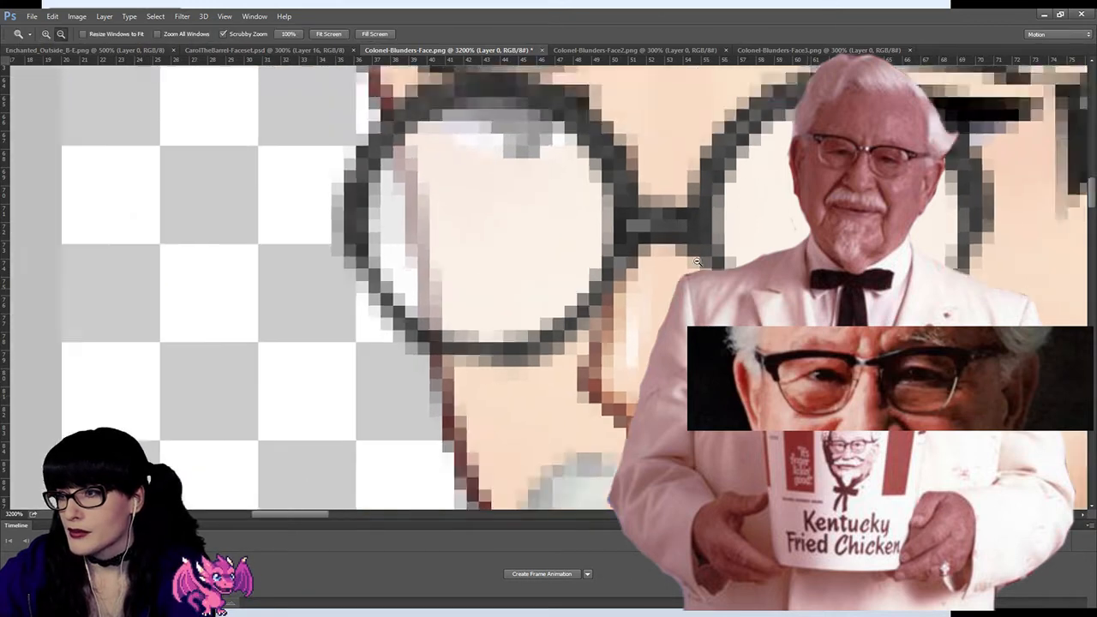
{"action": "left_click", "coordinate": [11, 367], "text": "alt"}
{"action": "left_click", "coordinate": [702, 281], "text": "alt"}
{"action": "left_click", "coordinate": [702, 281], "text": "alt"}
{"action": "left_click", "coordinate": [702, 281], "text": "alt"}
{"action": "left_click", "coordinate": [702, 281], "text": "alt"}
{"action": "left_click", "coordinate": [702, 281], "text": "alt"}
{"action": "left_click", "coordinate": [702, 281], "text": "alt"}
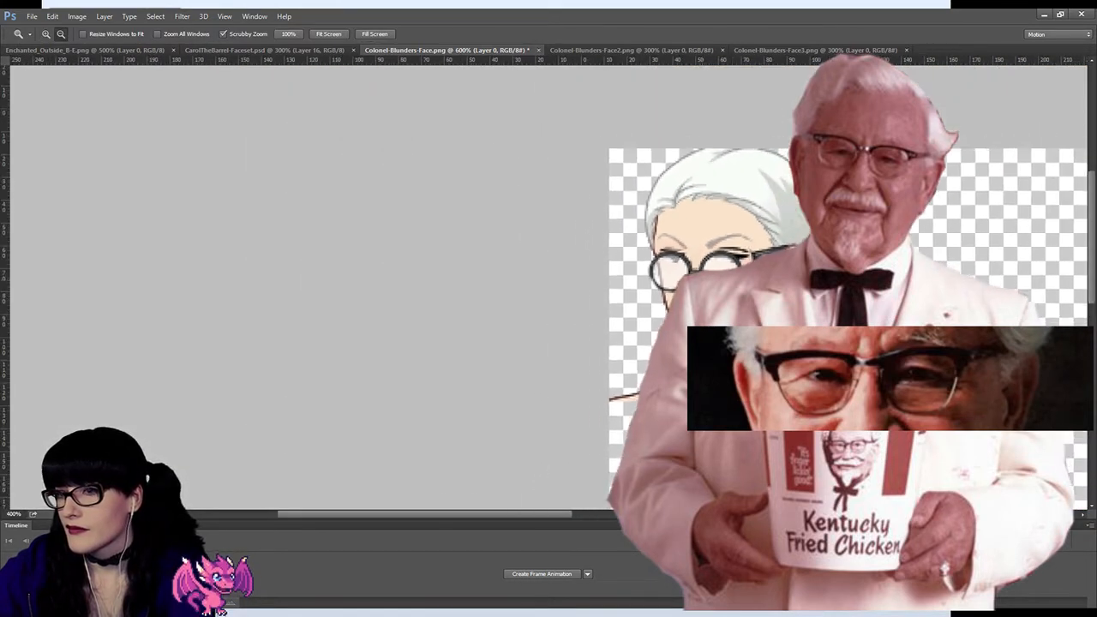
{"action": "left_click", "coordinate": [625, 297], "text": "alt"}
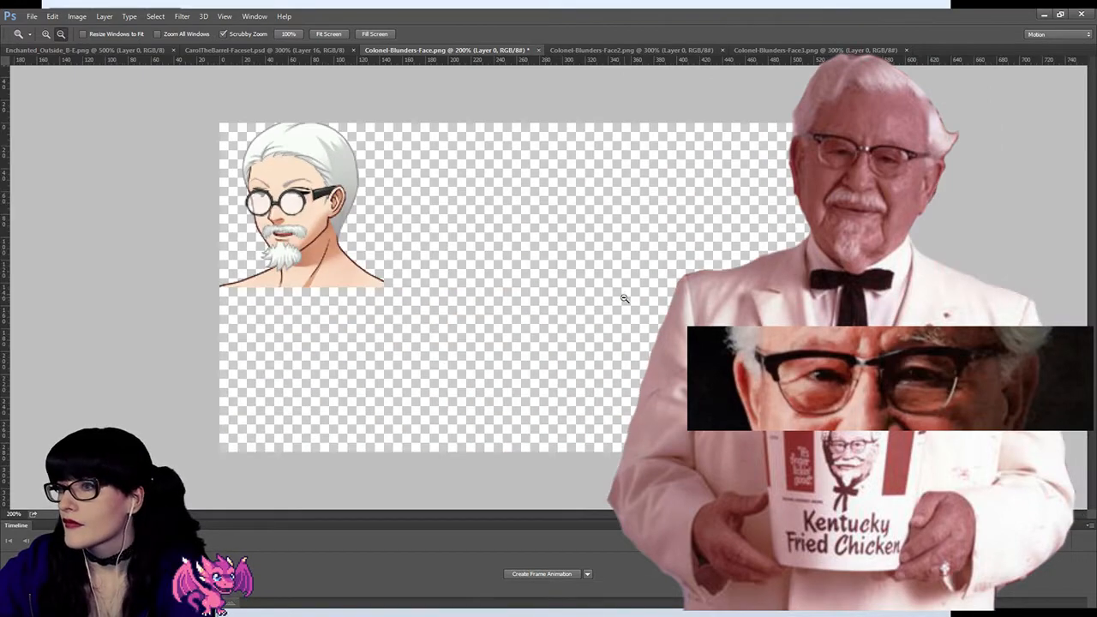
{"action": "left_click", "coordinate": [331, 232]}
{"action": "left_click", "coordinate": [327, 231]}
{"action": "left_click", "coordinate": [298, 236]}
{"action": "left_click", "coordinate": [261, 227]}
{"action": "left_click", "coordinate": [215, 196]}
{"action": "left_click", "coordinate": [171, 180]}
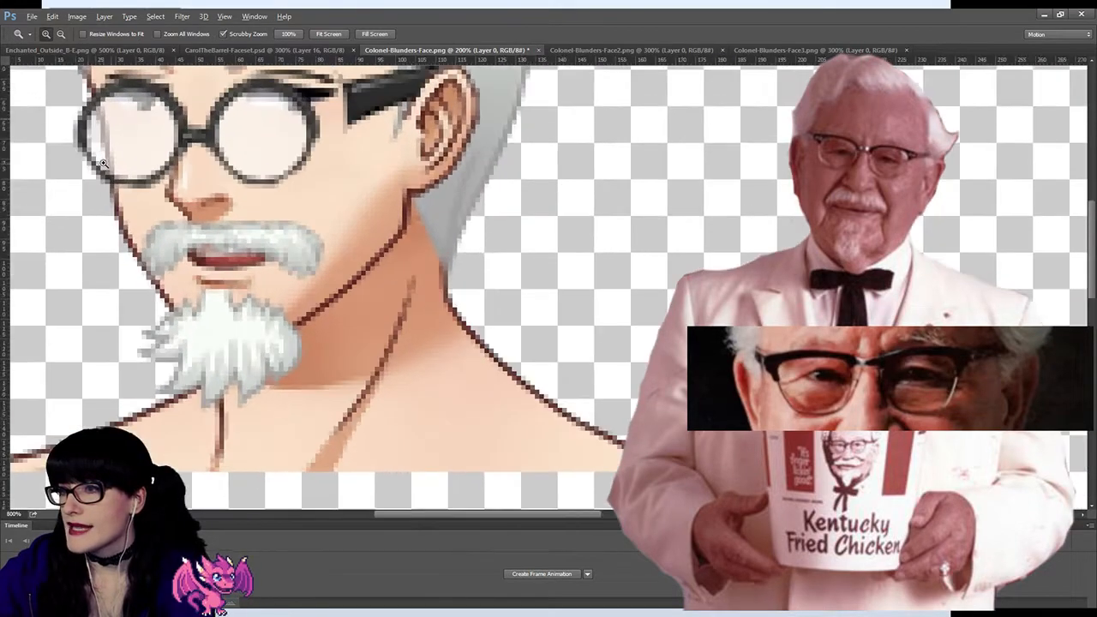
{"action": "left_click", "coordinate": [117, 179]}
{"action": "left_click", "coordinate": [115, 180]}
{"action": "left_click", "coordinate": [89, 184]}
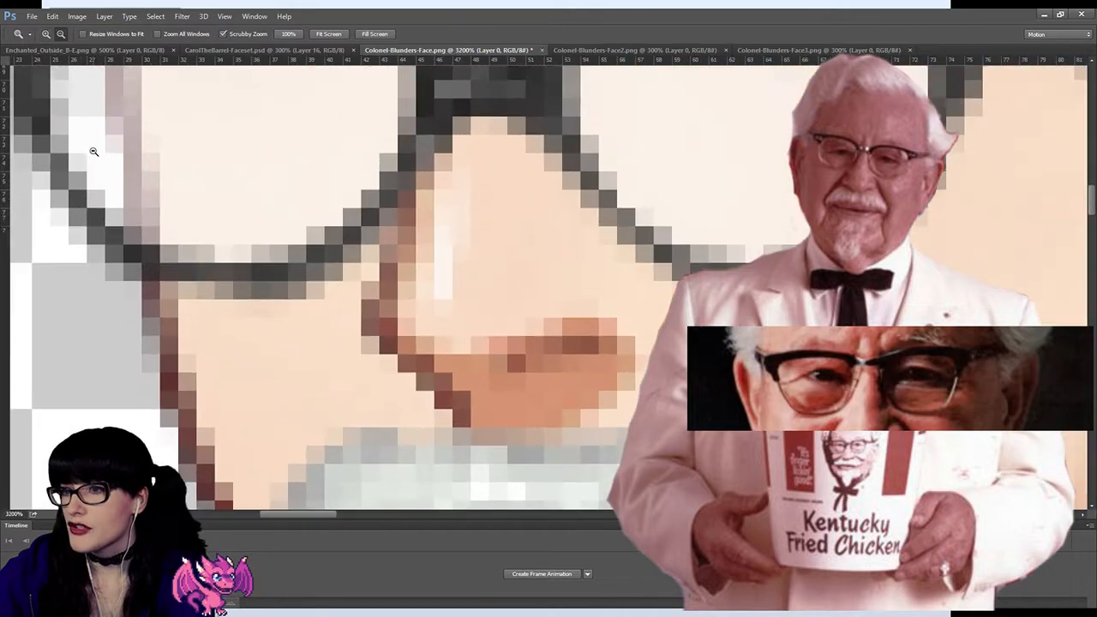
Step: Erase the stray outer pixels along the side rim of the lens farther from the ear
{"action": "key", "text": "e"}
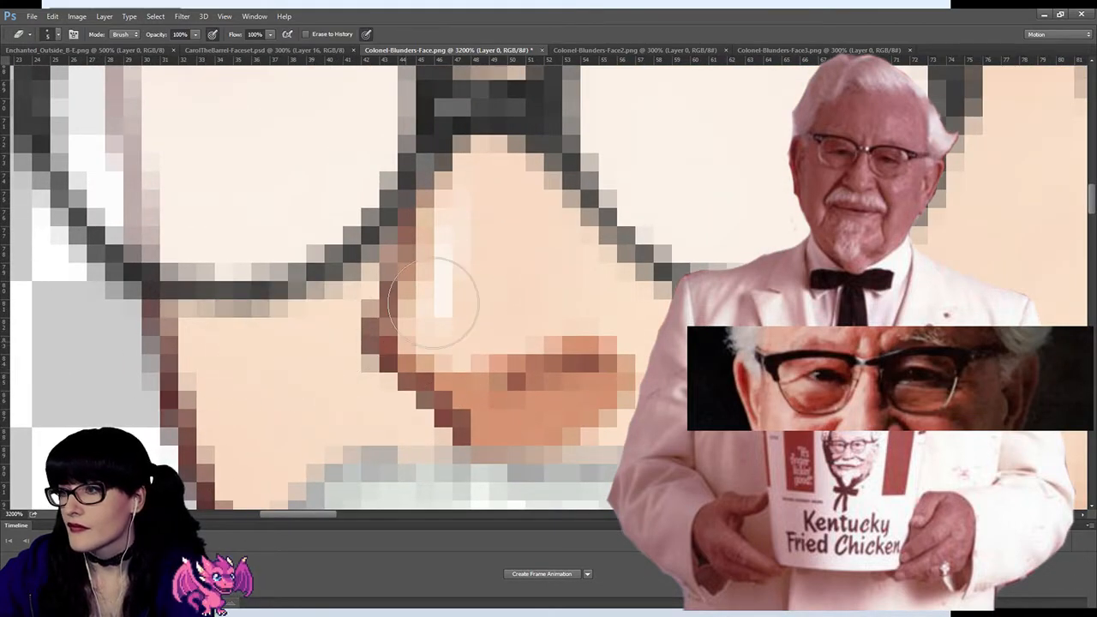
{"action": "scroll", "coordinate": [317, 347], "scroll_direction": "up", "scroll_amount": 2}
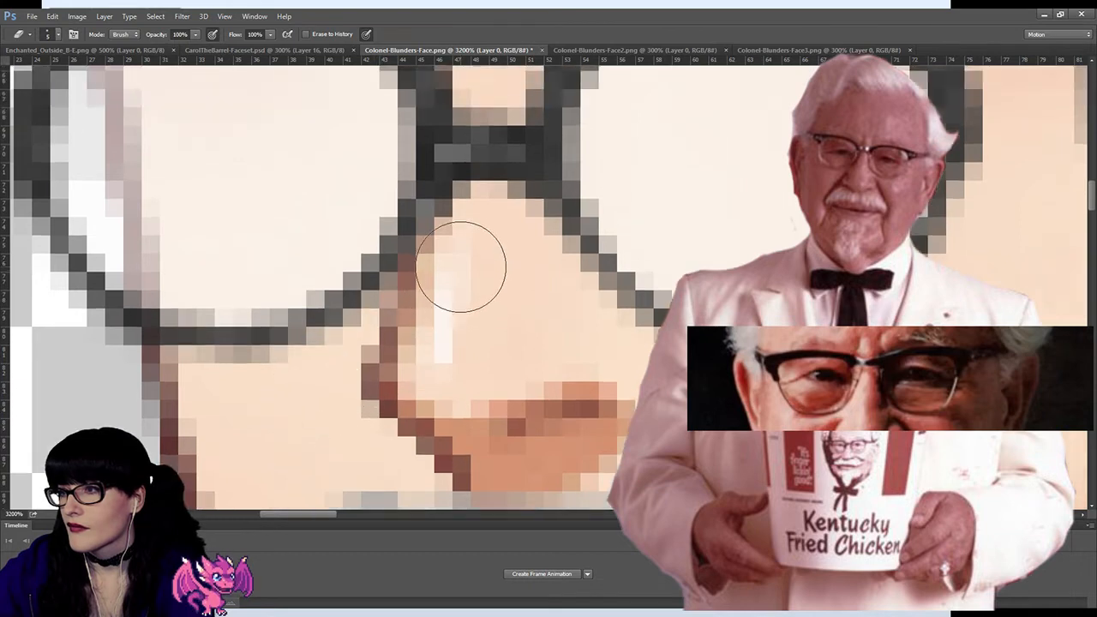
{"action": "scroll", "coordinate": [476, 206], "scroll_direction": "up", "scroll_amount": 1}
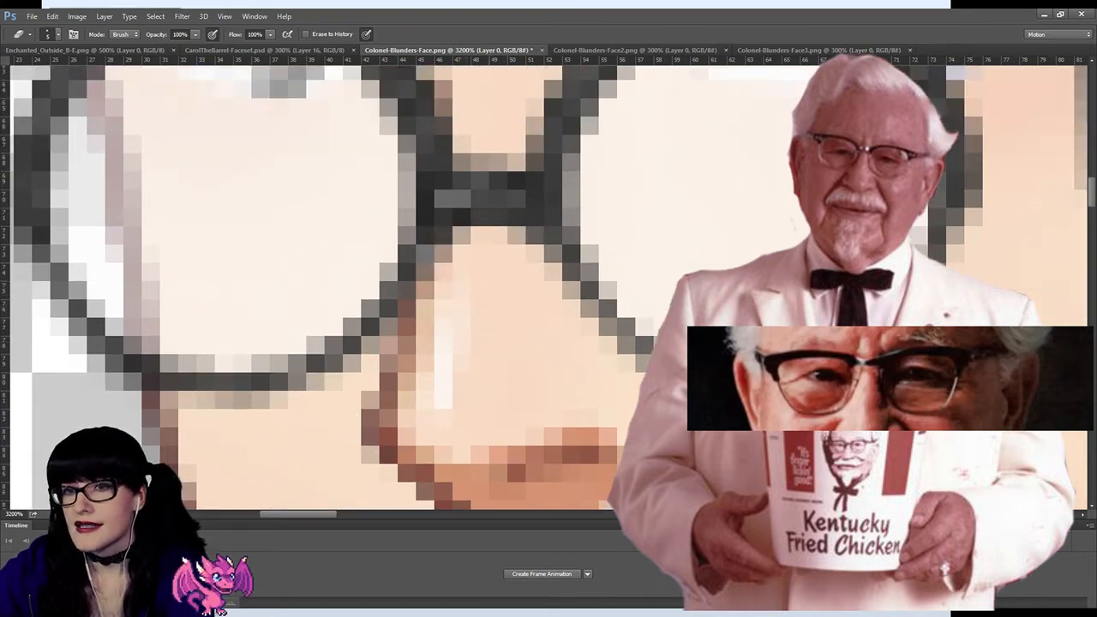
{"action": "left_click_drag", "start_coordinate": [306, 522], "coordinate": [268, 513]}
{"action": "left_click", "coordinate": [312, 234]}
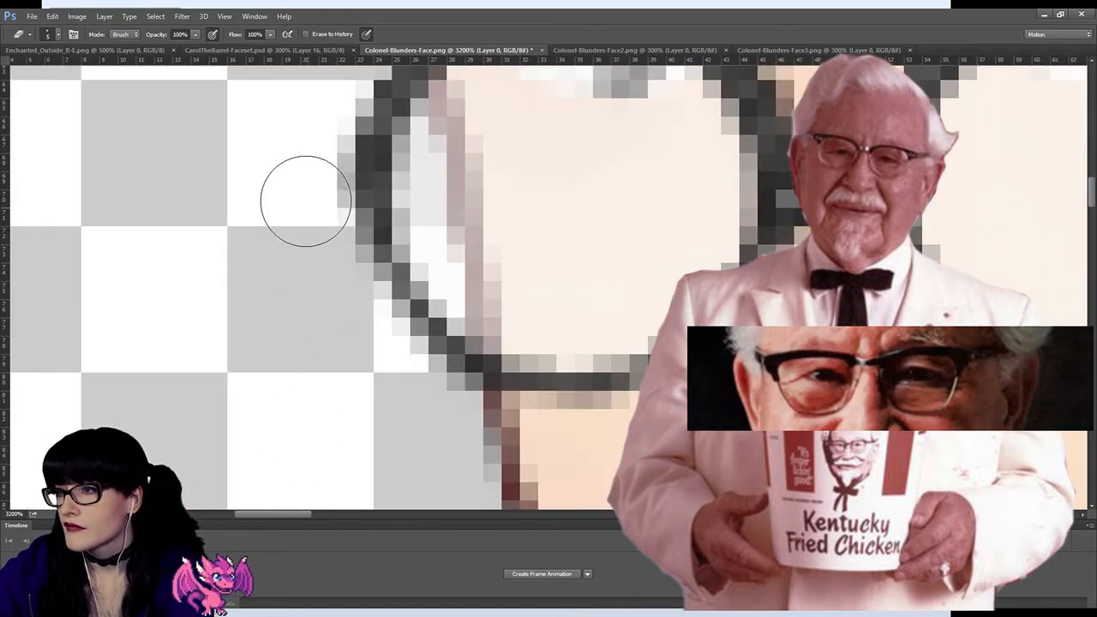
{"action": "left_click", "coordinate": [324, 250]}
{"action": "left_click", "coordinate": [336, 298]}
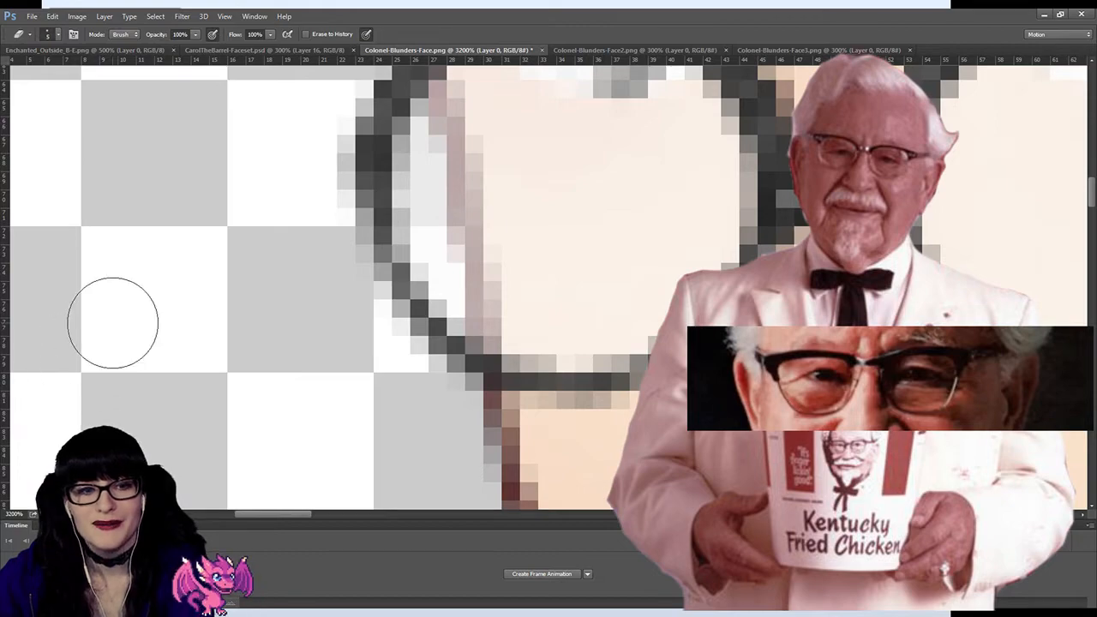
Step: Examine how both thinned lenses look on the whole face compared with the reference glasses
{"action": "left_click", "coordinate": [11, 356]}
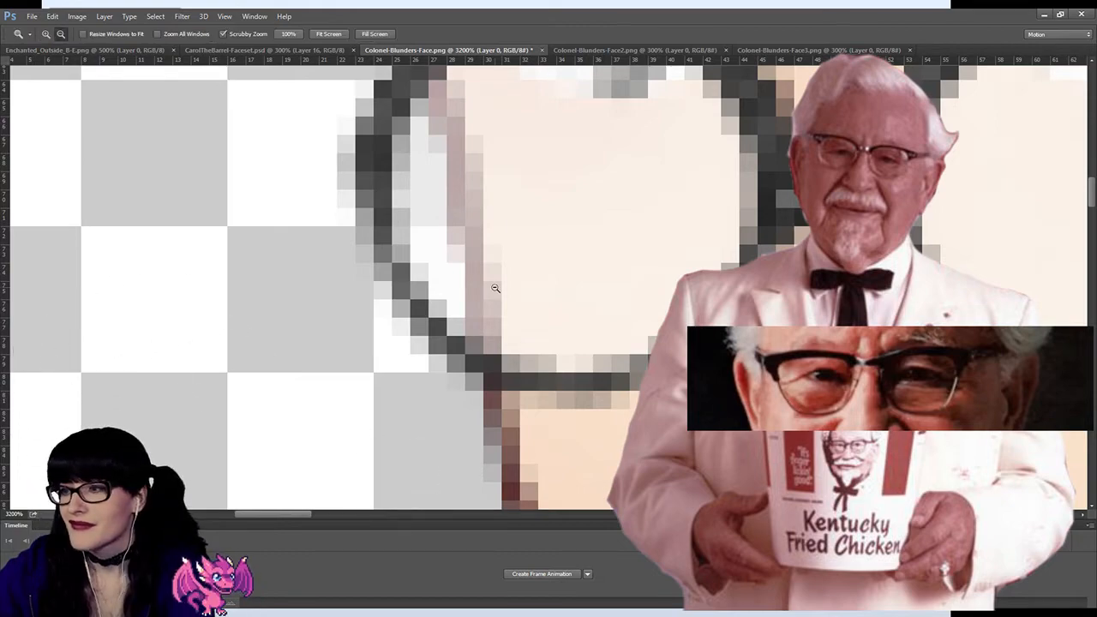
{"action": "left_click", "coordinate": [495, 291]}
{"action": "left_click", "coordinate": [609, 268]}
{"action": "left_click", "coordinate": [610, 268]}
{"action": "left_click", "coordinate": [609, 268]}
{"action": "left_click", "coordinate": [609, 269]}
{"action": "left_click", "coordinate": [610, 268]}
{"action": "left_click", "coordinate": [610, 269]}
{"action": "left_click", "coordinate": [609, 269]}
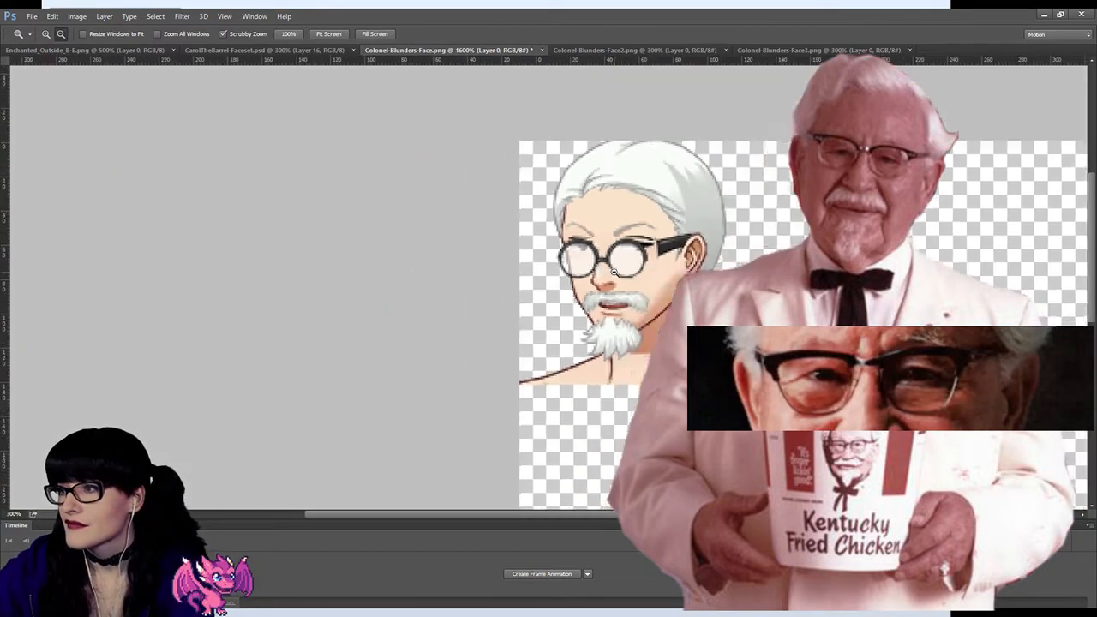
{"action": "left_click", "coordinate": [609, 268]}
{"action": "left_click", "coordinate": [317, 221], "text": "alt"}
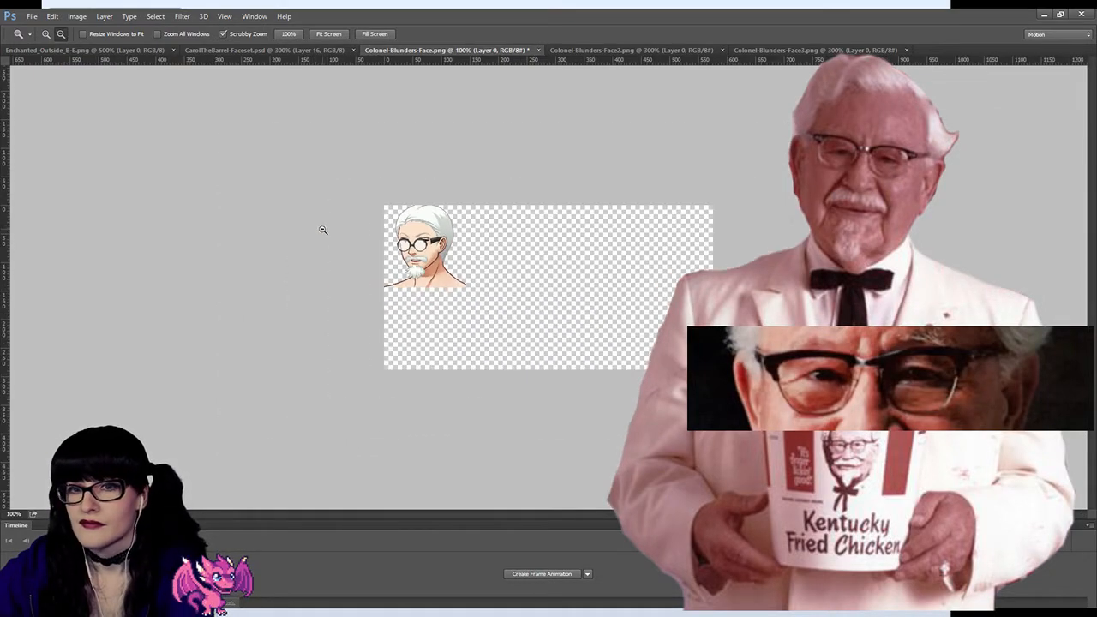
{"action": "left_click", "coordinate": [378, 222]}
{"action": "left_click_drag", "start_coordinate": [378, 222], "coordinate": [84, 96]}
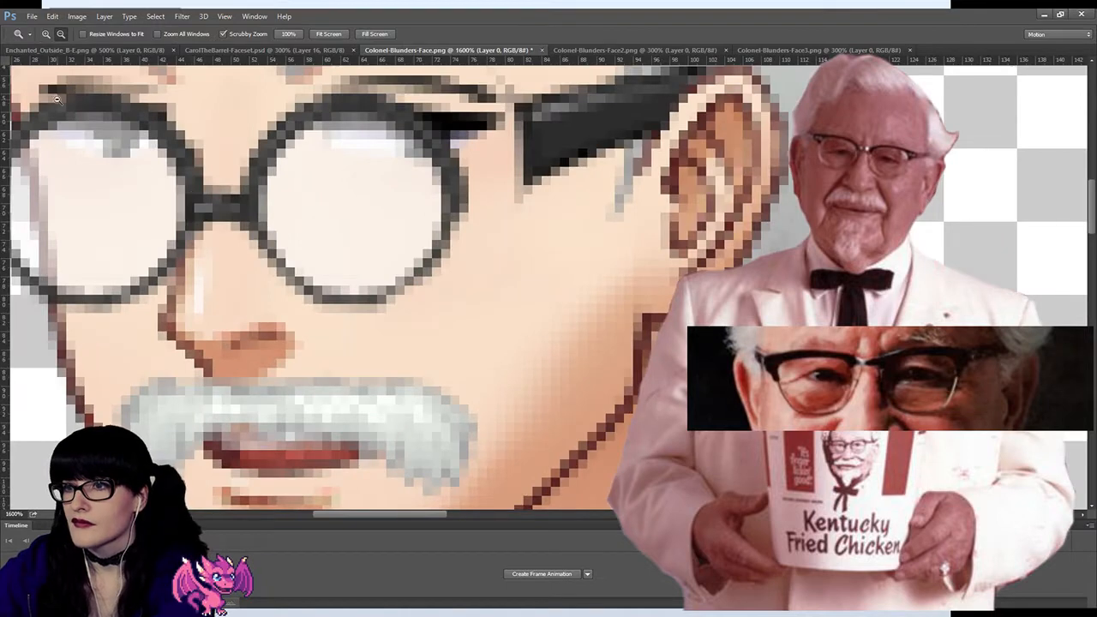
Step: Select the bridge between the lenses, move it straight up toward the upper rims, and deselect it
{"action": "key", "text": "m"}
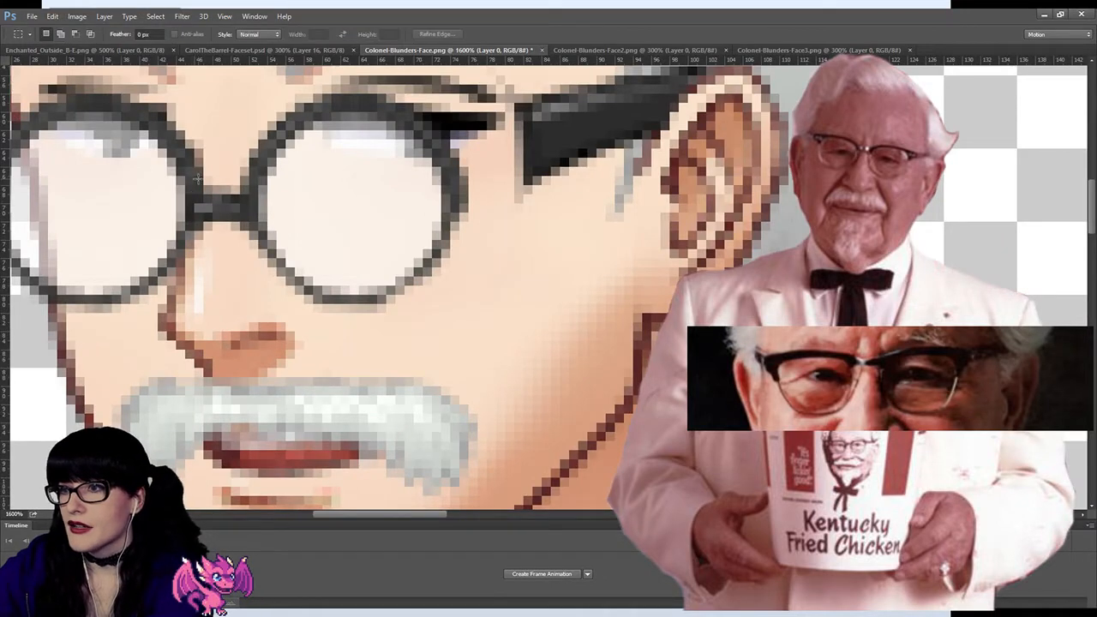
{"action": "left_click_drag", "start_coordinate": [244, 230], "coordinate": [204, 168]}
{"action": "key", "text": "v"}
{"action": "key", "text": "Up"}
{"action": "key", "text": "Up"}
{"action": "key", "text": "Up"}
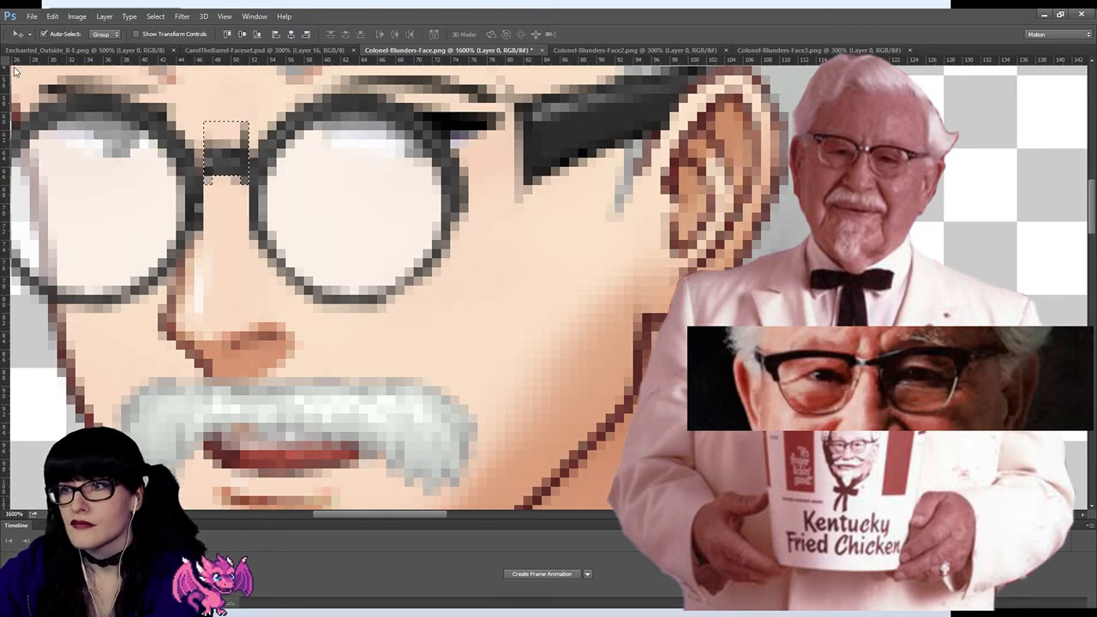
{"action": "key", "text": "Up"}
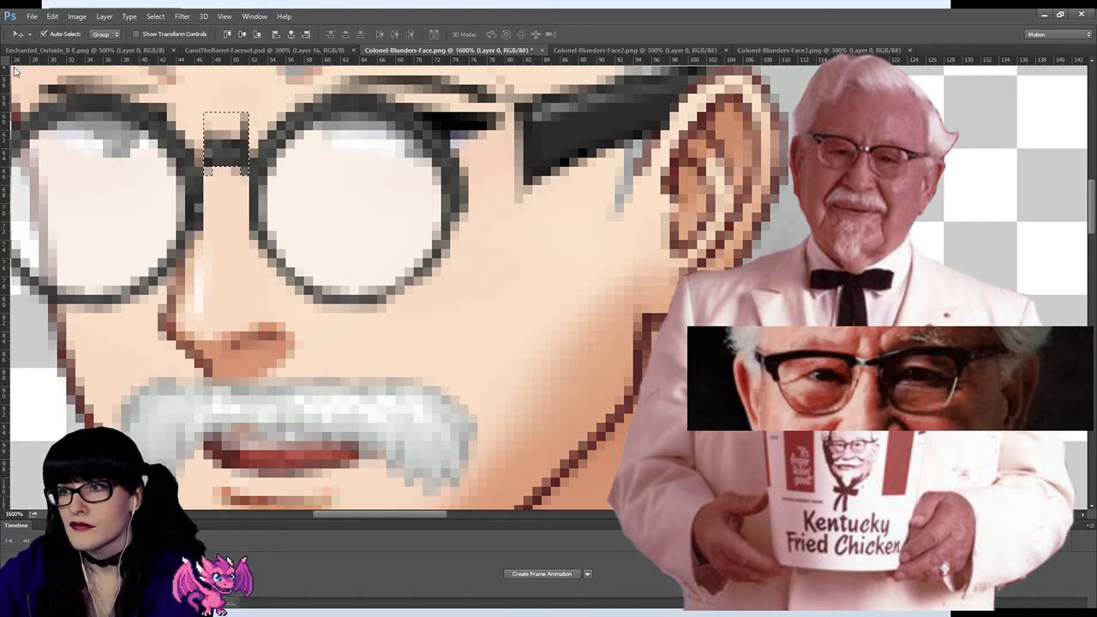
{"action": "key", "text": "l"}
{"action": "key", "text": "ctrl+d"}
{"action": "key", "text": "m"}
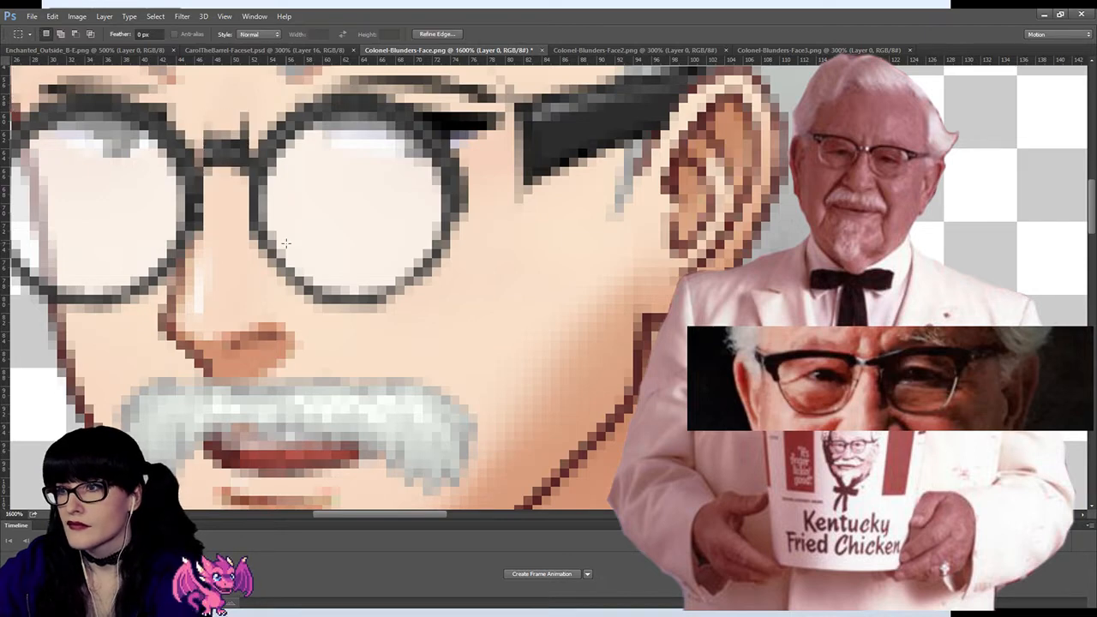
{"action": "left_click_drag", "start_coordinate": [409, 515], "coordinate": [383, 512]}
{"action": "key", "text": "z"}
{"action": "left_click", "coordinate": [452, 220]}
{"action": "left_click", "coordinate": [453, 220]}
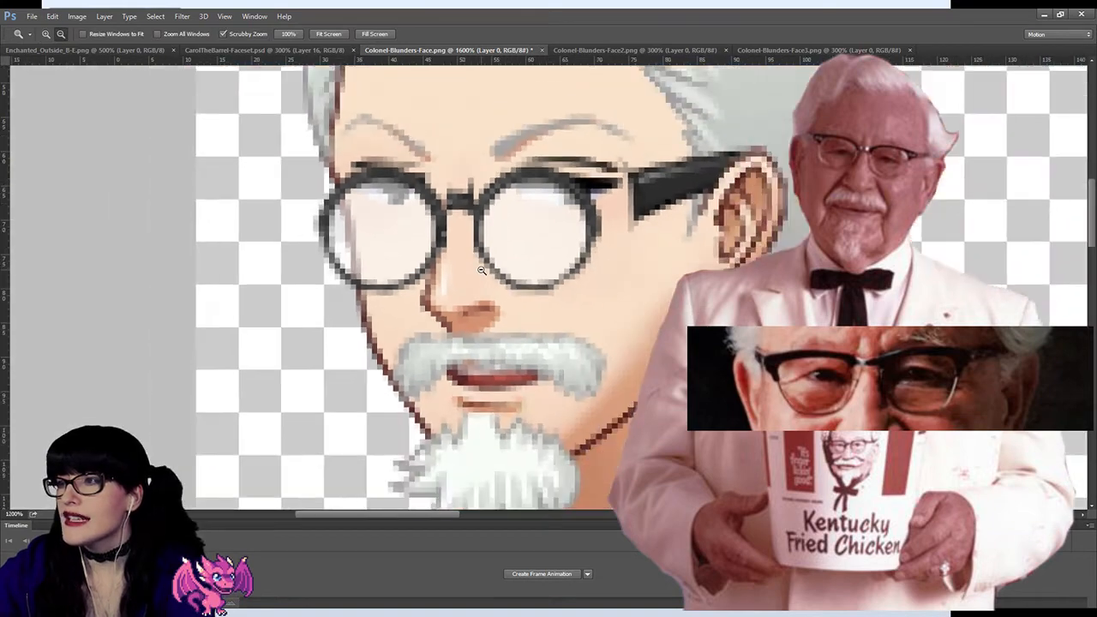
{"action": "left_click", "coordinate": [453, 220]}
{"action": "left_click", "coordinate": [452, 221]}
{"action": "left_click", "coordinate": [452, 220]}
{"action": "left_click", "coordinate": [452, 220]}
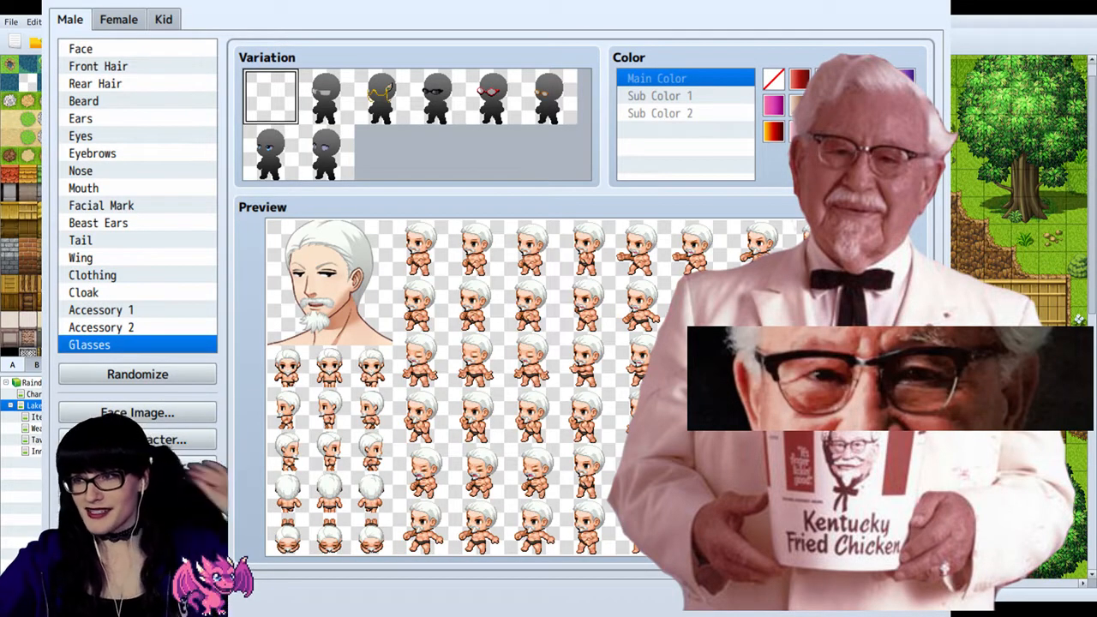
Step: Compare the lined face variations and apply the wrinkled face that is fifth in the second row
{"action": "left_click", "coordinate": [95, 48]}
{"action": "left_click", "coordinate": [546, 96]}
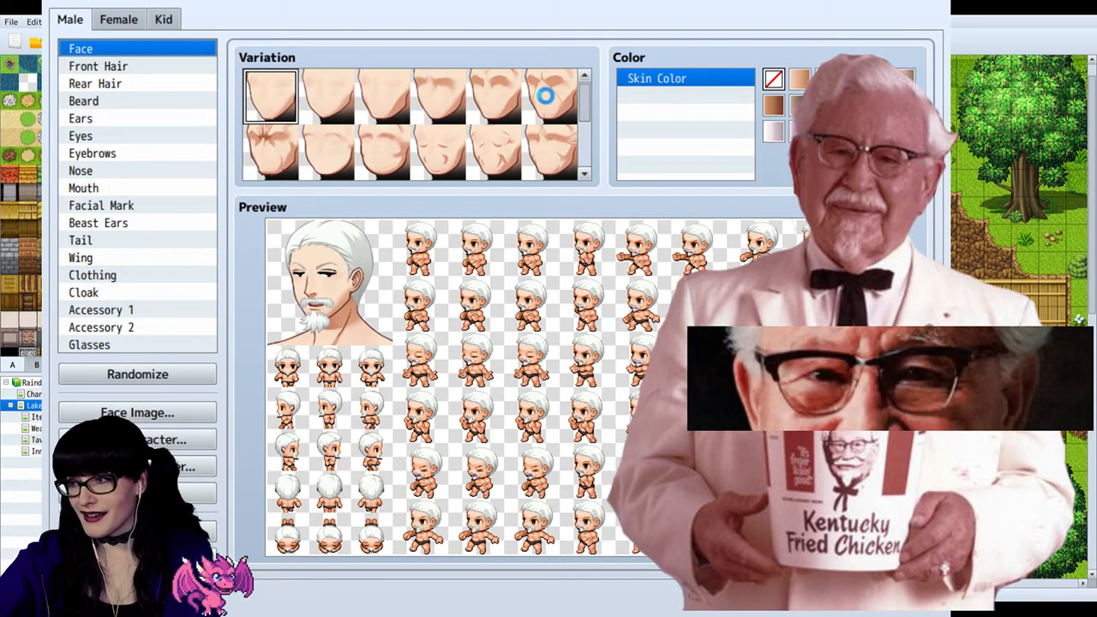
{"action": "left_click", "coordinate": [551, 145]}
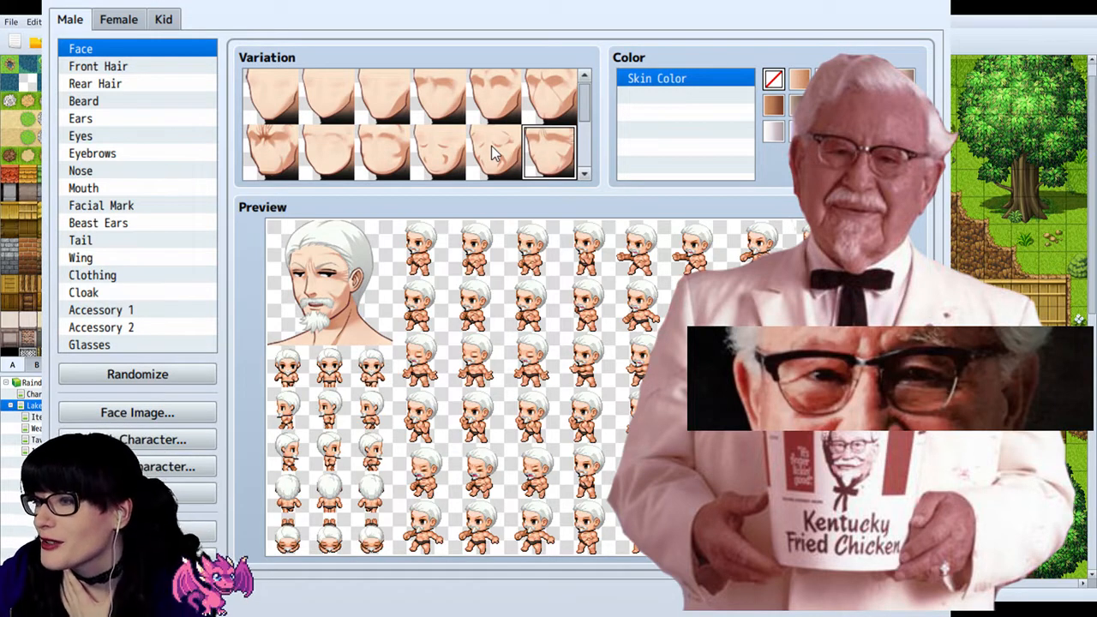
{"action": "left_click", "coordinate": [491, 145]}
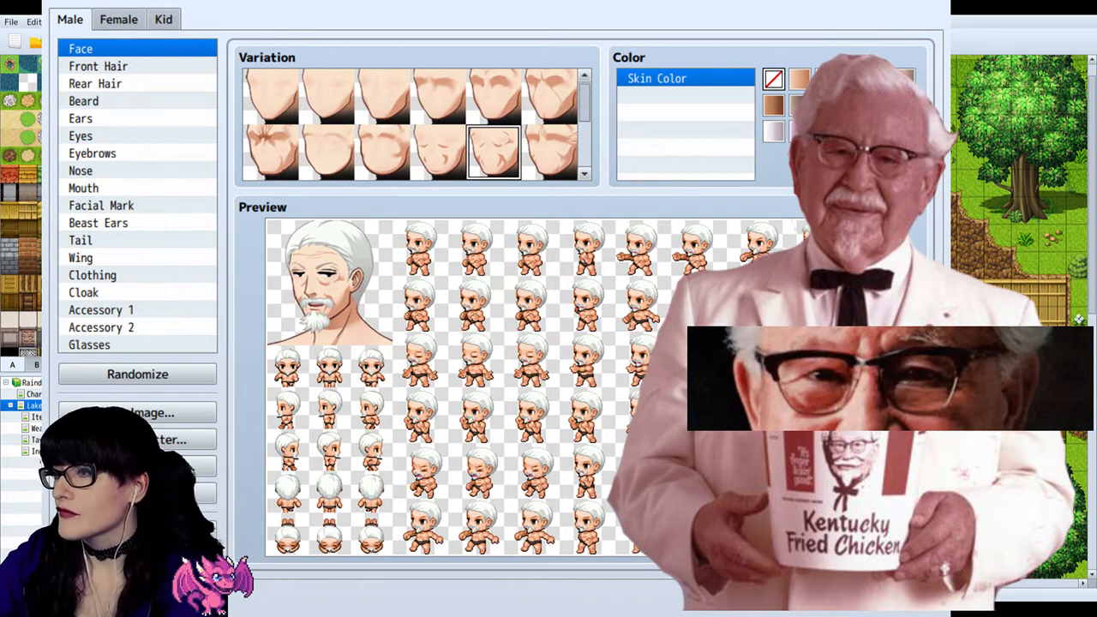
{"action": "left_click", "coordinate": [549, 98]}
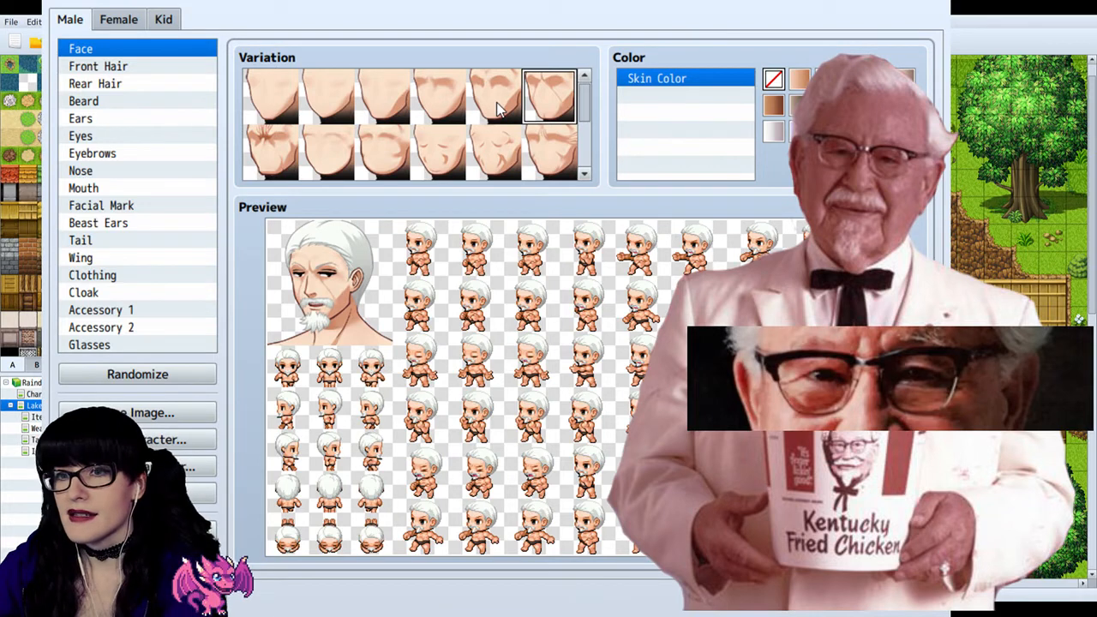
{"action": "left_click", "coordinate": [500, 107]}
{"action": "left_click", "coordinate": [533, 160]}
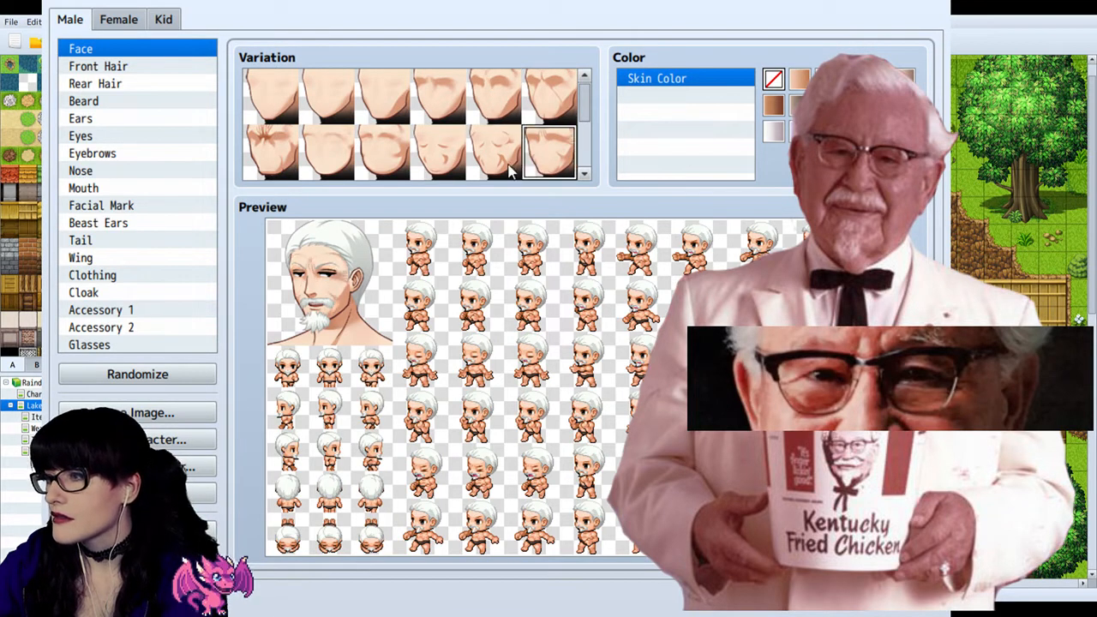
{"action": "left_click", "coordinate": [511, 169]}
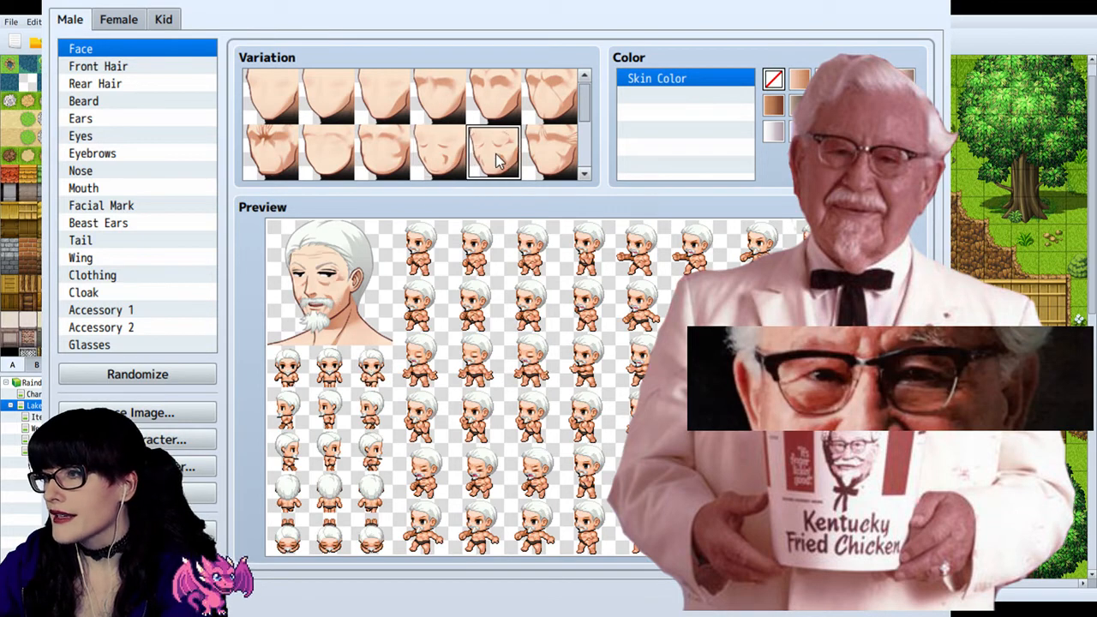
{"action": "left_click", "coordinate": [281, 165]}
{"action": "left_click", "coordinate": [503, 169]}
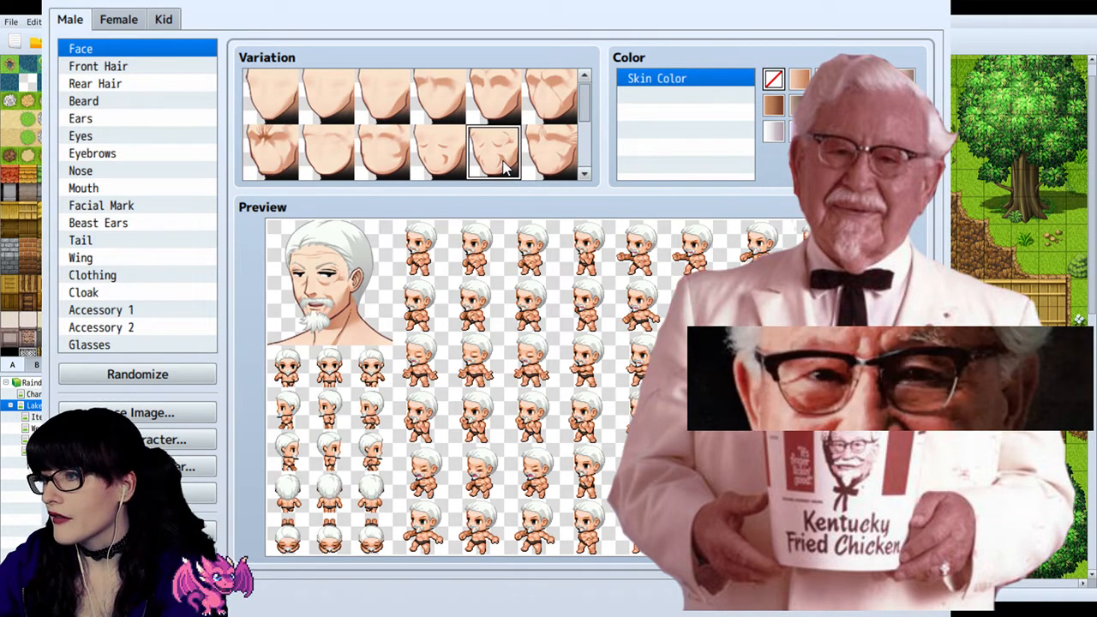
{"action": "scroll", "coordinate": [504, 169], "scroll_direction": "down", "scroll_amount": 3}
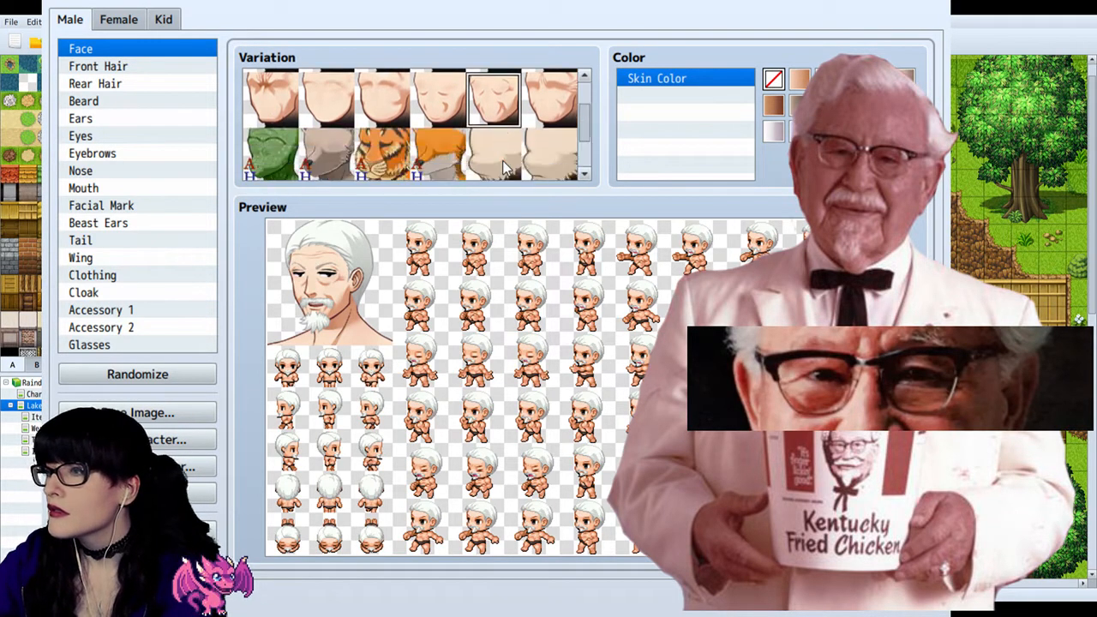
{"action": "scroll", "coordinate": [504, 169], "scroll_direction": "up", "scroll_amount": 3}
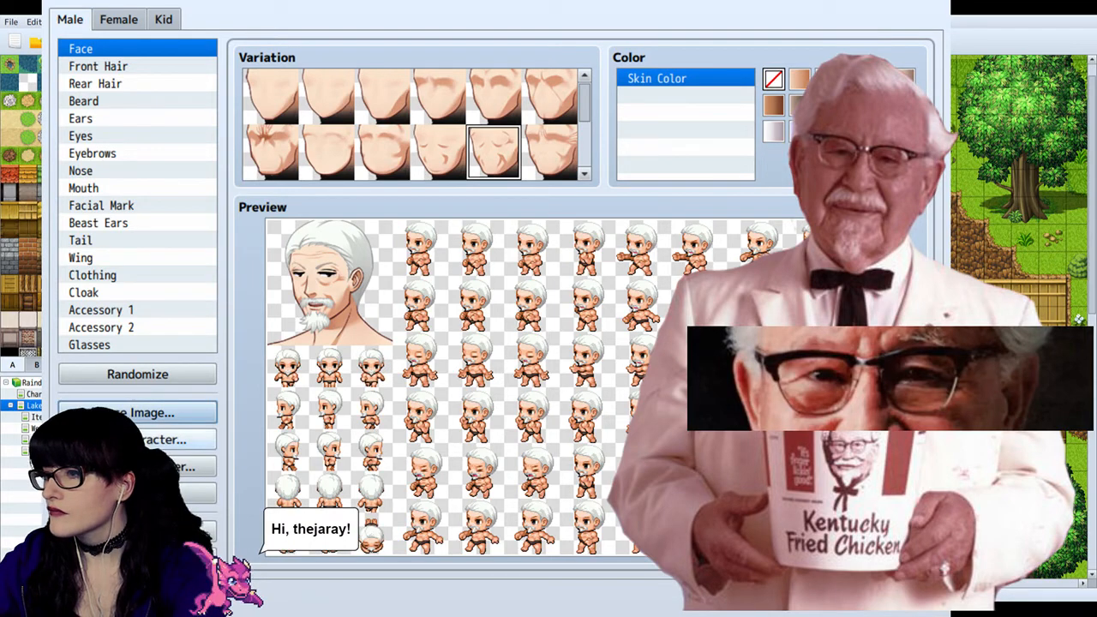
Step: Try the different glasses variations on the old man and apply the round dark-rimmed pair, sixth in the first row
{"action": "left_click", "coordinate": [120, 347]}
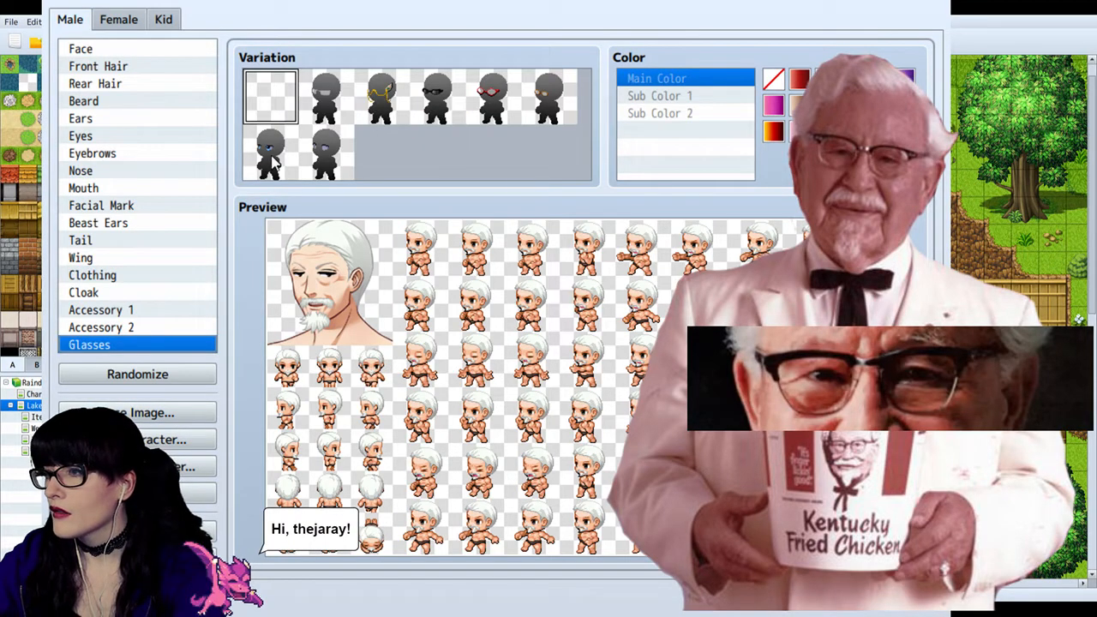
{"action": "left_click", "coordinate": [334, 101]}
{"action": "left_click", "coordinate": [272, 156]}
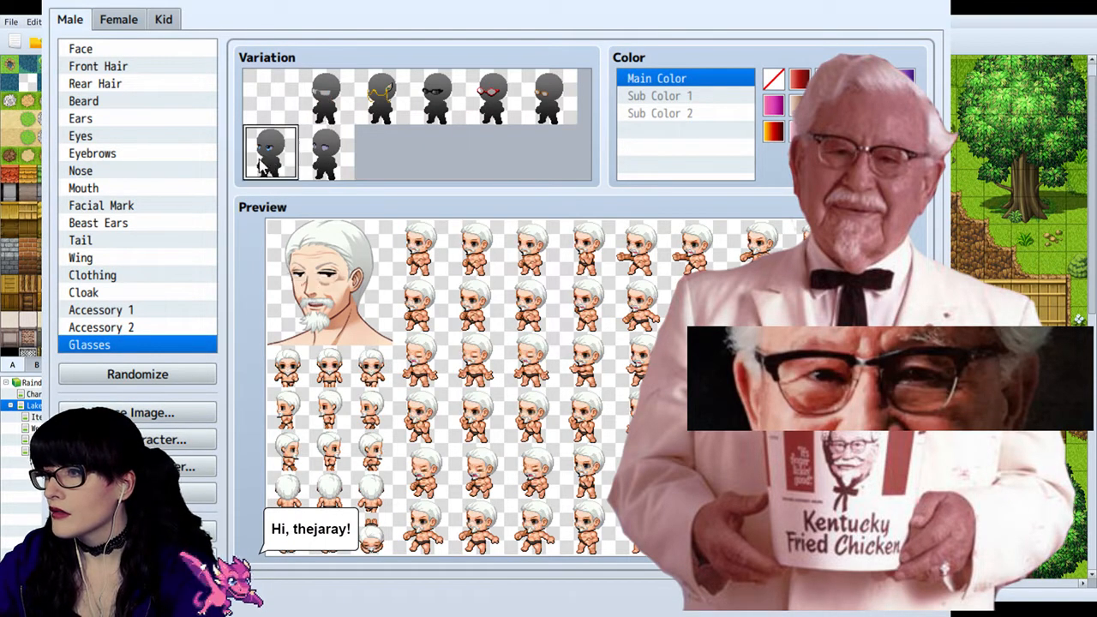
{"action": "left_click", "coordinate": [382, 93]}
{"action": "left_click", "coordinate": [495, 96]}
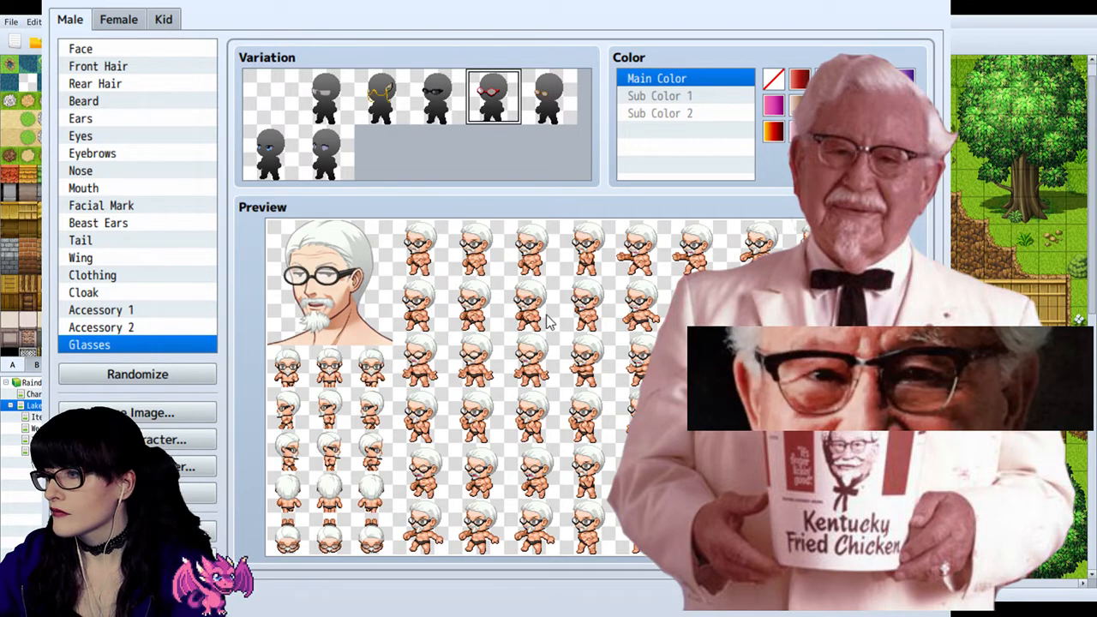
{"action": "left_click", "coordinate": [325, 96]}
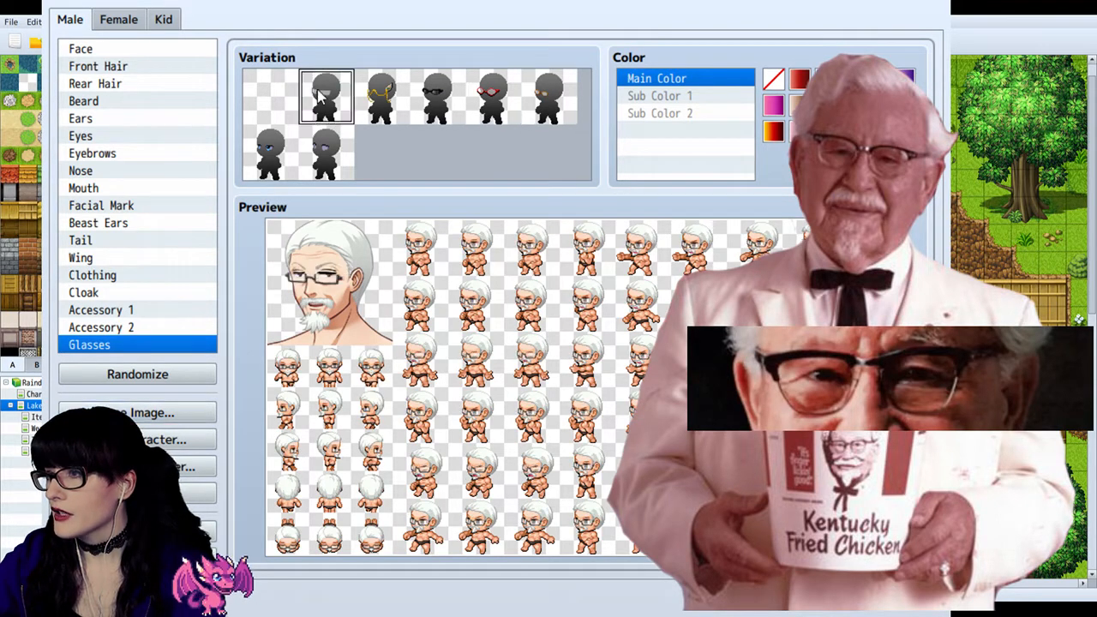
{"action": "left_click", "coordinate": [439, 100]}
{"action": "left_click", "coordinate": [381, 99]}
{"action": "left_click", "coordinate": [326, 98]}
{"action": "left_click", "coordinate": [270, 152]}
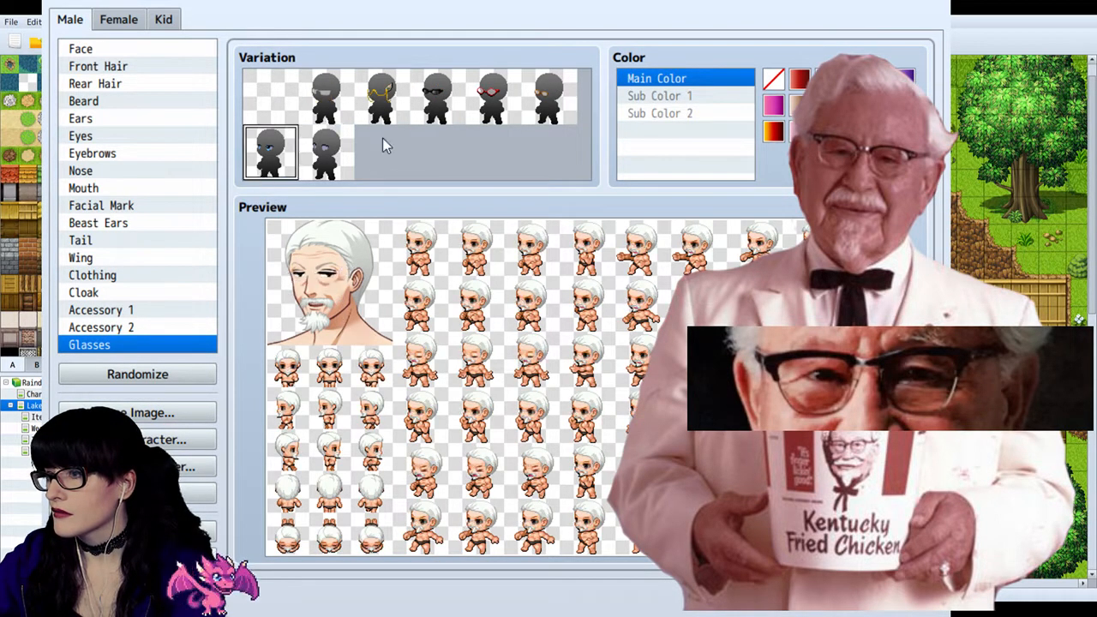
{"action": "left_click", "coordinate": [542, 107]}
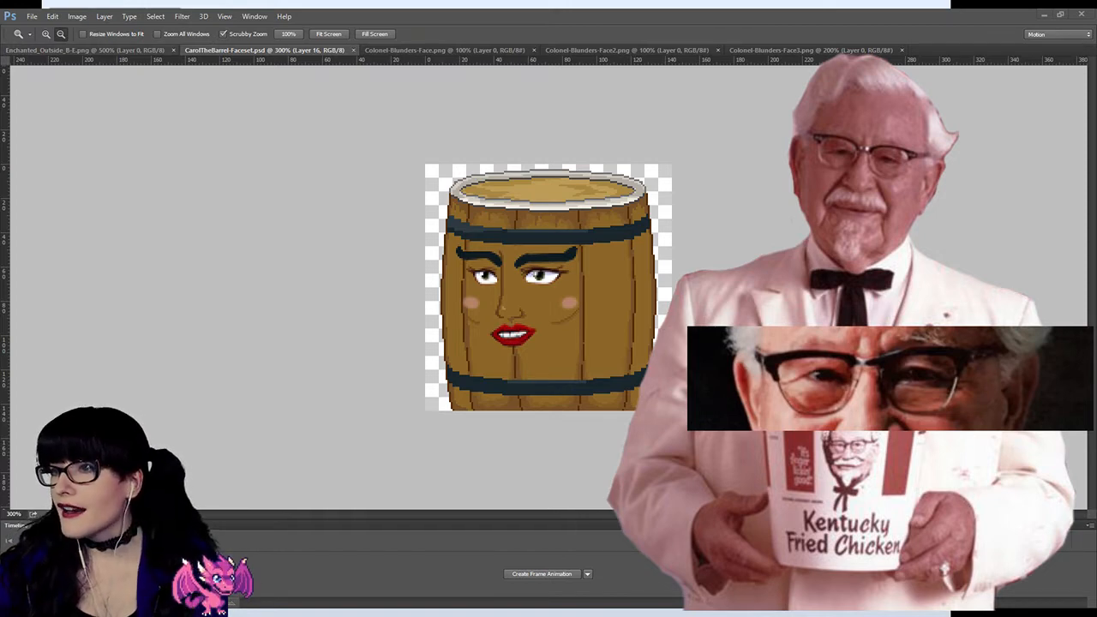
Step: In Photoshop, examine the round glasses in Colonel-Blunders-Face.png up close at 400% and check them against the character generator preview
{"action": "left_click", "coordinate": [431, 50]}
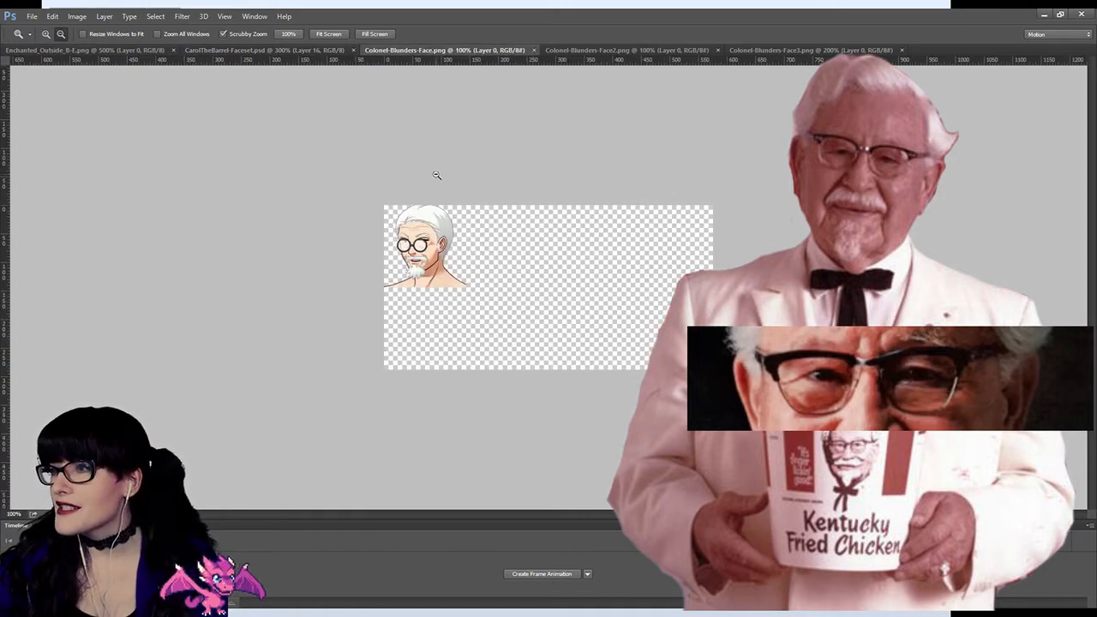
{"action": "left_click", "coordinate": [412, 252]}
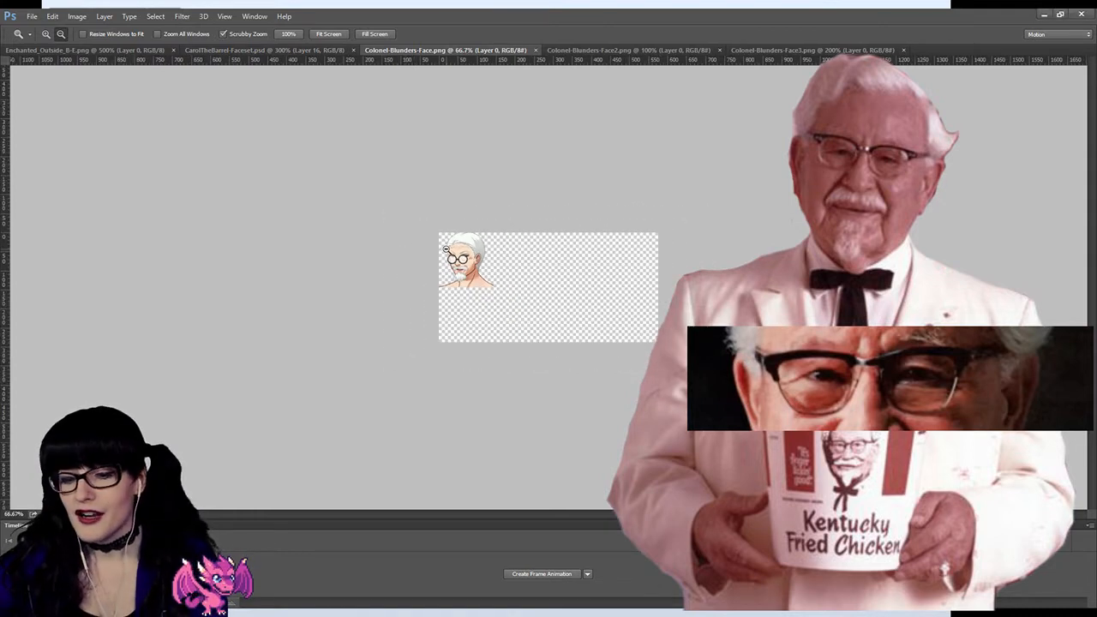
{"action": "left_click", "coordinate": [447, 248], "text": "alt"}
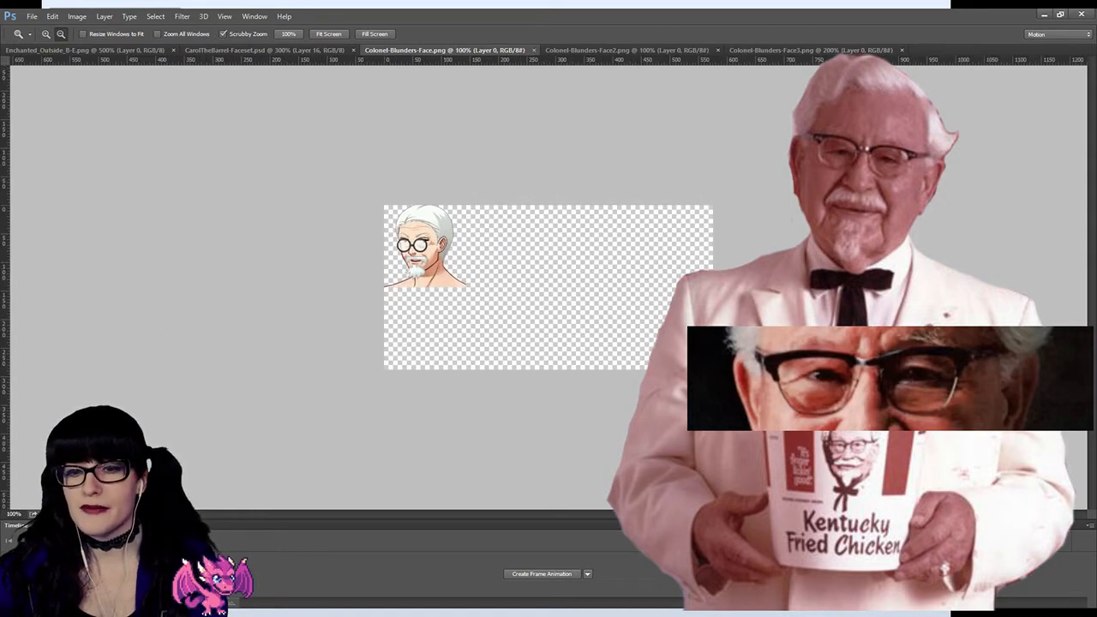
{"action": "left_click", "coordinate": [1044, 15]}
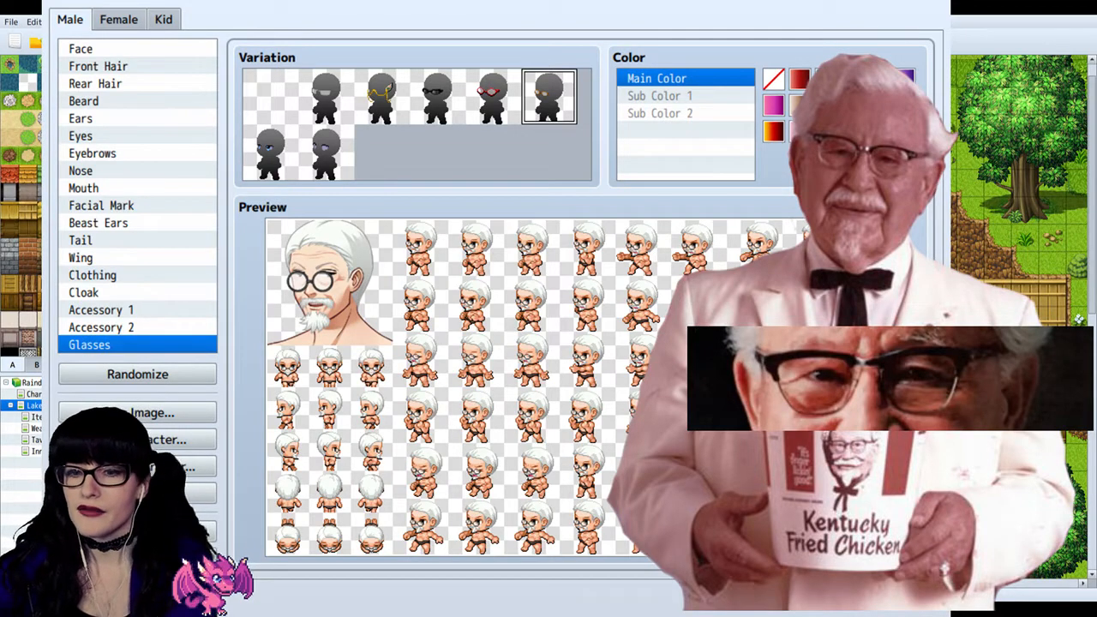
{"action": "key", "text": "alt+Tab"}
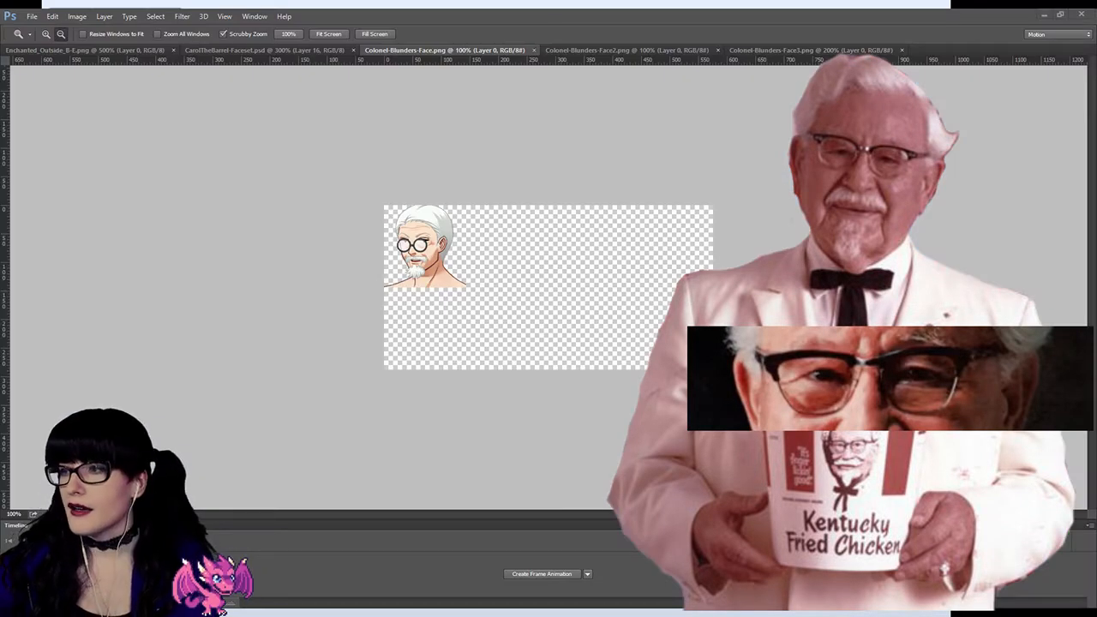
{"action": "left_click", "coordinate": [409, 239], "text": "alt"}
{"action": "left_click", "coordinate": [307, 199], "text": "alt"}
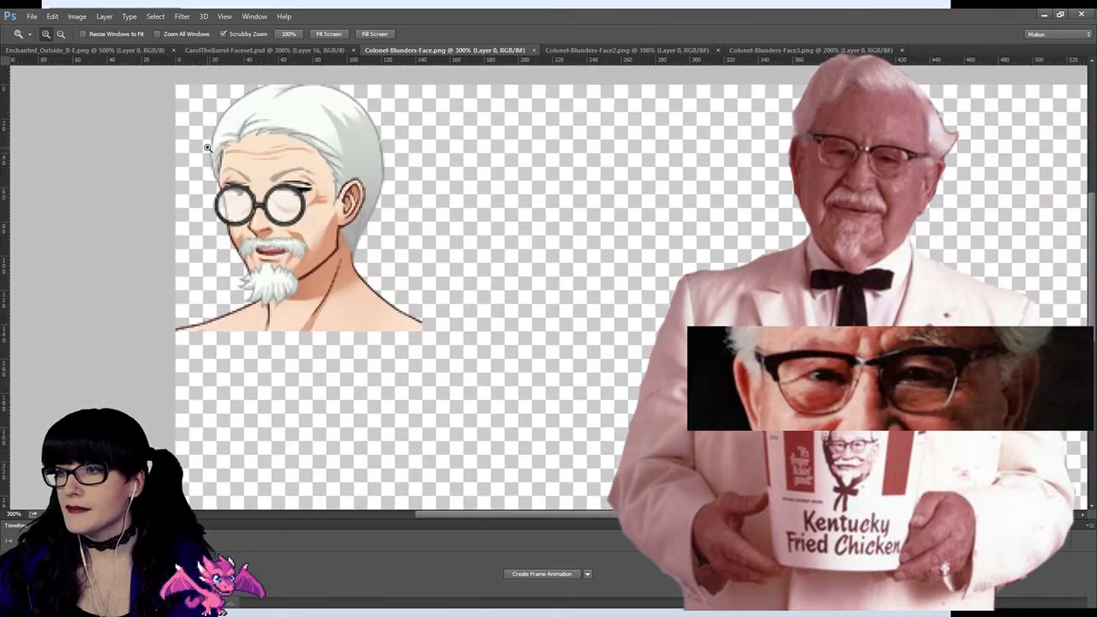
{"action": "left_click", "coordinate": [207, 149]}
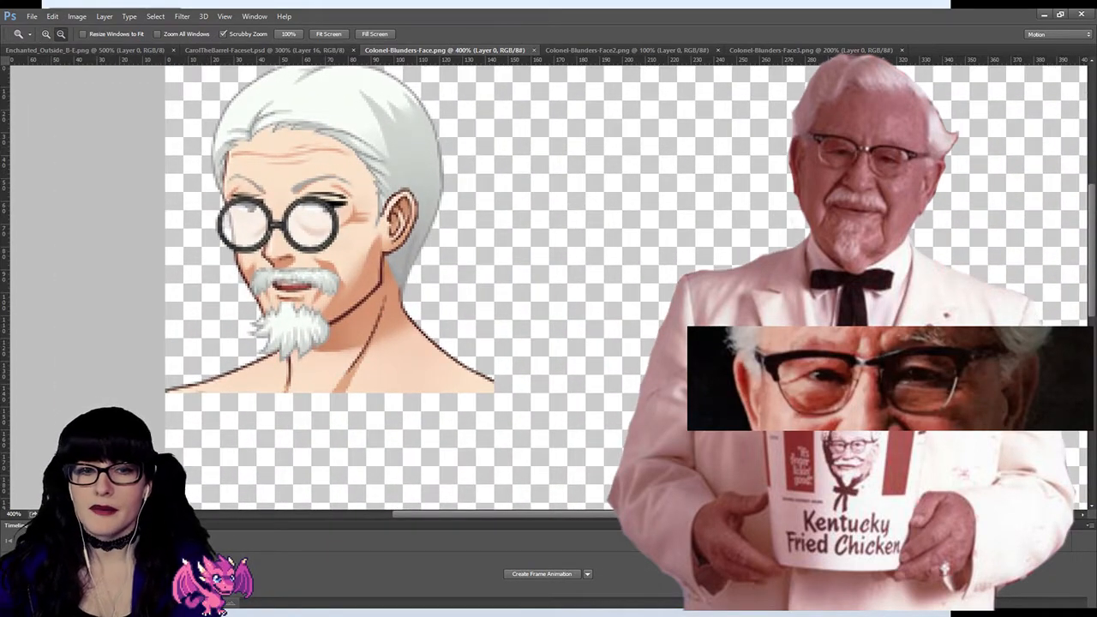
{"action": "scroll", "coordinate": [156, 104], "scroll_direction": "up", "scroll_amount": 2}
{"action": "left_click_drag", "start_coordinate": [408, 517], "coordinate": [387, 513]}
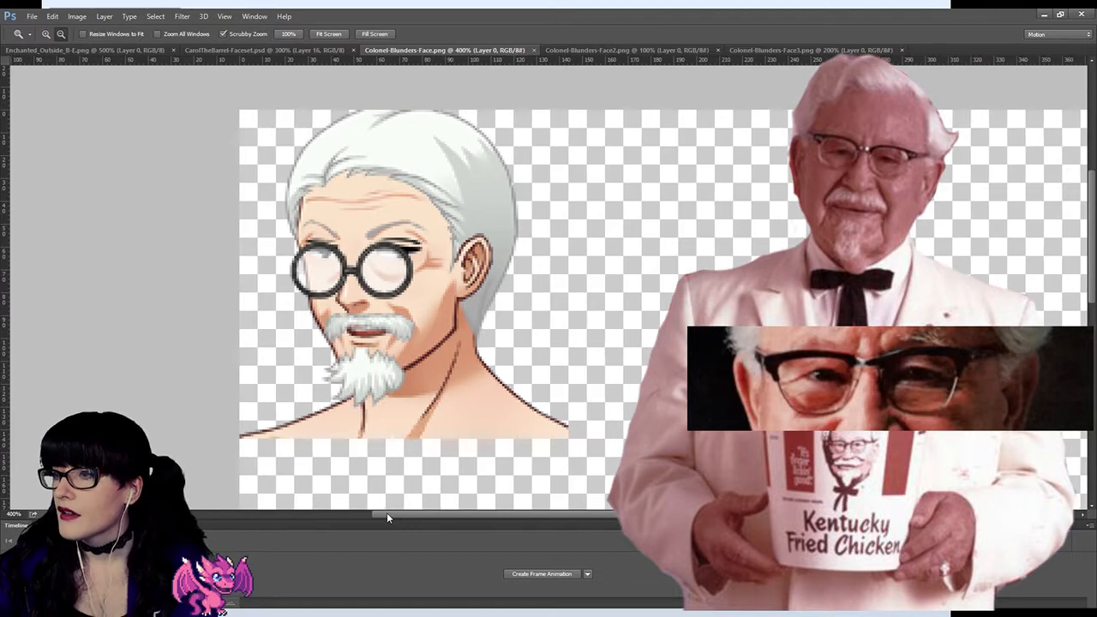
Step: Examine the oval glasses in Colonel-Blunders-Face2.png and the bare face in Colonel-Blunders-Face3.png, enlarging the bare face to 600%
{"action": "left_click", "coordinate": [588, 50]}
{"action": "left_click", "coordinate": [452, 237]}
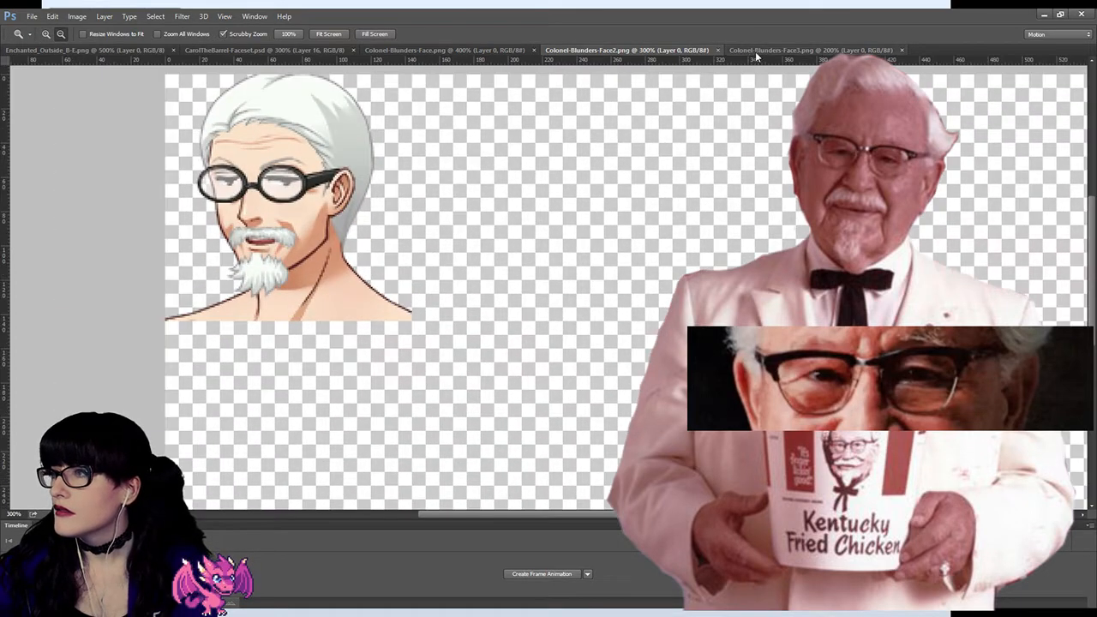
{"action": "left_click", "coordinate": [758, 50]}
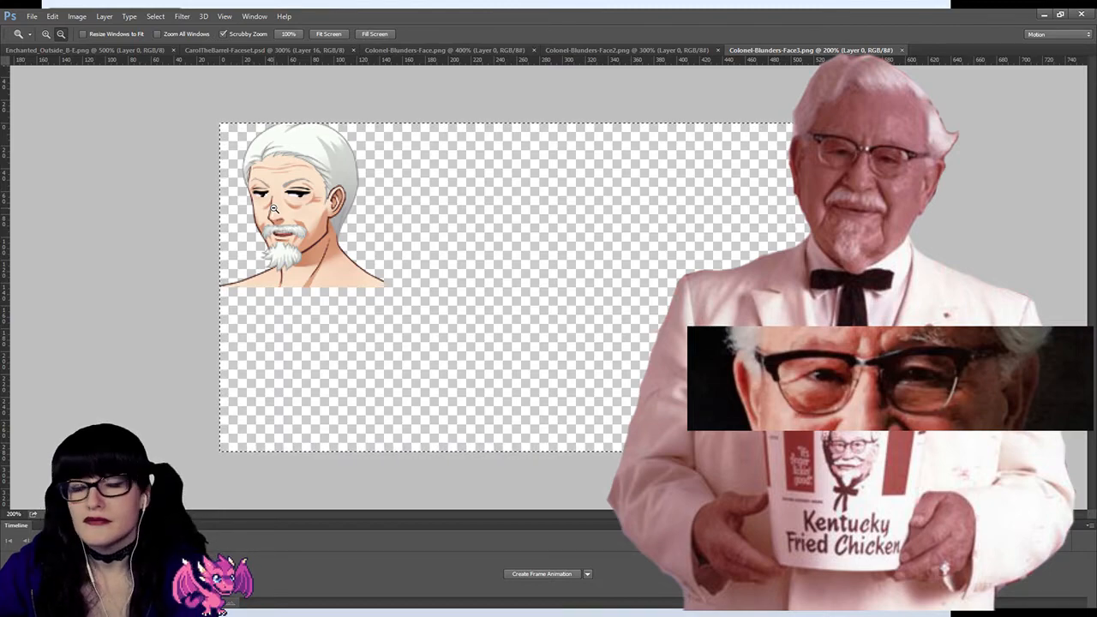
{"action": "left_click", "coordinate": [273, 208]}
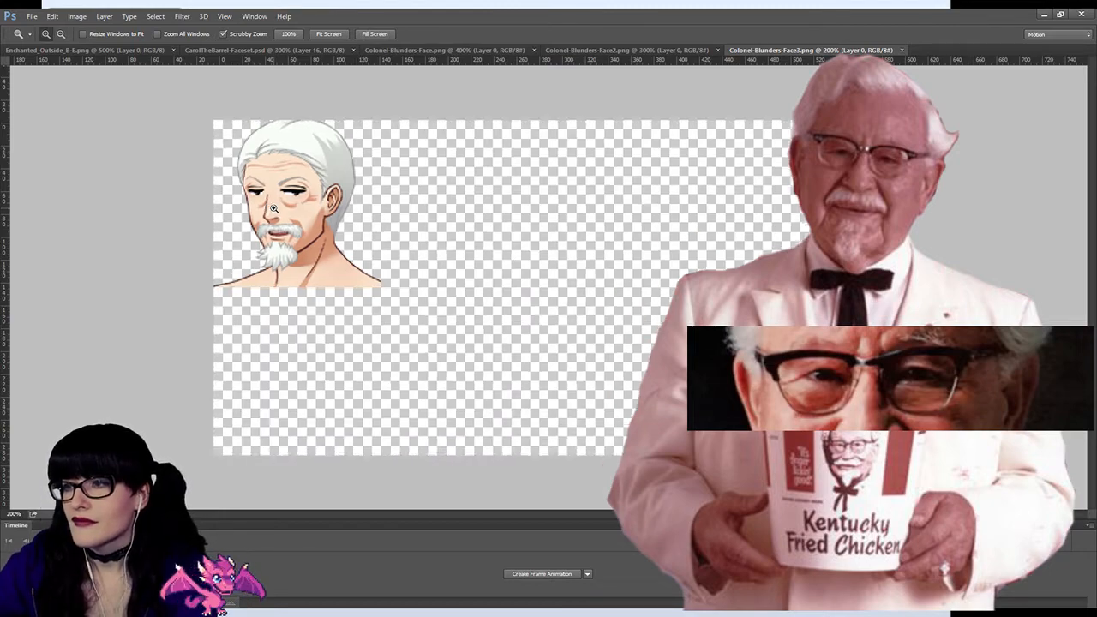
{"action": "left_click", "coordinate": [239, 192]}
{"action": "left_click", "coordinate": [238, 192]}
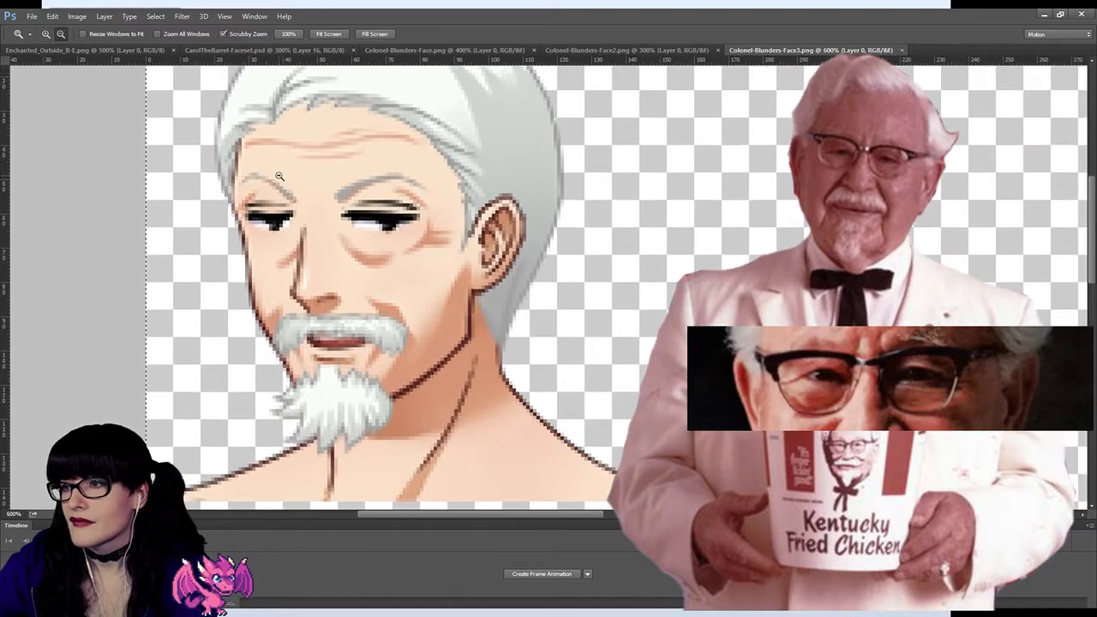
{"action": "left_click", "coordinate": [287, 182]}
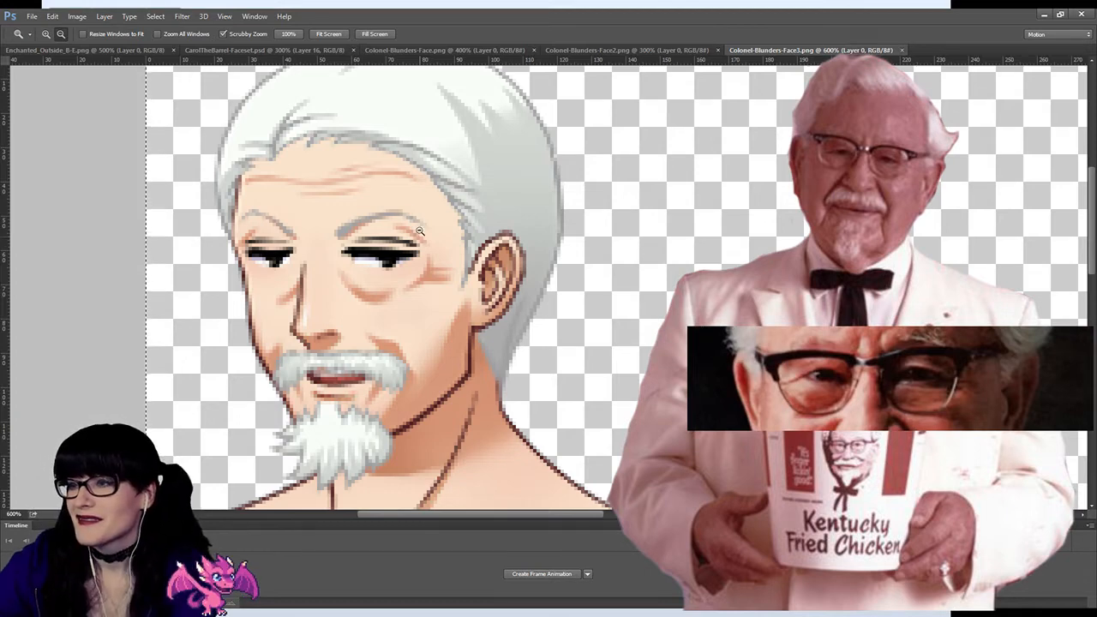
{"action": "left_click_drag", "start_coordinate": [569, 518], "coordinate": [555, 517]}
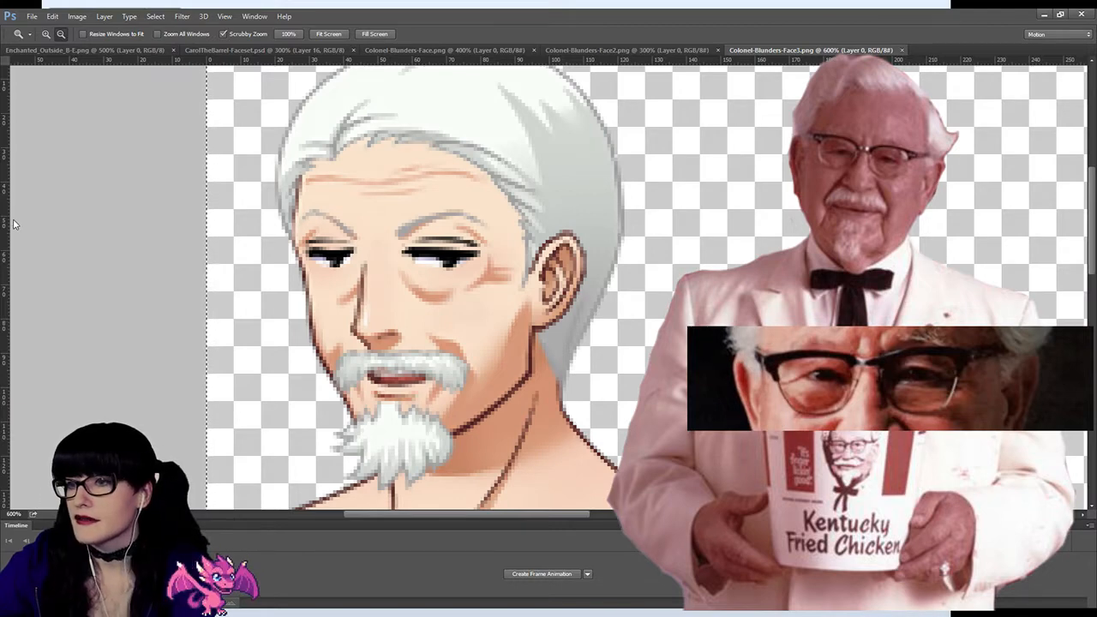
Step: Compare the glasses in Colonel-Blunders-Face.png and Colonel-Blunders-Face2.png, ending on the round-glasses face at a reduced zoom
{"action": "key", "text": "e"}
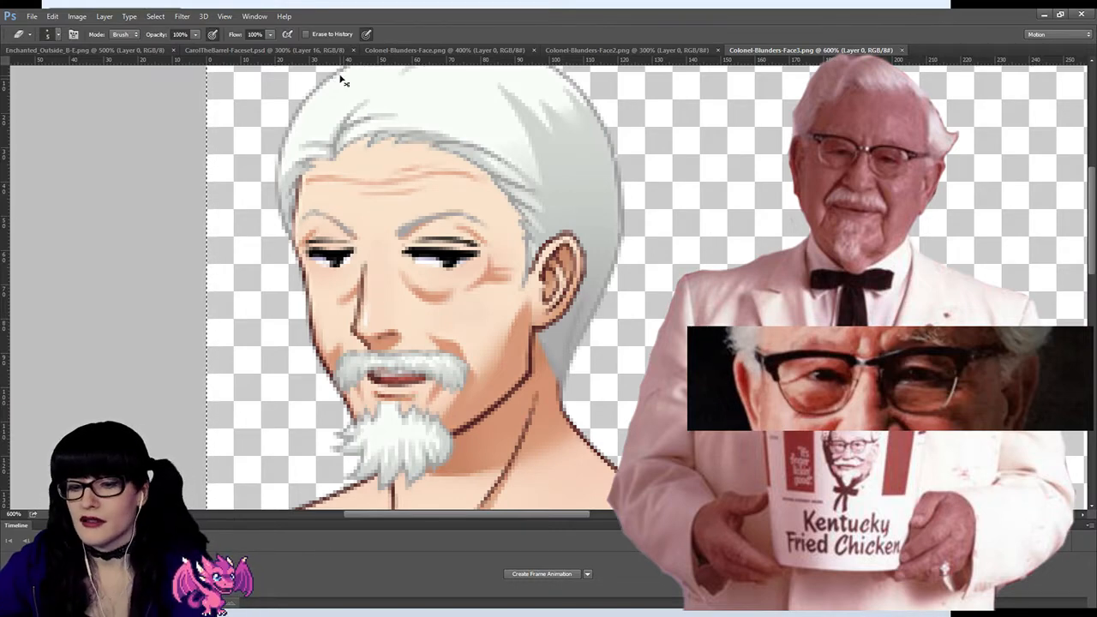
{"action": "left_click", "coordinate": [480, 50]}
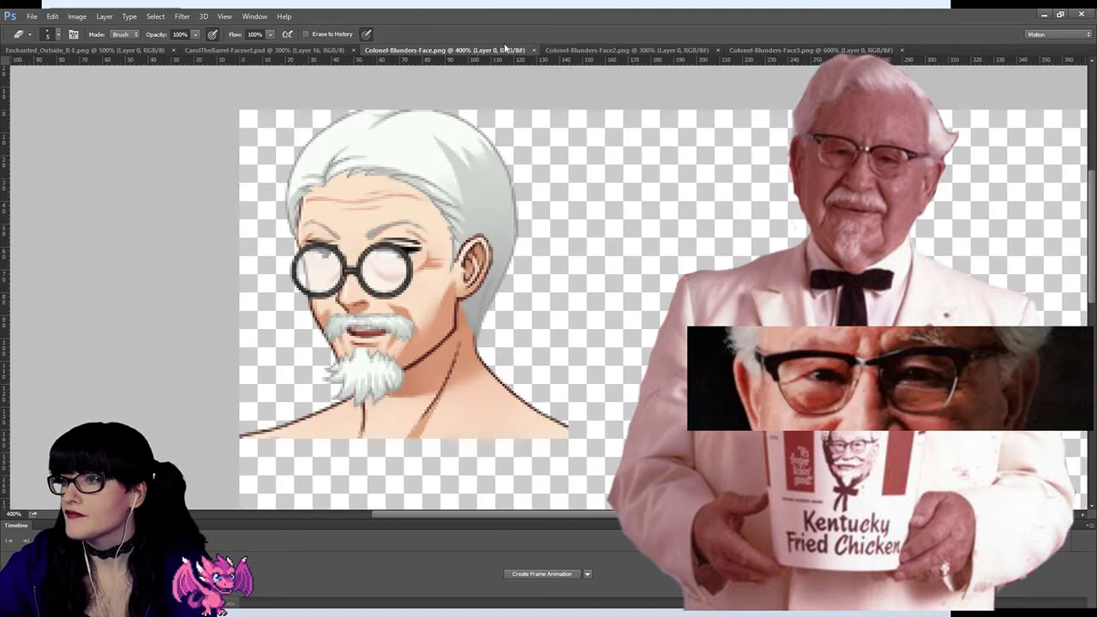
{"action": "left_click", "coordinate": [562, 51]}
{"action": "left_click", "coordinate": [328, 49]}
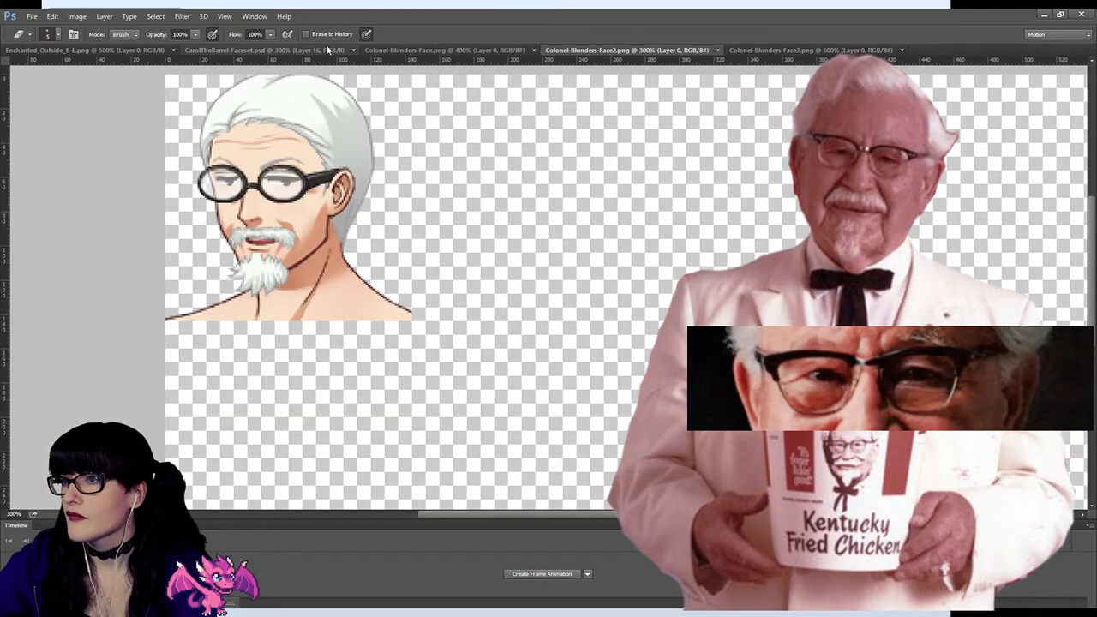
{"action": "left_click", "coordinate": [467, 50]}
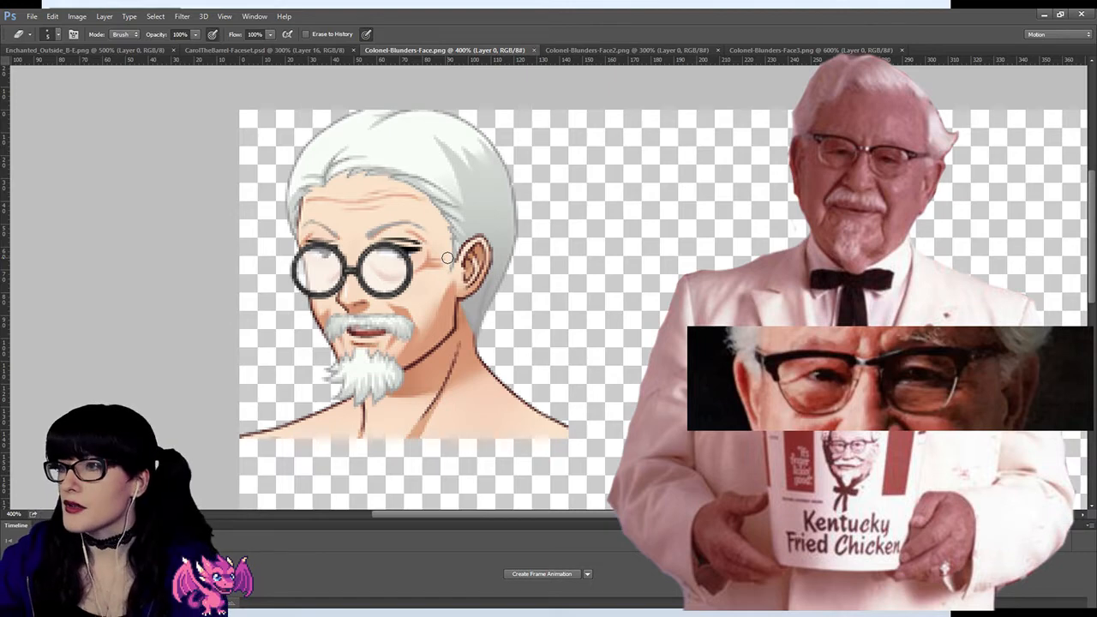
{"action": "left_click", "coordinate": [306, 51]}
{"action": "left_click", "coordinate": [403, 50]}
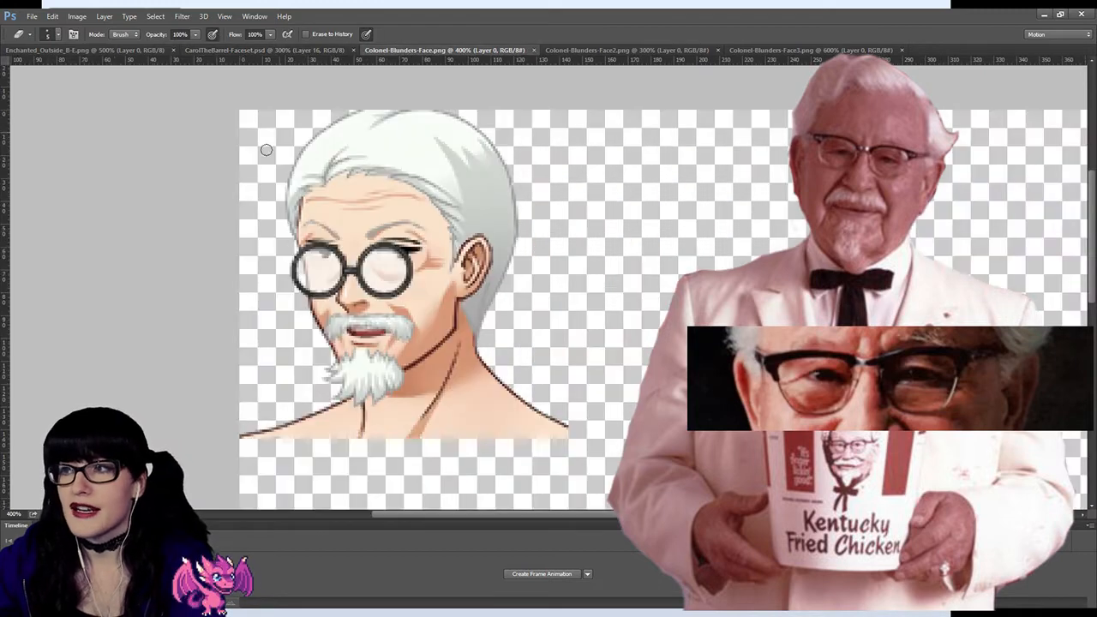
{"action": "key", "text": "z"}
{"action": "left_click", "coordinate": [436, 236], "text": "alt"}
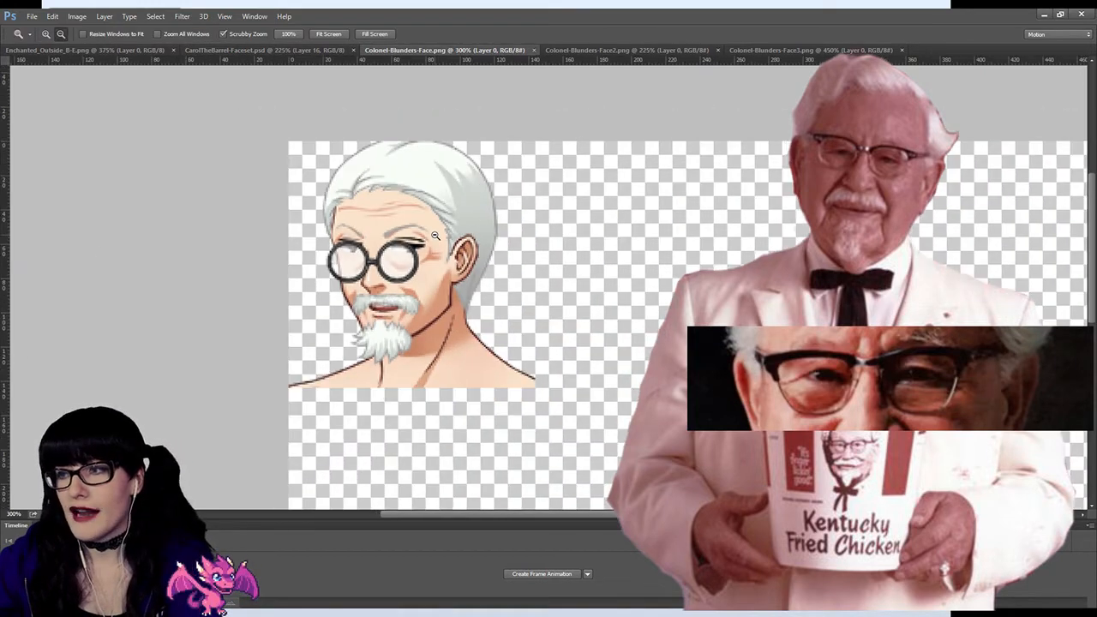
Step: Paste the bare face into Colonel-Blunders-Face.png, align it over the round-glasses face and place its layer underneath, toggling its visibility to check
{"action": "left_click", "coordinate": [418, 225], "text": "alt"}
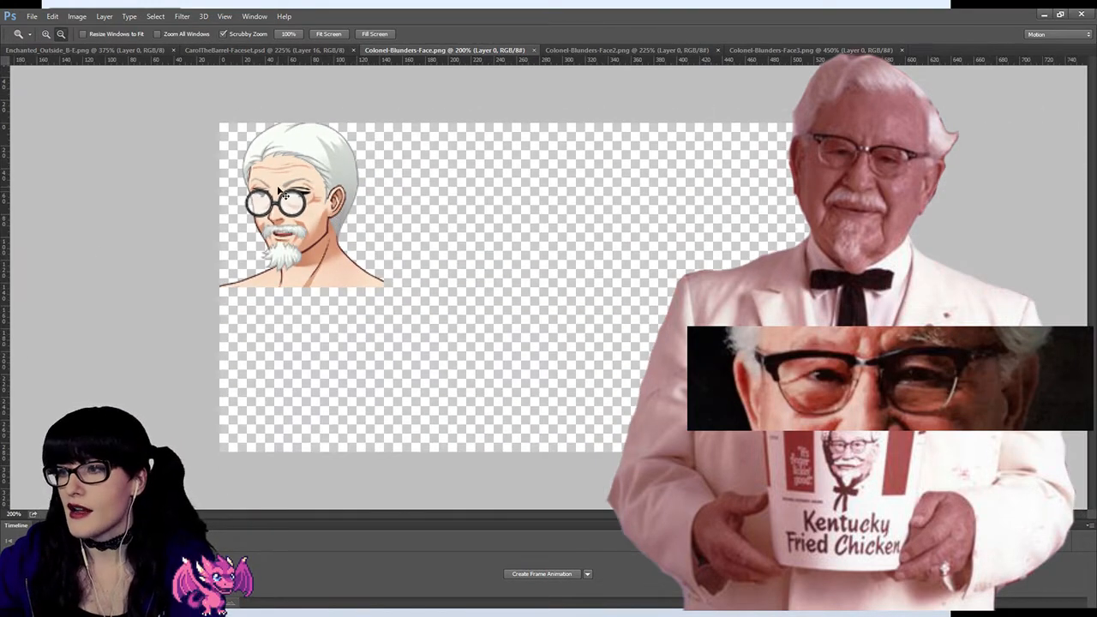
{"action": "left_click", "coordinate": [298, 197]}
{"action": "left_click", "coordinate": [221, 137]}
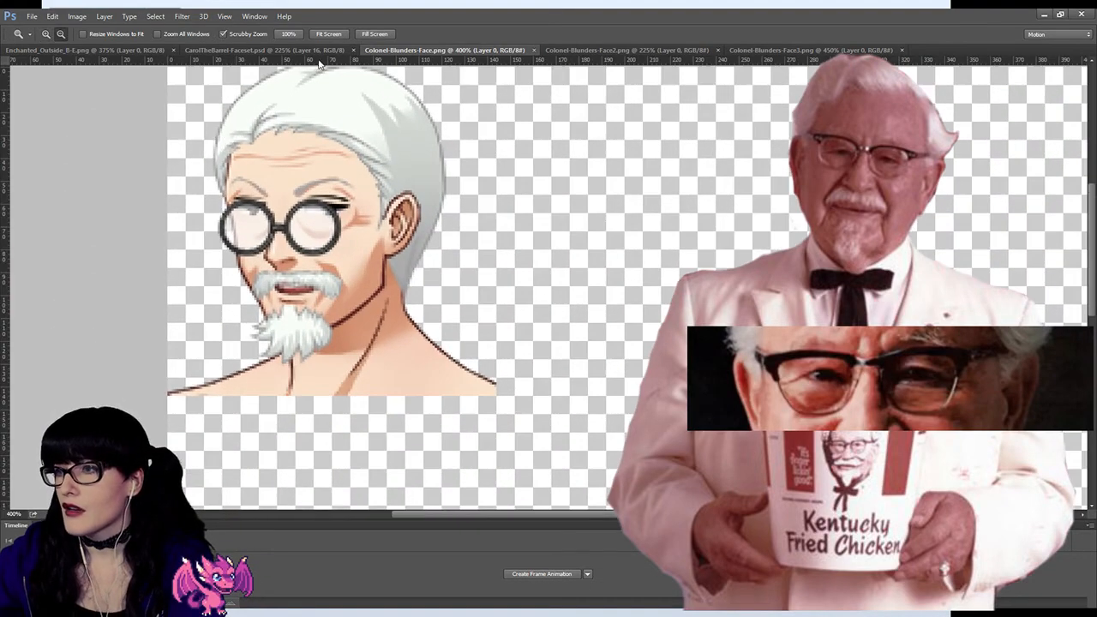
{"action": "key", "text": "ctrl+v"}
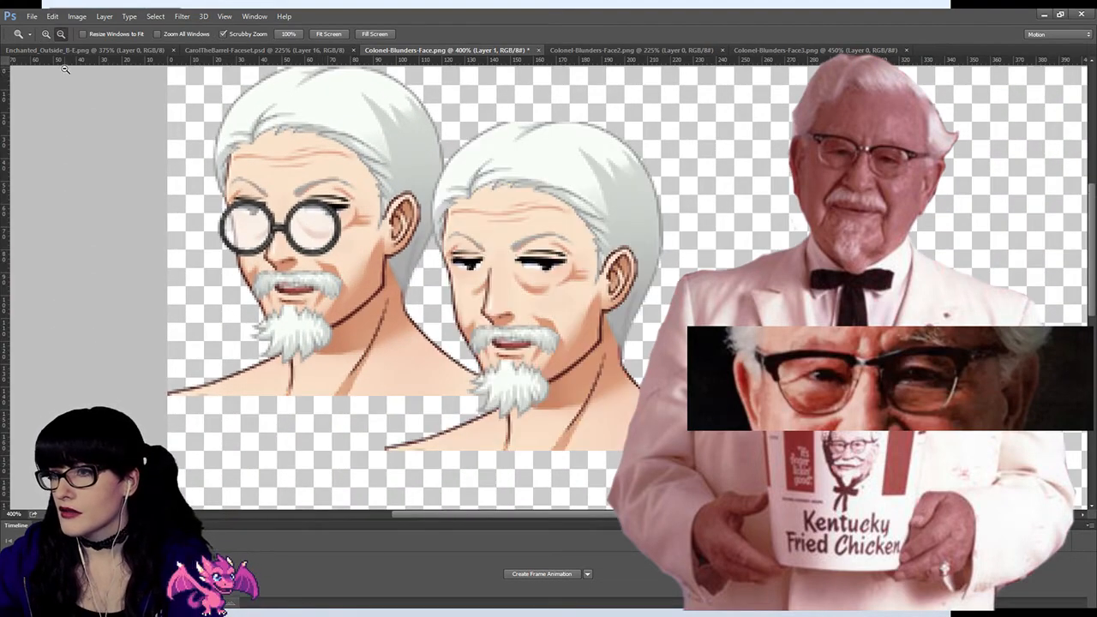
{"action": "left_click", "coordinate": [9, 76]}
{"action": "left_click_drag", "start_coordinate": [509, 282], "coordinate": [292, 226]}
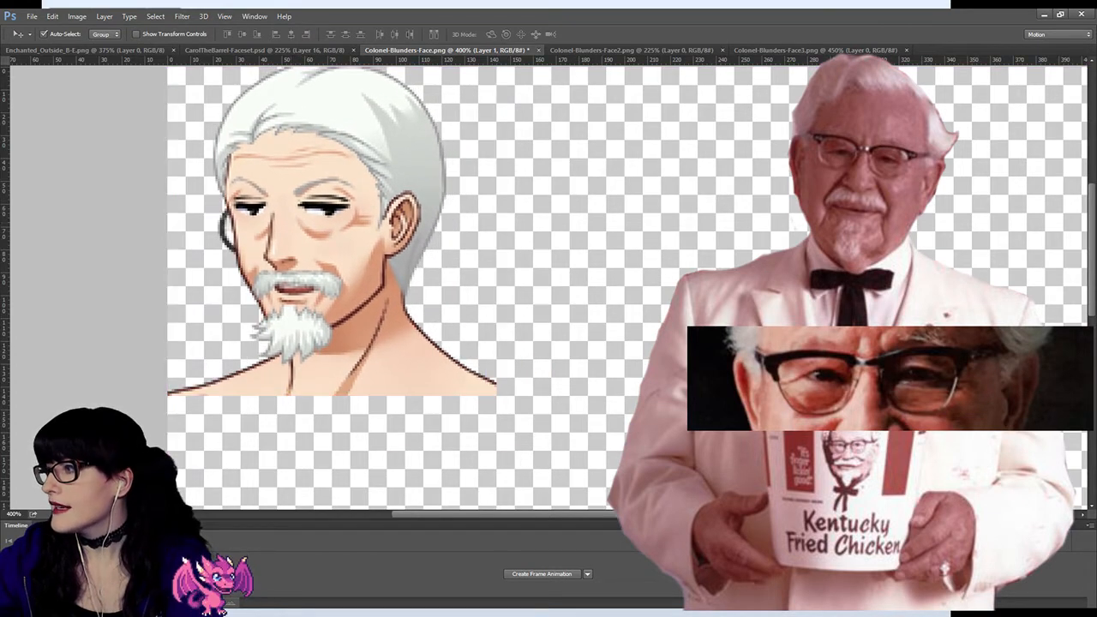
{"action": "key", "text": "ctrl+bracketleft"}
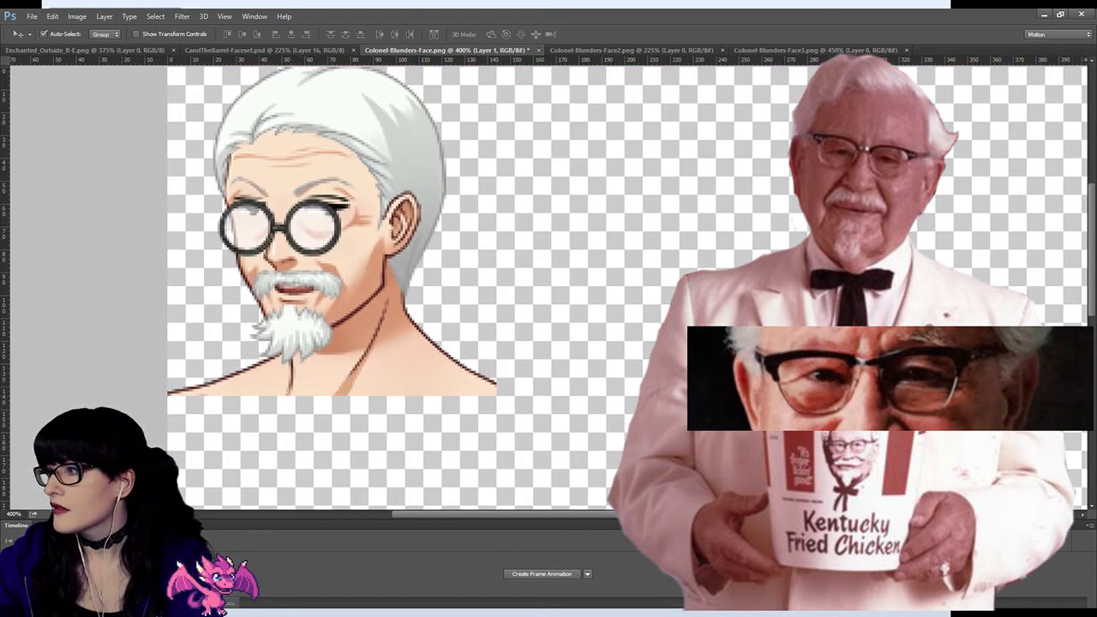
{"action": "key", "text": "ctrl+comma"}
{"action": "key", "text": "ctrl+comma"}
{"action": "key", "text": "ctrl+comma"}
{"action": "key", "text": "ctrl+comma"}
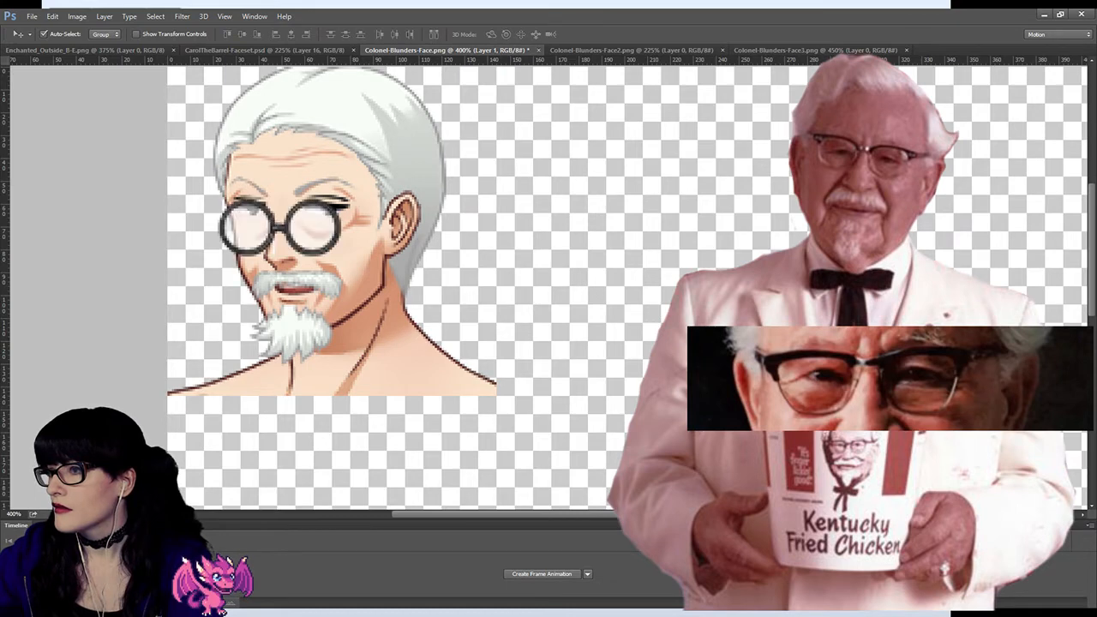
{"action": "key", "text": "ctrl+comma"}
{"action": "key", "text": "ctrl+comma"}
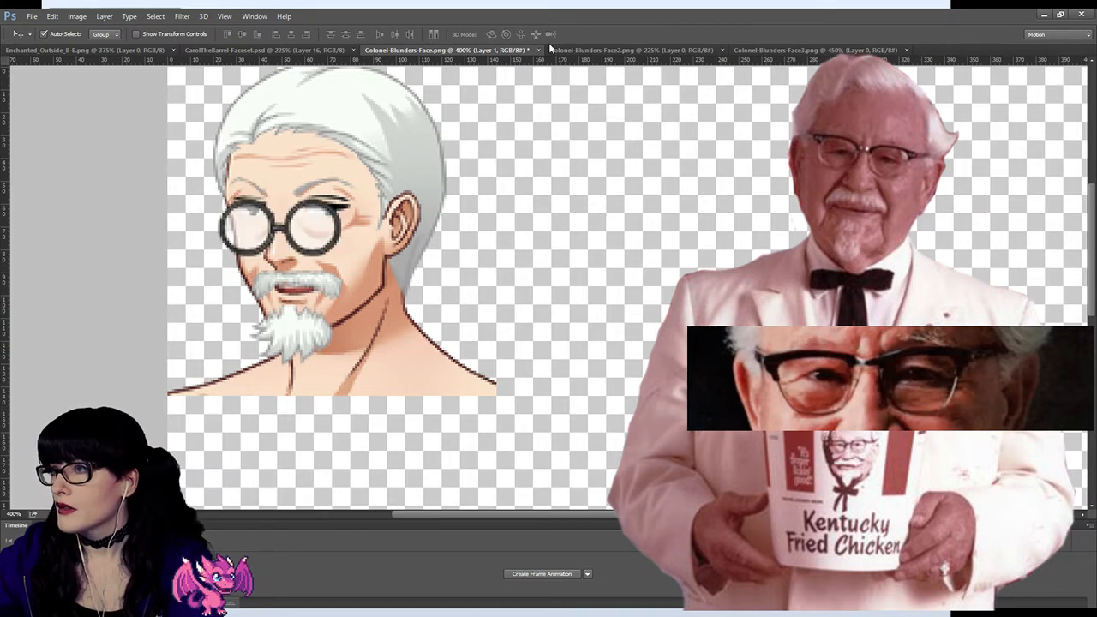
Step: Copy the area around the glasses' temple arm and ear from Colonel-Blunders-Face2.png and paste it into Colonel-Blunders-Face.png
{"action": "left_click", "coordinate": [576, 50]}
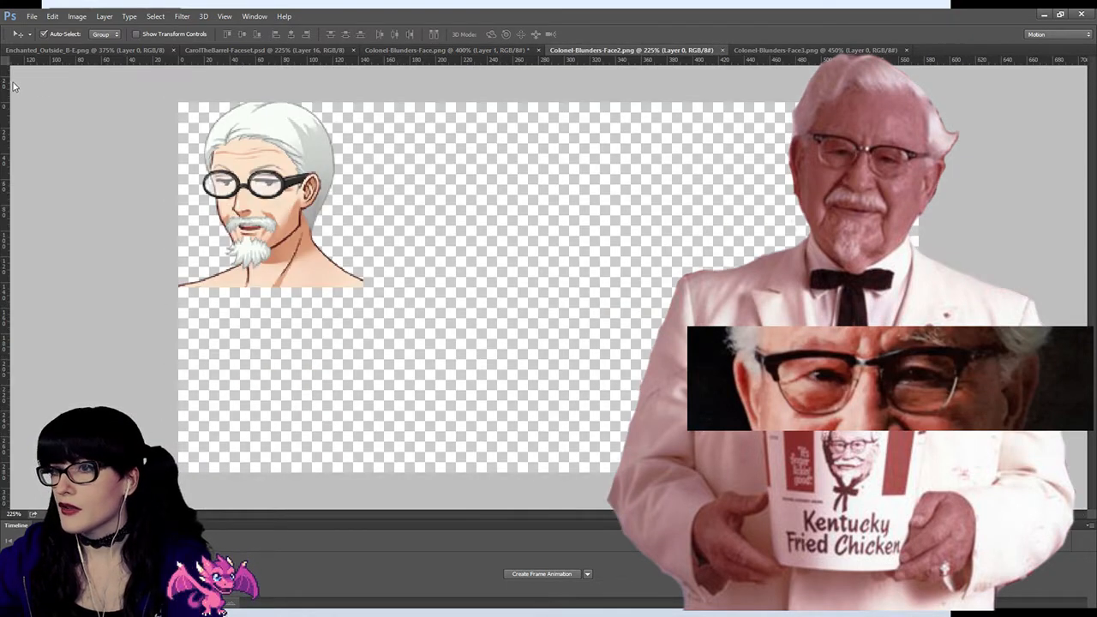
{"action": "key", "text": "m"}
{"action": "left_click_drag", "start_coordinate": [305, 170], "coordinate": [330, 218]}
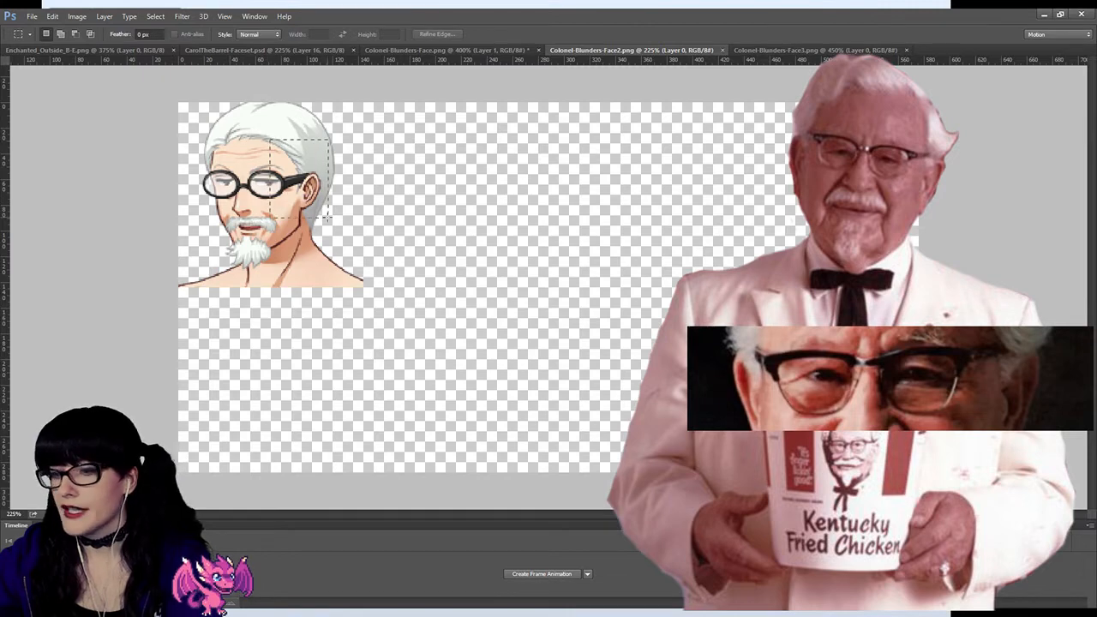
{"action": "left_click", "coordinate": [261, 50]}
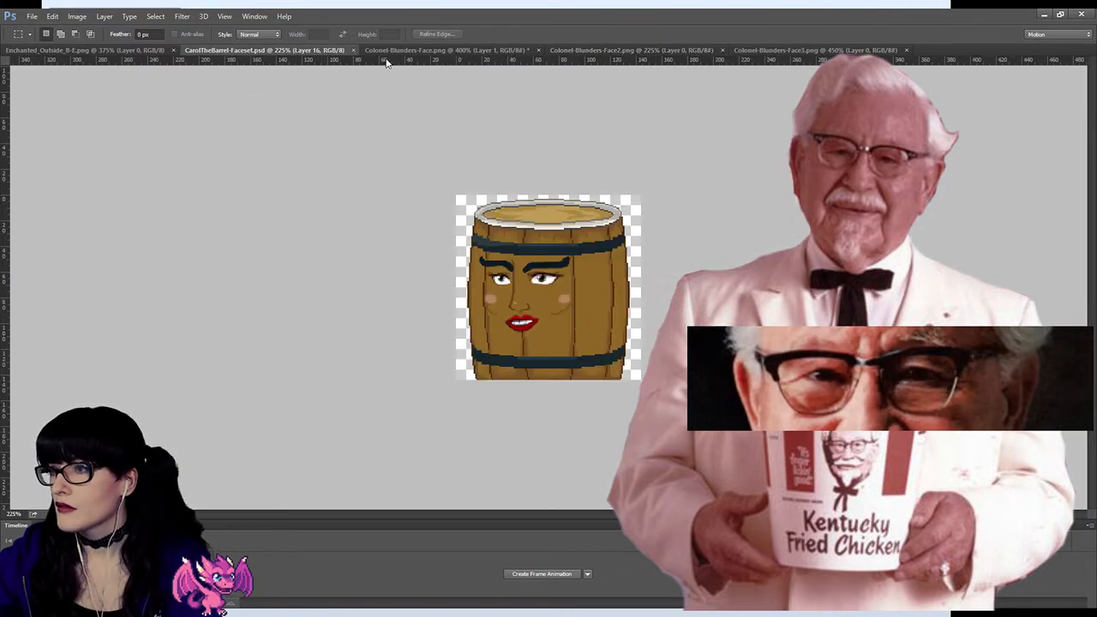
{"action": "left_click", "coordinate": [439, 50]}
{"action": "key", "text": "ctrl+v"}
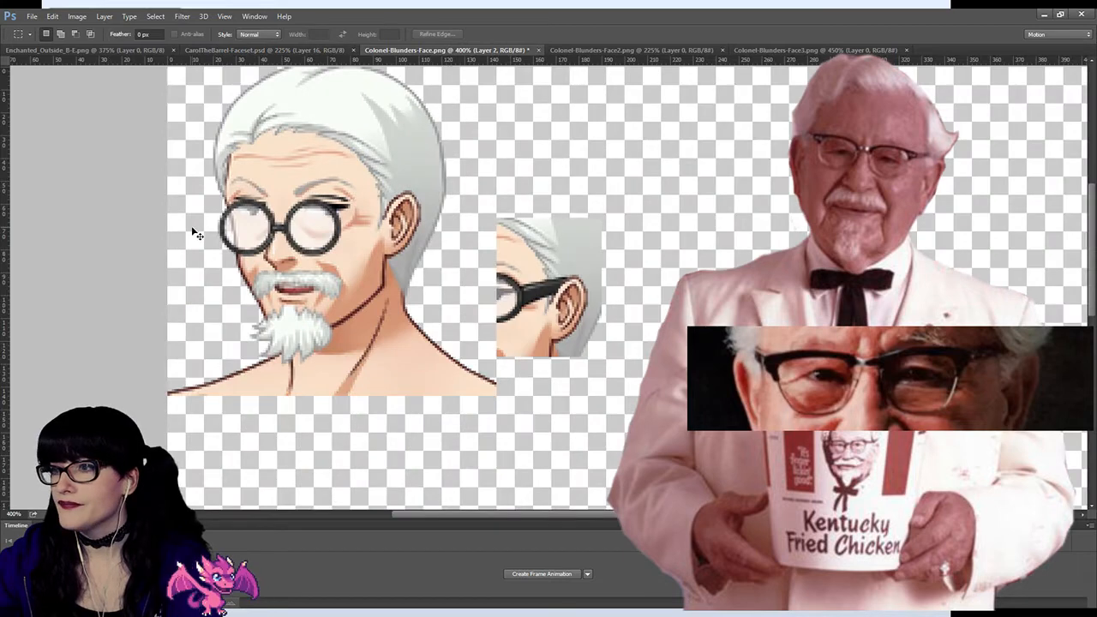
Step: Move the pasted temple-arm piece onto the round-glasses face so that its ear and arm roughly match the head underneath
{"action": "key", "text": "v"}
{"action": "left_click_drag", "start_coordinate": [516, 281], "coordinate": [375, 203]}
{"action": "key", "text": "ctrl+]"}
{"action": "key", "text": "Left"}
{"action": "key", "text": "Down"}
{"action": "key", "text": "Down"}
{"action": "key", "text": "Down"}
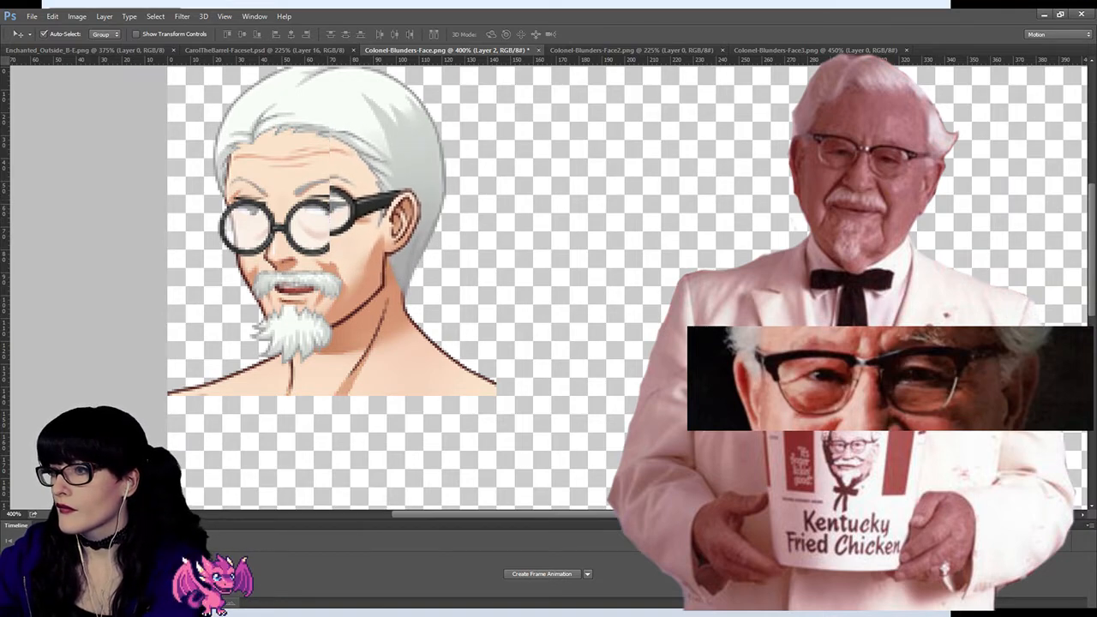
Step: Fine-tune the temple-arm piece's vertical position one pixel at a time, toggling its visibility to compare it with the face underneath
{"action": "key", "text": "ctrl+comma"}
{"action": "key", "text": "ctrl+comma"}
{"action": "key", "text": "Down"}
{"action": "key", "text": "ctrl+comma"}
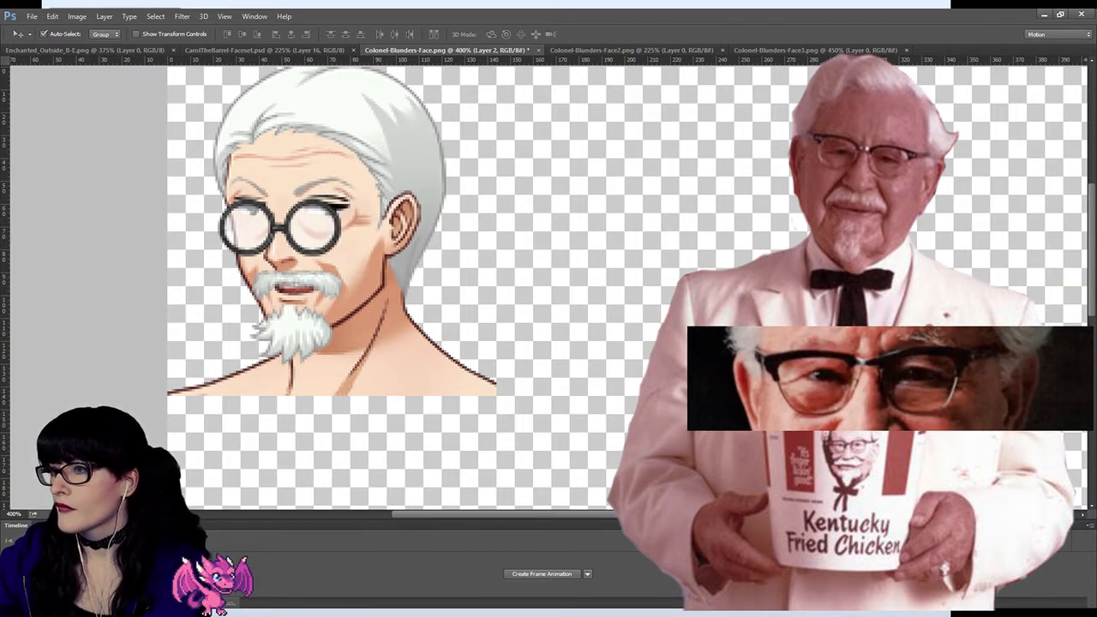
{"action": "key", "text": "ctrl+comma"}
{"action": "key", "text": "Down"}
{"action": "key", "text": "ctrl+comma"}
{"action": "key", "text": "ctrl+comma"}
{"action": "key", "text": "Up"}
{"action": "key", "text": "ctrl+comma"}
{"action": "key", "text": "ctrl+comma"}
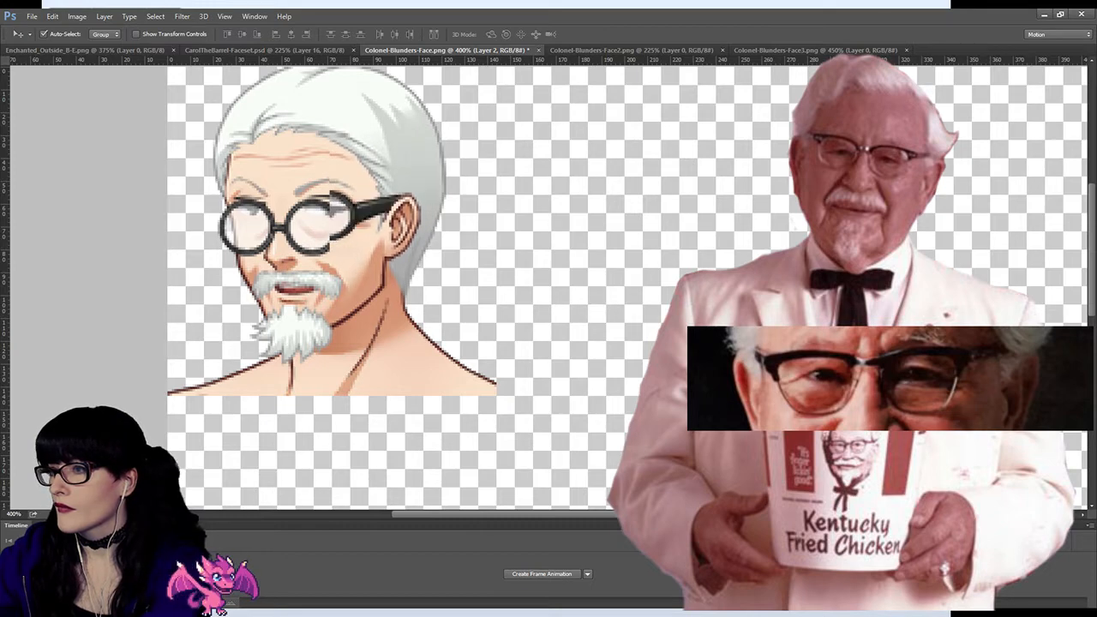
{"action": "key", "text": "Up"}
{"action": "key", "text": "ctrl+comma"}
{"action": "key", "text": "ctrl+comma"}
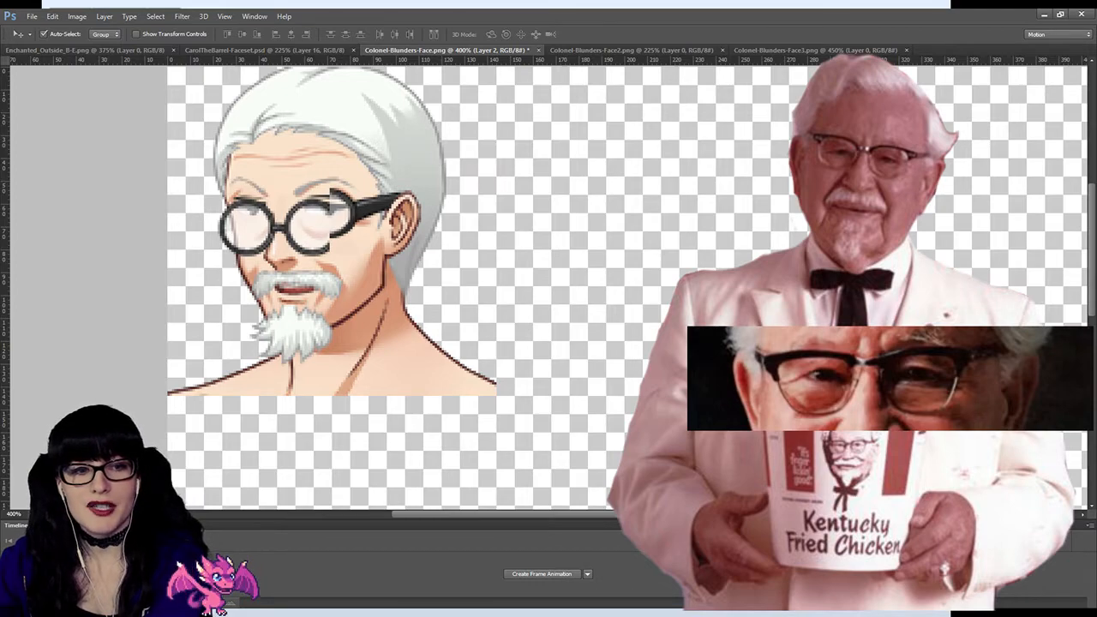
Step: Examine the join between the temple arm and the round lens at 700% zoom
{"action": "key", "text": "z"}
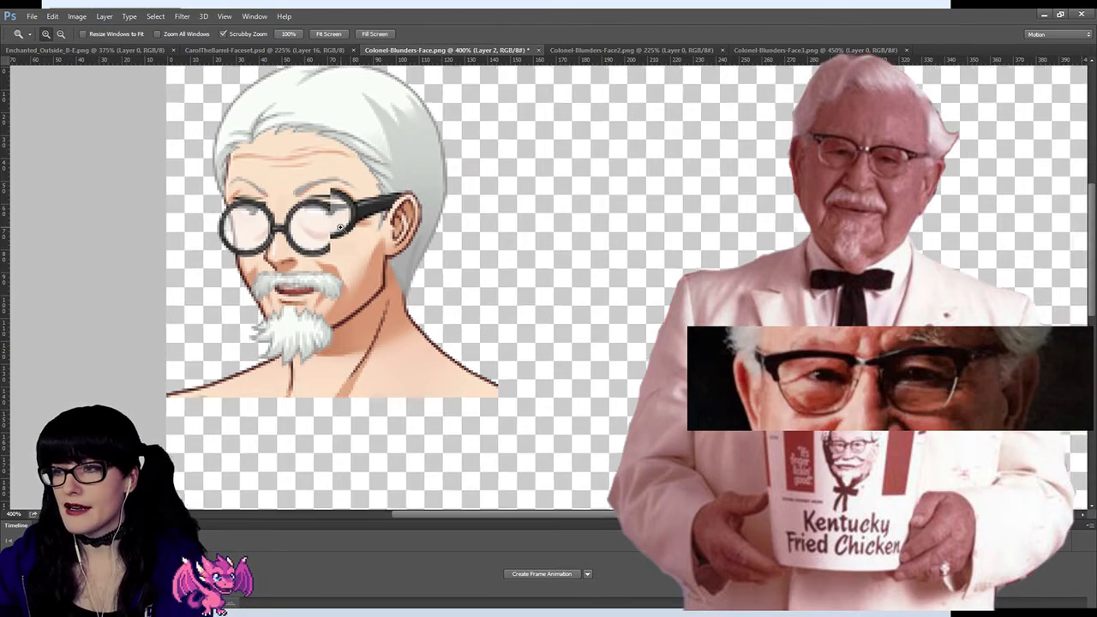
{"action": "left_click", "coordinate": [341, 227]}
{"action": "left_click", "coordinate": [333, 223]}
{"action": "left_click", "coordinate": [302, 209]}
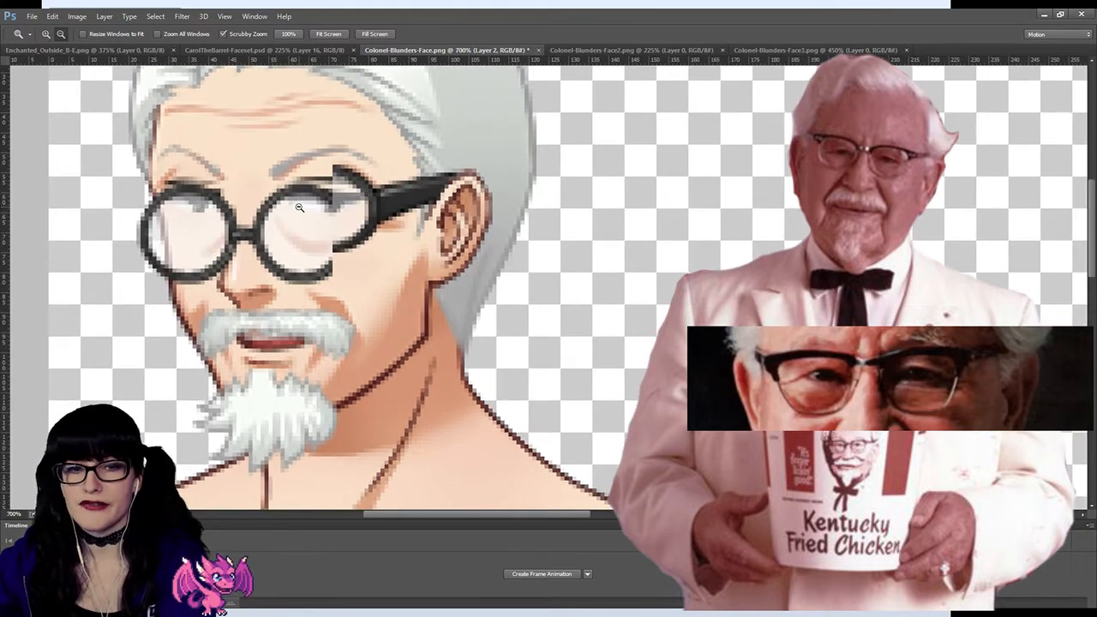
{"action": "left_click_drag", "start_coordinate": [1092, 218], "coordinate": [1092, 206]}
{"action": "left_click_drag", "start_coordinate": [562, 515], "coordinate": [552, 515]}
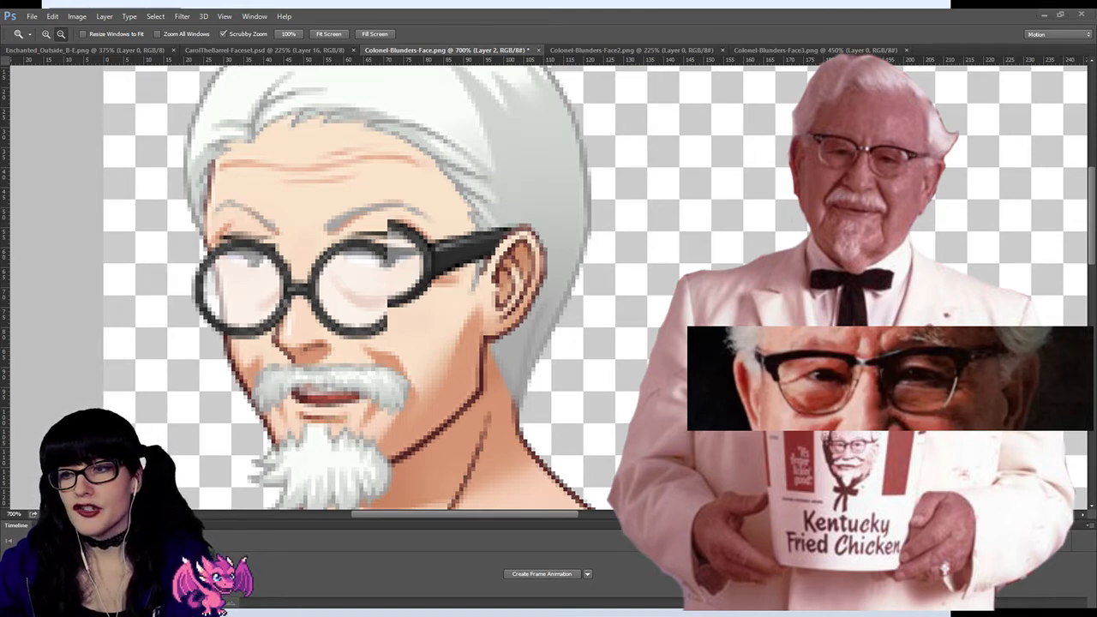
Step: Switch to Discord and look through the submissions in the Raindrop Chronicles server's the-main-story channel
{"action": "key", "text": "alt+Tab"}
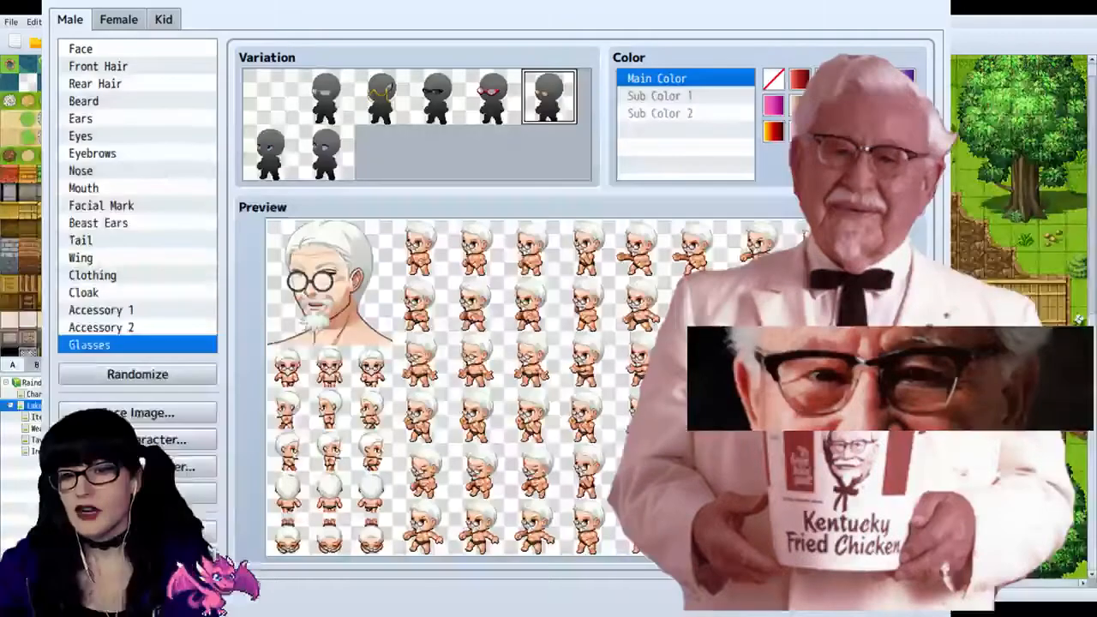
{"action": "key", "text": "alt+Tab"}
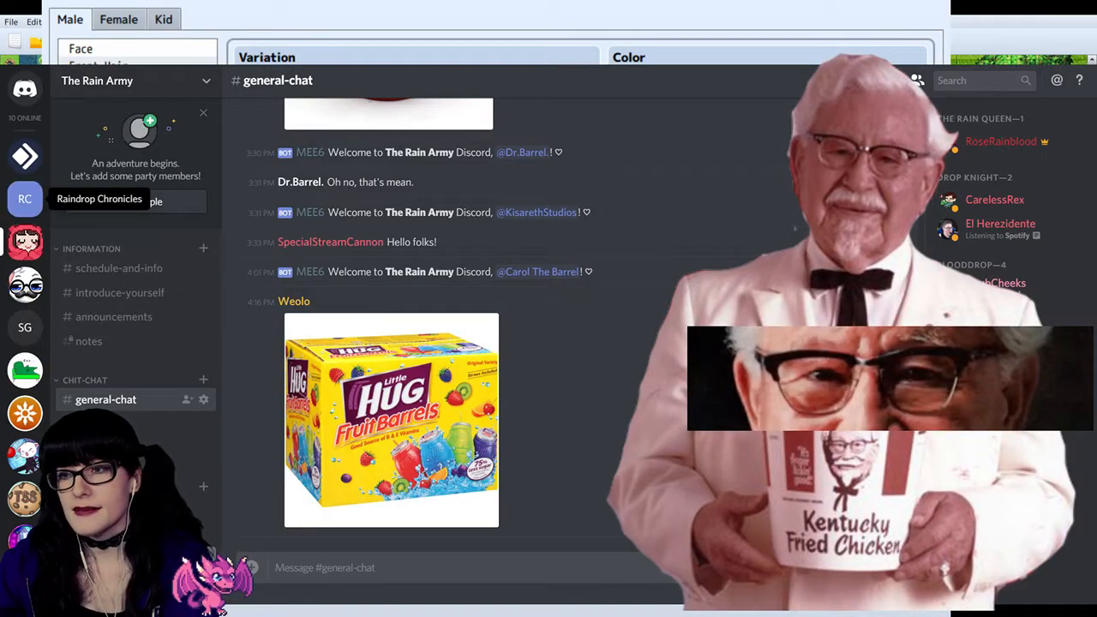
{"action": "left_click", "coordinate": [24, 199]}
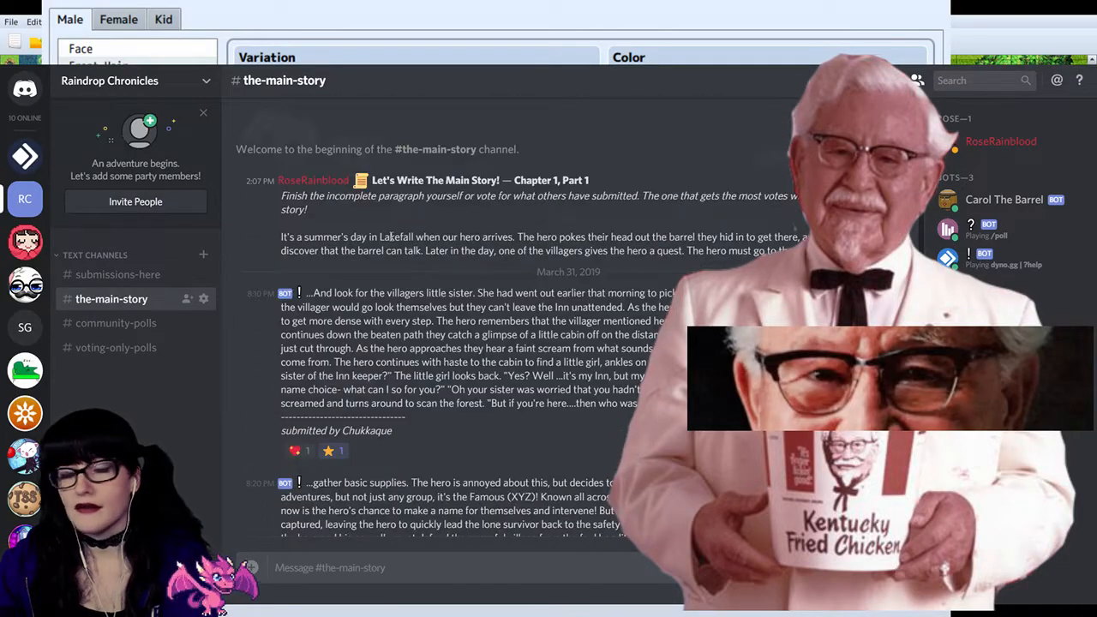
{"action": "scroll", "coordinate": [385, 236], "scroll_direction": "down", "scroll_amount": 3}
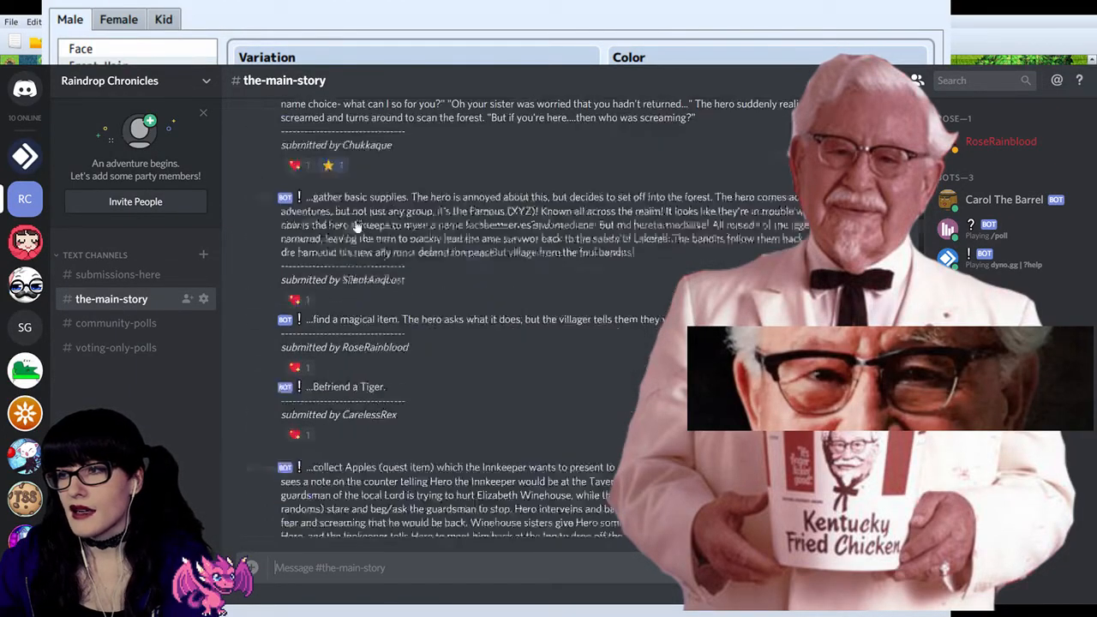
{"action": "scroll", "coordinate": [369, 234], "scroll_direction": "up", "scroll_amount": 4}
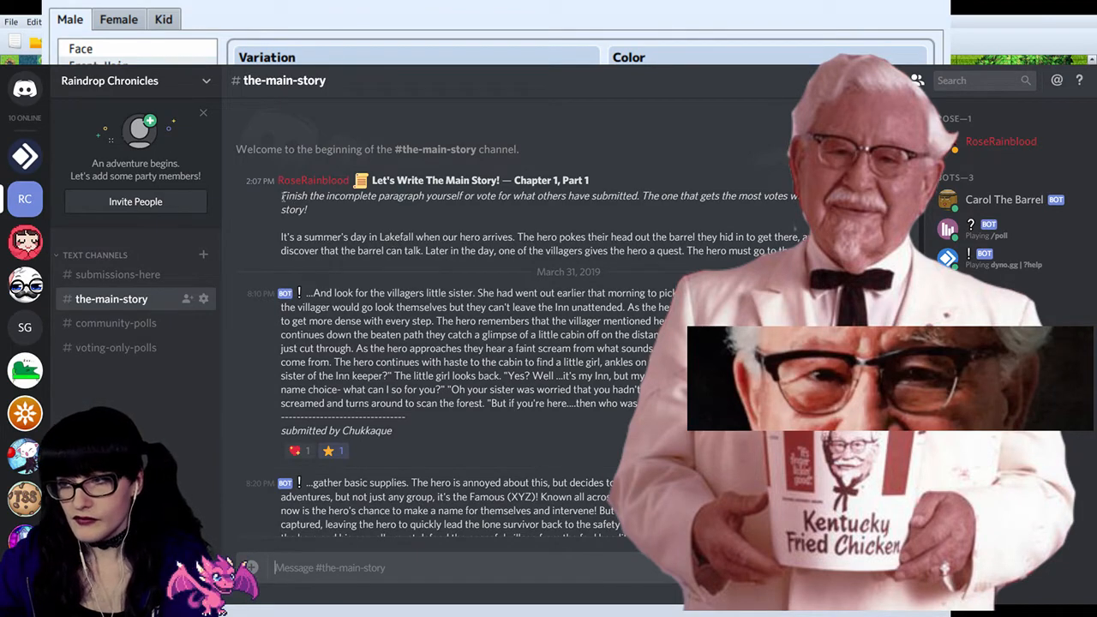
{"action": "left_click_drag", "start_coordinate": [686, 403], "coordinate": [307, 292]}
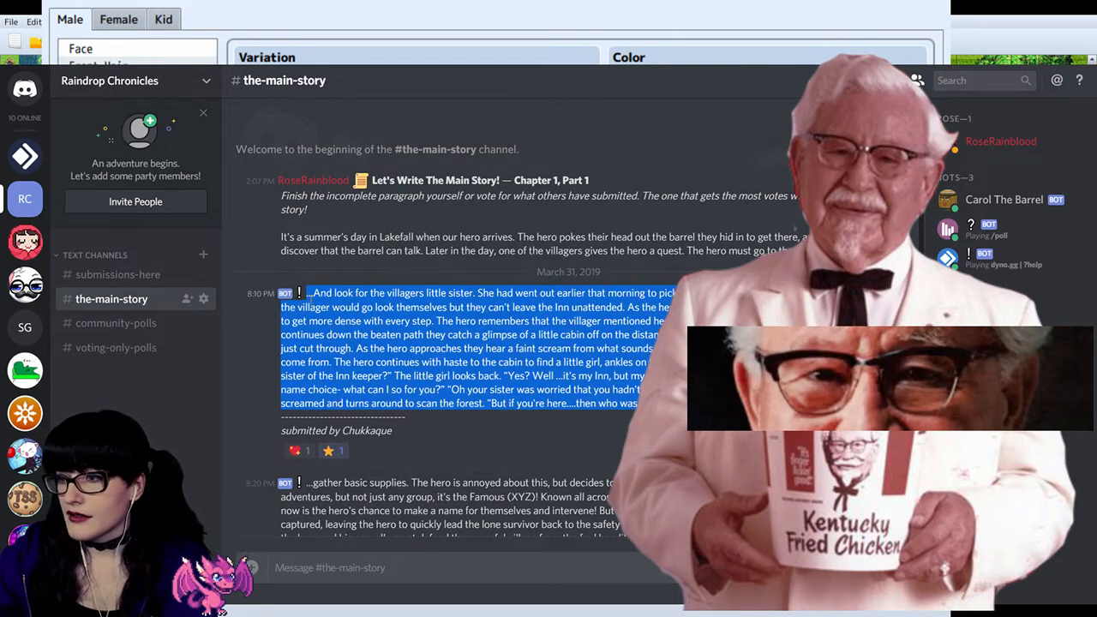
{"action": "left_click", "coordinate": [309, 289]}
{"action": "scroll", "coordinate": [358, 251], "scroll_direction": "down", "scroll_amount": 8}
{"action": "scroll", "coordinate": [357, 251], "scroll_direction": "up", "scroll_amount": 10}
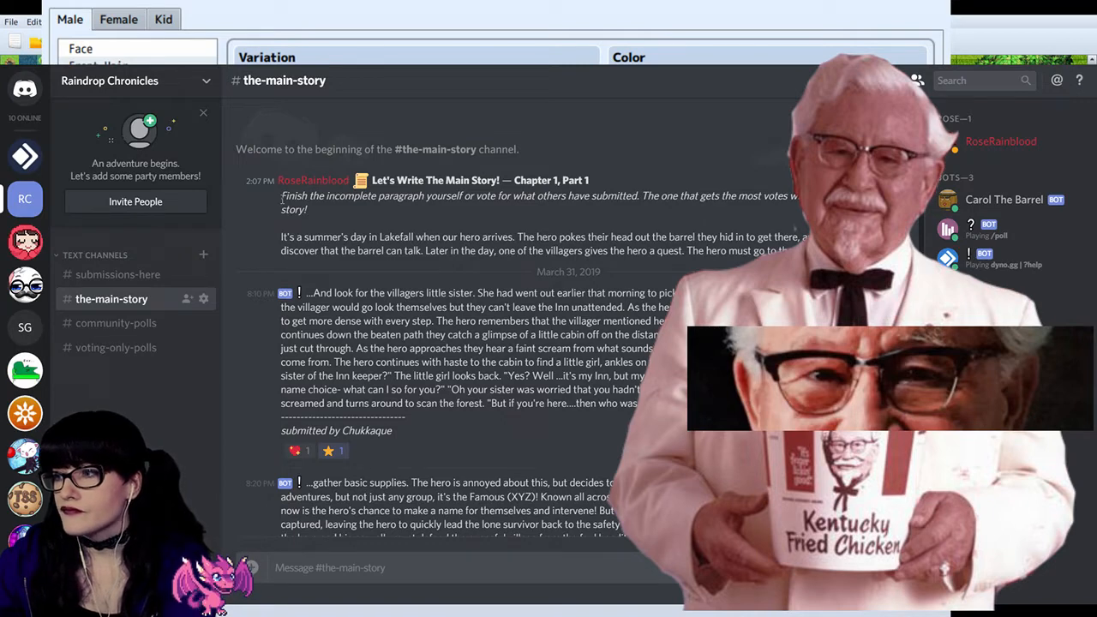
Step: Read the Chapter 1, Part 1 prompt and the submission about the villager's little sister, highlighting the passages being covered
{"action": "left_click_drag", "start_coordinate": [282, 196], "coordinate": [434, 238]}
{"action": "left_click", "coordinate": [437, 236]}
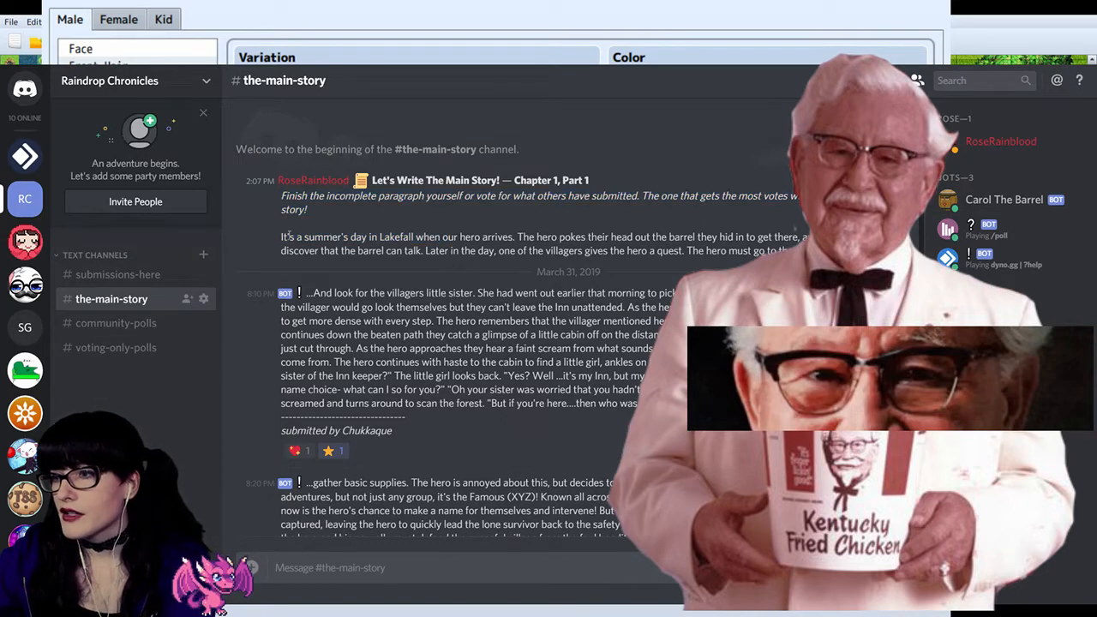
{"action": "left_click_drag", "start_coordinate": [281, 241], "coordinate": [424, 251]}
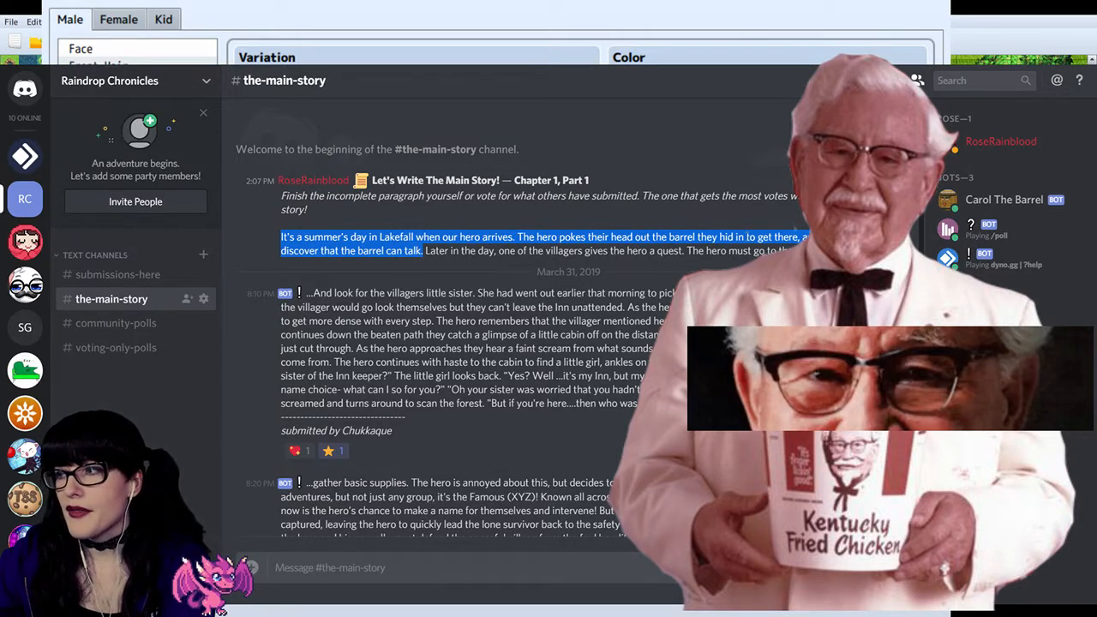
{"action": "left_click", "coordinate": [420, 261]}
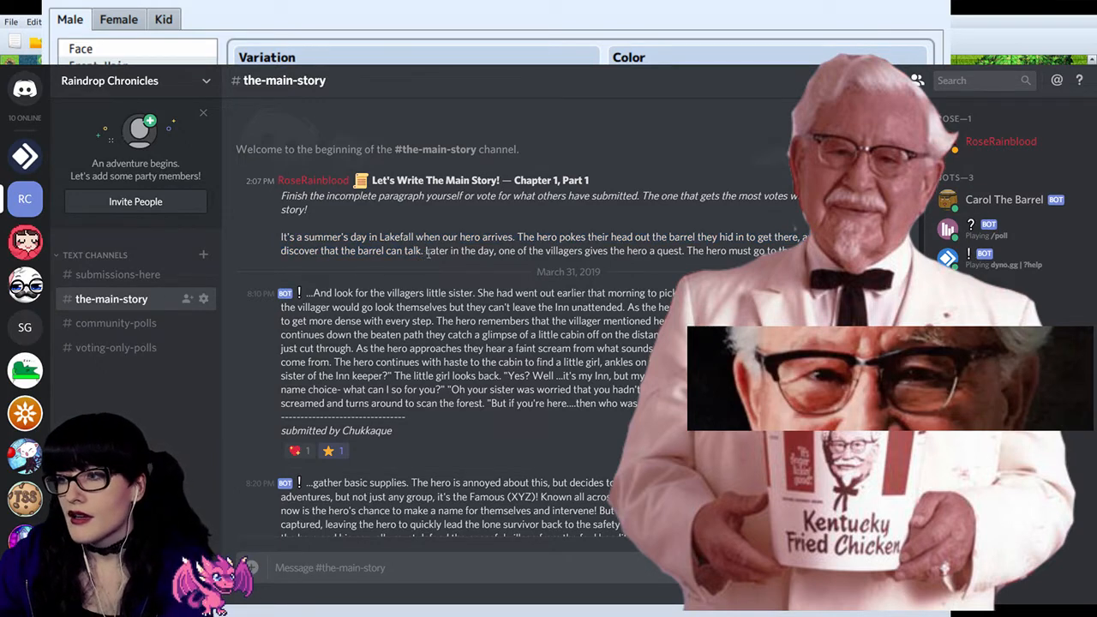
{"action": "left_click_drag", "start_coordinate": [426, 252], "coordinate": [676, 268]}
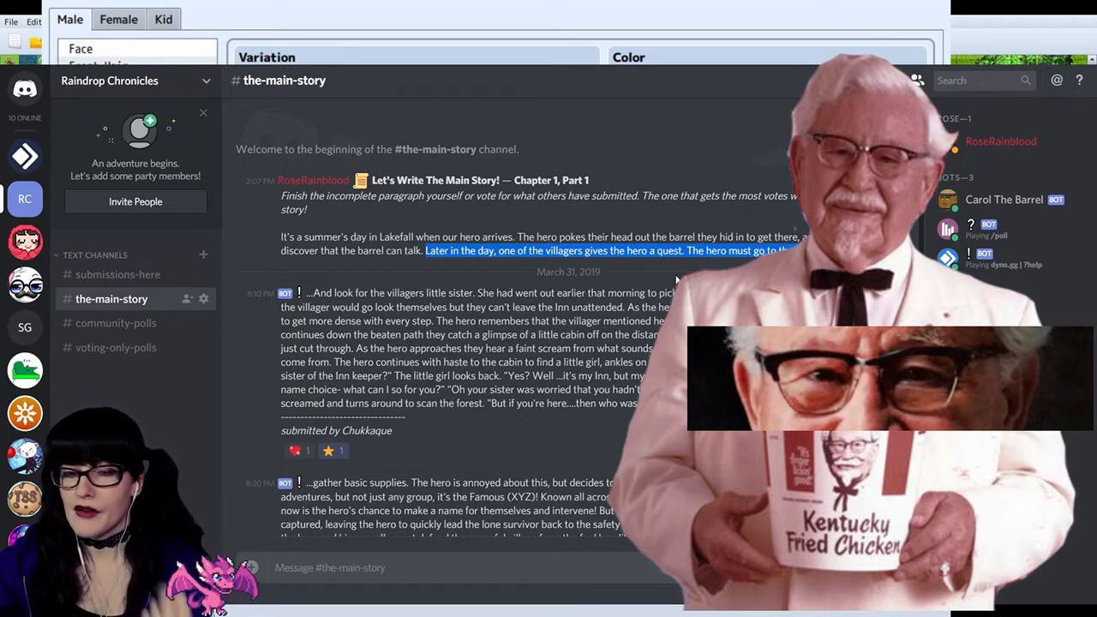
{"action": "left_click_drag", "start_coordinate": [676, 279], "coordinate": [638, 403]}
{"action": "left_click", "coordinate": [478, 294]}
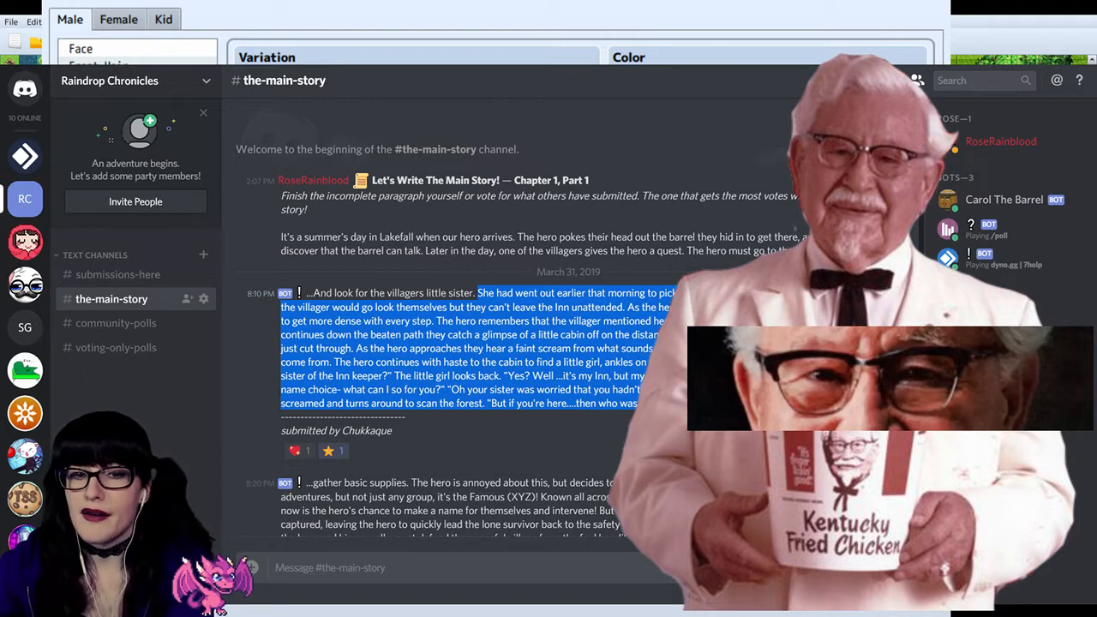
{"action": "left_click", "coordinate": [652, 413]}
{"action": "left_click_drag", "start_coordinate": [643, 405], "coordinate": [578, 335]}
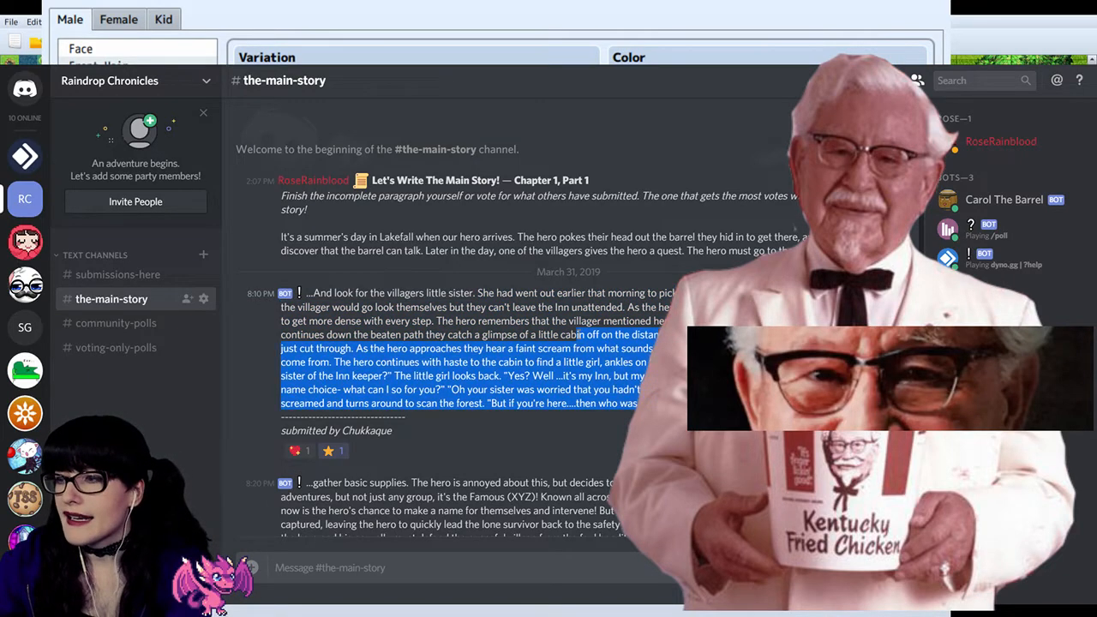
{"action": "left_click", "coordinate": [529, 296]}
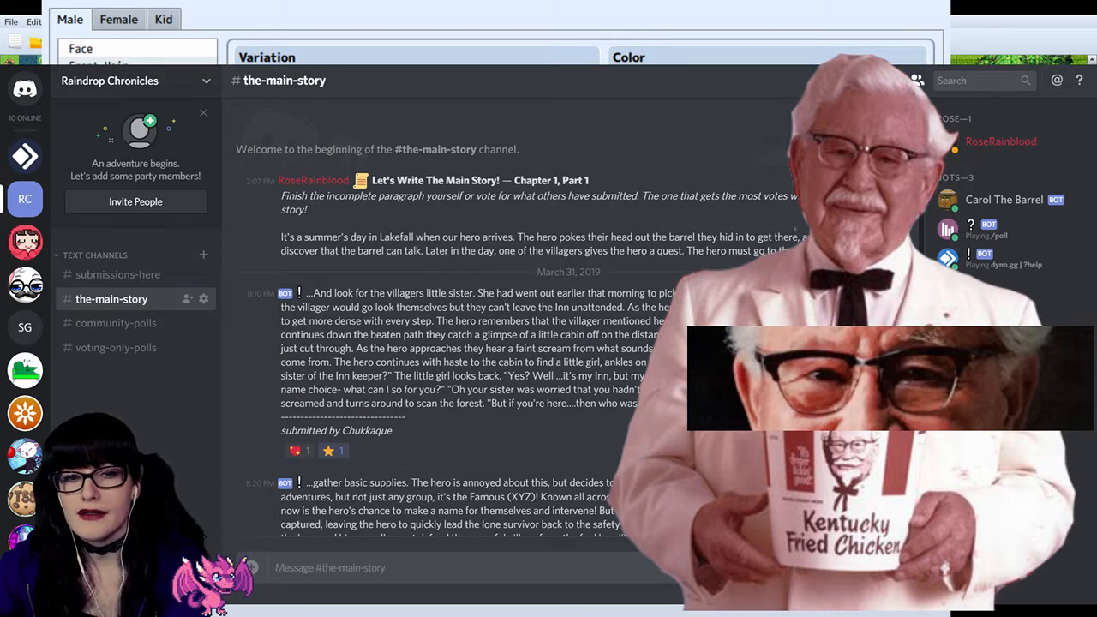
Step: Back in Photoshop, erase the leftover oval lens from the pasted temple-arm piece, keeping the arm beside the round lens
{"action": "key", "text": "alt+Tab"}
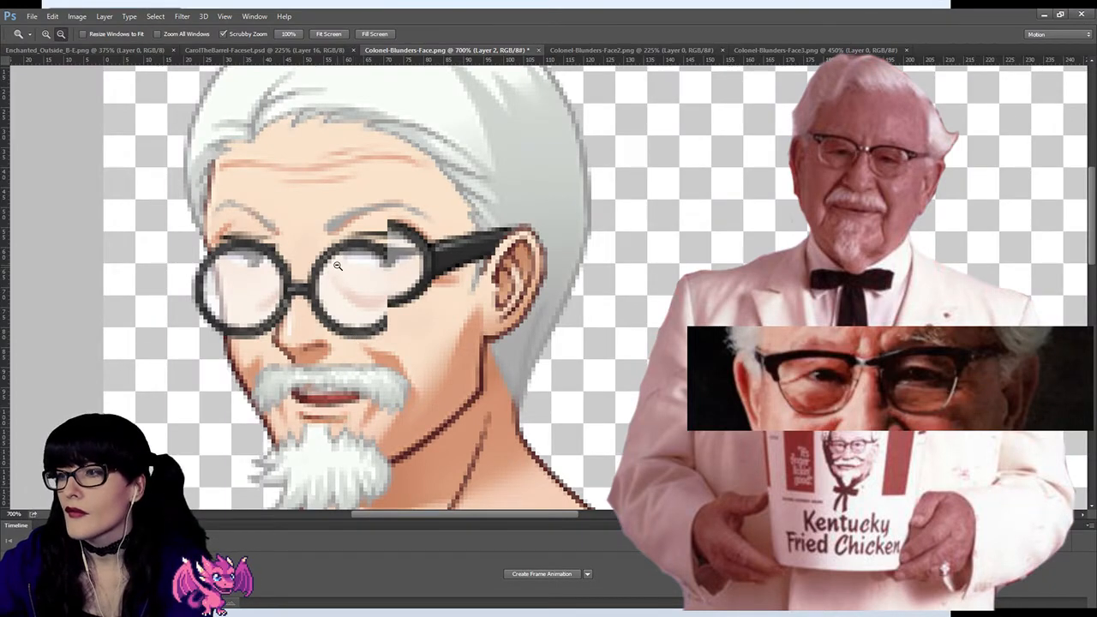
{"action": "key", "text": "e"}
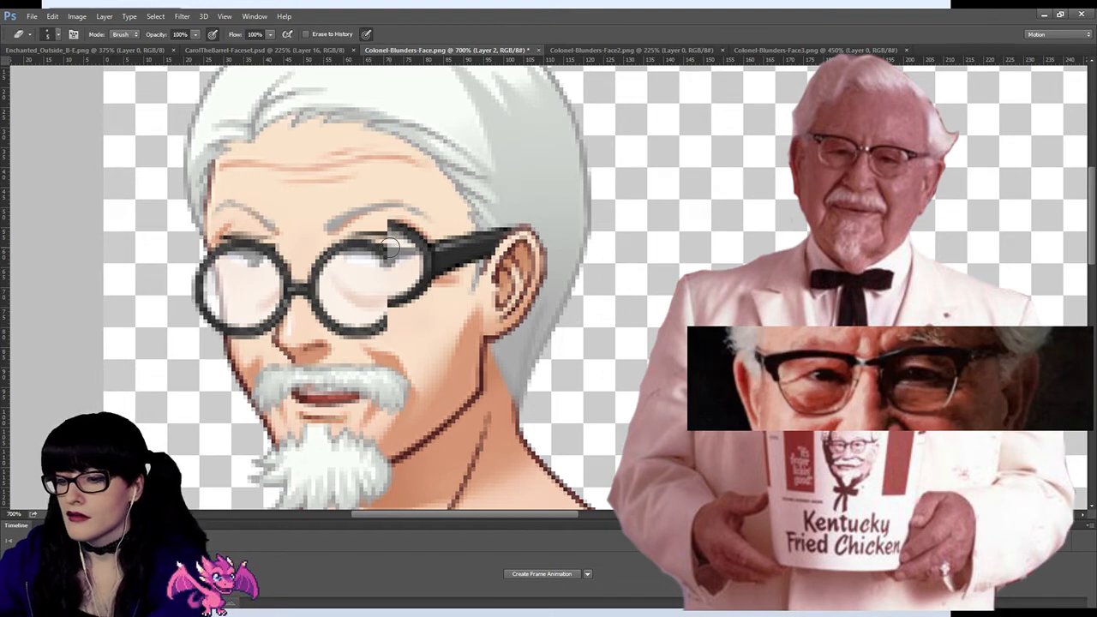
{"action": "mouse_move", "coordinate": [396, 246]}
{"action": "left_mouse_down"}
{"action": "mouse_move", "coordinate": [406, 231]}
{"action": "mouse_move", "coordinate": [411, 300]}
{"action": "mouse_move", "coordinate": [403, 261]}
{"action": "mouse_move", "coordinate": [412, 274]}
{"action": "left_mouse_up"}
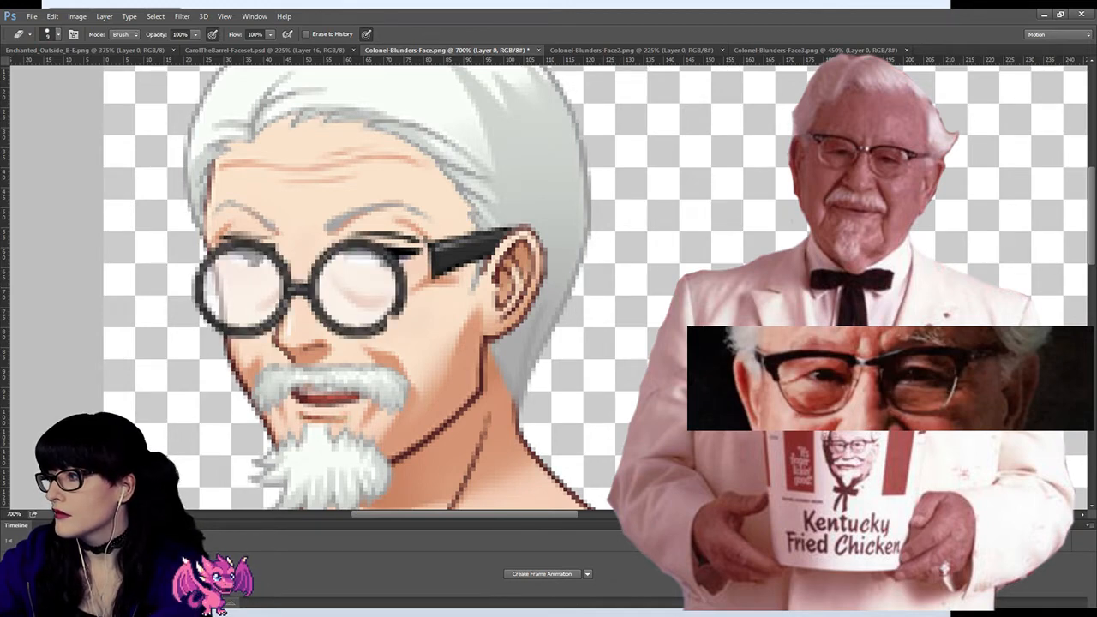
Step: Erase the stray dark pixels at the round lens's lower edge and reduce the eraser size for fine cleanup
{"action": "left_click_drag", "start_coordinate": [403, 338], "coordinate": [392, 346]}
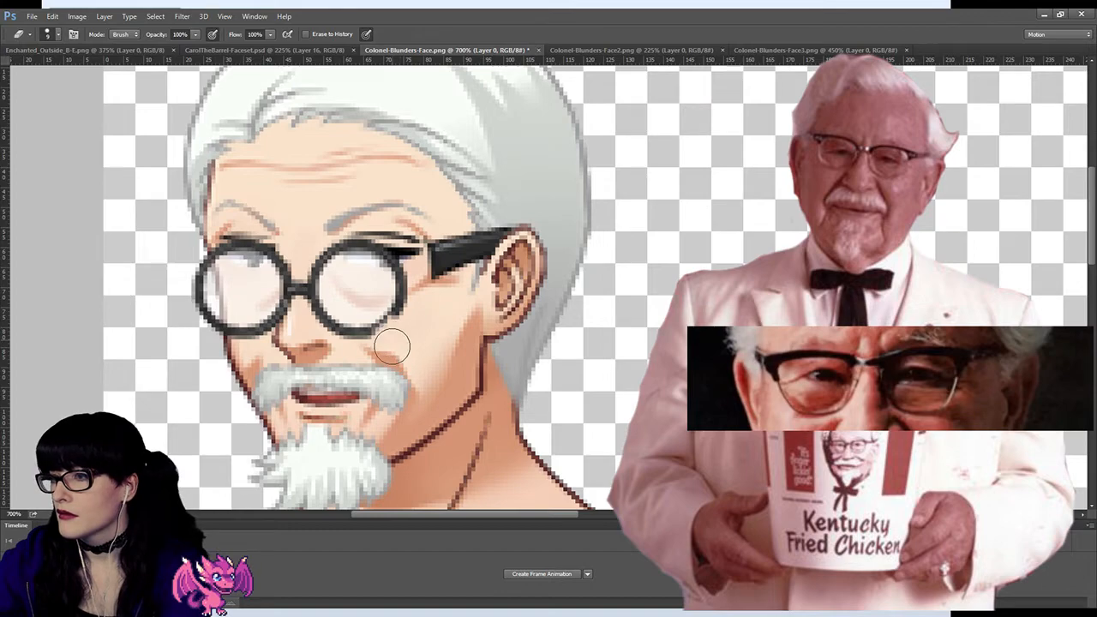
{"action": "key", "text": "z"}
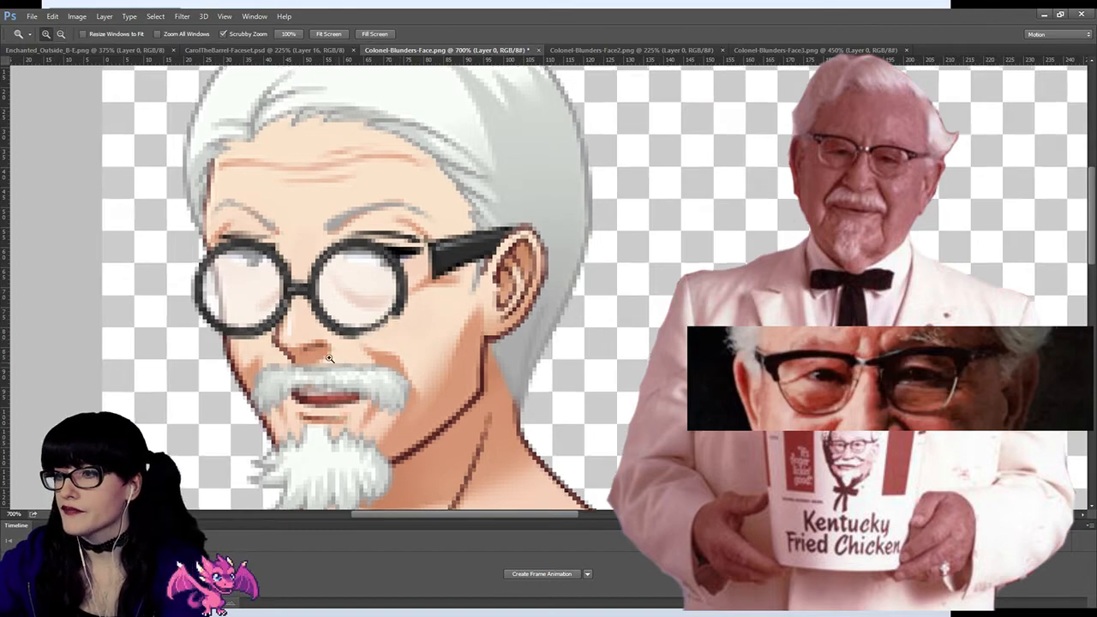
{"action": "left_click", "coordinate": [296, 331]}
{"action": "left_click", "coordinate": [288, 324]}
{"action": "left_click", "coordinate": [279, 318]}
{"action": "key", "text": "e"}
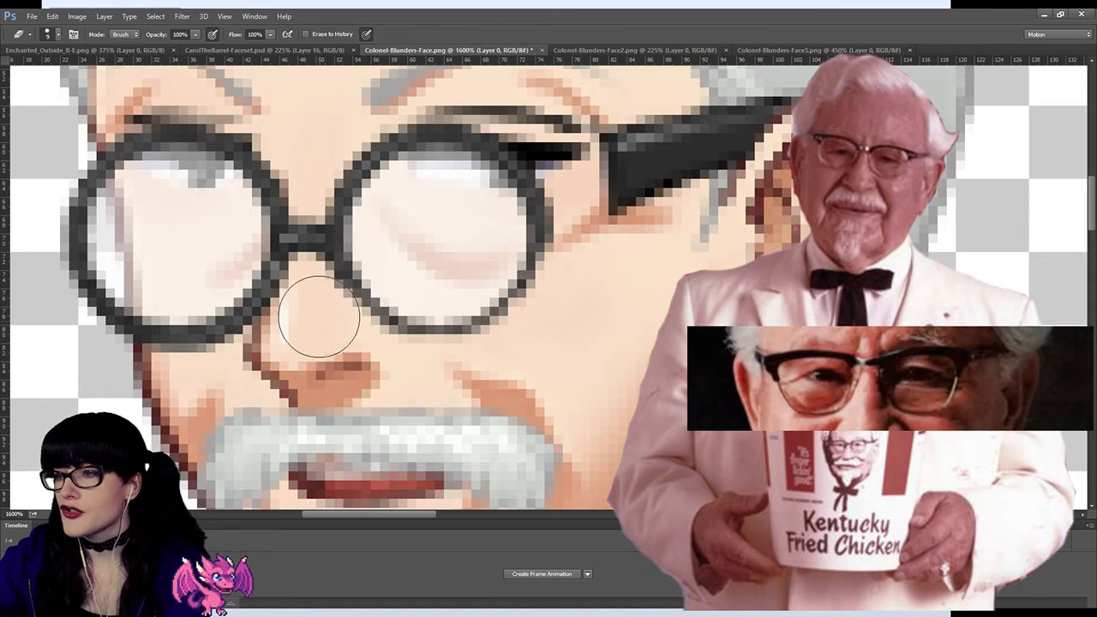
{"action": "key", "text": "bracketleft"}
{"action": "key", "text": "bracketleft"}
{"action": "key", "text": "bracketleft"}
{"action": "key", "text": "bracketleft"}
{"action": "key", "text": "bracketleft"}
{"action": "key", "text": "bracketleft"}
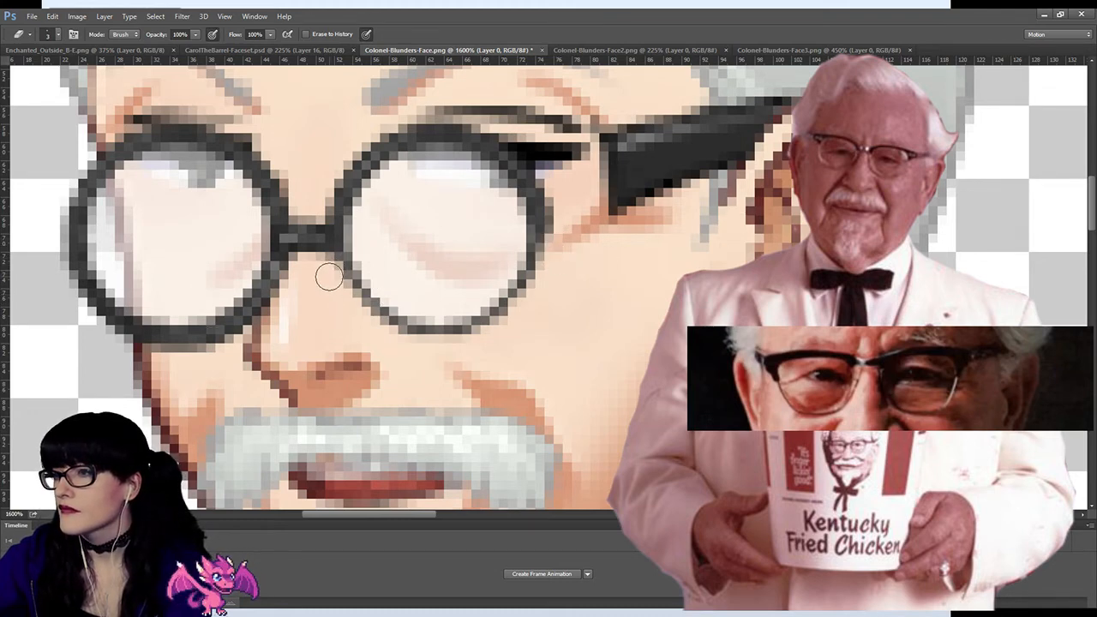
Step: Select the bridge between the two round lenses, move it up a few pixels, and deselect it
{"action": "key", "text": "m"}
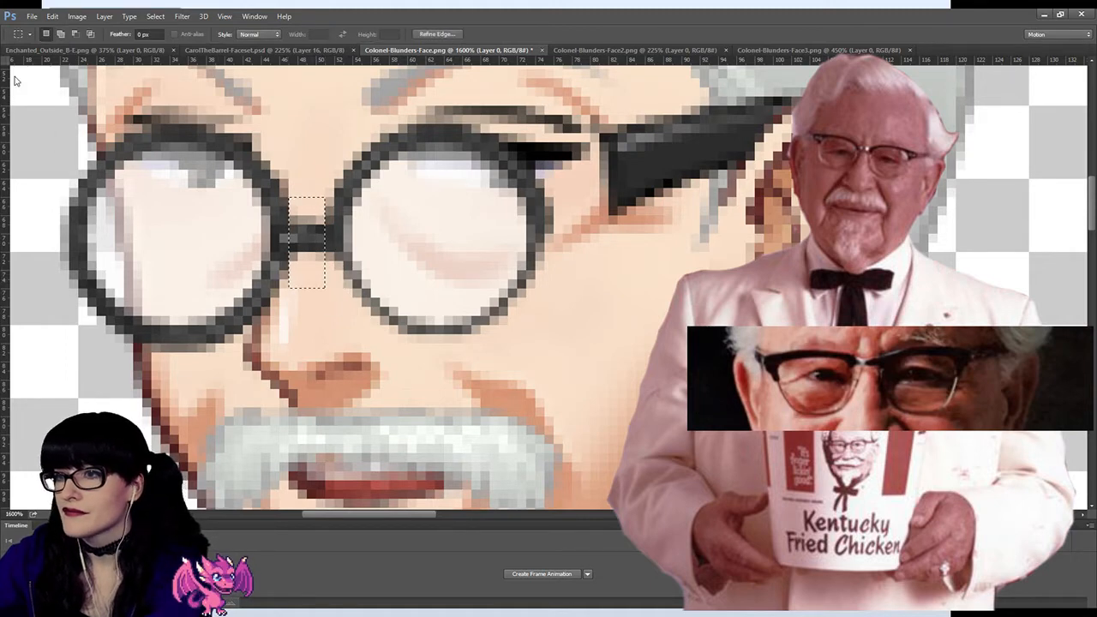
{"action": "key", "text": "v"}
{"action": "key", "text": "Up"}
{"action": "key", "text": "Up"}
{"action": "key", "text": "Up"}
{"action": "key", "text": "Up"}
{"action": "key", "text": "Down"}
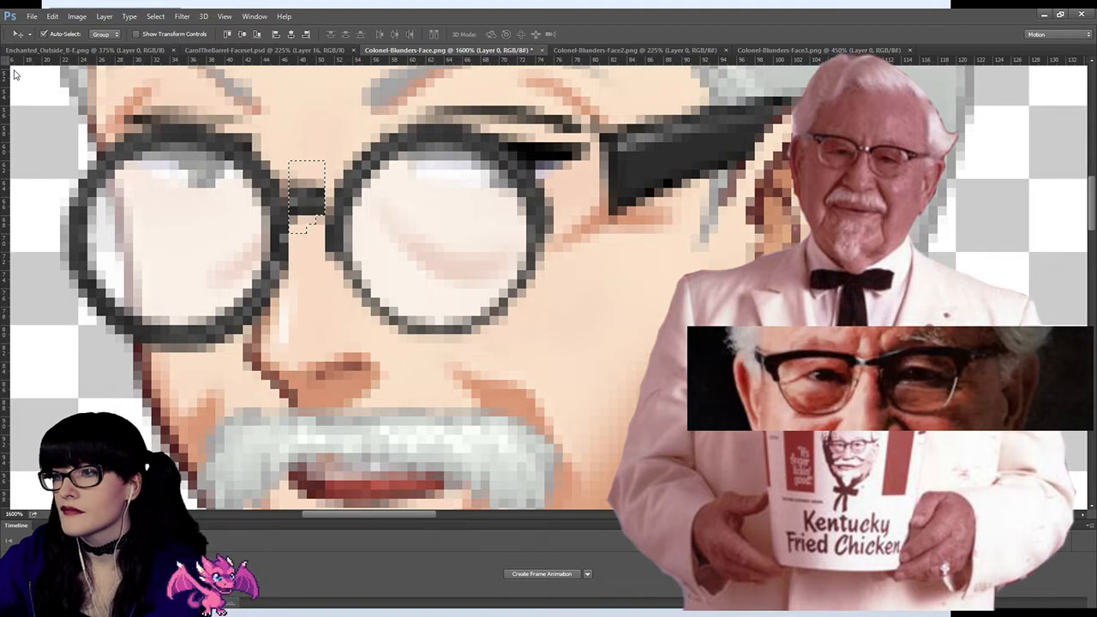
{"action": "key", "text": "ctrl+d"}
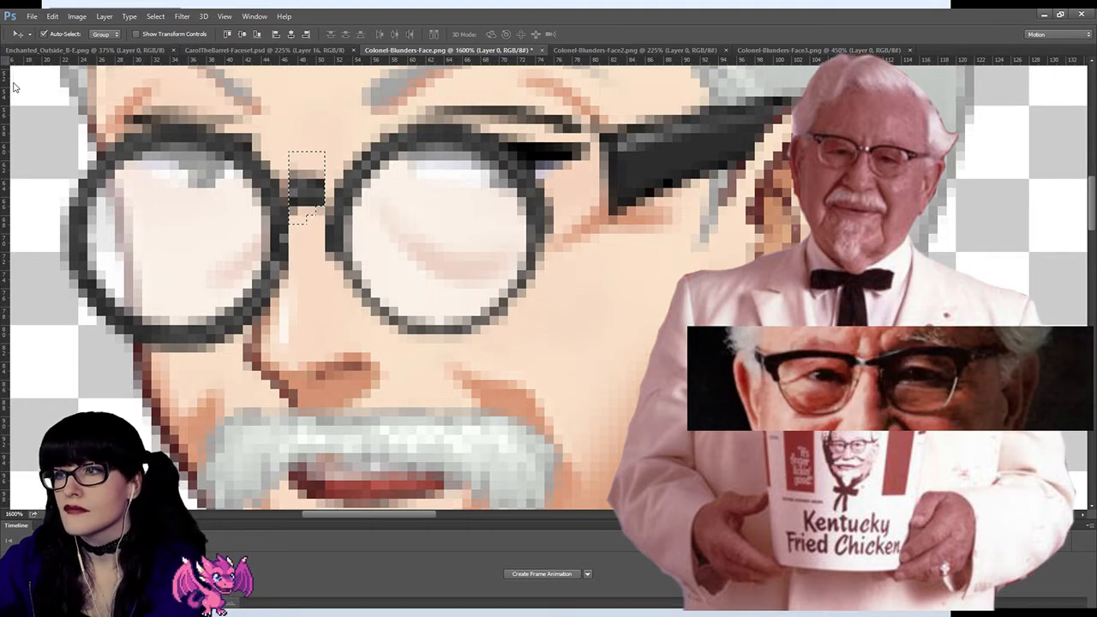
{"action": "key", "text": "m"}
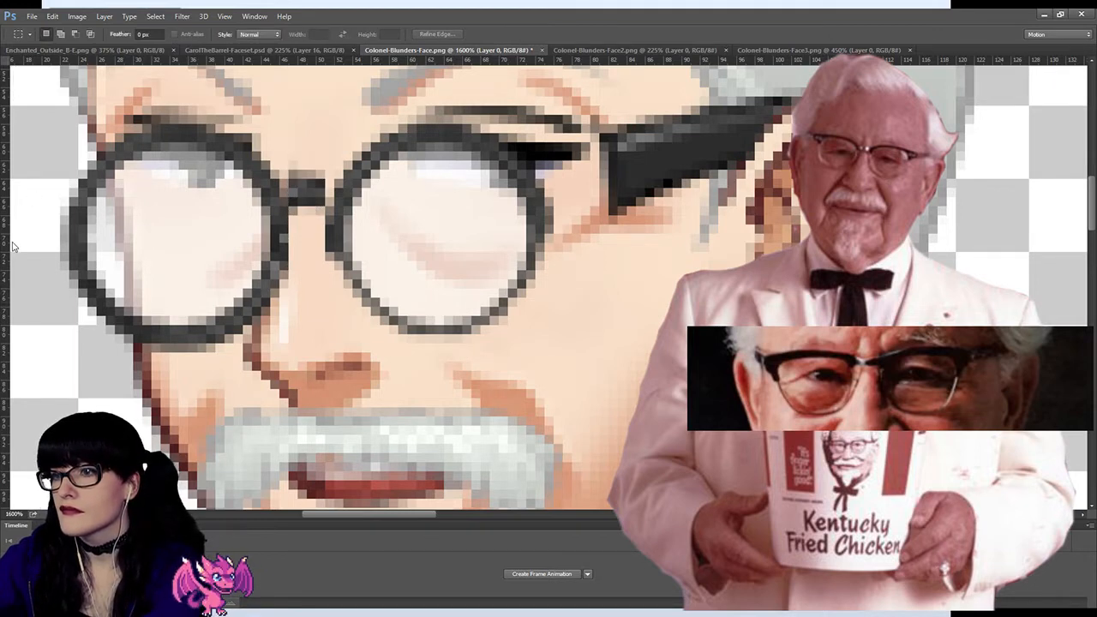
Step: Erase the excess frame thickness along the inner edges of both lenses and the lower rim of the far lens
{"action": "key", "text": "e"}
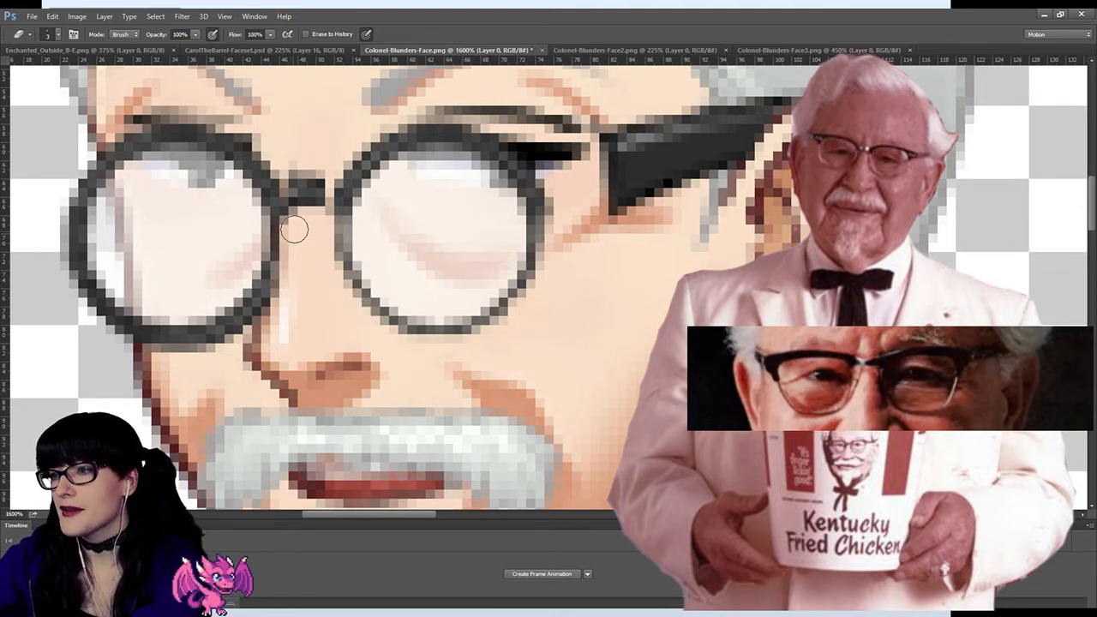
{"action": "scroll", "coordinate": [309, 297], "scroll_direction": "down", "scroll_amount": 2}
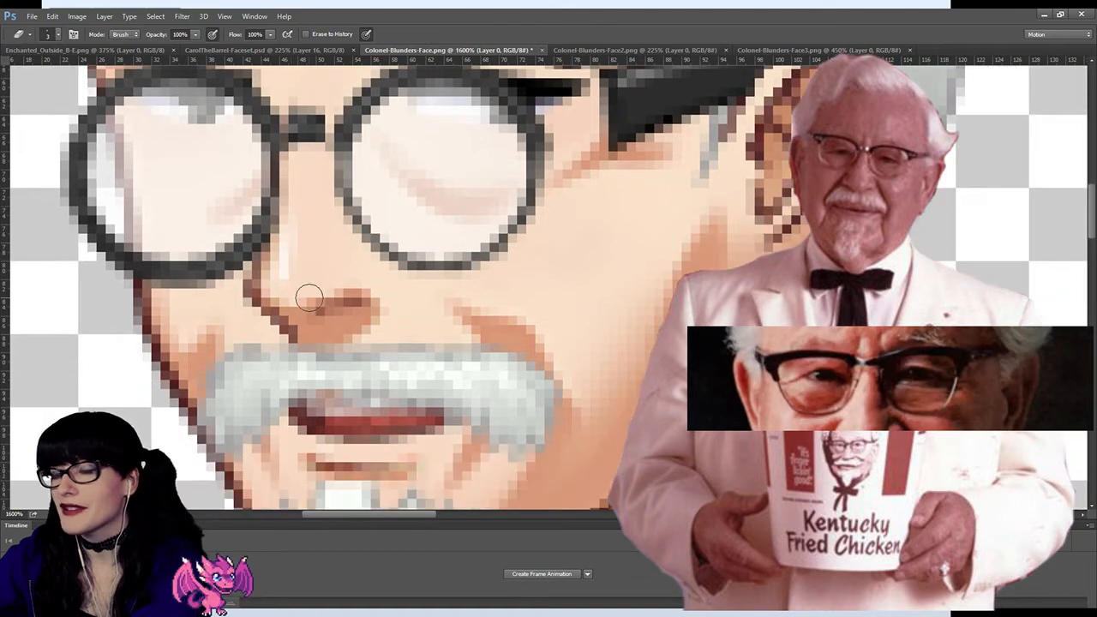
{"action": "scroll", "coordinate": [309, 298], "scroll_direction": "up", "scroll_amount": 2}
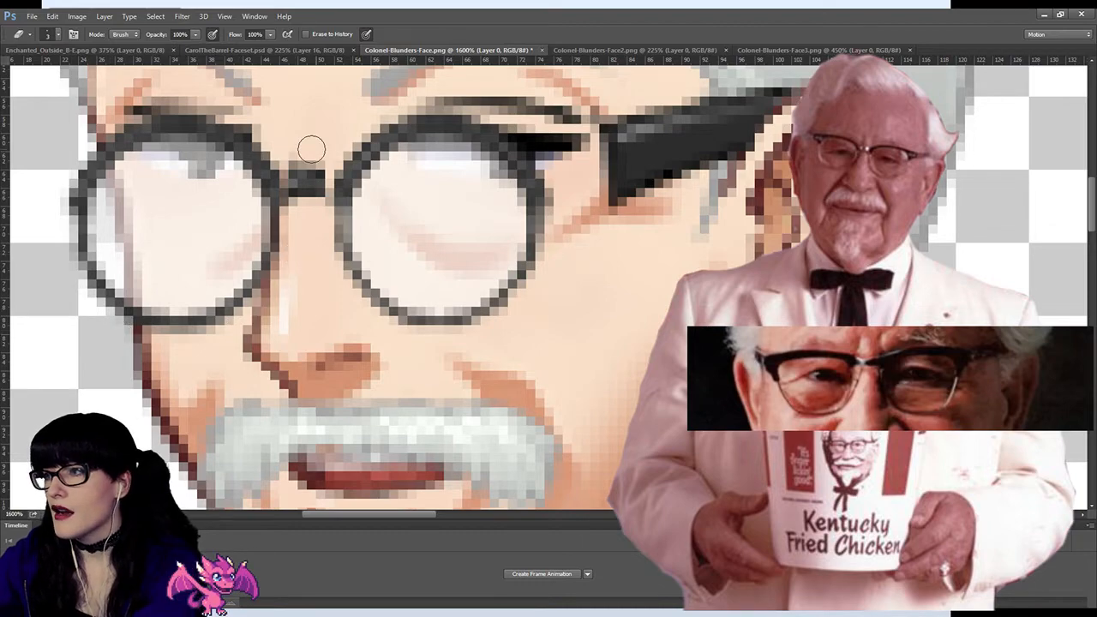
Step: Examine the thinned frames and raised bridge against the whole face at 200% and 800% zoom
{"action": "left_click", "coordinate": [4, 360]}
{"action": "left_click", "coordinate": [572, 262]}
{"action": "left_click", "coordinate": [572, 263]}
{"action": "left_click", "coordinate": [572, 262]}
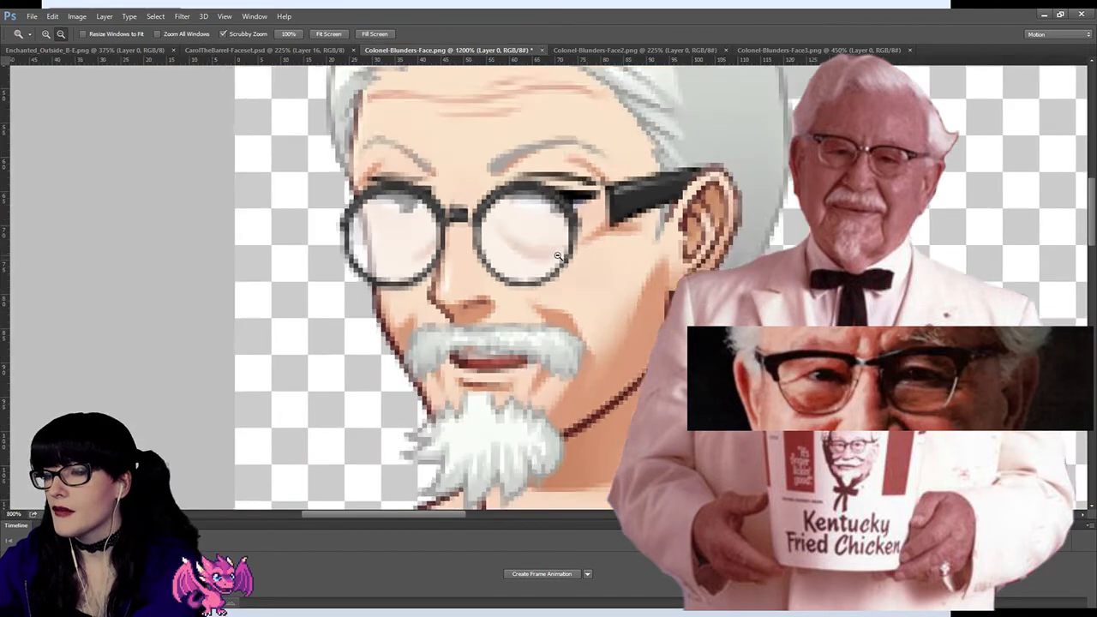
{"action": "left_click", "coordinate": [571, 263]}
{"action": "left_click", "coordinate": [570, 263]}
{"action": "left_click", "coordinate": [570, 263]}
{"action": "left_click", "coordinate": [570, 263]}
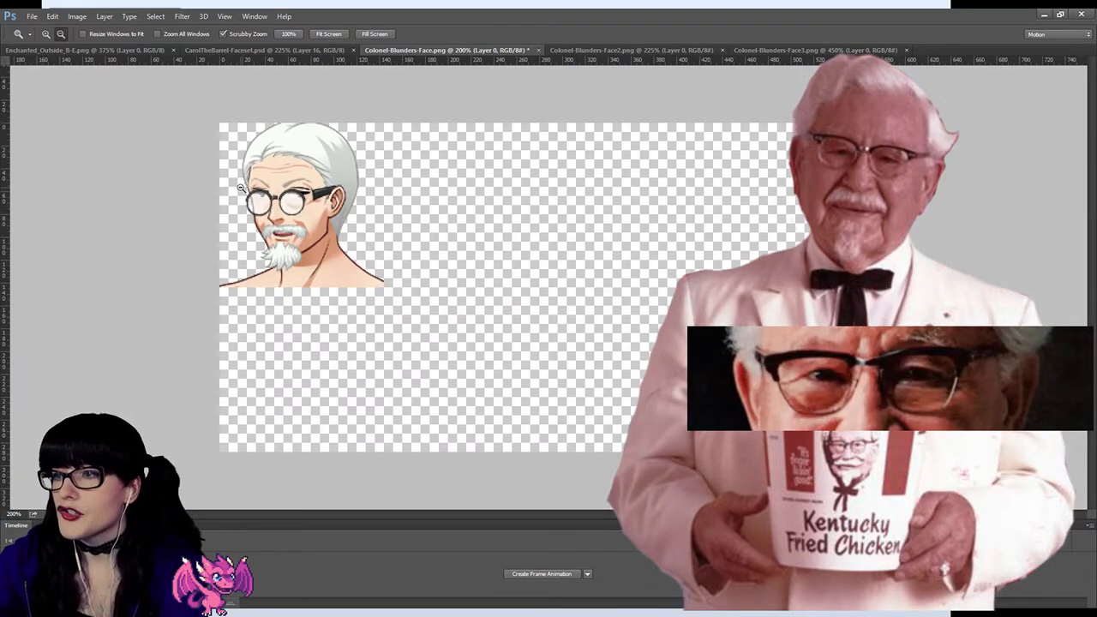
{"action": "scroll", "coordinate": [292, 214], "scroll_direction": "up", "scroll_amount": 1, "text": "alt"}
{"action": "left_click_drag", "start_coordinate": [292, 214], "coordinate": [293, 214]}
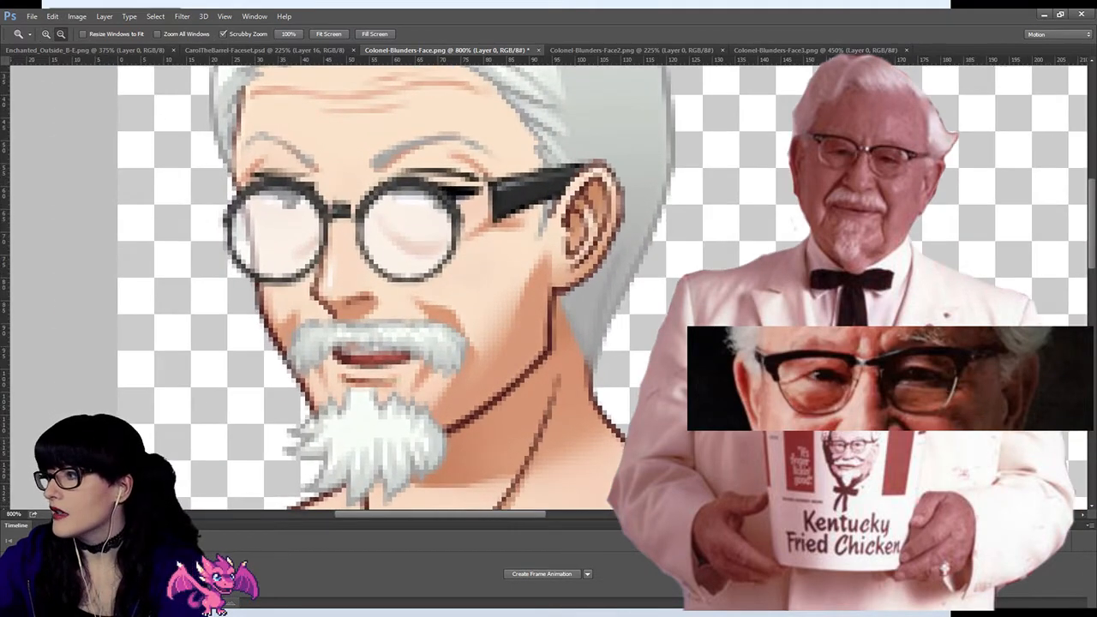
Step: Set up a small brush on Layer 3 and ready the Eyedropper for sampling a colour near the round lenses at 1600% zoom
{"action": "key", "text": "i"}
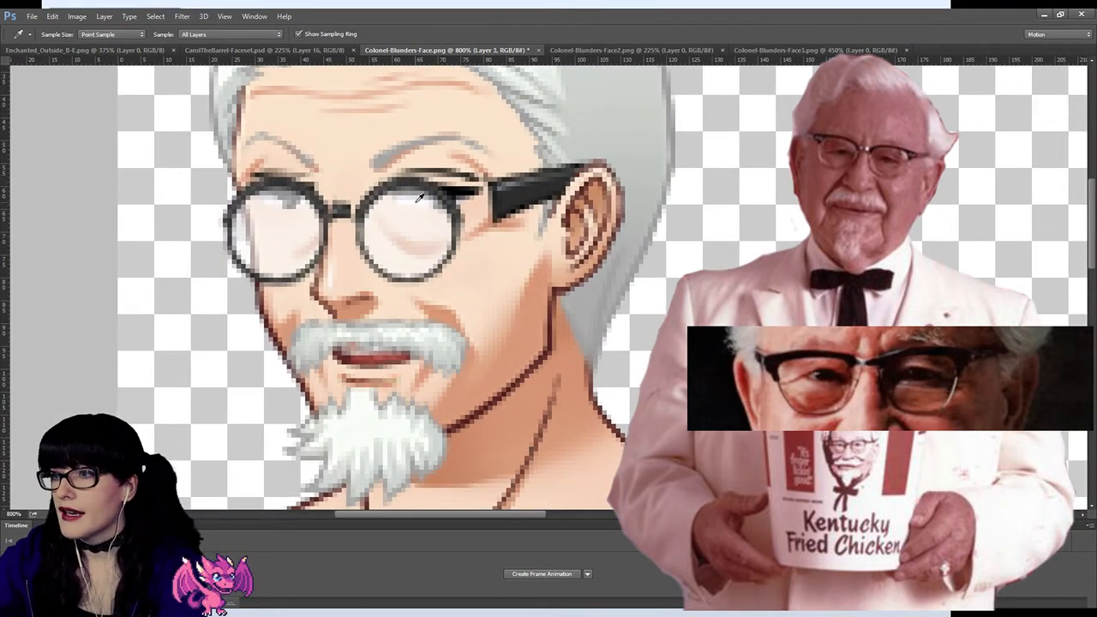
{"action": "key", "text": "b"}
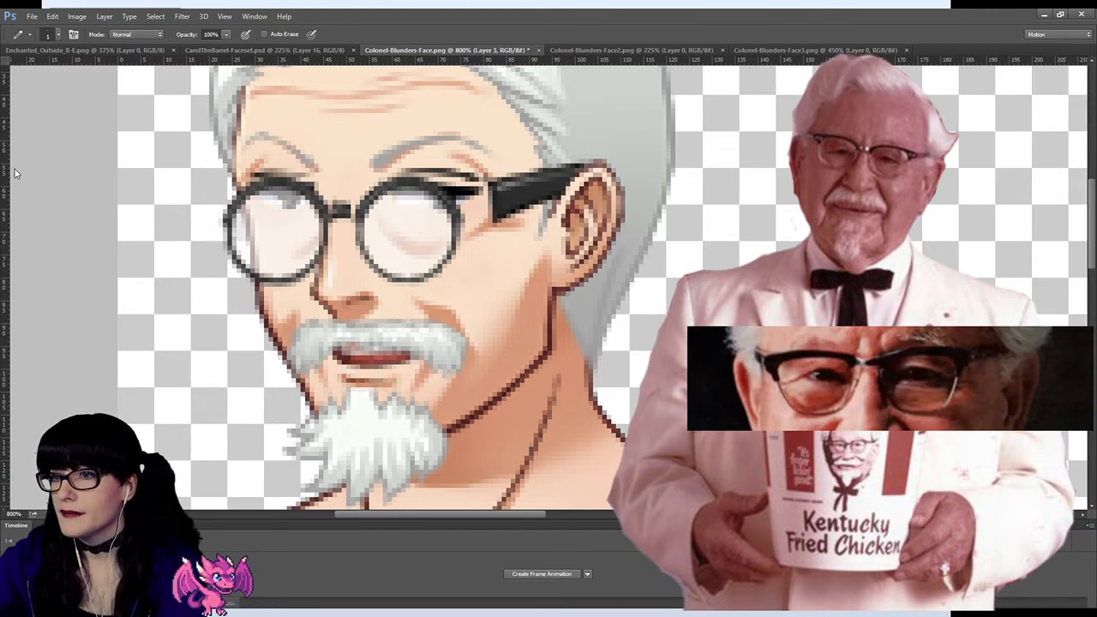
{"action": "key", "text": "shift+b"}
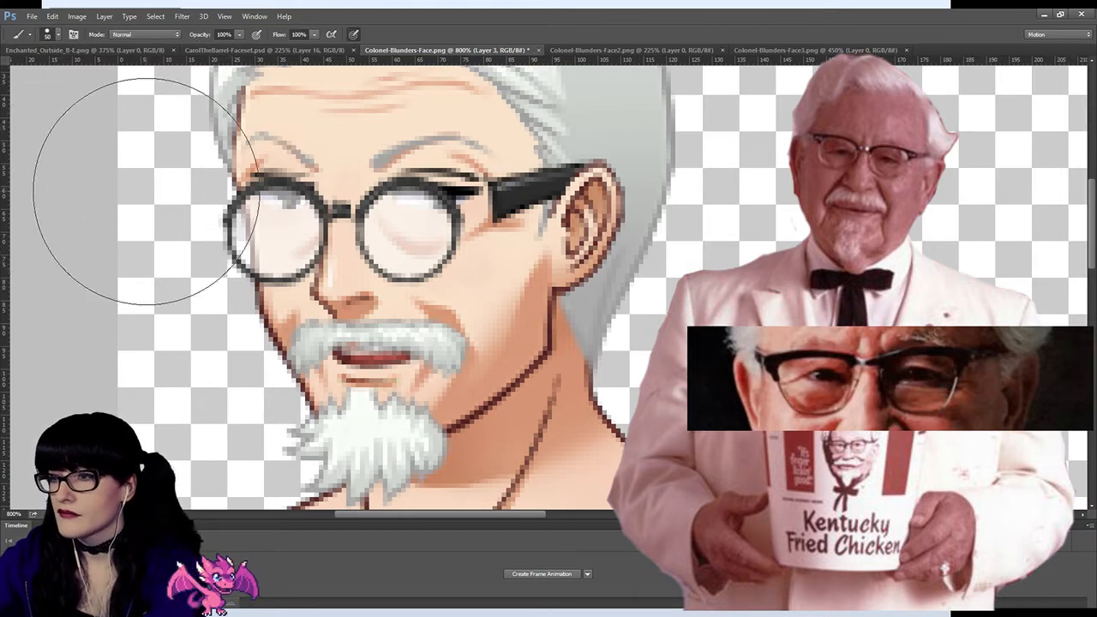
{"action": "key", "text": "bracketleft"}
{"action": "key", "text": "bracketleft"}
{"action": "key", "text": "bracketleft"}
{"action": "key", "text": "bracketleft"}
{"action": "key", "text": "bracketleft"}
{"action": "key", "text": "bracketleft"}
{"action": "key", "text": "bracketleft"}
{"action": "key", "text": "bracketleft"}
{"action": "key", "text": "bracketleft"}
{"action": "key", "text": "bracketleft"}
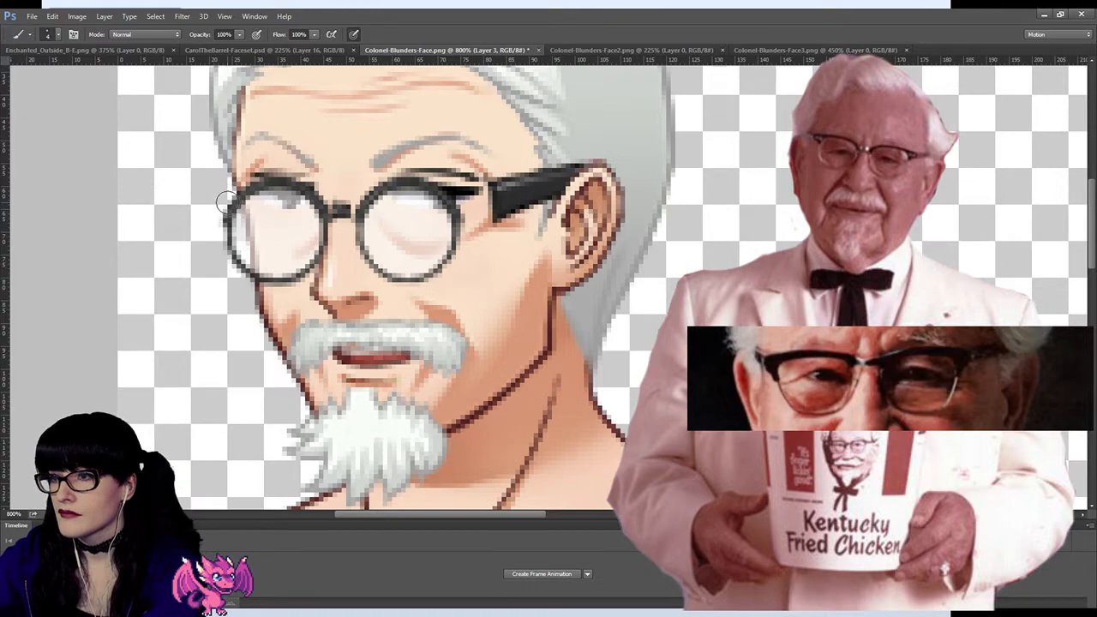
{"action": "key", "text": "z"}
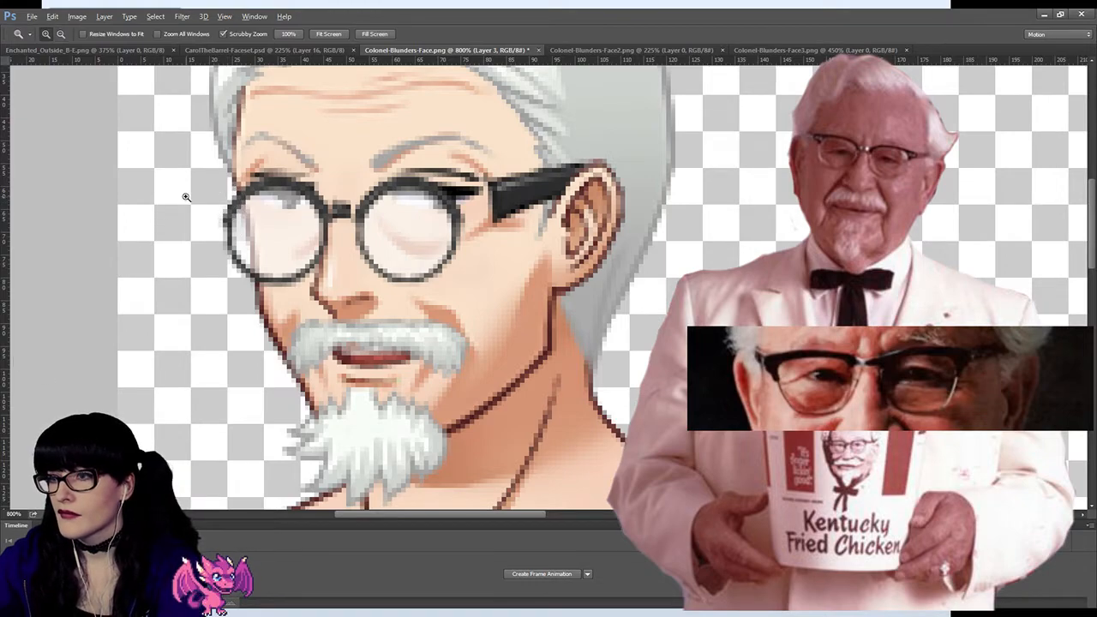
{"action": "left_click_drag", "start_coordinate": [186, 198], "coordinate": [204, 189]}
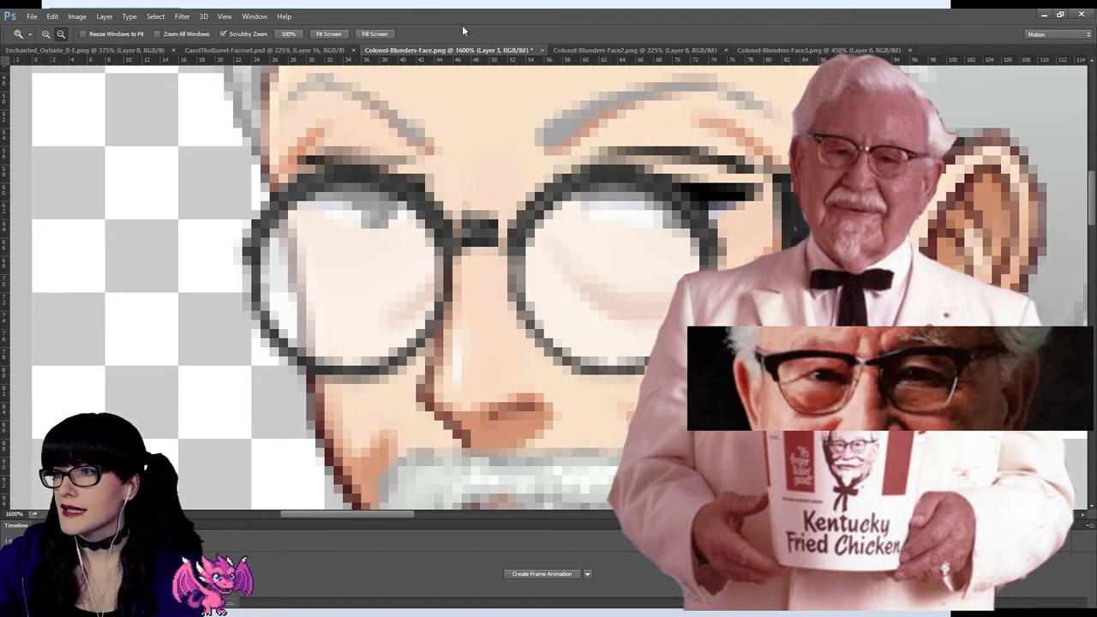
{"action": "key", "text": "i"}
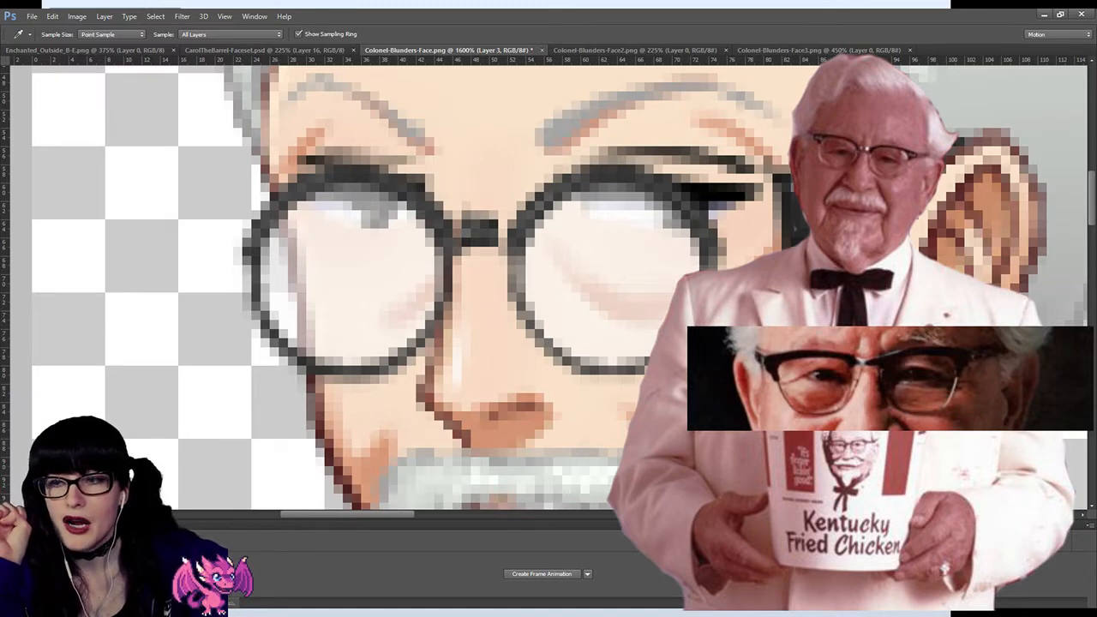
{"action": "left_click", "coordinate": [616, 352]}
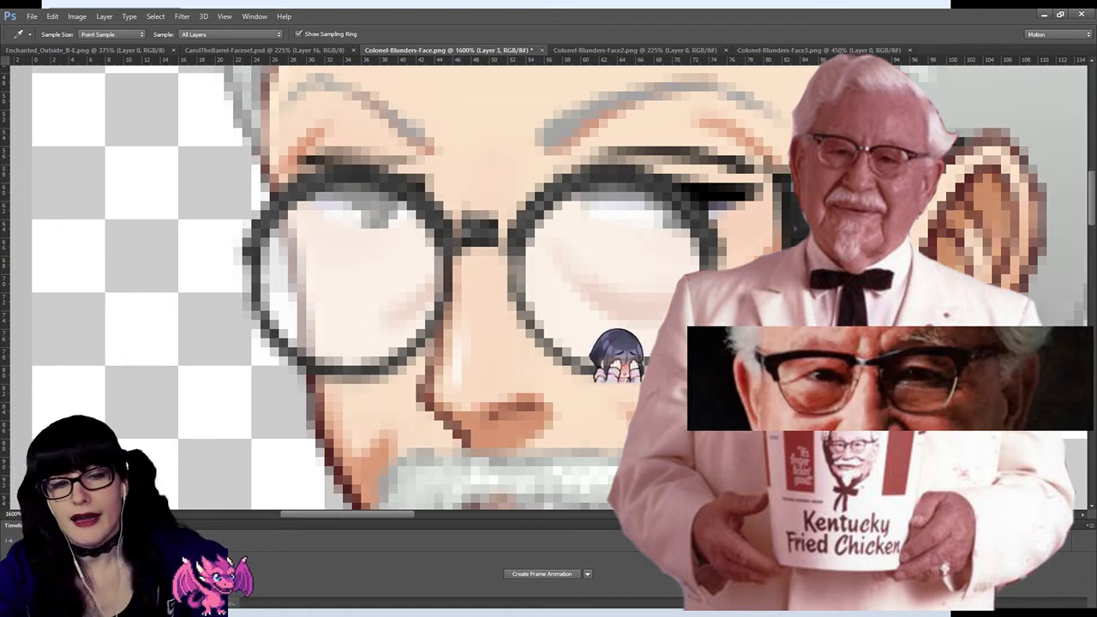
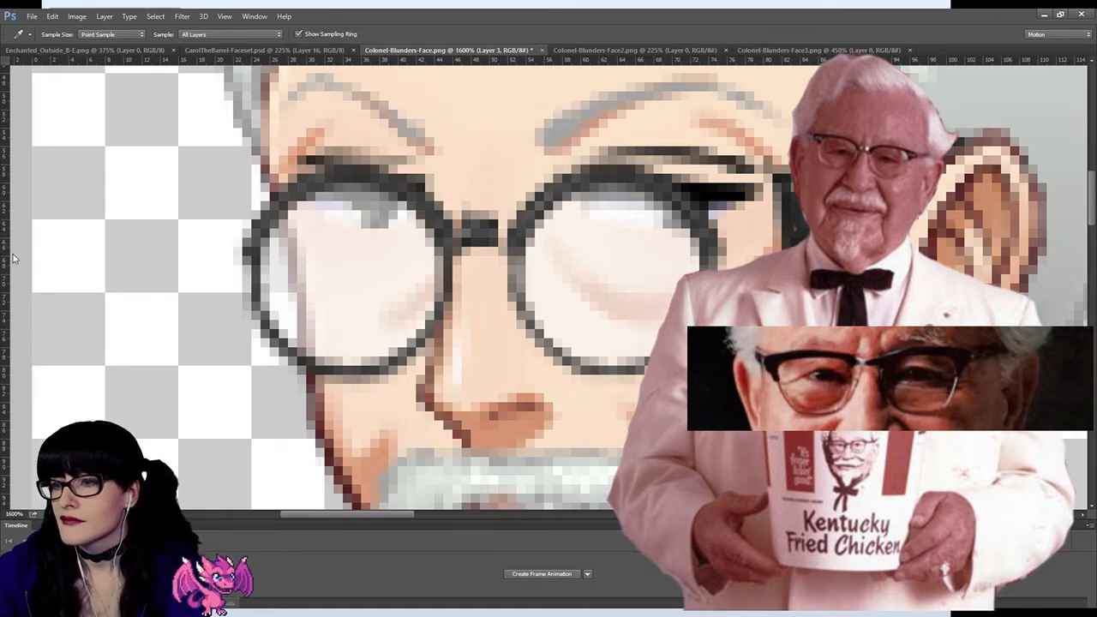
Step: Sample the dark frame colour and paint a solid bridge between the lenses and a thicker upper rim on the far lens
{"action": "key", "text": "e"}
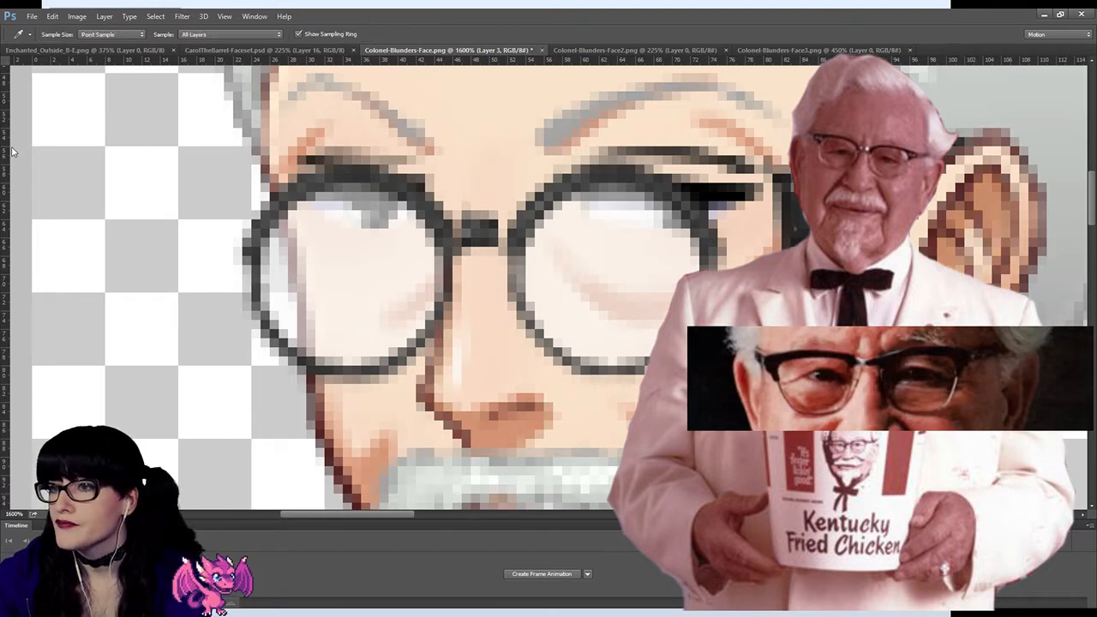
{"action": "key", "text": "i"}
{"action": "left_click", "coordinate": [362, 168]}
{"action": "key", "text": "b"}
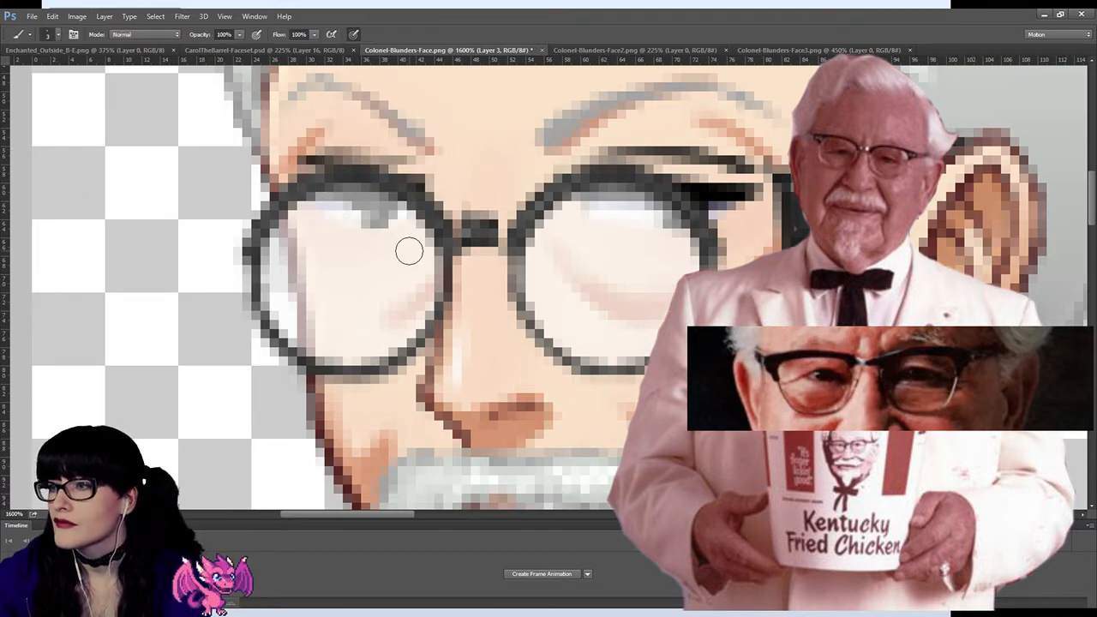
{"action": "mouse_move", "coordinate": [463, 237]}
{"action": "left_mouse_down"}
{"action": "mouse_move", "coordinate": [454, 233]}
{"action": "mouse_move", "coordinate": [513, 234]}
{"action": "mouse_move", "coordinate": [450, 234]}
{"action": "left_mouse_up"}
{"action": "mouse_move", "coordinate": [329, 172]}
{"action": "left_mouse_down"}
{"action": "mouse_move", "coordinate": [315, 177]}
{"action": "mouse_move", "coordinate": [332, 174]}
{"action": "left_mouse_up"}
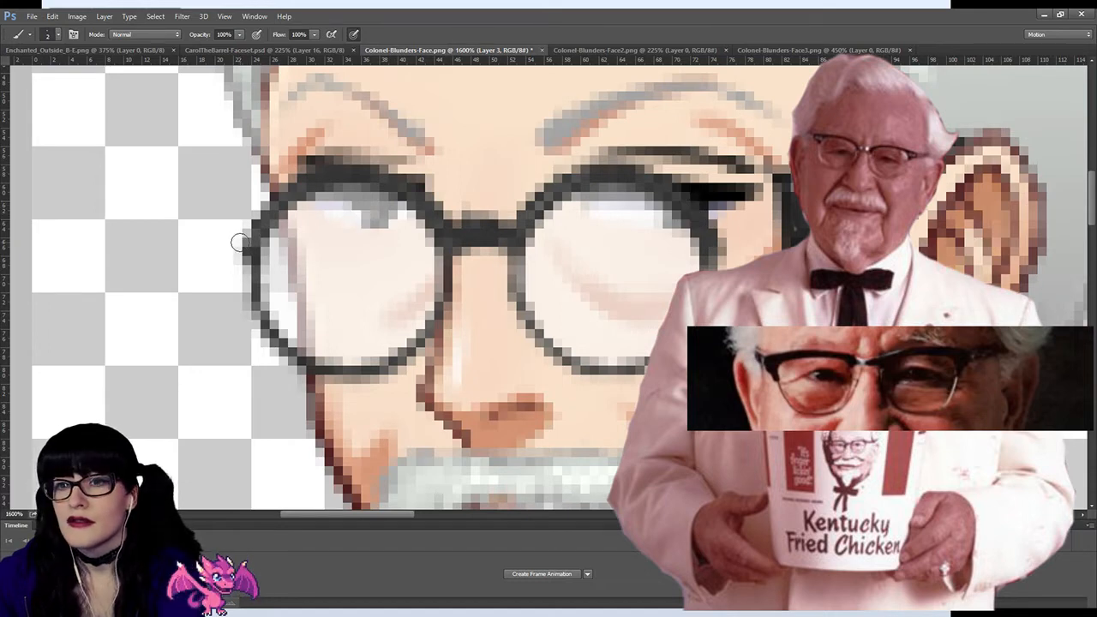
Step: Paint pointed dark corners on the outer upper edges of both lenses, undoing the stray stroke beside the near lens
{"action": "mouse_move", "coordinate": [240, 242]}
{"action": "left_mouse_down"}
{"action": "mouse_move", "coordinate": [235, 222]}
{"action": "mouse_move", "coordinate": [247, 216]}
{"action": "mouse_move", "coordinate": [246, 230]}
{"action": "mouse_move", "coordinate": [230, 221]}
{"action": "mouse_move", "coordinate": [233, 208]}
{"action": "mouse_move", "coordinate": [283, 186]}
{"action": "left_mouse_up"}
{"action": "mouse_move", "coordinate": [249, 225]}
{"action": "left_mouse_down"}
{"action": "mouse_move", "coordinate": [257, 196]}
{"action": "mouse_move", "coordinate": [242, 199]}
{"action": "mouse_move", "coordinate": [230, 209]}
{"action": "mouse_move", "coordinate": [325, 176]}
{"action": "left_mouse_up"}
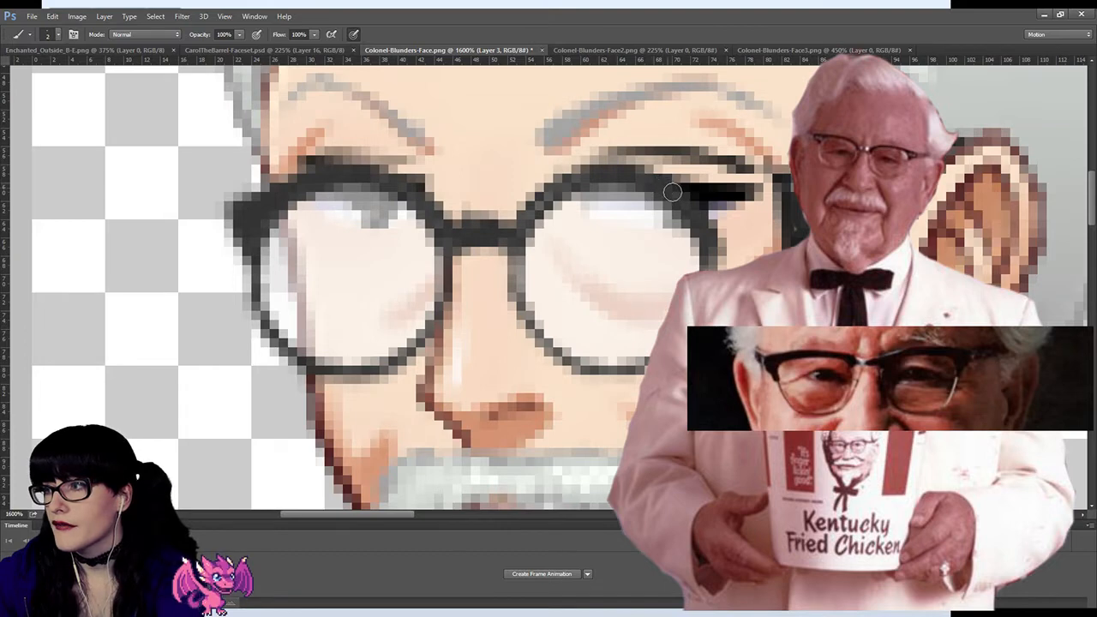
{"action": "mouse_move", "coordinate": [673, 193]}
{"action": "left_mouse_down"}
{"action": "mouse_move", "coordinate": [711, 204]}
{"action": "mouse_move", "coordinate": [713, 236]}
{"action": "mouse_move", "coordinate": [705, 204]}
{"action": "mouse_move", "coordinate": [669, 176]}
{"action": "mouse_move", "coordinate": [730, 211]}
{"action": "mouse_move", "coordinate": [713, 229]}
{"action": "mouse_move", "coordinate": [730, 223]}
{"action": "left_mouse_up"}
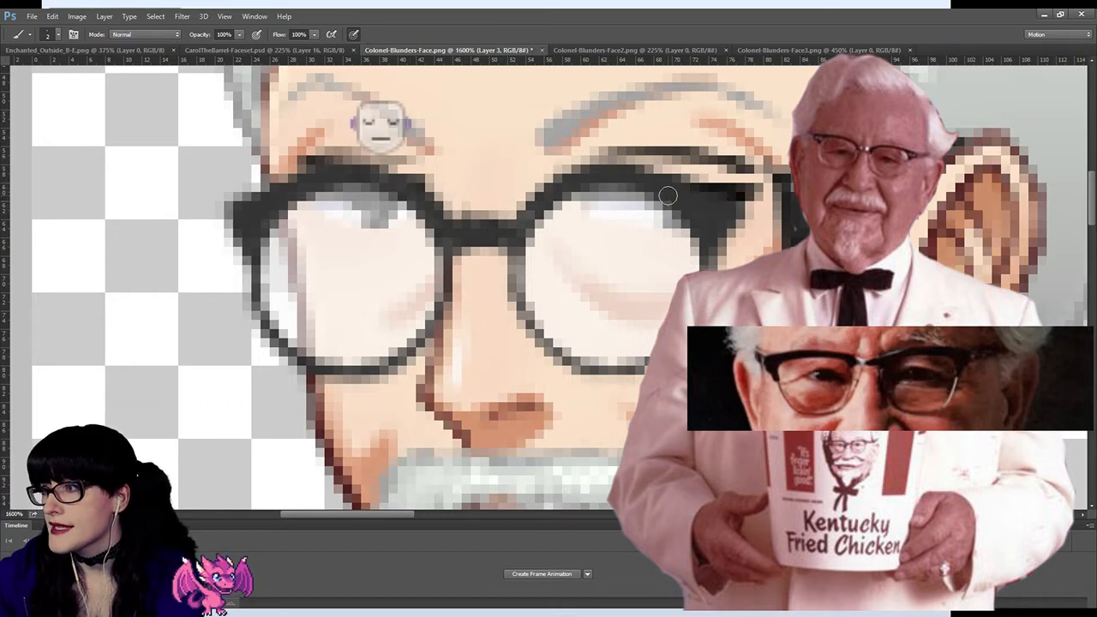
{"action": "mouse_move", "coordinate": [785, 230]}
{"action": "left_mouse_down"}
{"action": "mouse_move", "coordinate": [767, 252]}
{"action": "mouse_move", "coordinate": [734, 258]}
{"action": "mouse_move", "coordinate": [761, 250]}
{"action": "left_mouse_up"}
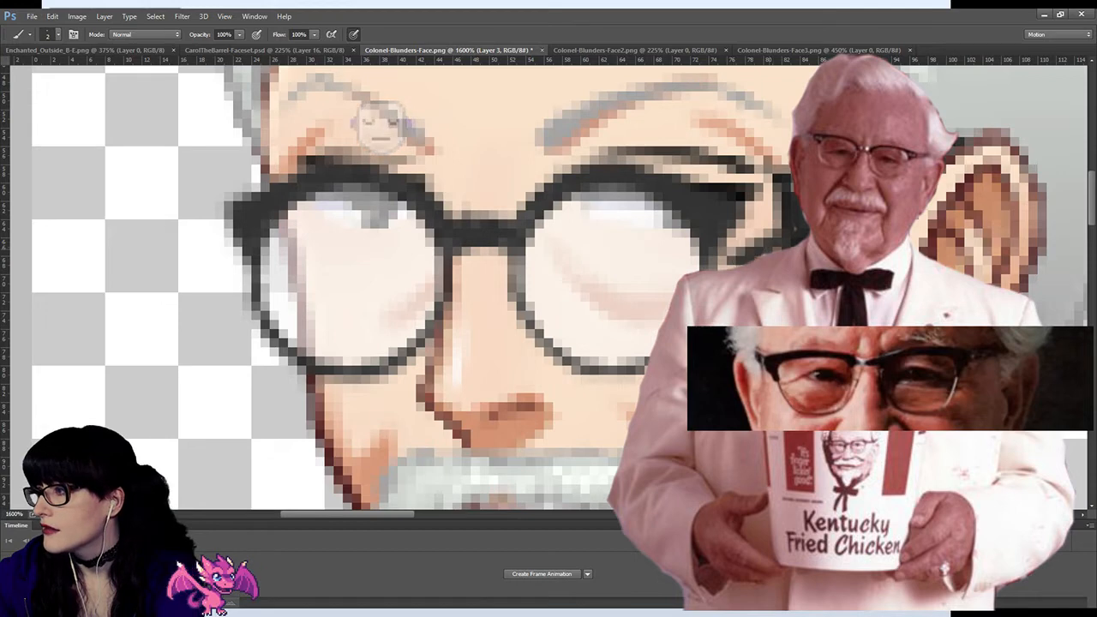
{"action": "key", "text": "ctrl+z"}
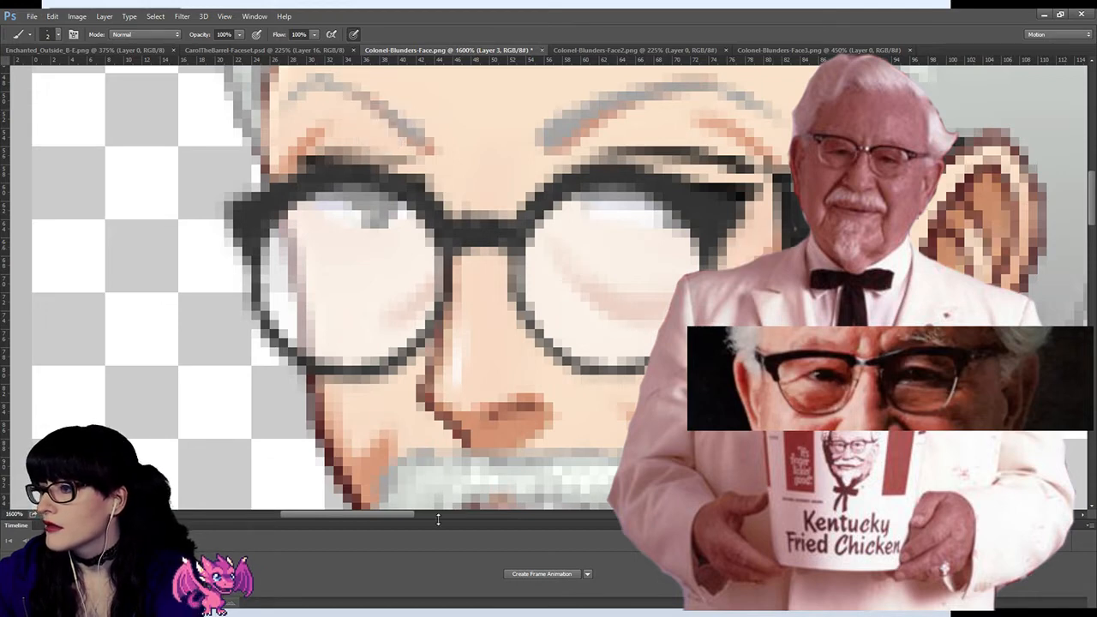
{"action": "left_click_drag", "start_coordinate": [389, 512], "coordinate": [413, 513]}
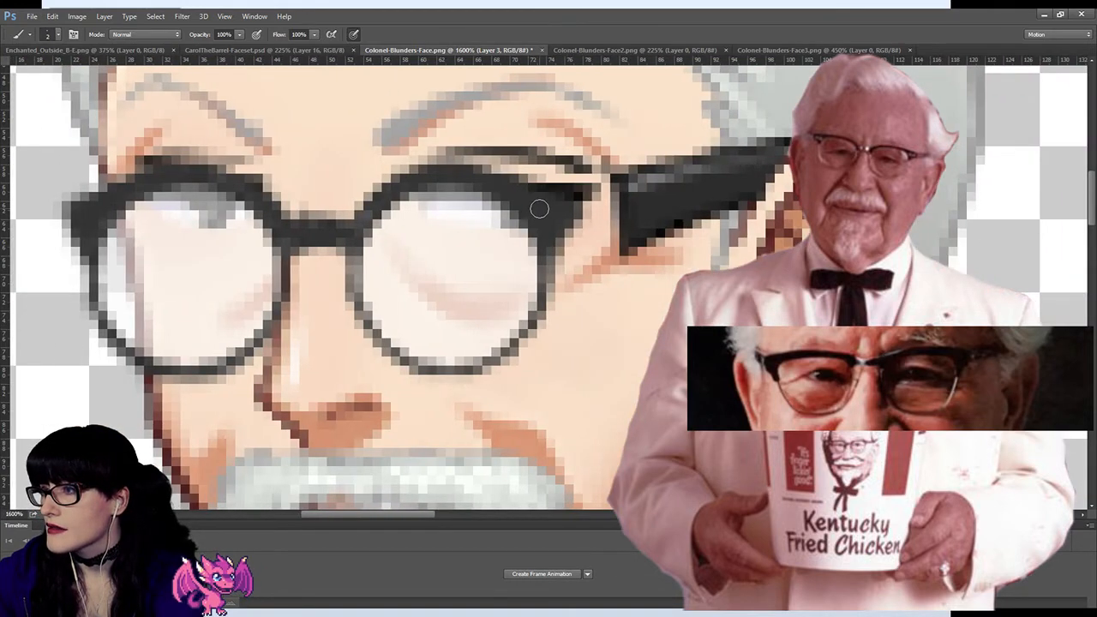
{"action": "mouse_move", "coordinate": [555, 203]}
{"action": "left_mouse_down"}
{"action": "mouse_move", "coordinate": [581, 193]}
{"action": "mouse_move", "coordinate": [533, 183]}
{"action": "left_mouse_up"}
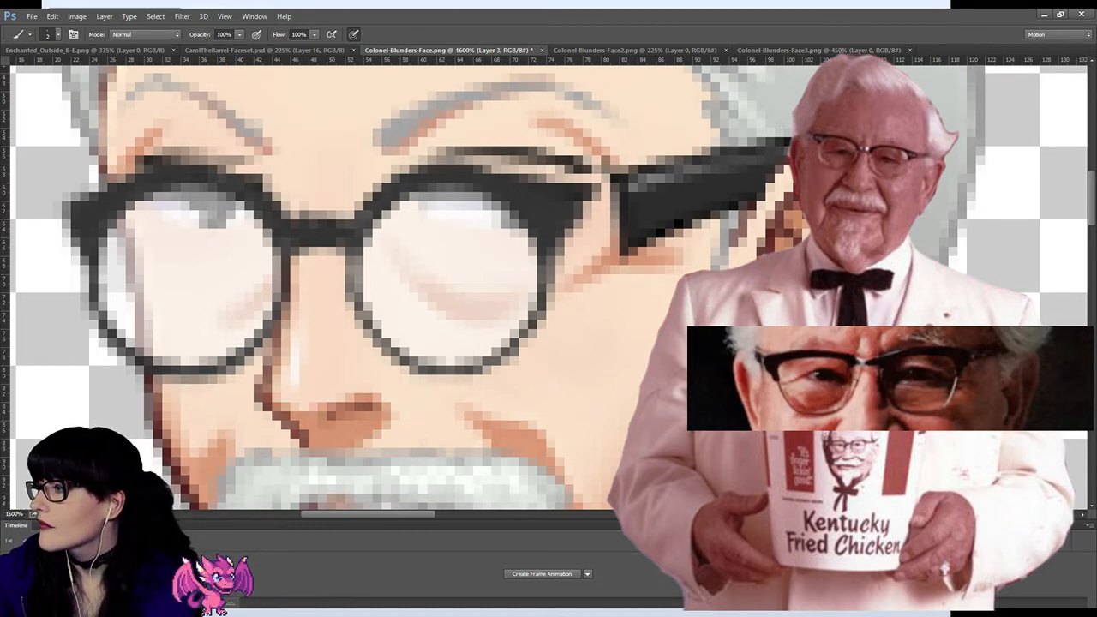
{"action": "key", "text": "ctrl+z"}
{"action": "key", "text": "ctrl+z"}
{"action": "key", "text": "ctrl+z"}
{"action": "key", "text": "ctrl+z"}
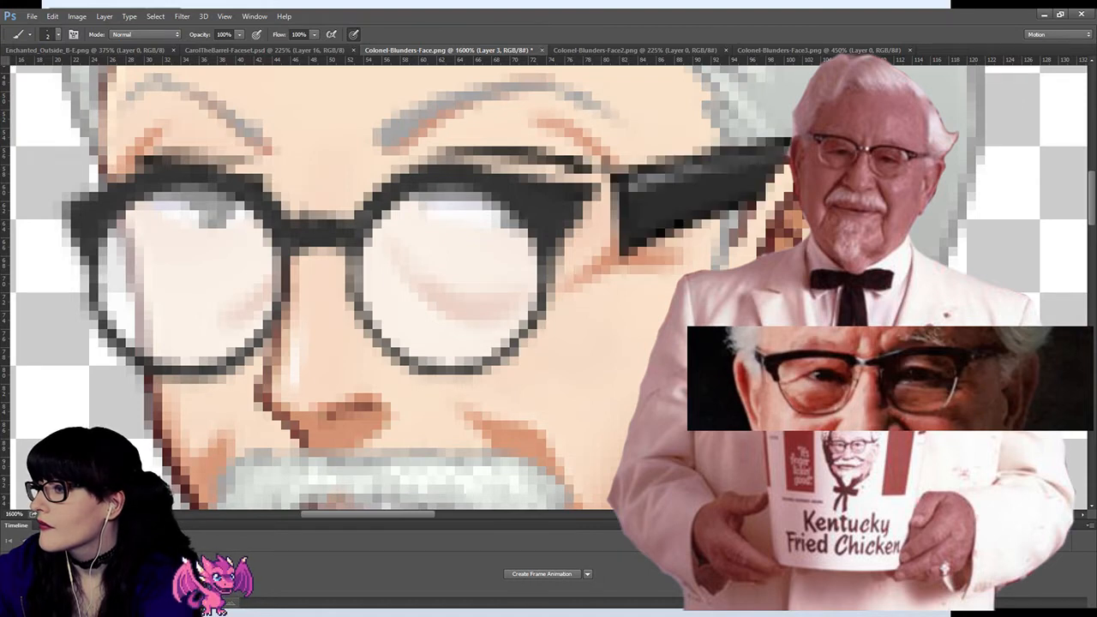
{"action": "left_click_drag", "start_coordinate": [511, 372], "coordinate": [517, 350]}
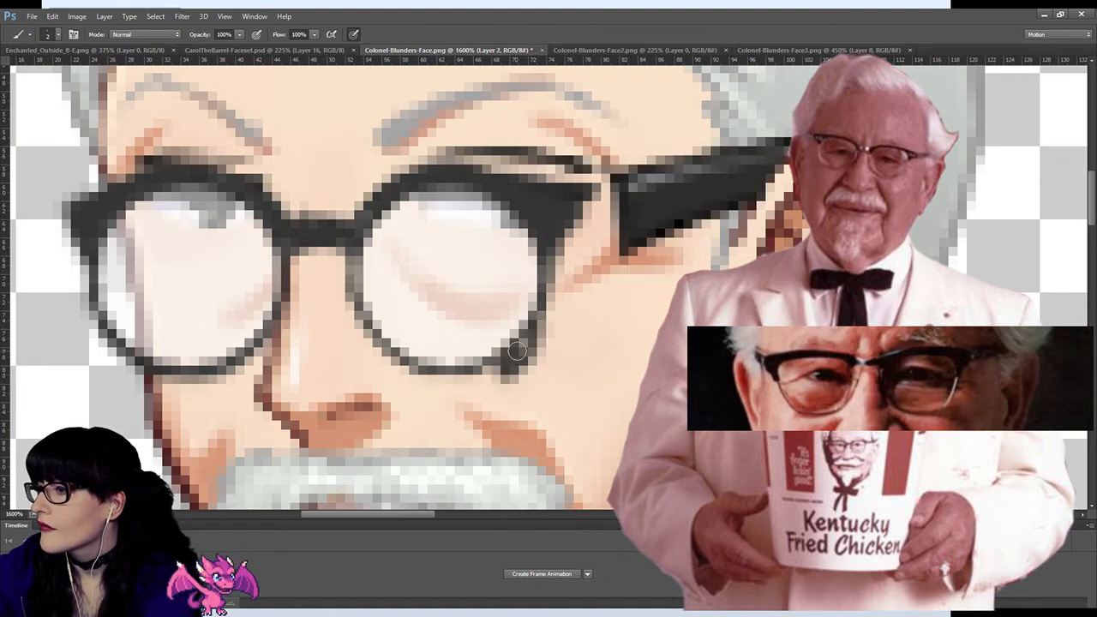
{"action": "left_click", "coordinate": [979, 247]}
{"action": "key", "text": "ctrl+alt+z"}
{"action": "key", "text": "ctrl+alt+z"}
Step: Fill the gap between the near lens and the temple arm with the frame colour and blend the grey highlight across the join
{"action": "mouse_move", "coordinate": [613, 248]}
{"action": "left_mouse_down"}
{"action": "mouse_move", "coordinate": [602, 263]}
{"action": "mouse_move", "coordinate": [639, 247]}
{"action": "left_mouse_up"}
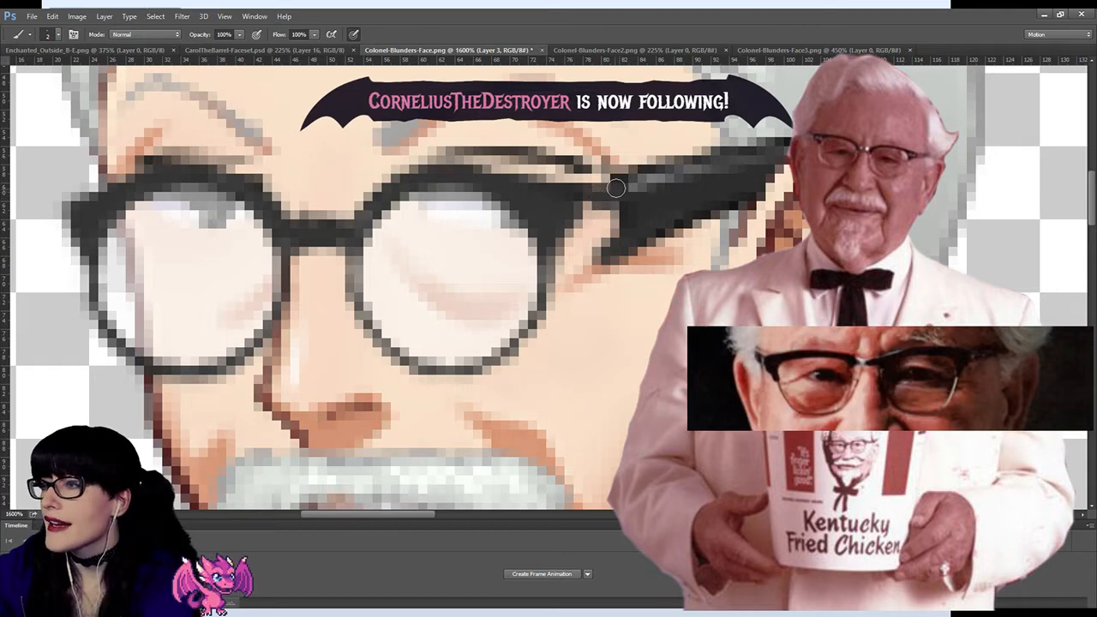
{"action": "mouse_move", "coordinate": [619, 208]}
{"action": "left_mouse_down"}
{"action": "mouse_move", "coordinate": [583, 212]}
{"action": "mouse_move", "coordinate": [612, 209]}
{"action": "mouse_move", "coordinate": [603, 230]}
{"action": "mouse_move", "coordinate": [559, 246]}
{"action": "mouse_move", "coordinate": [591, 251]}
{"action": "mouse_move", "coordinate": [558, 268]}
{"action": "mouse_move", "coordinate": [588, 257]}
{"action": "mouse_move", "coordinate": [617, 215]}
{"action": "mouse_move", "coordinate": [549, 277]}
{"action": "mouse_move", "coordinate": [580, 260]}
{"action": "mouse_move", "coordinate": [557, 286]}
{"action": "mouse_move", "coordinate": [555, 250]}
{"action": "mouse_move", "coordinate": [556, 261]}
{"action": "mouse_move", "coordinate": [622, 219]}
{"action": "mouse_move", "coordinate": [611, 215]}
{"action": "left_mouse_up"}
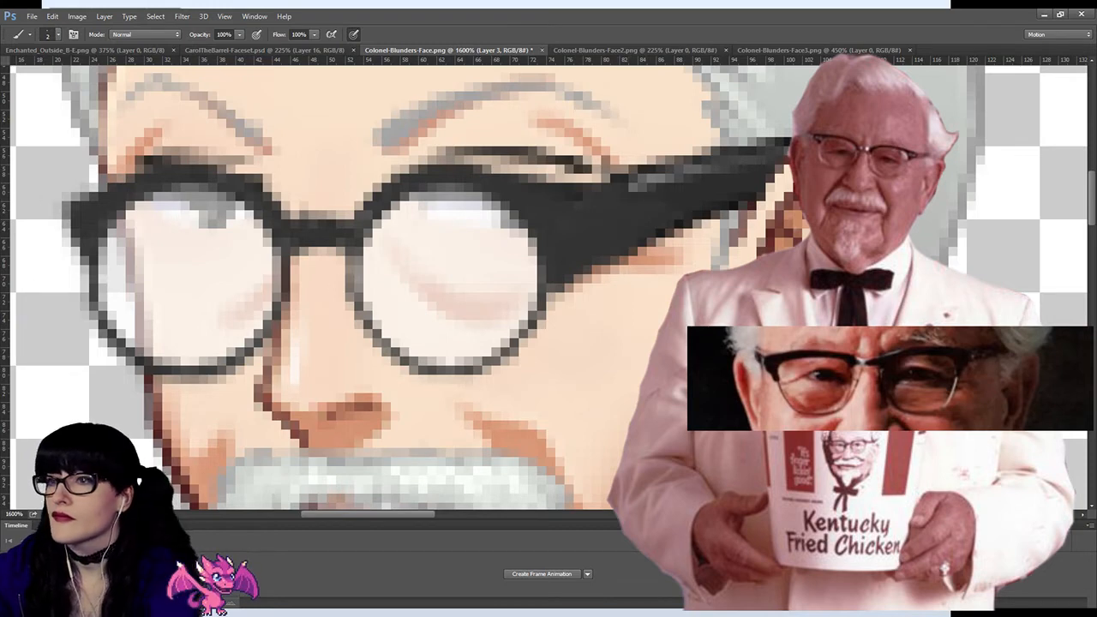
{"action": "key", "text": "i"}
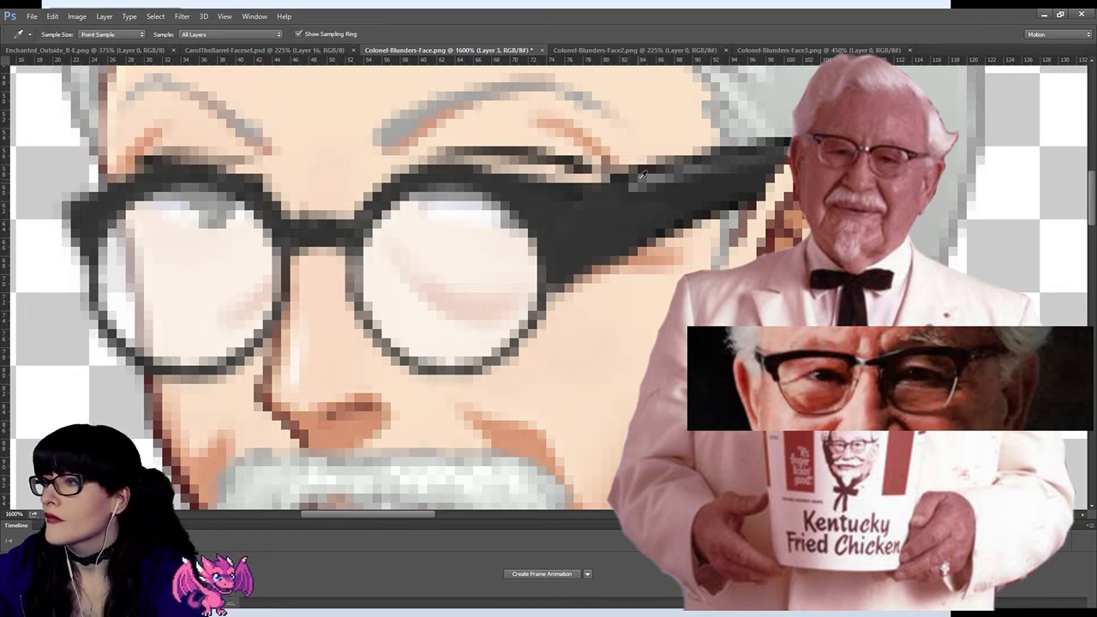
{"action": "key", "text": "b"}
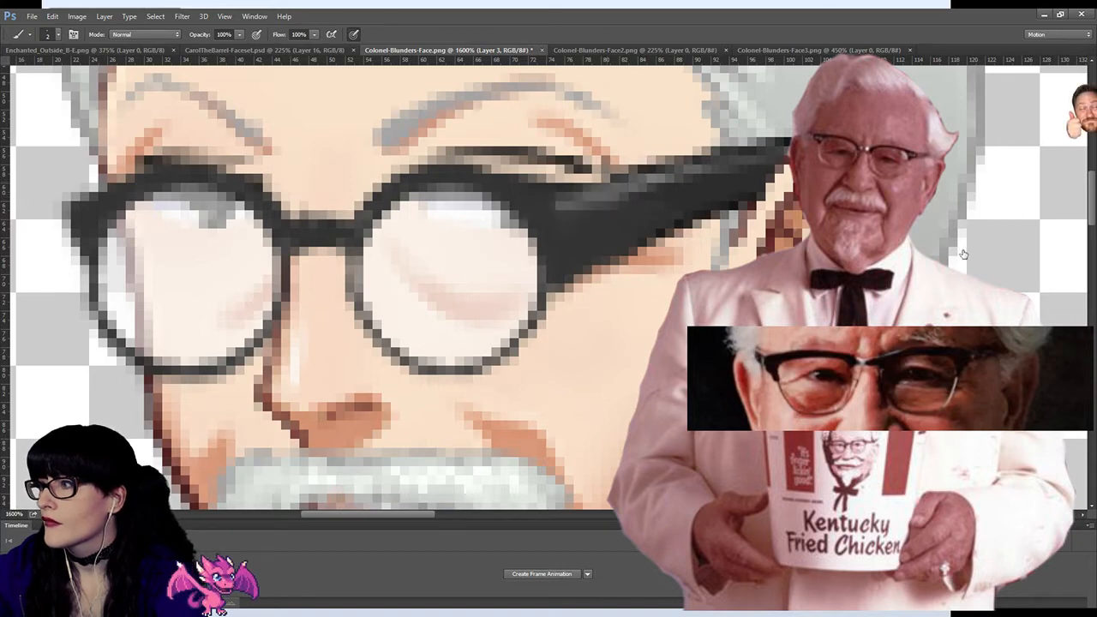
{"action": "mouse_move", "coordinate": [610, 192]}
{"action": "left_mouse_down"}
{"action": "mouse_move", "coordinate": [575, 202]}
{"action": "mouse_move", "coordinate": [673, 172]}
{"action": "left_mouse_up"}
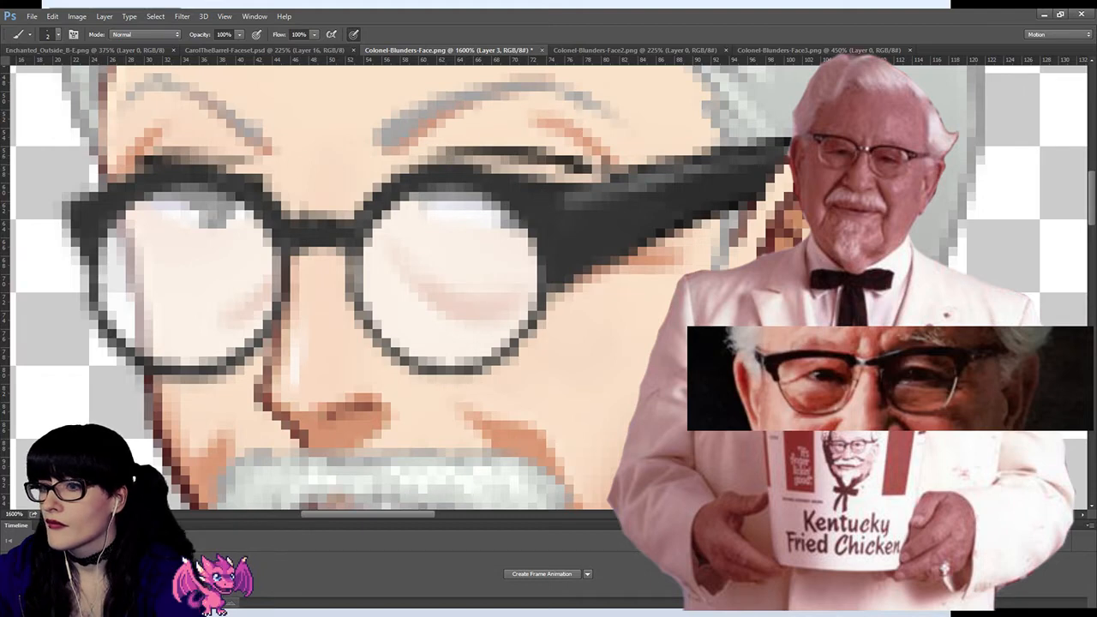
{"action": "left_click_drag", "start_coordinate": [546, 192], "coordinate": [557, 192]}
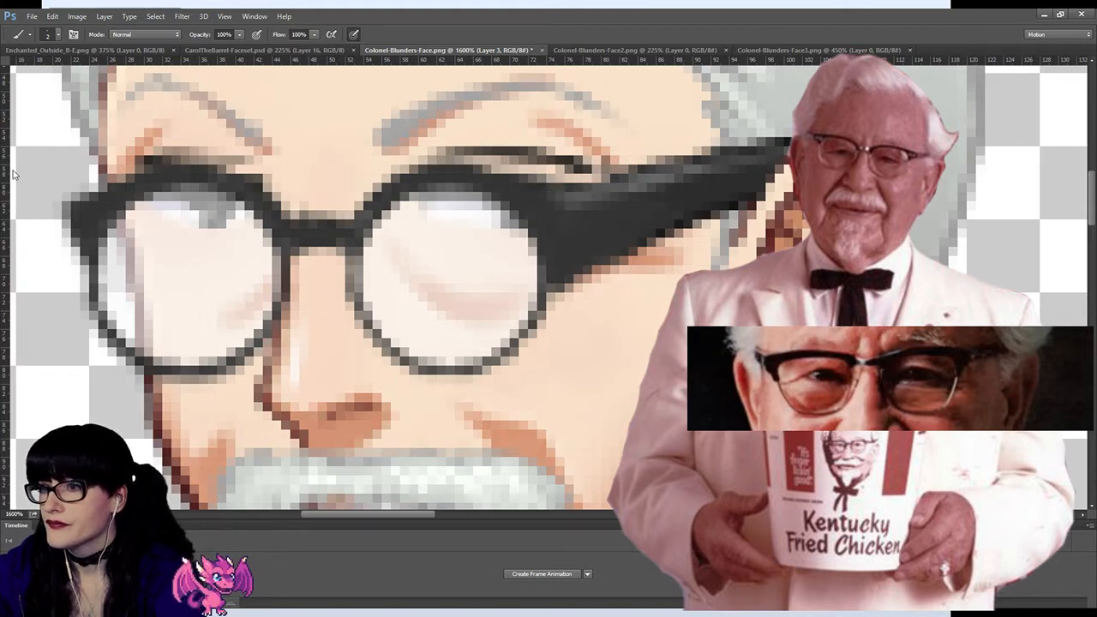
{"action": "key", "text": "i"}
{"action": "left_click", "coordinate": [556, 220]}
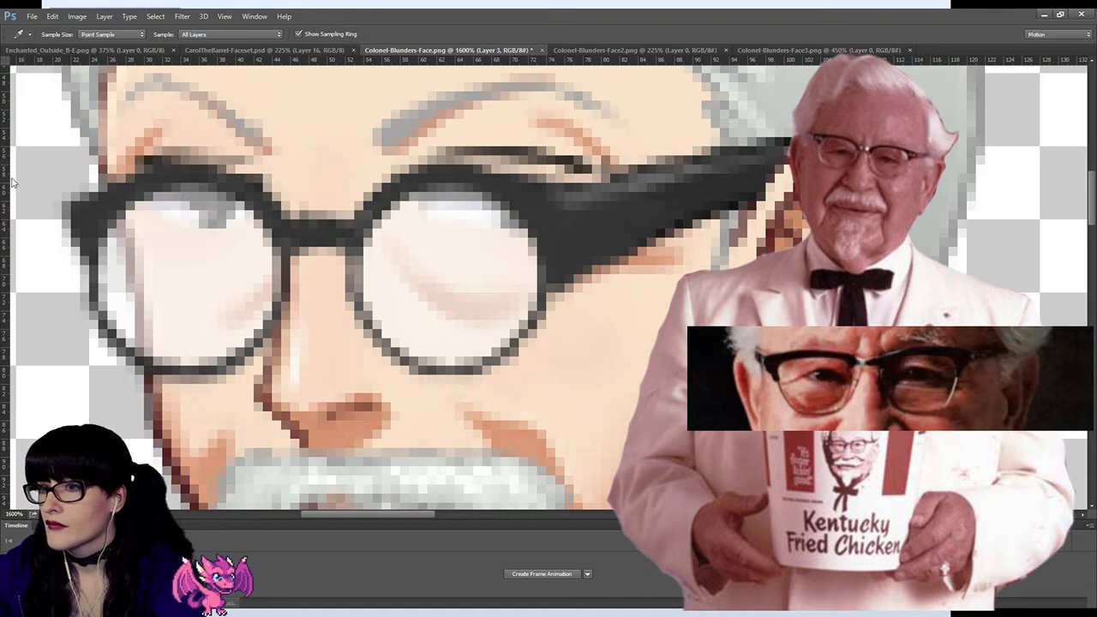
{"action": "key", "text": "b"}
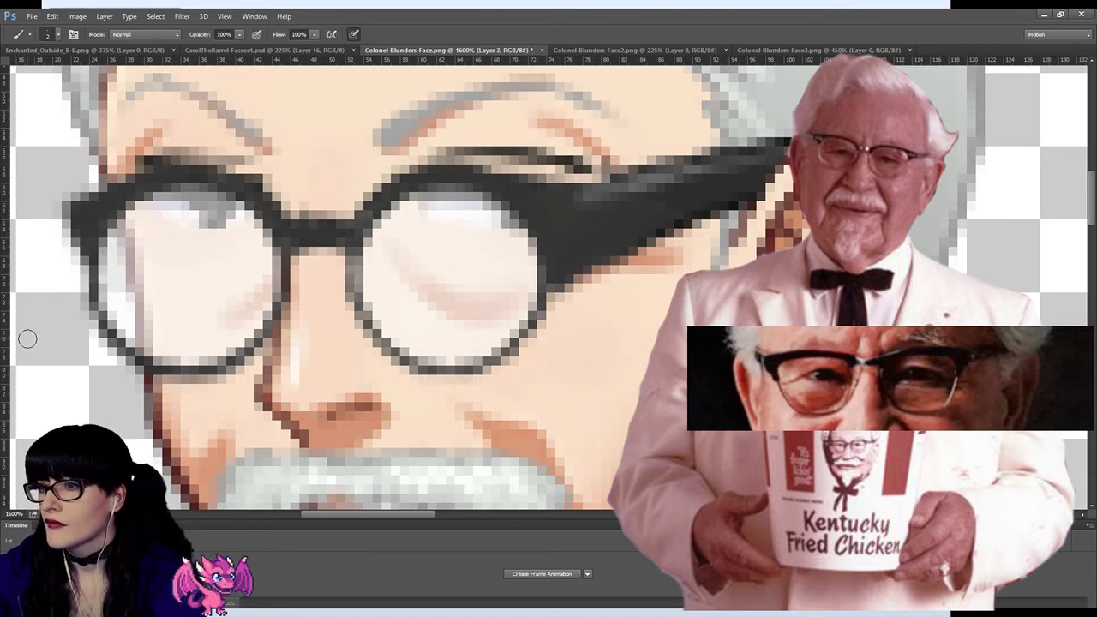
Step: Examine the repainted glasses against the whole face at 200% zoom, then up close around the near lens and temple arm
{"action": "key", "text": "z"}
{"action": "left_click", "coordinate": [339, 322]}
{"action": "left_click", "coordinate": [485, 291]}
{"action": "left_click", "coordinate": [495, 298]}
{"action": "left_click", "coordinate": [494, 298]}
{"action": "left_click", "coordinate": [495, 299]}
{"action": "left_click", "coordinate": [496, 299]}
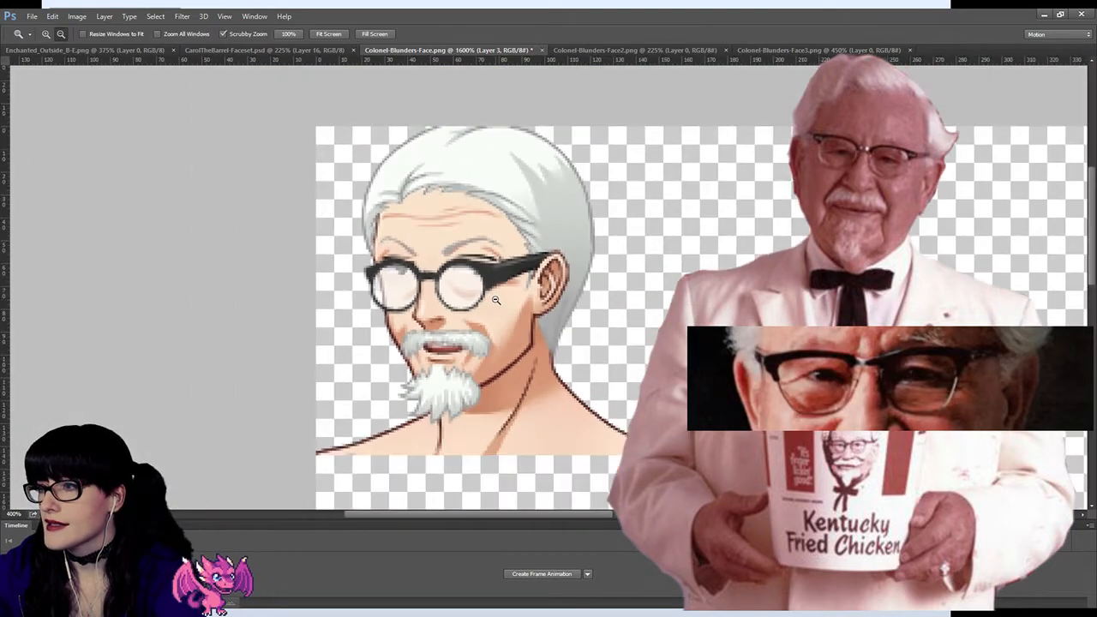
{"action": "left_click", "coordinate": [497, 300]}
{"action": "left_click", "coordinate": [497, 300]}
{"action": "left_click", "coordinate": [496, 300]}
{"action": "left_click", "coordinate": [426, 266]}
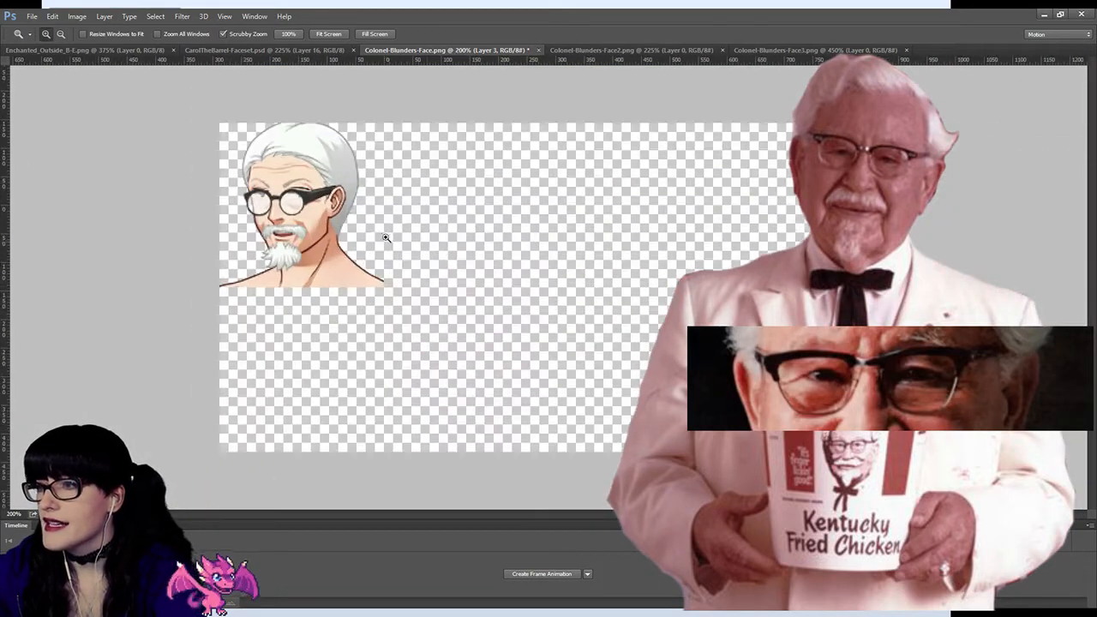
{"action": "left_click", "coordinate": [384, 237]}
{"action": "left_click", "coordinate": [312, 208]}
{"action": "left_click", "coordinate": [250, 184]}
{"action": "left_click", "coordinate": [245, 180]}
{"action": "left_click", "coordinate": [213, 168]}
{"action": "left_click", "coordinate": [205, 168]}
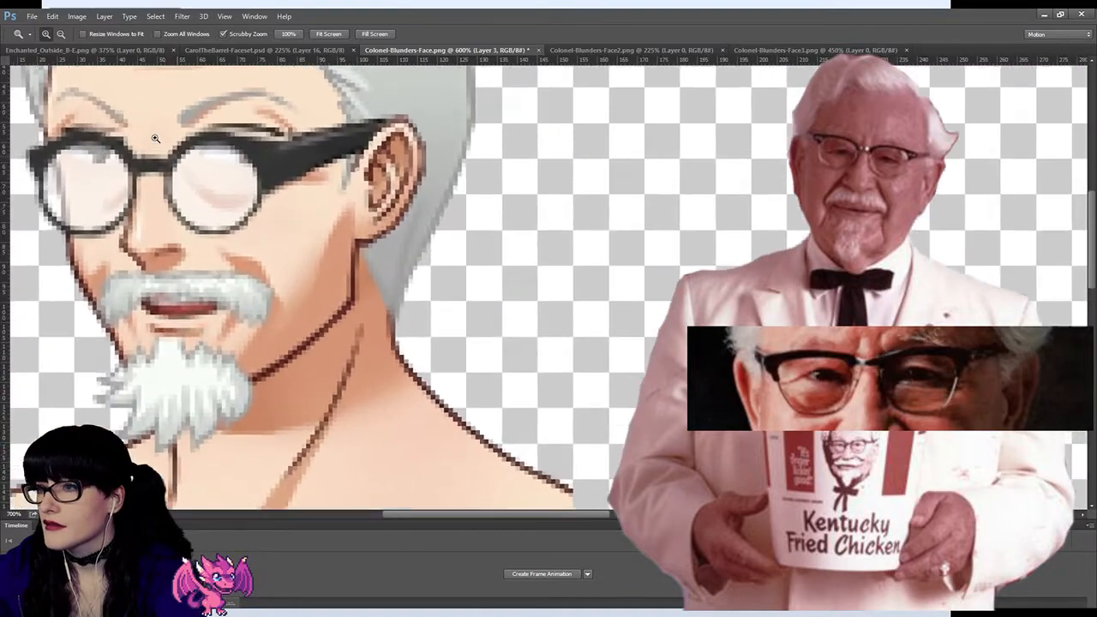
{"action": "left_click", "coordinate": [188, 167]}
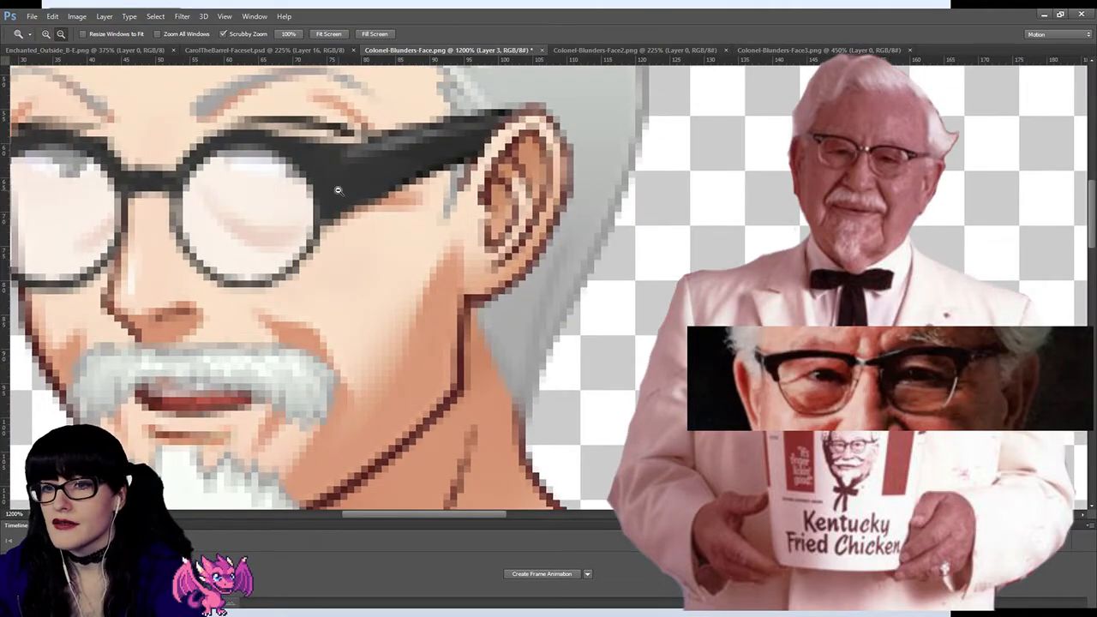
Step: Compare the glasses before and after the painted bridge, corners and temple join by stepping the edits back and forth
{"action": "key", "text": "ctrl+z"}
{"action": "key", "text": "ctrl+z"}
{"action": "key", "text": "ctrl+z"}
{"action": "key", "text": "ctrl+z"}
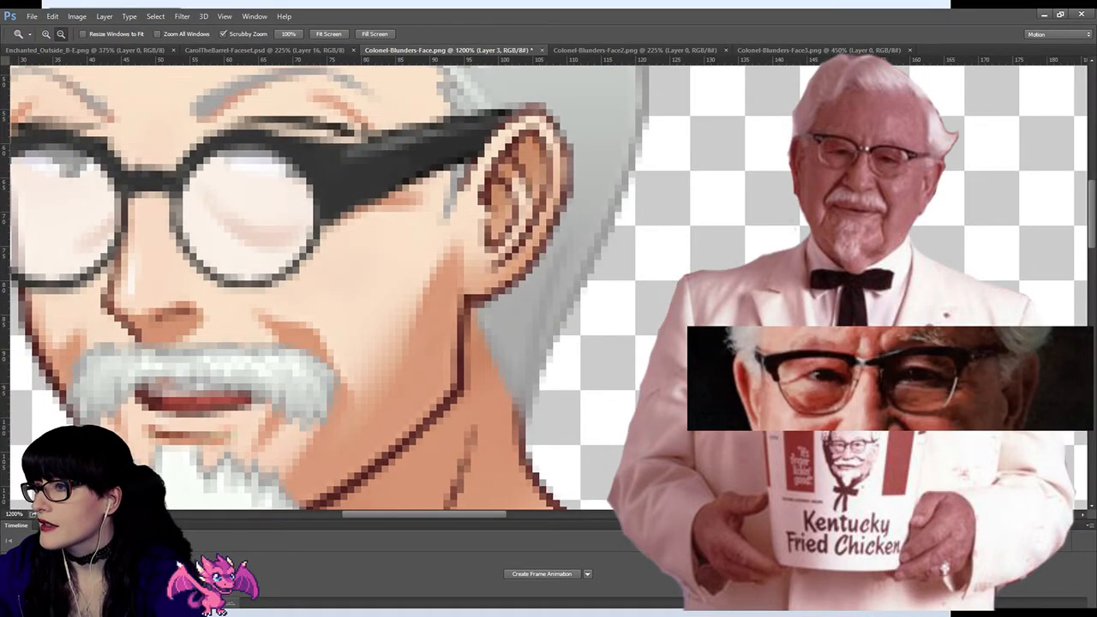
{"action": "key", "text": "ctrl+z"}
{"action": "key", "text": "ctrl+z"}
{"action": "key", "text": "ctrl+z"}
{"action": "key", "text": "ctrl+z"}
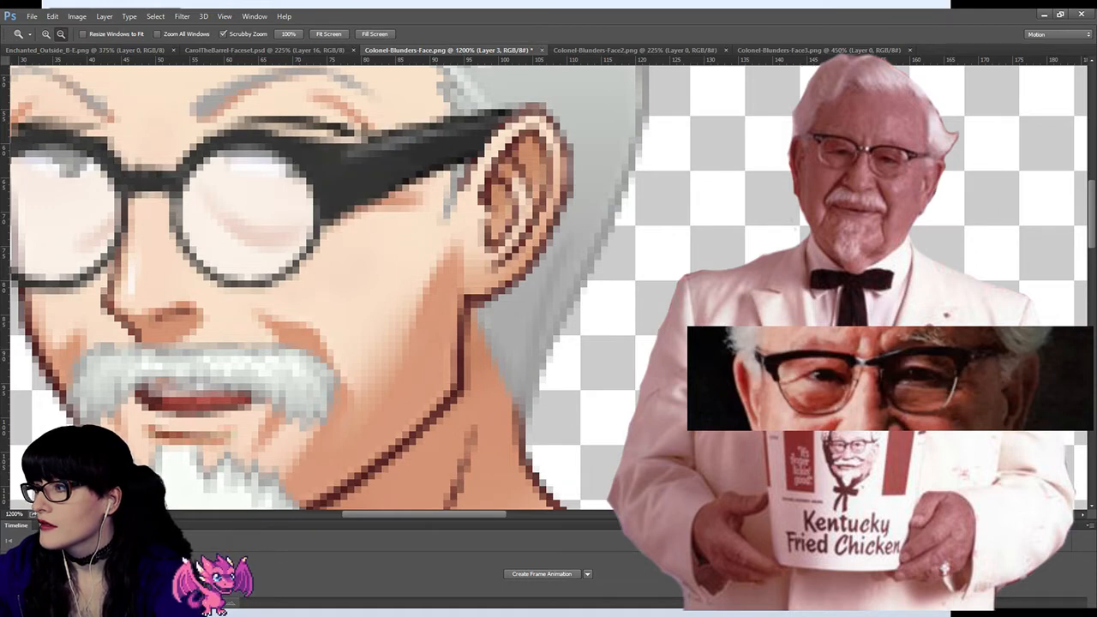
{"action": "key", "text": "ctrl+z"}
{"action": "key", "text": "ctrl+z"}
{"action": "key", "text": "ctrl+z"}
{"action": "key", "text": "ctrl+z"}
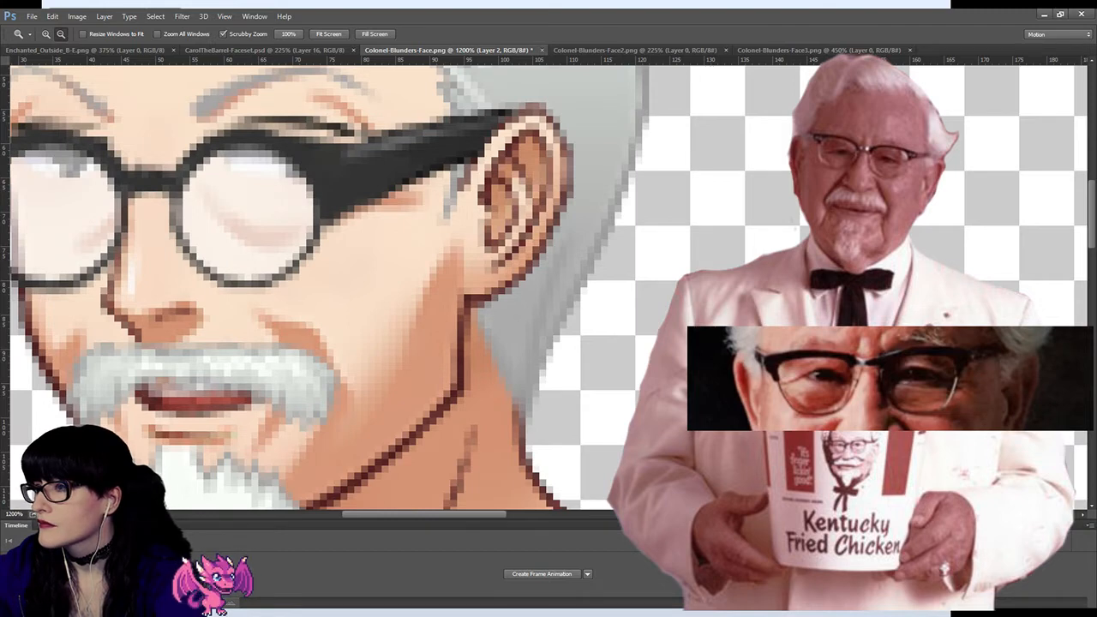
{"action": "key", "text": "ctrl+z"}
{"action": "key", "text": "ctrl+z"}
{"action": "key", "text": "ctrl+z"}
{"action": "key", "text": "ctrl+z"}
{"action": "key", "text": "ctrl+z"}
{"action": "key", "text": "ctrl+z"}
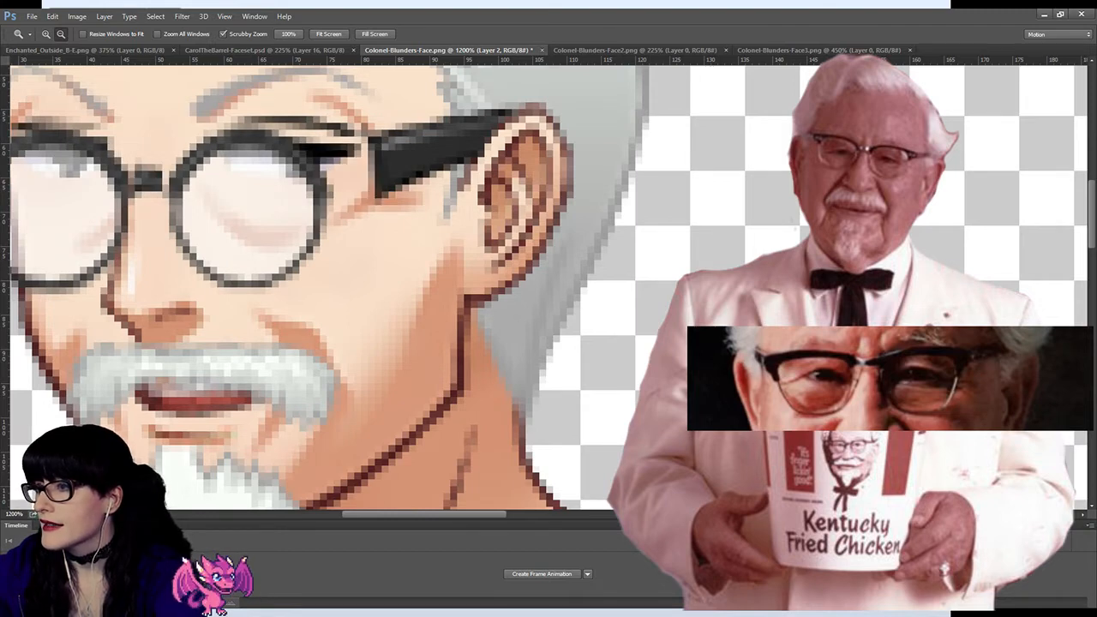
{"action": "key", "text": "ctrl+z"}
{"action": "key", "text": "ctrl+z"}
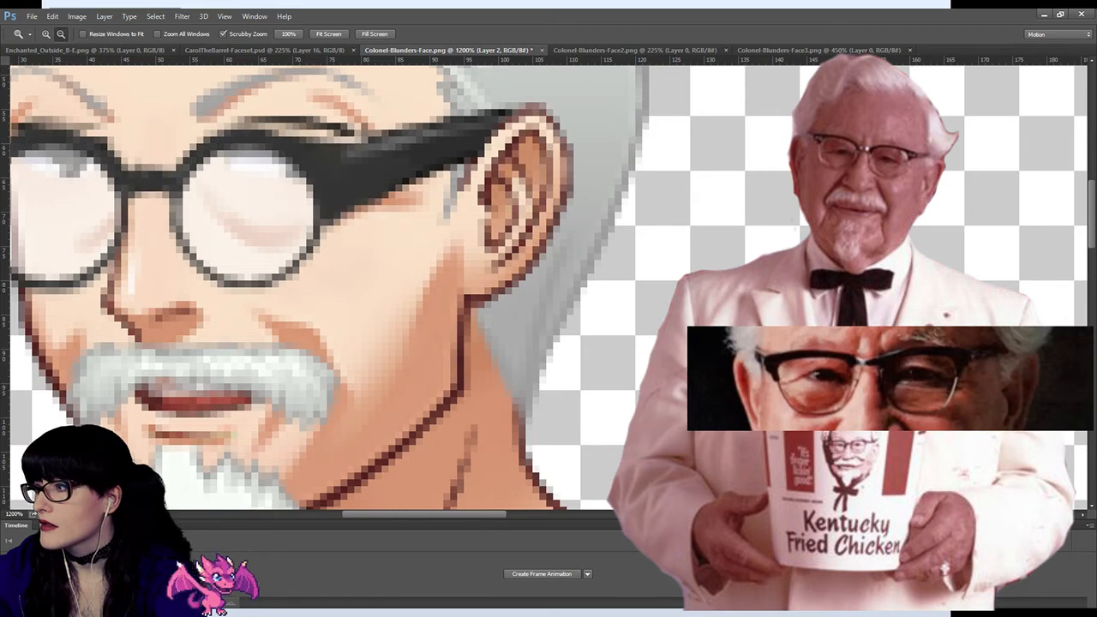
Step: Erase the lower edge of the near corner on Layer 3 and of the temple arm on Layer 2 with a larger eraser
{"action": "key", "text": "e"}
{"action": "key", "text": "bracketright"}
{"action": "key", "text": "bracketright"}
{"action": "key", "text": "bracketright"}
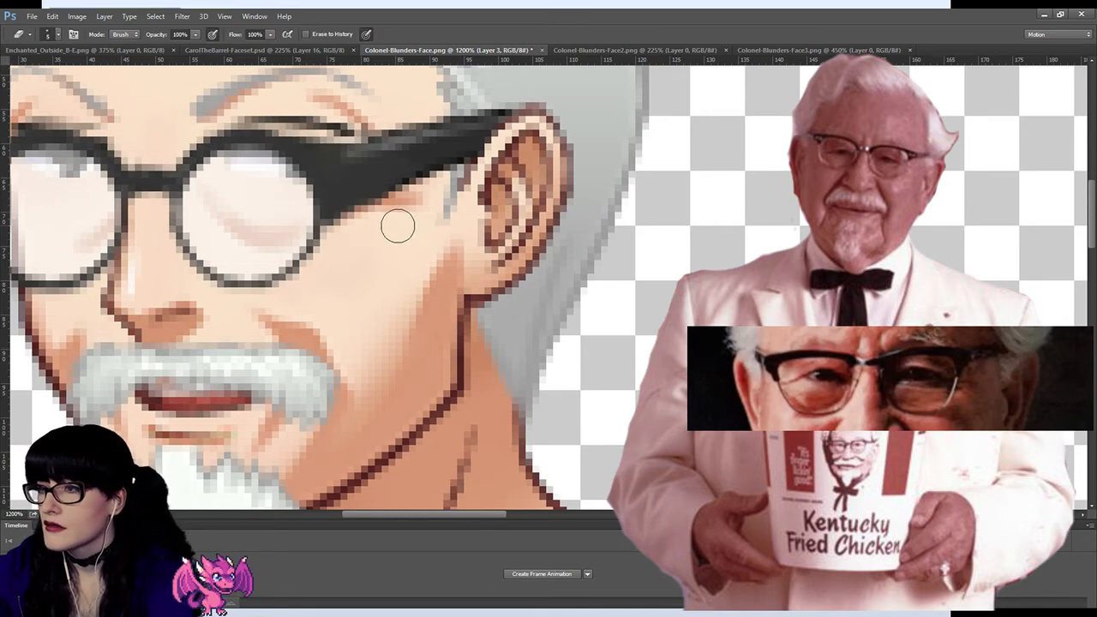
{"action": "mouse_move", "coordinate": [355, 228]}
{"action": "left_mouse_down"}
{"action": "mouse_move", "coordinate": [402, 199]}
{"action": "mouse_move", "coordinate": [351, 220]}
{"action": "mouse_move", "coordinate": [368, 210]}
{"action": "mouse_move", "coordinate": [352, 223]}
{"action": "mouse_move", "coordinate": [432, 188]}
{"action": "mouse_move", "coordinate": [378, 208]}
{"action": "left_mouse_up"}
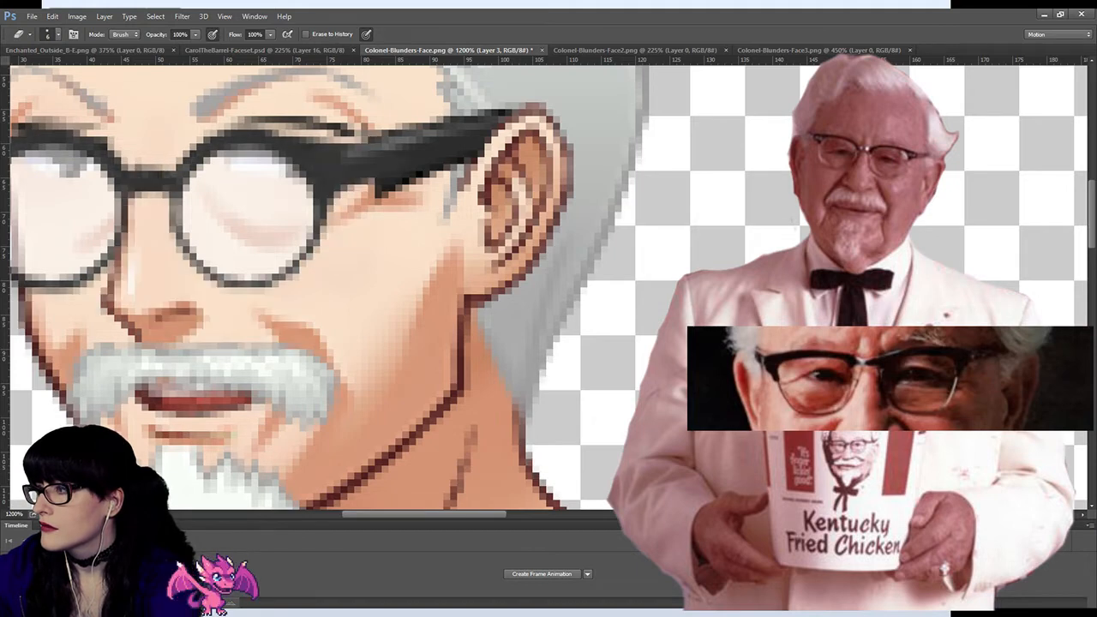
{"action": "left_click_drag", "start_coordinate": [433, 198], "coordinate": [377, 205]}
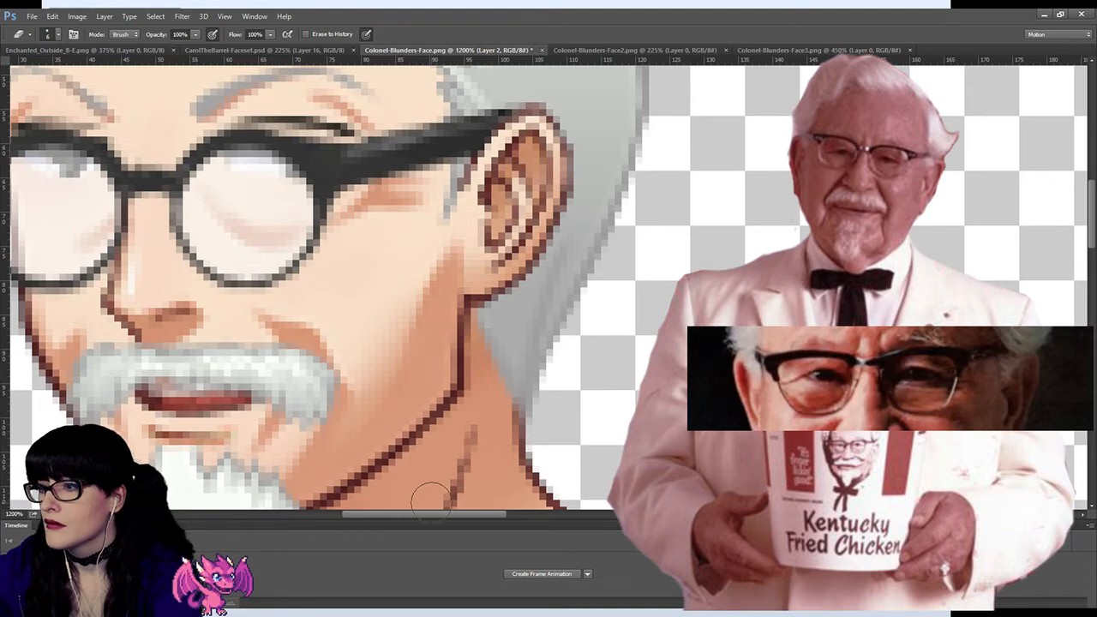
Step: Compare the slimmed temple arm with its previous shape across both lenses, and ready the Eraser again
{"action": "left_click_drag", "start_coordinate": [430, 515], "coordinate": [397, 513]}
{"action": "scroll", "coordinate": [461, 214], "scroll_direction": "up", "scroll_amount": 1}
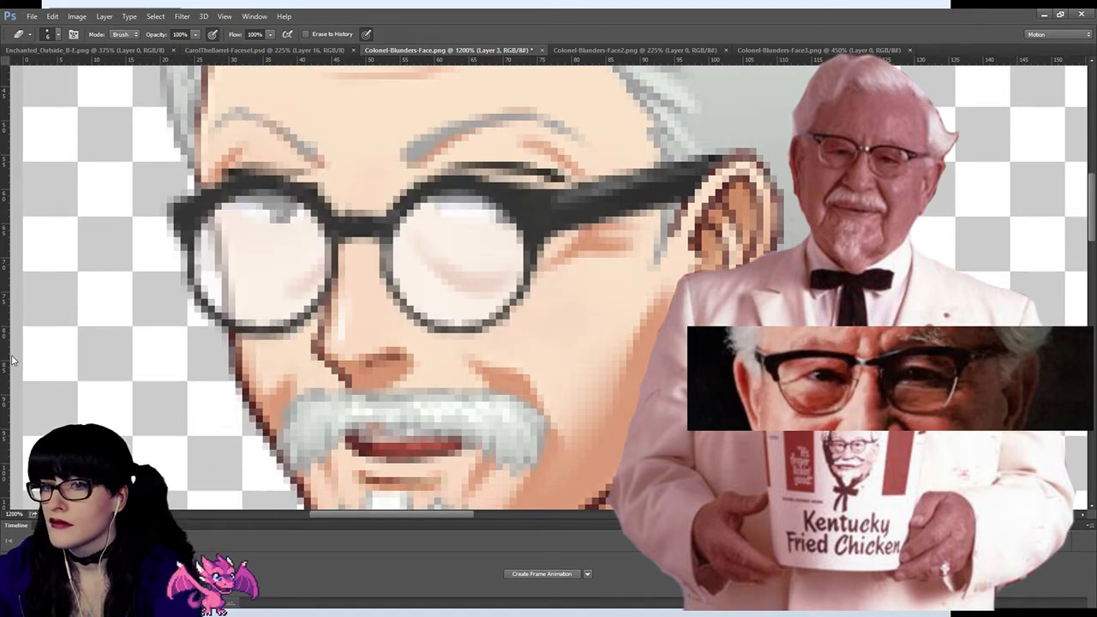
{"action": "key", "text": "z"}
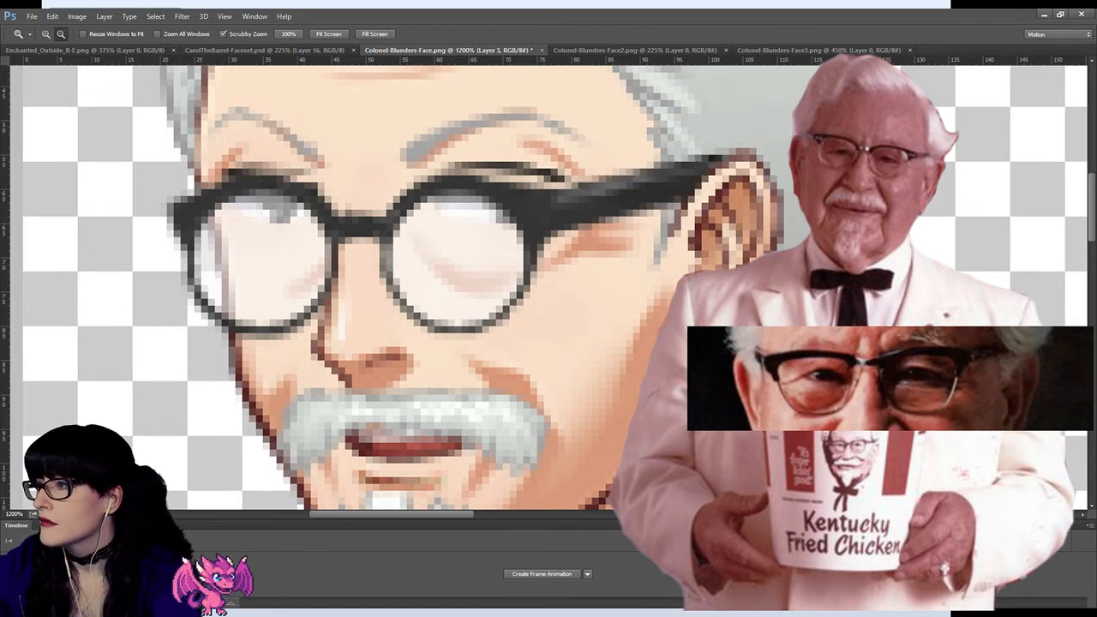
{"action": "key", "text": "ctrl+z"}
{"action": "key", "text": "ctrl+z"}
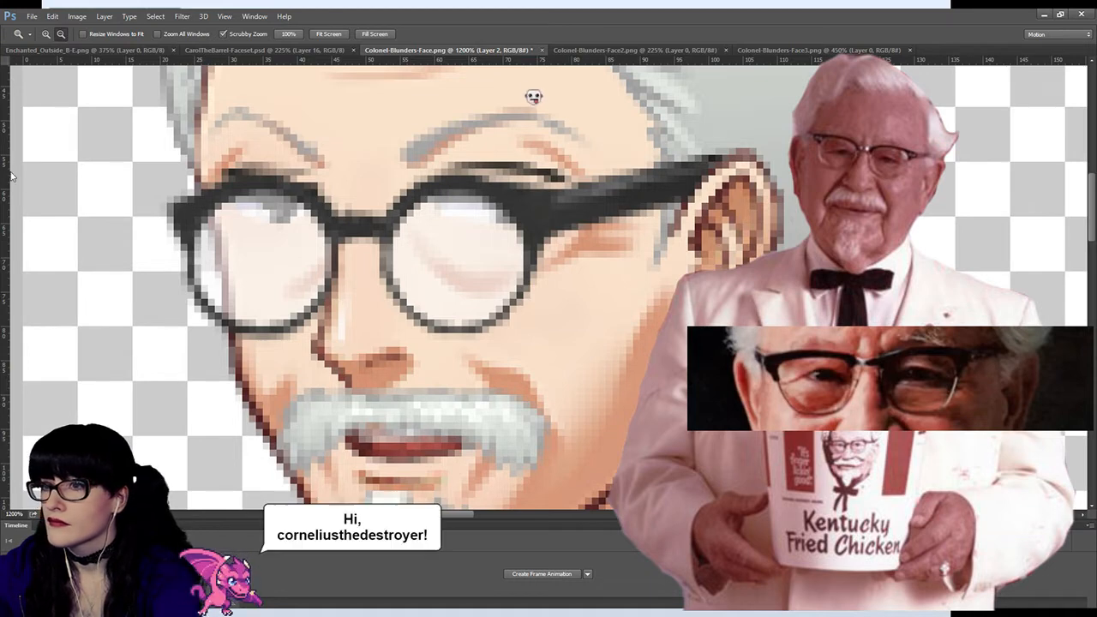
{"action": "key", "text": "e"}
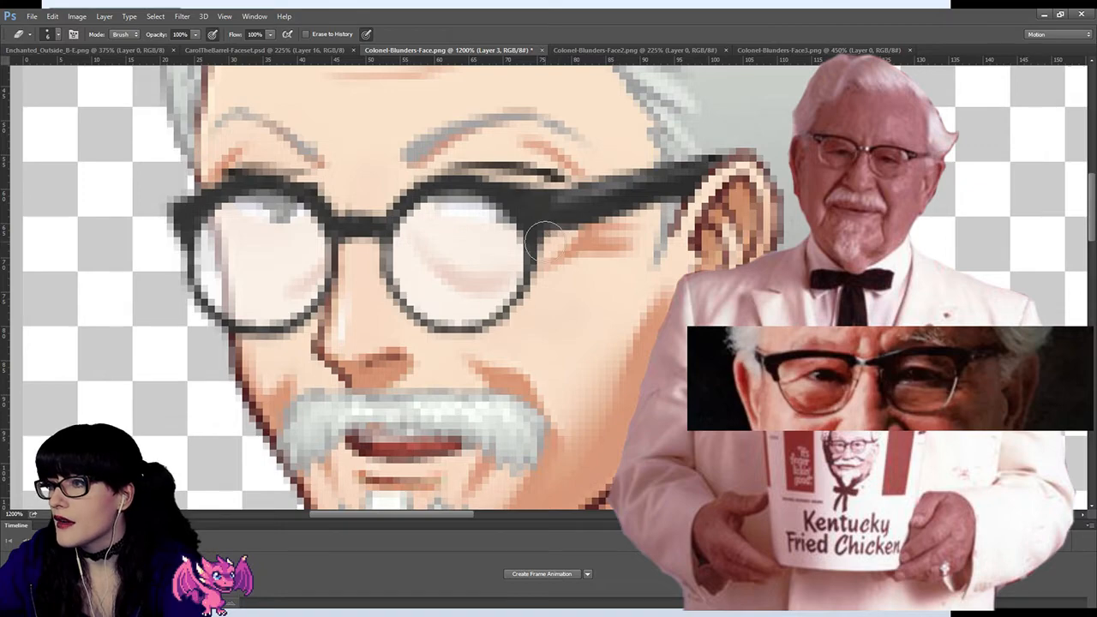
Step: Examine the repainted glasses against the whole face down to 100% zoom, then the moustache and beard at 700%
{"action": "left_click", "coordinate": [20, 357]}
{"action": "left_click", "coordinate": [531, 253]}
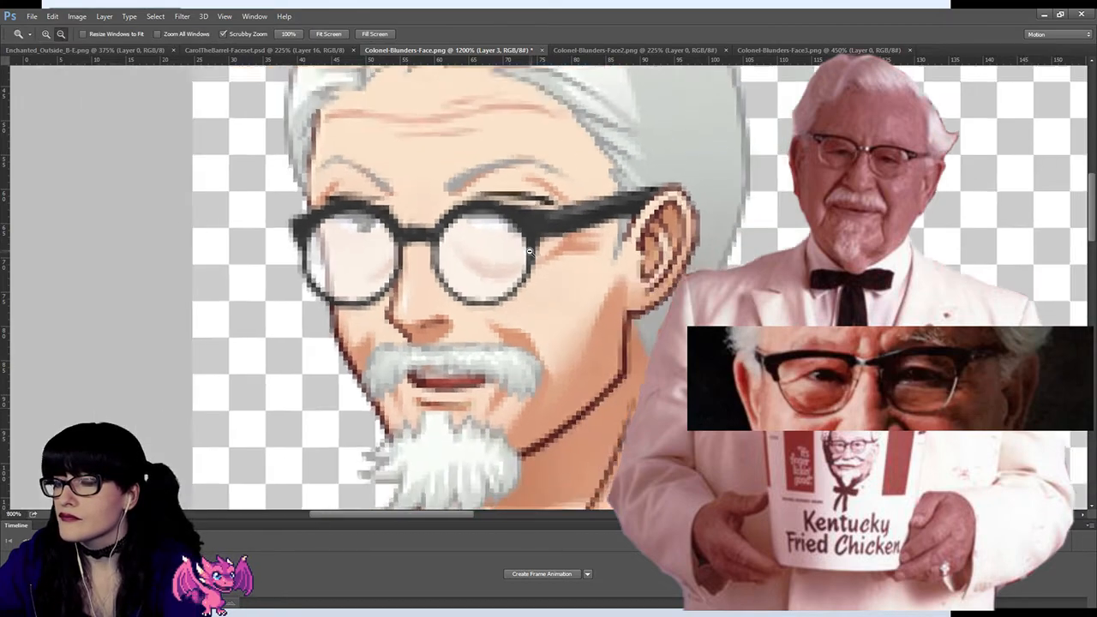
{"action": "left_click", "coordinate": [544, 258]}
{"action": "left_click", "coordinate": [558, 264]}
{"action": "left_click", "coordinate": [570, 270]}
{"action": "left_click", "coordinate": [571, 270]}
{"action": "left_click", "coordinate": [571, 270]}
{"action": "left_click", "coordinate": [571, 270]}
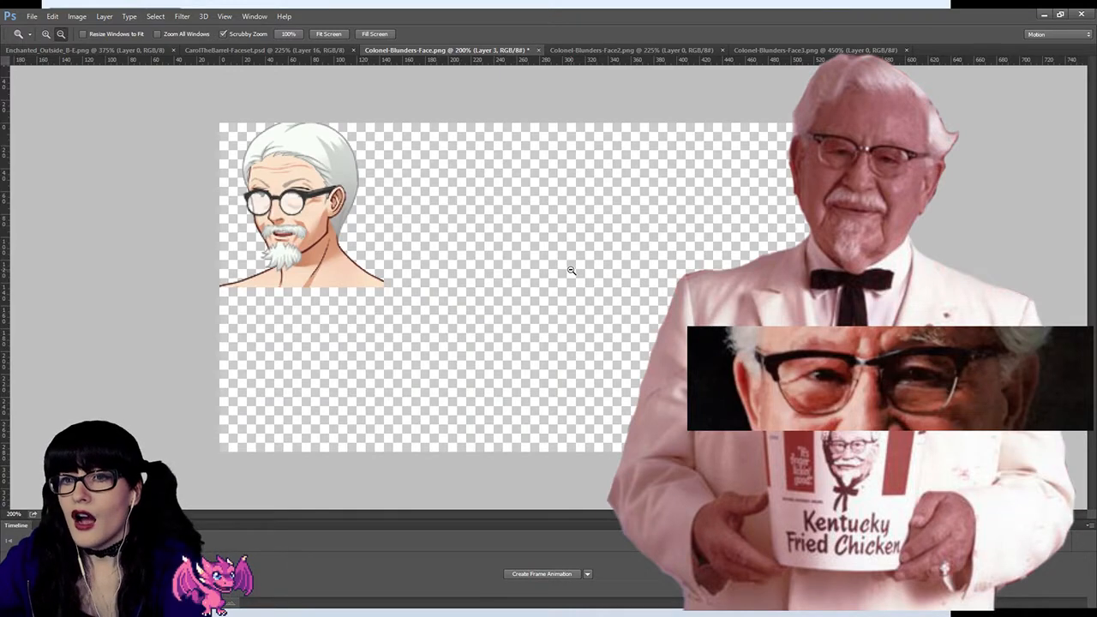
{"action": "left_click", "coordinate": [472, 242]}
{"action": "left_click", "coordinate": [423, 243]}
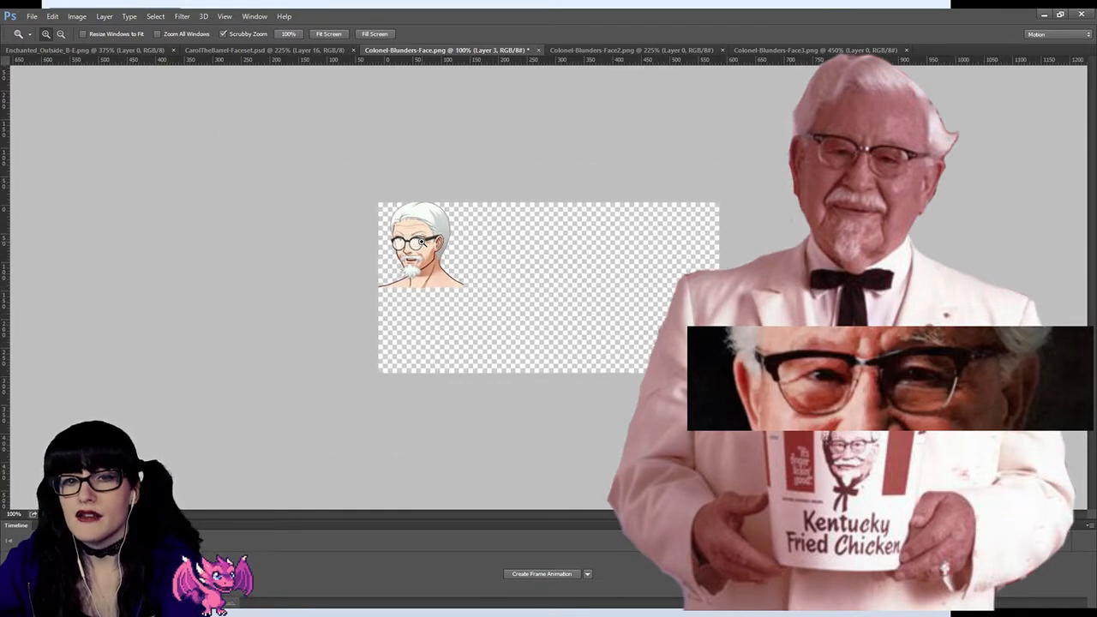
{"action": "left_click", "coordinate": [382, 251]}
{"action": "left_click", "coordinate": [248, 246]}
{"action": "left_click", "coordinate": [246, 236]}
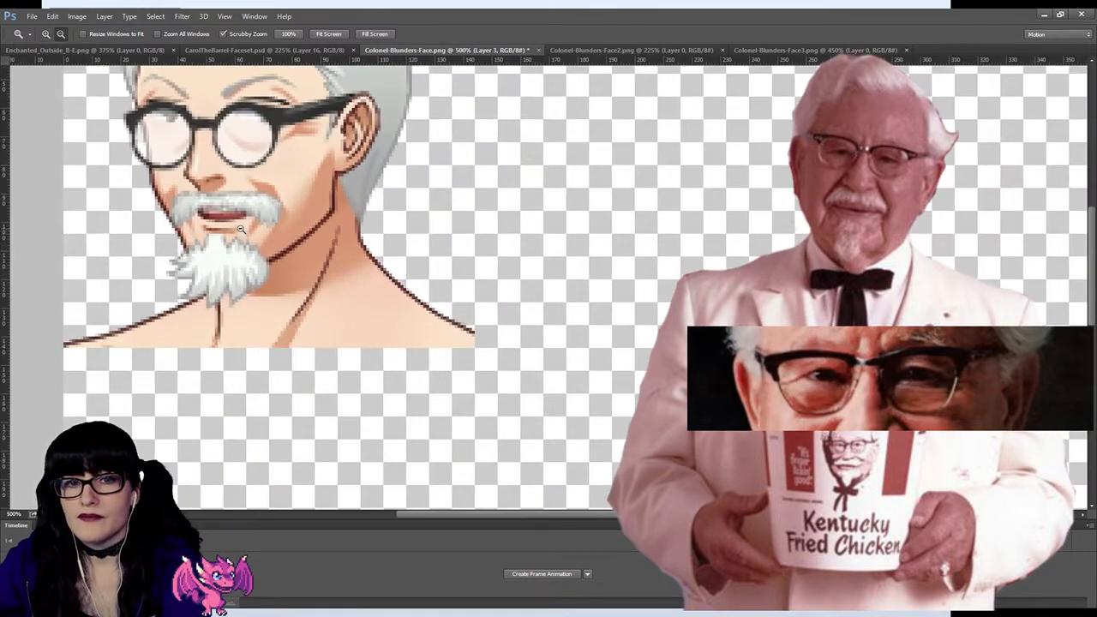
{"action": "scroll", "coordinate": [241, 228], "scroll_direction": "up", "scroll_amount": 1}
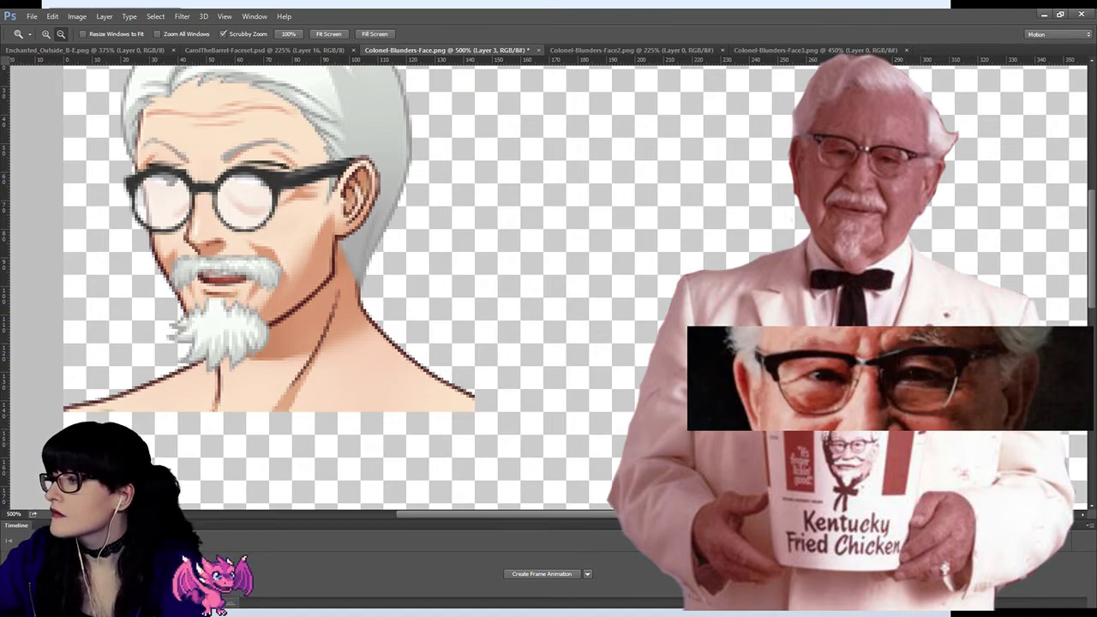
{"action": "left_click", "coordinate": [216, 324], "text": "alt"}
{"action": "left_click", "coordinate": [216, 324], "text": "alt"}
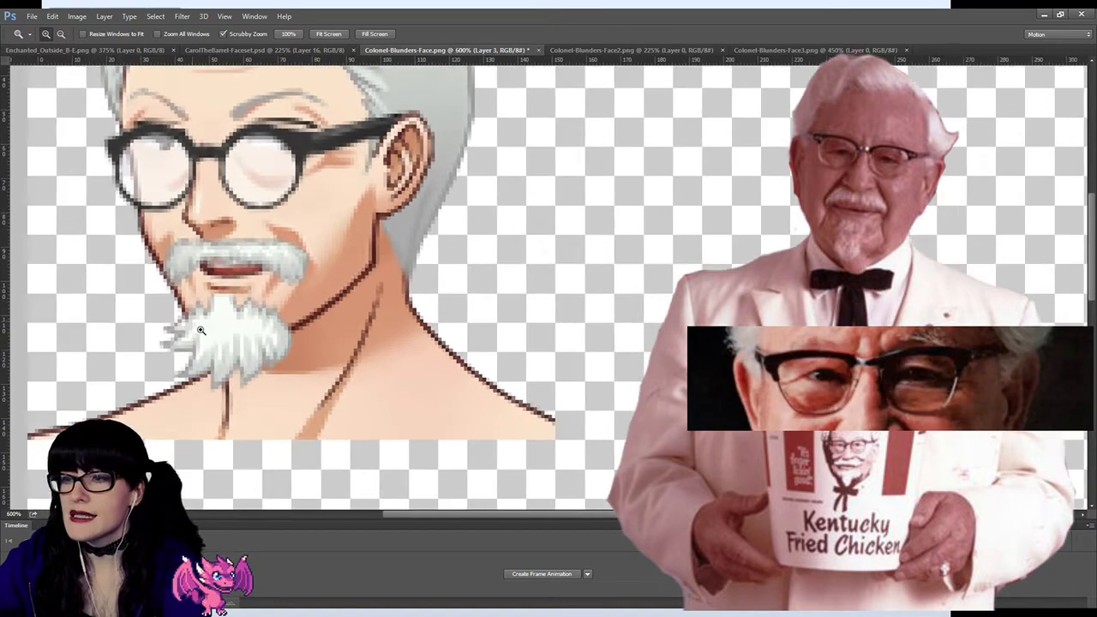
{"action": "left_click_drag", "start_coordinate": [411, 514], "coordinate": [381, 516]}
{"action": "scroll", "coordinate": [367, 255], "scroll_direction": "down", "scroll_amount": 3}
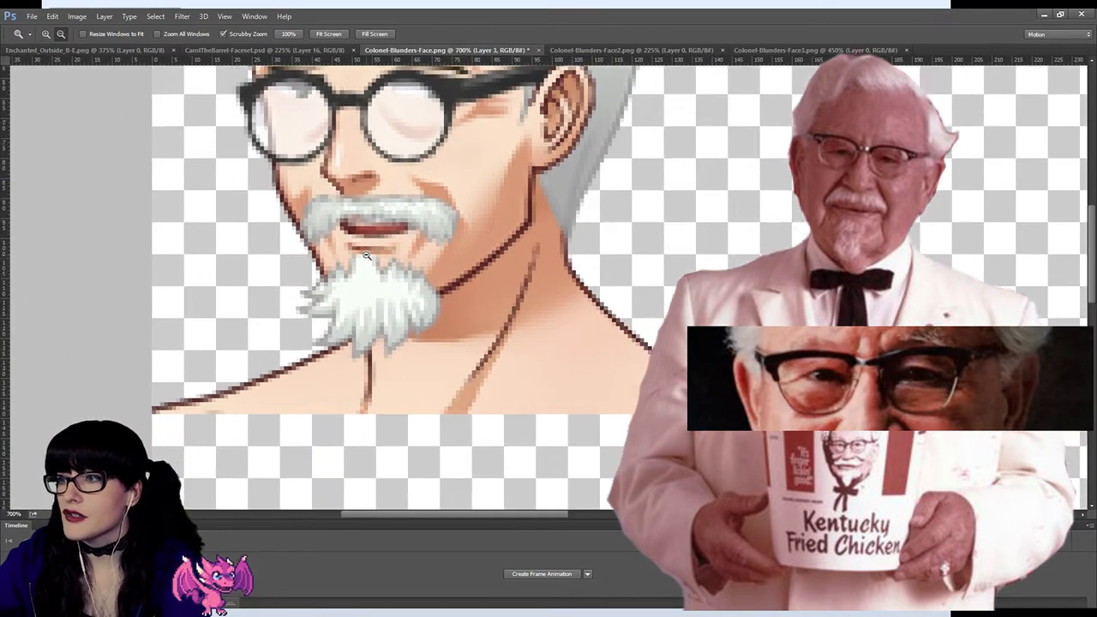
{"action": "scroll", "coordinate": [367, 255], "scroll_direction": "up", "scroll_amount": 4}
{"action": "scroll", "coordinate": [367, 256], "scroll_direction": "down", "scroll_amount": 3}
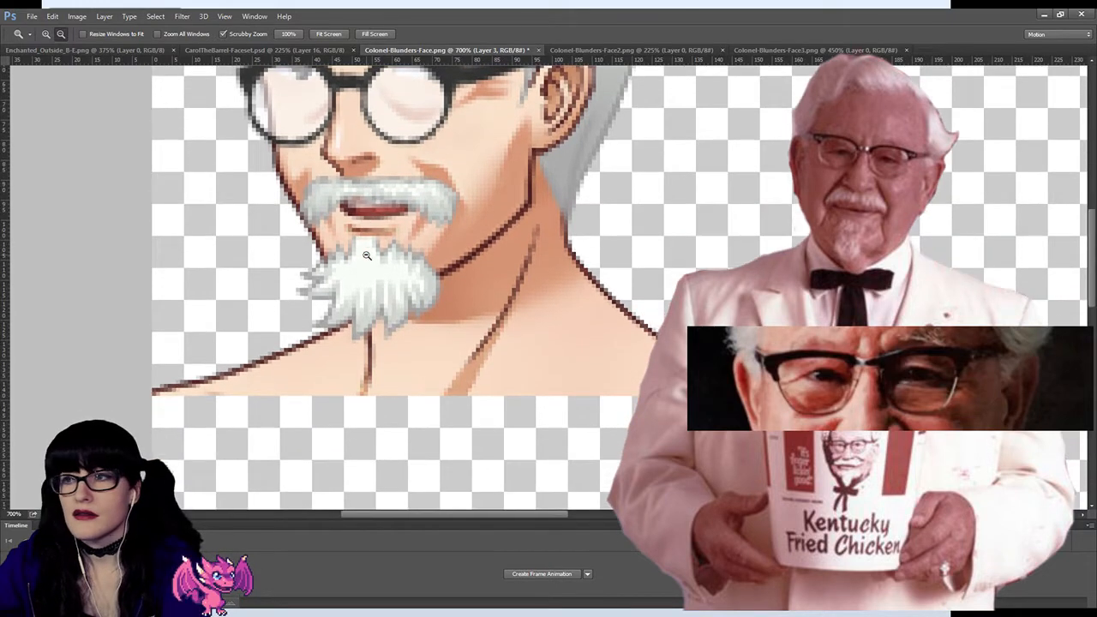
Step: Try to narrow the beard by selecting it with a rectangular marquee and warping its sides inward, and clear the selection
{"action": "key", "text": "m"}
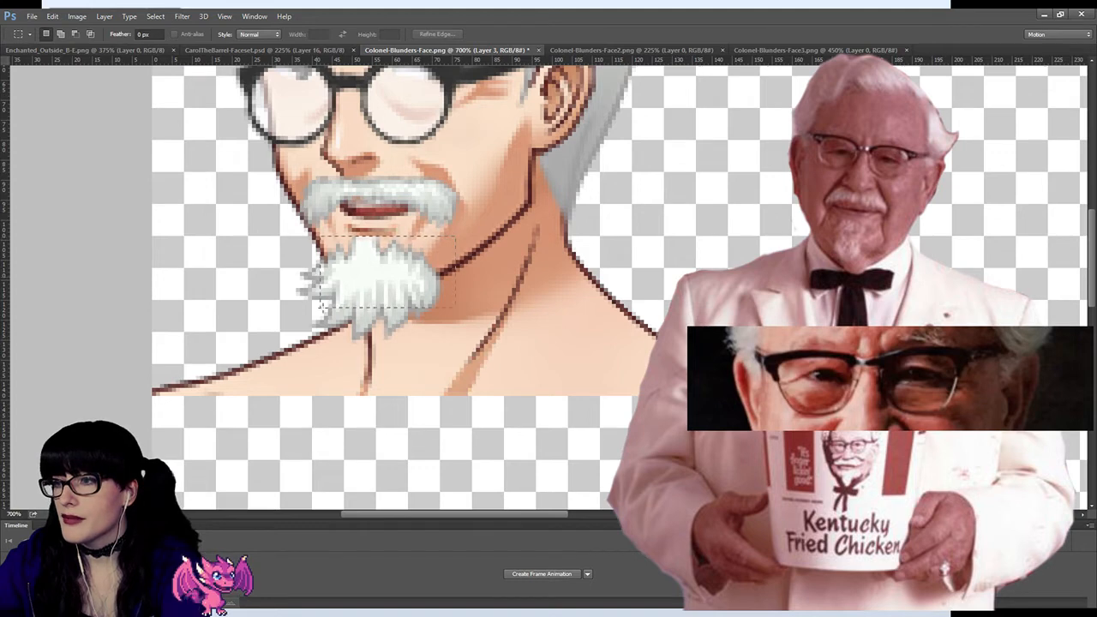
{"action": "left_click_drag", "start_coordinate": [289, 334], "coordinate": [299, 349]}
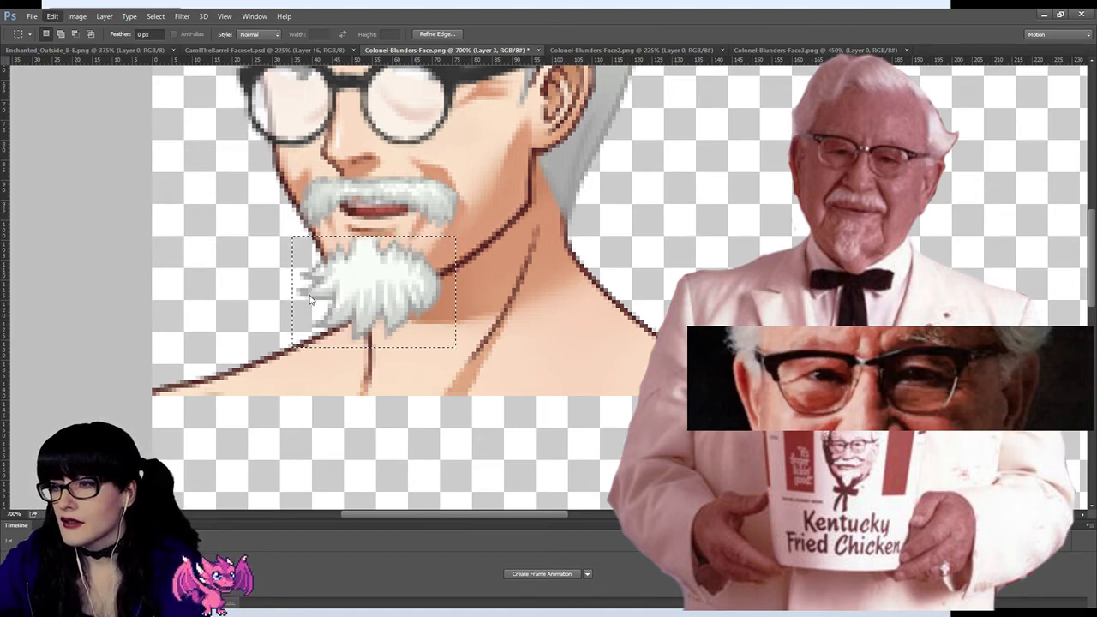
{"action": "key", "text": "ctrl+t"}
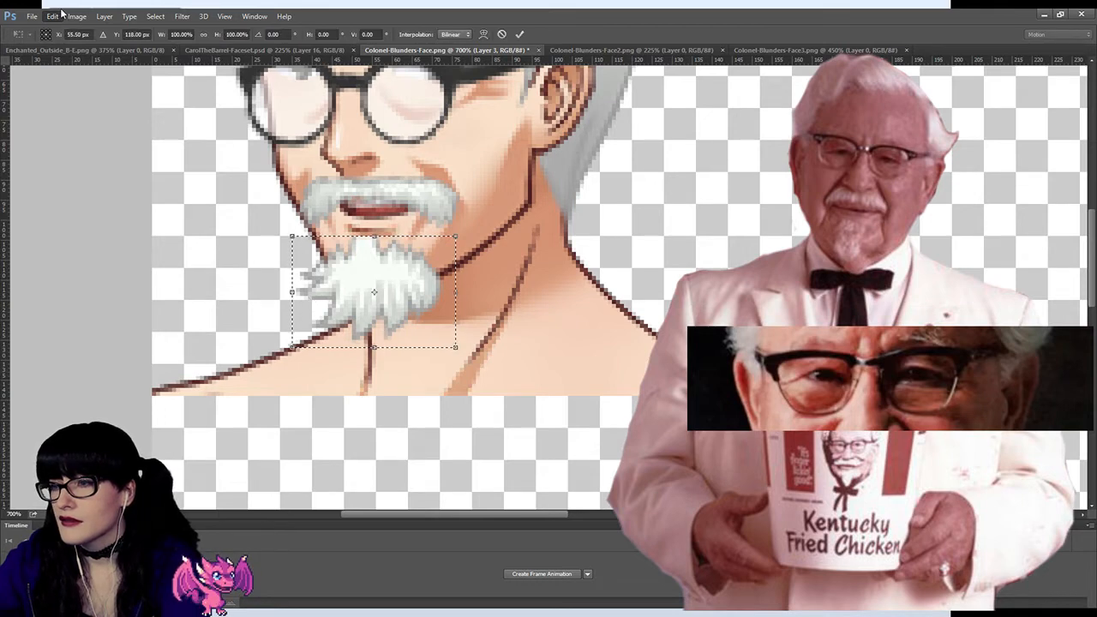
{"action": "left_click", "coordinate": [259, 313]}
{"action": "left_click_drag", "start_coordinate": [308, 296], "coordinate": [326, 298]}
{"action": "left_click_drag", "start_coordinate": [420, 293], "coordinate": [354, 287]}
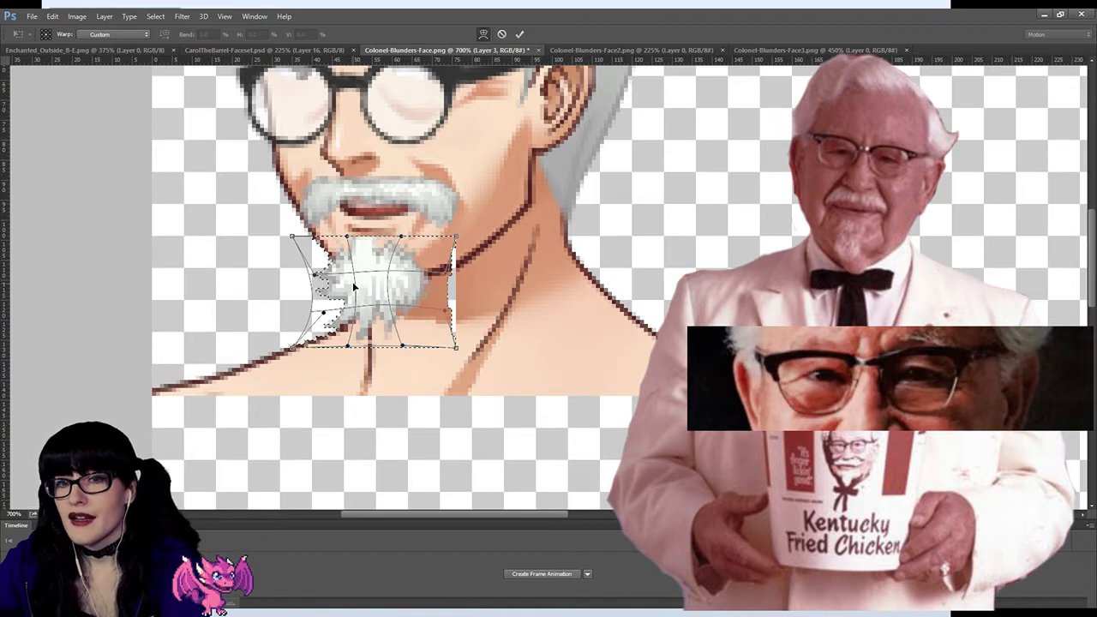
{"action": "left_click_drag", "start_coordinate": [336, 268], "coordinate": [342, 269]}
{"action": "left_click_drag", "start_coordinate": [348, 317], "coordinate": [351, 317]}
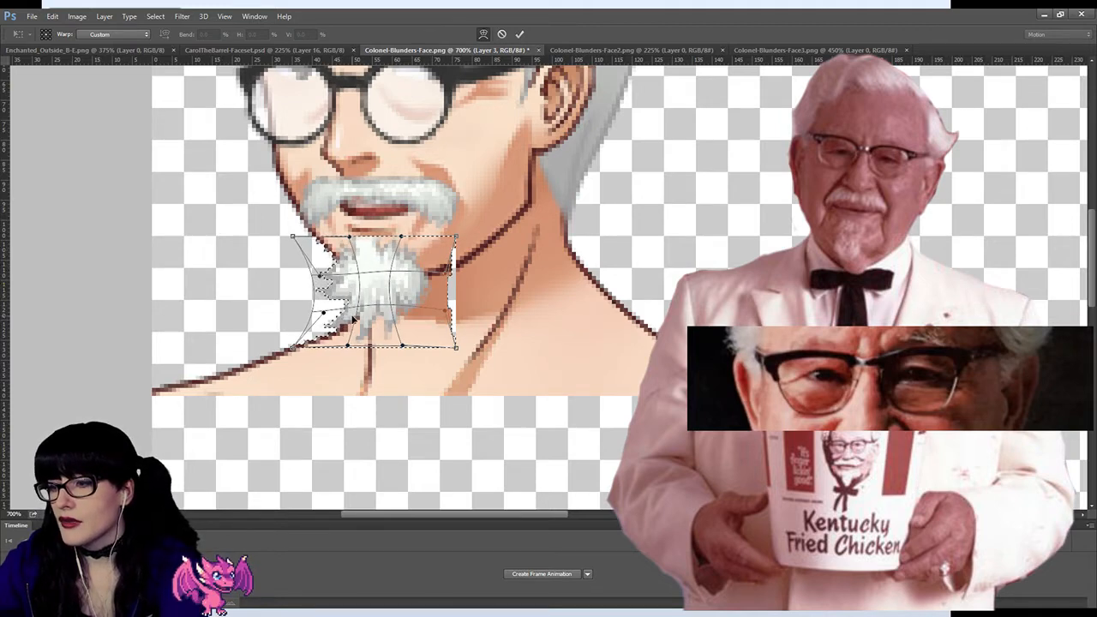
{"action": "key", "text": "Return"}
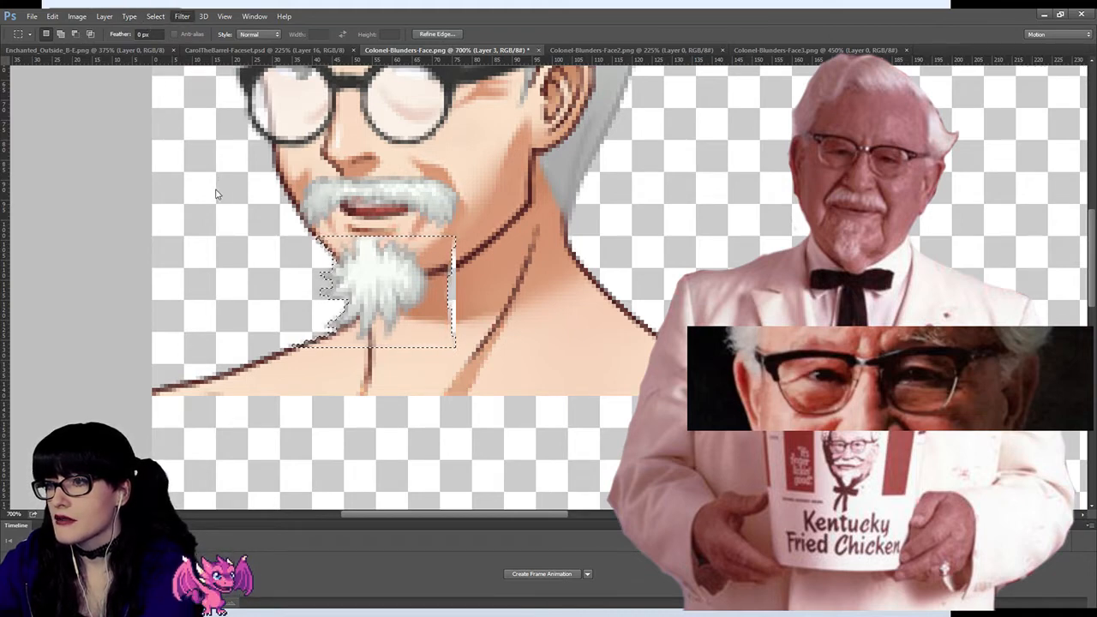
{"action": "left_click", "coordinate": [347, 202]}
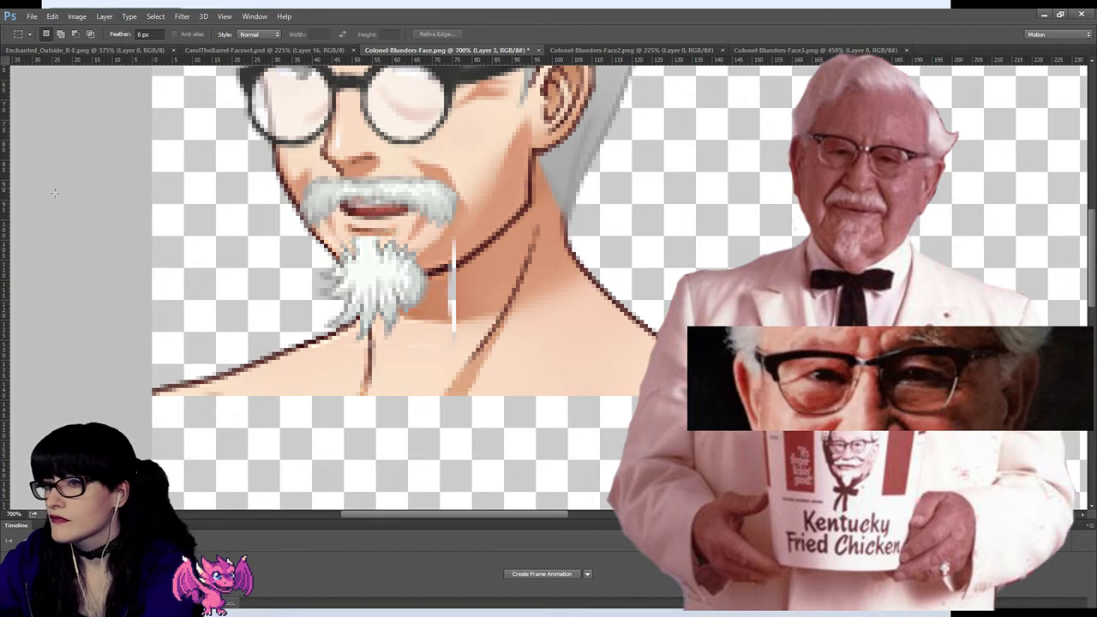
Step: Try to repair the gap across the jaw and neck beside the narrowed beard with the History Brush at 100% opacity
{"action": "key", "text": "b"}
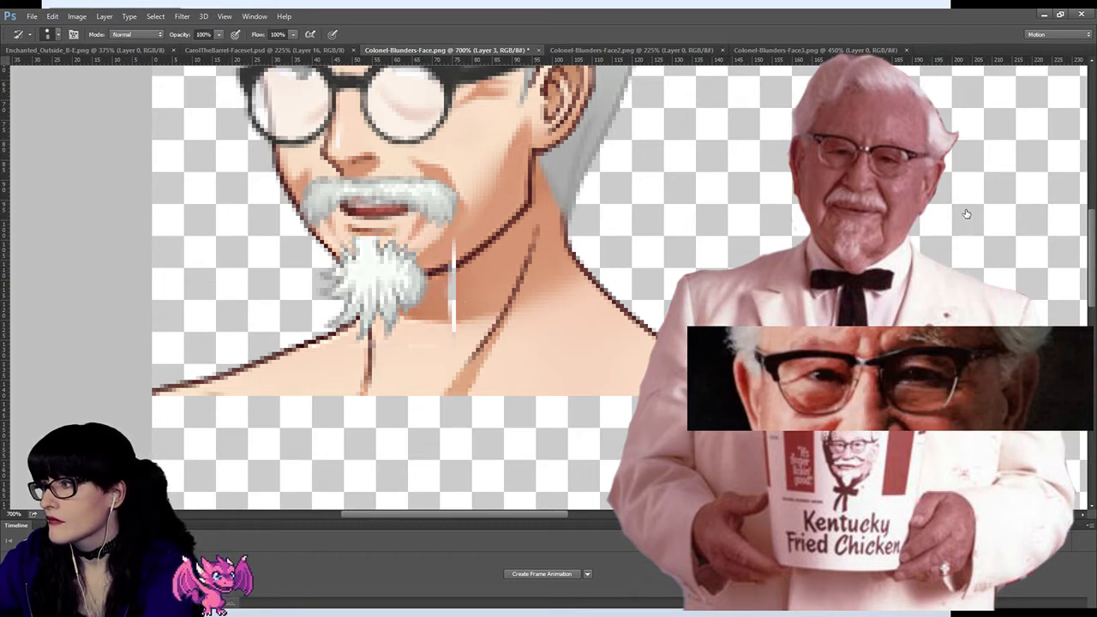
{"action": "left_click_drag", "start_coordinate": [453, 242], "coordinate": [453, 318]}
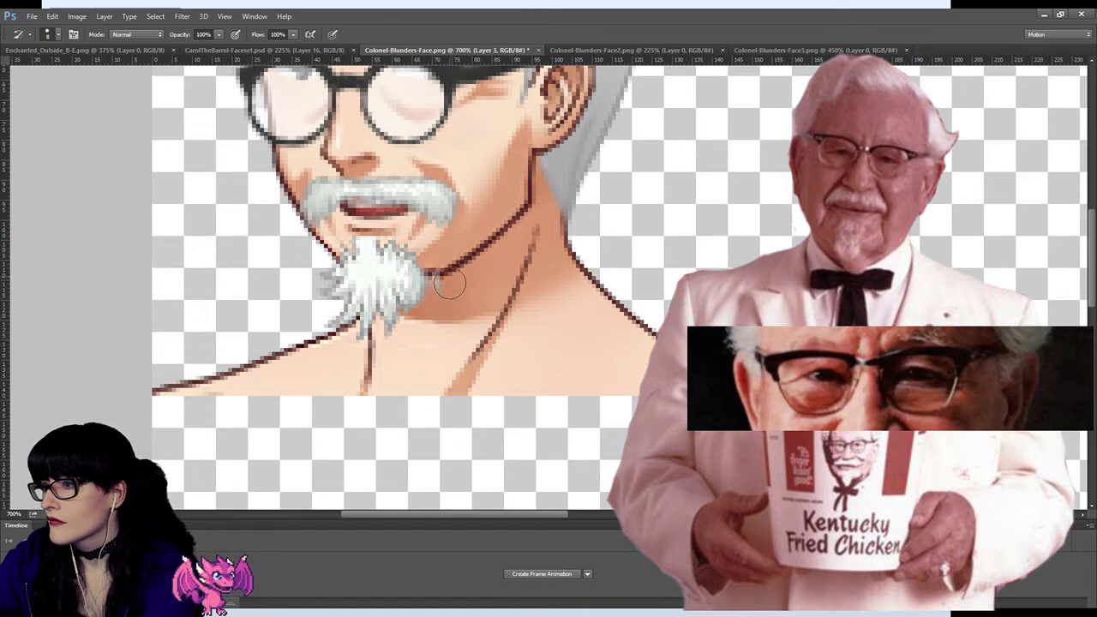
{"action": "key", "text": "ctrl+z"}
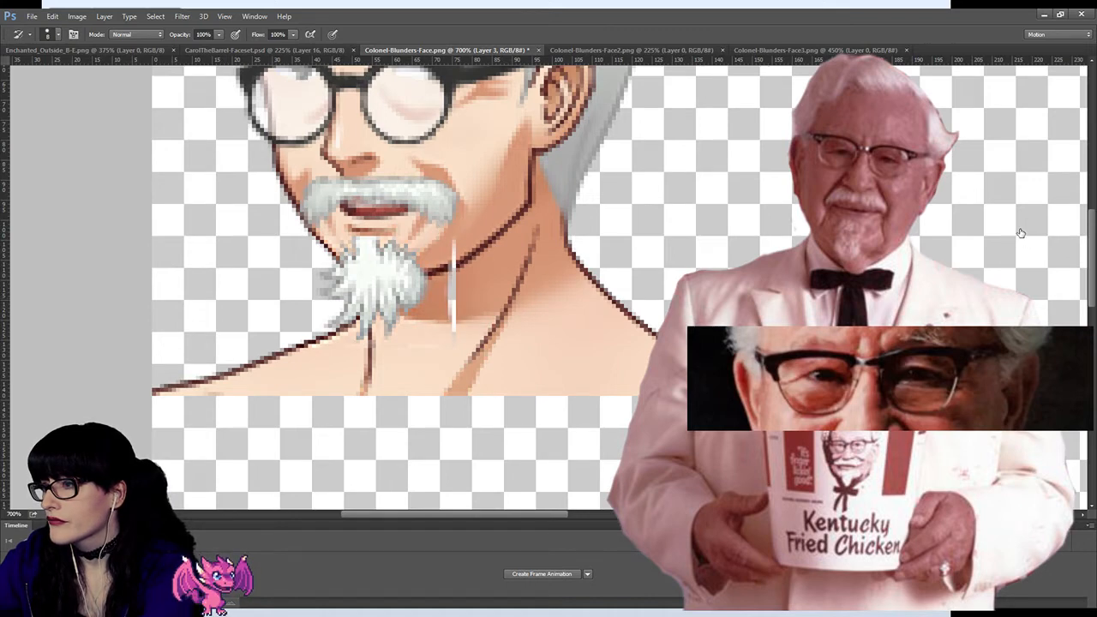
{"action": "mouse_move", "coordinate": [454, 245]}
{"action": "left_mouse_down"}
{"action": "mouse_move", "coordinate": [460, 320]}
{"action": "mouse_move", "coordinate": [458, 290]}
{"action": "left_mouse_up"}
{"action": "key", "text": "ctrl+z"}
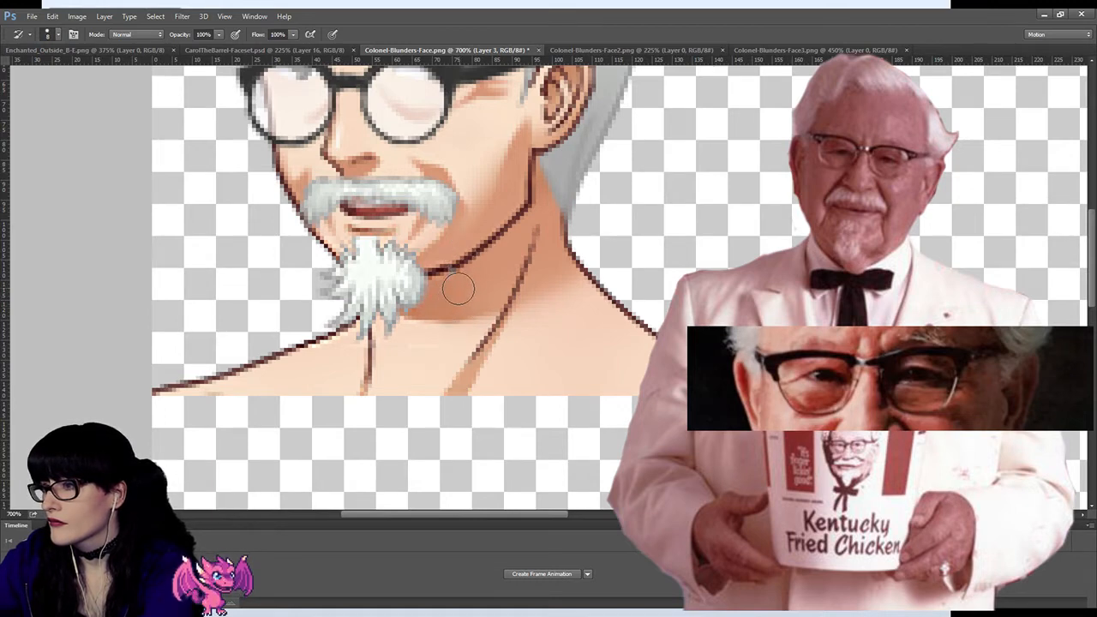
Step: Examine the narrowed beard up close at 1600% zoom, then against the whole face at 300%
{"action": "scroll", "coordinate": [334, 310], "scroll_direction": "up", "scroll_amount": 2}
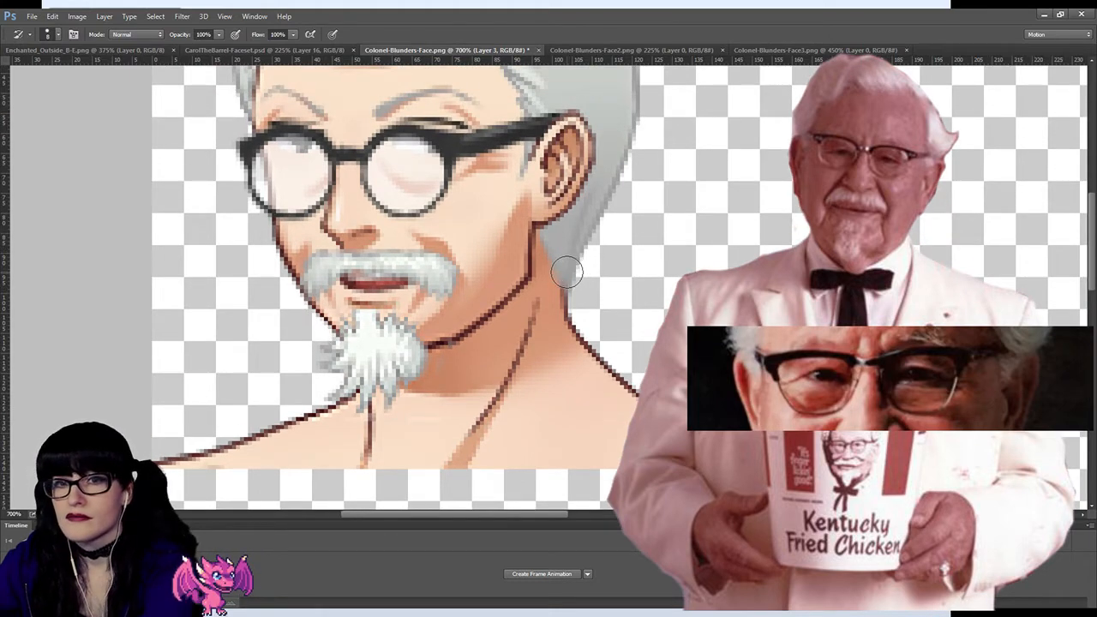
{"action": "scroll", "coordinate": [439, 304], "scroll_direction": "up", "scroll_amount": 1}
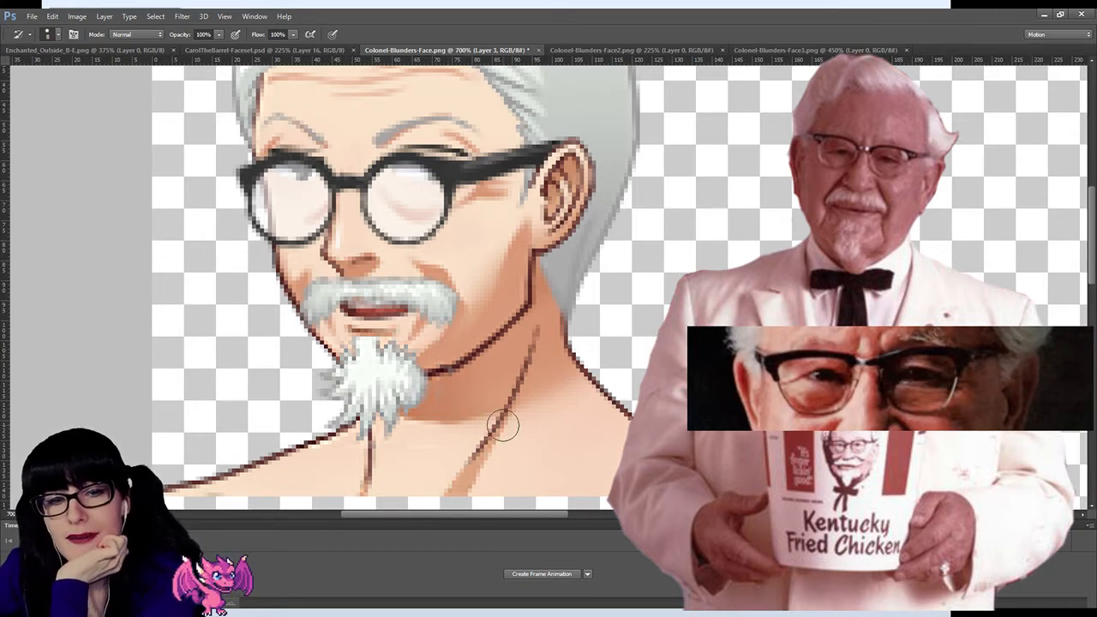
{"action": "scroll", "coordinate": [520, 353], "scroll_direction": "up", "scroll_amount": 2}
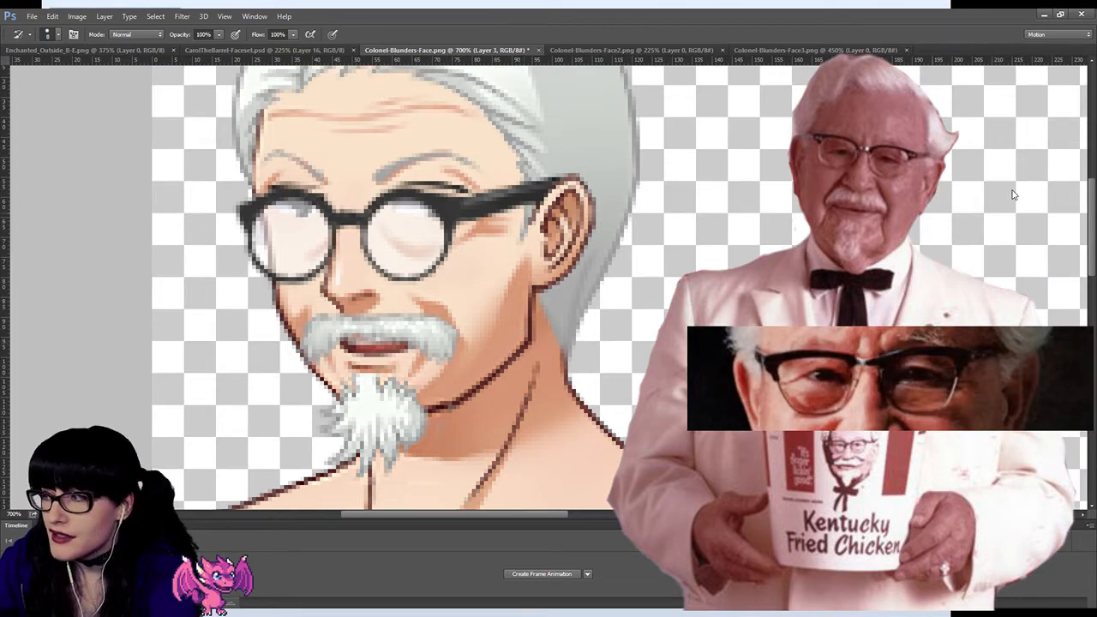
{"action": "scroll", "coordinate": [357, 278], "scroll_direction": "down", "scroll_amount": 2}
{"action": "key", "text": "z"}
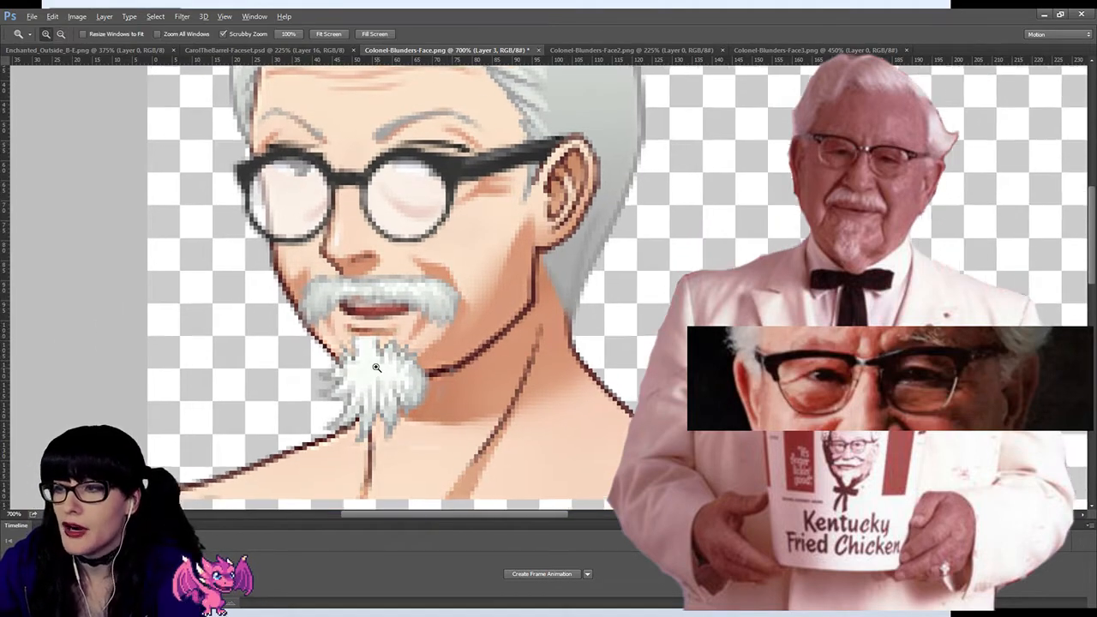
{"action": "left_click_drag", "start_coordinate": [375, 367], "coordinate": [372, 360]}
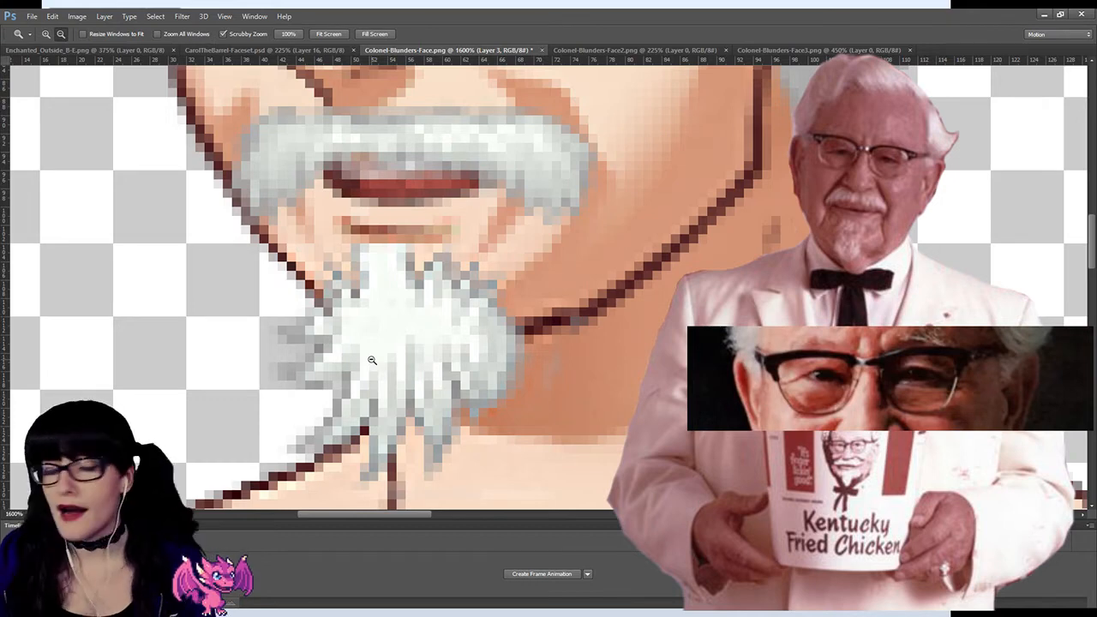
{"action": "left_click", "coordinate": [372, 360], "text": "alt"}
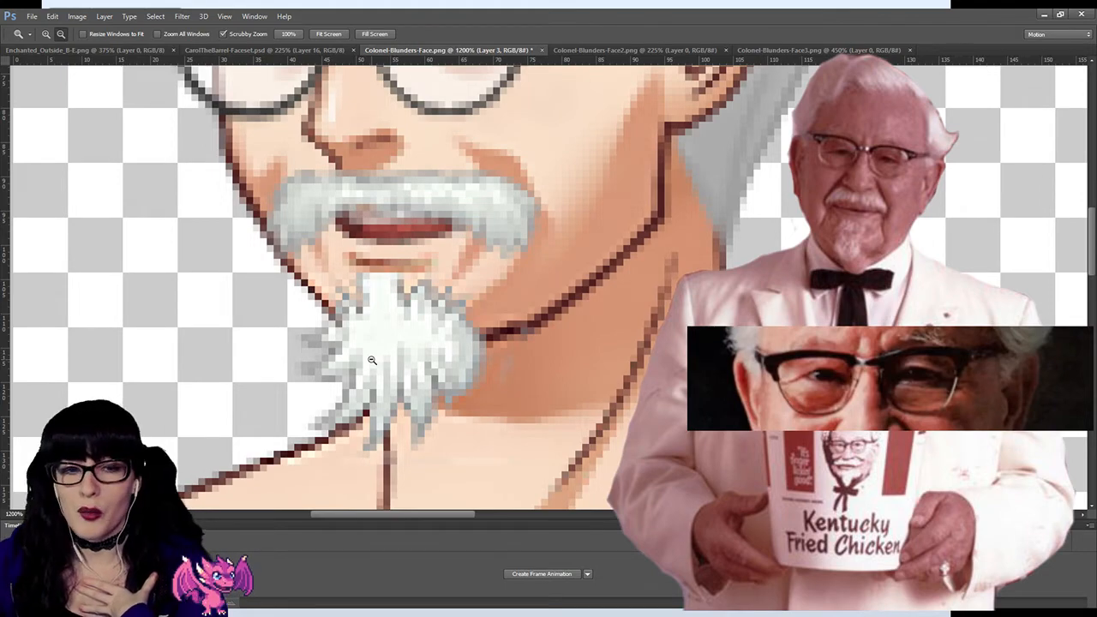
{"action": "left_click", "coordinate": [393, 348], "text": "alt"}
{"action": "left_click", "coordinate": [414, 329], "text": "alt"}
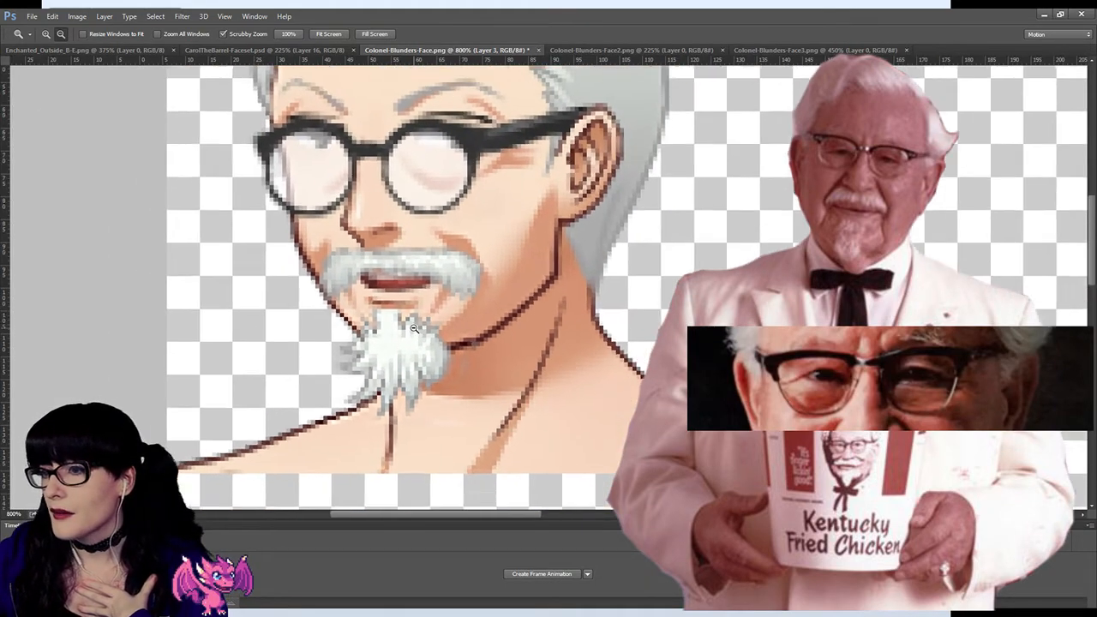
{"action": "left_click", "coordinate": [414, 330], "text": "alt"}
{"action": "left_click", "coordinate": [414, 330], "text": "alt"}
{"action": "left_click", "coordinate": [414, 329], "text": "alt"}
{"action": "left_click", "coordinate": [414, 329], "text": "alt"}
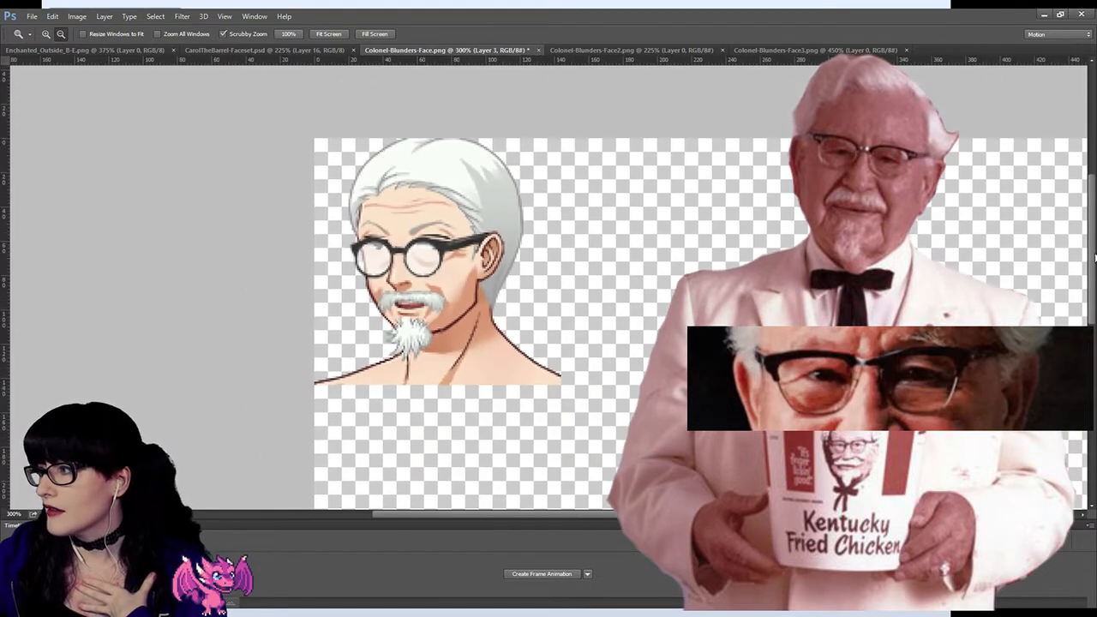
Step: Step back through the history to undo the beard warp and its gap repair
{"action": "left_click", "coordinate": [1005, 221]}
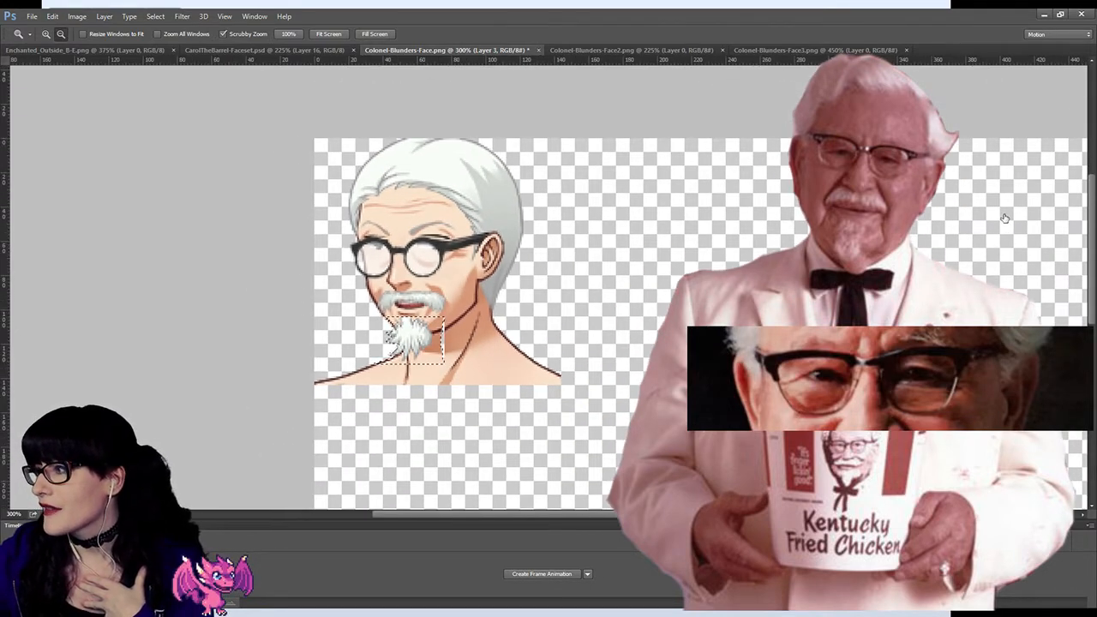
{"action": "left_click", "coordinate": [1015, 226]}
{"action": "left_click", "coordinate": [1017, 234]}
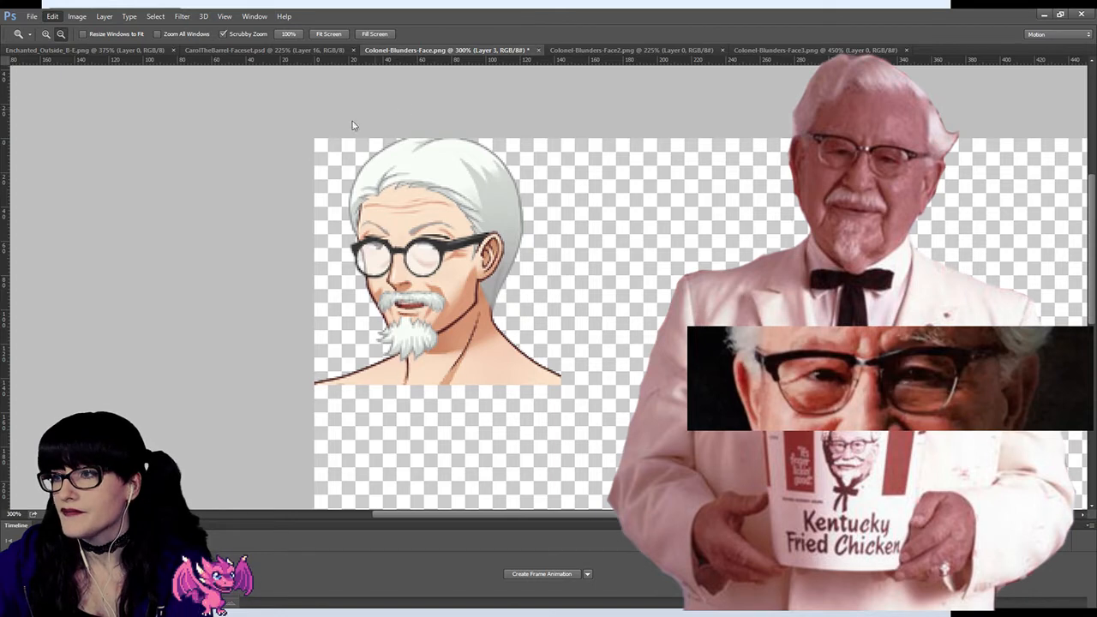
Step: Try to narrow the crown of the hair by selecting its upper strip with a rectangular marquee and warping both sides inward
{"action": "left_click", "coordinate": [14, 85]}
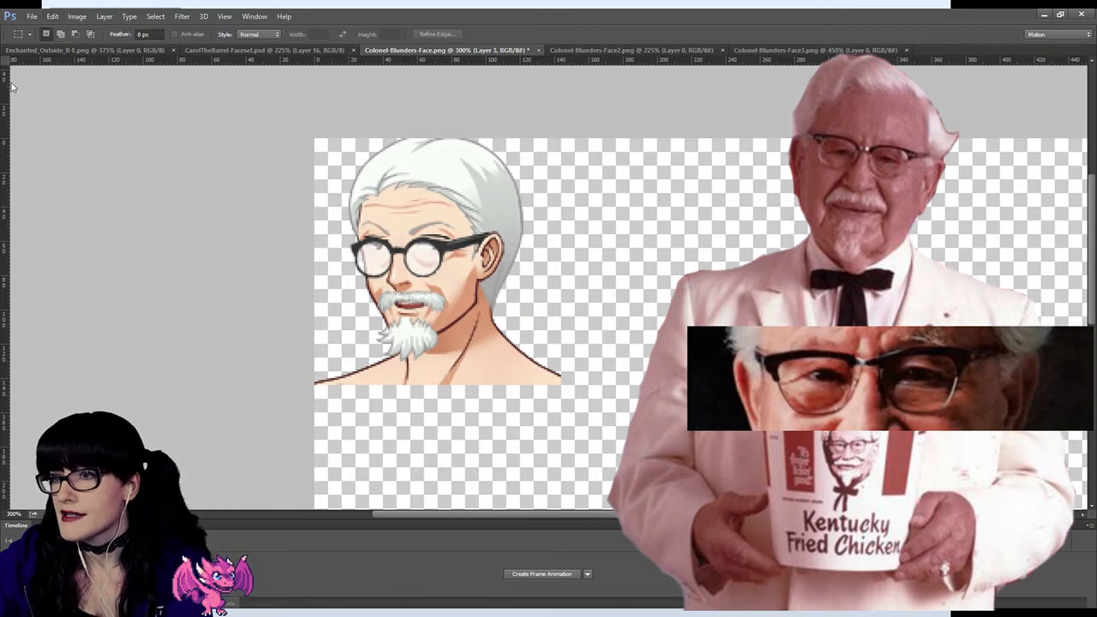
{"action": "left_click_drag", "start_coordinate": [562, 180], "coordinate": [309, 134]}
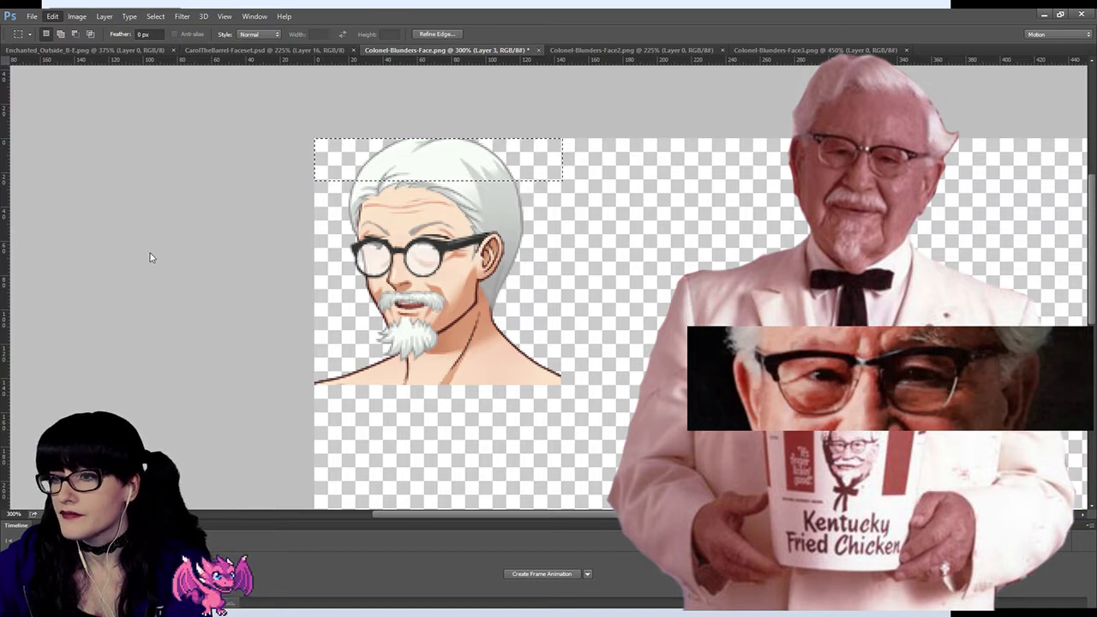
{"action": "left_click", "coordinate": [224, 325]}
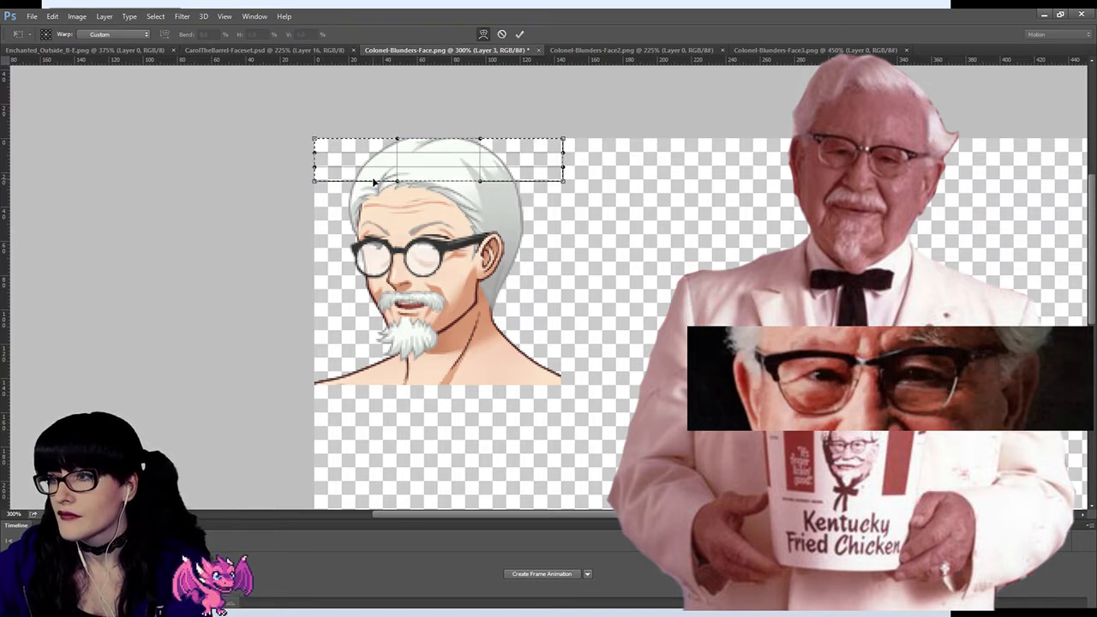
{"action": "left_click_drag", "start_coordinate": [383, 154], "coordinate": [385, 156]}
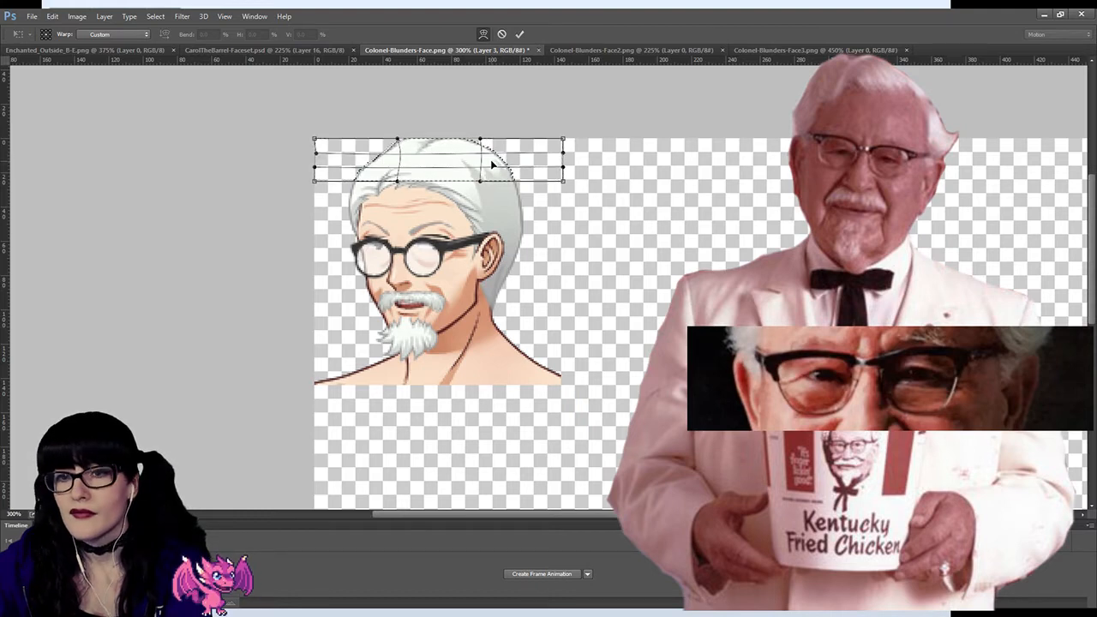
{"action": "left_click_drag", "start_coordinate": [493, 162], "coordinate": [482, 165]}
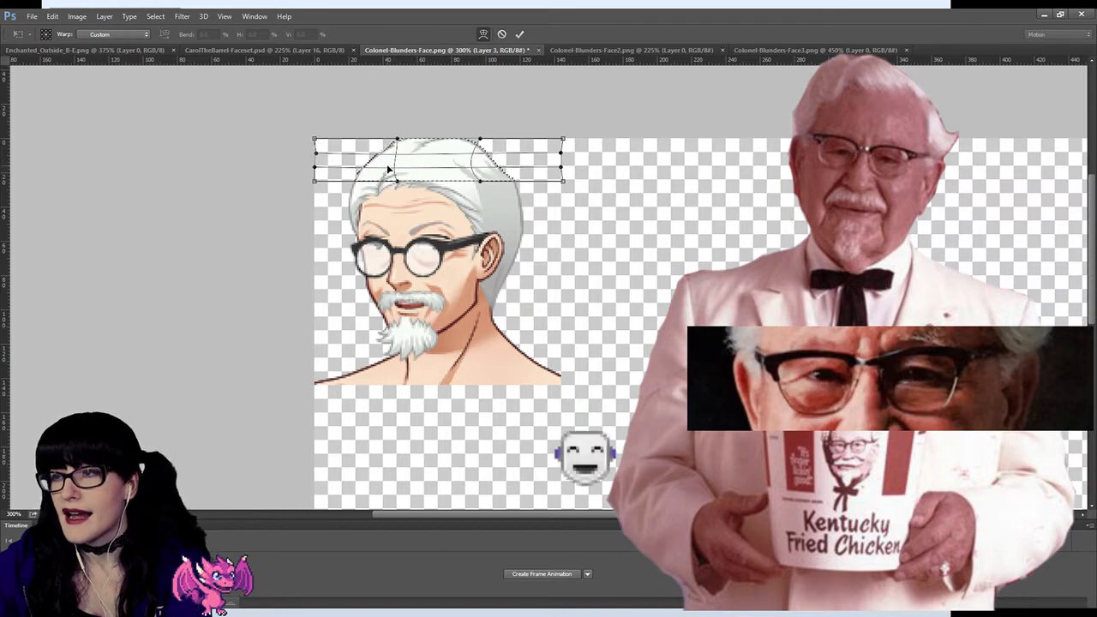
{"action": "left_click_drag", "start_coordinate": [382, 156], "coordinate": [385, 161]}
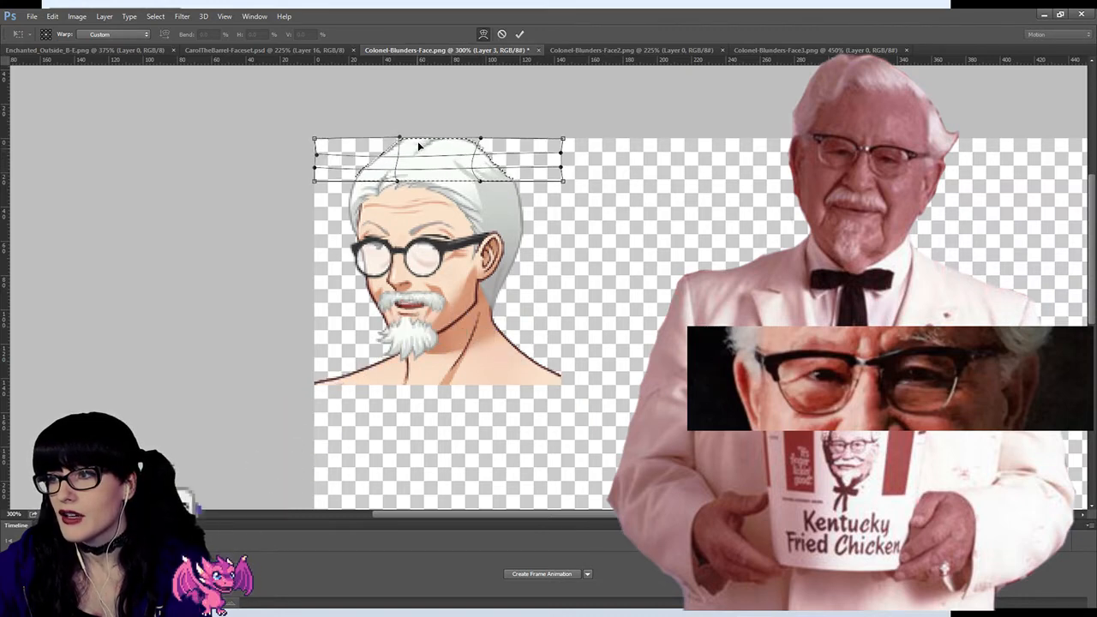
{"action": "key", "text": "Return"}
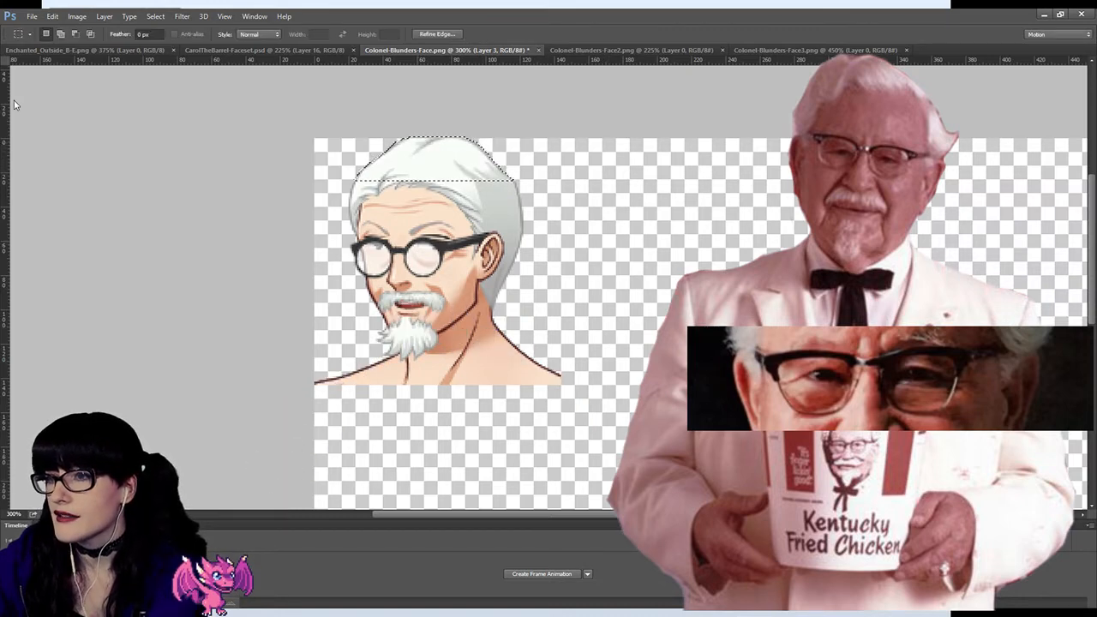
{"action": "key", "text": "ctrl+d"}
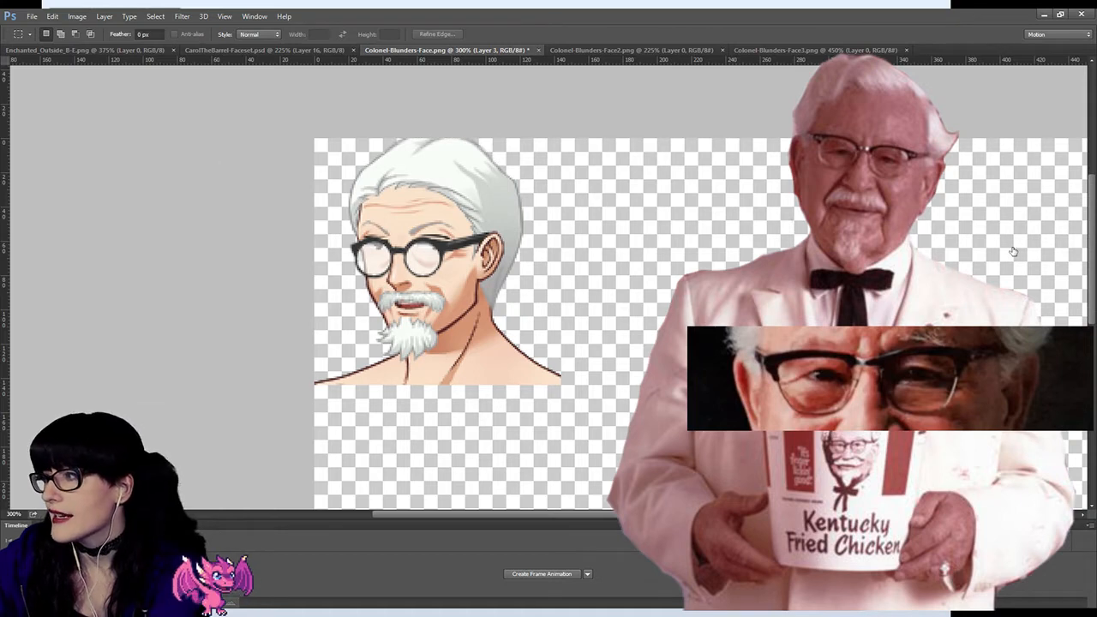
Step: Step back through the history to undo the hair warp and clear the selection
{"action": "key", "text": "ctrl+shift+d"}
{"action": "key", "text": "ctrl+alt+z"}
{"action": "key", "text": "ctrl+alt+z"}
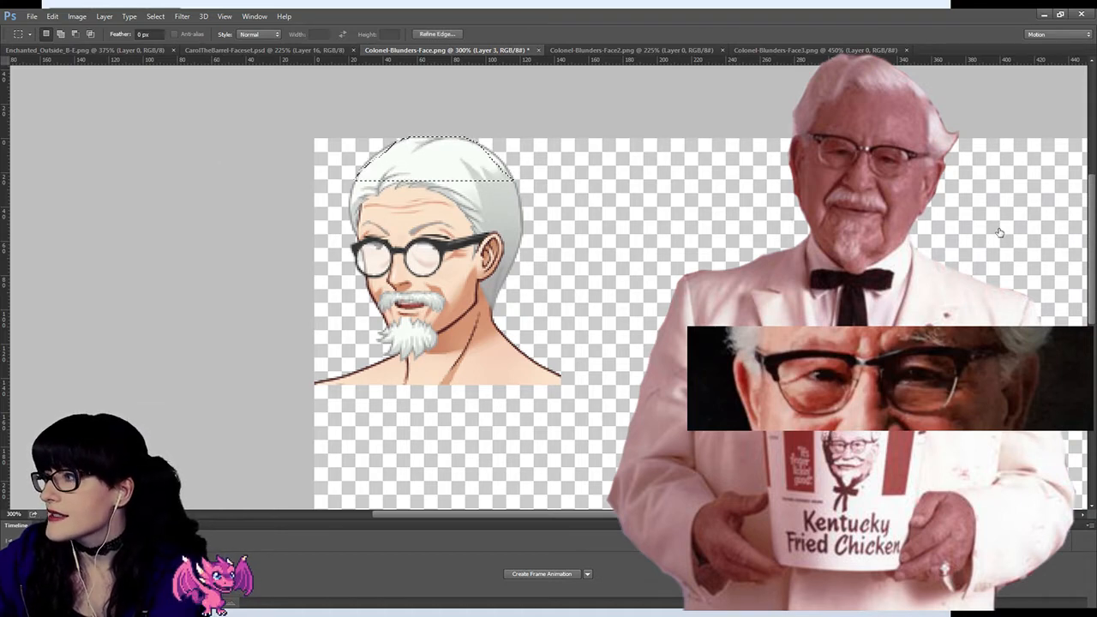
{"action": "key", "text": "ctrl+d"}
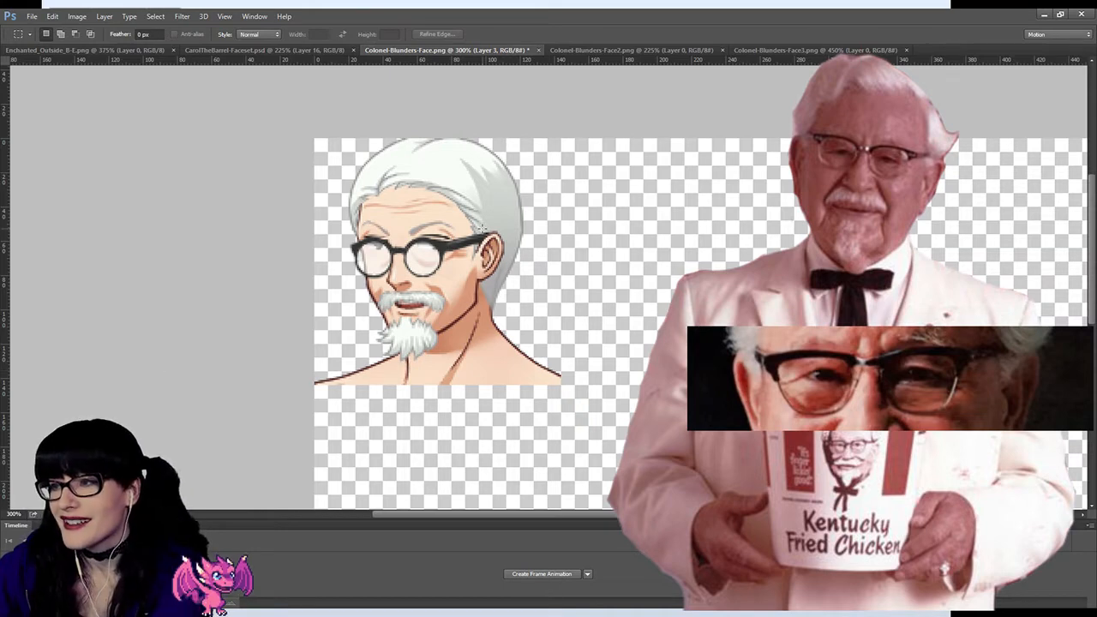
Step: Erase the stray edge pixels beside the cheek just below the outer lens of the glasses, using the Eraser at 100% opacity
{"action": "scroll", "coordinate": [481, 228], "scroll_direction": "down", "scroll_amount": 3}
{"action": "scroll", "coordinate": [482, 228], "scroll_direction": "up", "scroll_amount": 4}
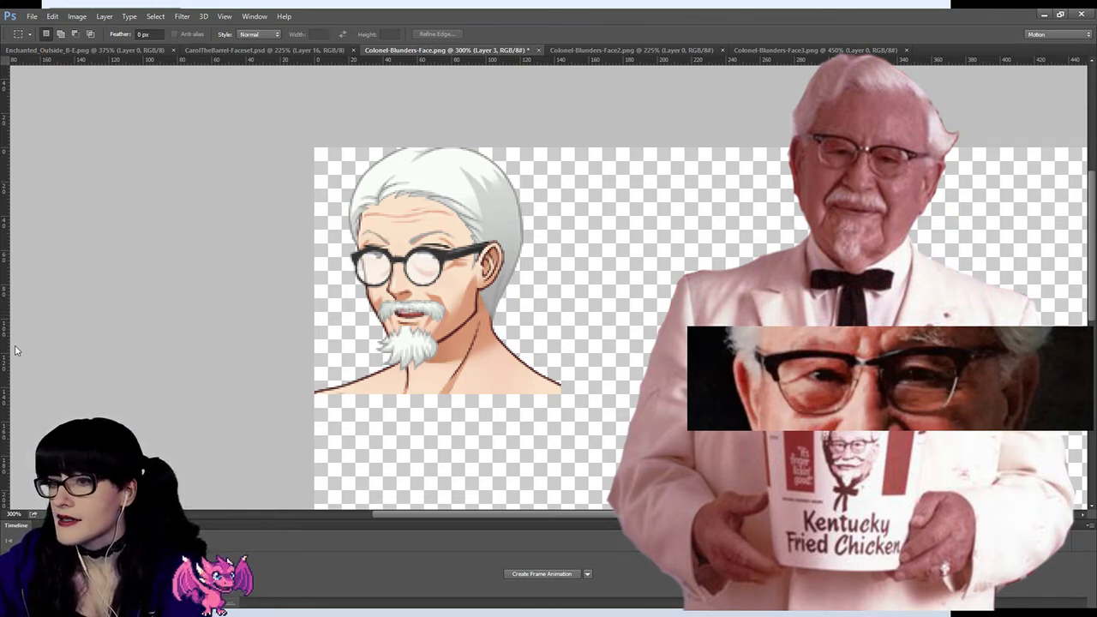
{"action": "key", "text": "z"}
{"action": "left_click_drag", "start_coordinate": [289, 269], "coordinate": [299, 230]}
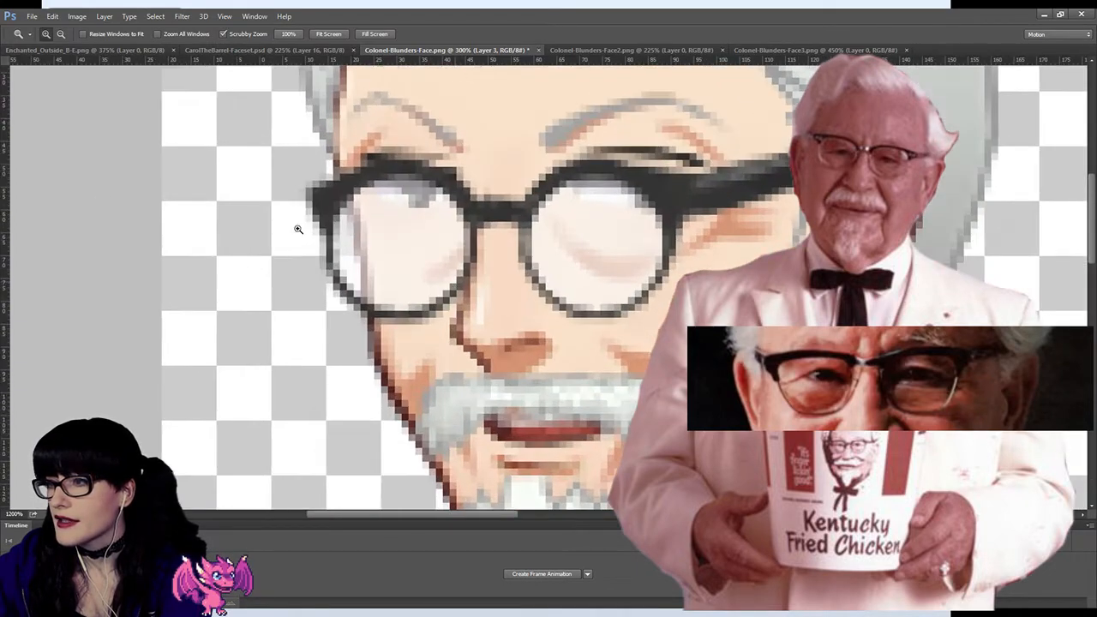
{"action": "key", "text": "e"}
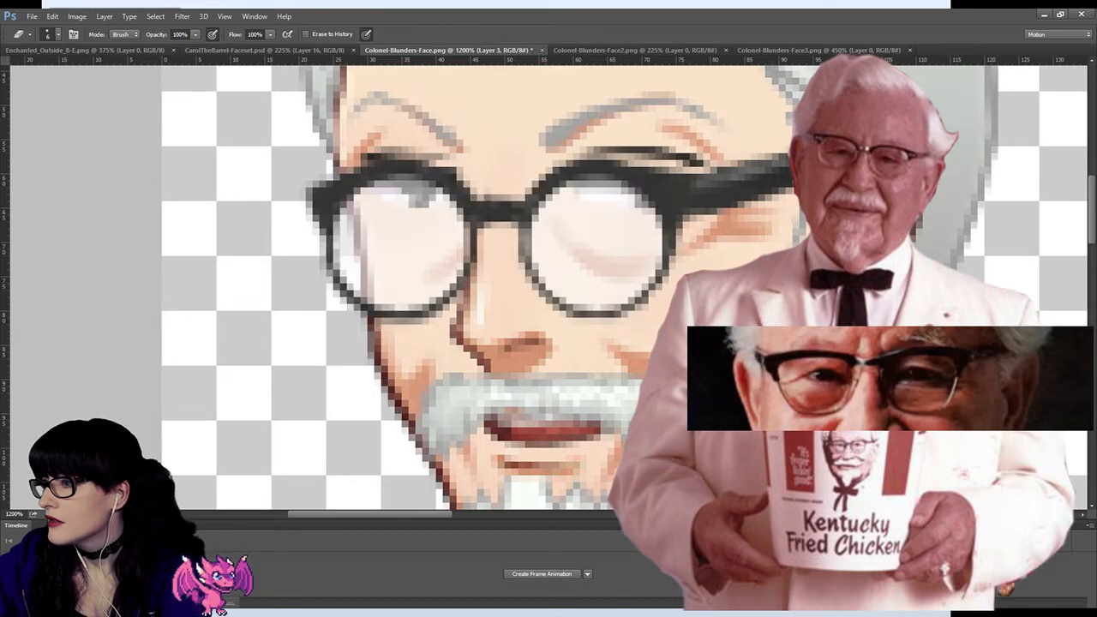
{"action": "left_click_drag", "start_coordinate": [359, 332], "coordinate": [355, 332]}
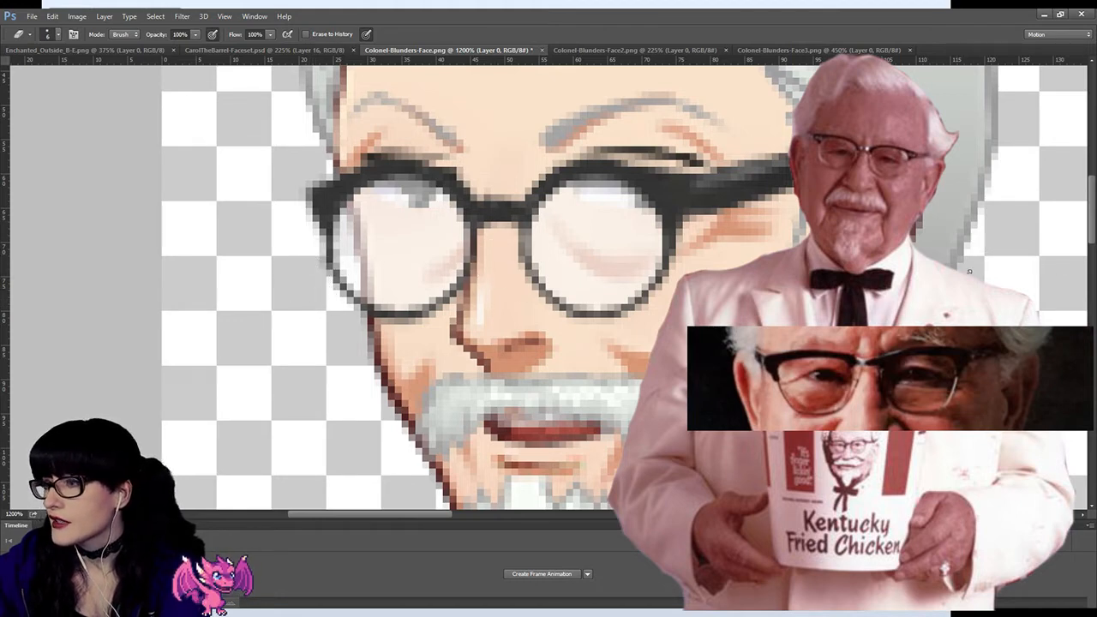
{"action": "key", "text": "z"}
{"action": "left_click", "coordinate": [439, 351]}
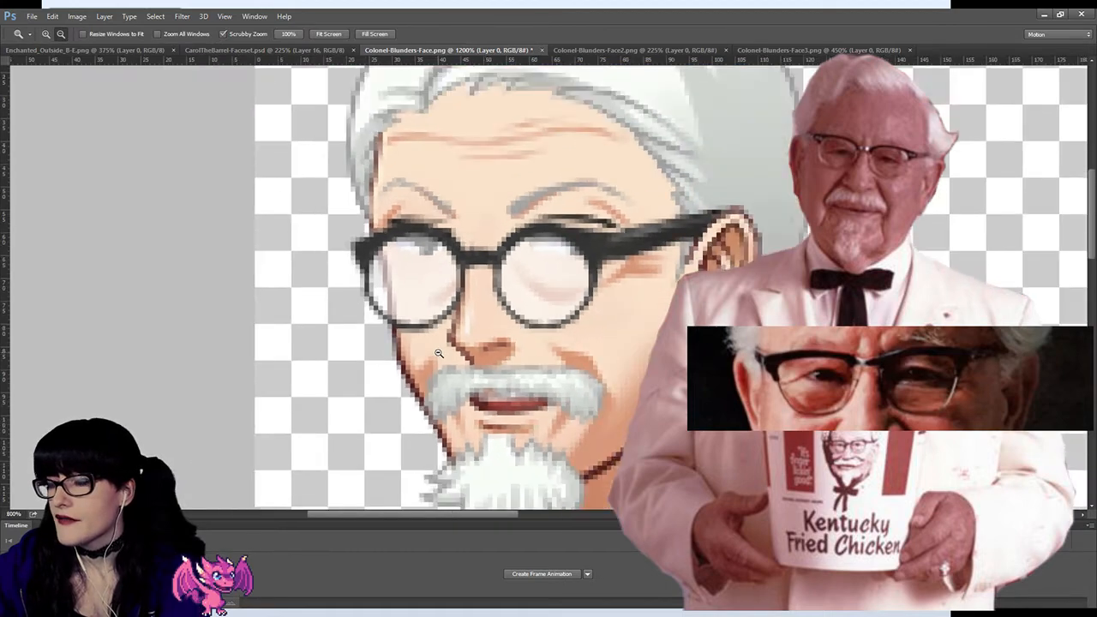
{"action": "left_click", "coordinate": [439, 352]}
{"action": "left_click", "coordinate": [438, 352]}
{"action": "left_click", "coordinate": [439, 352]}
{"action": "left_click", "coordinate": [439, 352]}
{"action": "left_click", "coordinate": [439, 351]}
{"action": "left_click", "coordinate": [439, 351]}
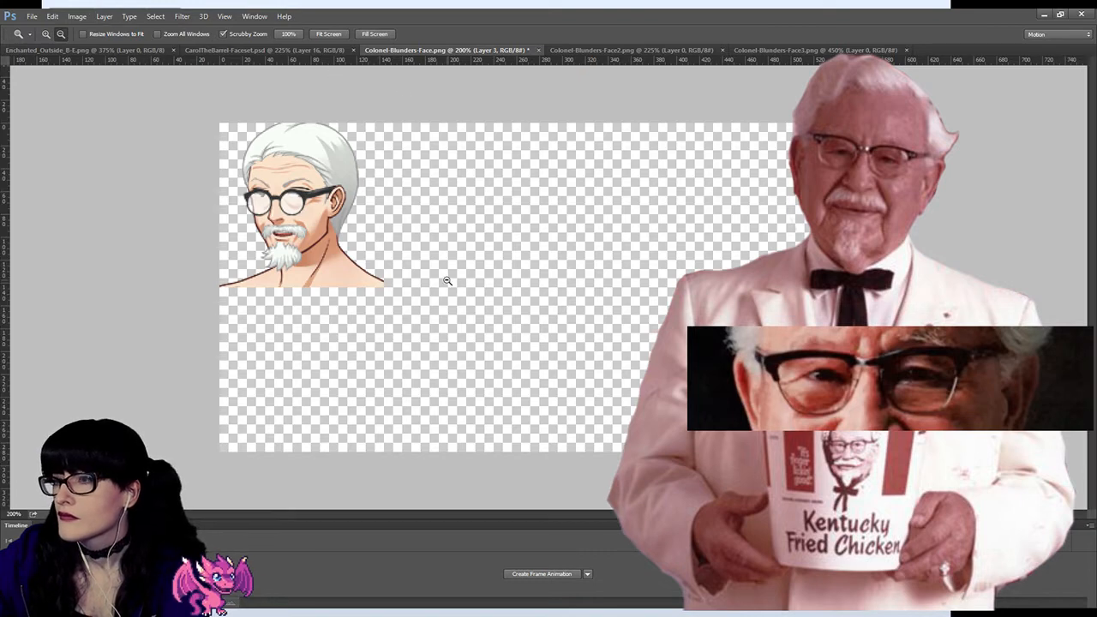
Step: Paste the purple-haired faceset as a layer, copy the collar and grey suit area of its lower-left portrait, and remove the sheet
{"action": "key", "text": "ctrl+v"}
{"action": "key", "text": "ctrl+z"}
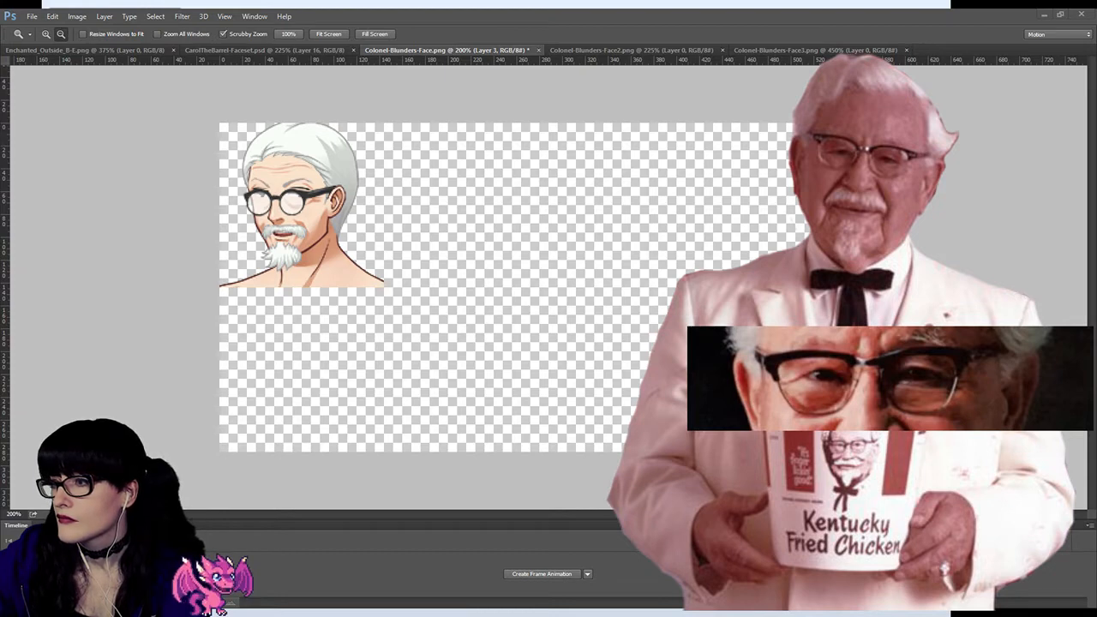
{"action": "key", "text": "ctrl+v"}
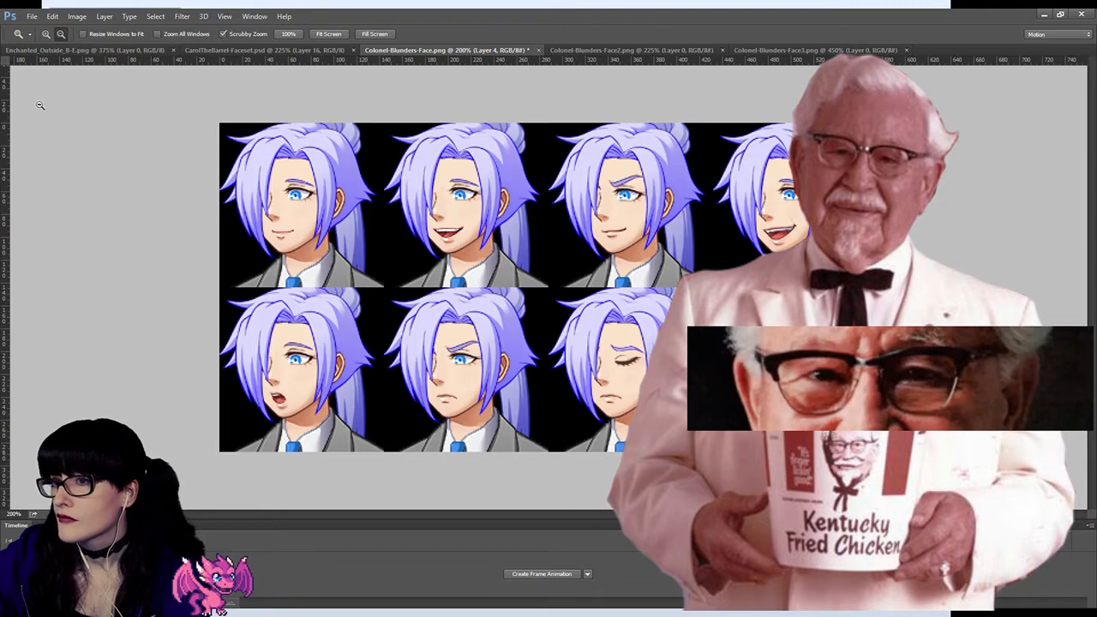
{"action": "left_click", "coordinate": [14, 95]}
{"action": "left_click_drag", "start_coordinate": [206, 390], "coordinate": [387, 477]}
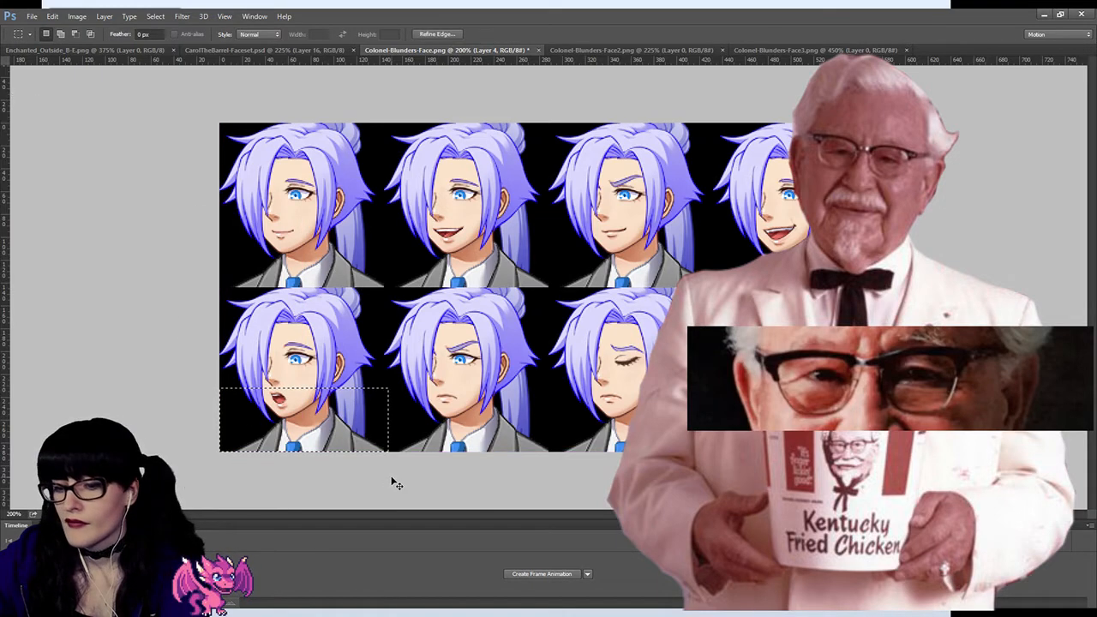
{"action": "key", "text": "ctrl+d"}
{"action": "left_click", "coordinate": [995, 237]}
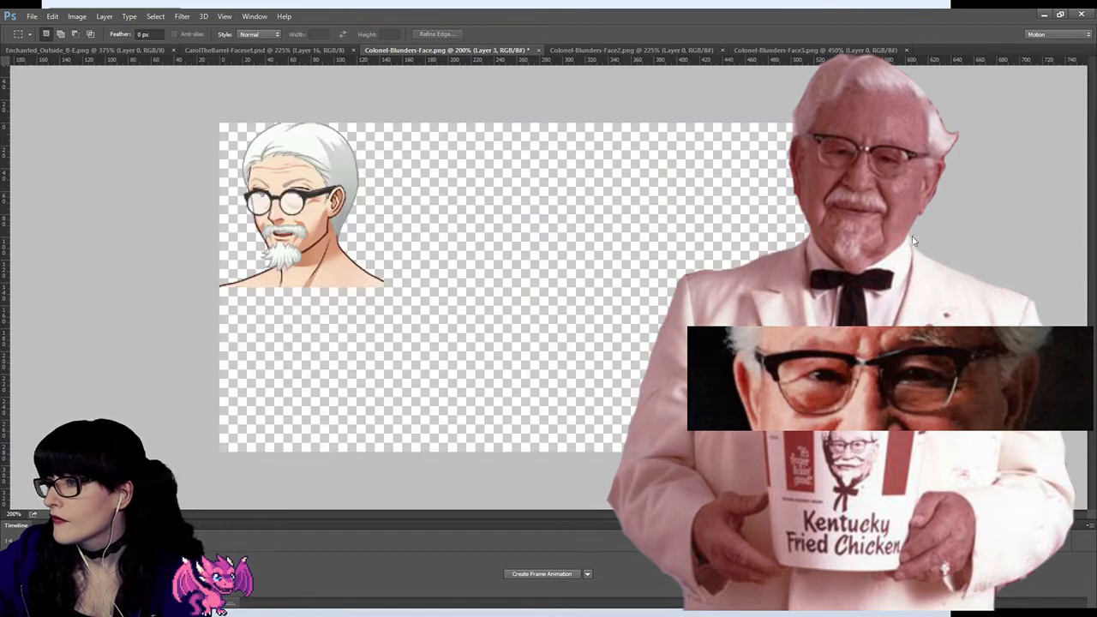
Step: Paste the copied grey suit piece and align it over the Colonel's neck and shoulders
{"action": "key", "text": "ctrl+v"}
{"action": "key", "text": "v"}
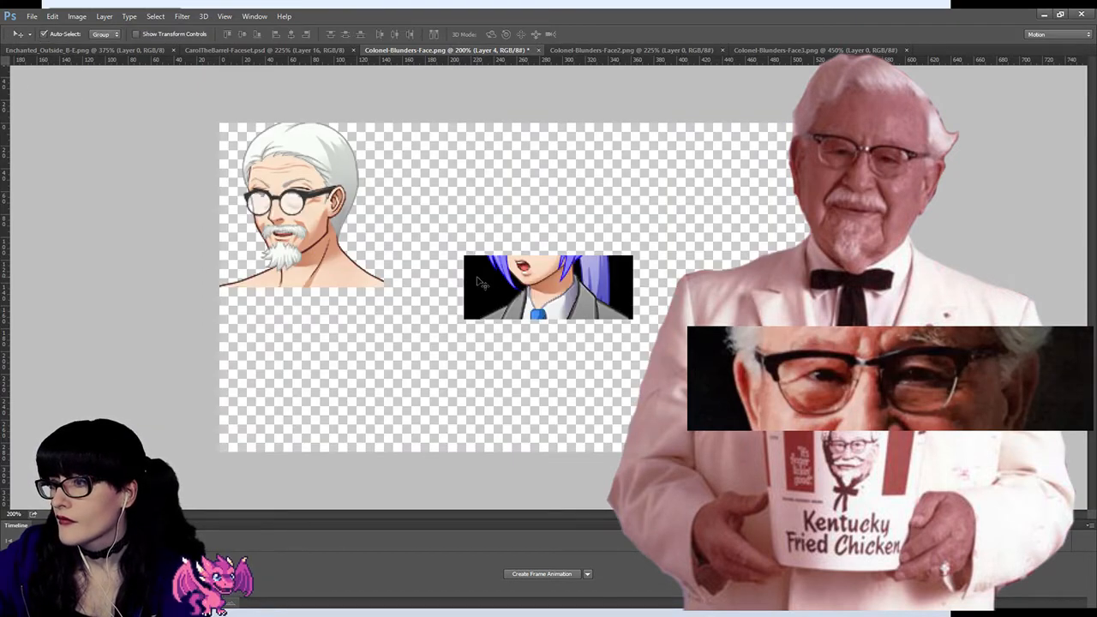
{"action": "left_click_drag", "start_coordinate": [490, 286], "coordinate": [289, 264]}
{"action": "key", "text": "z"}
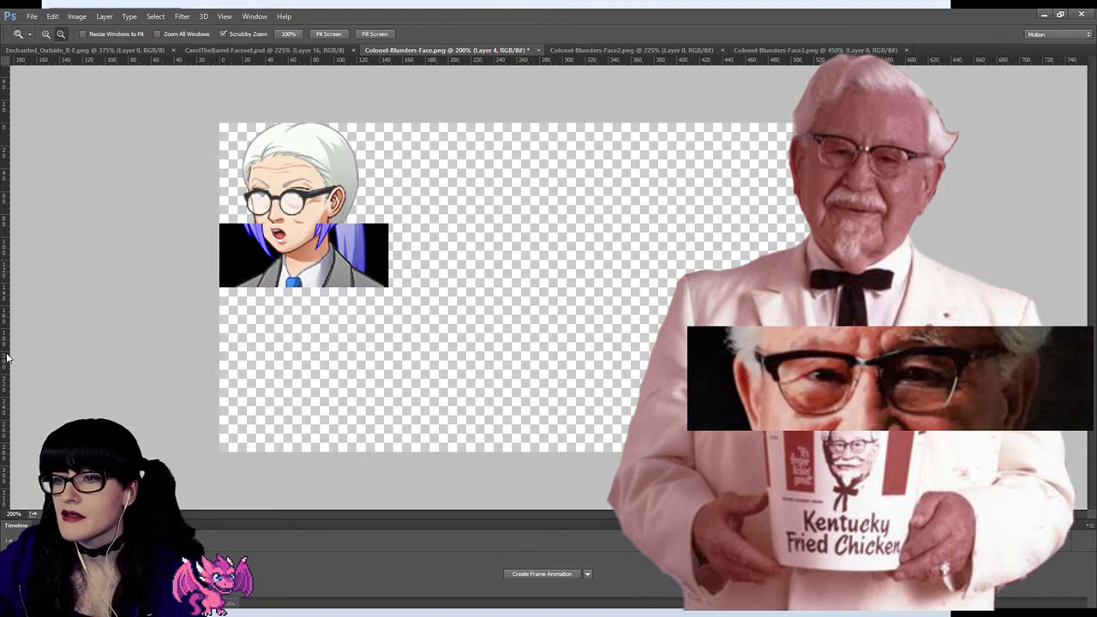
Step: Erase the black background, purple hair and pasted face around the grey suit with an enlarged Eraser, exposing the Colonel's beard and jaw
{"action": "key", "text": "ctrl+plus"}
{"action": "key", "text": "ctrl+plus"}
{"action": "key", "text": "e"}
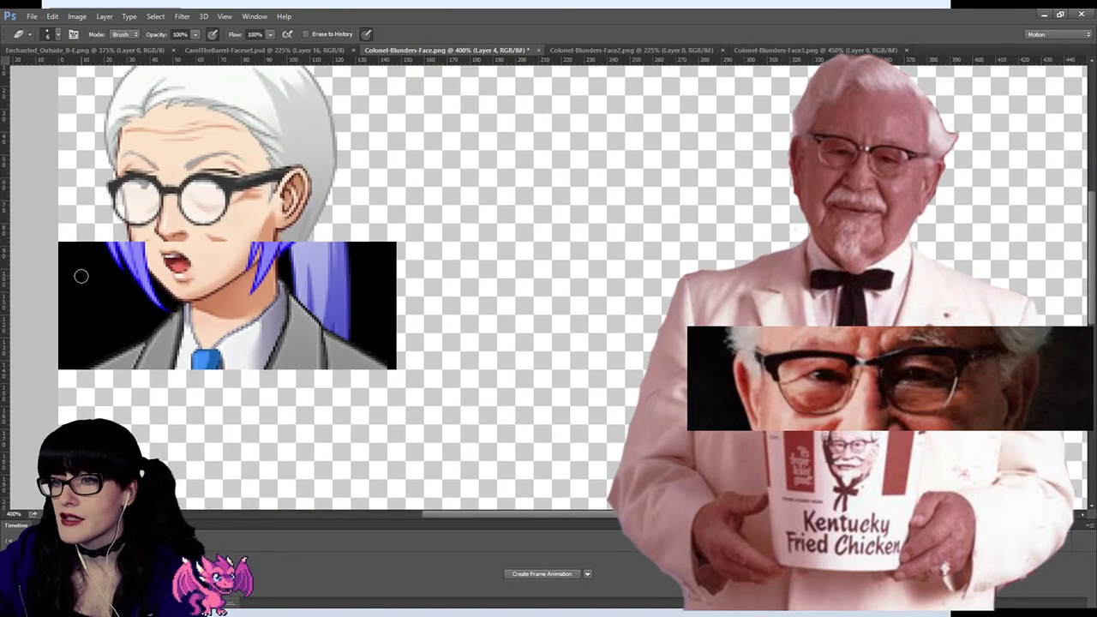
{"action": "key", "text": "ctrl+comma"}
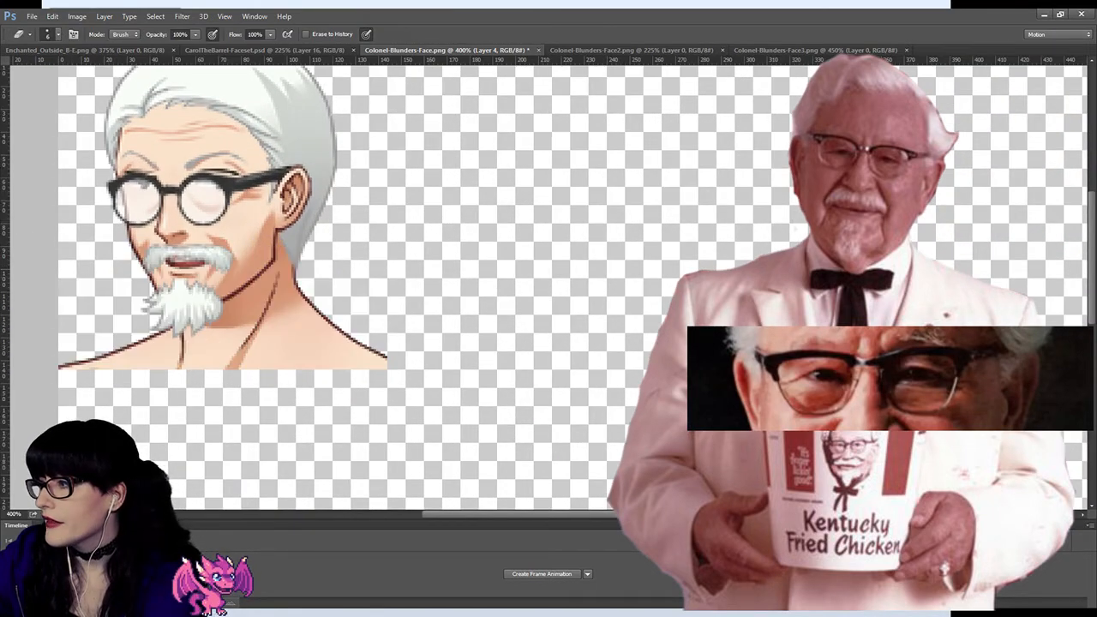
{"action": "key", "text": "ctrl+comma"}
{"action": "key", "text": "bracketright"}
{"action": "key", "text": "bracketright"}
{"action": "key", "text": "bracketright"}
{"action": "key", "text": "bracketright"}
{"action": "key", "text": "bracketright"}
{"action": "key", "text": "bracketright"}
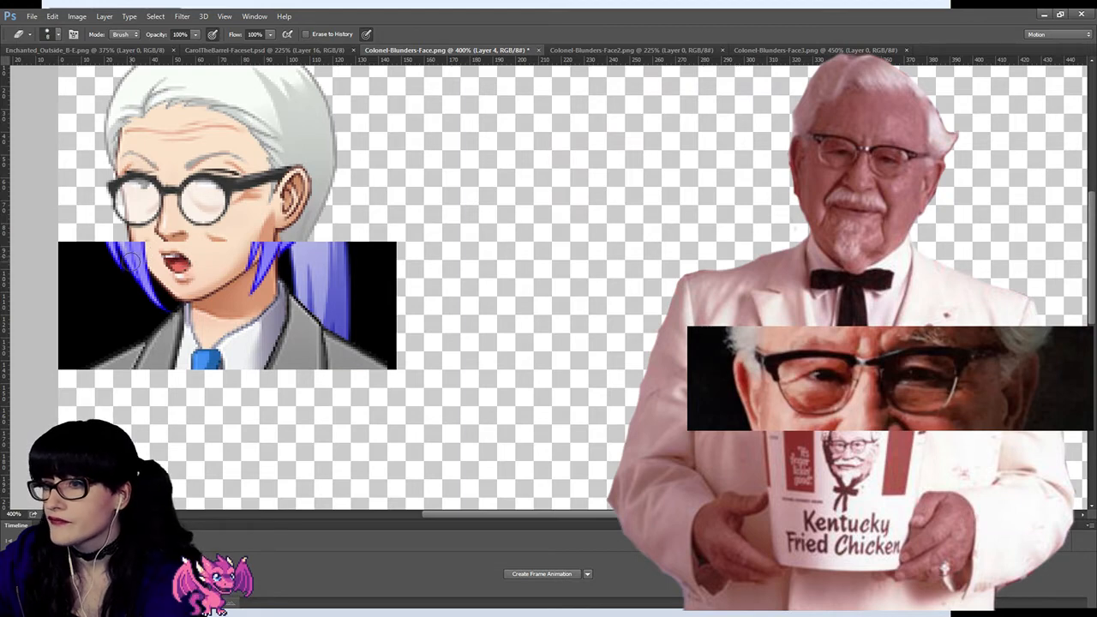
{"action": "mouse_move", "coordinate": [86, 270]}
{"action": "left_mouse_down"}
{"action": "mouse_move", "coordinate": [54, 318]}
{"action": "mouse_move", "coordinate": [134, 277]}
{"action": "left_mouse_up"}
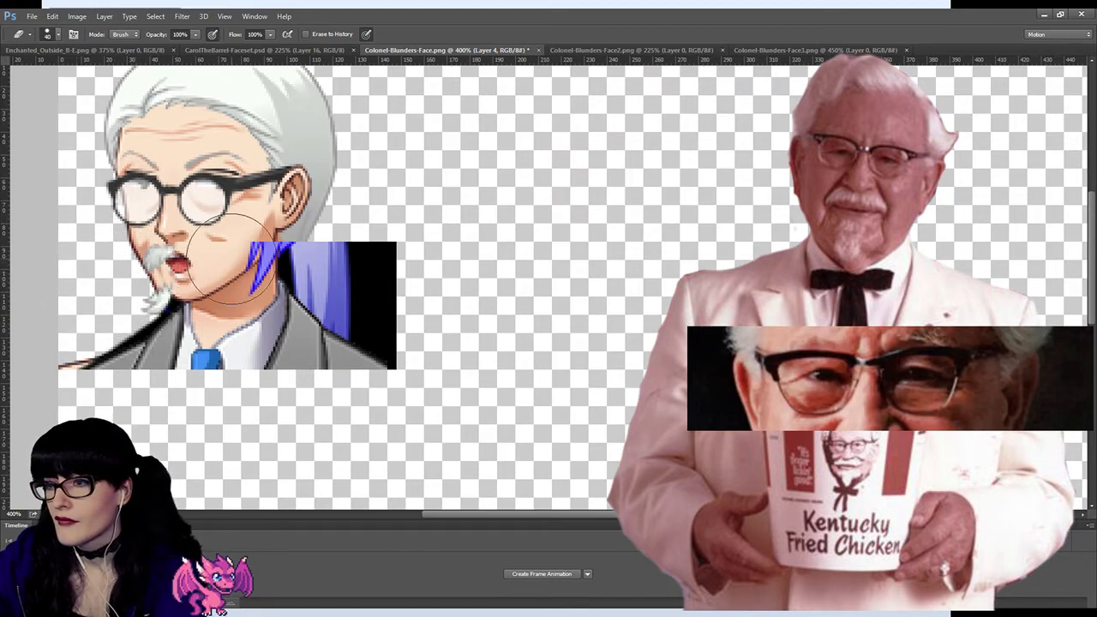
{"action": "mouse_move", "coordinate": [287, 261]}
{"action": "left_mouse_down"}
{"action": "mouse_move", "coordinate": [336, 243]}
{"action": "mouse_move", "coordinate": [407, 314]}
{"action": "mouse_move", "coordinate": [369, 291]}
{"action": "mouse_move", "coordinate": [343, 252]}
{"action": "mouse_move", "coordinate": [372, 294]}
{"action": "mouse_move", "coordinate": [431, 337]}
{"action": "left_mouse_up"}
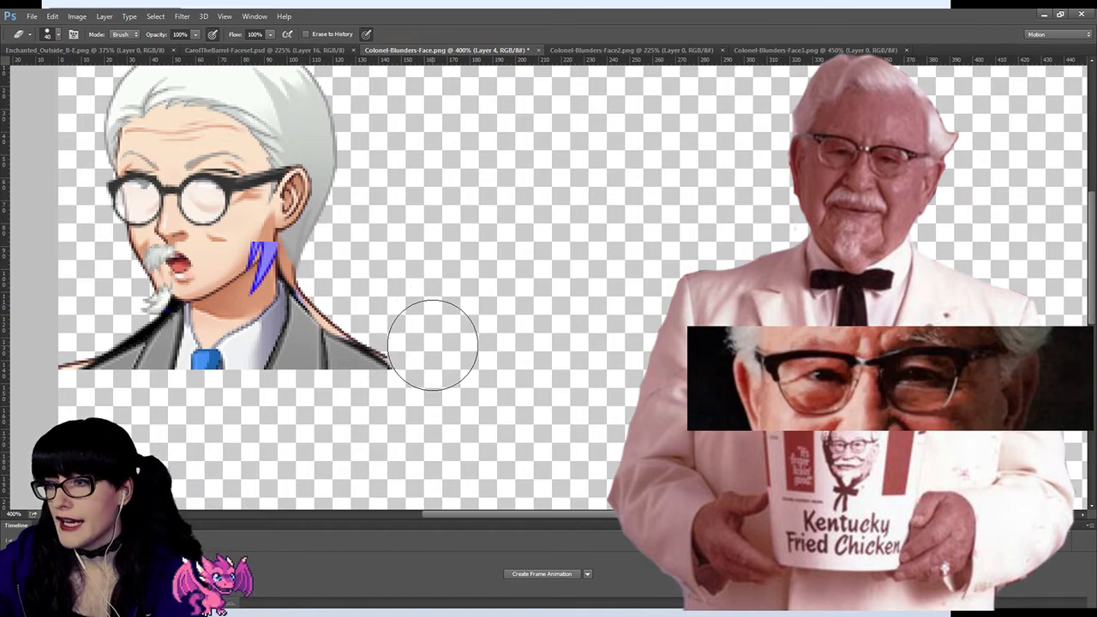
{"action": "key", "text": "ctrl+z"}
{"action": "left_click", "coordinate": [117, 298]}
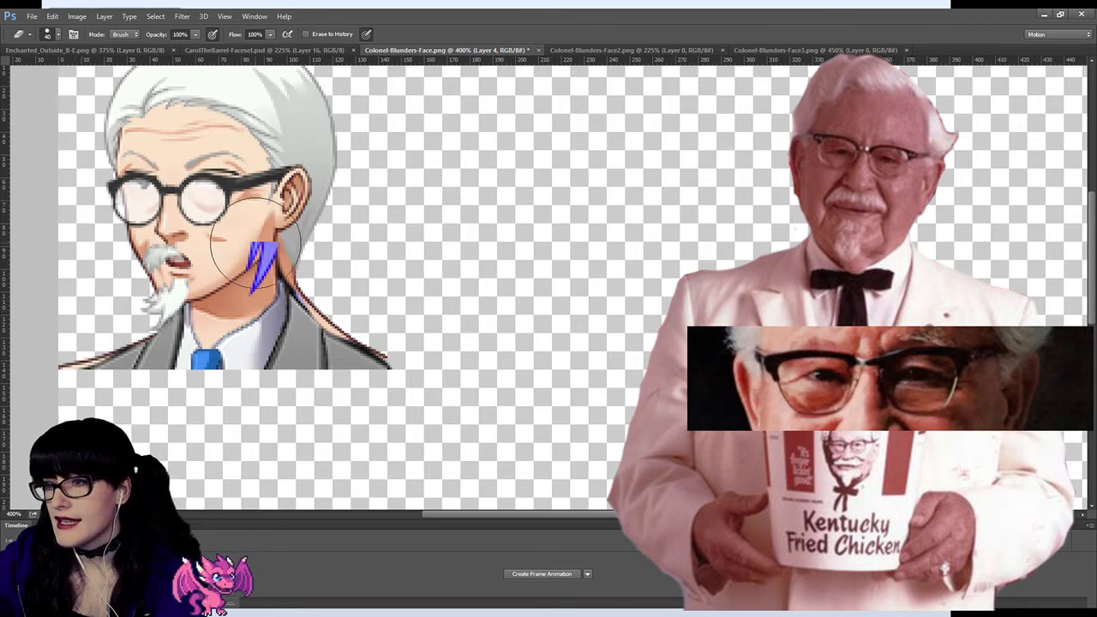
{"action": "mouse_move", "coordinate": [252, 248]}
{"action": "left_mouse_down"}
{"action": "mouse_move", "coordinate": [245, 238]}
{"action": "mouse_move", "coordinate": [209, 267]}
{"action": "left_mouse_up"}
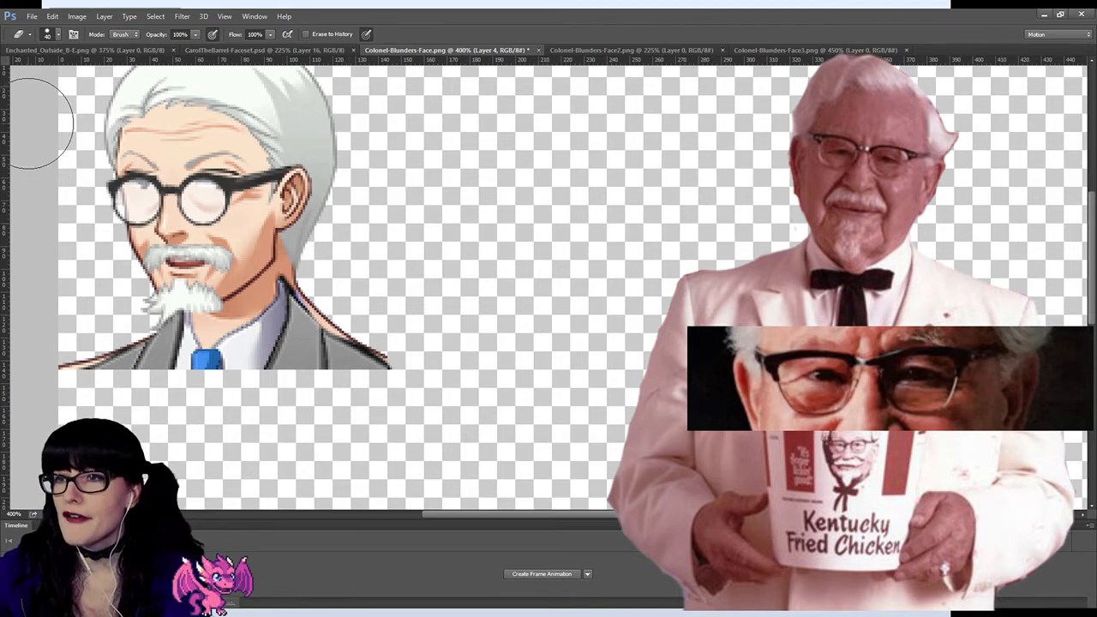
Step: Delete the pasted grey suit layer from the Colonel's portrait
{"action": "key", "text": "v"}
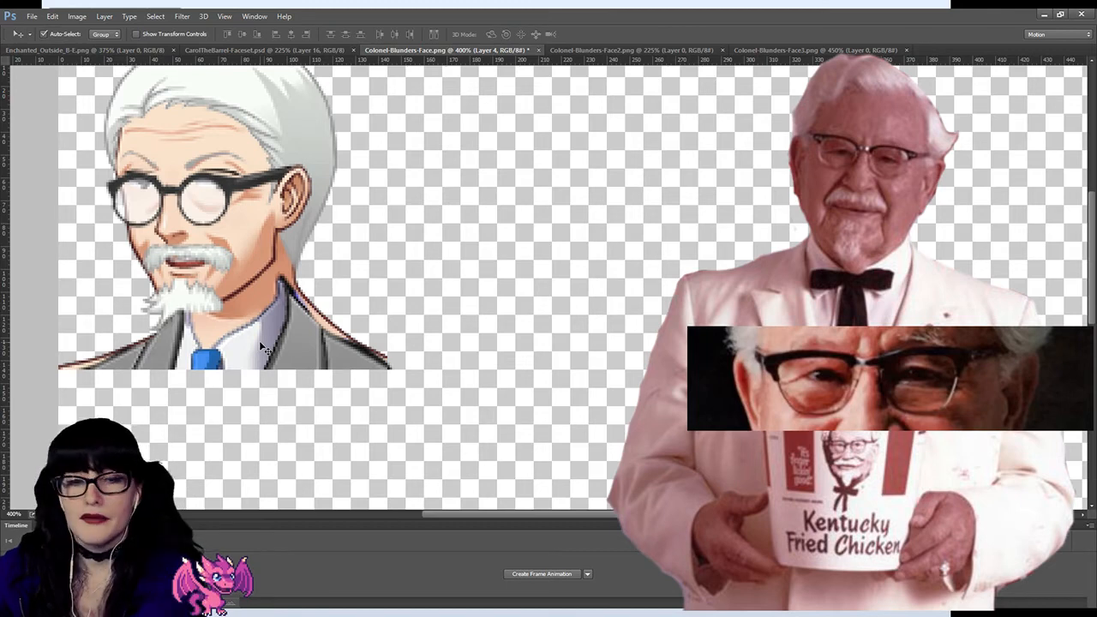
{"action": "key", "text": "Delete"}
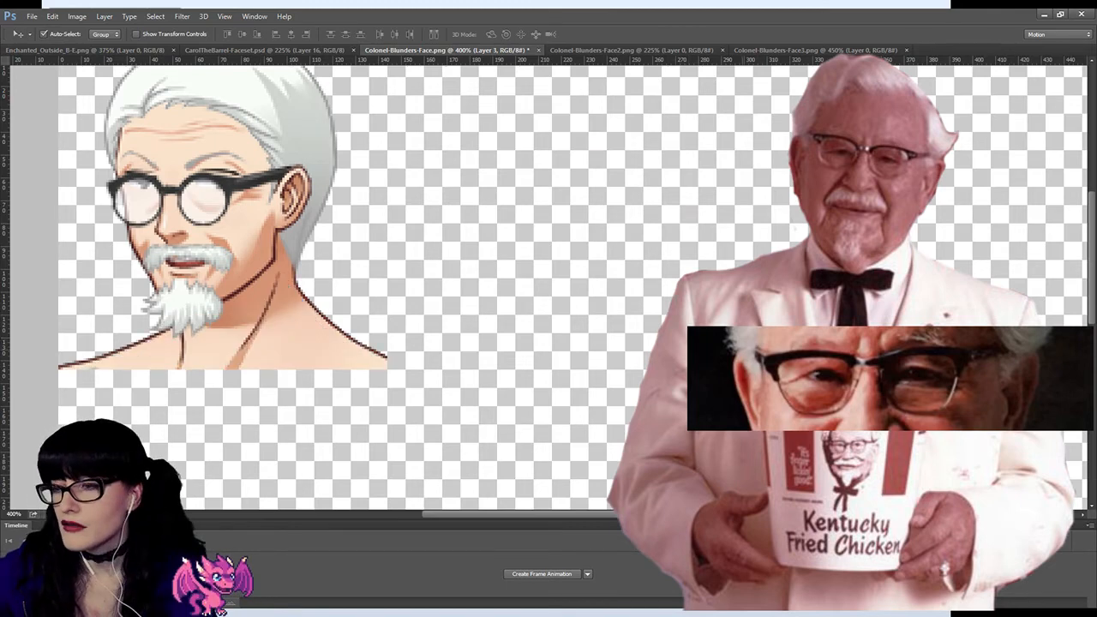
Step: Paste the bald man's faceset as a layer, copy the collar and brown suit area of its upper-left portrait, and remove the sheet
{"action": "key", "text": "ctrl+z"}
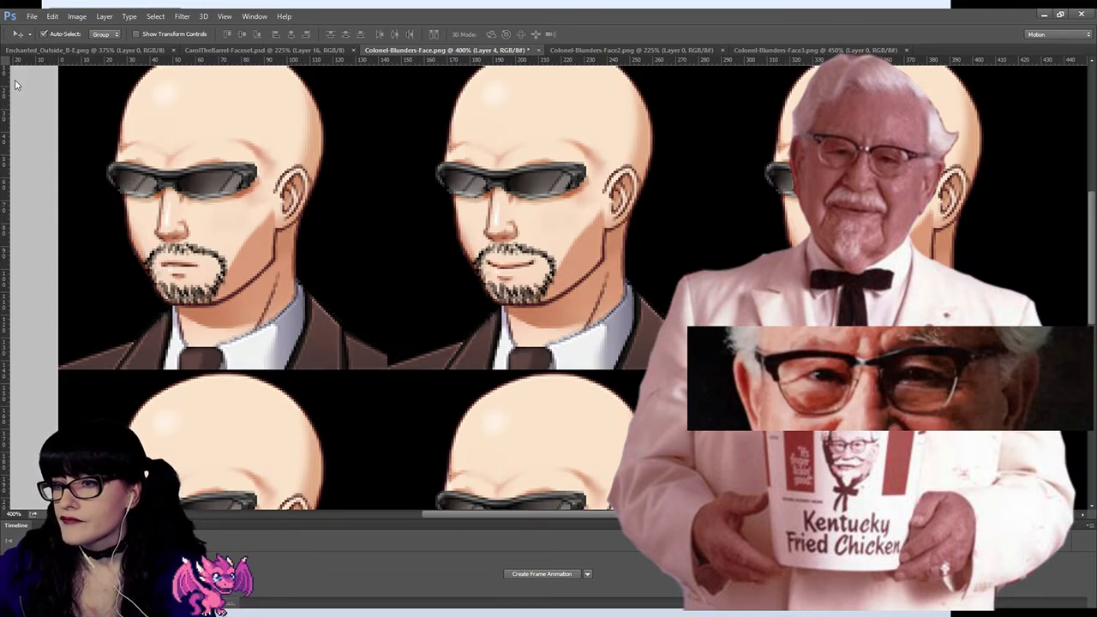
{"action": "key", "text": "m"}
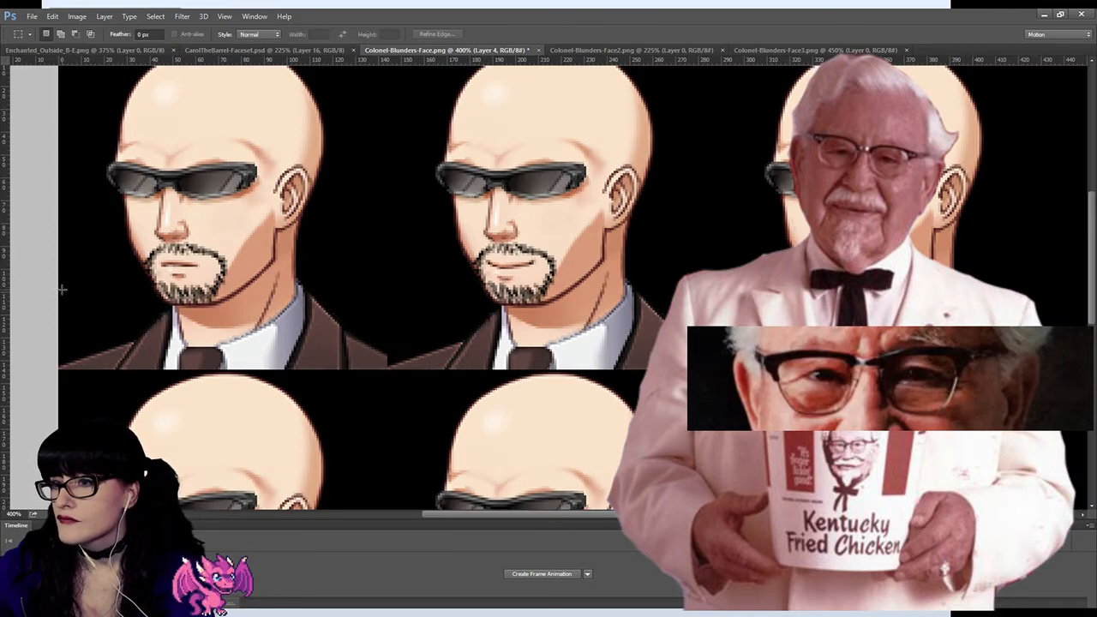
{"action": "left_click_drag", "start_coordinate": [60, 290], "coordinate": [394, 371]}
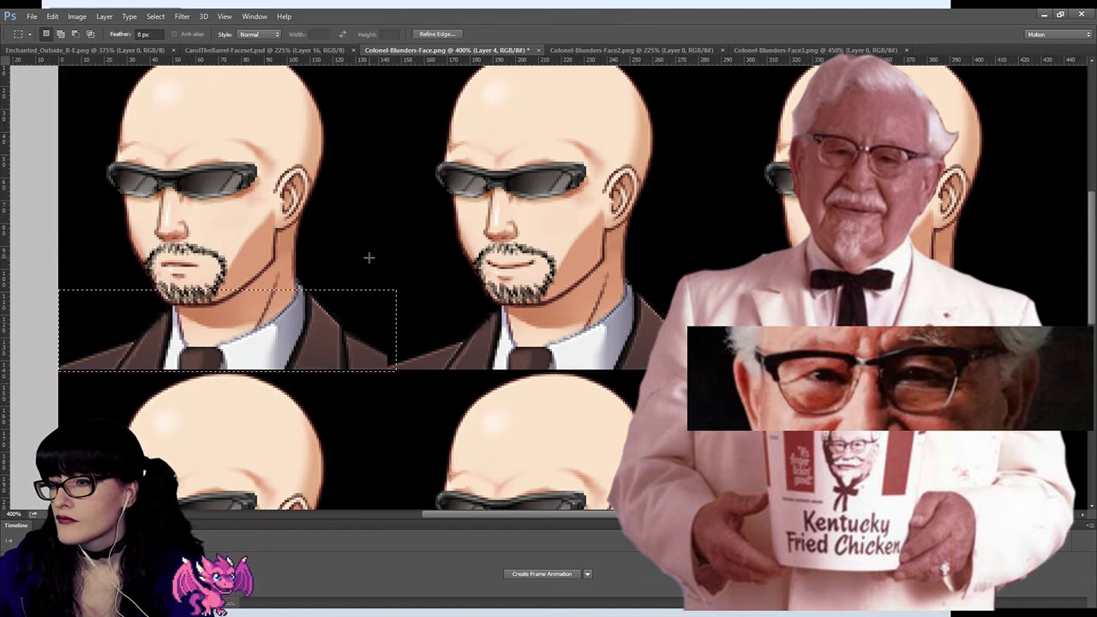
{"action": "left_click", "coordinate": [370, 258]}
{"action": "left_click_drag", "start_coordinate": [390, 269], "coordinate": [58, 378]}
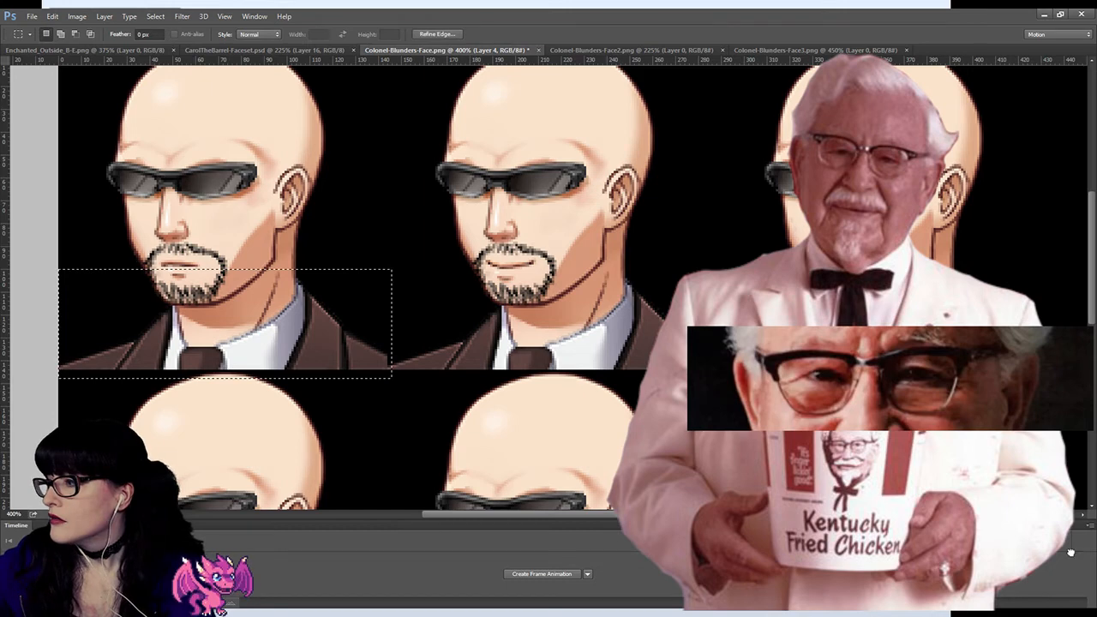
{"action": "left_click", "coordinate": [1077, 574]}
{"action": "left_click", "coordinate": [432, 282]}
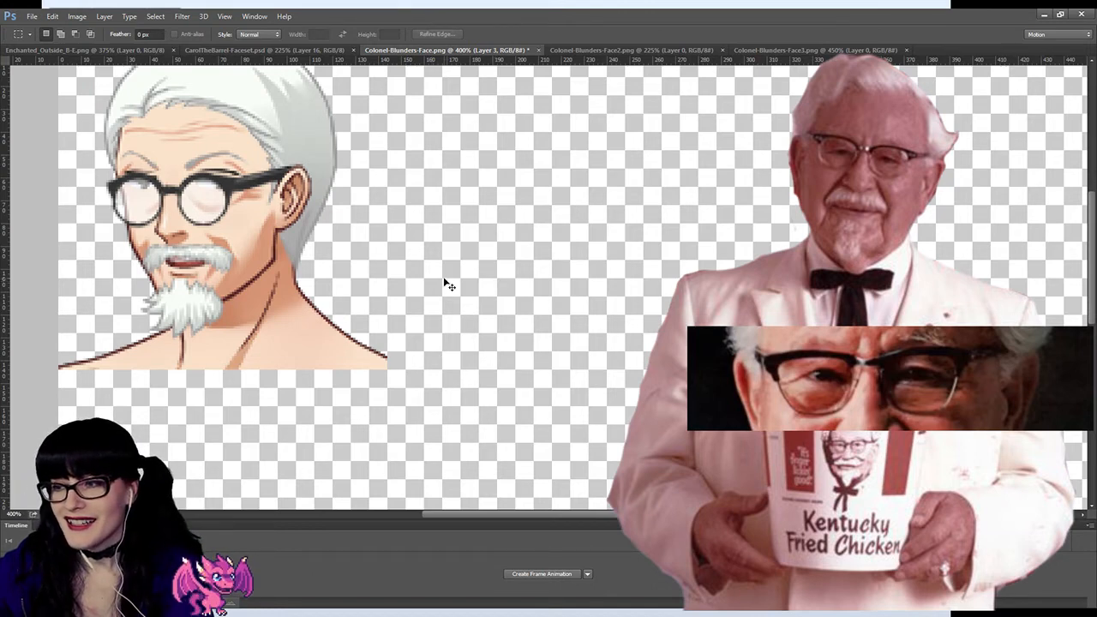
Step: Paste the copied brown suit piece and align it over the Colonel's neck and shoulders
{"action": "key", "text": "ctrl+v"}
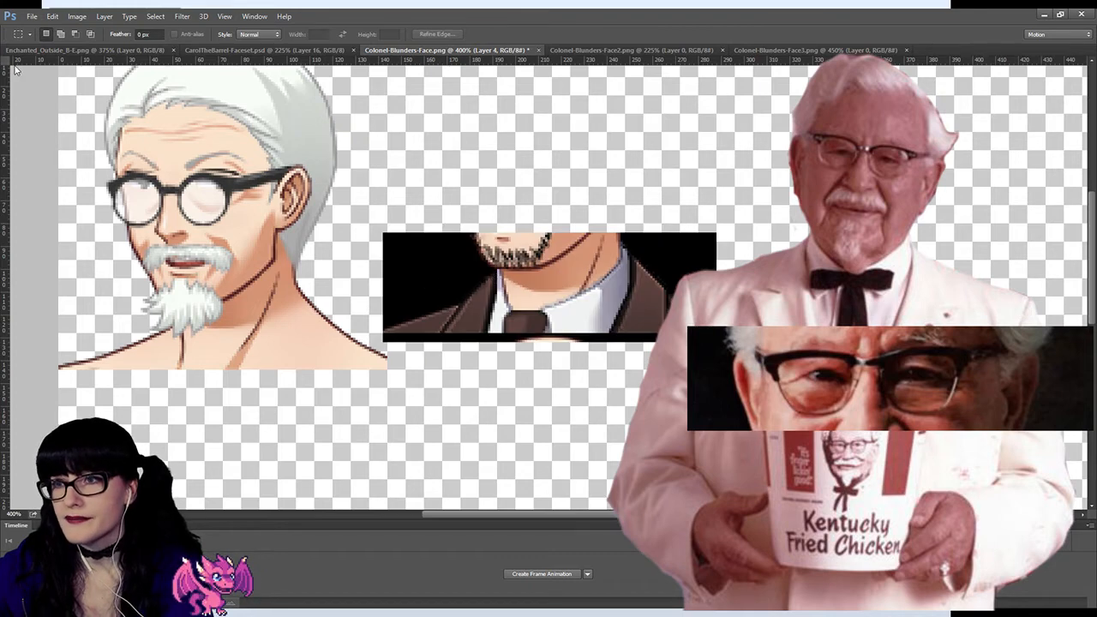
{"action": "key", "text": "v"}
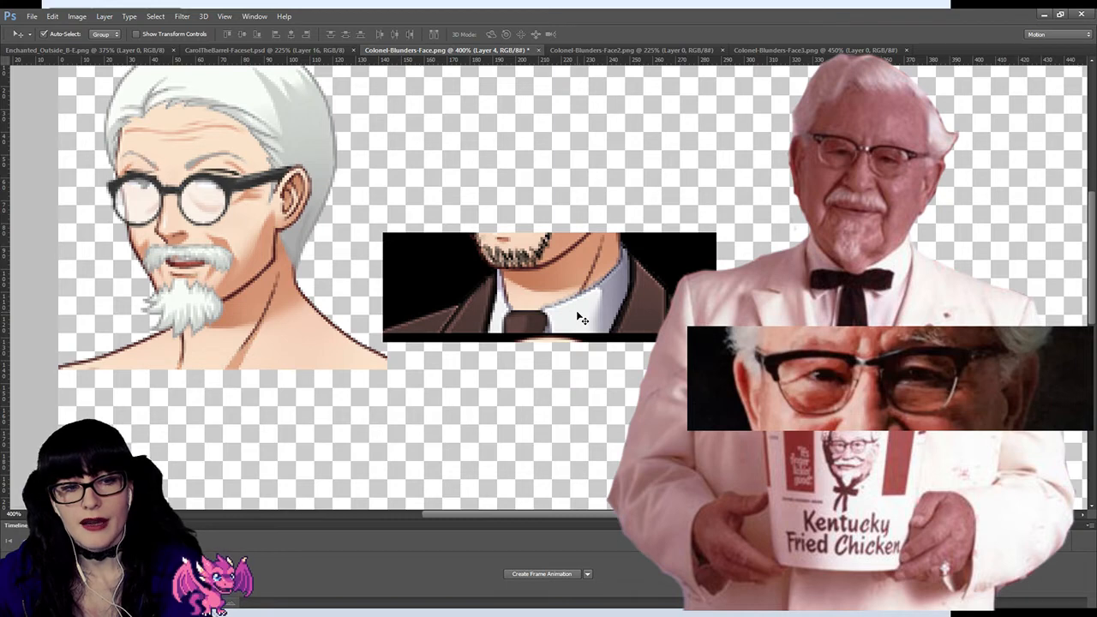
{"action": "left_click_drag", "start_coordinate": [576, 312], "coordinate": [249, 337]}
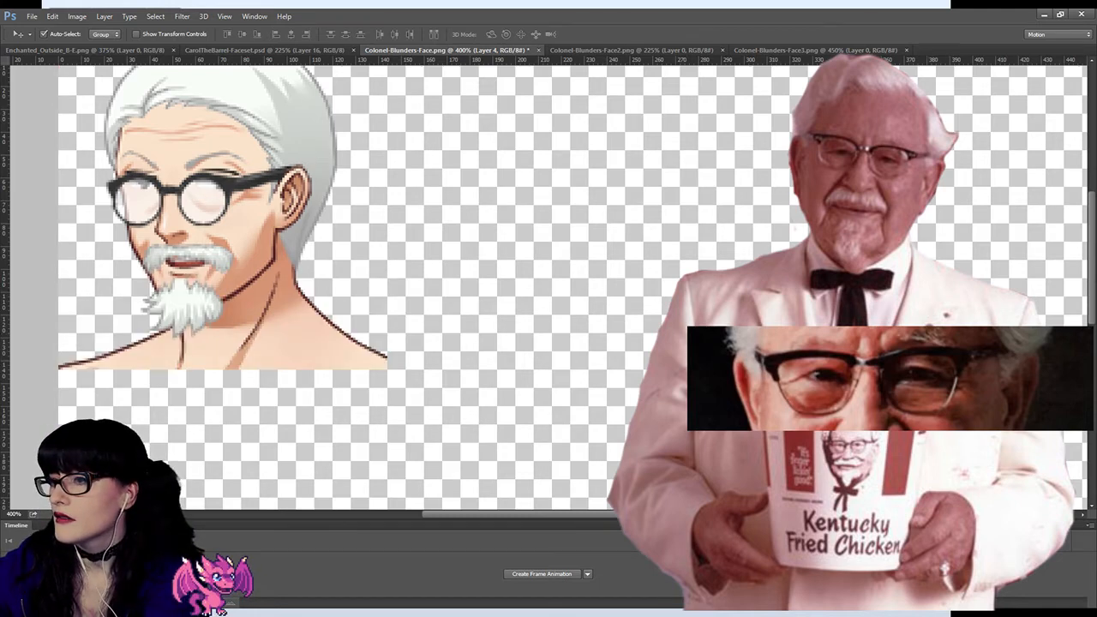
Step: Delete the black background beside both shoulders and beneath the brown suit with the Magic Wand, and clear the selection
{"action": "key", "text": "w"}
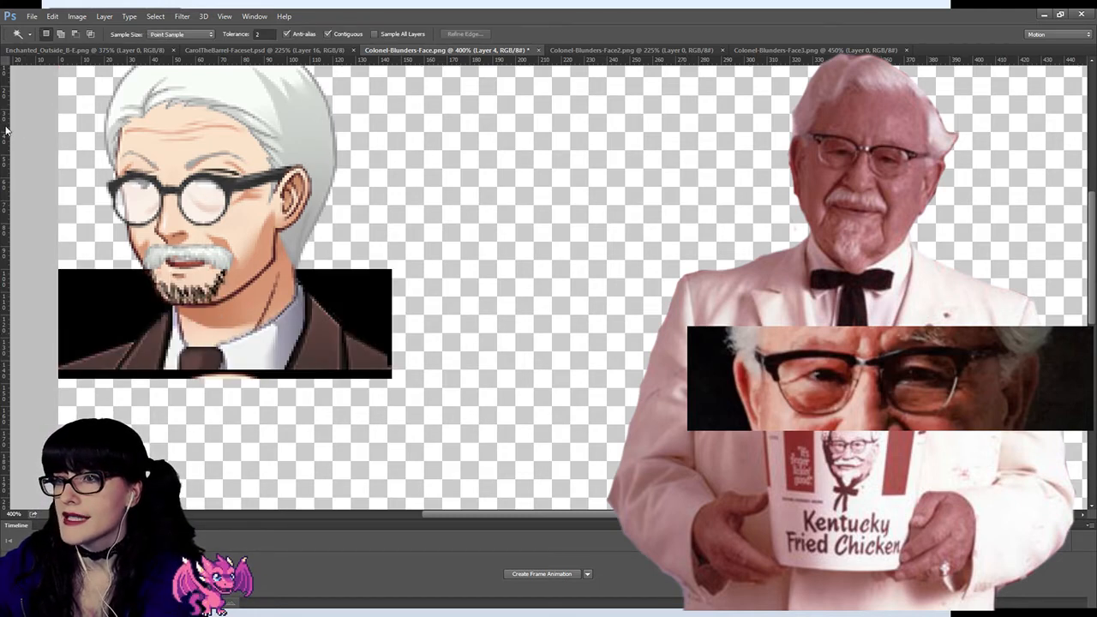
{"action": "left_click", "coordinate": [353, 278]}
{"action": "key", "text": "Delete"}
{"action": "left_click", "coordinate": [67, 305]}
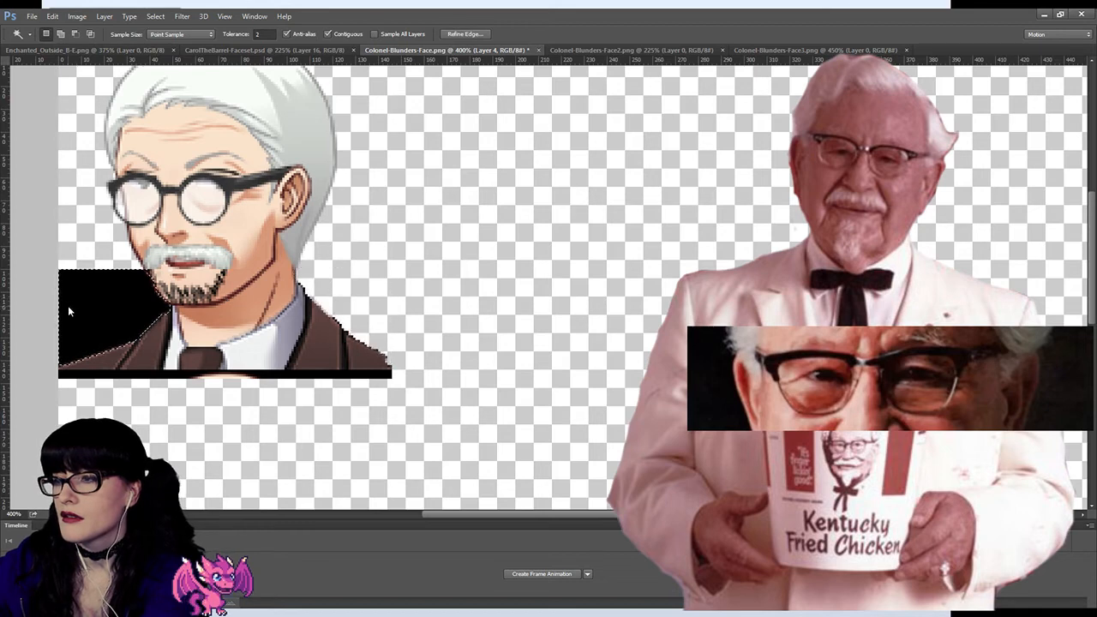
{"action": "key", "text": "Delete"}
{"action": "left_click", "coordinate": [119, 375]}
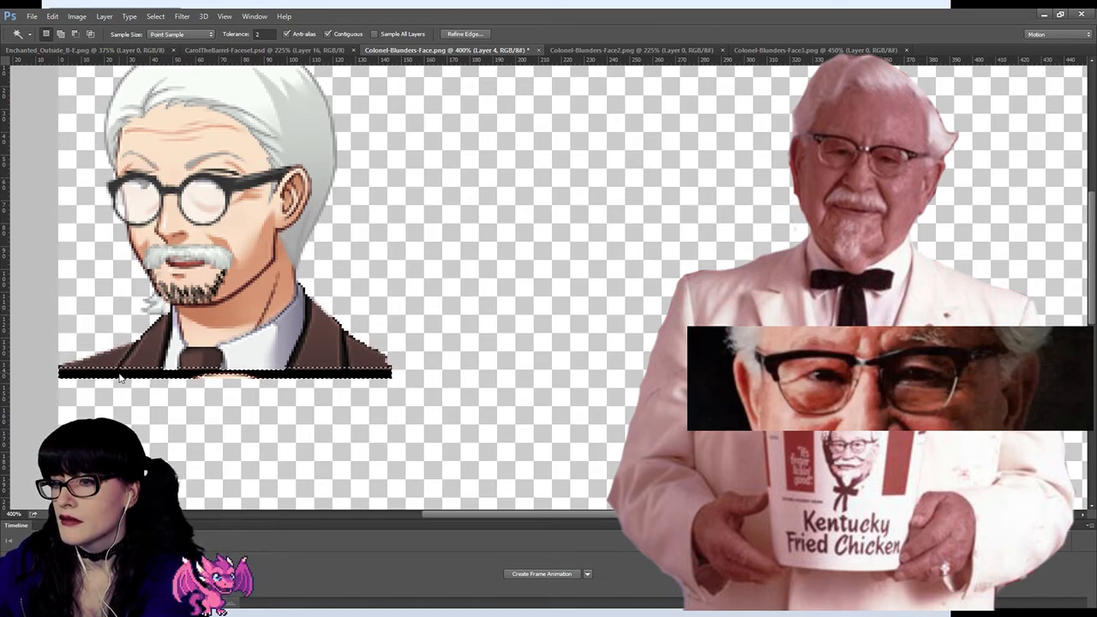
{"action": "key", "text": "Delete"}
{"action": "key", "text": "ctrl+d"}
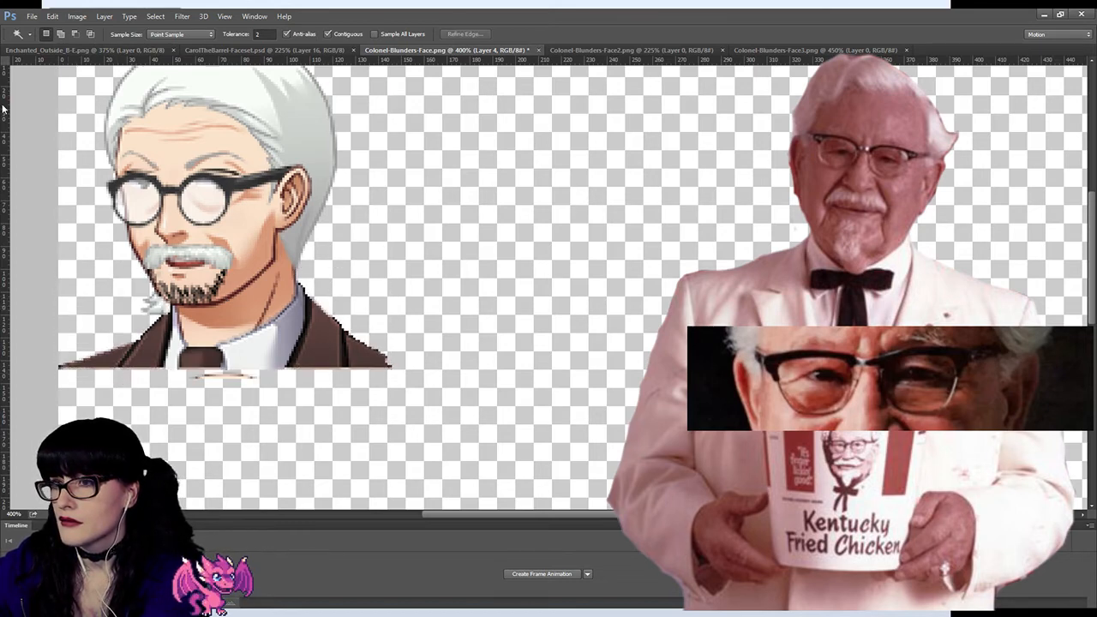
Step: Delete the leftover skin fragments beneath the brown suit and nudge the suit down slightly to the portrait's lower edge
{"action": "key", "text": "m"}
{"action": "left_click_drag", "start_coordinate": [175, 371], "coordinate": [306, 402]}
{"action": "key", "text": "Delete"}
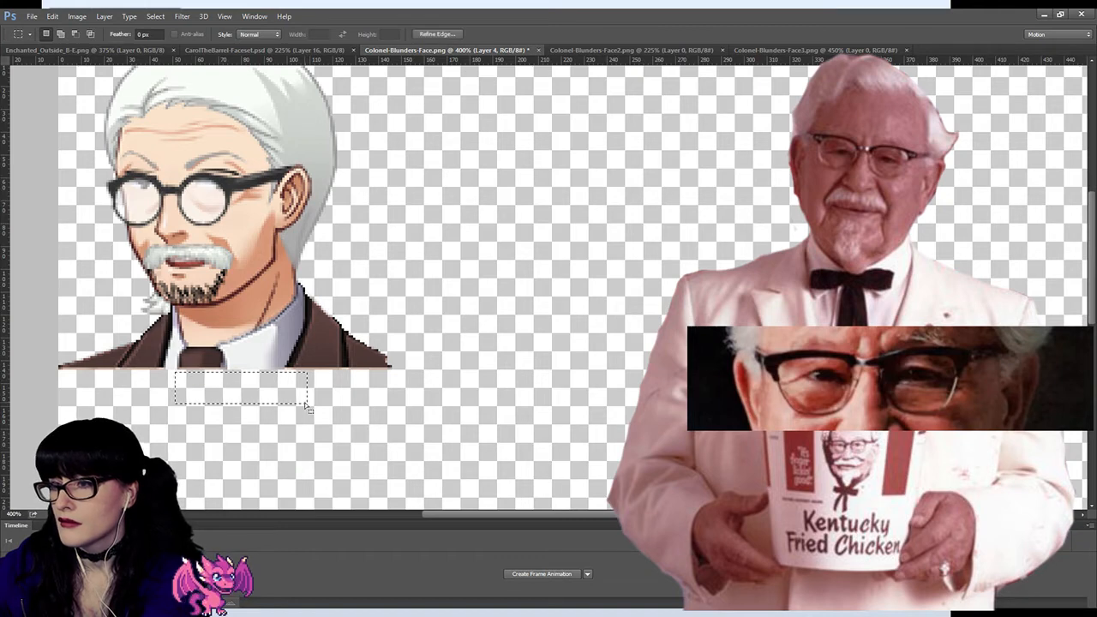
{"action": "key", "text": "ctrl+d"}
{"action": "key", "text": "v"}
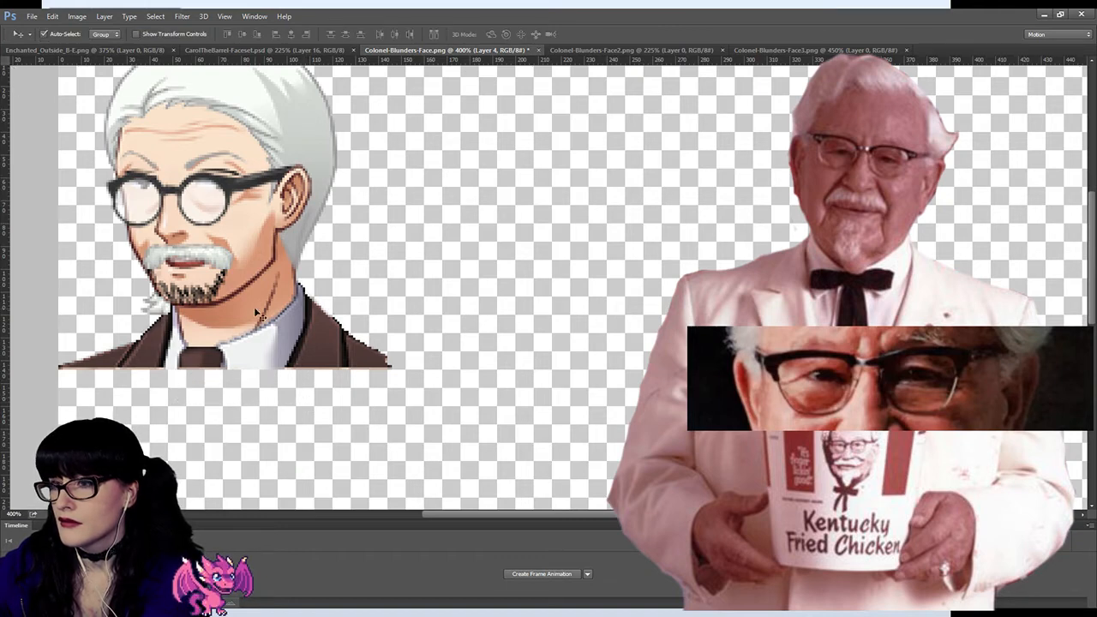
{"action": "left_click_drag", "start_coordinate": [264, 324], "coordinate": [264, 326]}
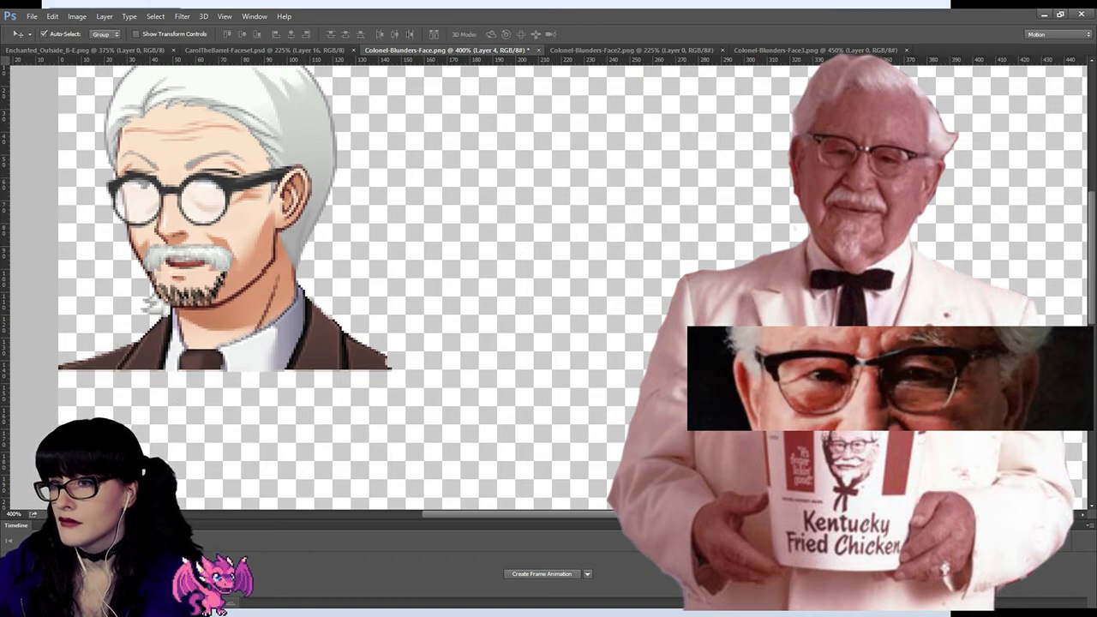
Step: Erase the pasted jaw and dark goatee above the brown suit with the Eraser, exposing the Colonel's white beard
{"action": "key", "text": "b"}
{"action": "key", "text": "e"}
{"action": "mouse_move", "coordinate": [257, 267]}
{"action": "left_mouse_down"}
{"action": "mouse_move", "coordinate": [227, 260]}
{"action": "mouse_move", "coordinate": [184, 279]}
{"action": "mouse_move", "coordinate": [216, 254]}
{"action": "mouse_move", "coordinate": [207, 293]}
{"action": "left_mouse_up"}
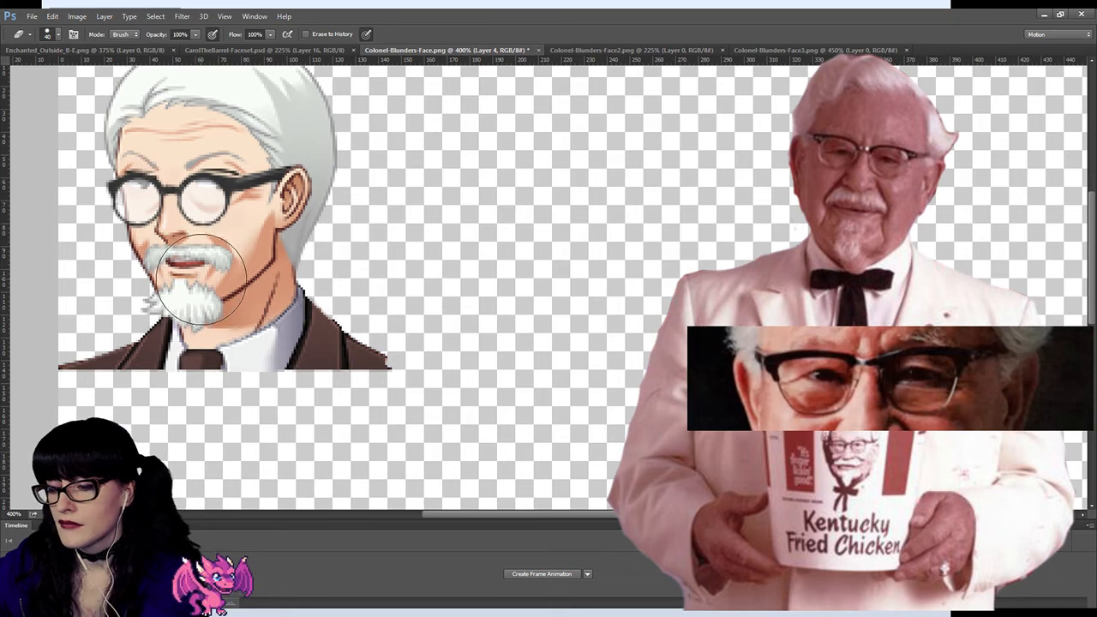
{"action": "key", "text": "["}
{"action": "mouse_move", "coordinate": [194, 302]}
{"action": "left_mouse_down"}
{"action": "mouse_move", "coordinate": [203, 295]}
{"action": "mouse_move", "coordinate": [193, 304]}
{"action": "left_mouse_up"}
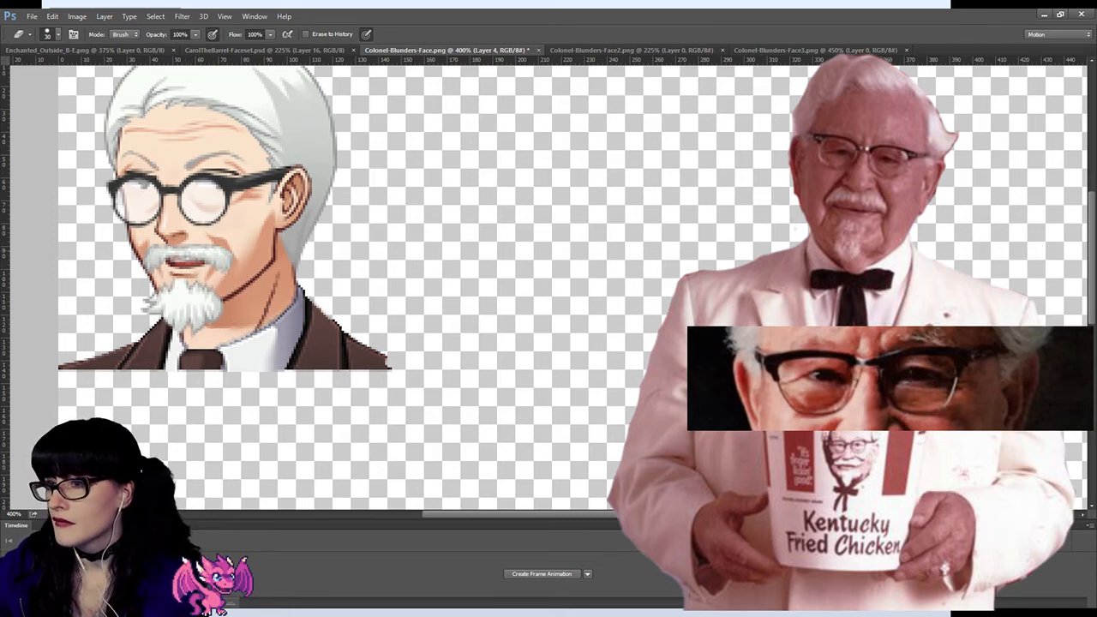
Step: Erase the suit pixels covering the lower-left tip of the white beard with the Eraser reduced to 2 px
{"action": "key", "text": "h"}
{"action": "key", "text": "z"}
{"action": "left_click", "coordinate": [150, 330]}
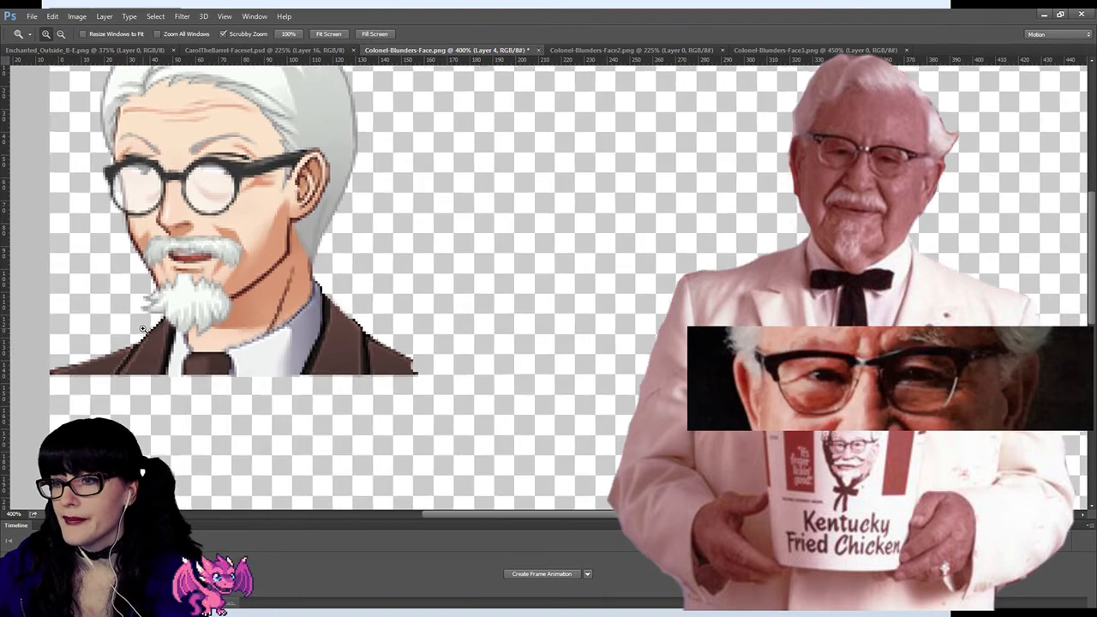
{"action": "left_click", "coordinate": [150, 330]}
{"action": "left_click", "coordinate": [149, 330]}
{"action": "left_click", "coordinate": [150, 330]}
{"action": "left_click", "coordinate": [147, 330]}
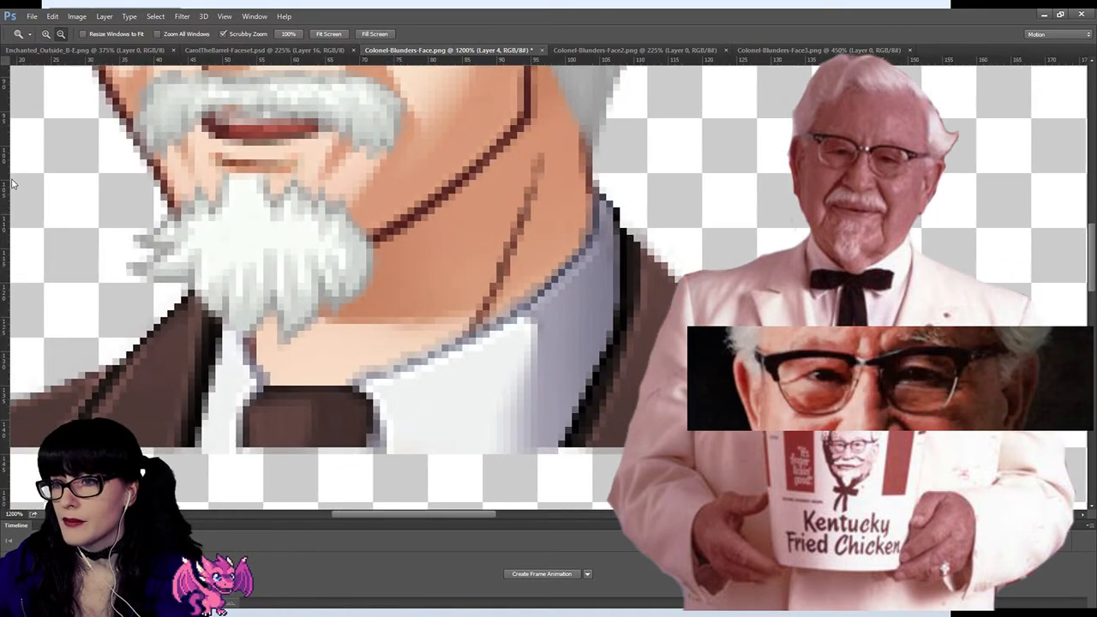
{"action": "key", "text": "b"}
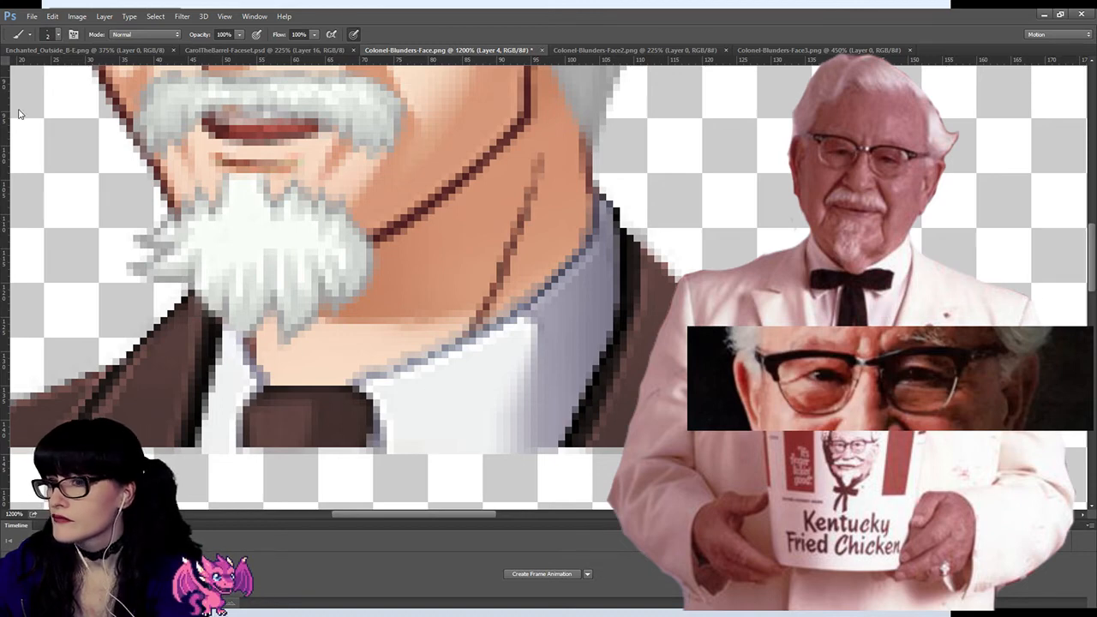
{"action": "key", "text": "e"}
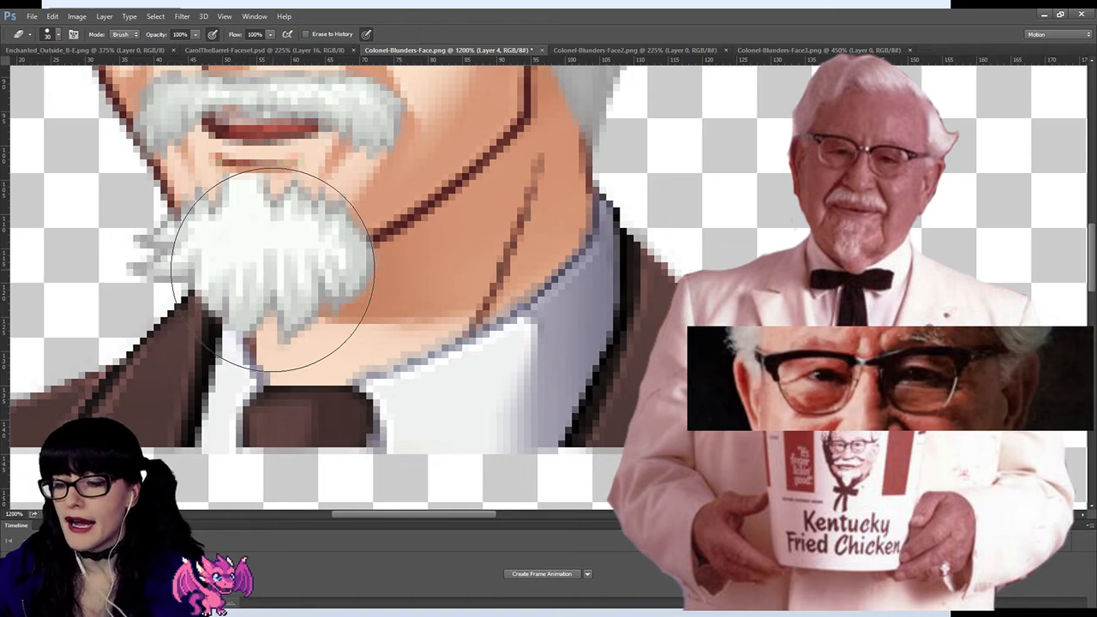
{"action": "key", "text": "bracketleft"}
{"action": "key", "text": "bracketleft"}
{"action": "key", "text": "bracketleft"}
{"action": "key", "text": "bracketleft"}
{"action": "key", "text": "bracketleft"}
{"action": "key", "text": "bracketleft"}
{"action": "key", "text": "bracketleft"}
{"action": "key", "text": "bracketleft"}
{"action": "key", "text": "bracketleft"}
{"action": "key", "text": "bracketleft"}
{"action": "key", "text": "bracketleft"}
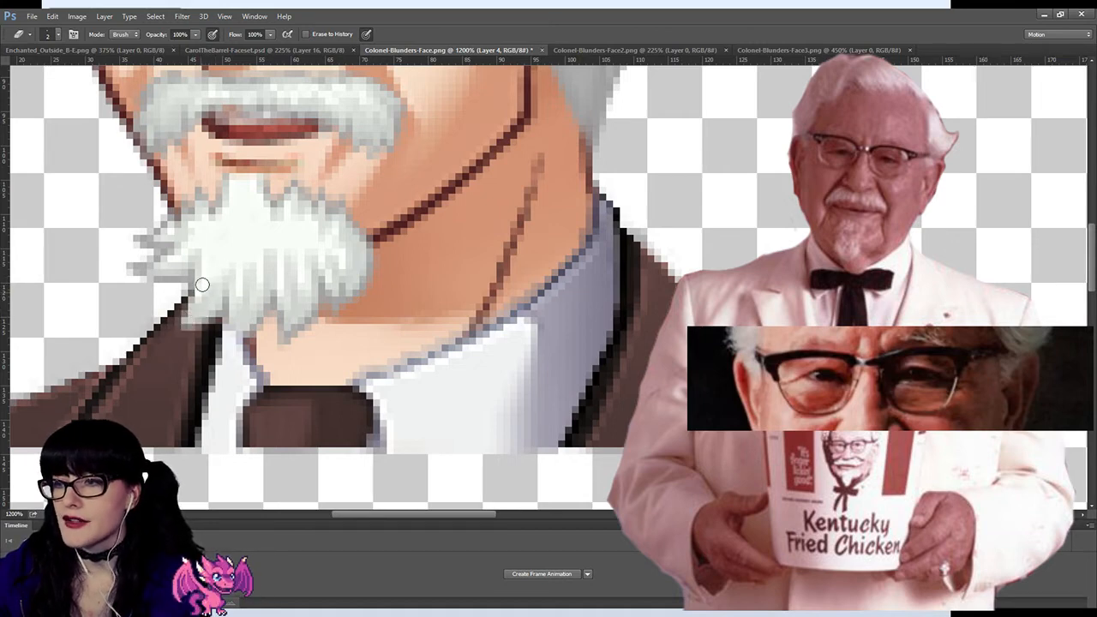
Step: Examine the brown suit's collar, lapels and shoulder edges against the Colonel's neck and beard
{"action": "left_click_drag", "start_coordinate": [472, 513], "coordinate": [503, 514]}
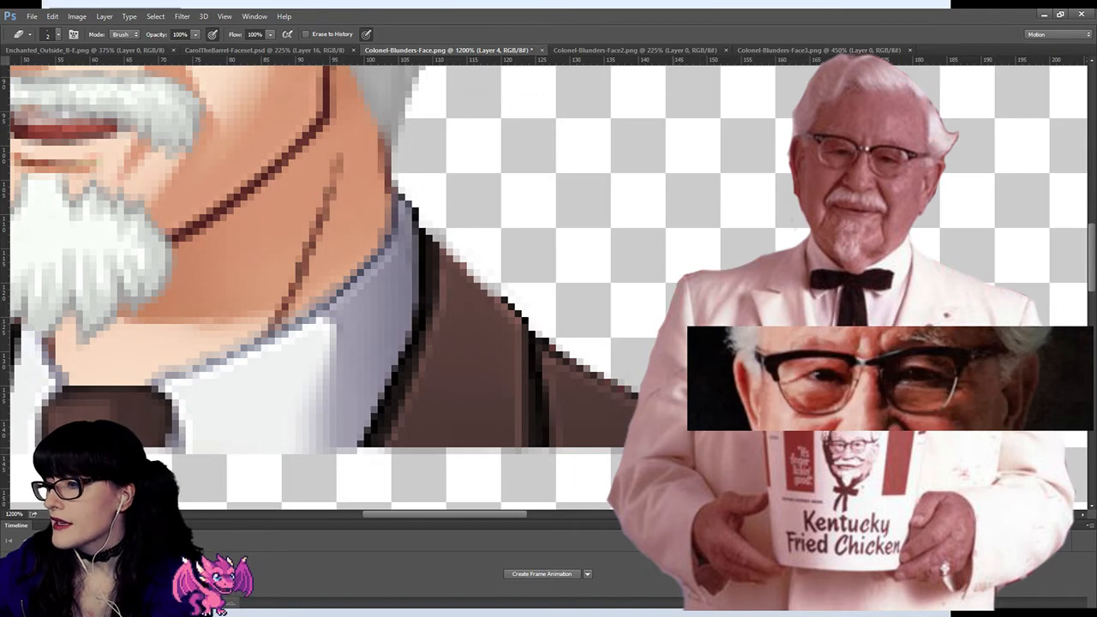
{"action": "key", "text": "m"}
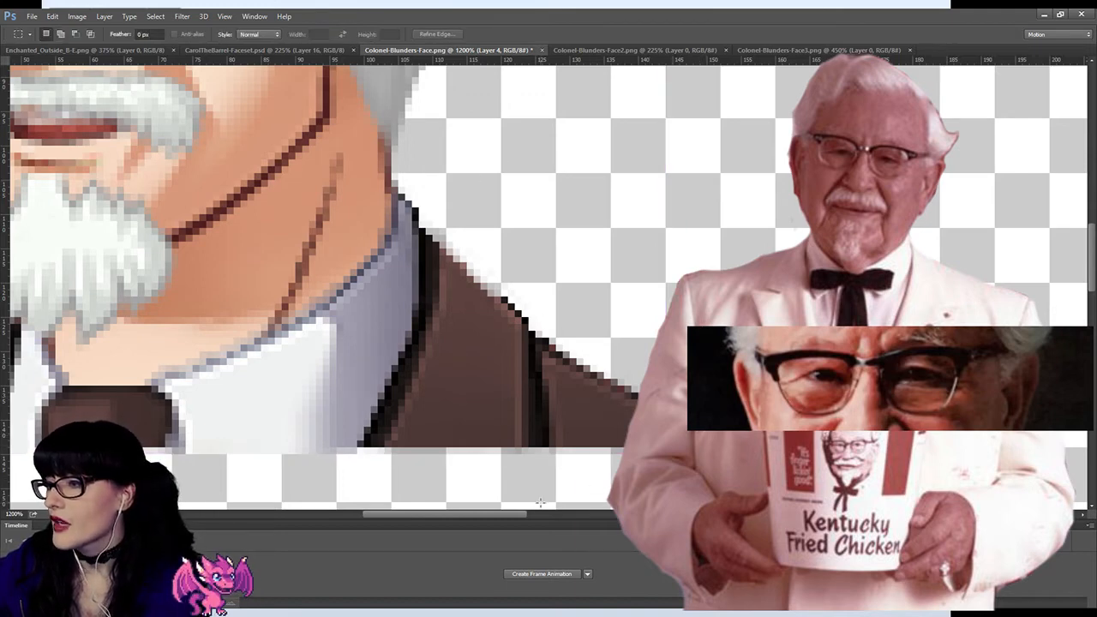
{"action": "left_click_drag", "start_coordinate": [518, 514], "coordinate": [456, 513]}
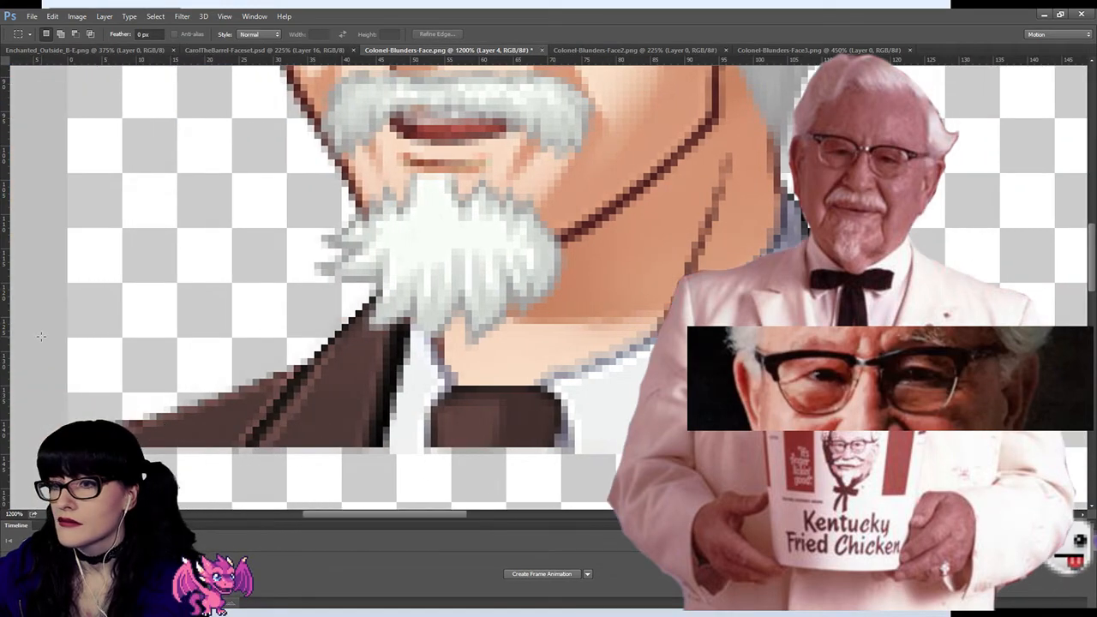
{"action": "key", "text": "z"}
{"action": "left_click", "coordinate": [459, 283], "text": "alt"}
{"action": "left_click", "coordinate": [458, 283], "text": "alt"}
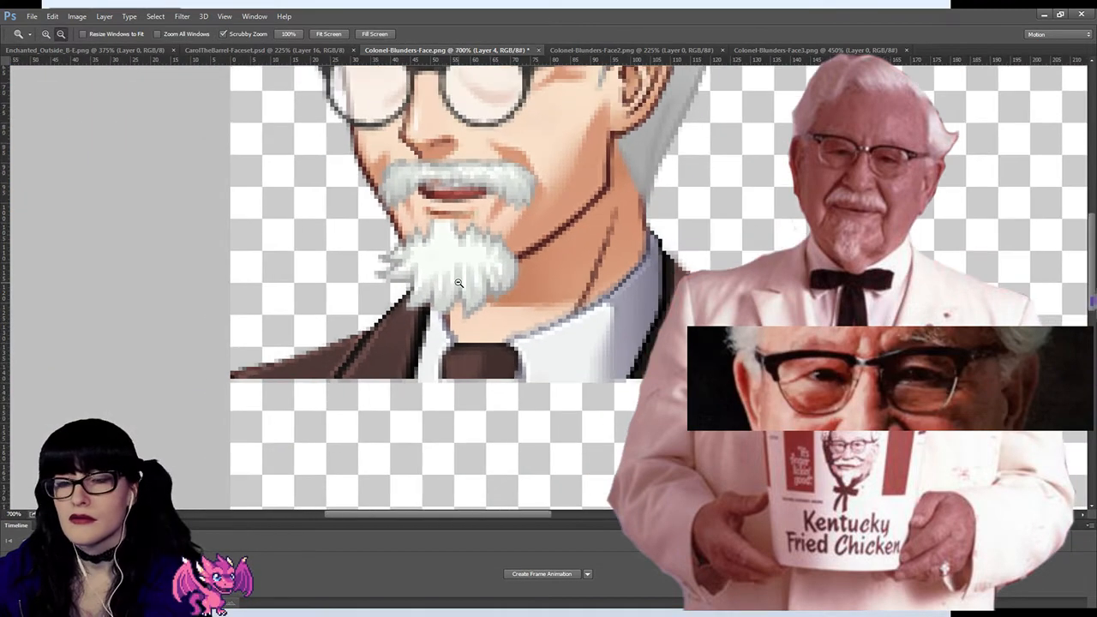
{"action": "left_click", "coordinate": [458, 283], "text": "alt"}
{"action": "left_click", "coordinate": [458, 283], "text": "alt"}
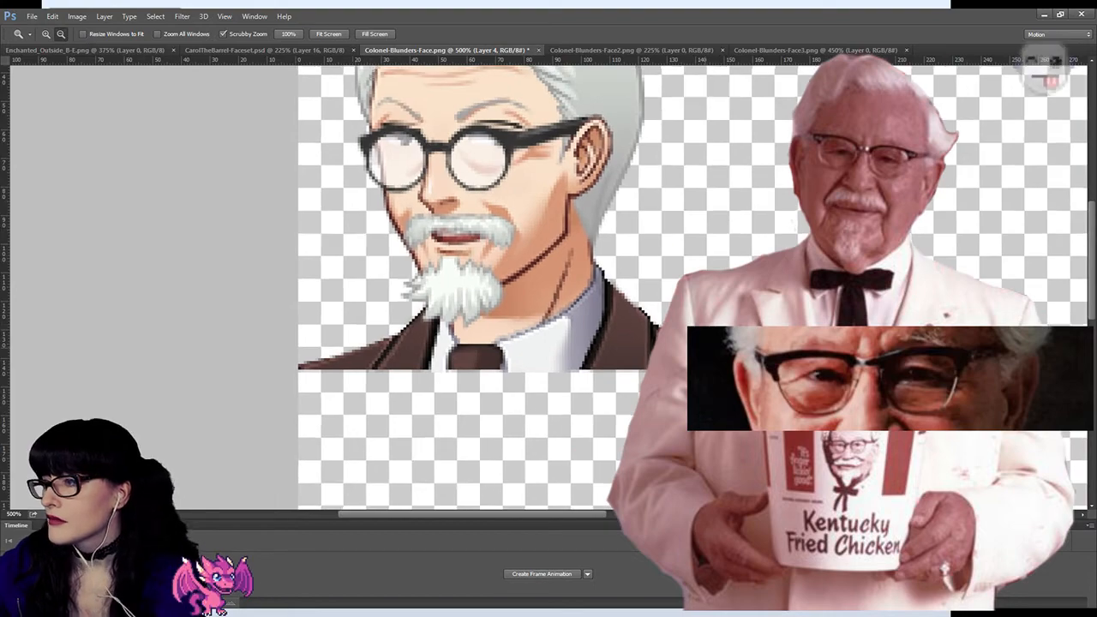
Step: Sample the brown jacket colour near the suit's right shoulder edge and ready a 1 px Pencil for retouching it
{"action": "scroll", "coordinate": [690, 356], "scroll_direction": "down", "scroll_amount": 2, "text": "alt"}
{"action": "scroll", "coordinate": [699, 358], "scroll_direction": "up", "scroll_amount": 8, "text": "alt"}
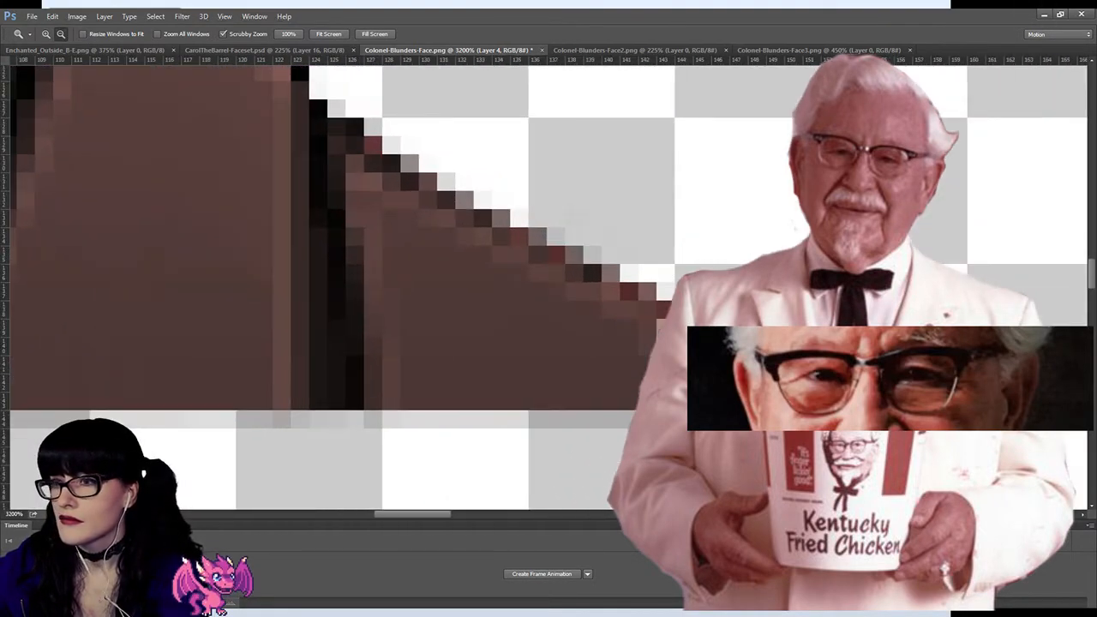
{"action": "key", "text": "i"}
{"action": "left_click", "coordinate": [510, 307]}
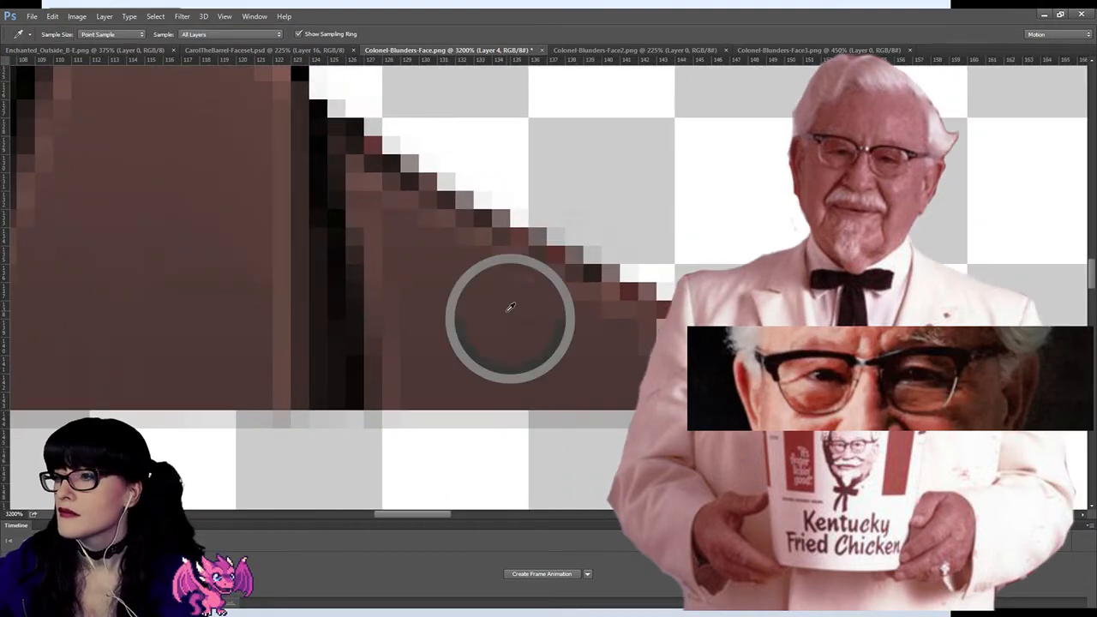
{"action": "key", "text": "b"}
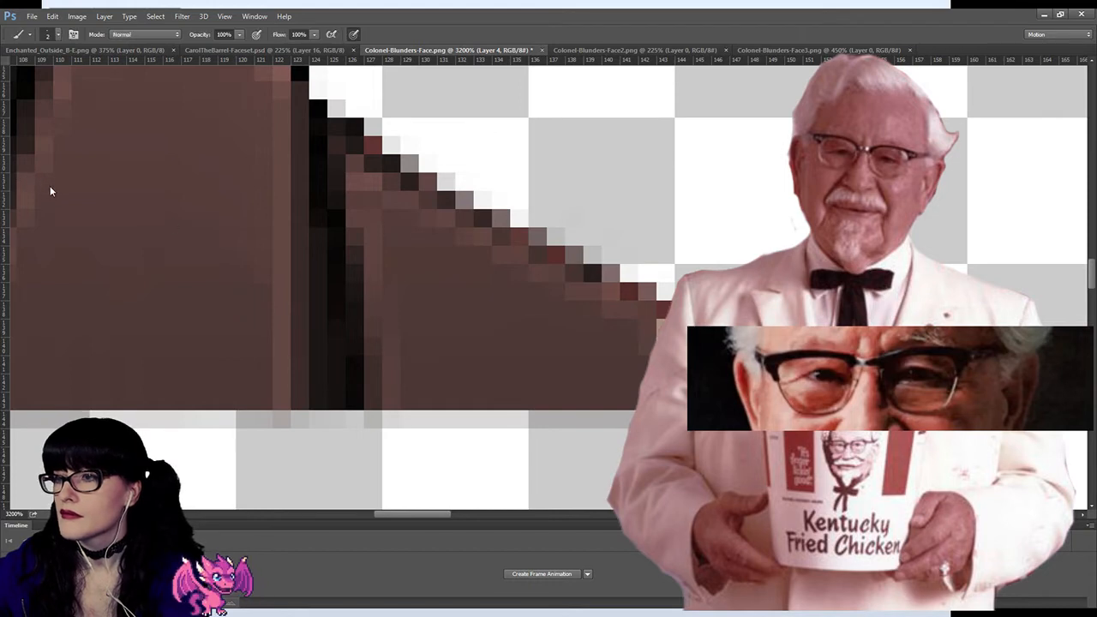
{"action": "key", "text": "shift+b"}
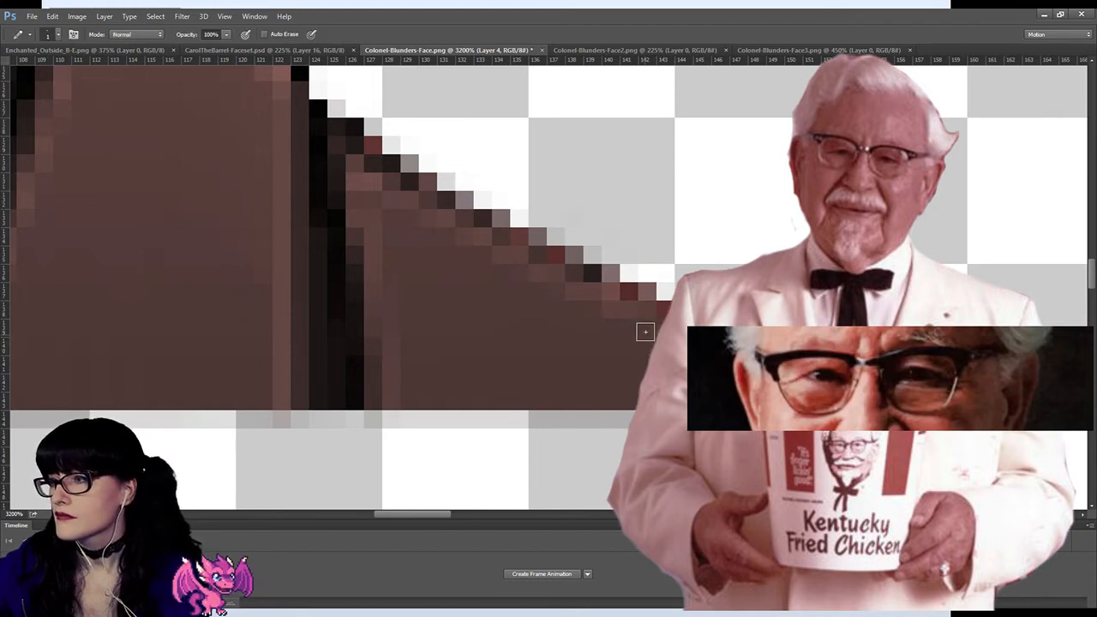
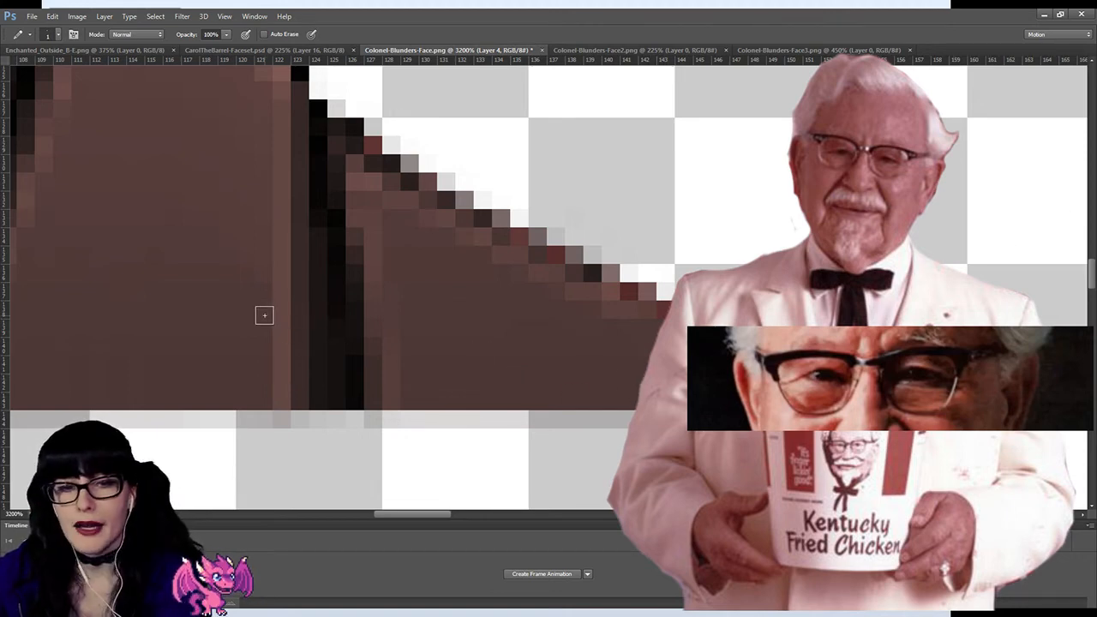
Step: Delete the stray semi-transparent pixels below the portrait's bottom edge using a rectangular marquee selection across its full width, then deselect
{"action": "key", "text": "z"}
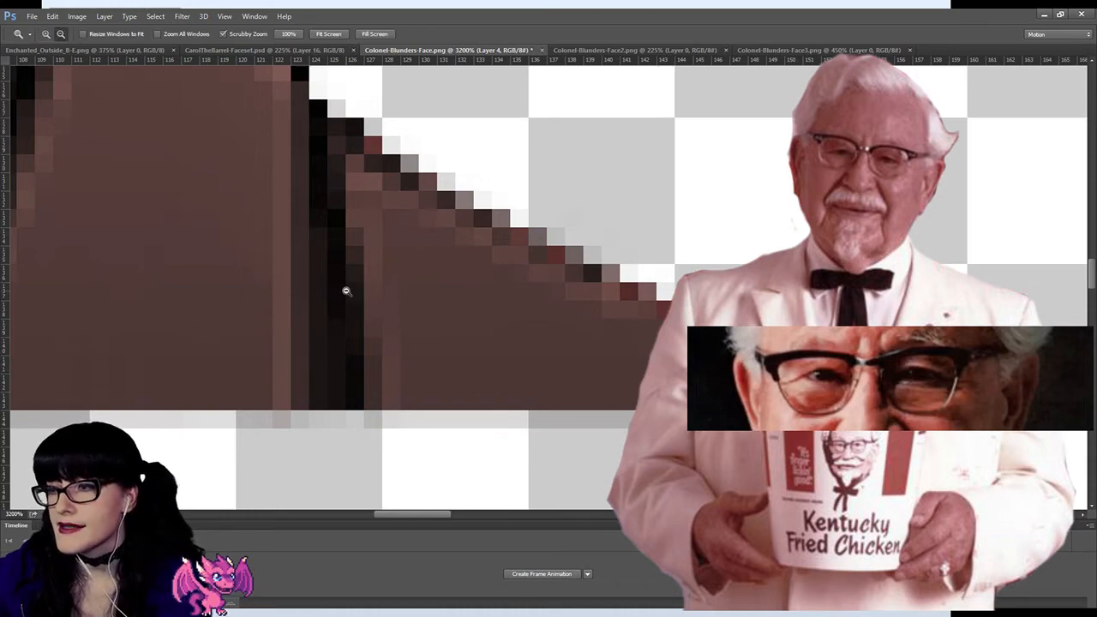
{"action": "left_click", "coordinate": [342, 291], "text": "alt"}
{"action": "left_click", "coordinate": [342, 292], "text": "alt"}
{"action": "left_click", "coordinate": [321, 278], "text": "alt"}
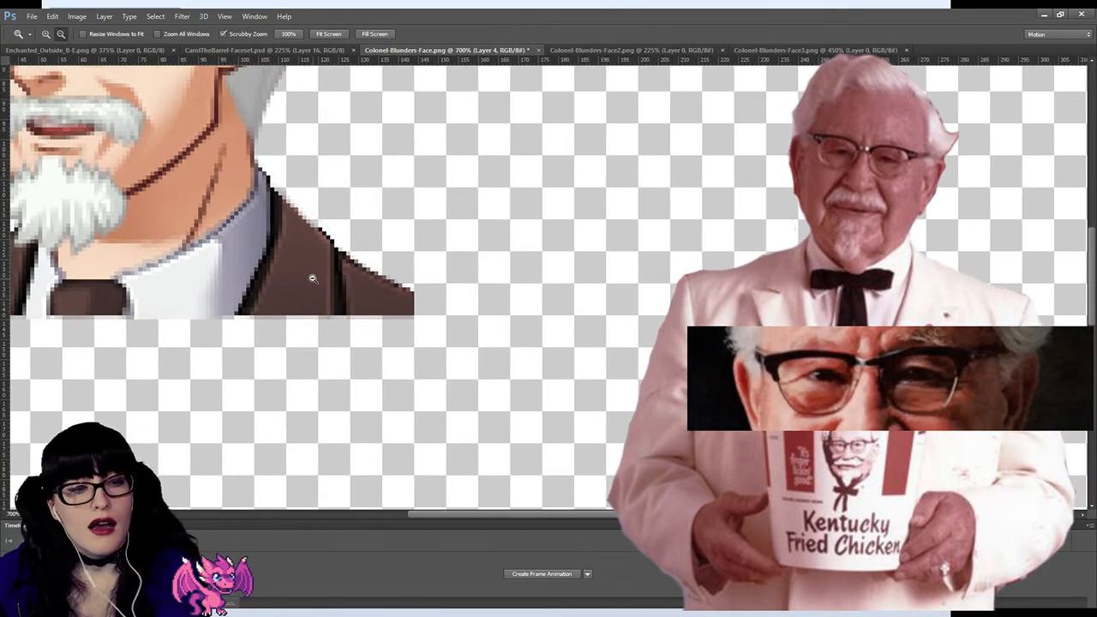
{"action": "left_click", "coordinate": [312, 280]}
{"action": "left_click", "coordinate": [313, 280]}
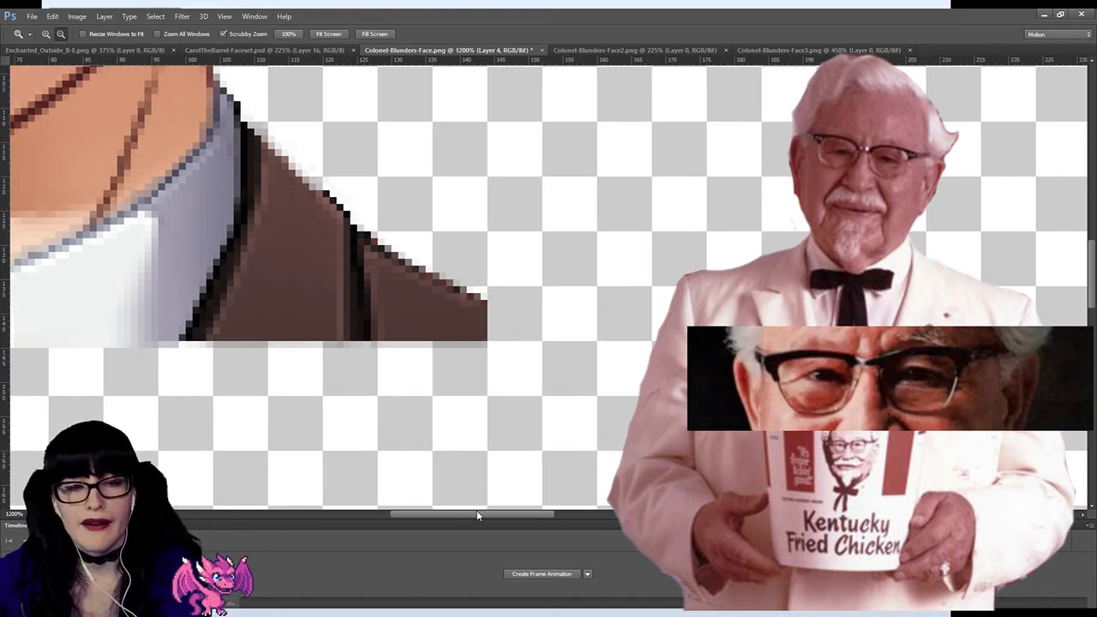
{"action": "left_click_drag", "start_coordinate": [477, 515], "coordinate": [399, 513]}
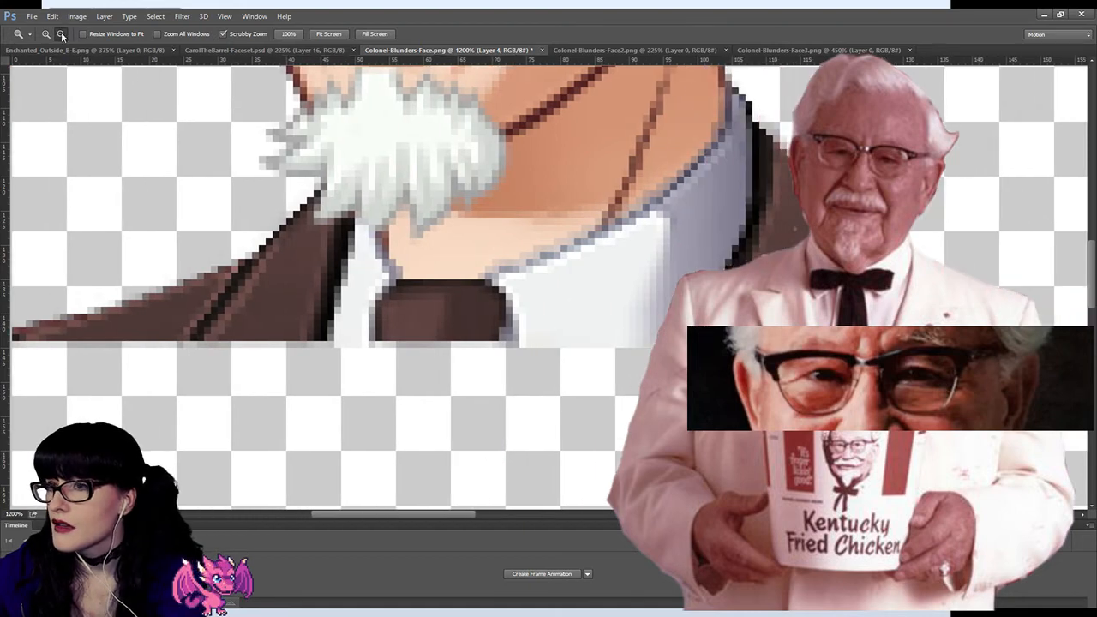
{"action": "left_click", "coordinate": [458, 325], "text": "alt"}
{"action": "key", "text": "m"}
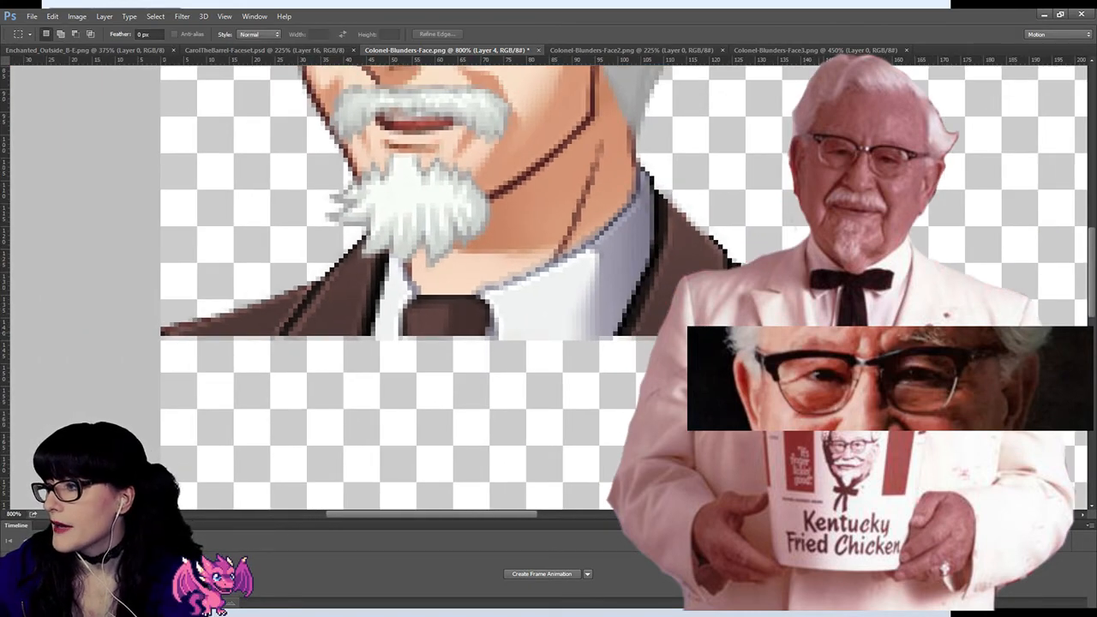
{"action": "mouse_move", "coordinate": [823, 335]}
{"action": "left_mouse_down"}
{"action": "mouse_move", "coordinate": [575, 379]}
{"action": "mouse_move", "coordinate": [159, 418]}
{"action": "left_mouse_up"}
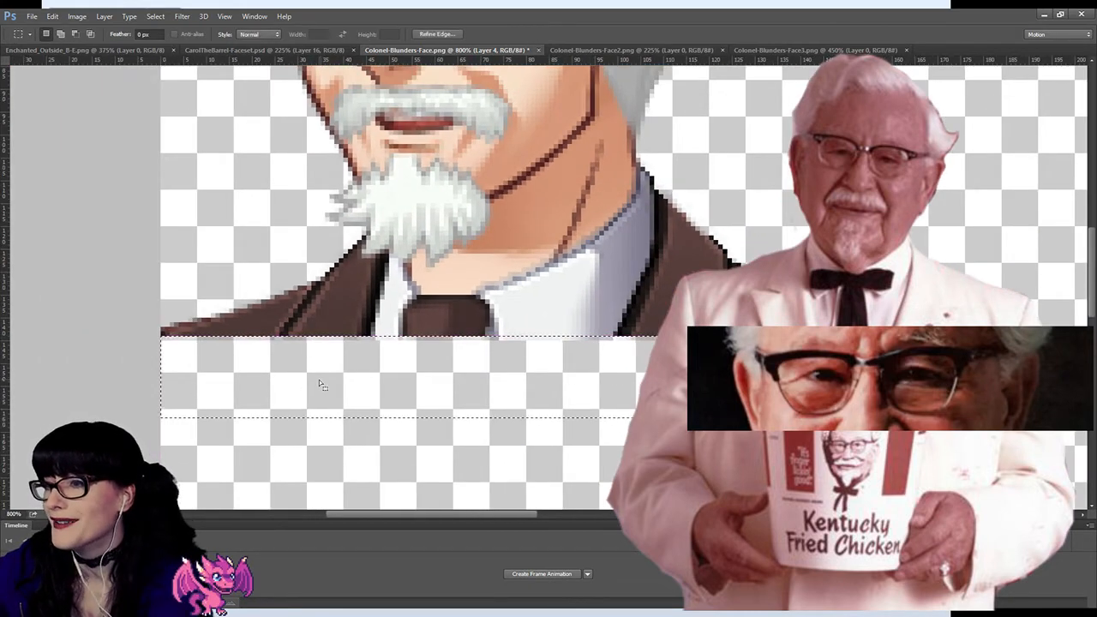
{"action": "key", "text": "Delete"}
{"action": "key", "text": "ctrl+d"}
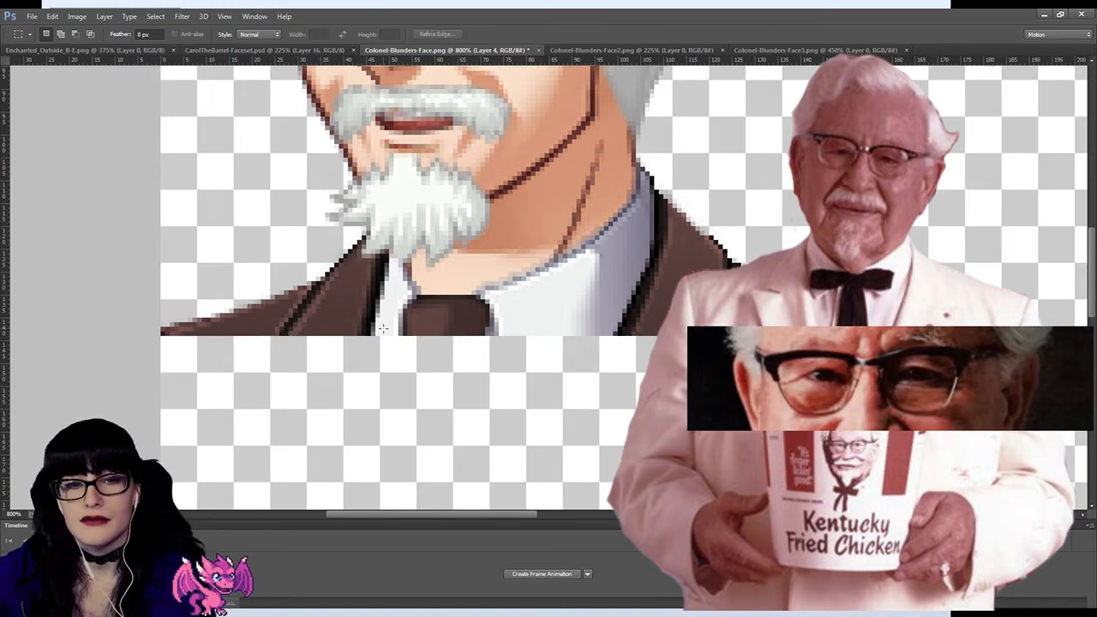
Step: Examine the portrait's beard, collar and shoulders with the suit hidden and shown, and make Layer 5 active
{"action": "scroll", "coordinate": [428, 324], "scroll_direction": "up", "scroll_amount": 1}
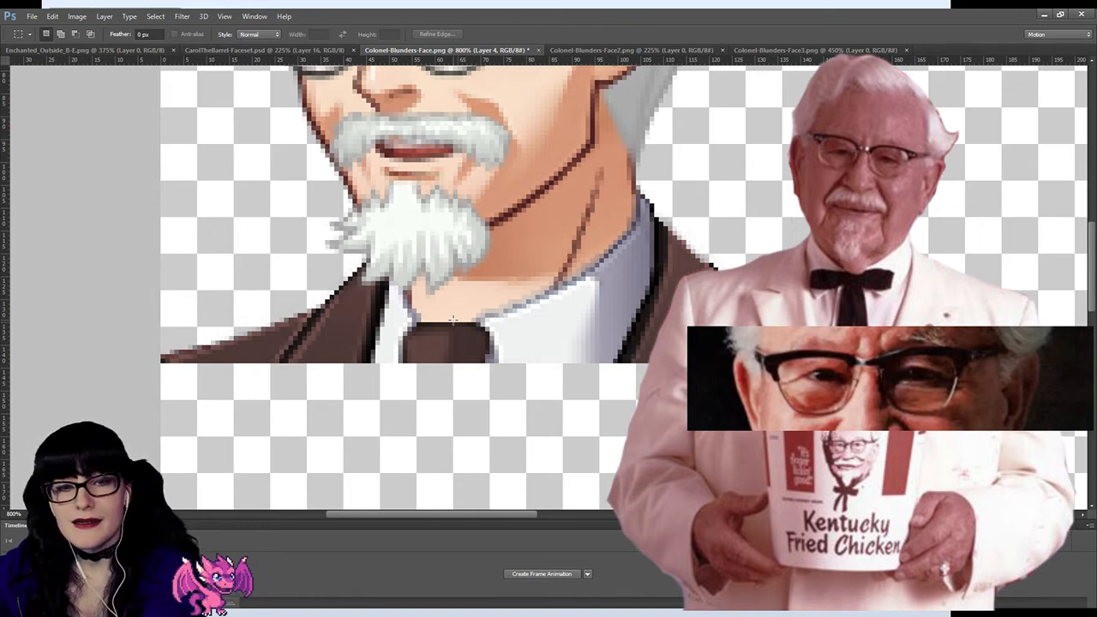
{"action": "scroll", "coordinate": [452, 319], "scroll_direction": "up", "scroll_amount": 2}
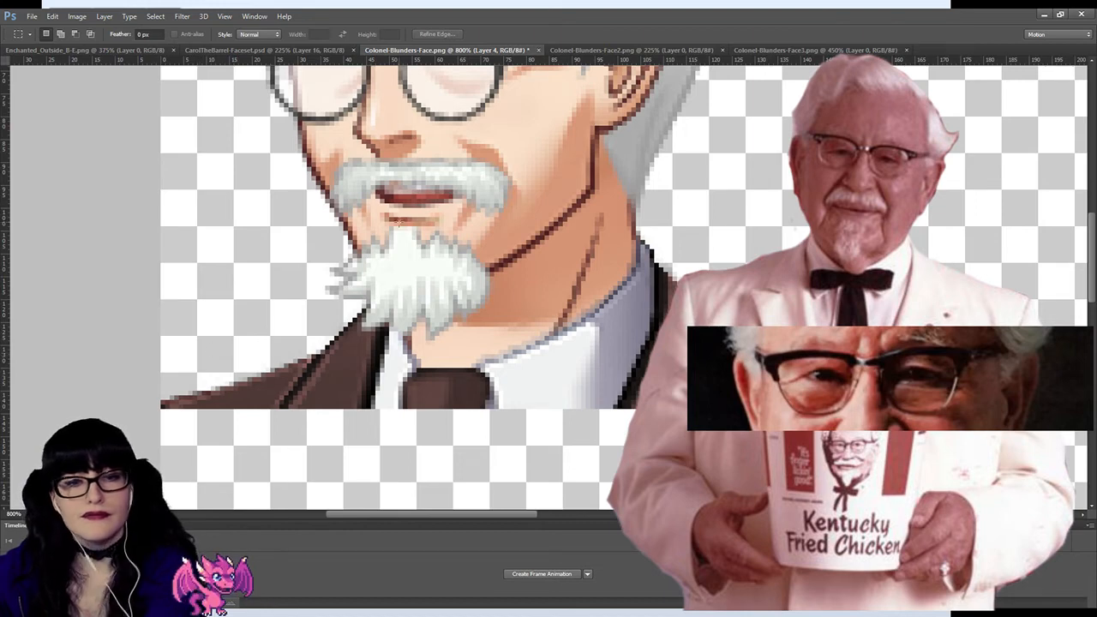
{"action": "key", "text": "z"}
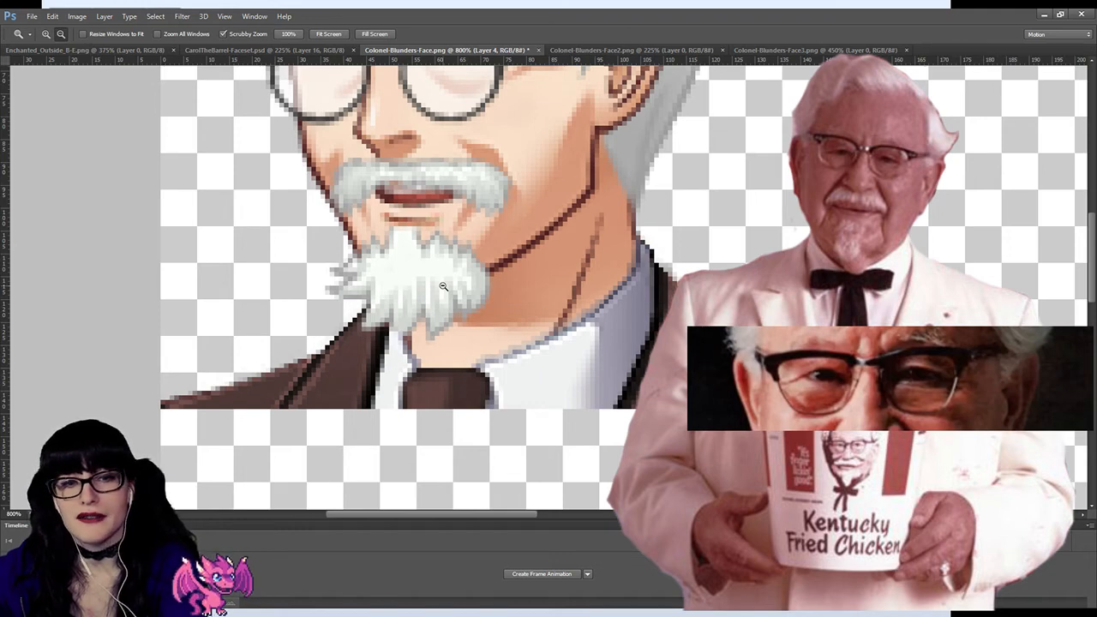
{"action": "left_click", "coordinate": [413, 258], "text": "alt"}
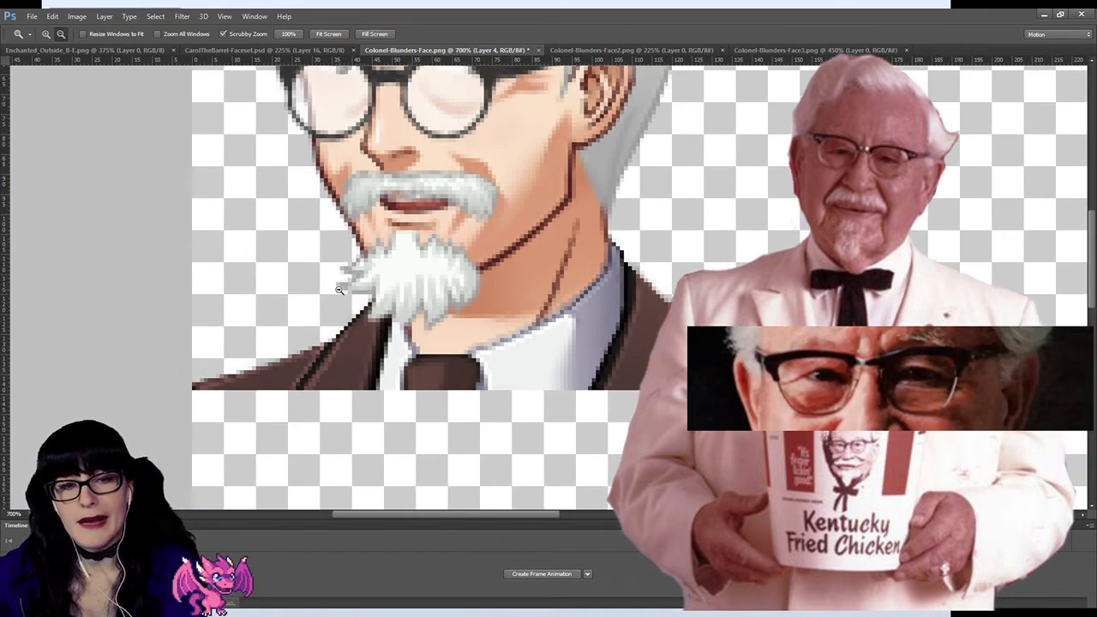
{"action": "left_click", "coordinate": [529, 371], "text": "alt"}
{"action": "left_click", "coordinate": [276, 370]}
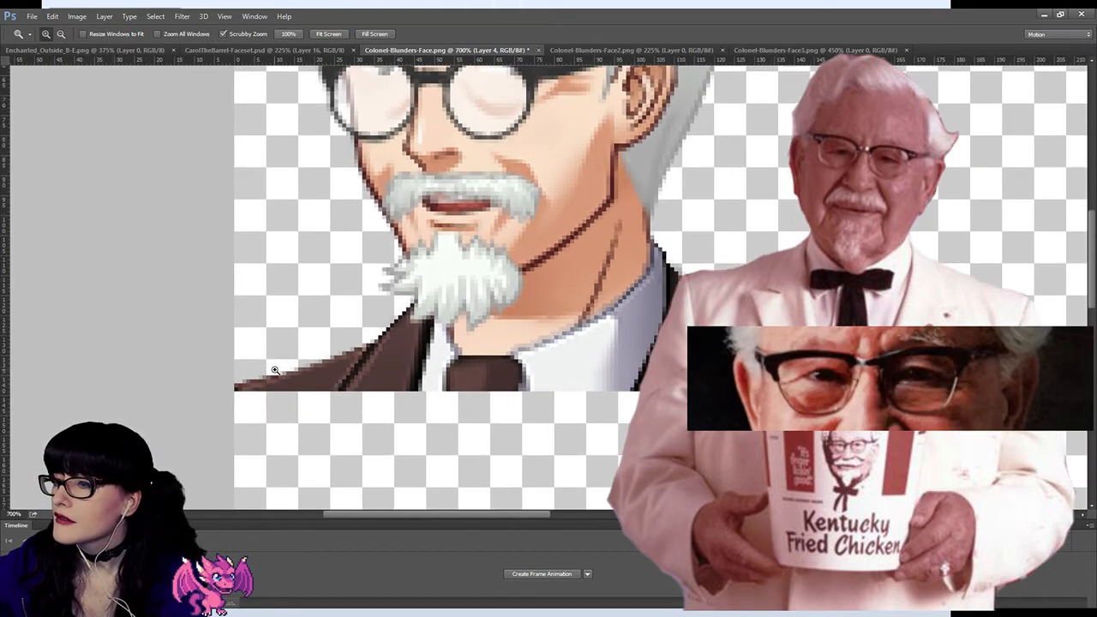
{"action": "left_click", "coordinate": [276, 370]}
{"action": "left_click", "coordinate": [275, 370]}
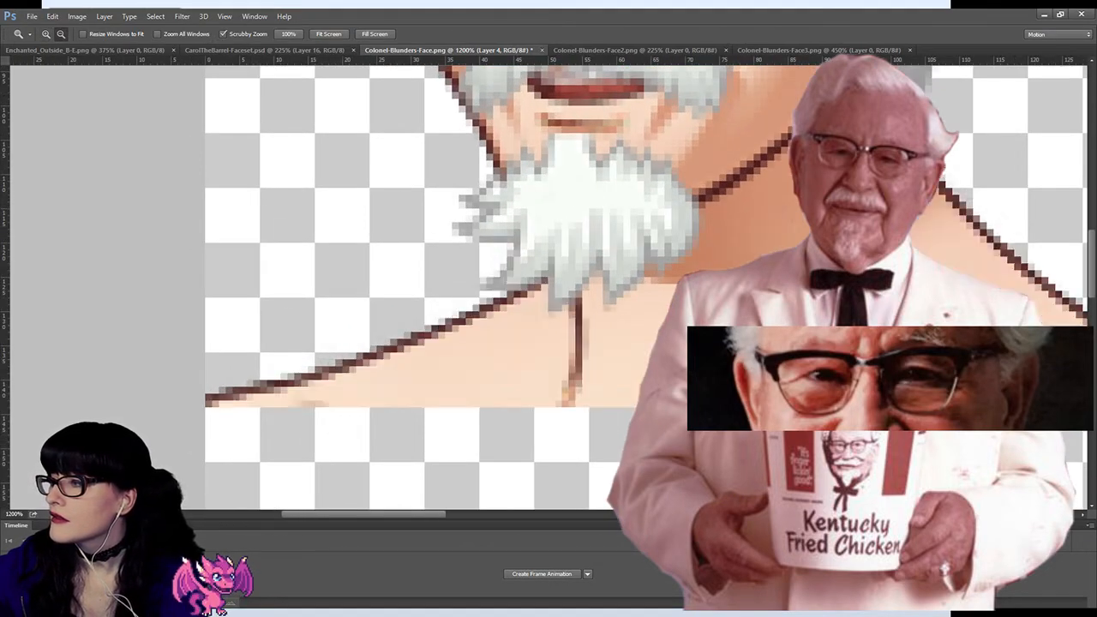
{"action": "left_click", "coordinate": [1056, 566]}
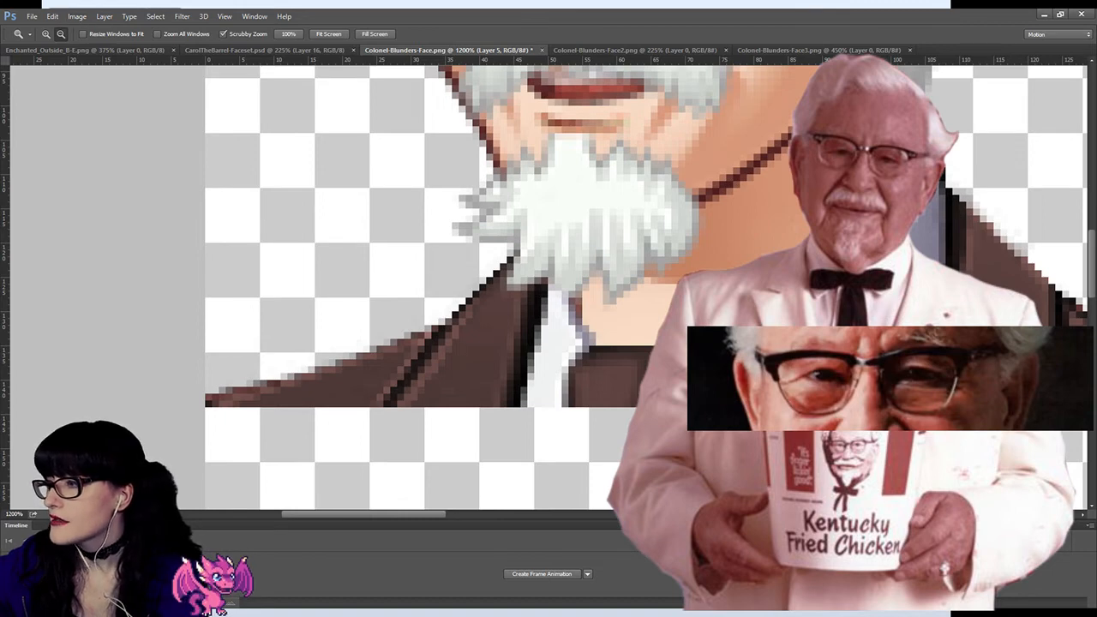
{"action": "key", "text": "h"}
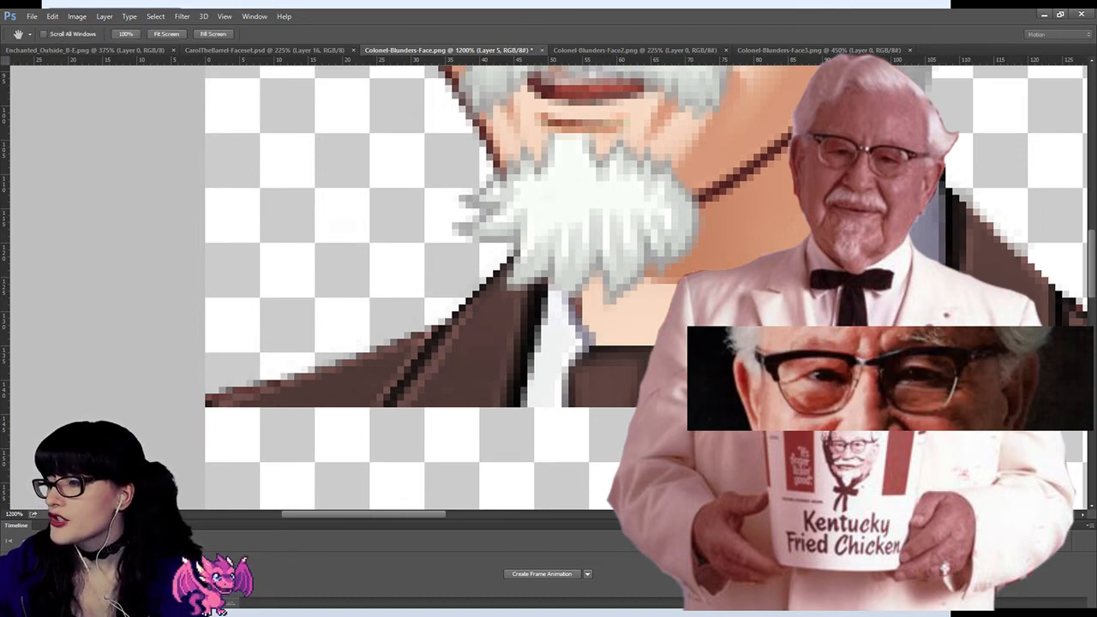
{"action": "key", "text": "i"}
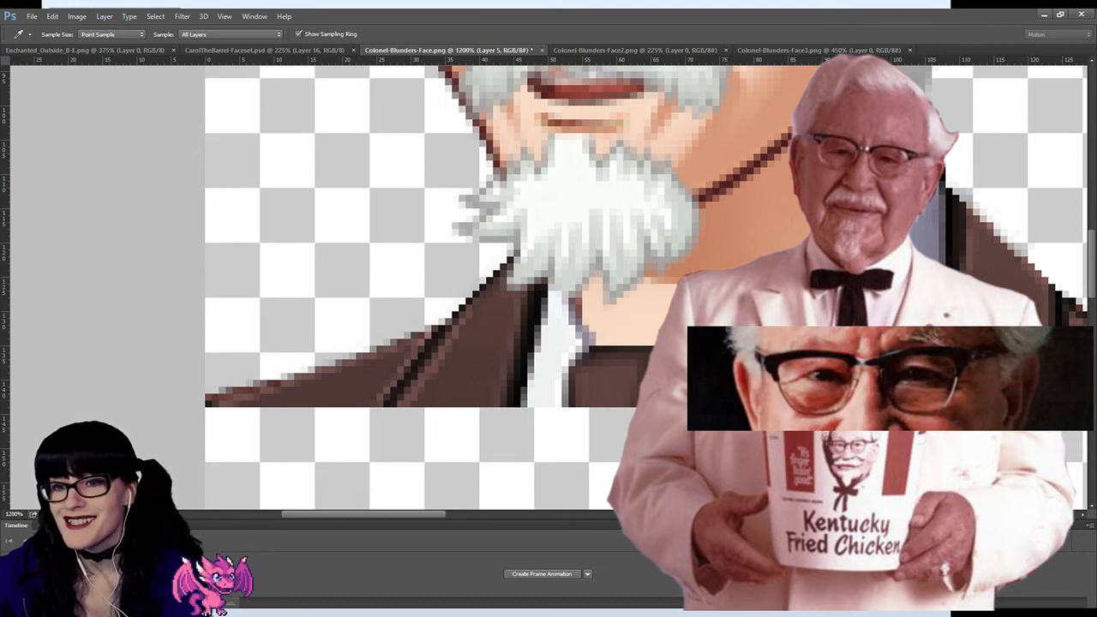
{"action": "key", "text": "h"}
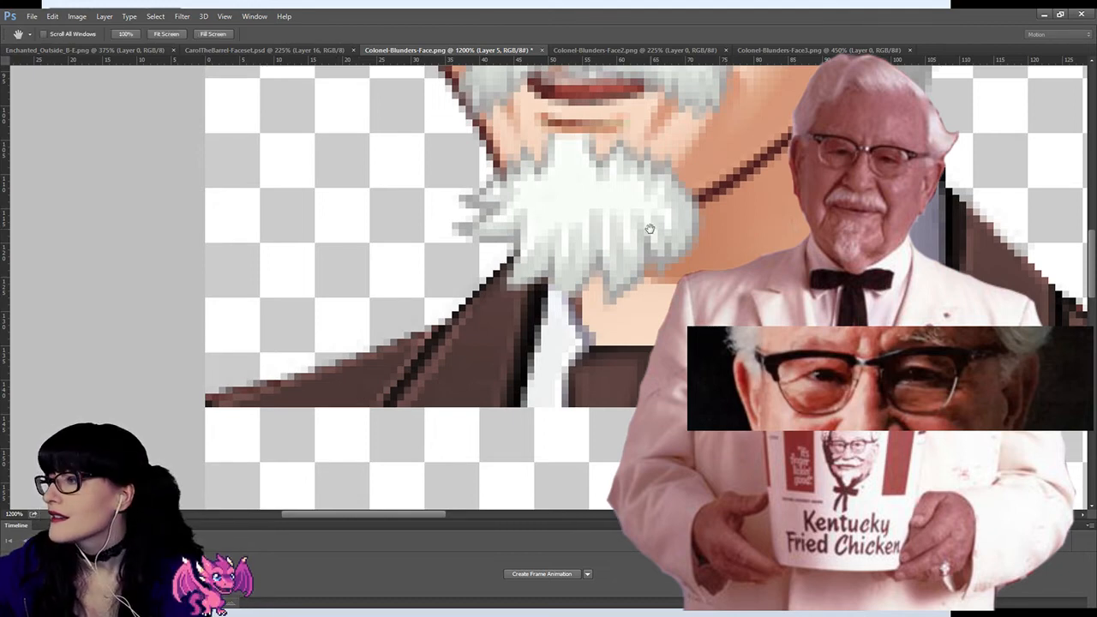
{"action": "key", "text": "i"}
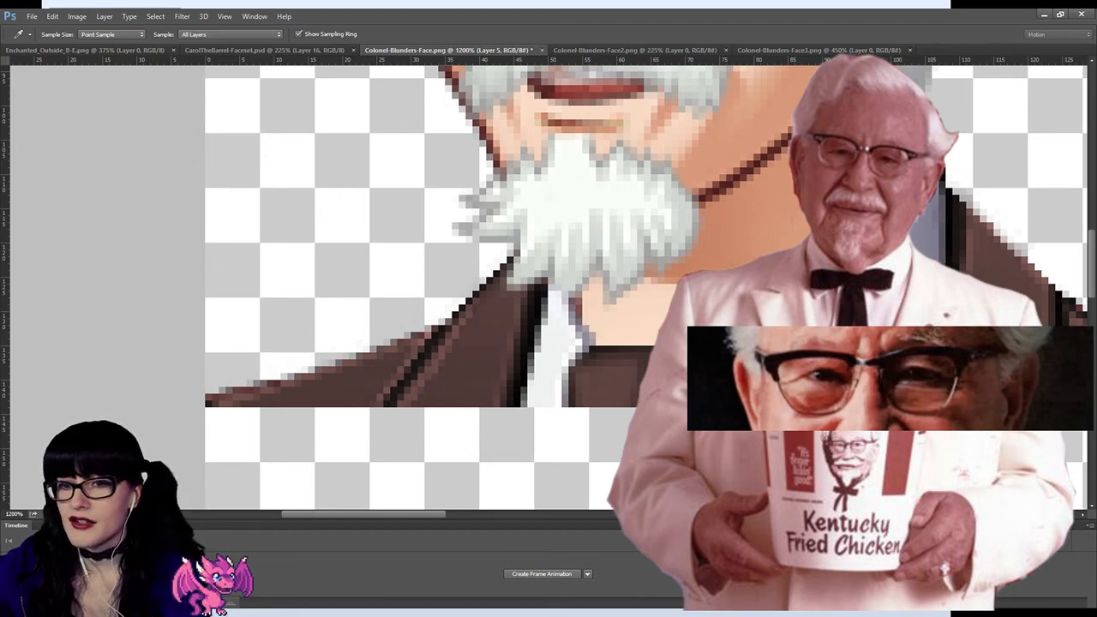
{"action": "key", "text": "h"}
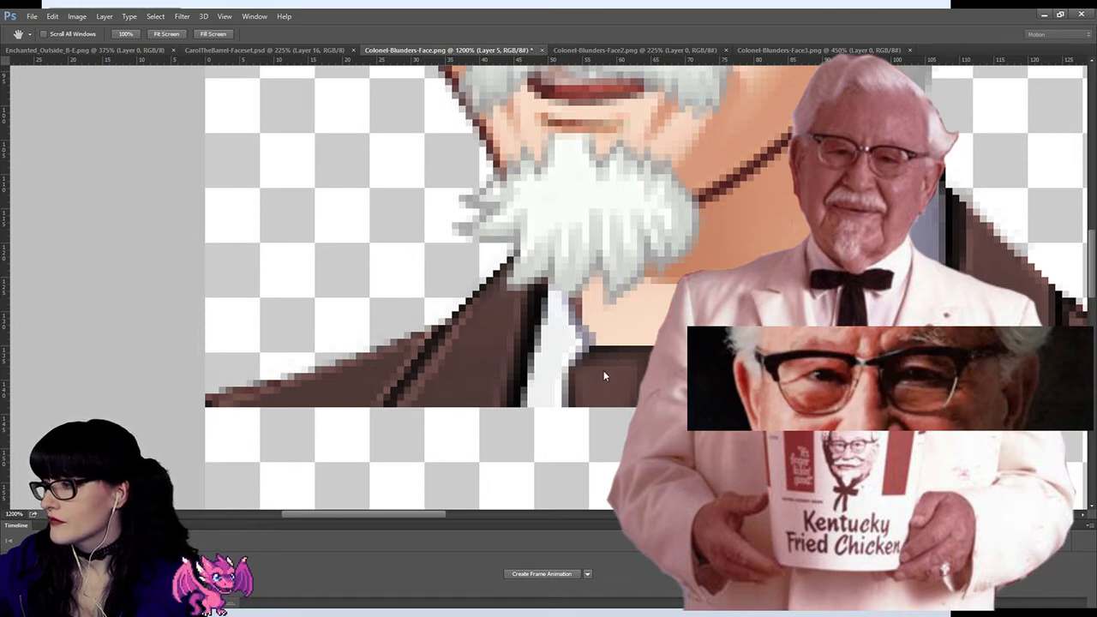
{"action": "key", "text": "z"}
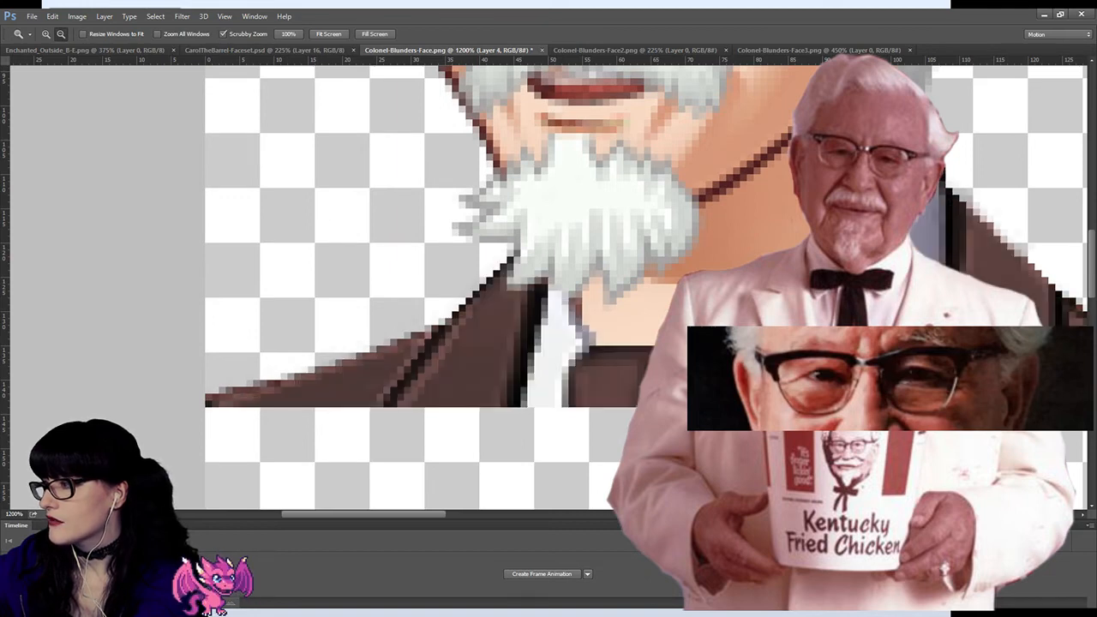
Step: Try to lighten the brown suit on Layer 4 toward white by testing different tonal adjustment values
{"action": "key", "text": "h"}
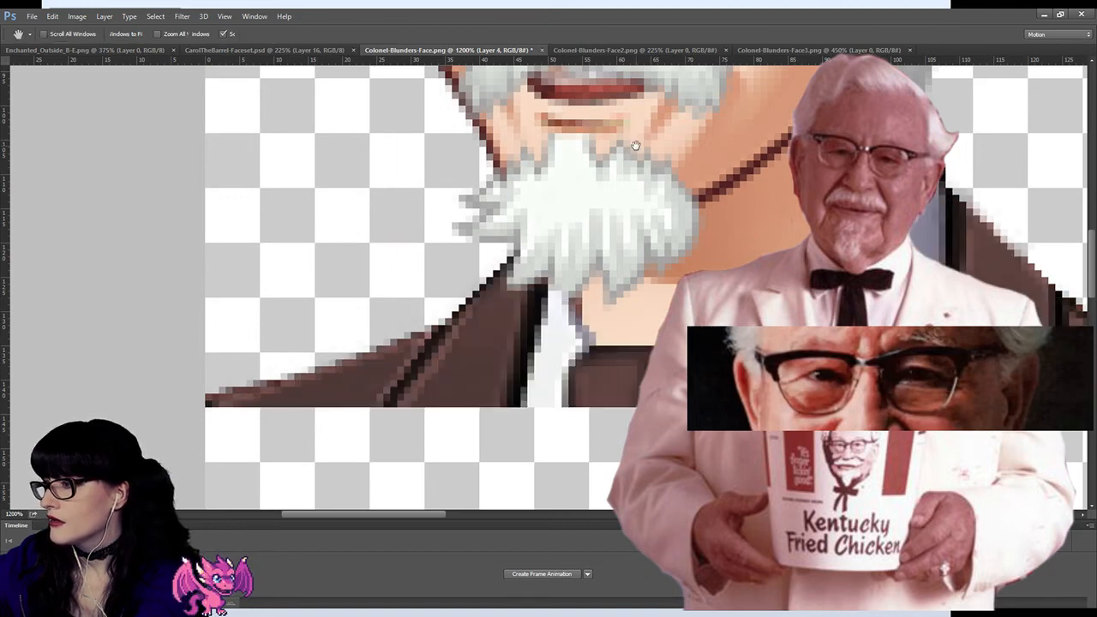
{"action": "left_click", "coordinate": [609, 376]}
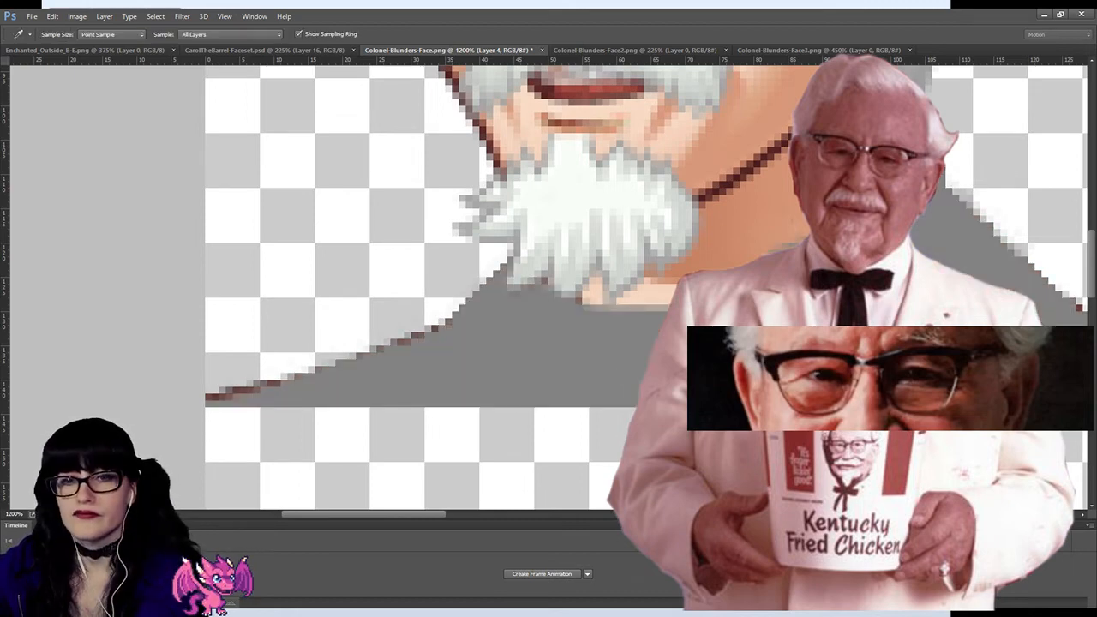
{"action": "key", "text": "h"}
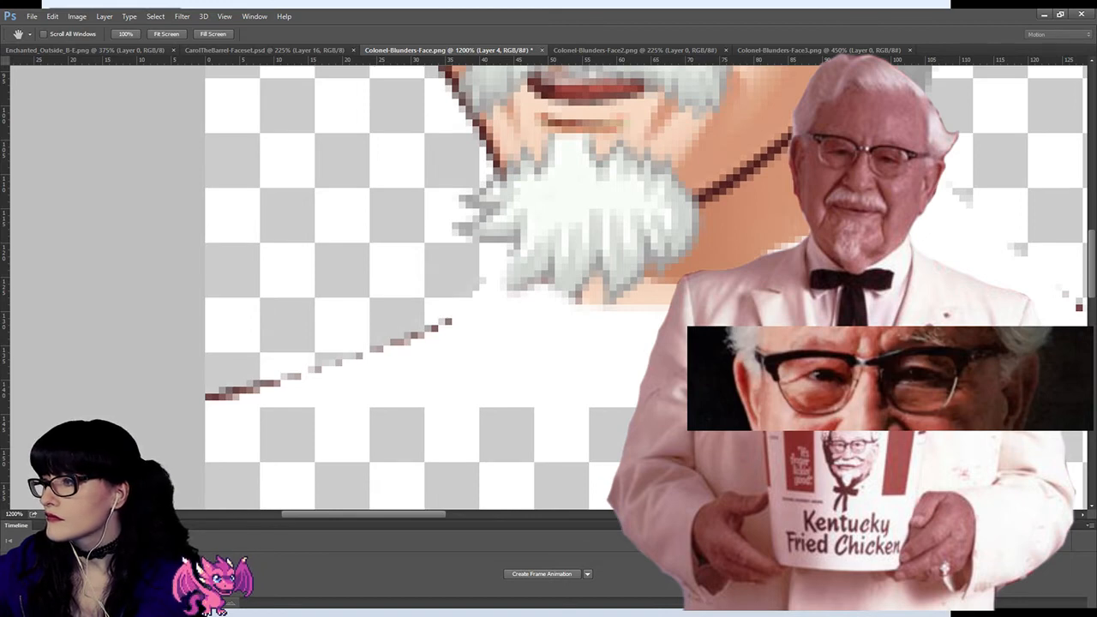
{"action": "left_click", "coordinate": [936, 188]}
{"action": "left_click", "coordinate": [936, 187]}
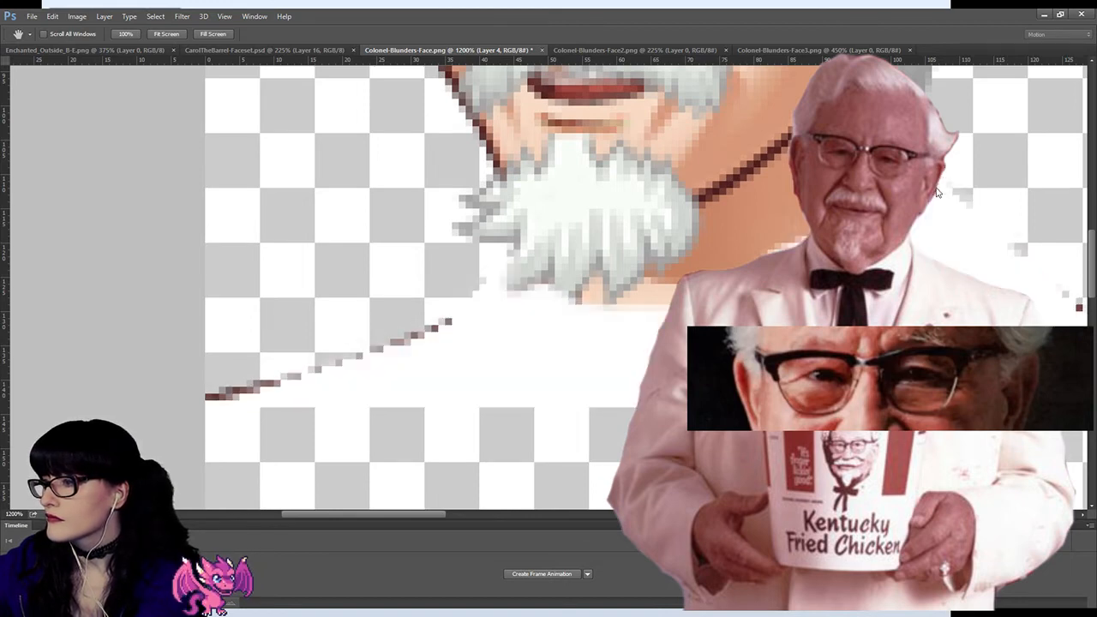
{"action": "left_click", "coordinate": [936, 189]}
{"action": "left_click", "coordinate": [936, 188]}
{"action": "left_click", "coordinate": [936, 189]}
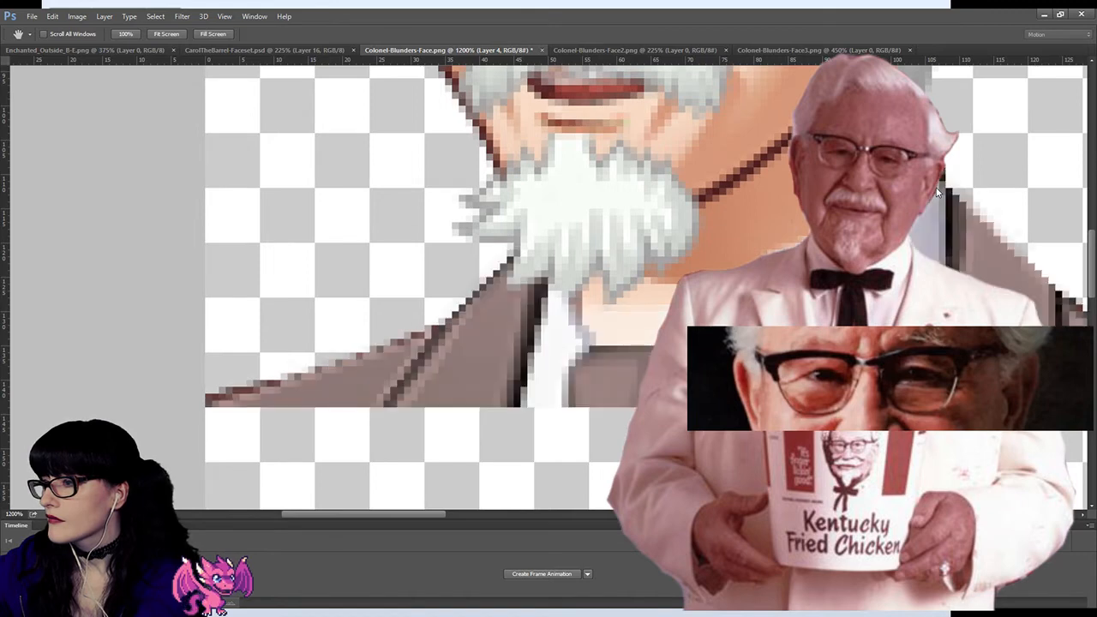
{"action": "scroll", "coordinate": [936, 189], "scroll_direction": "down", "scroll_amount": 10}
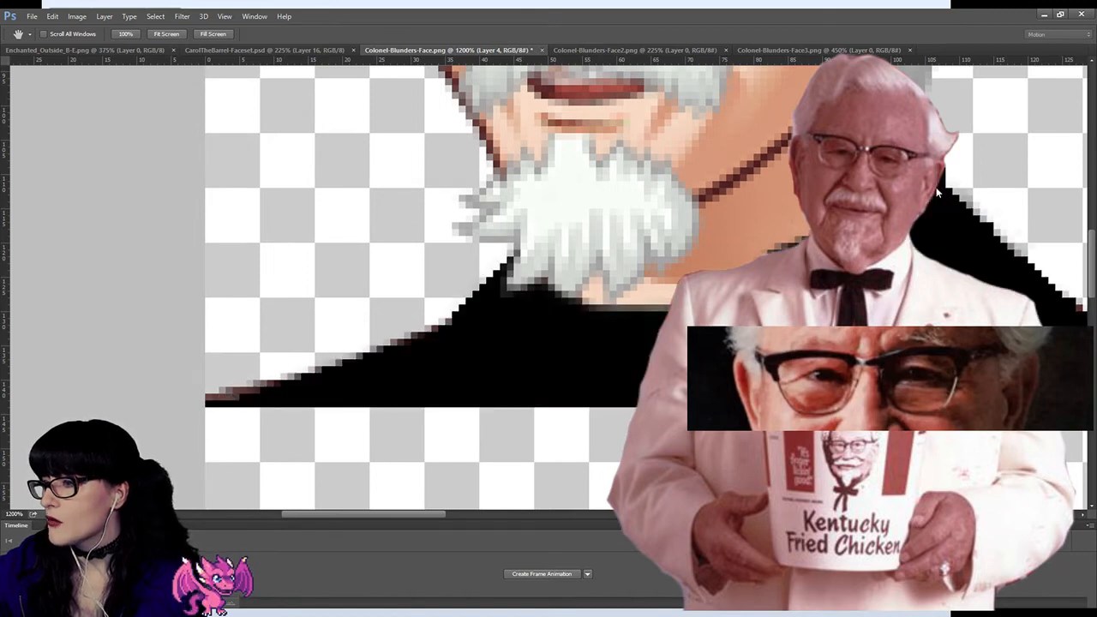
{"action": "scroll", "coordinate": [936, 191], "scroll_direction": "down", "scroll_amount": 2}
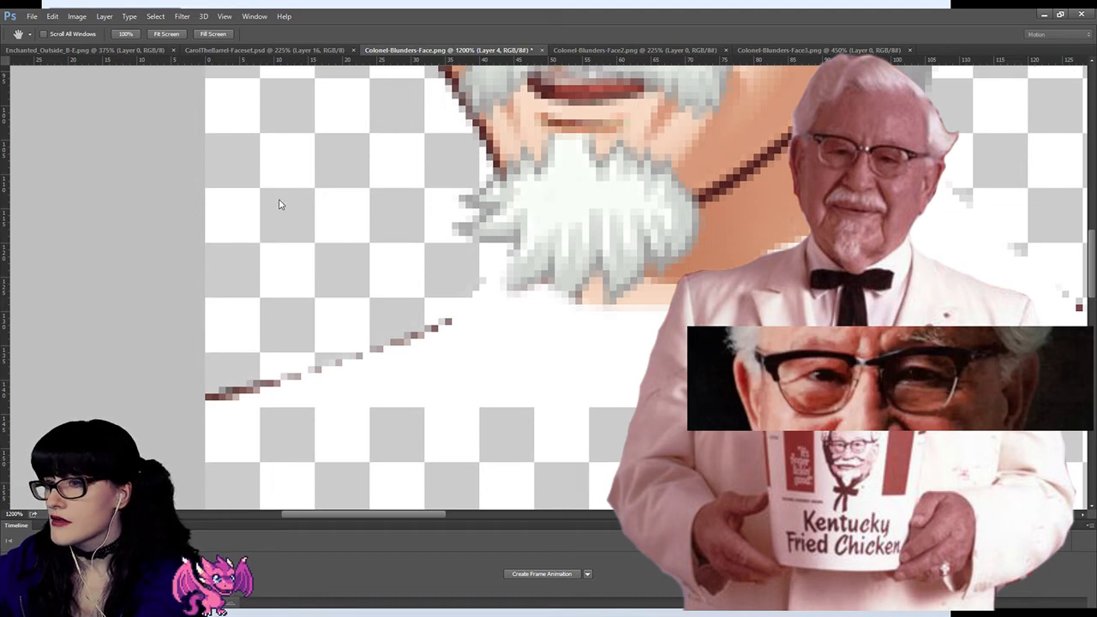
{"action": "scroll", "coordinate": [279, 200], "scroll_direction": "down", "scroll_amount": 4}
{"action": "scroll", "coordinate": [292, 203], "scroll_direction": "up", "scroll_amount": 20}
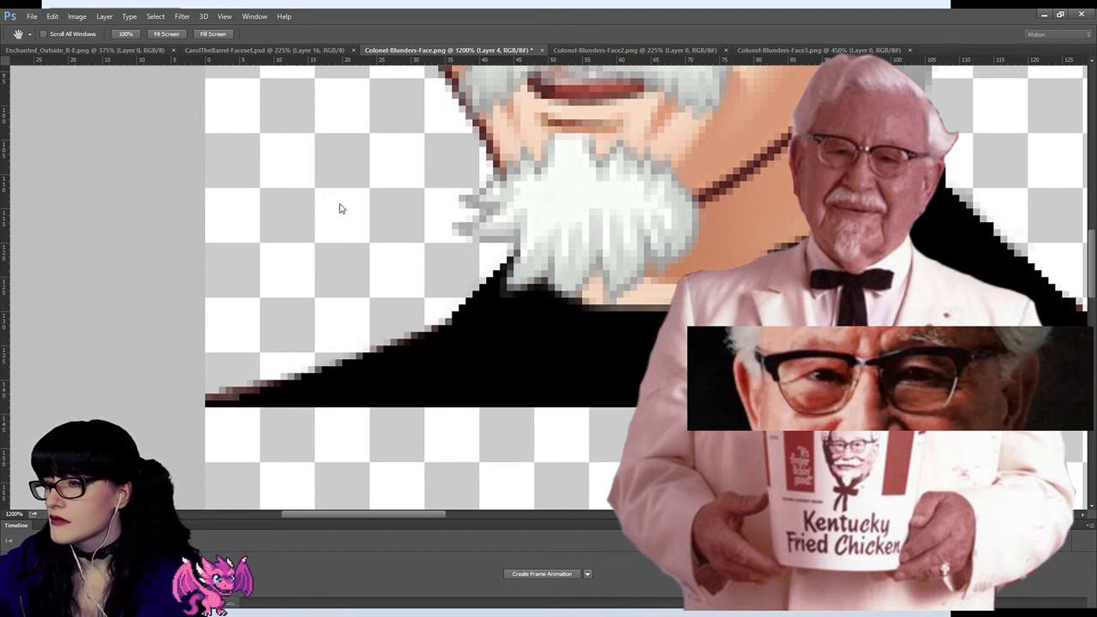
Step: Try inverting the colours of the suit on Layer 4, and undo the inversion
{"action": "key", "text": "ctrl+z"}
{"action": "key", "text": "z"}
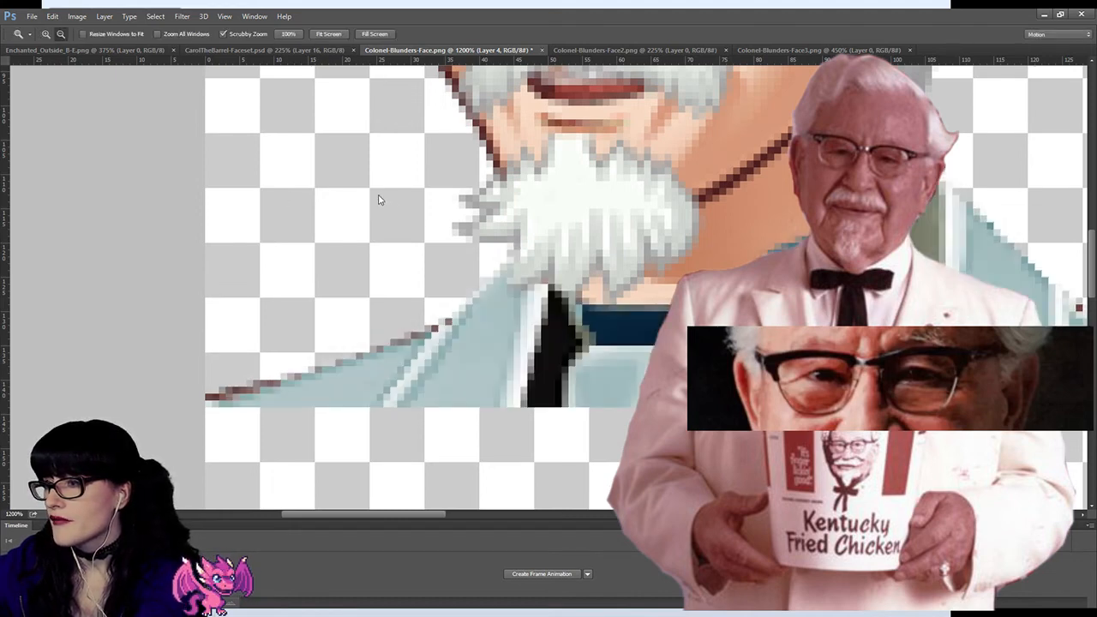
{"action": "key", "text": "ctrl+alt+z"}
Step: Try to turn the suit on Layer 4 near-white by shifting its hue and raising its lightness, and cancel the adjustment
{"action": "left_click", "coordinate": [77, 16]}
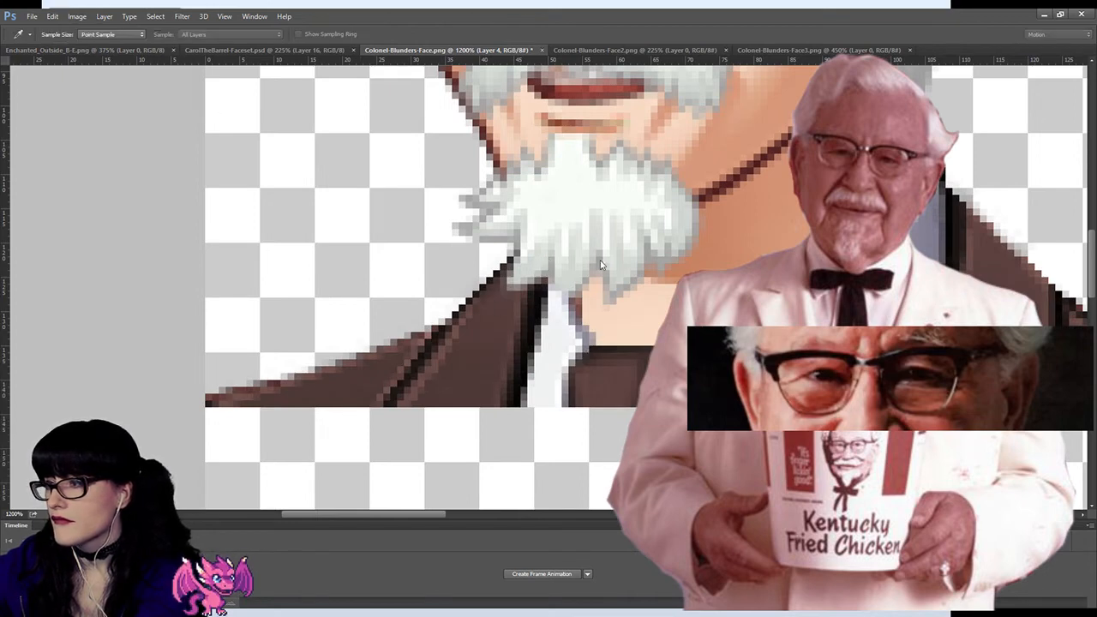
{"action": "left_click_drag", "start_coordinate": [600, 262], "coordinate": [648, 262]}
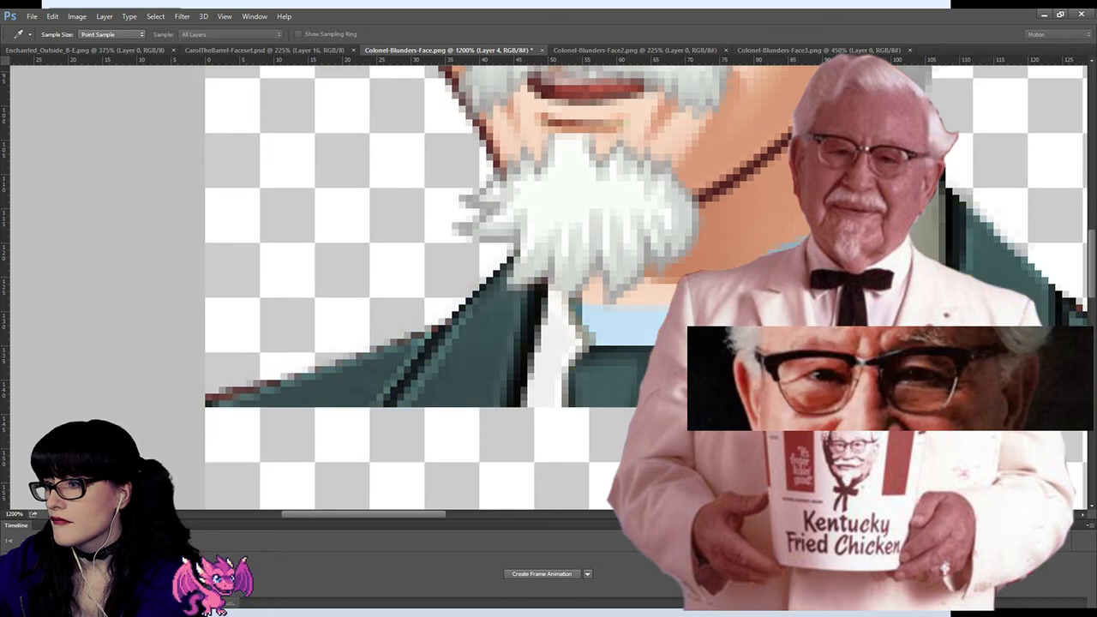
{"action": "left_click_drag", "start_coordinate": [600, 305], "coordinate": [646, 305]}
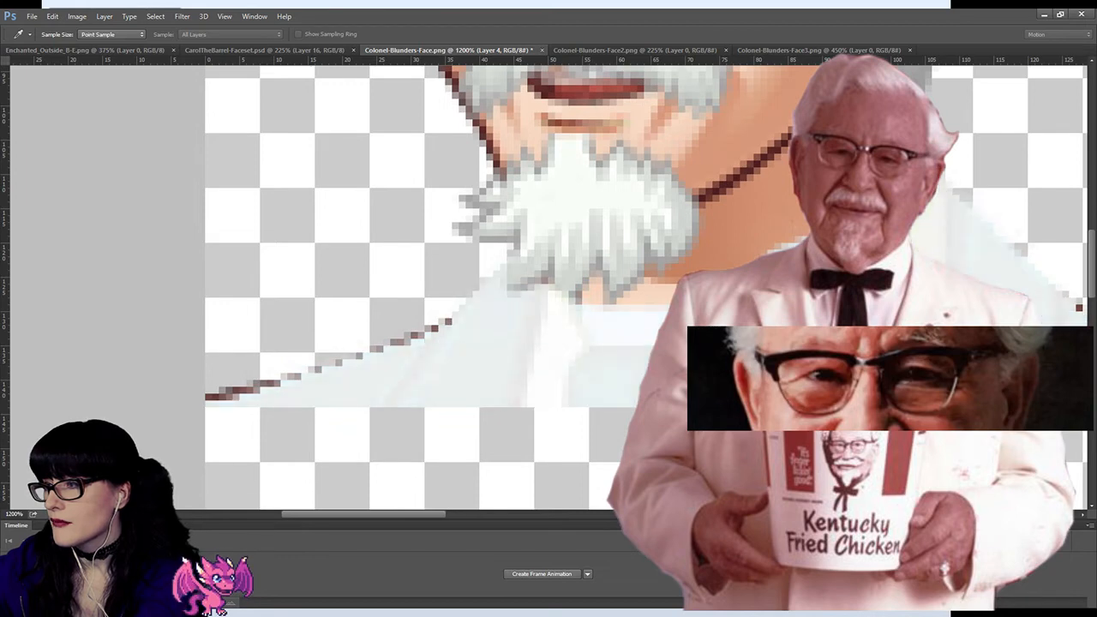
{"action": "key", "text": "Escape"}
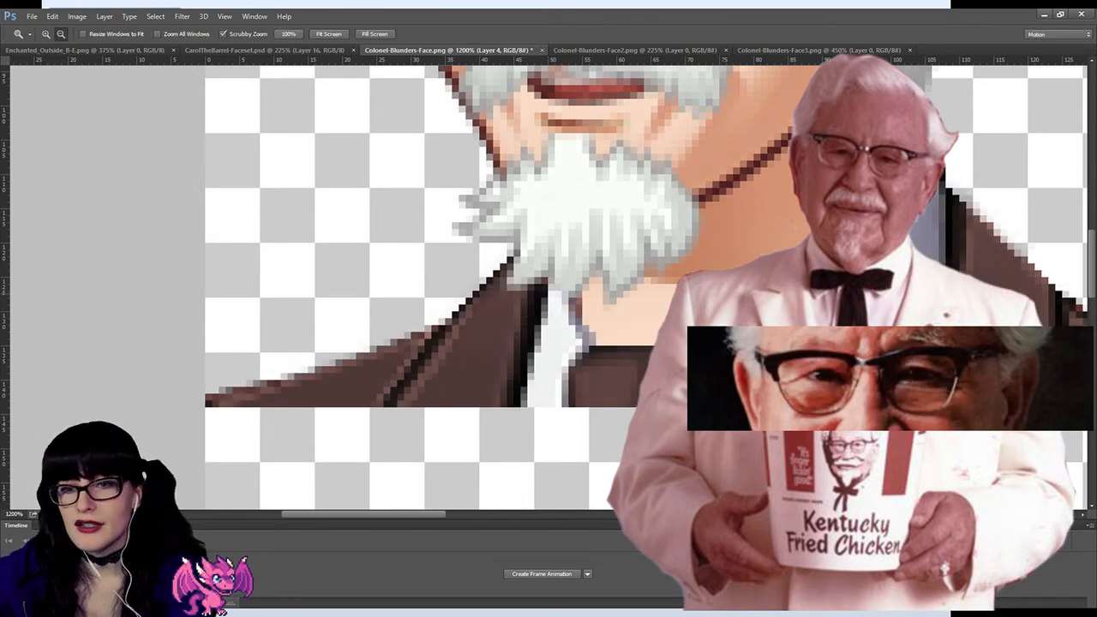
{"action": "left_click", "coordinate": [739, 263]}
{"action": "left_click", "coordinate": [739, 263]}
{"action": "left_click", "coordinate": [739, 263]}
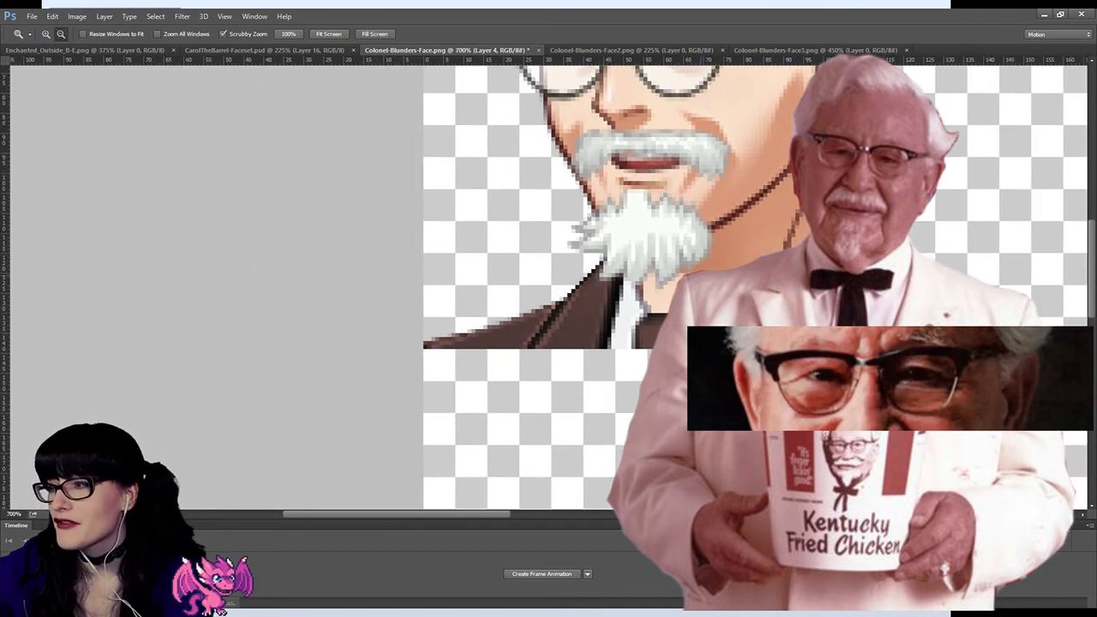
{"action": "left_click", "coordinate": [739, 263]}
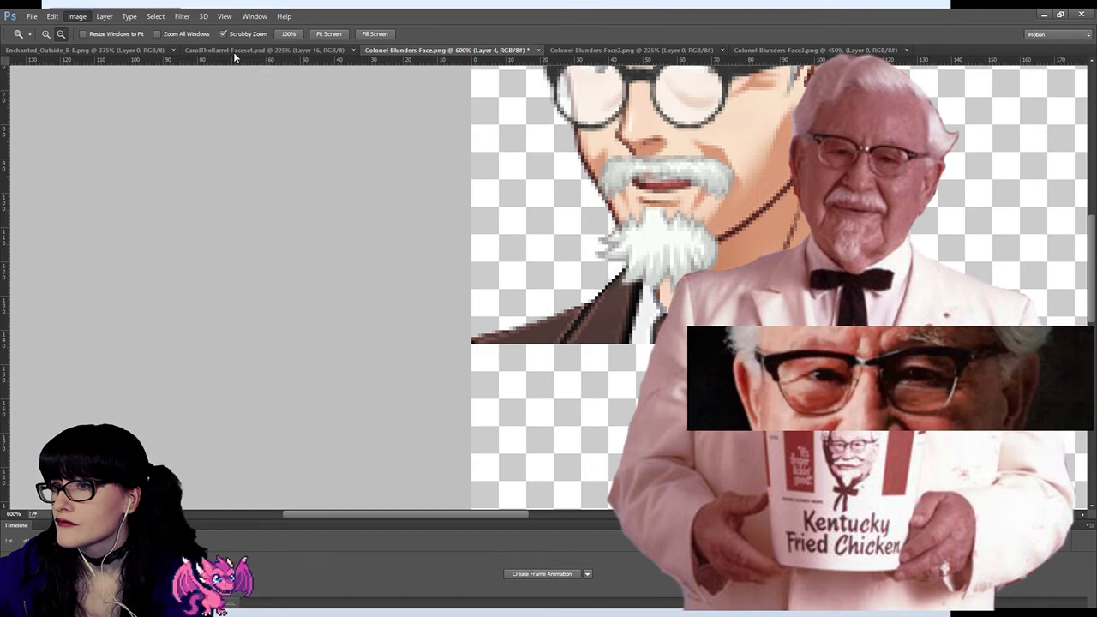
{"action": "key", "text": "i"}
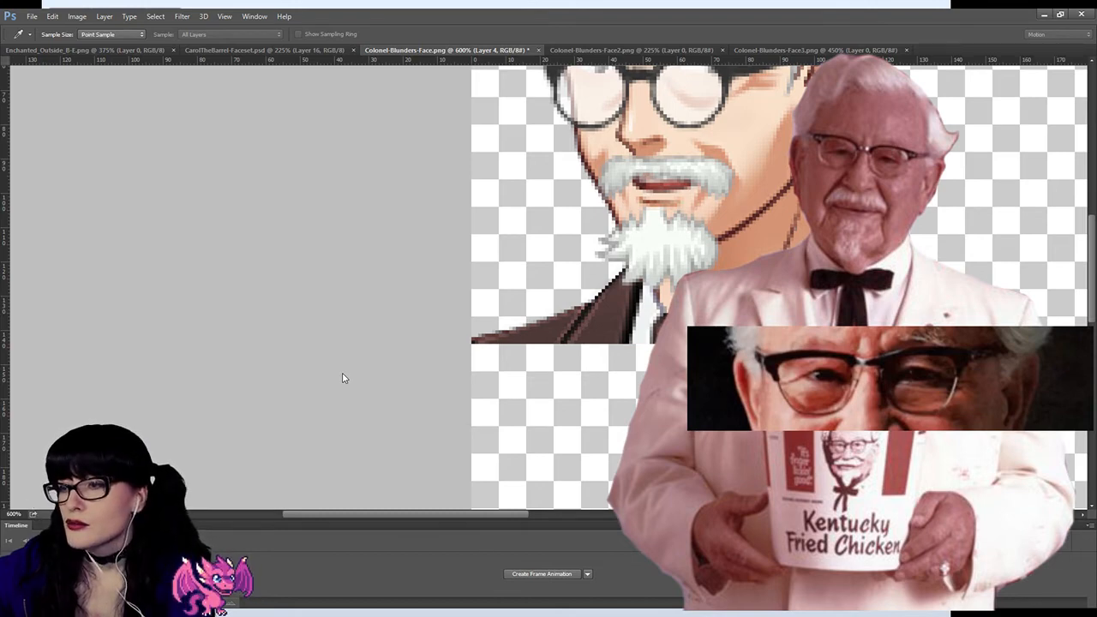
{"action": "left_click_drag", "start_coordinate": [342, 373], "coordinate": [363, 400]}
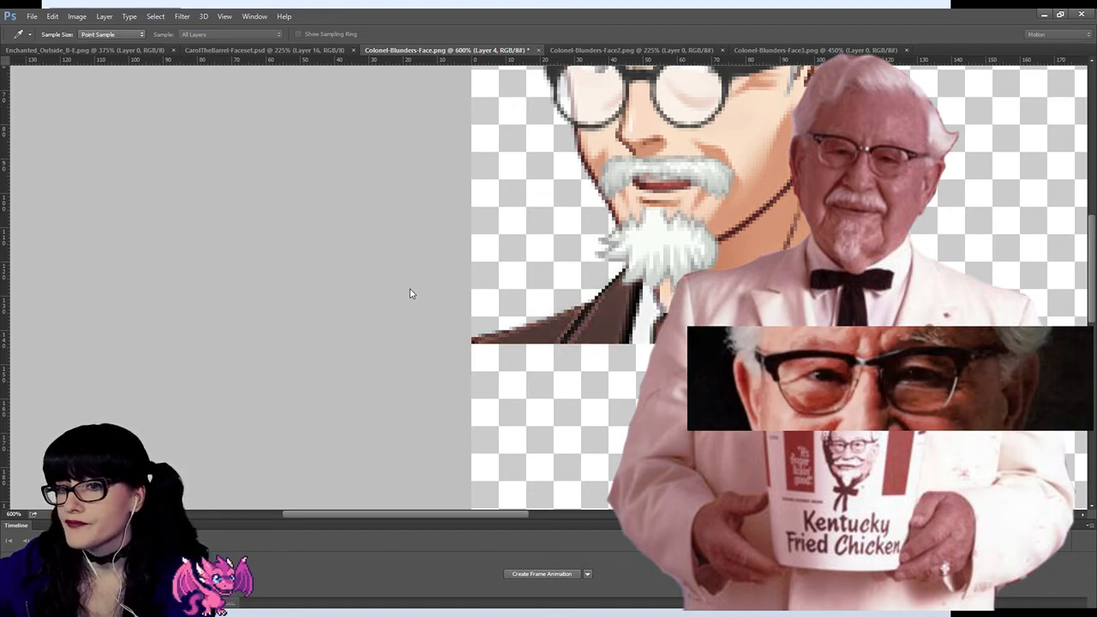
{"action": "key", "text": "z"}
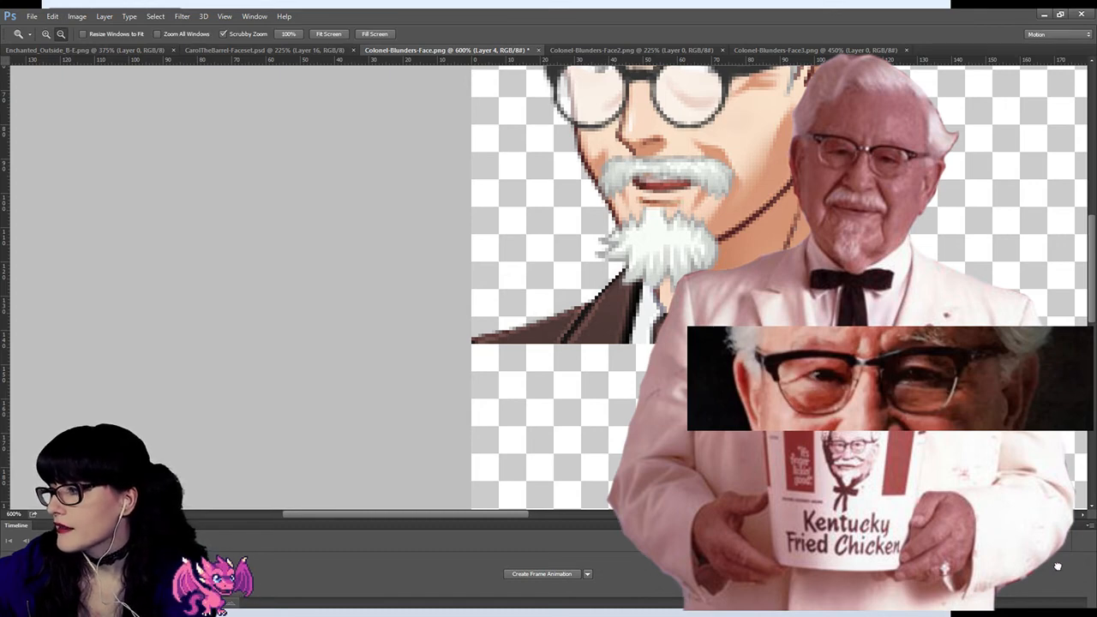
Step: Duplicate Layer 4 and brighten the copy with a tonal adjustment until the brown suit turns pale pink
{"action": "key", "text": "ctrl+j"}
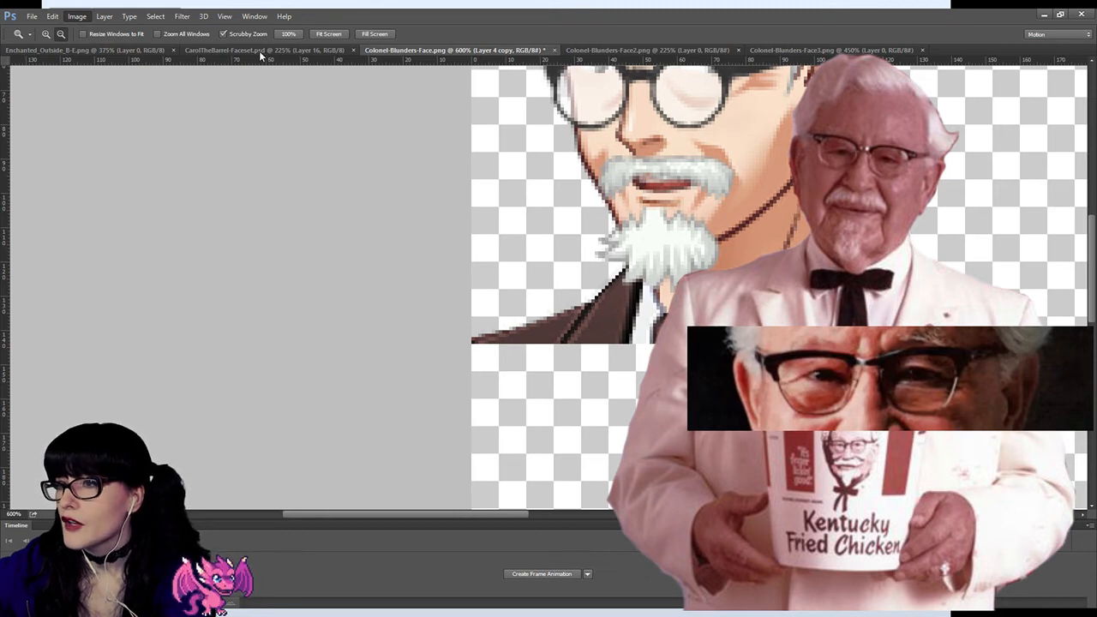
{"action": "key", "text": "i"}
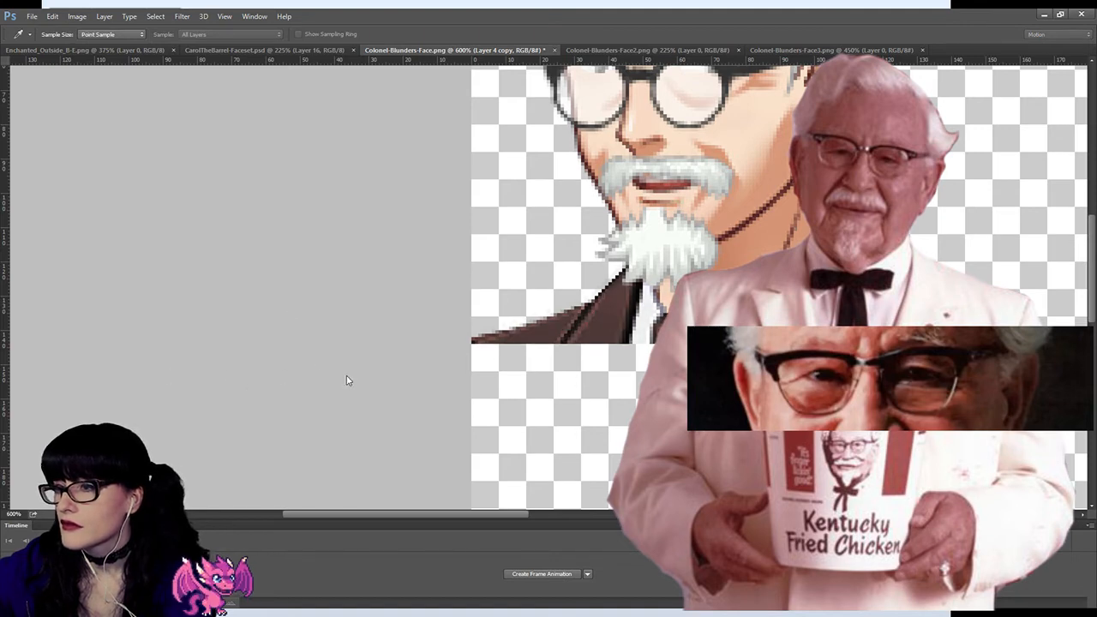
{"action": "left_click_drag", "start_coordinate": [347, 375], "coordinate": [235, 379]}
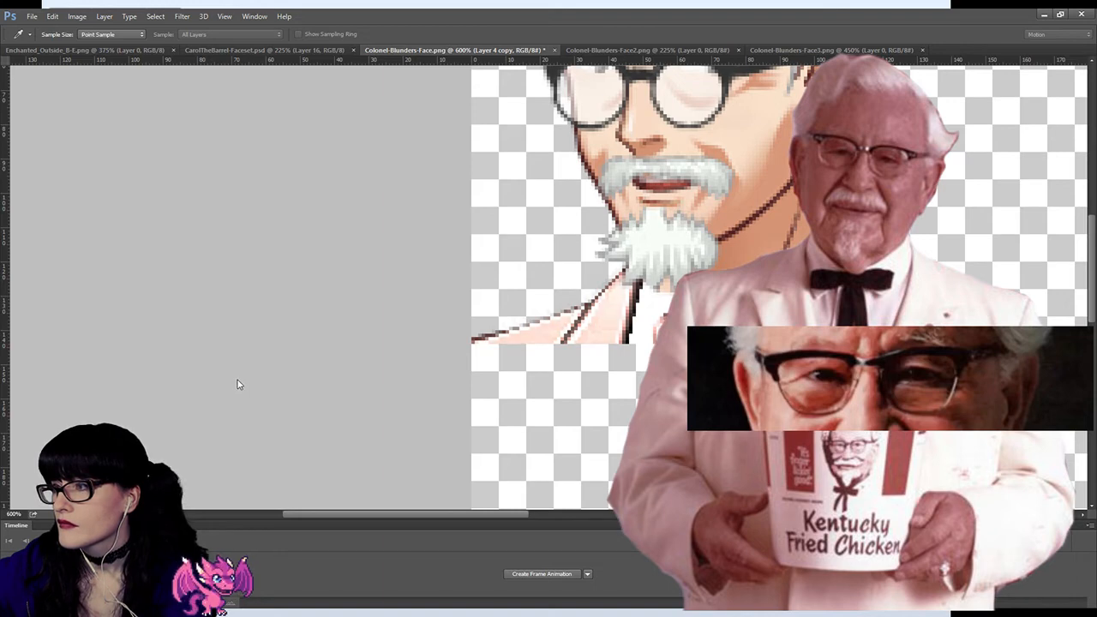
{"action": "key", "text": "z"}
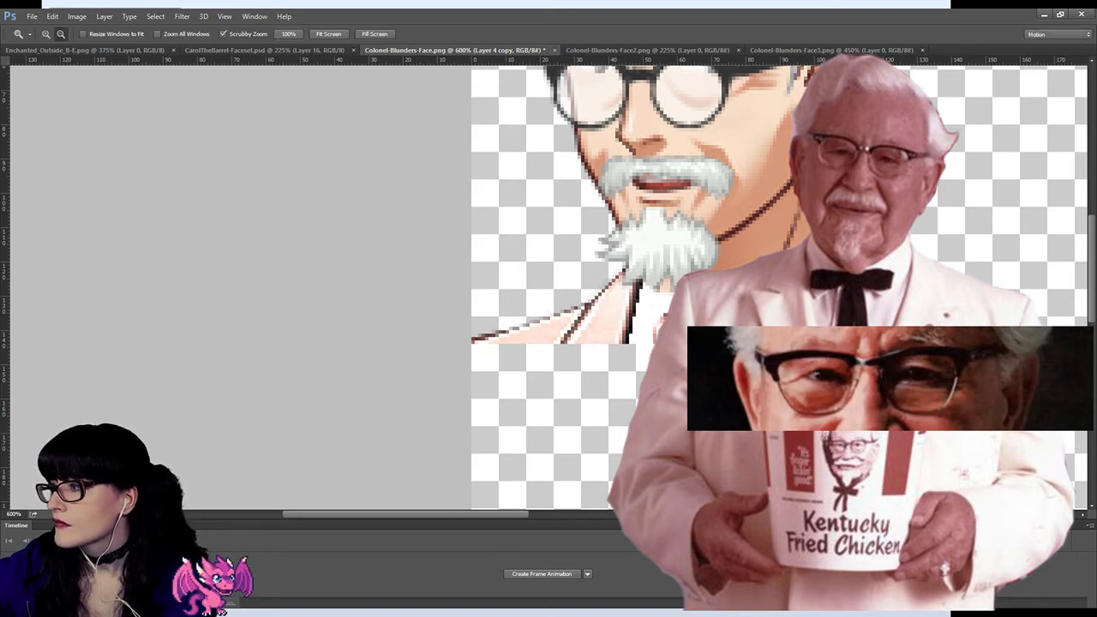
Step: Erase the brightened copy over the shirt collar and tie with a 25 px eraser to bring back their original shading
{"action": "key", "text": "e"}
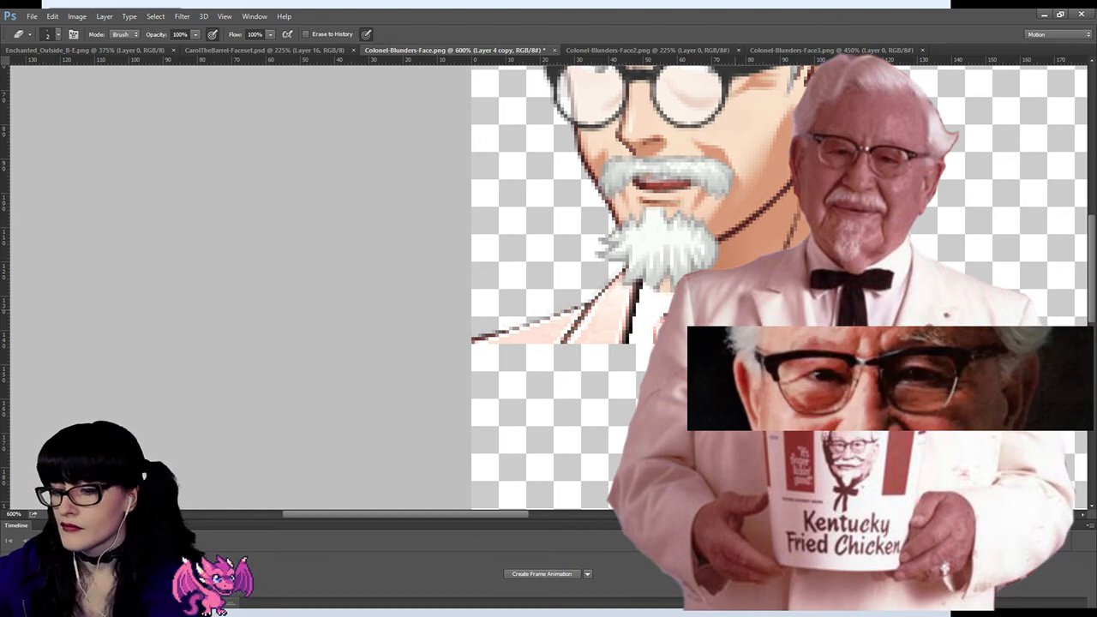
{"action": "key", "text": "bracketright"}
{"action": "key", "text": "bracketright"}
{"action": "key", "text": "bracketright"}
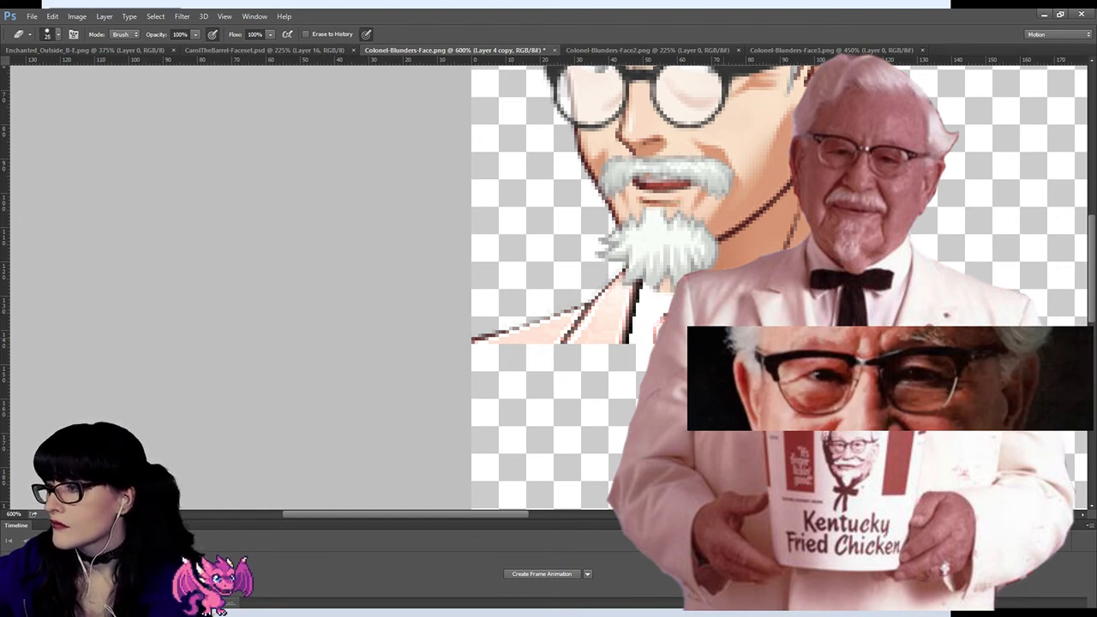
{"action": "mouse_move", "coordinate": [713, 300]}
{"action": "left_mouse_down"}
{"action": "mouse_move", "coordinate": [690, 312]}
{"action": "mouse_move", "coordinate": [669, 358]}
{"action": "left_mouse_up"}
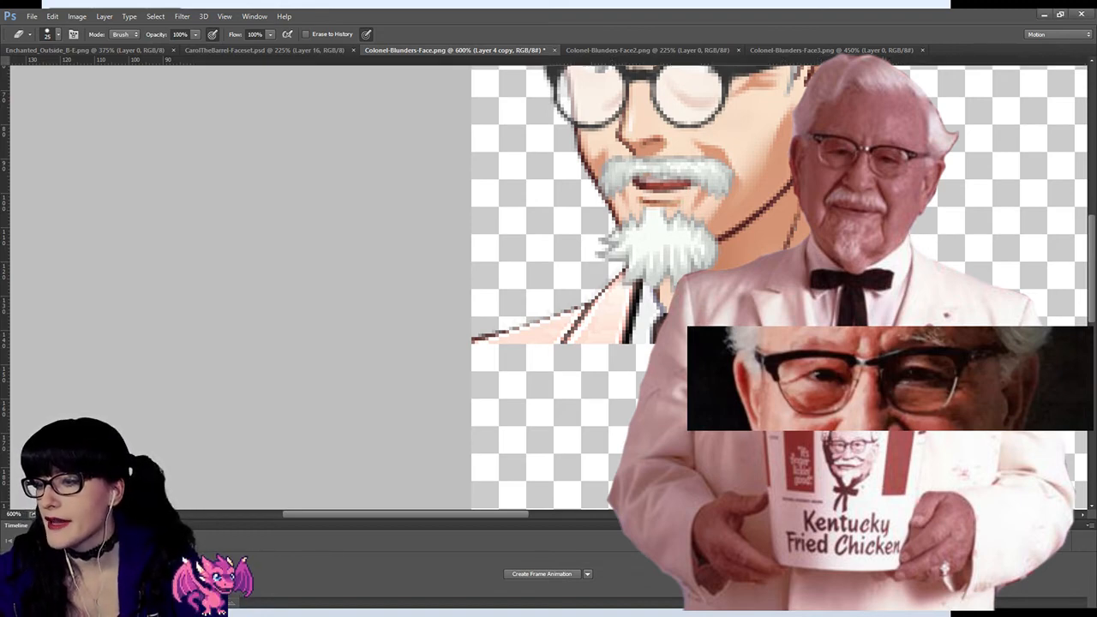
Step: Reduce the pink tint of the suit on Layer 4 copy to a near-white tone with a colour adjustment
{"action": "left_click_drag", "start_coordinate": [341, 515], "coordinate": [383, 514]}
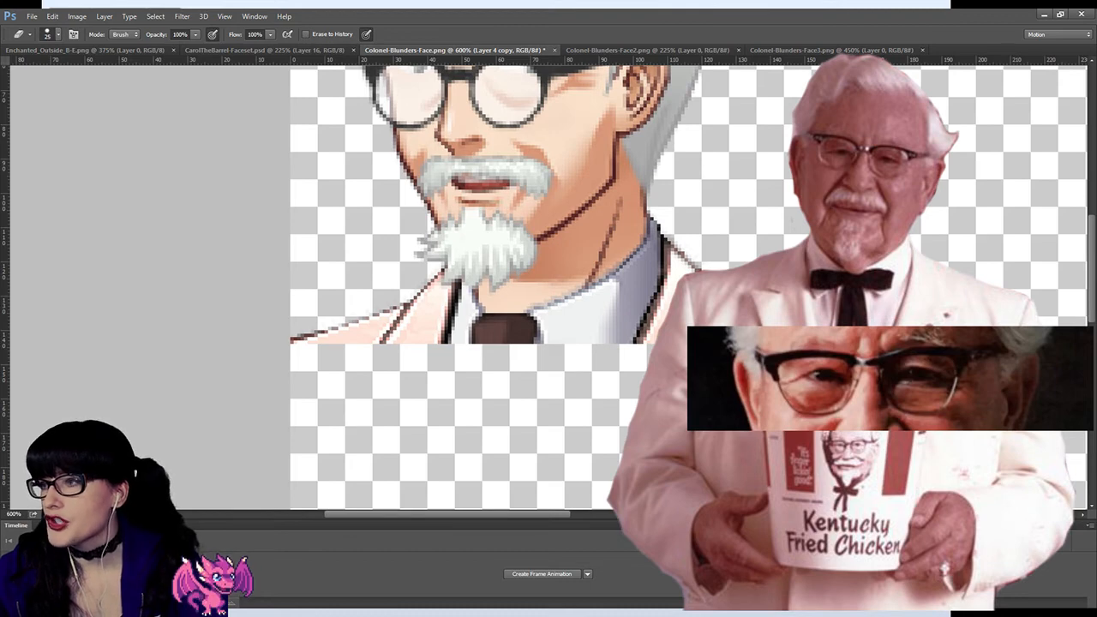
{"action": "scroll", "coordinate": [480, 291], "scroll_direction": "up", "scroll_amount": 4}
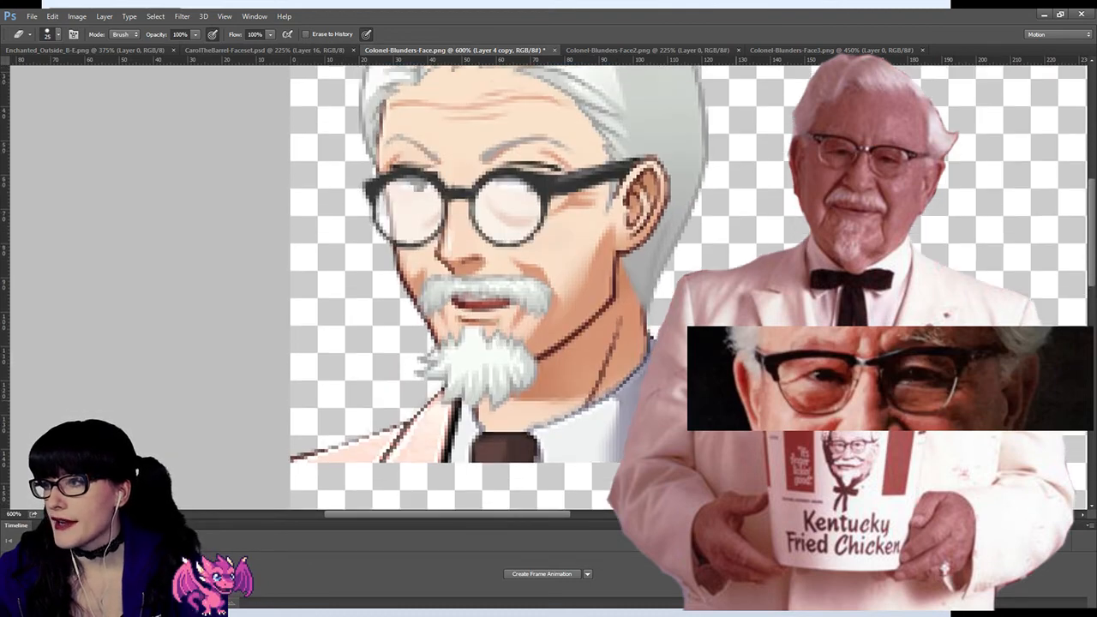
{"action": "scroll", "coordinate": [480, 291], "scroll_direction": "down", "scroll_amount": 3}
{"action": "scroll", "coordinate": [480, 291], "scroll_direction": "down", "scroll_amount": 2}
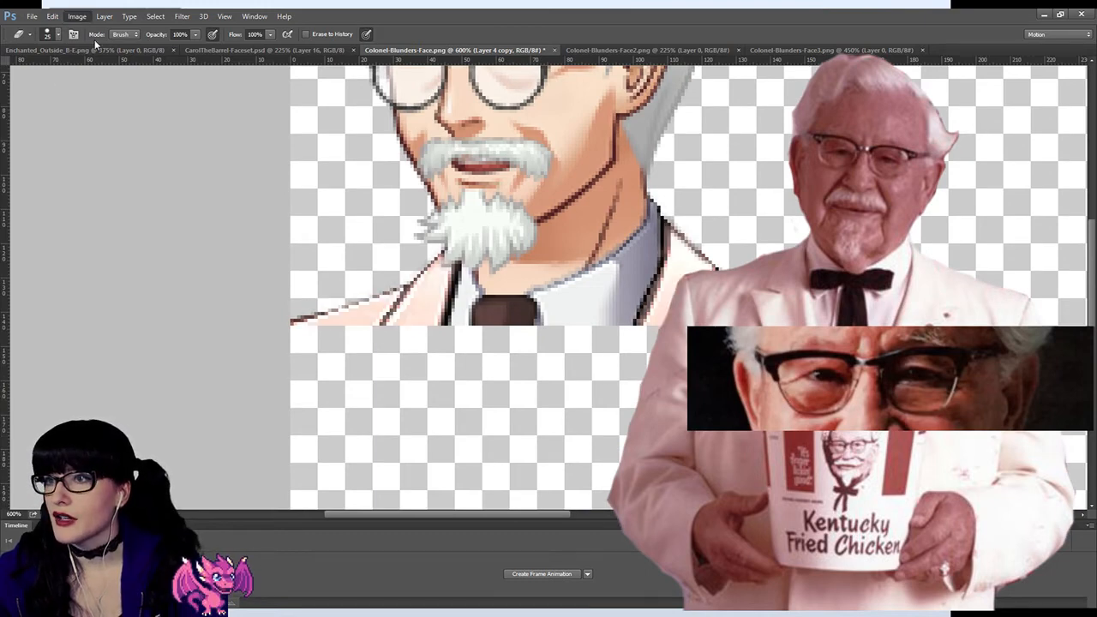
{"action": "key", "text": "i"}
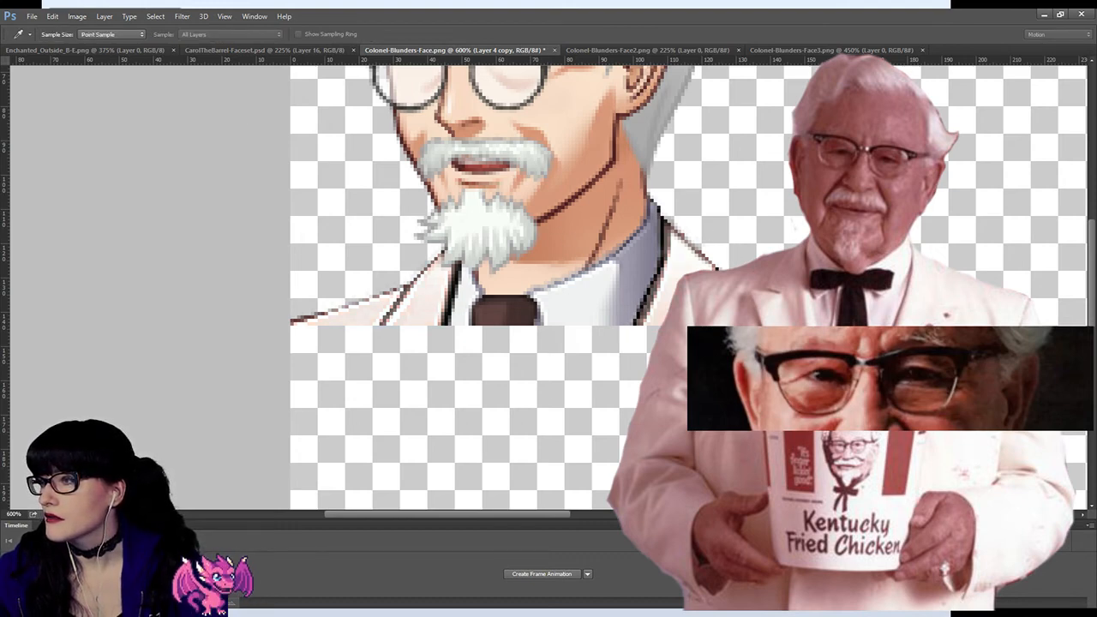
{"action": "key", "text": "e"}
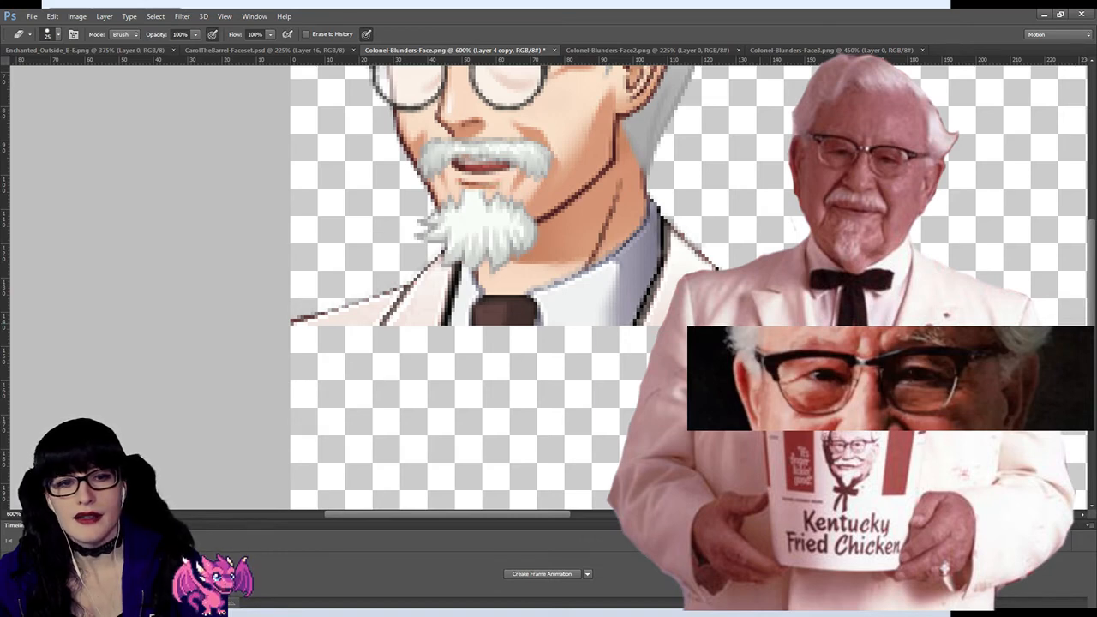
Step: Examine the whitened suit together with the face and hair, both close up and at reduced magnification
{"action": "scroll", "coordinate": [597, 330], "scroll_direction": "up", "scroll_amount": 5}
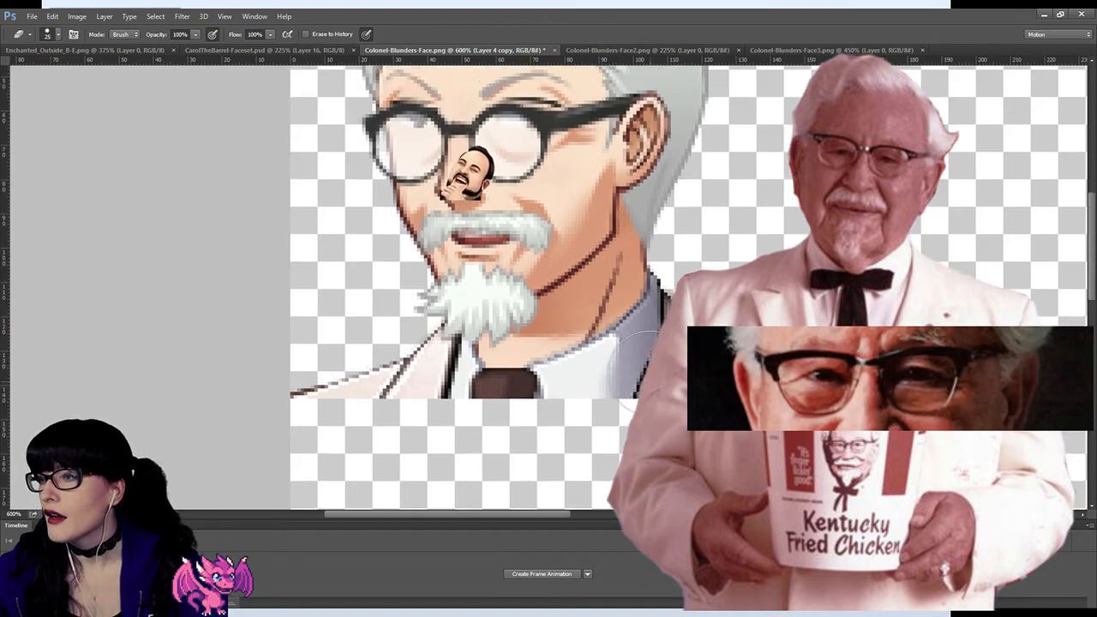
{"action": "scroll", "coordinate": [592, 322], "scroll_direction": "down", "scroll_amount": 4}
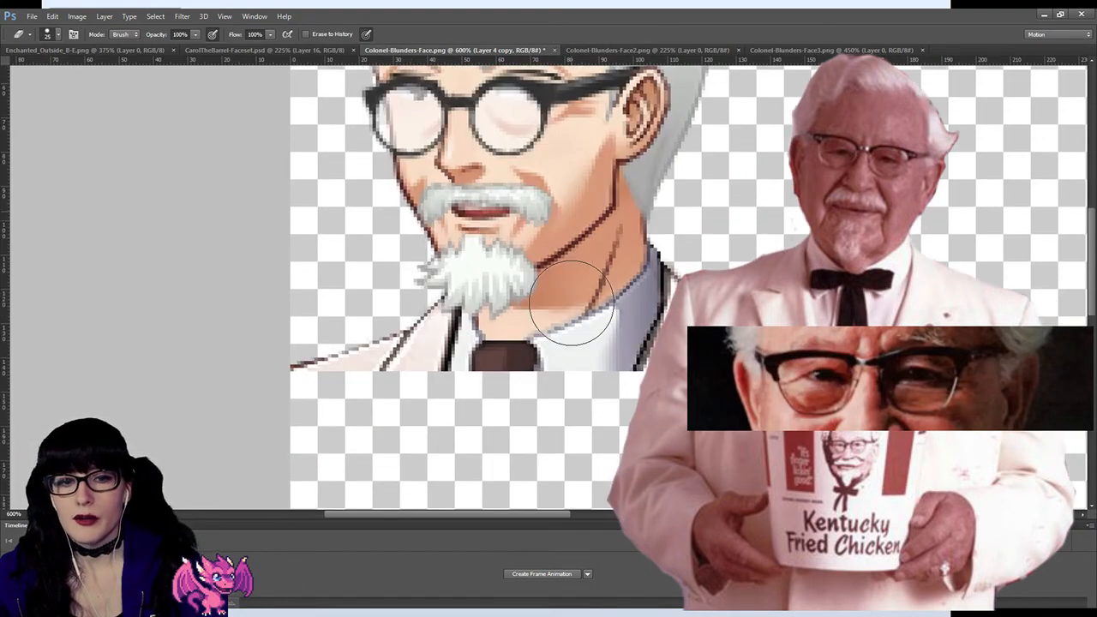
{"action": "scroll", "coordinate": [538, 303], "scroll_direction": "down", "scroll_amount": 2}
{"action": "scroll", "coordinate": [538, 303], "scroll_direction": "up", "scroll_amount": 3}
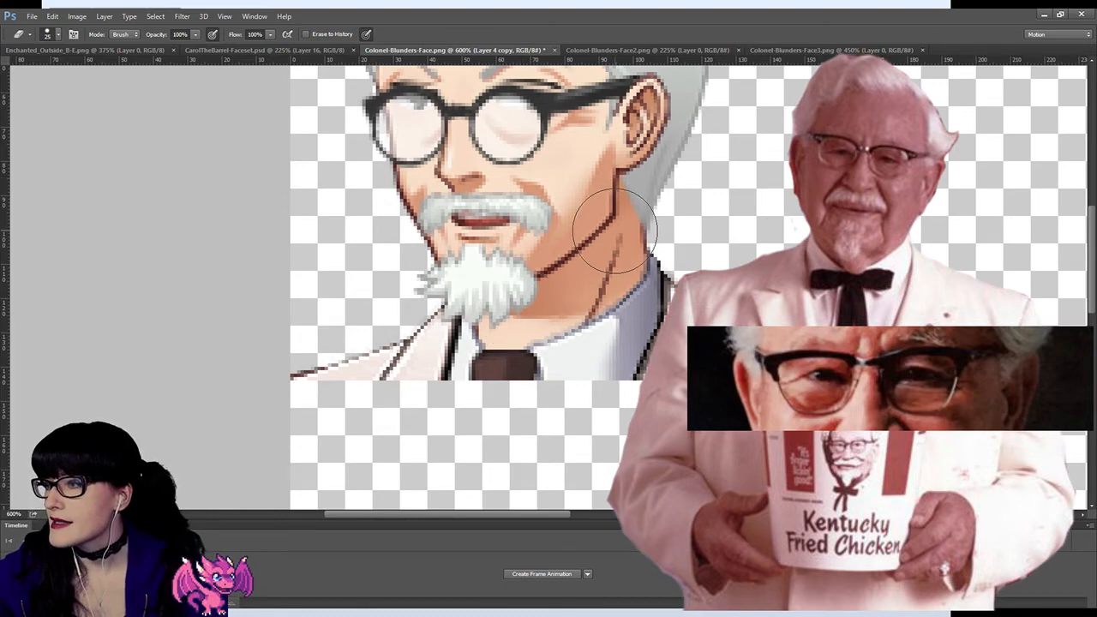
{"action": "scroll", "coordinate": [614, 227], "scroll_direction": "up", "scroll_amount": 7}
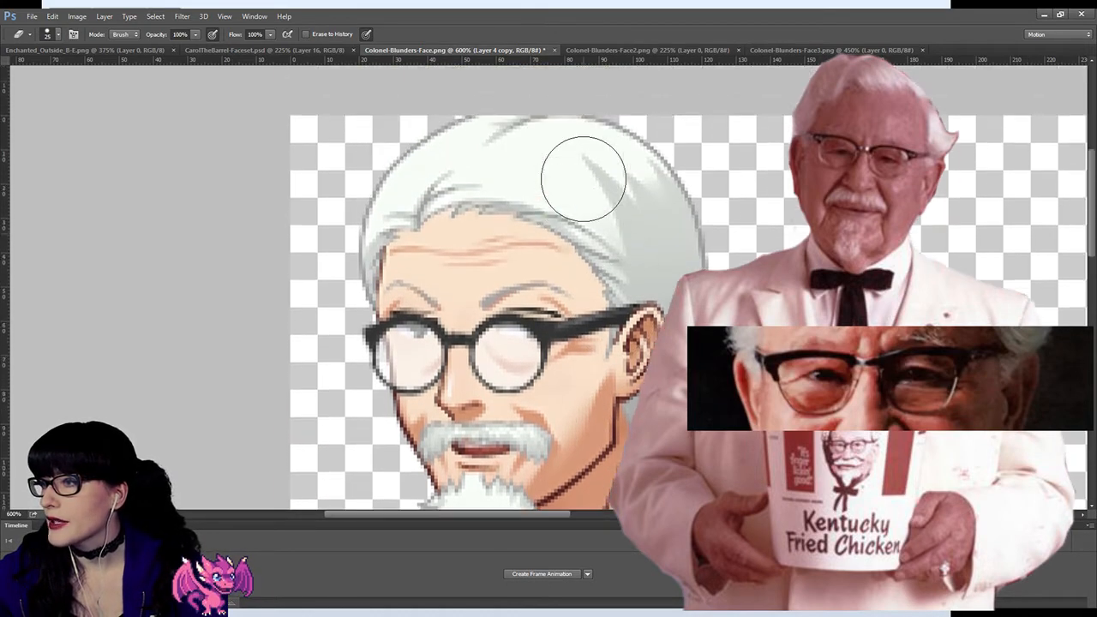
{"action": "scroll", "coordinate": [583, 178], "scroll_direction": "down", "scroll_amount": 6}
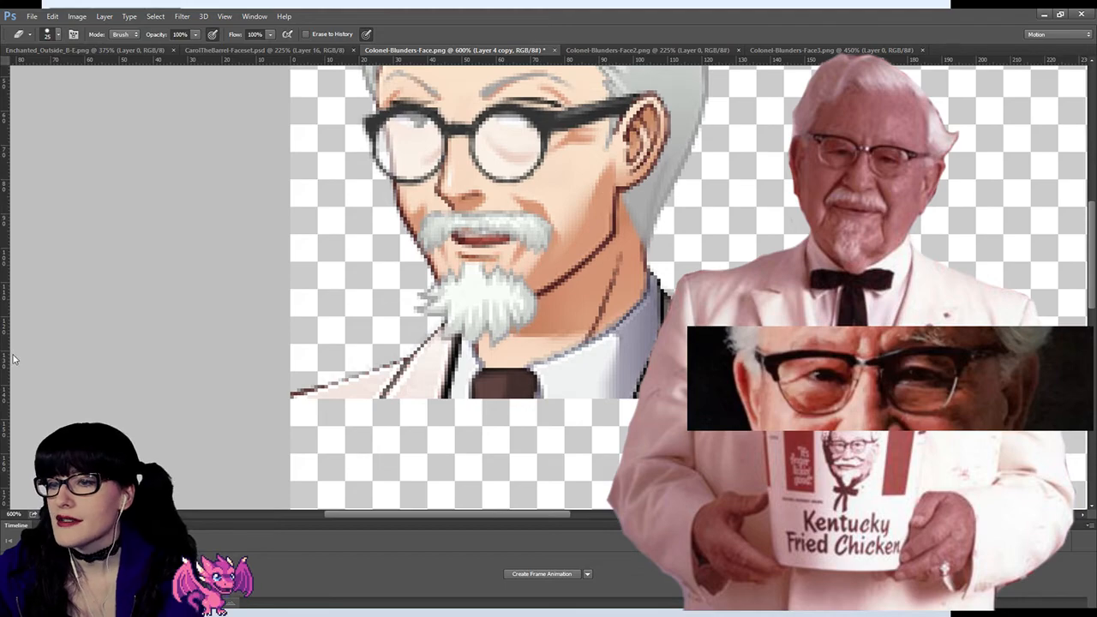
{"action": "key", "text": "z"}
{"action": "left_click_drag", "start_coordinate": [704, 257], "coordinate": [634, 223]}
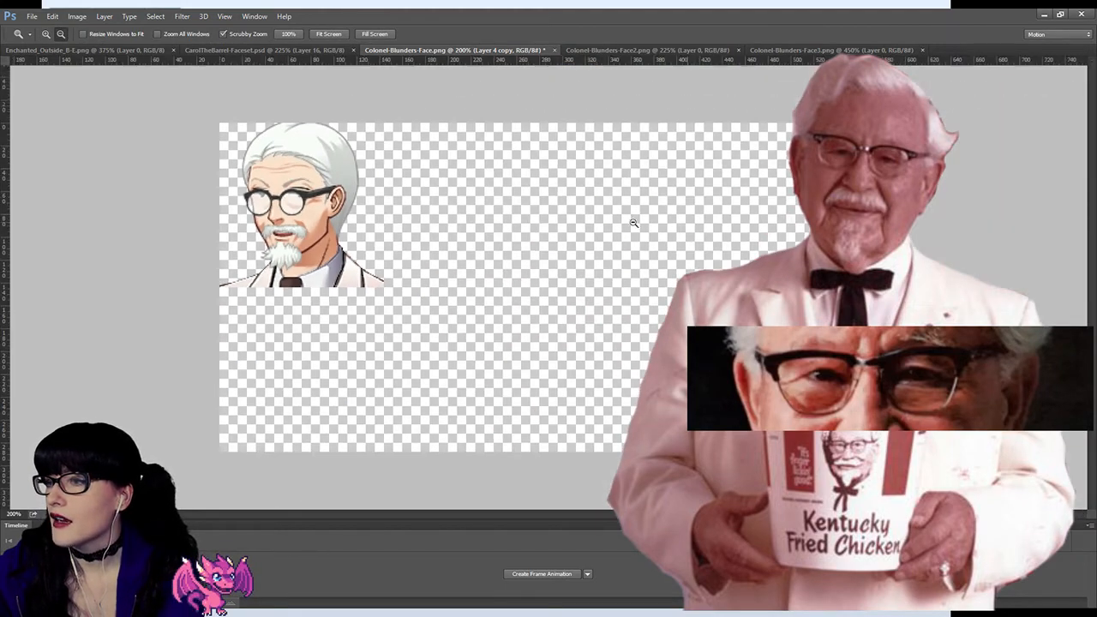
{"action": "left_click", "coordinate": [316, 270]}
{"action": "left_click", "coordinate": [315, 270], "text": "alt"}
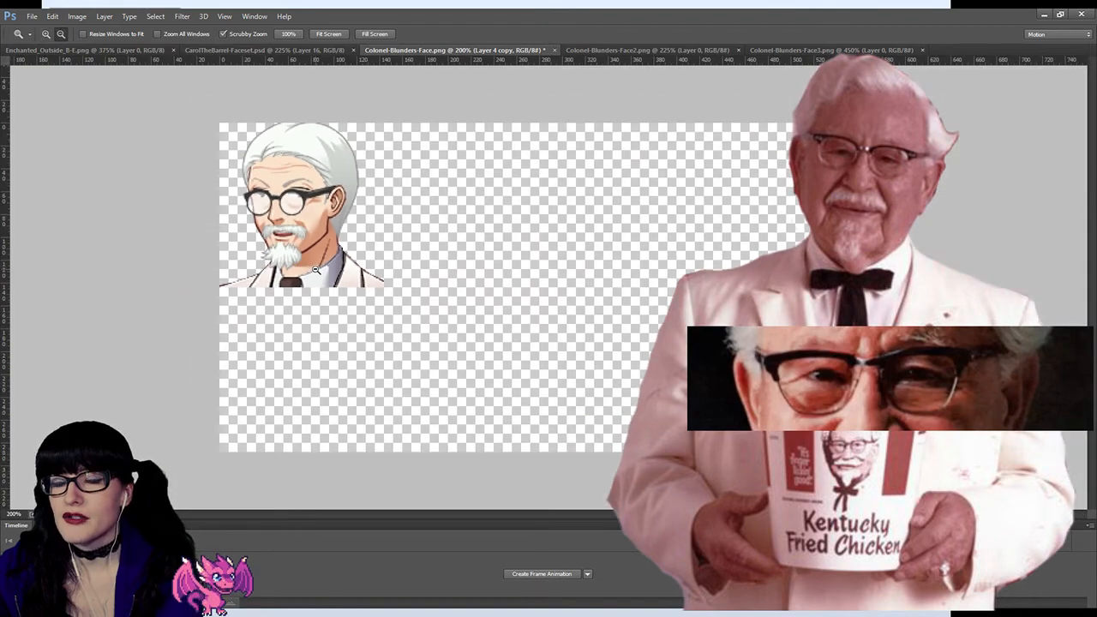
{"action": "left_click", "coordinate": [233, 248]}
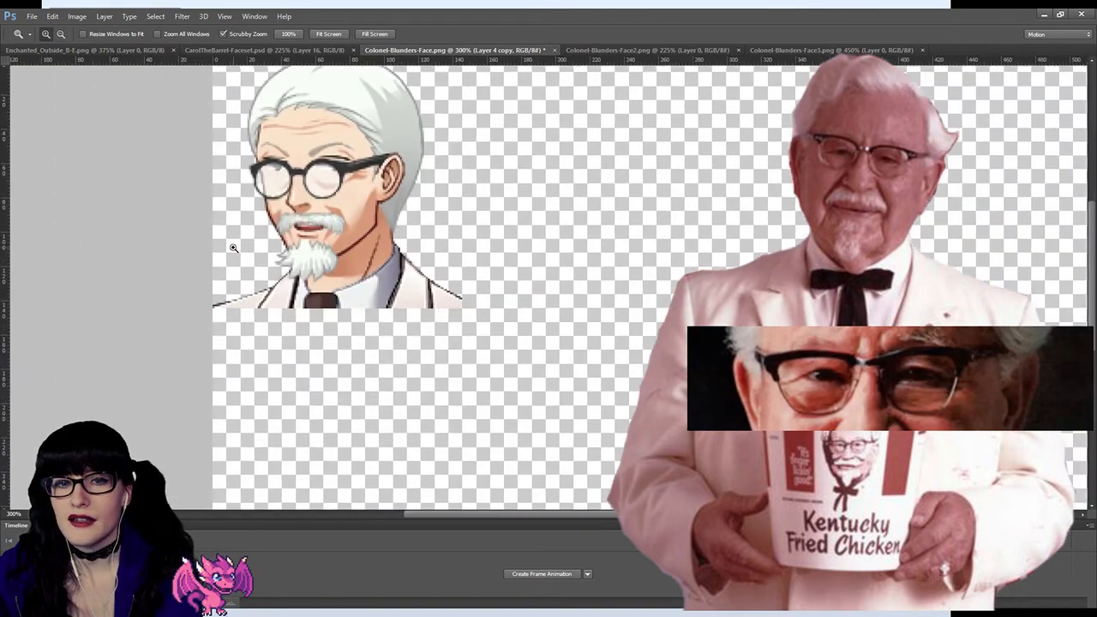
Step: Add a new layer and paint over the brown tie in black with a small brush
{"action": "left_click_drag", "start_coordinate": [233, 248], "coordinate": [409, 322]}
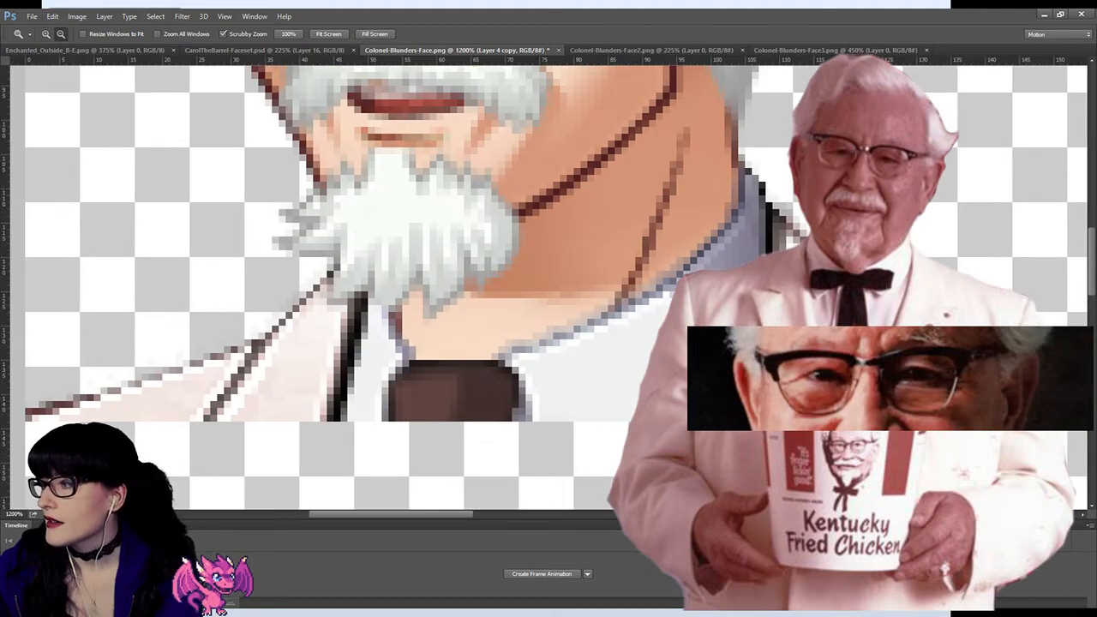
{"action": "left_click", "coordinate": [1096, 548]}
{"action": "left_click", "coordinate": [1056, 573]}
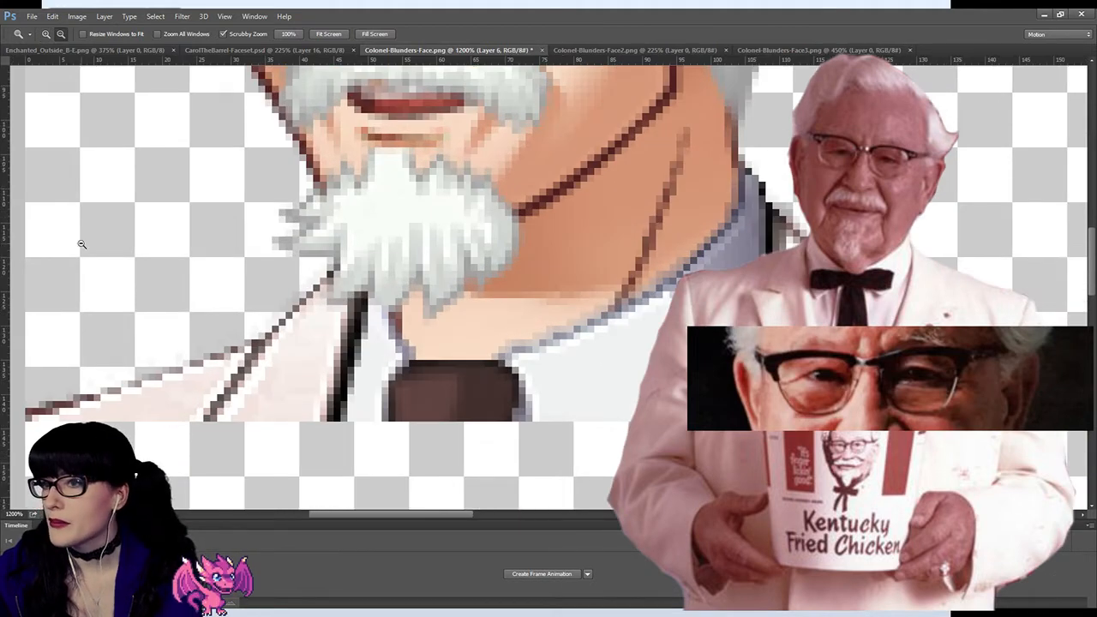
{"action": "key", "text": "s"}
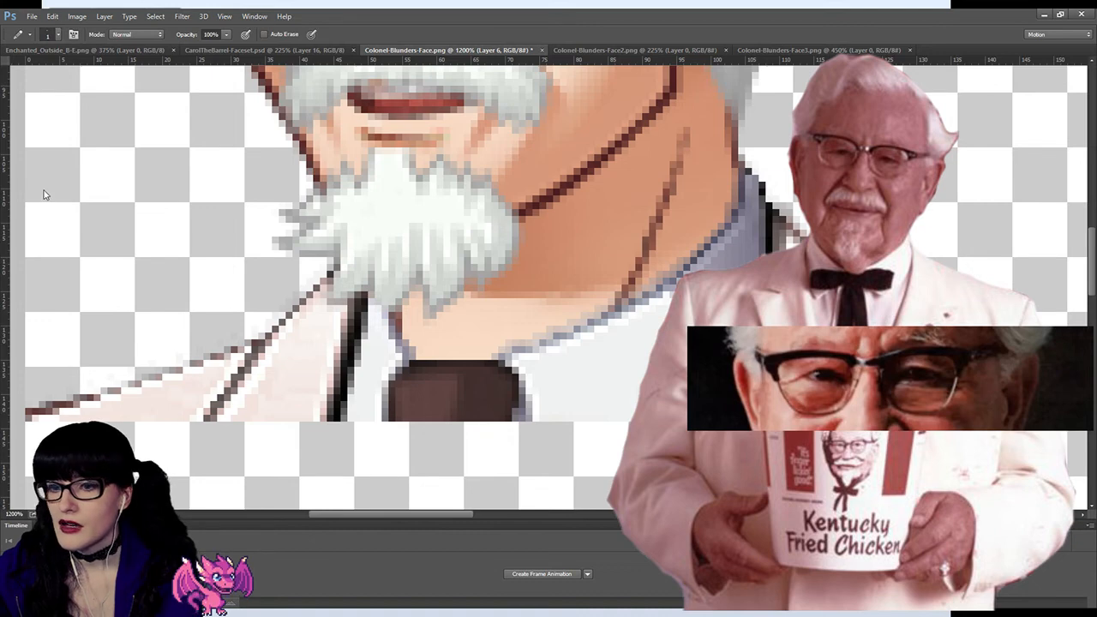
{"action": "key", "text": "shift+b"}
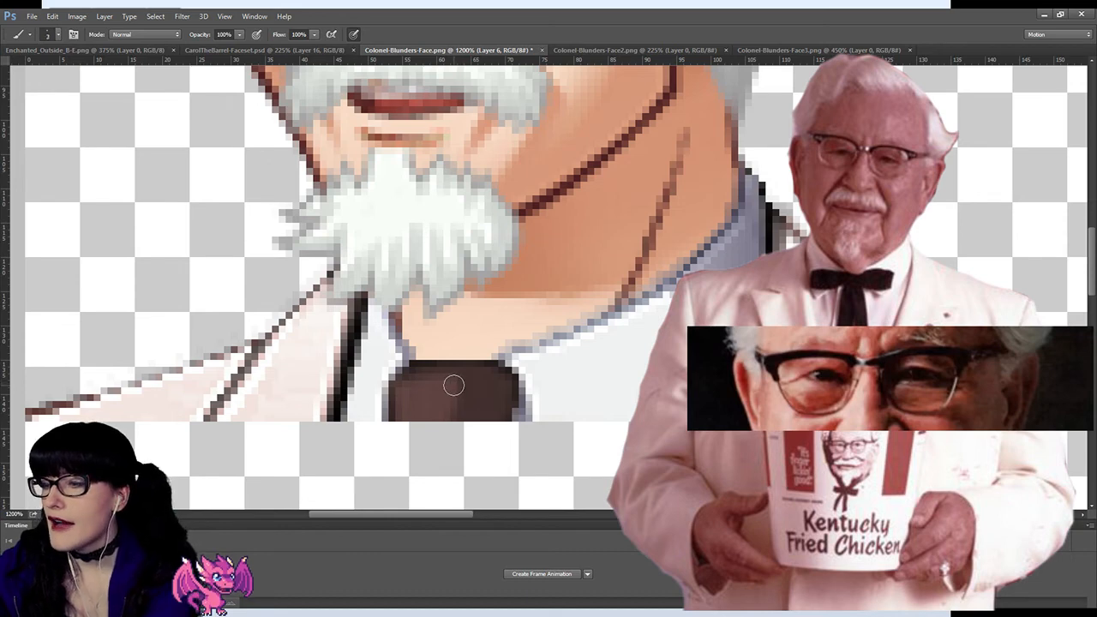
{"action": "key", "text": "bracketright"}
{"action": "key", "text": "bracketright"}
{"action": "mouse_move", "coordinate": [452, 385]}
{"action": "left_mouse_down"}
{"action": "mouse_move", "coordinate": [406, 401]}
{"action": "mouse_move", "coordinate": [493, 399]}
{"action": "mouse_move", "coordinate": [485, 382]}
{"action": "mouse_move", "coordinate": [419, 382]}
{"action": "mouse_move", "coordinate": [400, 400]}
{"action": "mouse_move", "coordinate": [430, 372]}
{"action": "mouse_move", "coordinate": [501, 400]}
{"action": "mouse_move", "coordinate": [486, 380]}
{"action": "mouse_move", "coordinate": [433, 406]}
{"action": "mouse_move", "coordinate": [488, 392]}
{"action": "mouse_move", "coordinate": [493, 380]}
{"action": "mouse_move", "coordinate": [465, 376]}
{"action": "mouse_move", "coordinate": [414, 395]}
{"action": "mouse_move", "coordinate": [419, 403]}
{"action": "mouse_move", "coordinate": [437, 391]}
{"action": "left_mouse_up"}
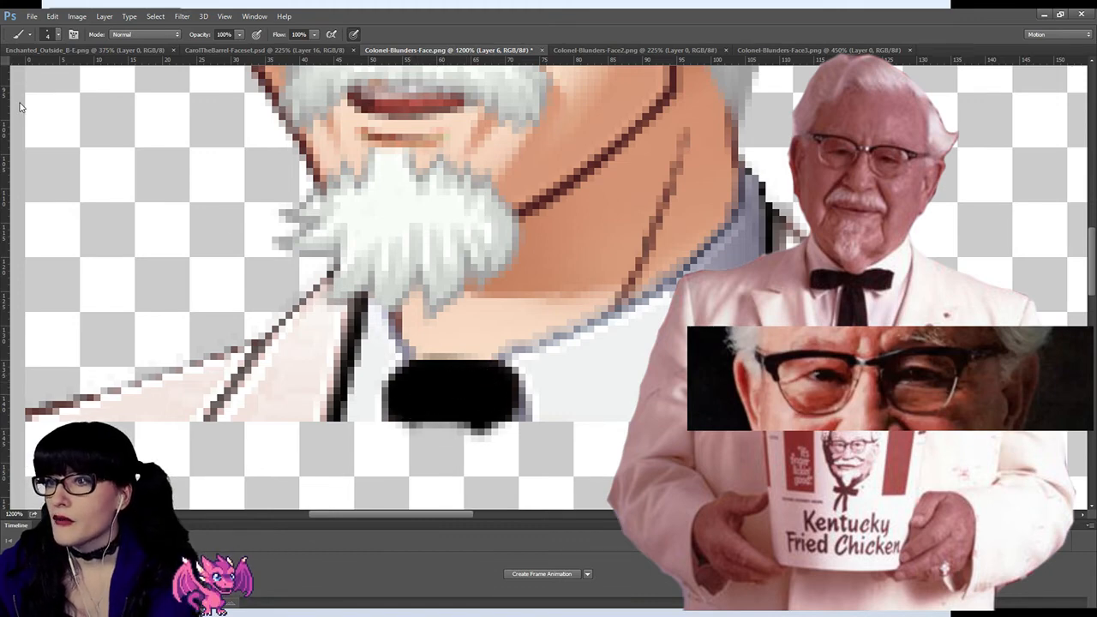
Step: Select and delete the black paint that spills above and below the tie on Layer 6
{"action": "key", "text": "m"}
{"action": "left_click_drag", "start_coordinate": [313, 347], "coordinate": [532, 358]}
{"action": "key", "text": "Delete"}
{"action": "key", "text": "ctrl+d"}
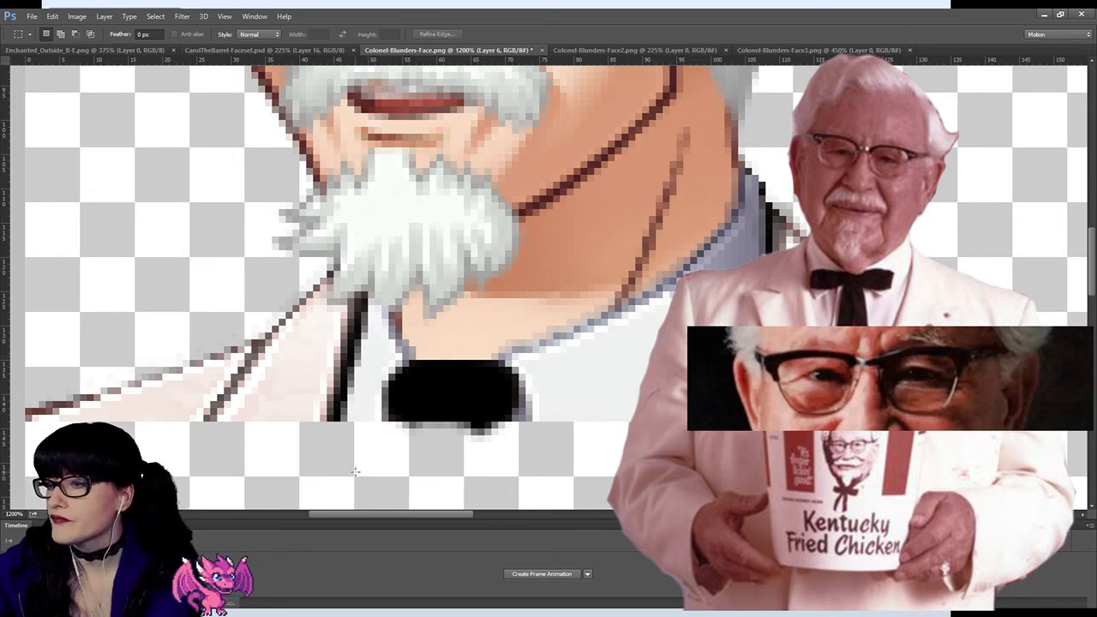
{"action": "left_click_drag", "start_coordinate": [355, 428], "coordinate": [614, 475]}
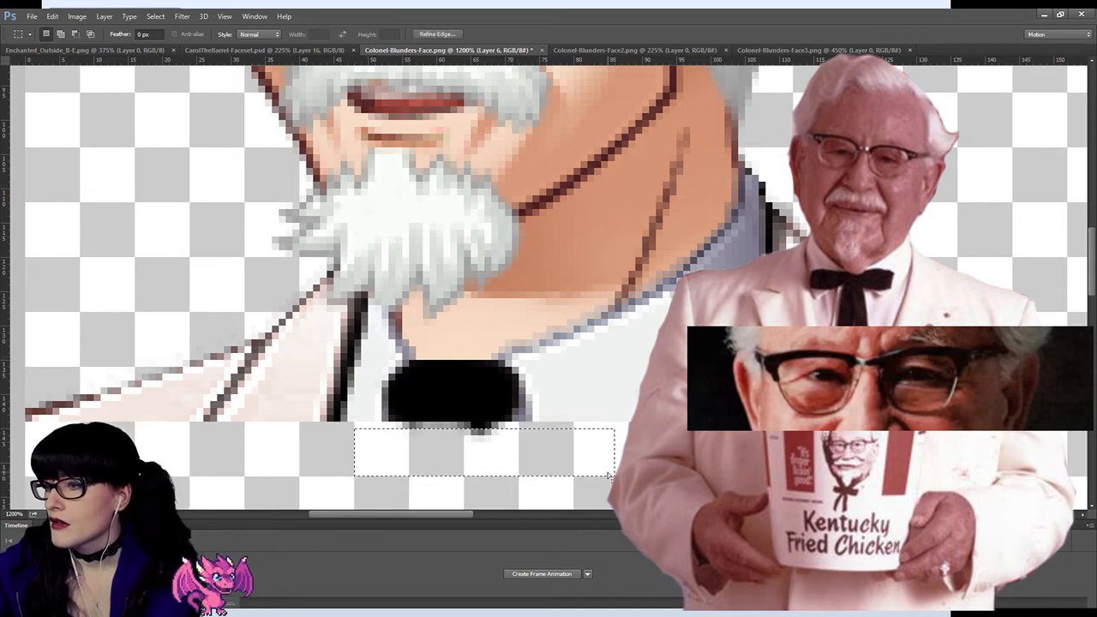
{"action": "key", "text": "Delete"}
{"action": "key", "text": "ctrl+d"}
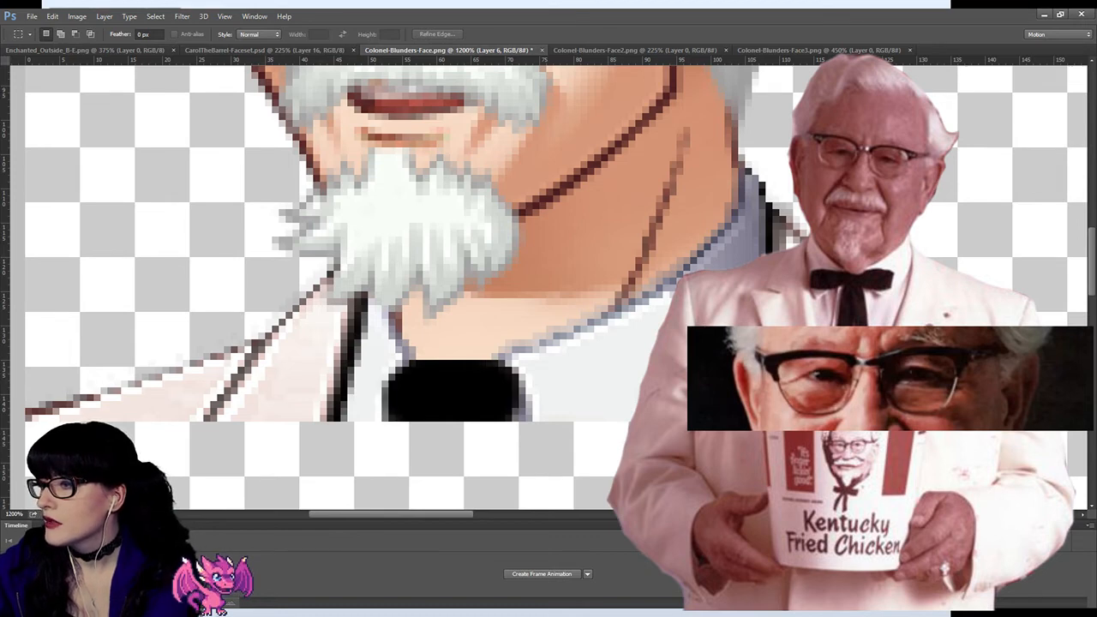
Step: Change the blending mode of the black tie paint on Layer 6 so the tie's shading shows through in neutral dark grey
{"action": "key", "text": "ctrl+z"}
{"action": "key", "text": "ctrl+z"}
{"action": "key", "text": "ctrl+z"}
{"action": "key", "text": "ctrl+z"}
{"action": "key", "text": "ctrl+z"}
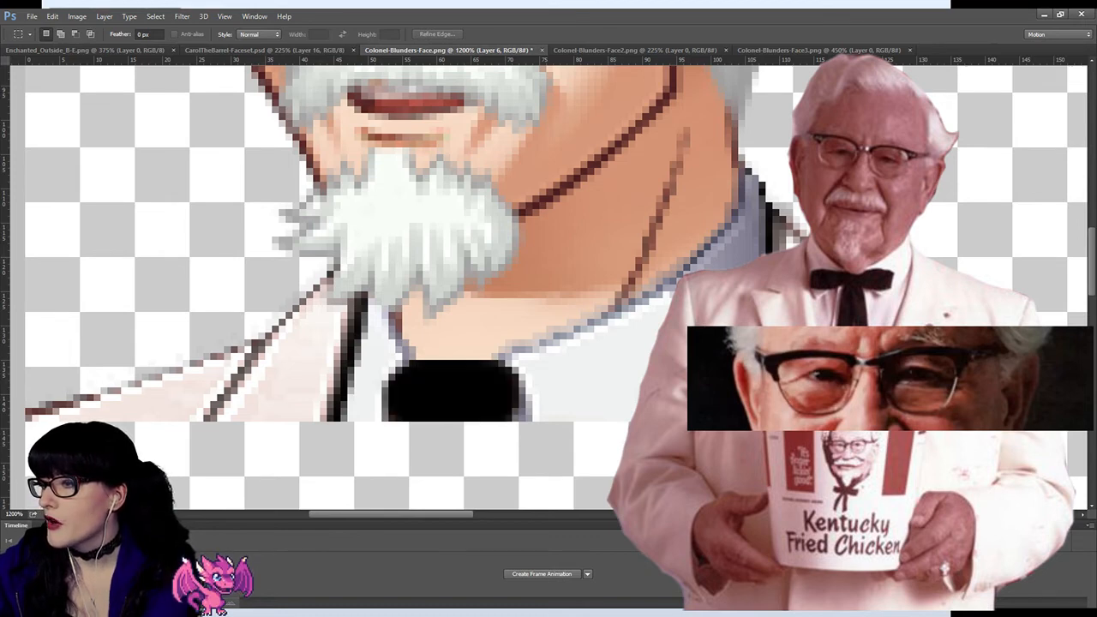
{"action": "key", "text": "Down"}
{"action": "key", "text": "Down"}
{"action": "key", "text": "Down"}
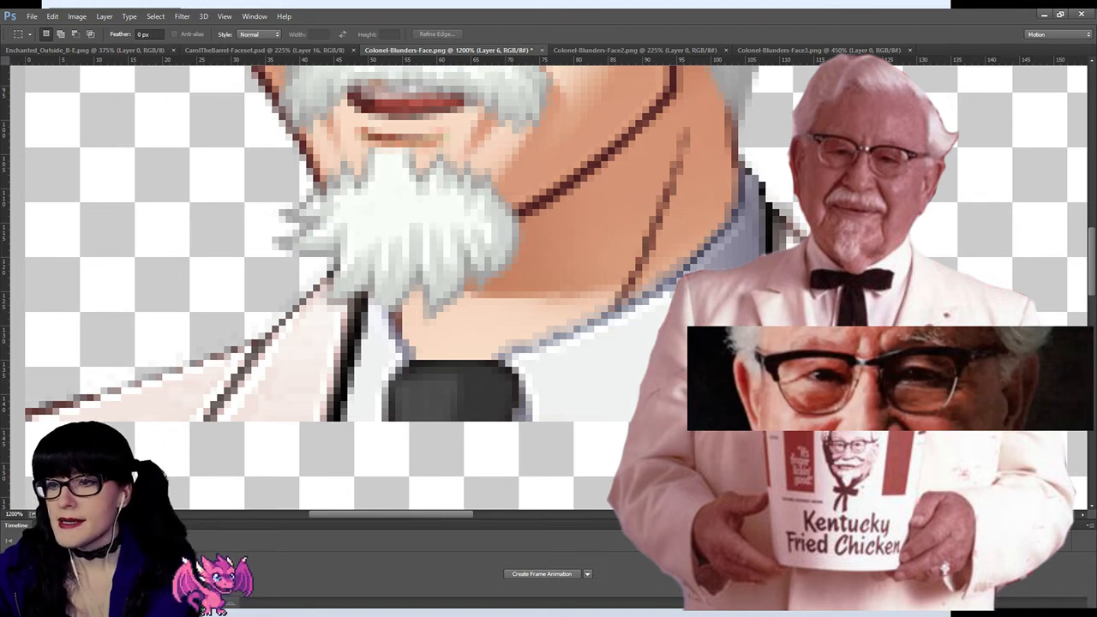
{"action": "key", "text": "z"}
{"action": "left_click", "coordinate": [333, 198], "text": "alt"}
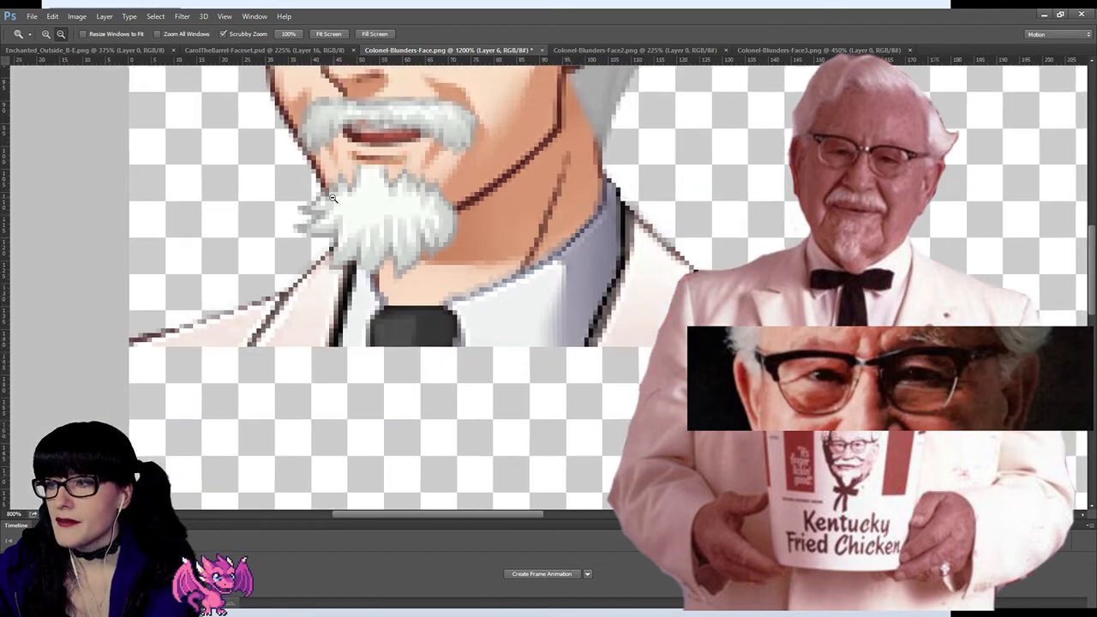
{"action": "left_click", "coordinate": [332, 198], "text": "alt"}
{"action": "left_click", "coordinate": [333, 198], "text": "alt"}
{"action": "left_click", "coordinate": [333, 198], "text": "alt"}
{"action": "left_click", "coordinate": [332, 198], "text": "alt"}
{"action": "left_click", "coordinate": [332, 198], "text": "alt"}
{"action": "left_click", "coordinate": [333, 198], "text": "alt"}
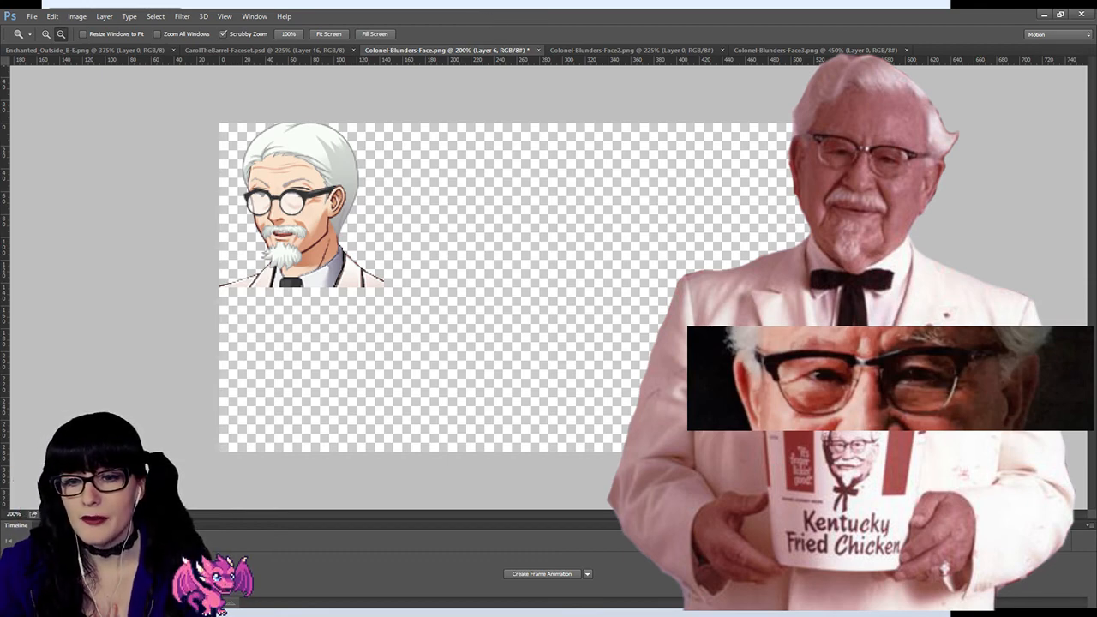
Step: Switch to Discord and open the community-polls channel under Raindrop Chronicles on The Rain Army server
{"action": "key", "text": "alt+Tab"}
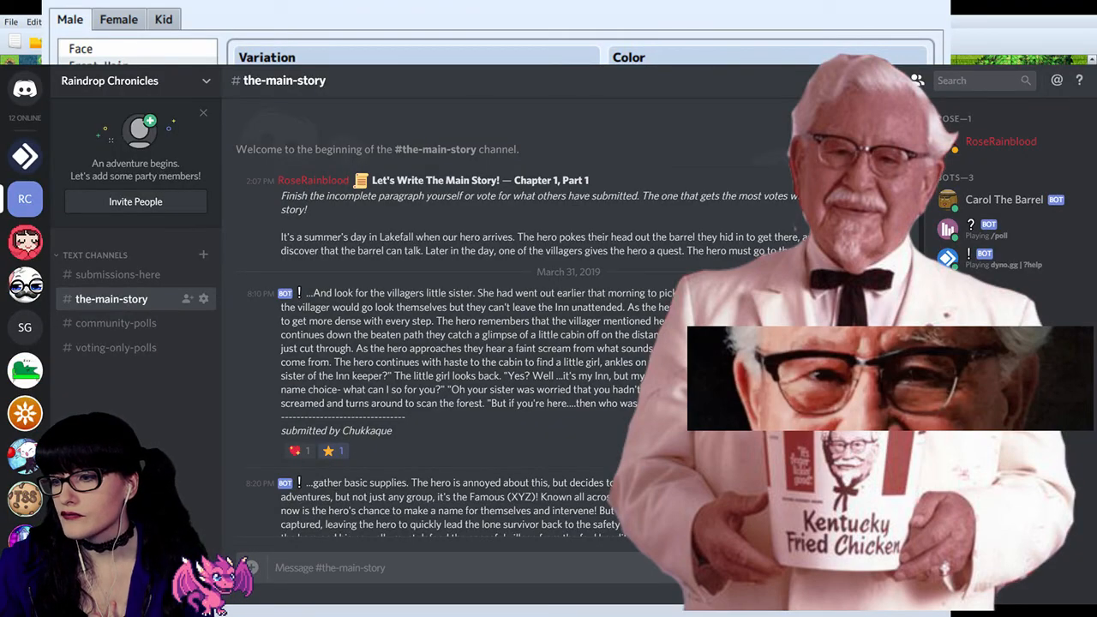
{"action": "left_click", "coordinate": [25, 242]}
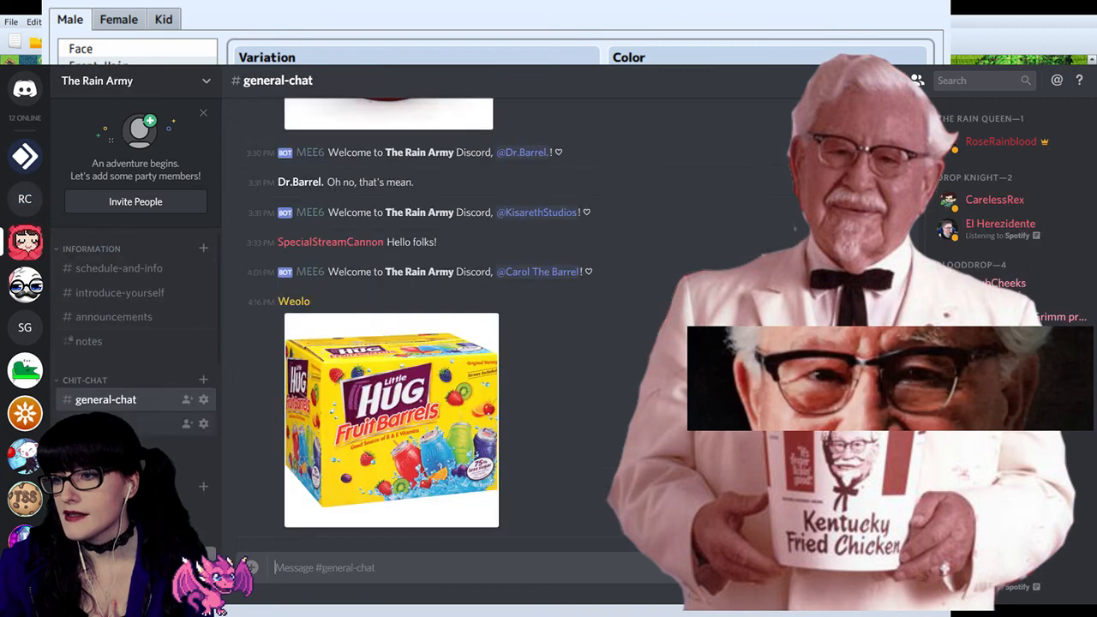
{"action": "scroll", "coordinate": [135, 325], "scroll_direction": "down", "scroll_amount": 5}
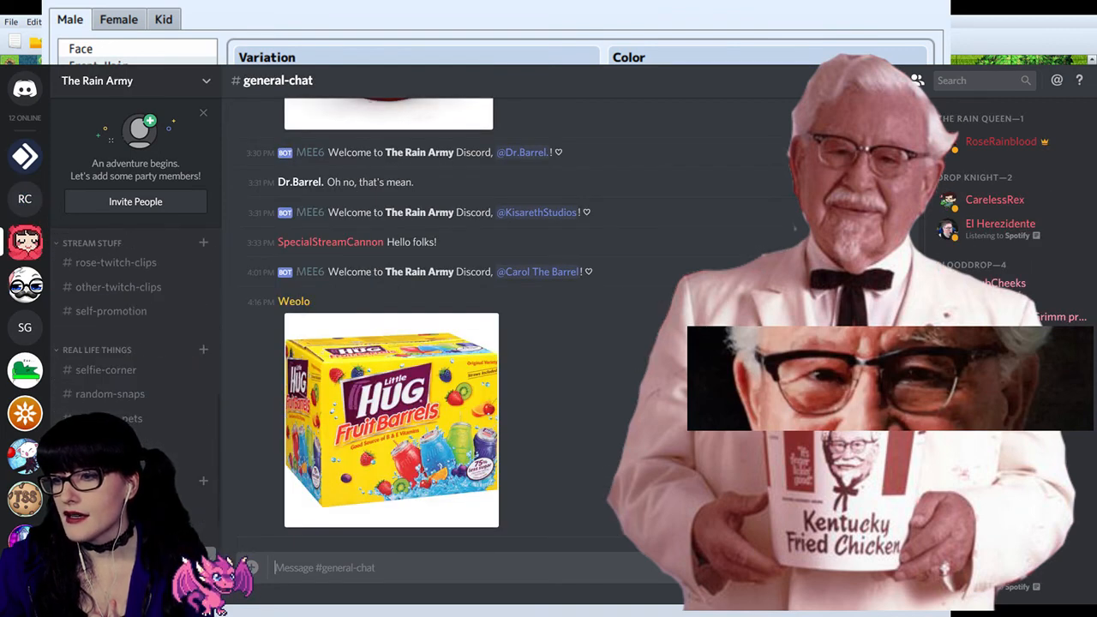
{"action": "scroll", "coordinate": [135, 326], "scroll_direction": "down", "scroll_amount": 5}
{"action": "left_click", "coordinate": [137, 317]}
{"action": "scroll", "coordinate": [137, 322], "scroll_direction": "up", "scroll_amount": 1}
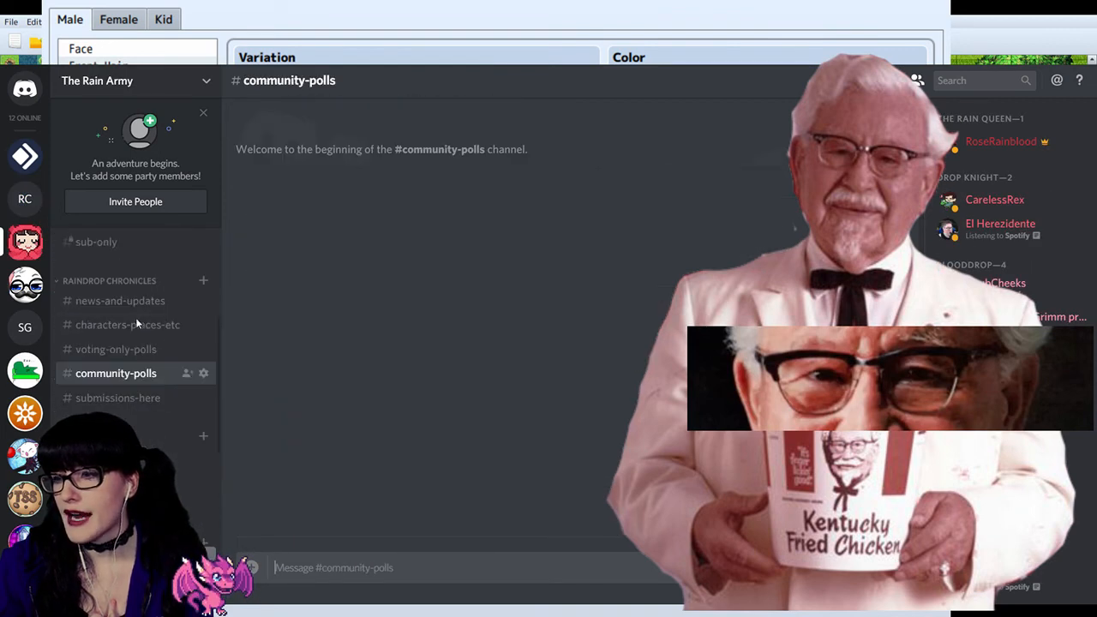
Step: Read the submissions-here instructions for community polls and compare that channel with community-polls
{"action": "left_click", "coordinate": [146, 397]}
{"action": "left_click", "coordinate": [149, 375]}
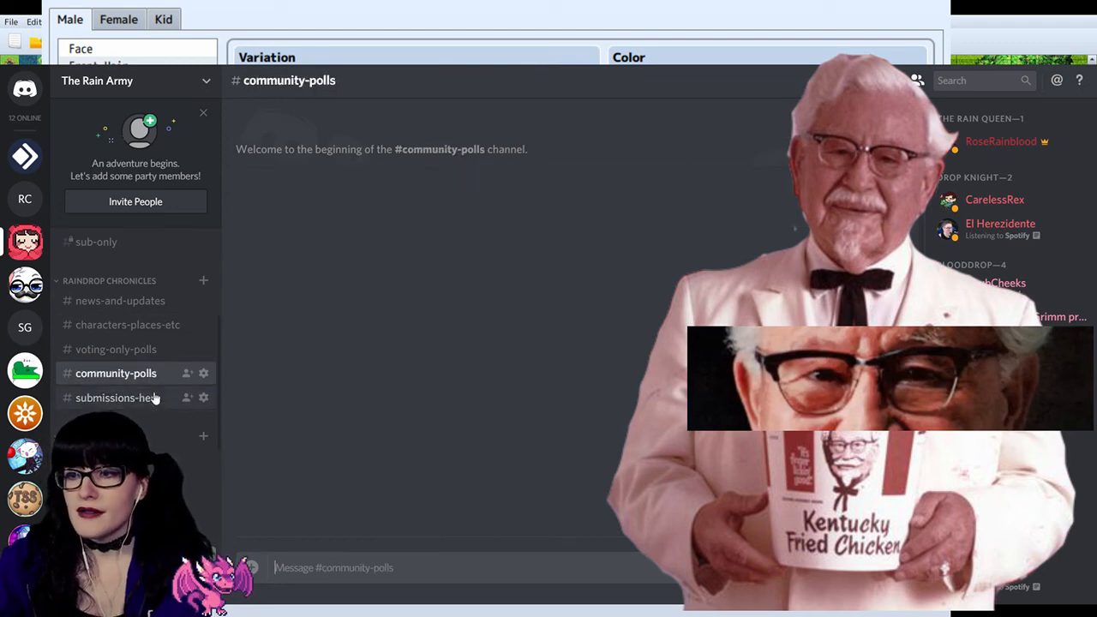
{"action": "left_click", "coordinate": [153, 398]}
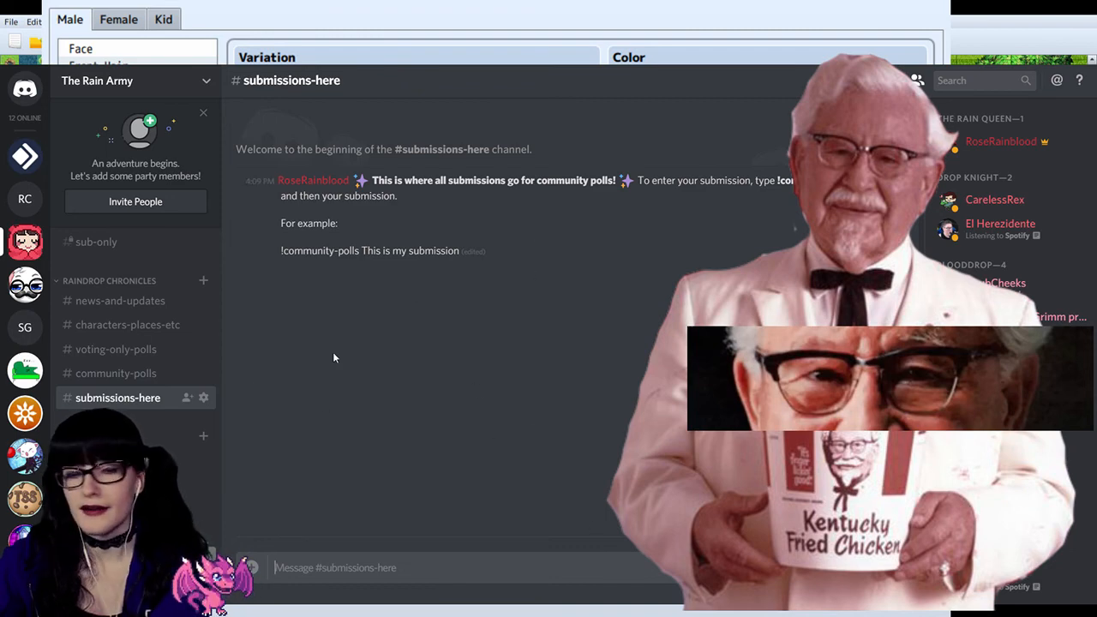
{"action": "left_click", "coordinate": [132, 375]}
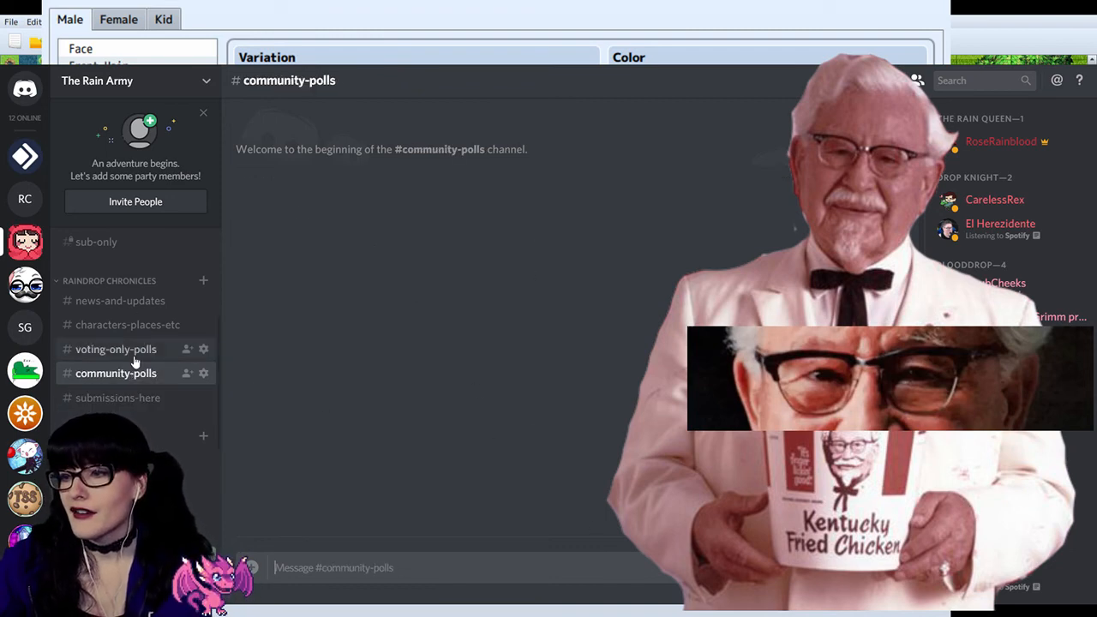
{"action": "left_click", "coordinate": [140, 394]}
{"action": "left_click", "coordinate": [138, 381]}
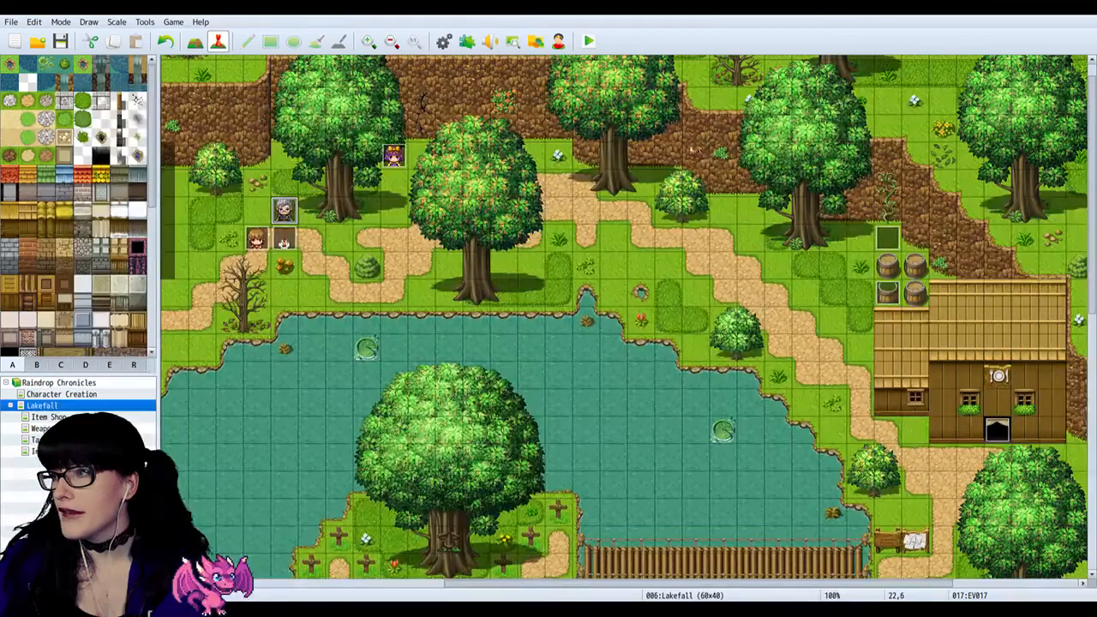
Step: In RPG Maker, look over the western side of the Lakefall map and its shop interiors, ending back on Lakefall
{"action": "scroll", "coordinate": [726, 548], "scroll_direction": "down", "scroll_amount": 1}
{"action": "left_click_drag", "start_coordinate": [789, 584], "coordinate": [636, 585]}
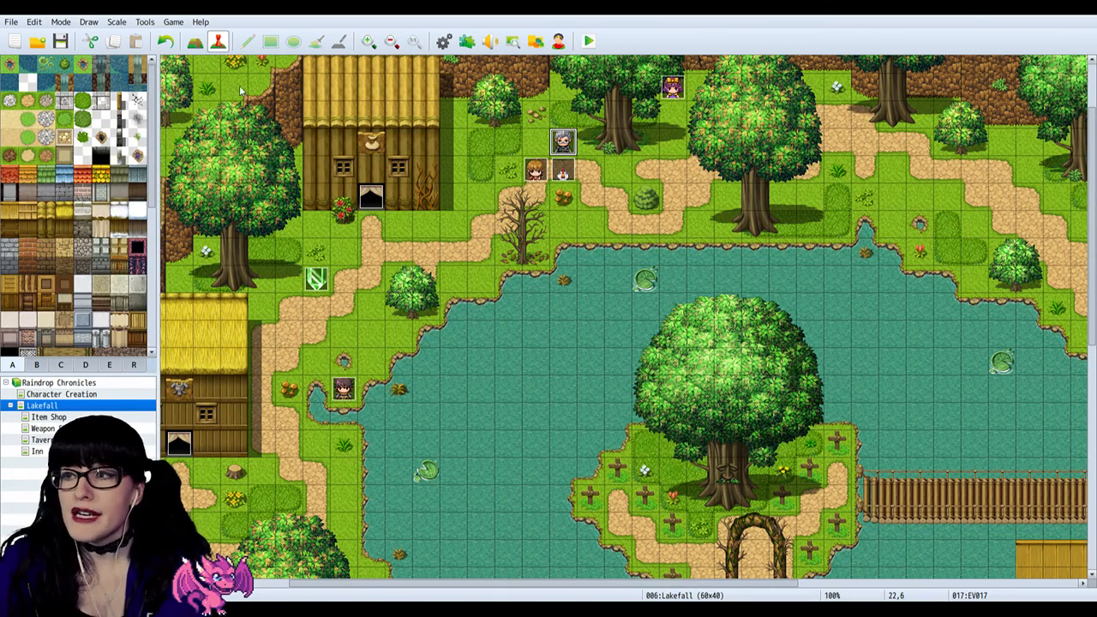
{"action": "left_click", "coordinate": [38, 418]}
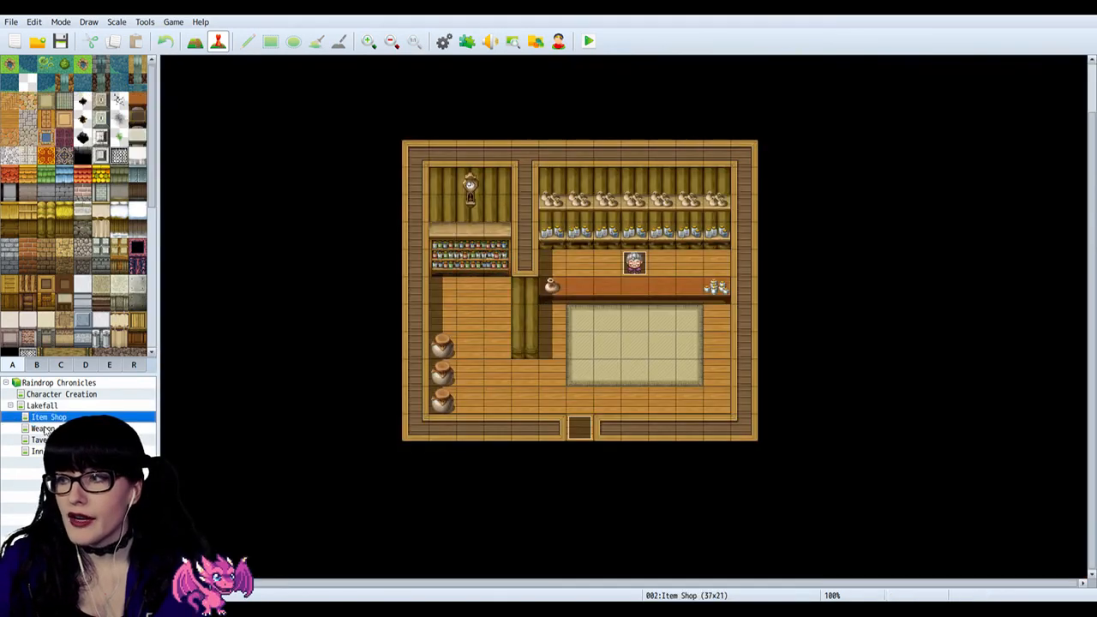
{"action": "left_click", "coordinate": [44, 428]}
{"action": "left_click", "coordinate": [51, 417]}
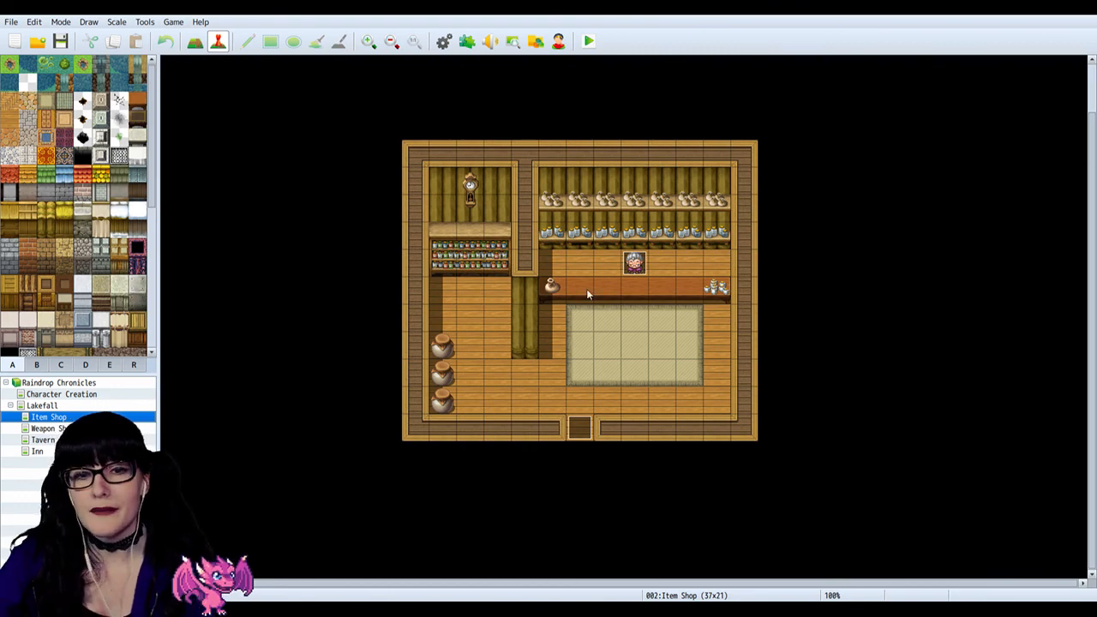
{"action": "left_click", "coordinate": [60, 404]}
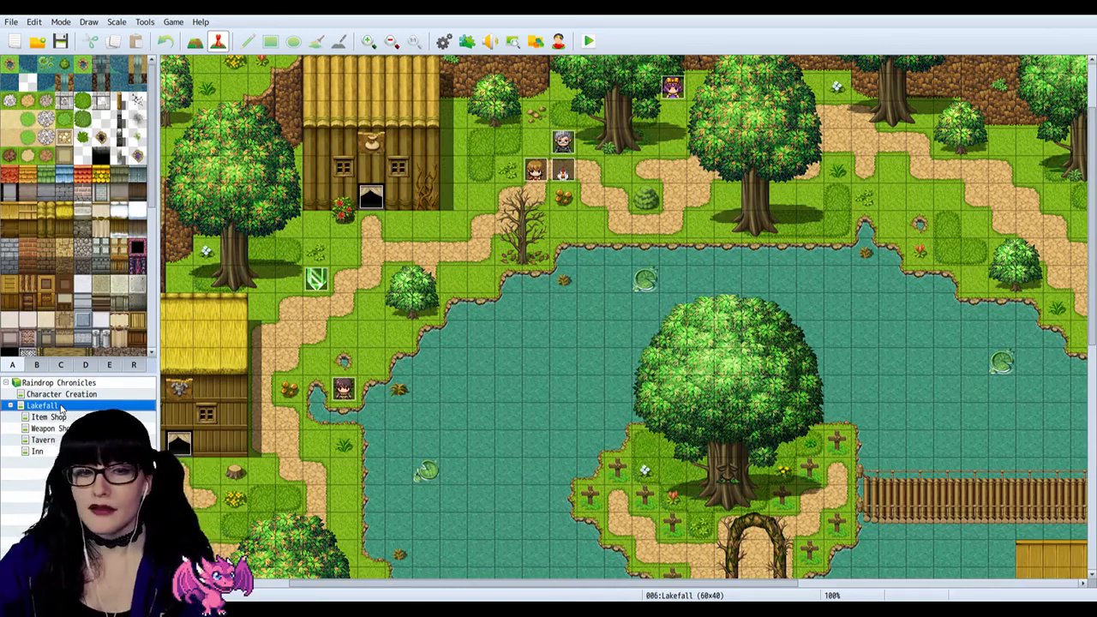